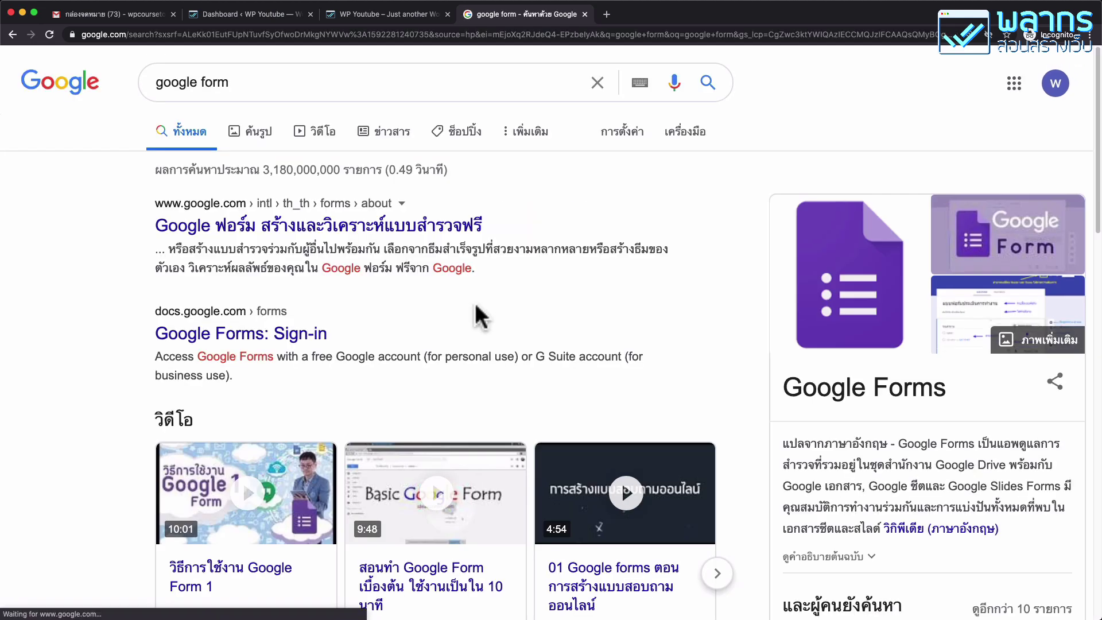
# Open Google Forms from the search results, create a blank form and dismiss the question-import tip.
pyautogui.click(306, 229)
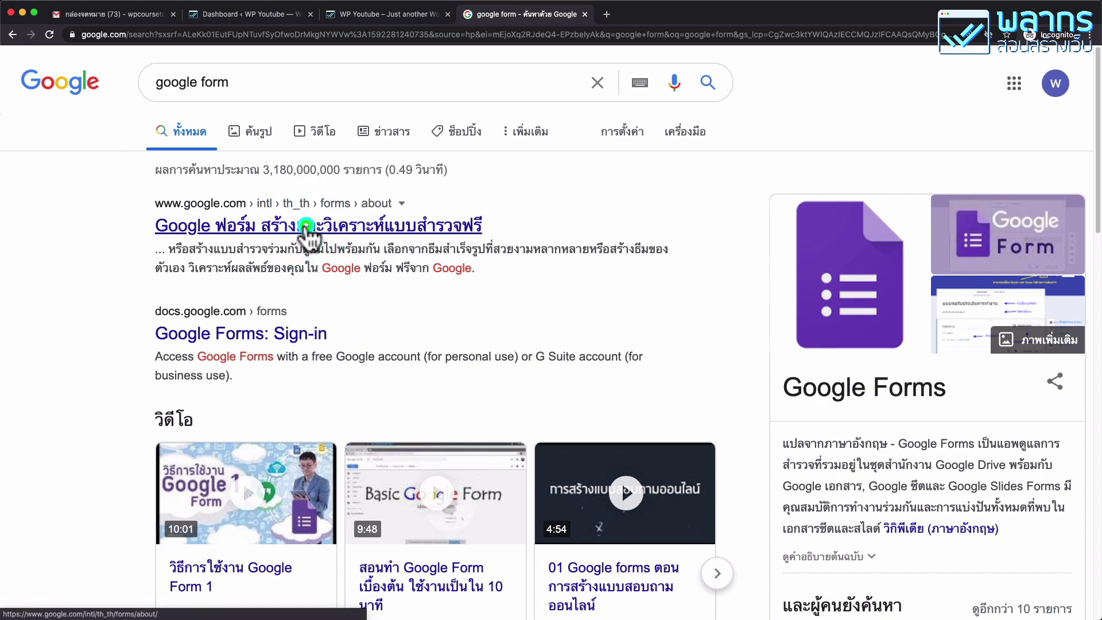
pyautogui.click(306, 343)
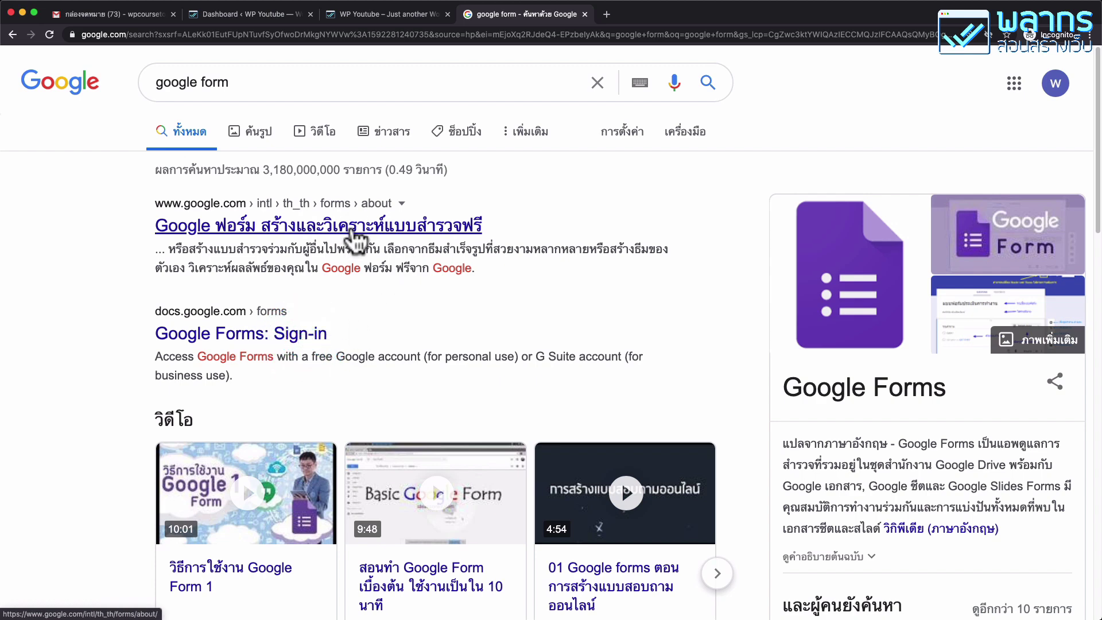
pyautogui.click(313, 237)
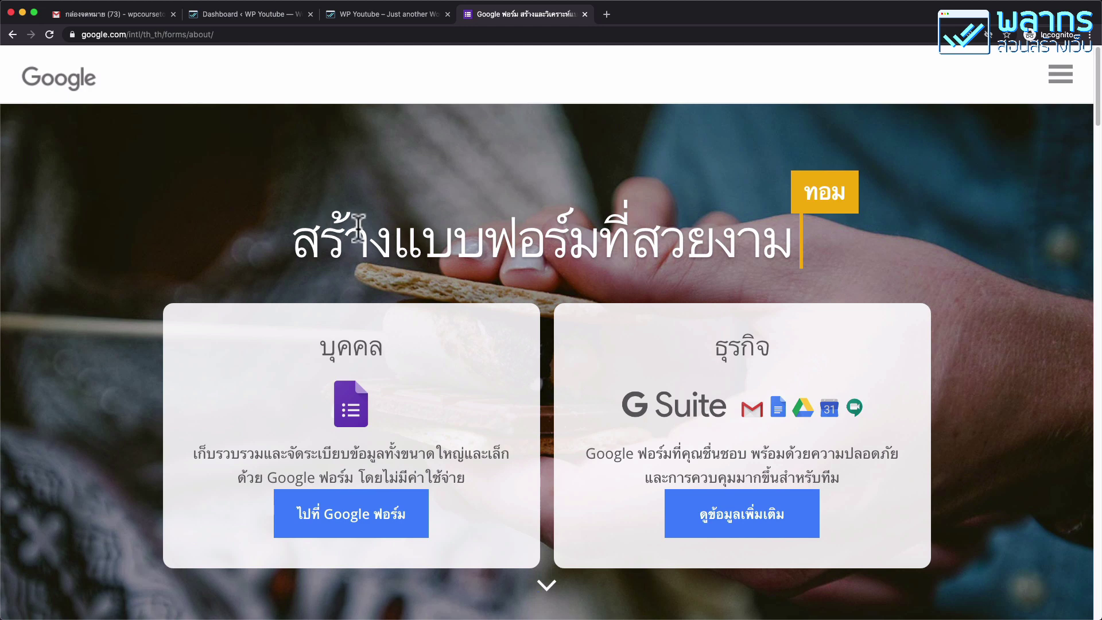
pyautogui.click(408, 519)
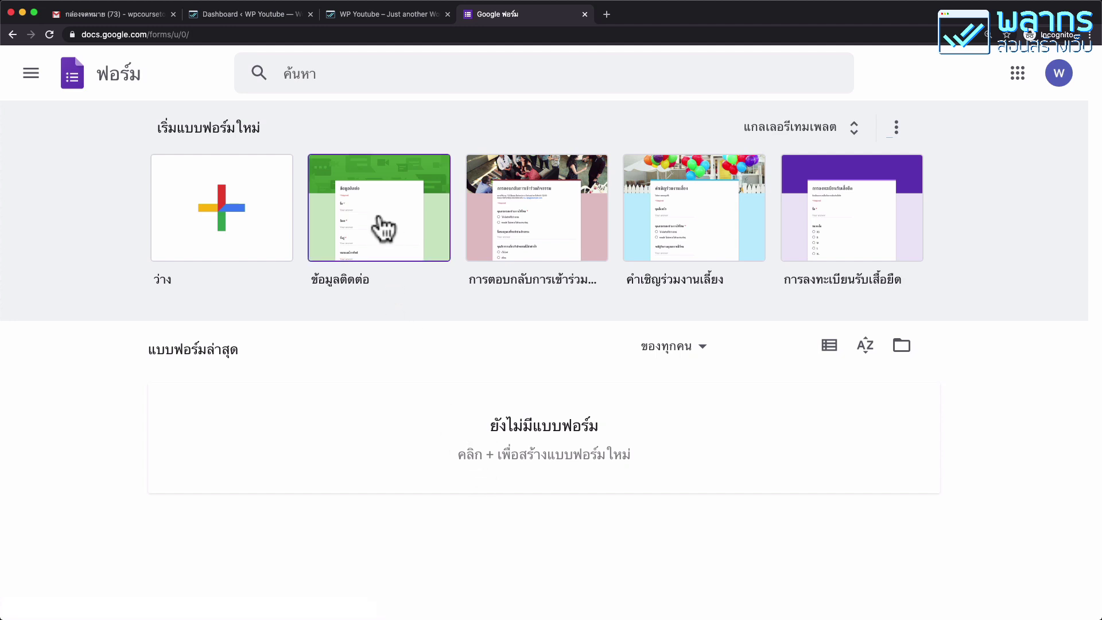
pyautogui.click(219, 211)
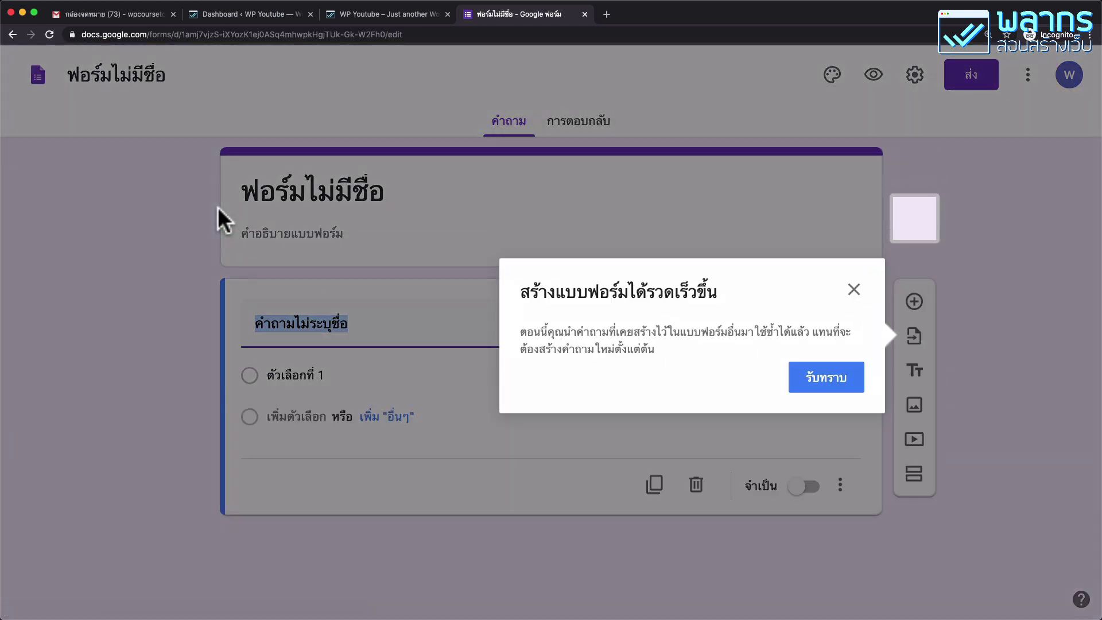
pyautogui.click(854, 289)
# Title the form "แบบสำรวจความคิดเห็นหลังเรียน" and enter the description "เราสำรวจเพื่อนำไปปรับปรุงการเรียนการสอนของเรา".
pyautogui.click(277, 193)
pyautogui.write('ฟรอ')
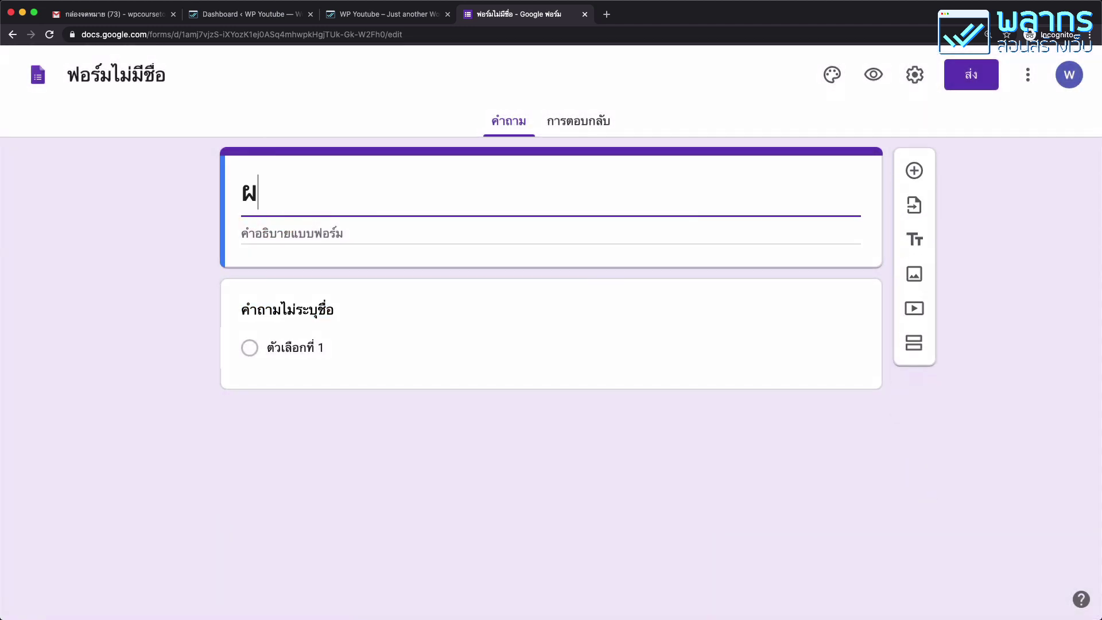
pyautogui.press('super+a')
pyautogui.write('แบบสำรวจความคิดเห็นหลังเรียน')
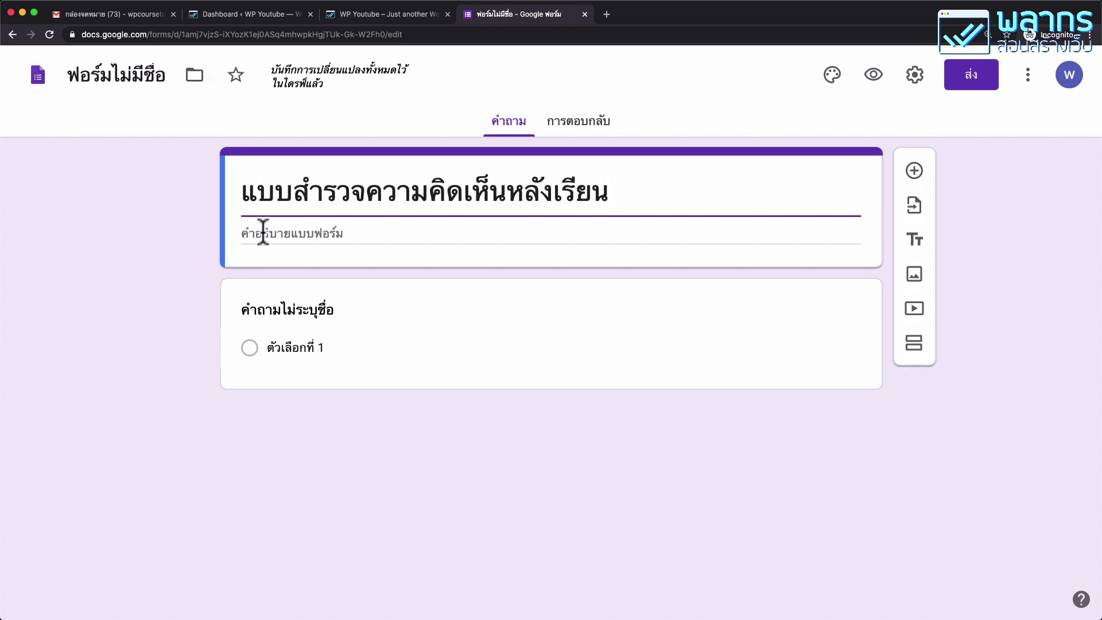
pyautogui.click(380, 232)
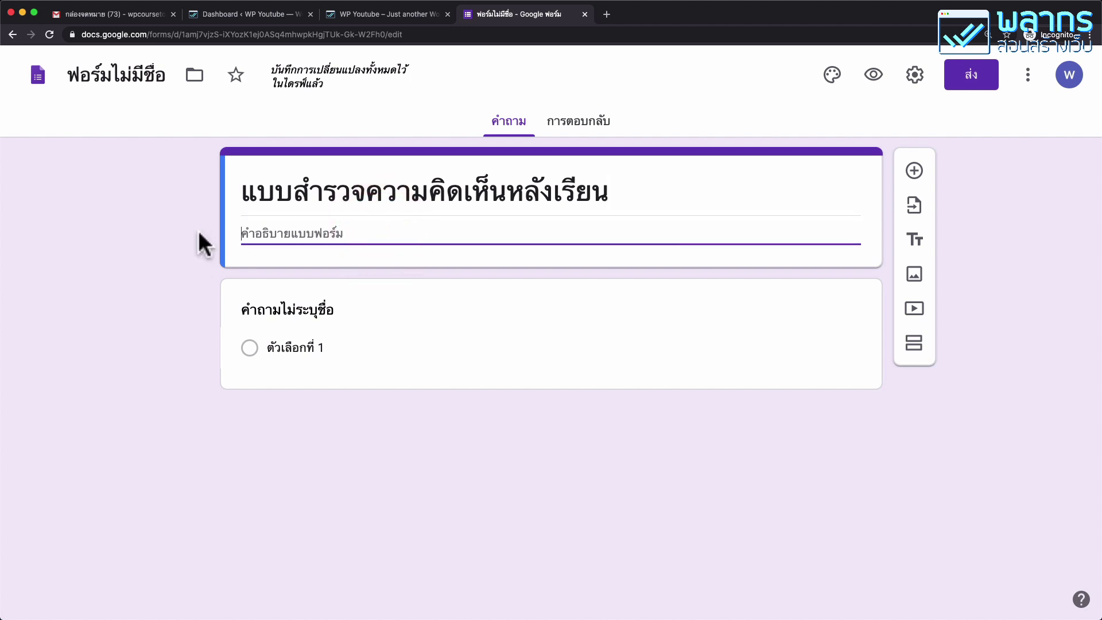
pyautogui.write('เราสำรวจเพื่อนำไปปรับปรุงการเรียนการสอนของเรา')
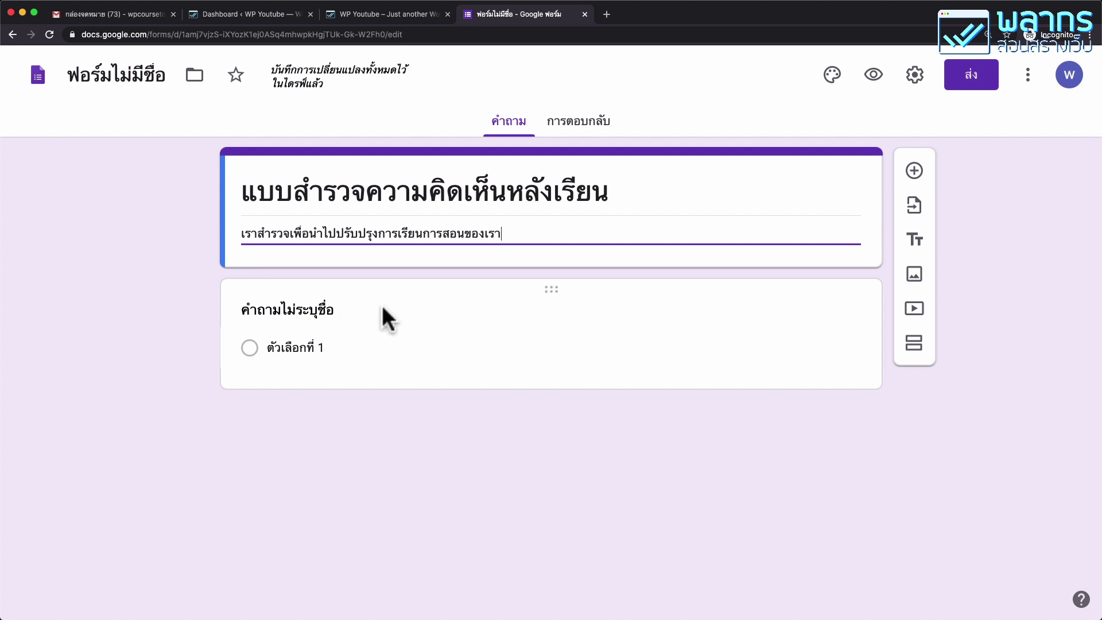
# Change the first question to the short answer type (คำตอบสั้นๆ) and title it "ชื่อ-นามสกุล".
pyautogui.click(421, 310)
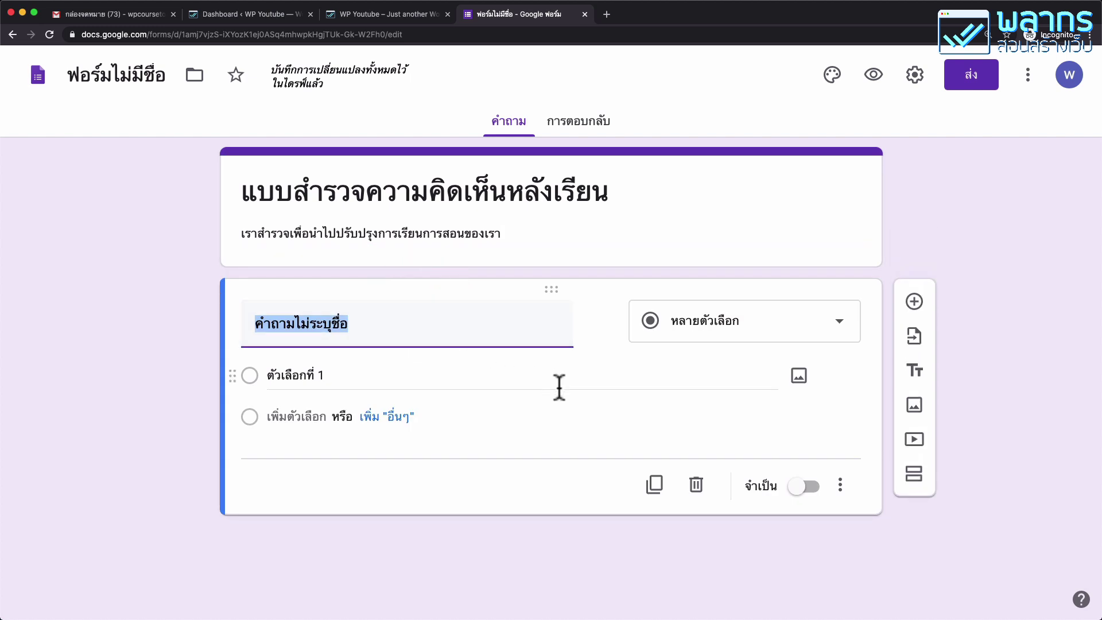
pyautogui.click(830, 338)
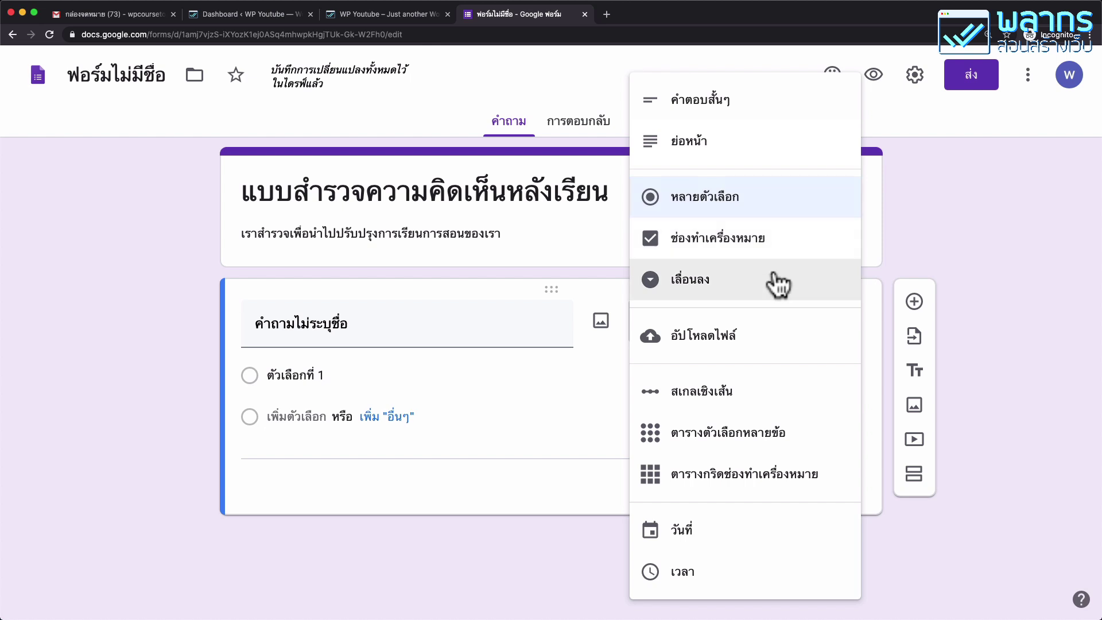
pyautogui.click(761, 115)
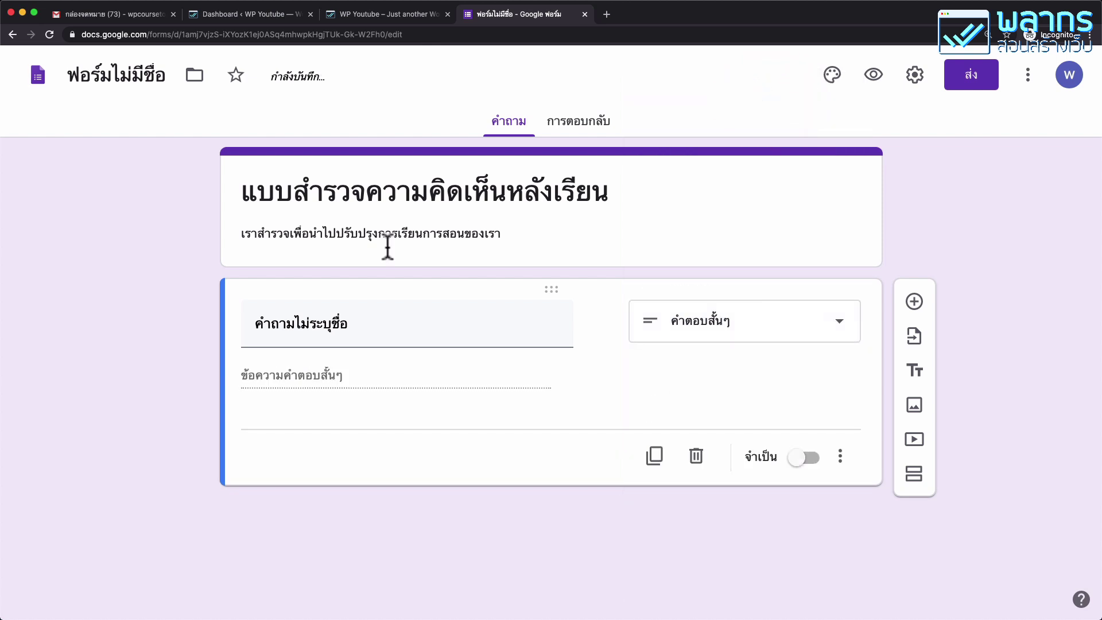
pyautogui.click(386, 325)
pyautogui.write('ช')
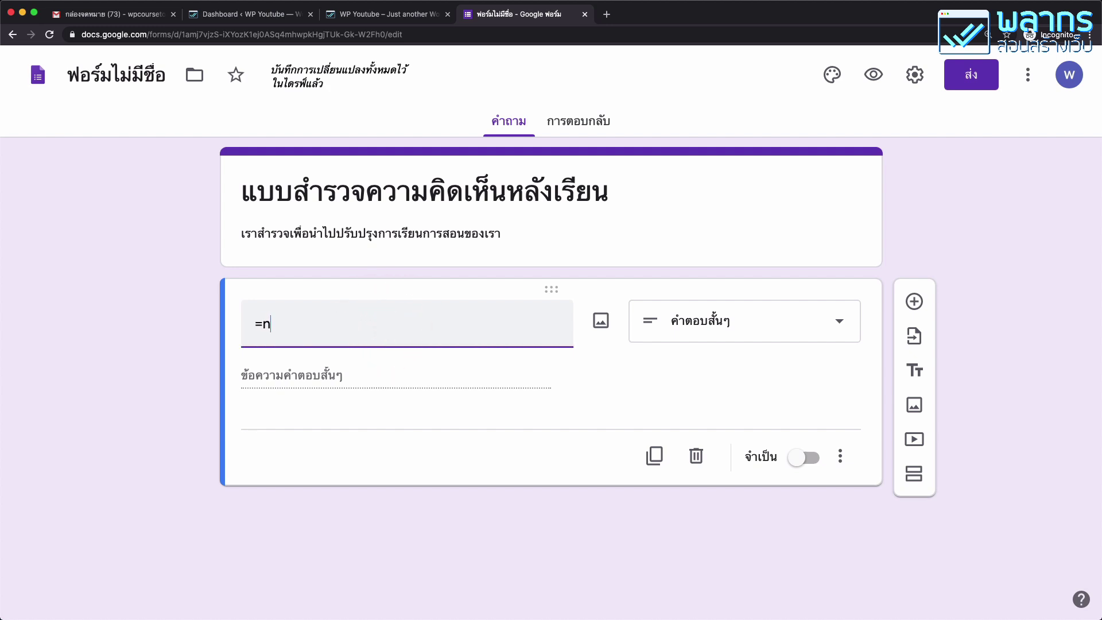
pyautogui.write('ื่อ-นามสกุล')
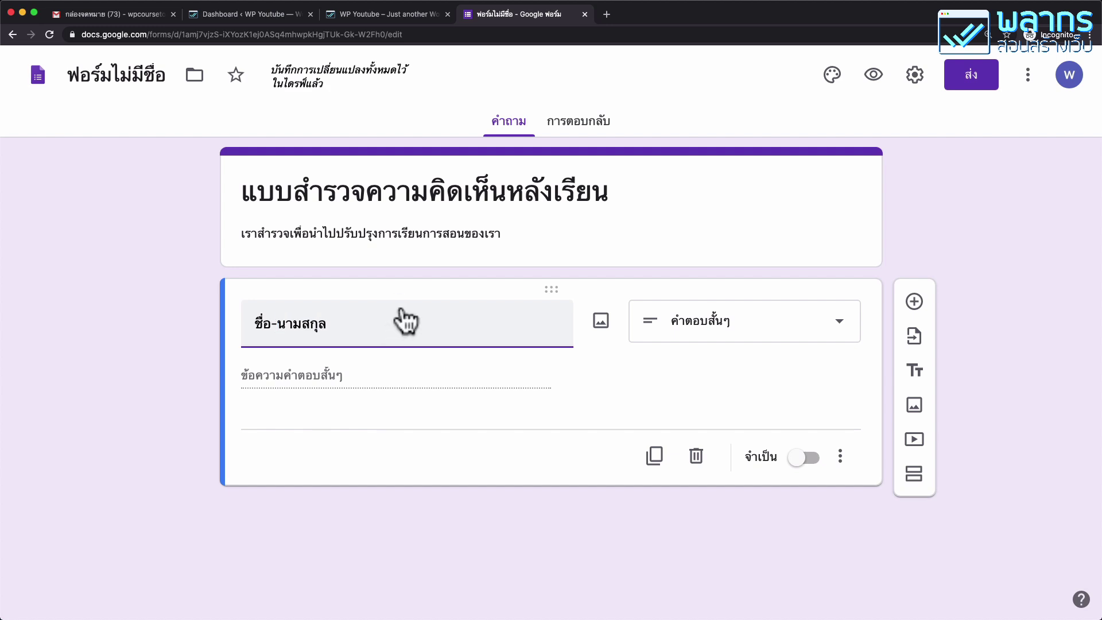
# Make the "ชื่อ-นามสกุล" question required.
pyautogui.click(401, 317)
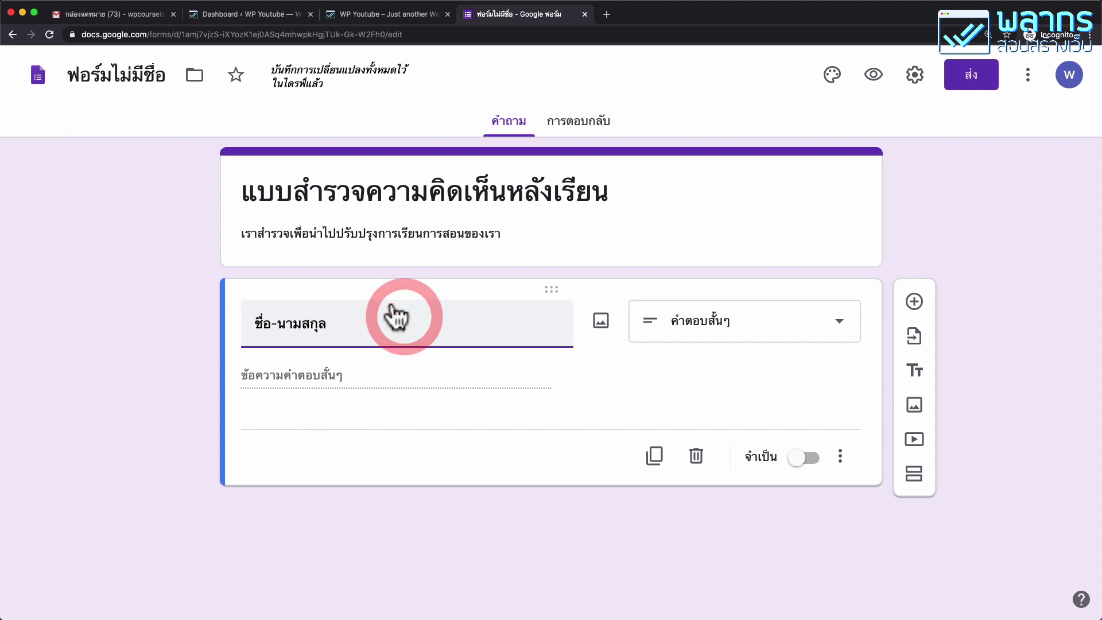
pyautogui.click(810, 456)
pyautogui.click(794, 463)
pyautogui.click(793, 463)
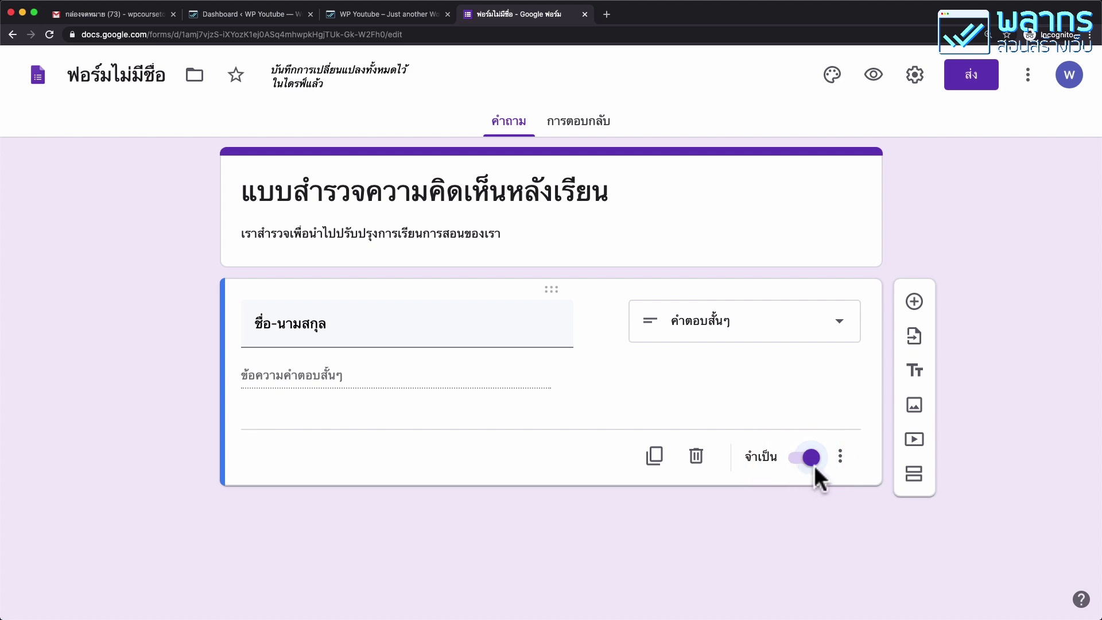
pyautogui.click(812, 458)
pyautogui.click(813, 458)
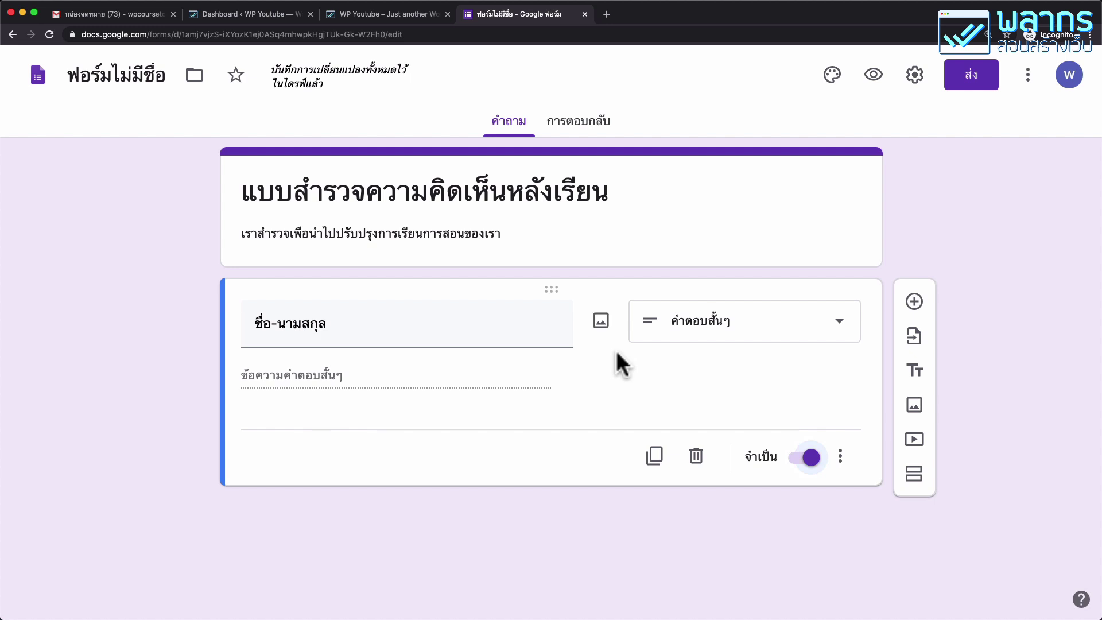
# Add a question titled "test" below the first one and delete it again.
pyautogui.click(917, 310)
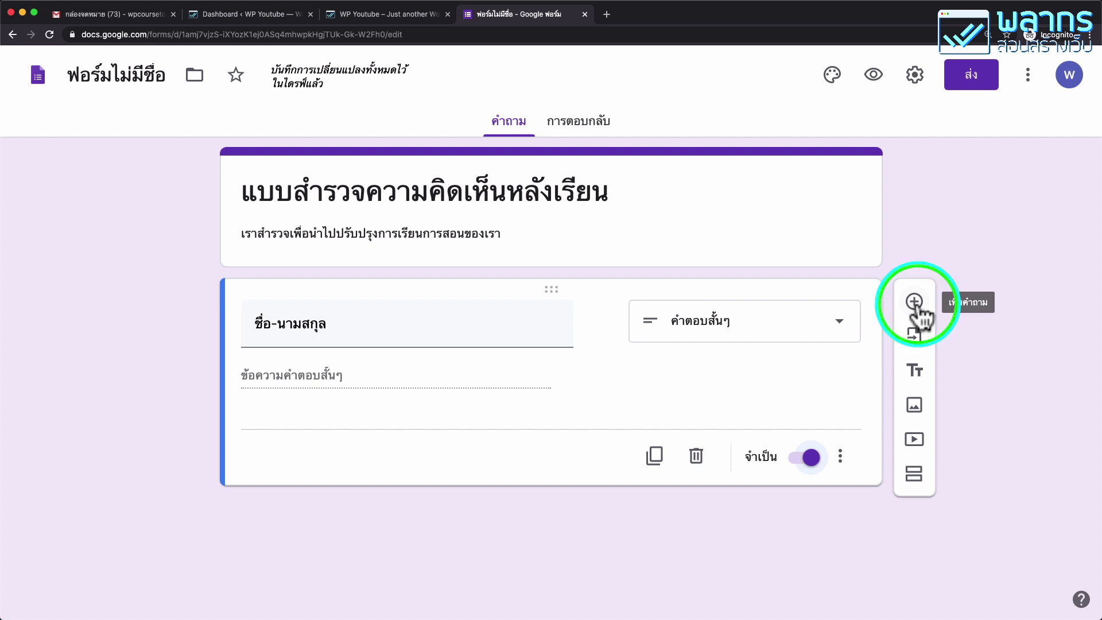
pyautogui.click(915, 305)
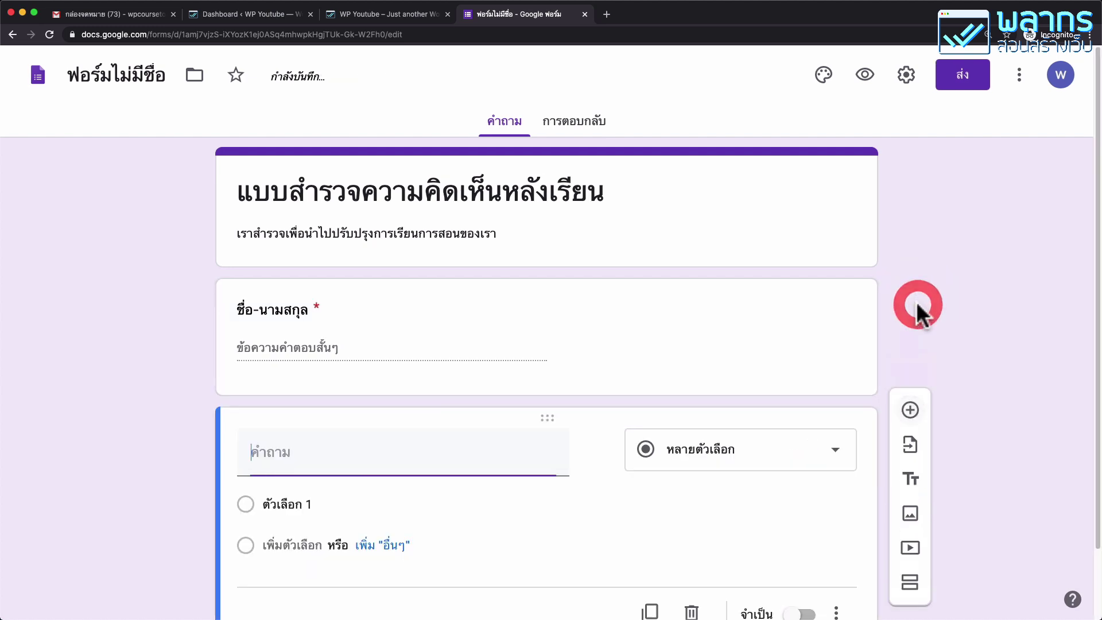
pyautogui.write('test')
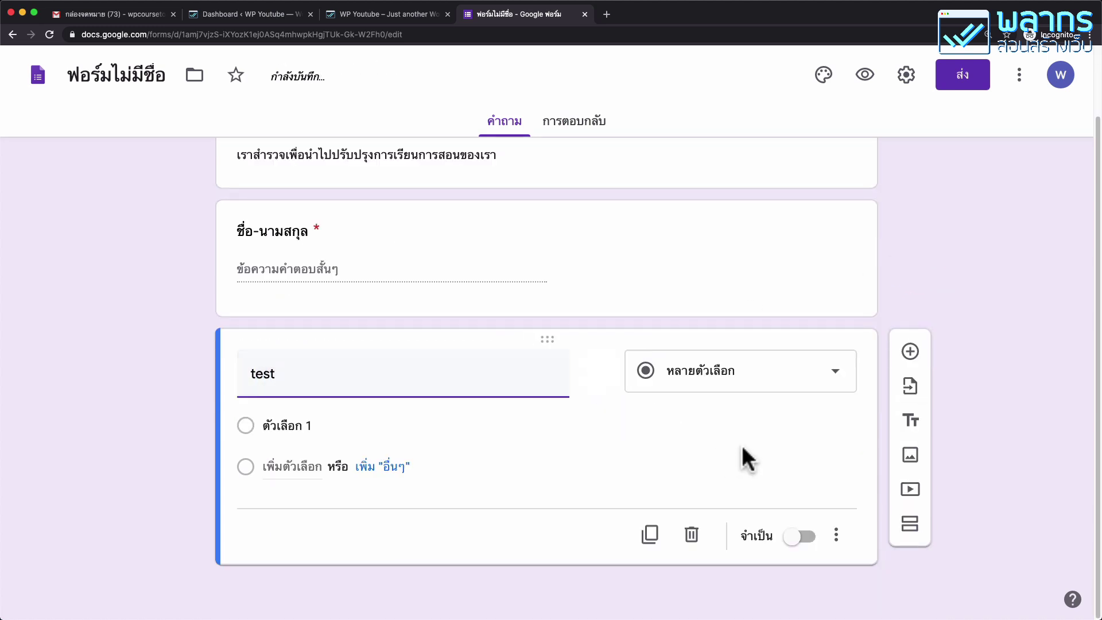
pyautogui.click(737, 466)
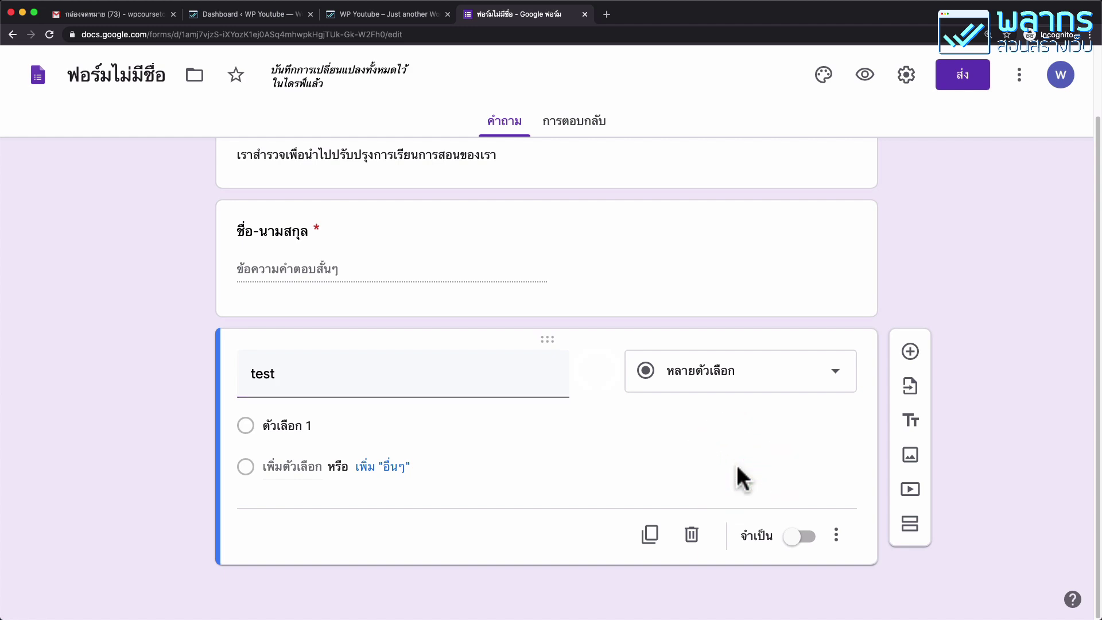
pyautogui.click(692, 542)
pyautogui.click(693, 542)
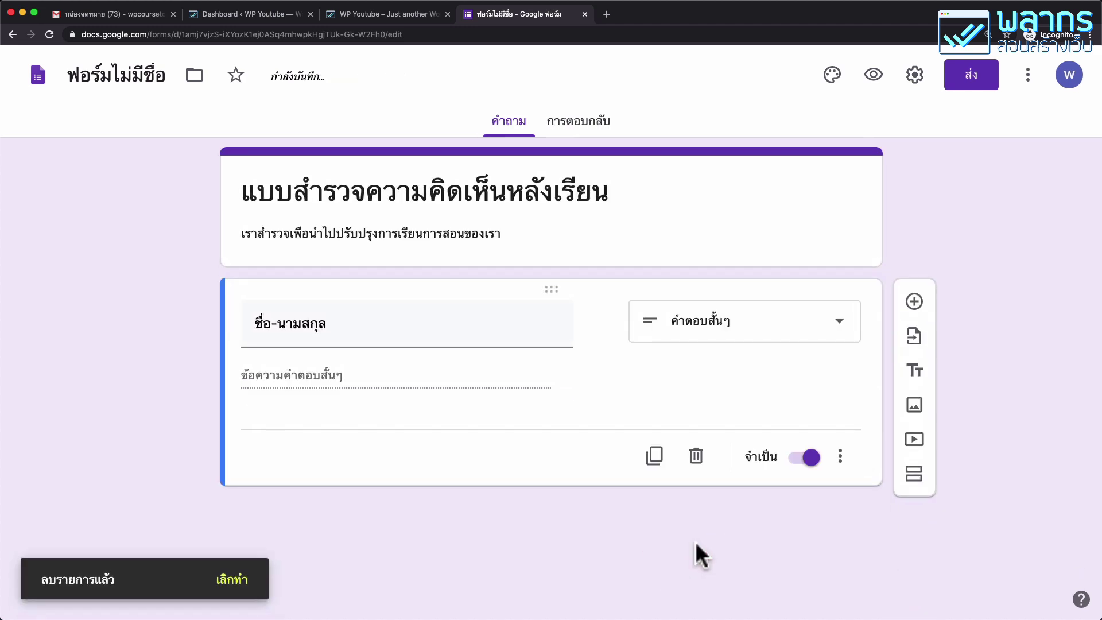
# Duplicate the "ชื่อ-นามสกุล" question and retitle the copy "ชื่อเล่น".
pyautogui.click(431, 332)
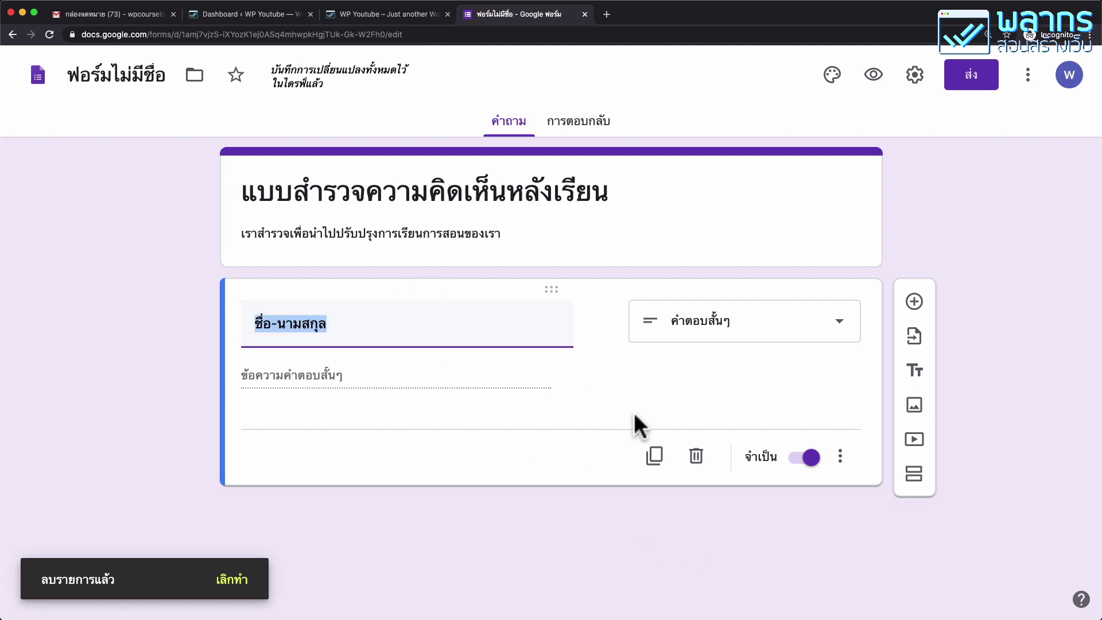
pyautogui.click(660, 459)
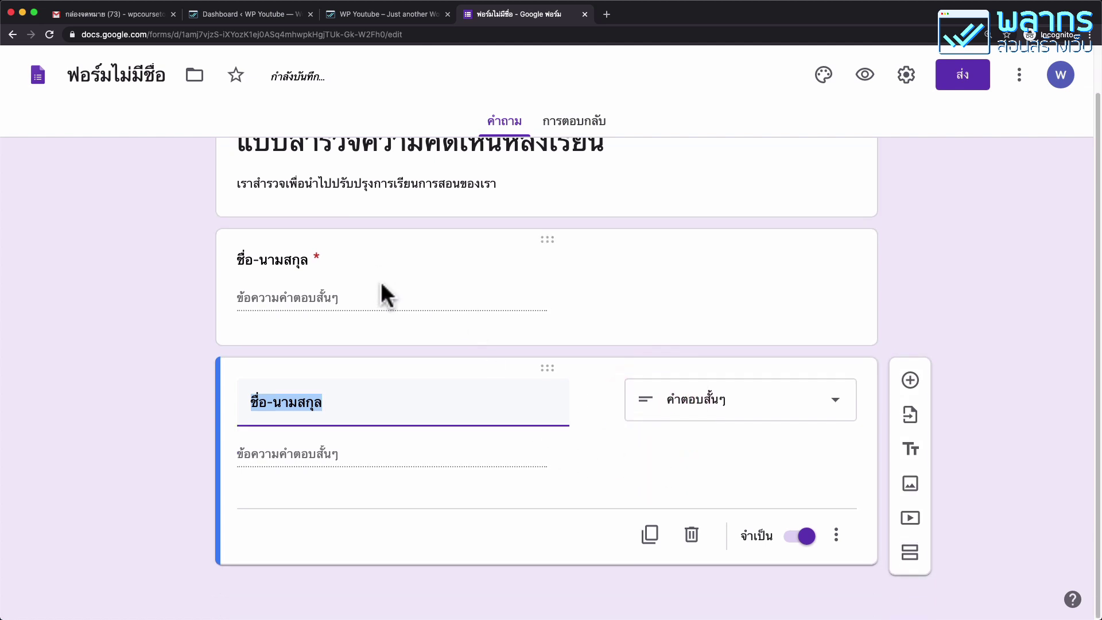
pyautogui.click(344, 405)
pyautogui.moveTo(344, 403); pyautogui.dragTo(267, 400)
pyautogui.write('glo')
pyautogui.press('BackSpace')
pyautogui.press('BackSpace')
pyautogui.press('BackSpace')
pyautogui.write('เล่น')
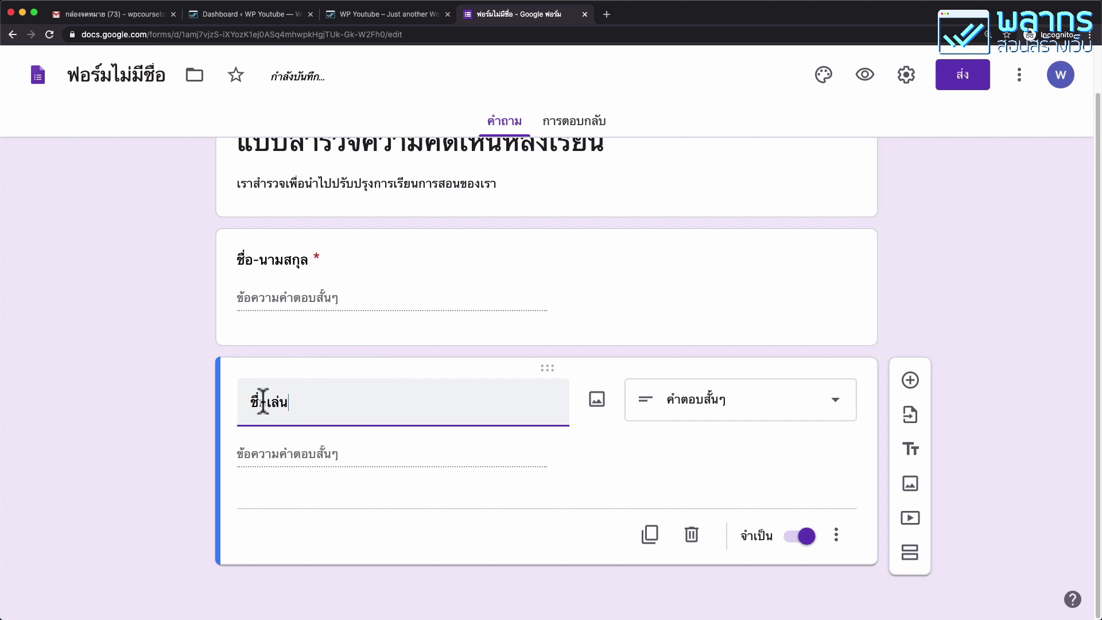
# Duplicate the "ชื่อเล่น" question and retitle the copy "อีเมล".
pyautogui.click(651, 535)
pyautogui.write('อีเมล')
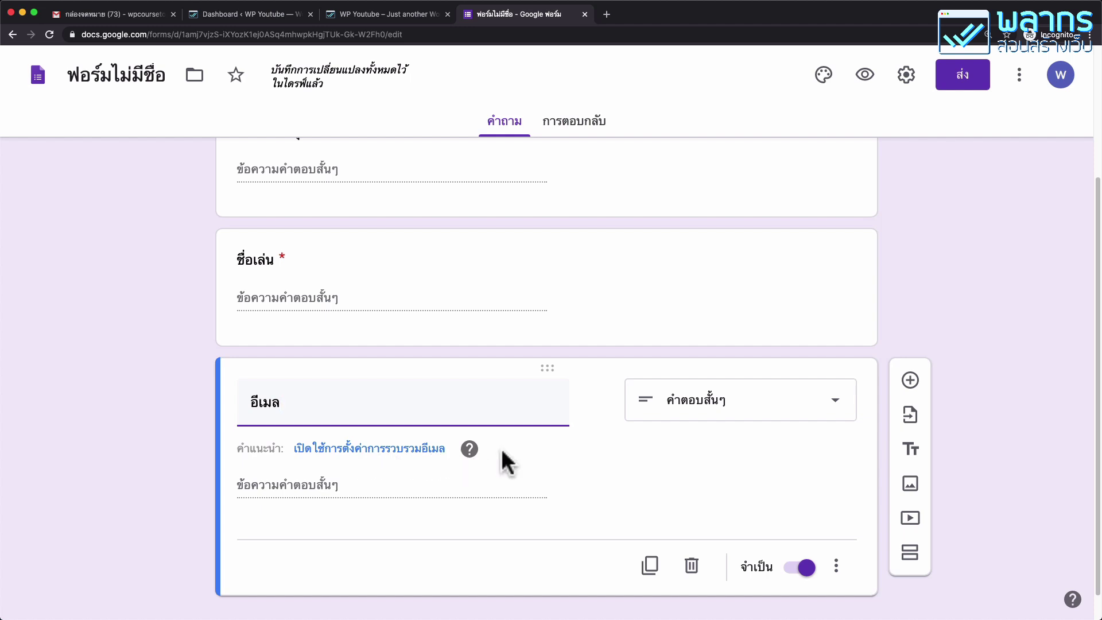
pyautogui.scroll(-1, 618, 454)
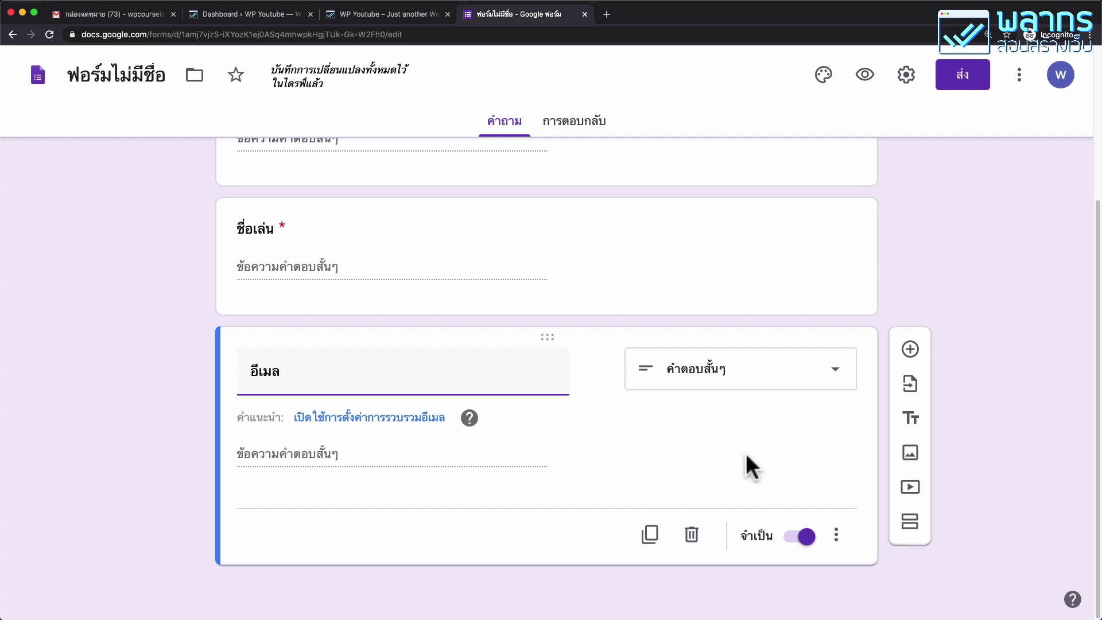
# Add a paragraph question (ย่อหน้า) titled "ข้อเสนอแนะ" after the "อีเมล" question.
pyautogui.click(914, 353)
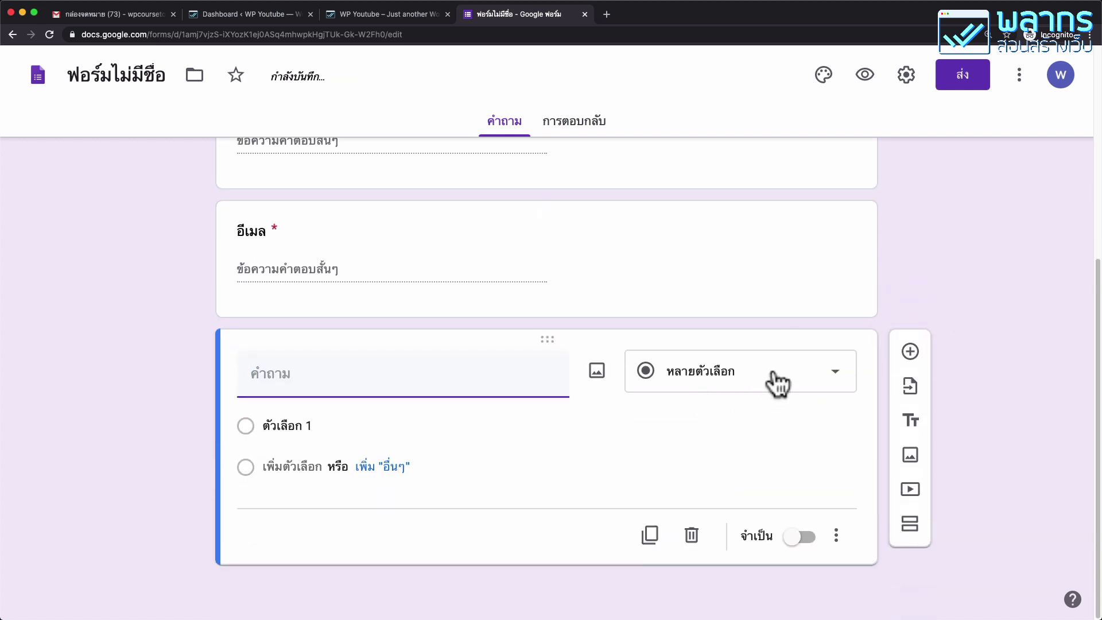
pyautogui.click(776, 381)
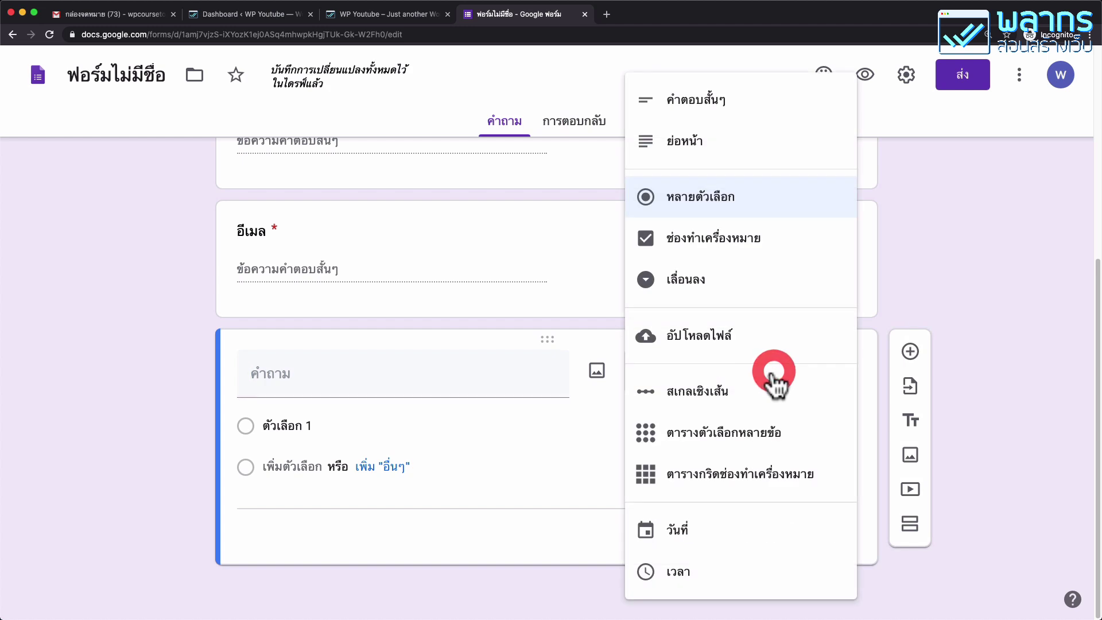
pyautogui.click(724, 161)
pyautogui.click(324, 402)
pyautogui.write('ค')
pyautogui.press('BackSpace')
pyautogui.write('ข้อเสนอแนะ')
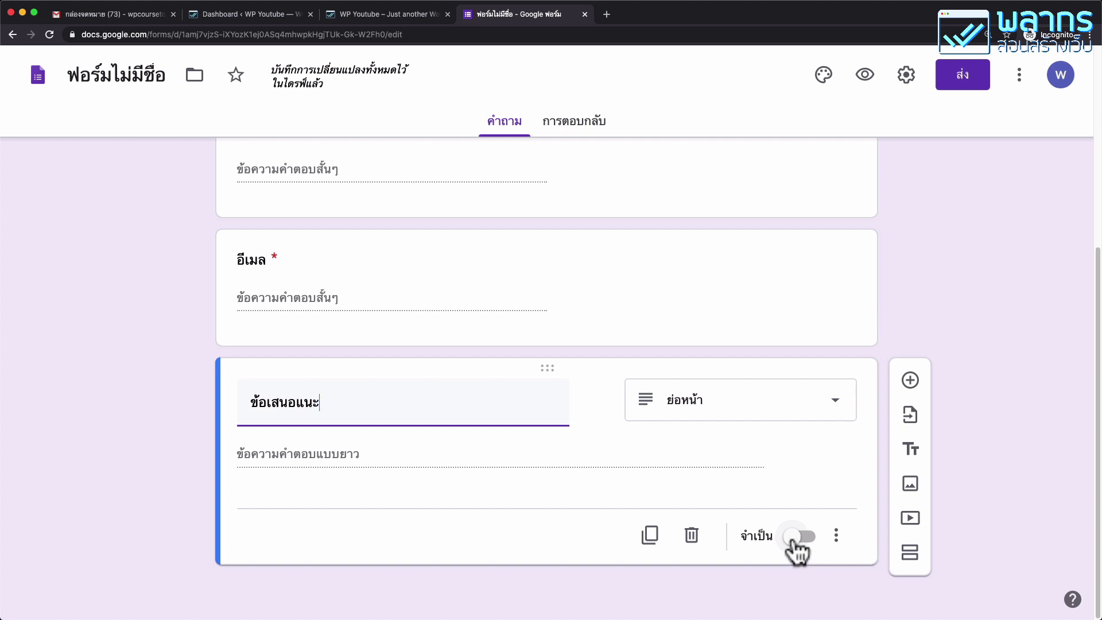
# Add a multiple-choice question titled "ท่านคิดว่า อาหารกลางวัน เหมาะสมหรือไม่" after "ข้อเสนอแนะ".
pyautogui.click(913, 383)
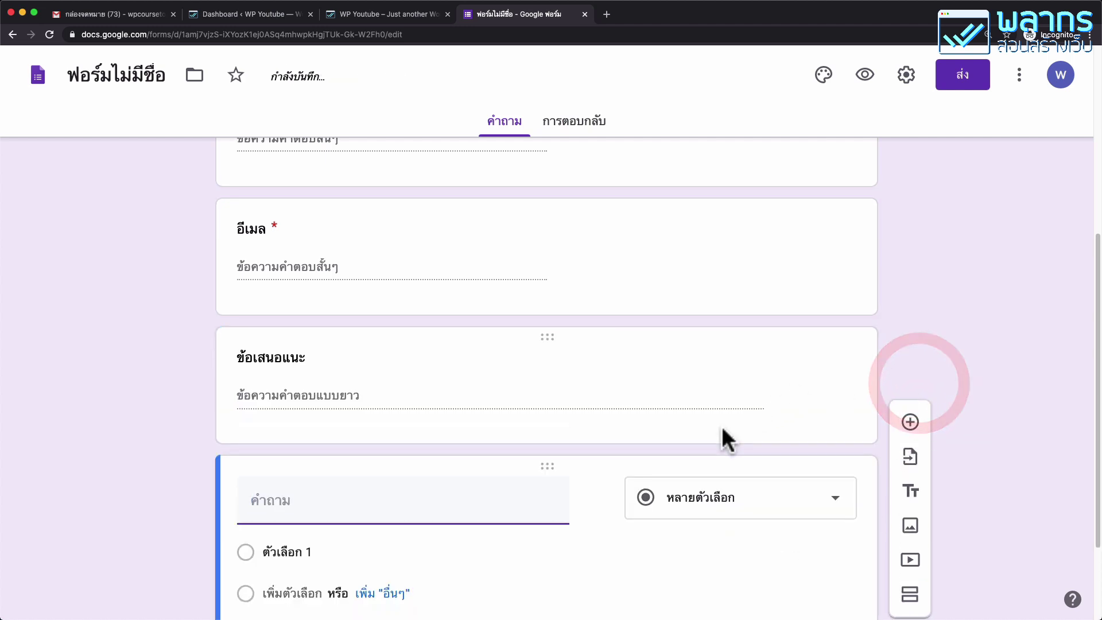
pyautogui.click(399, 374)
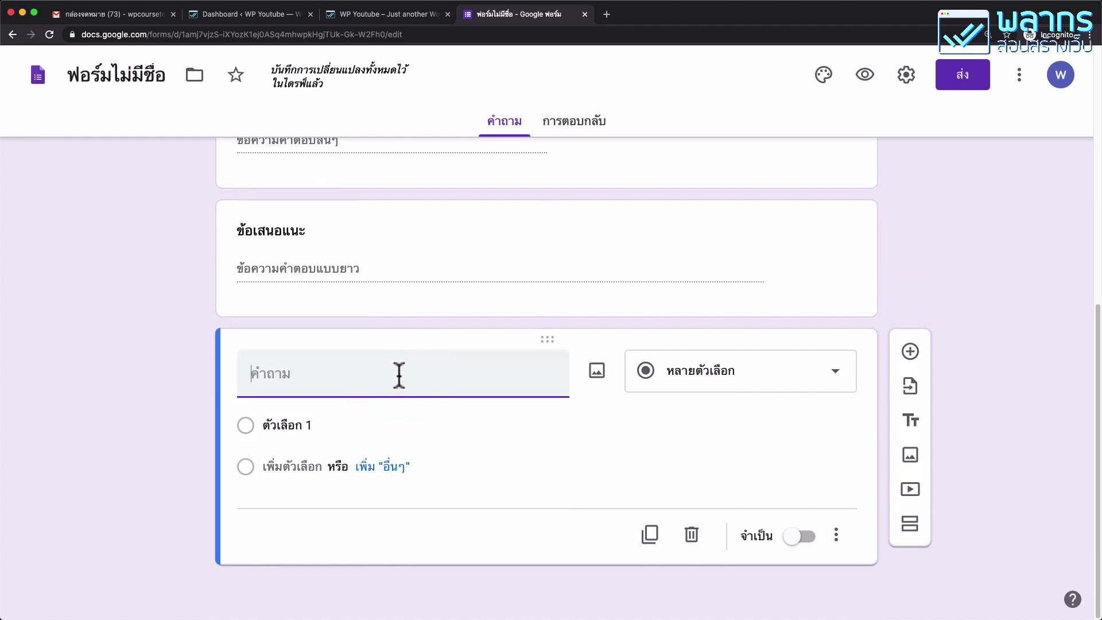
pyautogui.press('super+v')
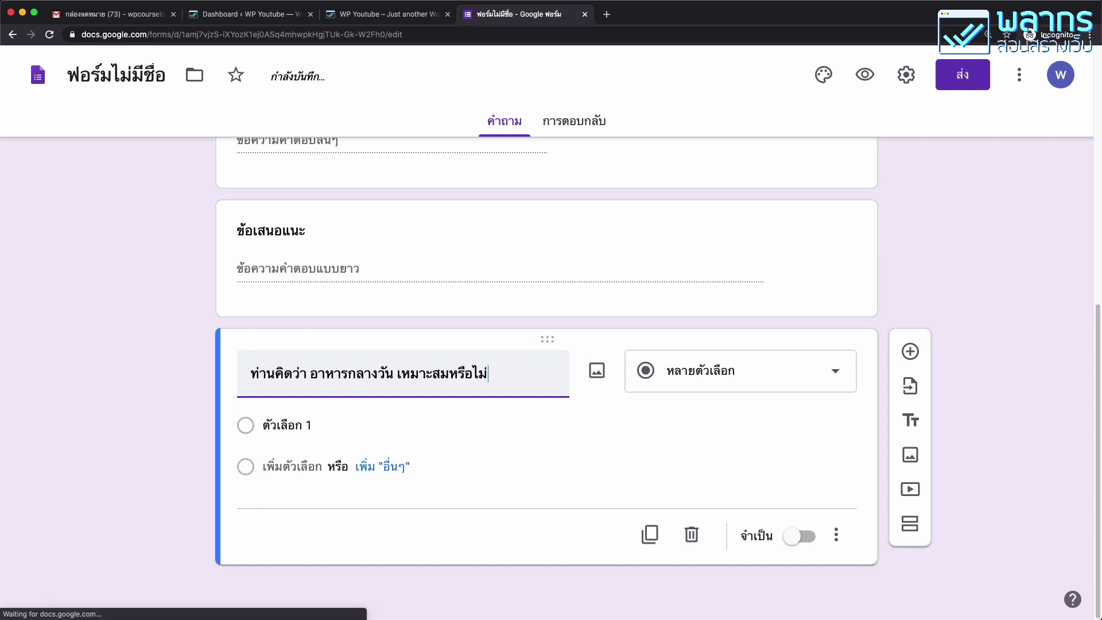
# Give the lunch question the two answer options "เหมาะสม" and "ไม่เหมาะสม".
pyautogui.click(288, 424)
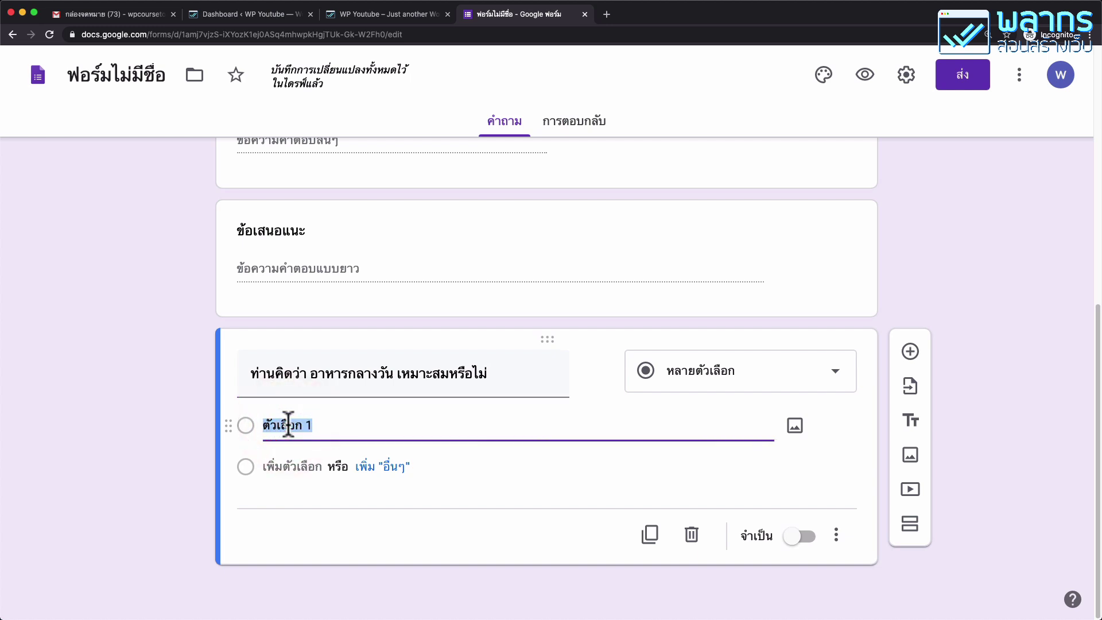
pyautogui.write('เห')
pyautogui.click(303, 468)
pyautogui.write('ไม่เหมาะสม')
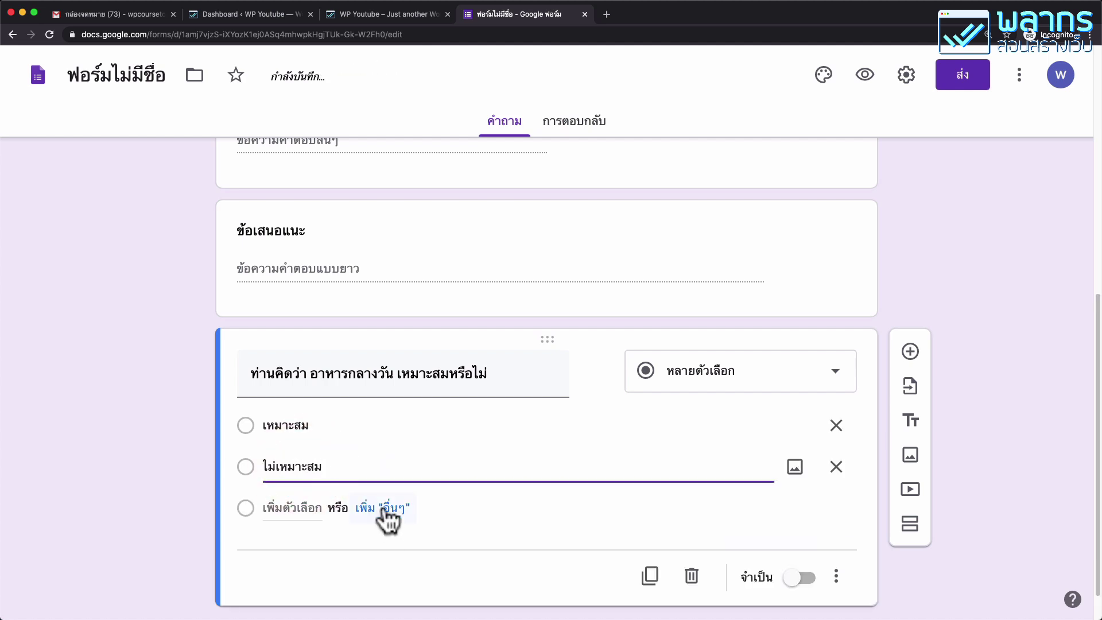
# Move the lunch question "ท่านคิดว่า อาหารกลางวัน เหมาะสมหรือไม่" above the "ข้อเสนอแนะ" question, keeping only its two answer options.
pyautogui.click(387, 515)
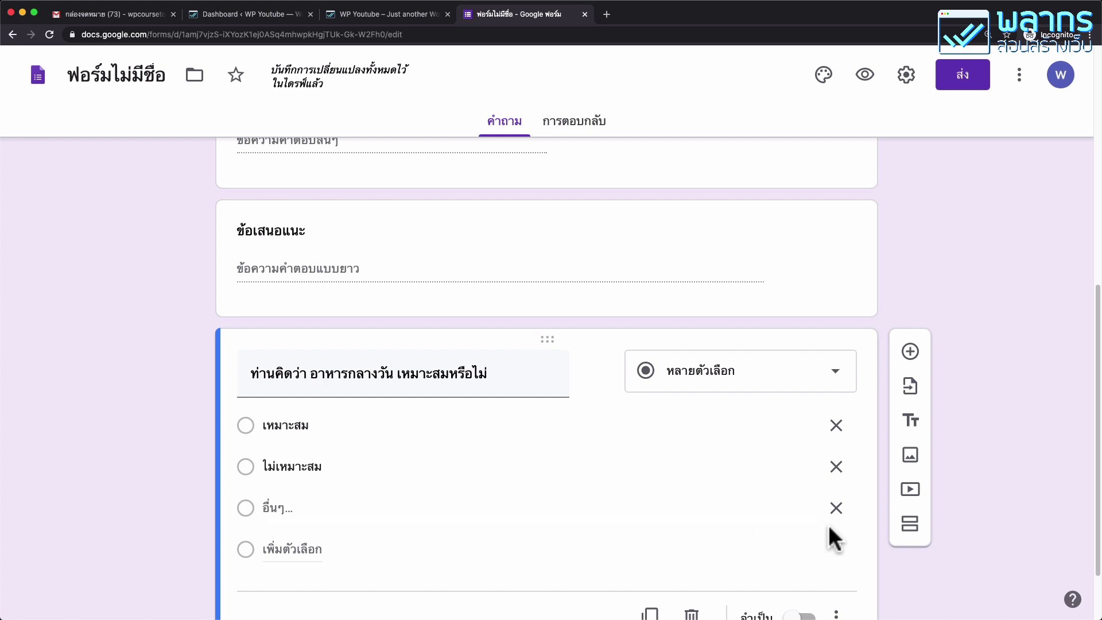
pyautogui.click(835, 507)
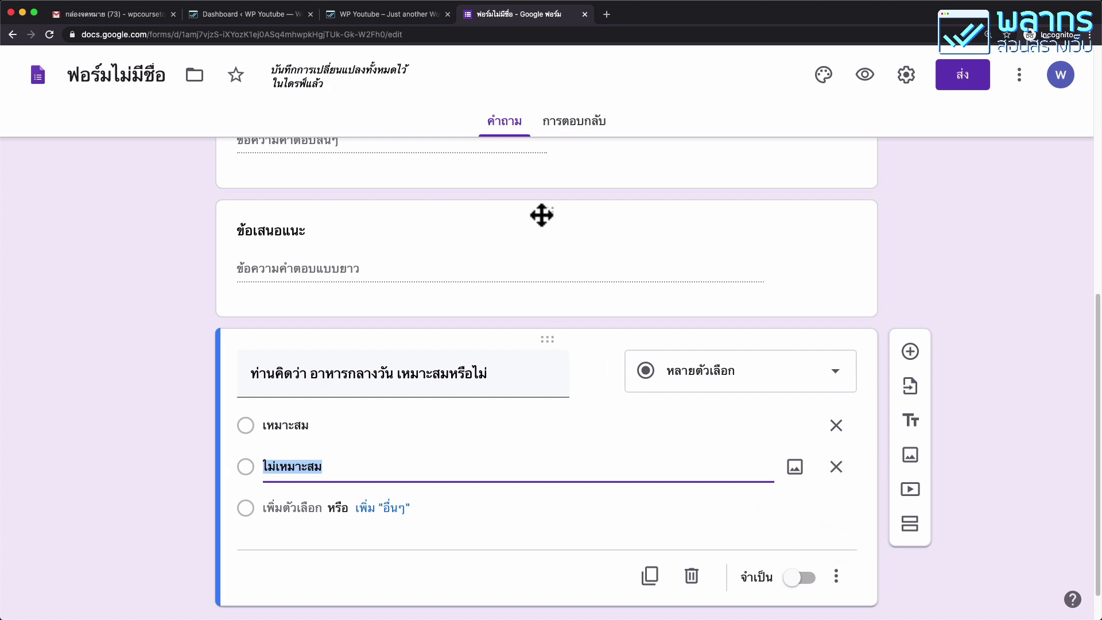
pyautogui.click(554, 339)
pyautogui.moveTo(555, 340); pyautogui.dragTo(555, 263)
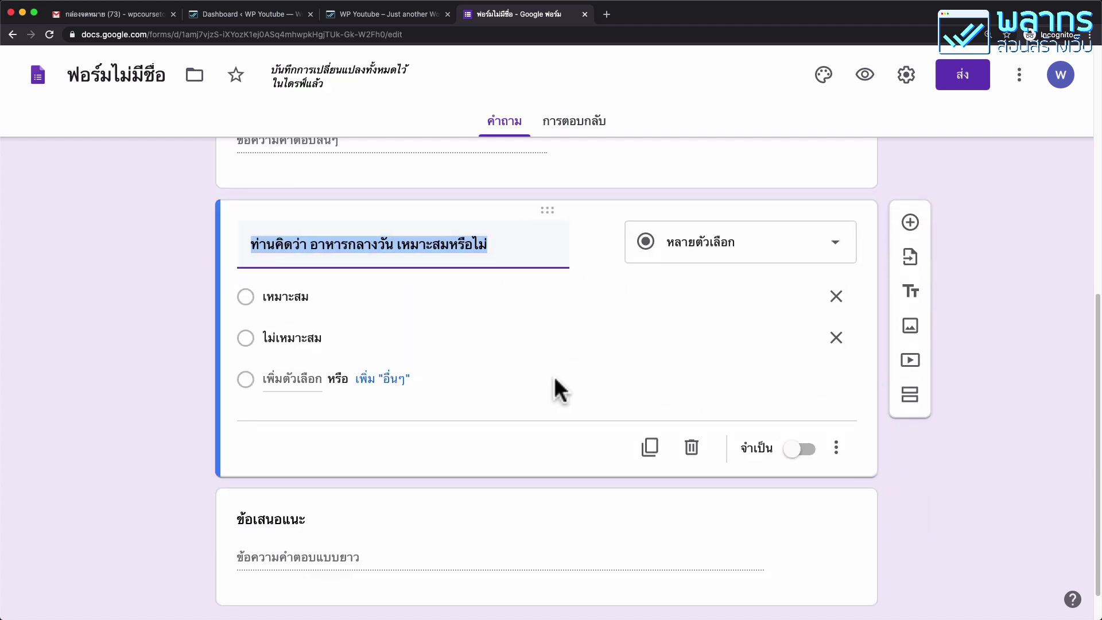
# Add a checkbox question (ช่องทำเครื่องหมาย) titled "ท่านสนใจเรียนในหัวข้อใด" after the lunch question.
pyautogui.click(911, 224)
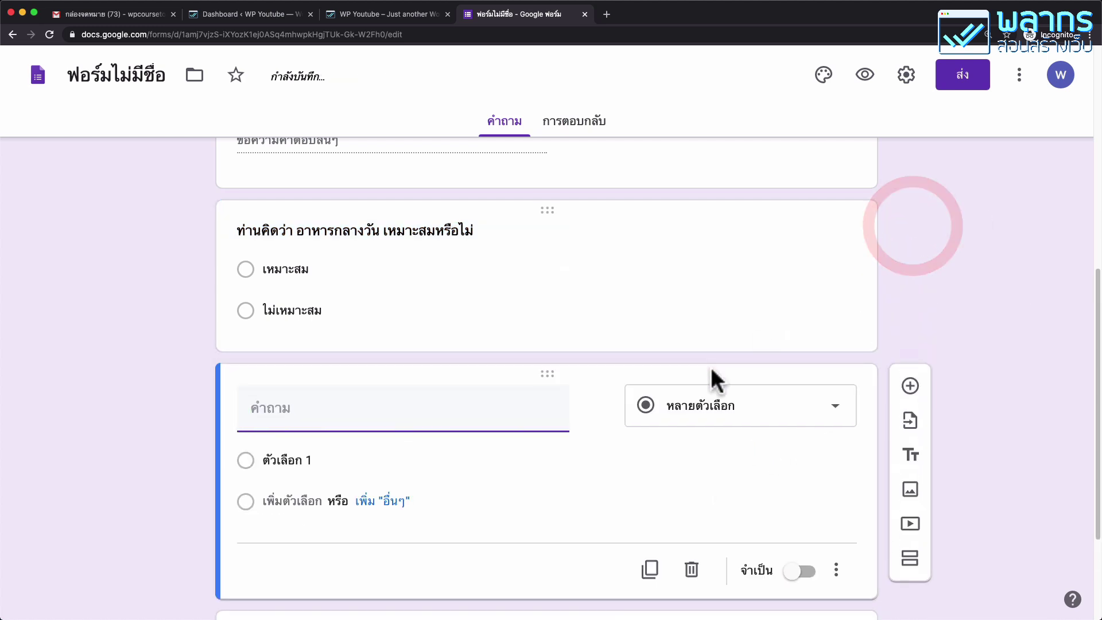
pyautogui.scroll(-2, 538, 440)
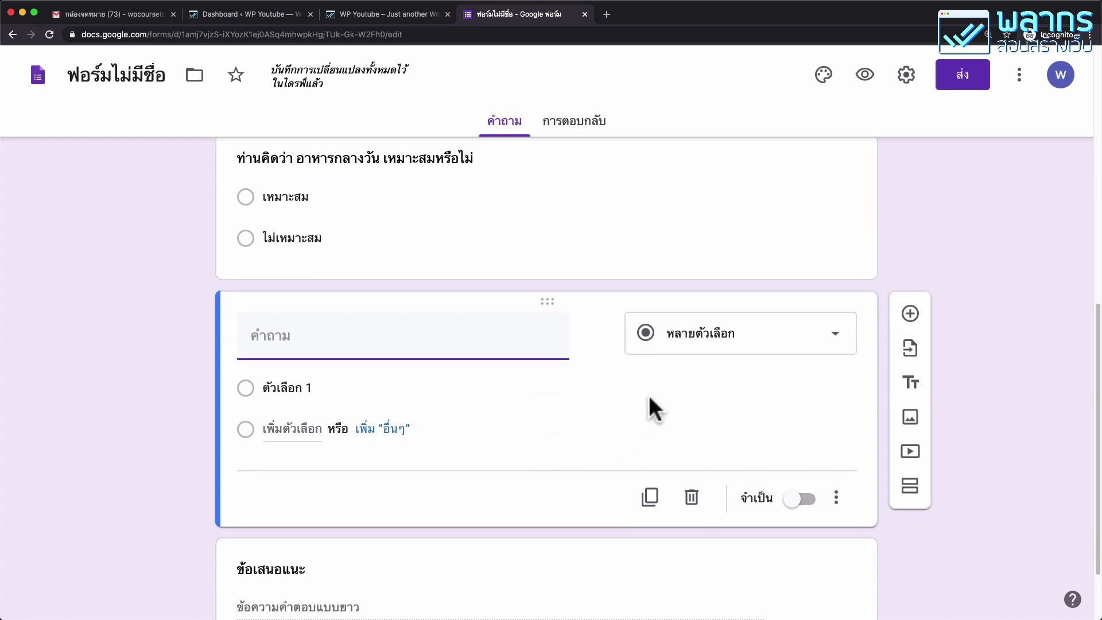
pyautogui.click(762, 343)
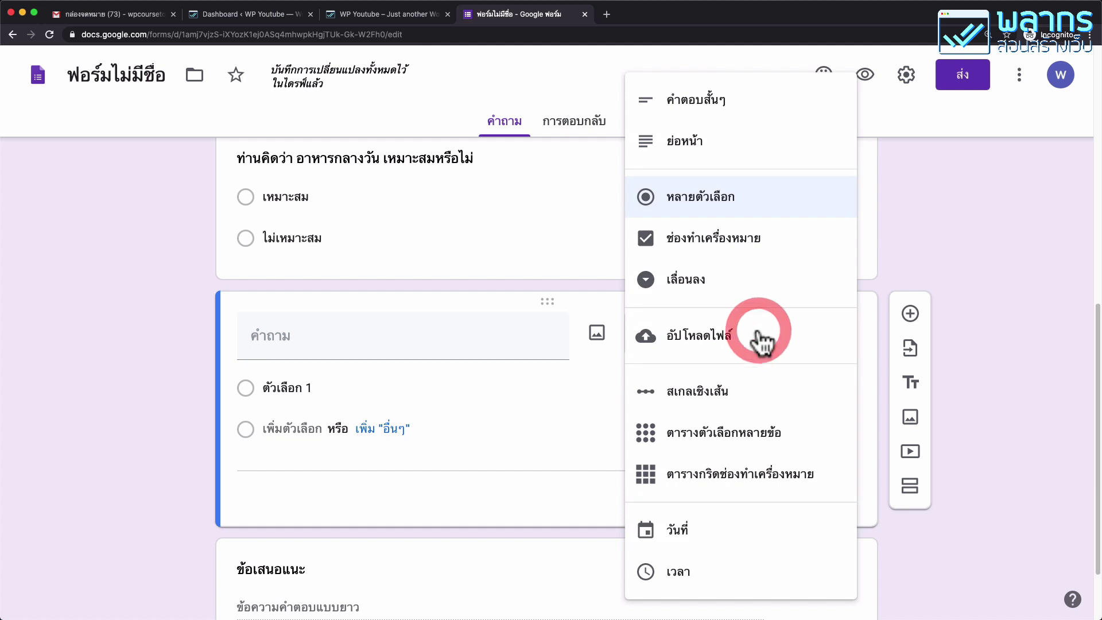
pyautogui.click(771, 252)
pyautogui.click(425, 338)
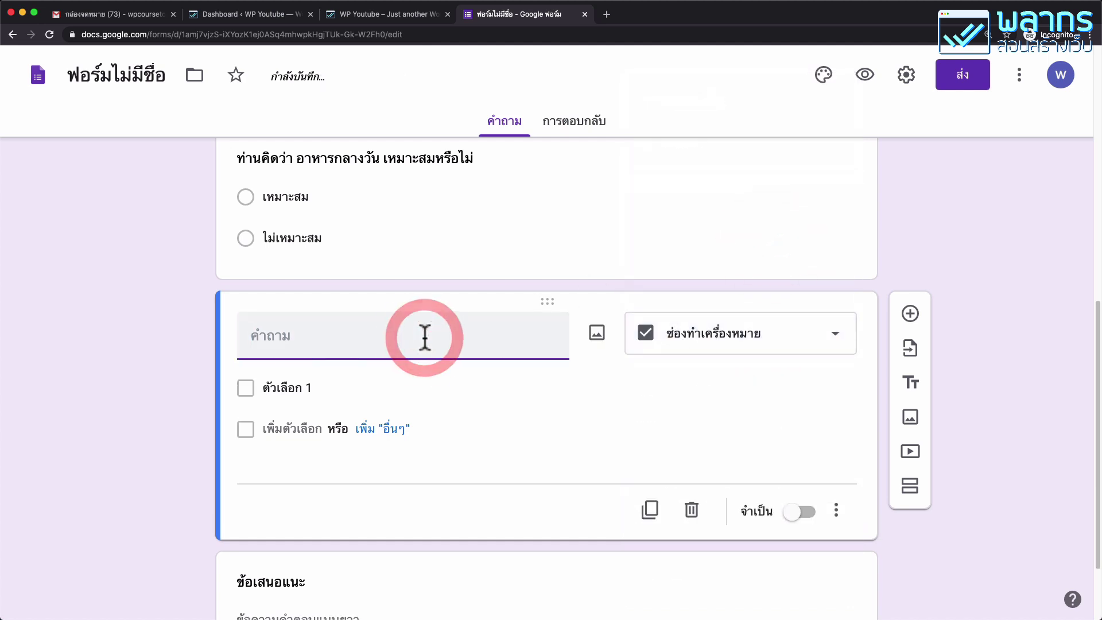
pyautogui.scroll(1, 427, 345)
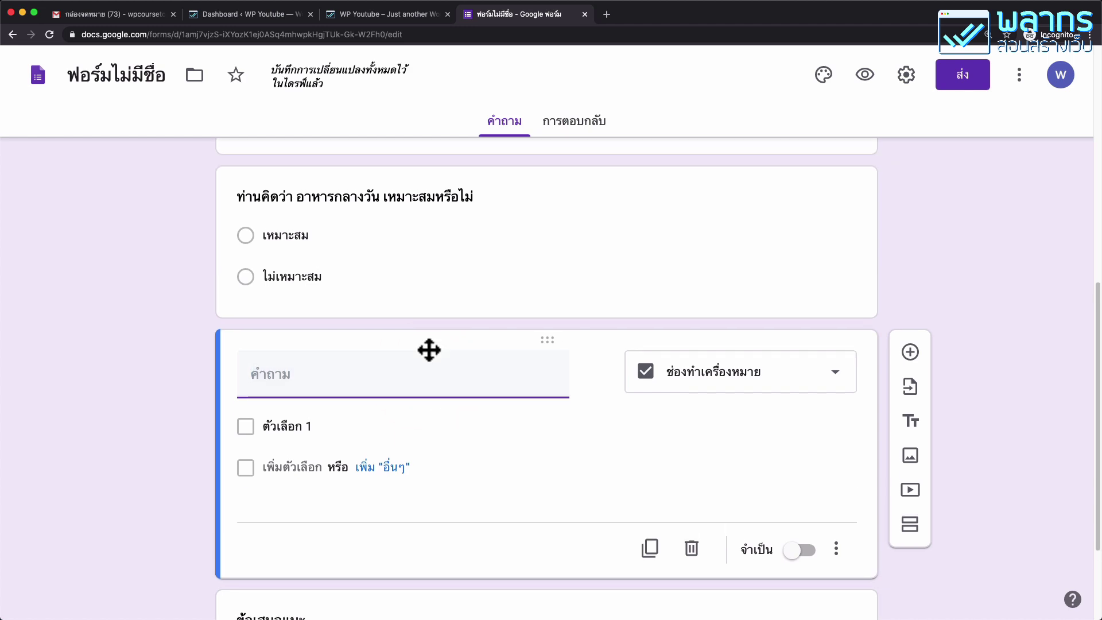
pyautogui.write('ท่านสนใจเรียนในหัวข้อใด')
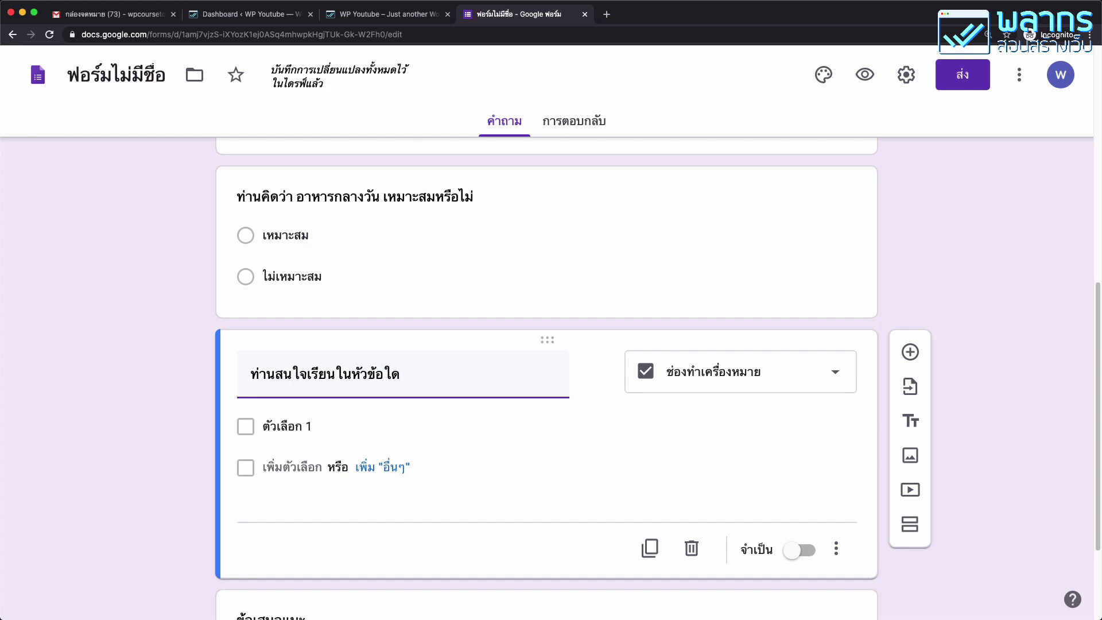
# Give the checkbox question the options "วิชาคอมพิวเตอร์", "วิชาใช้โทรศัพท์มือถือ", "วิชาคณิตศาสตร์" and an "อื่นๆ" choice.
pyautogui.click(325, 428)
pyautogui.write('วิชา')
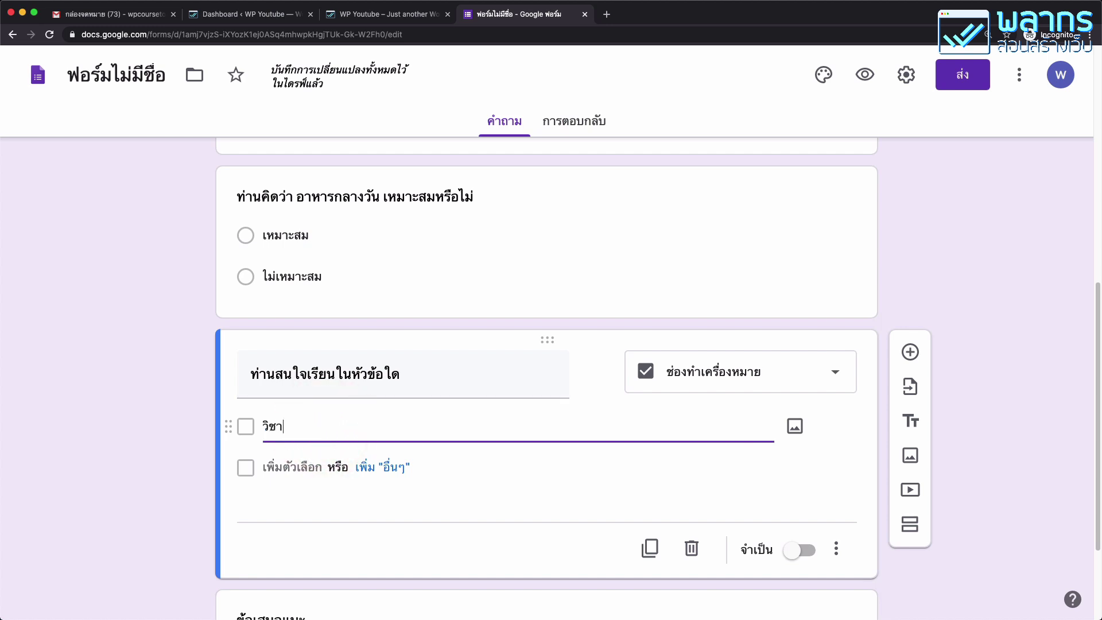
pyautogui.write('คอมพิวเตอร์')
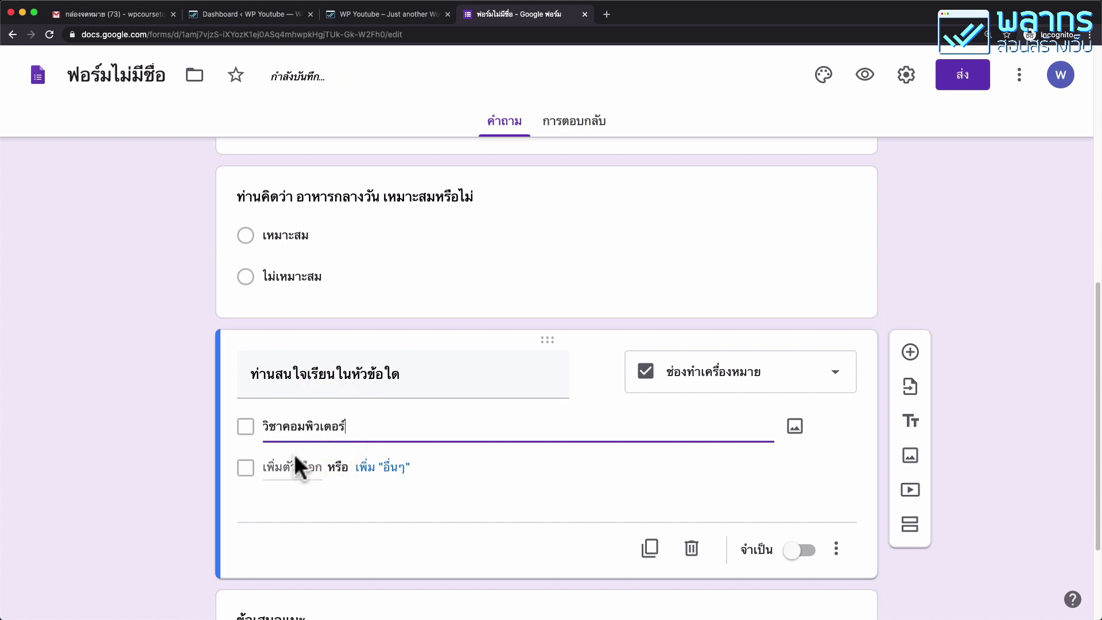
pyautogui.click(293, 466)
pyautogui.write('วิชาใช้โทรศัพท์มือถือ')
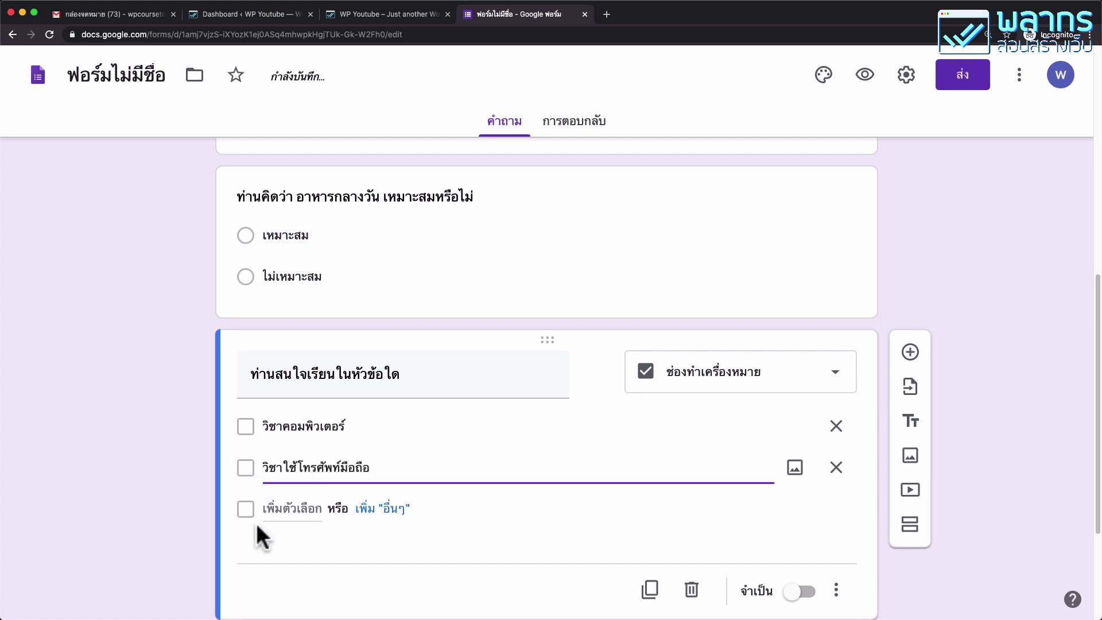
pyautogui.click(303, 516)
pyautogui.write('วิชาคณิตศาสตร์')
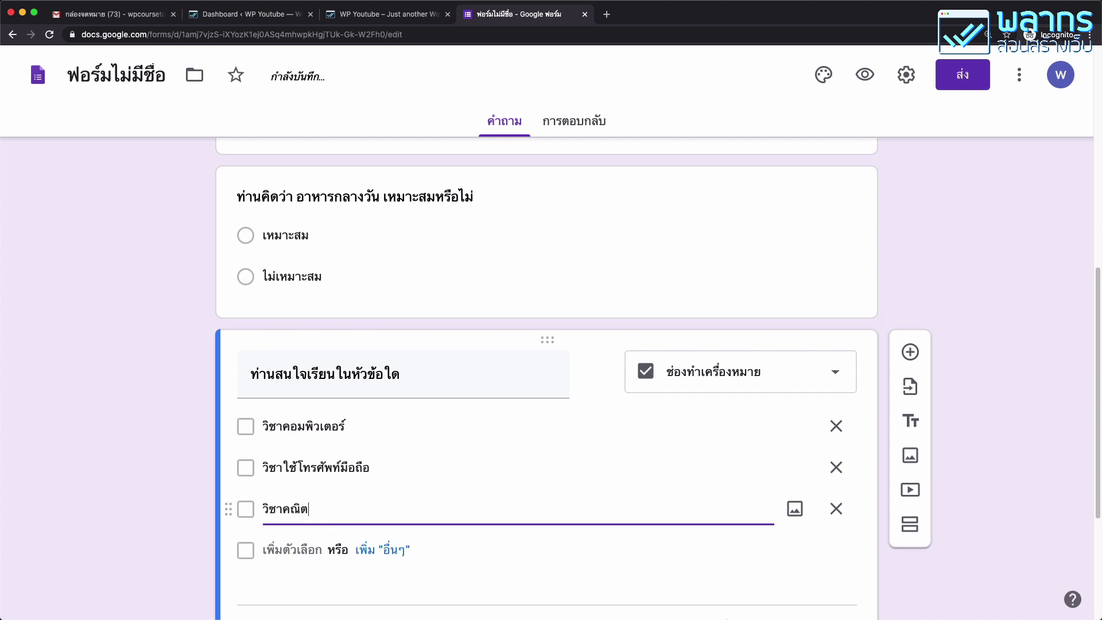
pyautogui.click(391, 549)
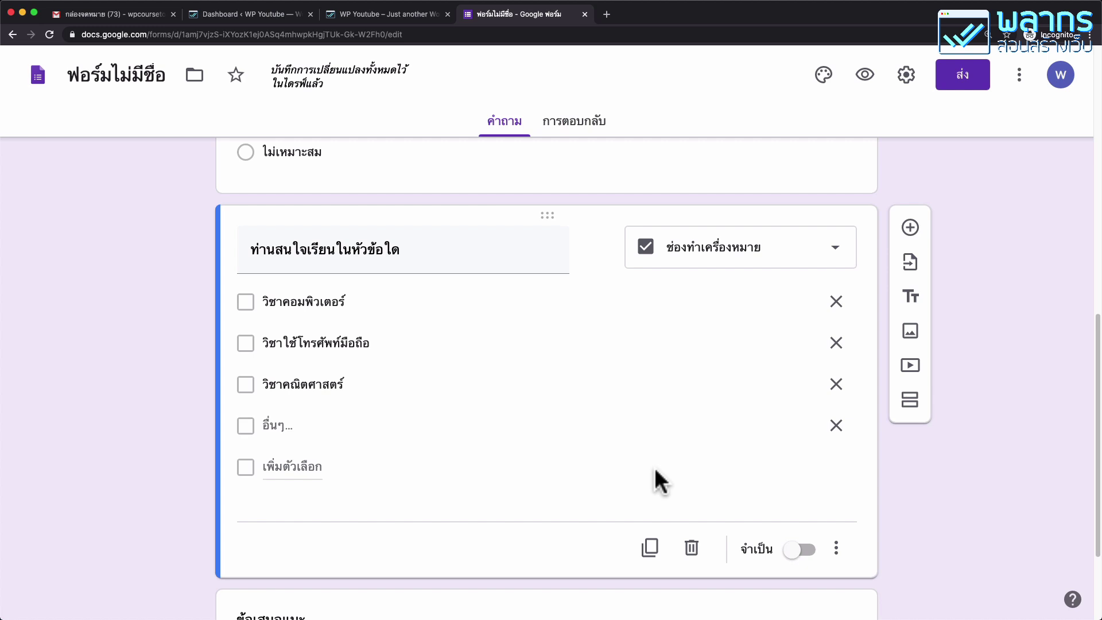
# Make both the "ท่านสนใจเรียนในหัวข้อใด" question and the lunch question required (จำเป็น).
pyautogui.click(796, 550)
pyautogui.scroll(5, 738, 452)
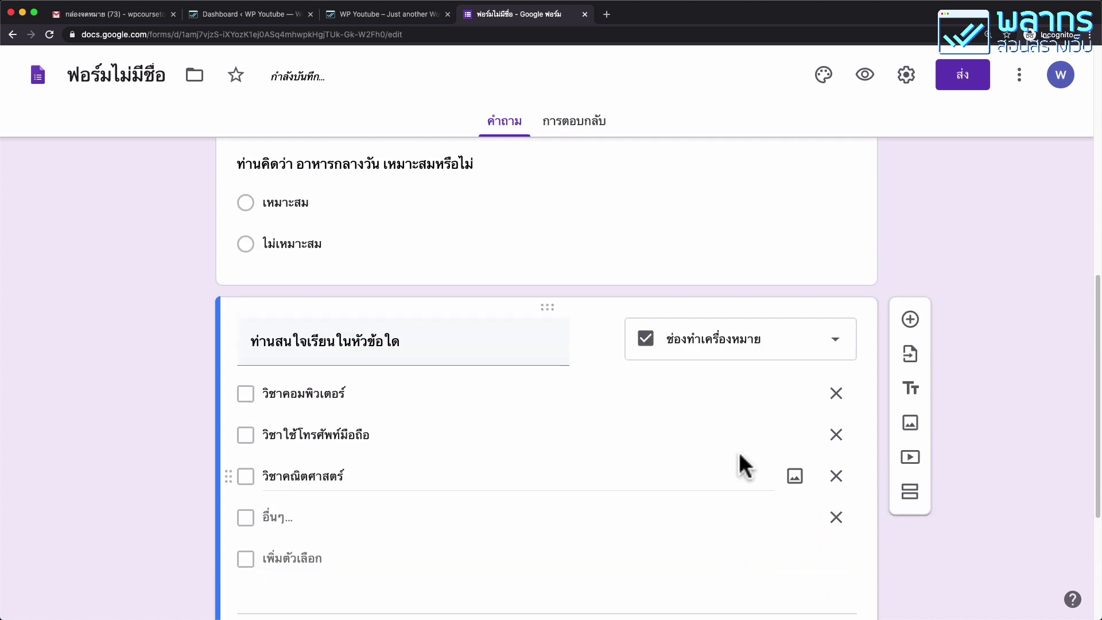
pyautogui.click(700, 339)
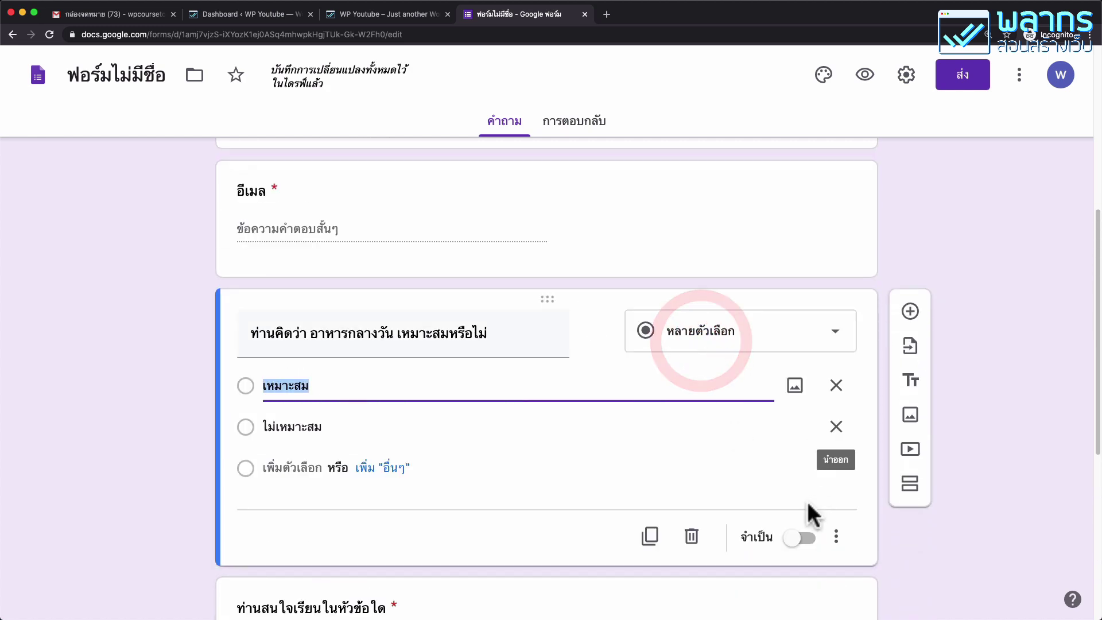
pyautogui.click(795, 541)
pyautogui.scroll(-6, 671, 447)
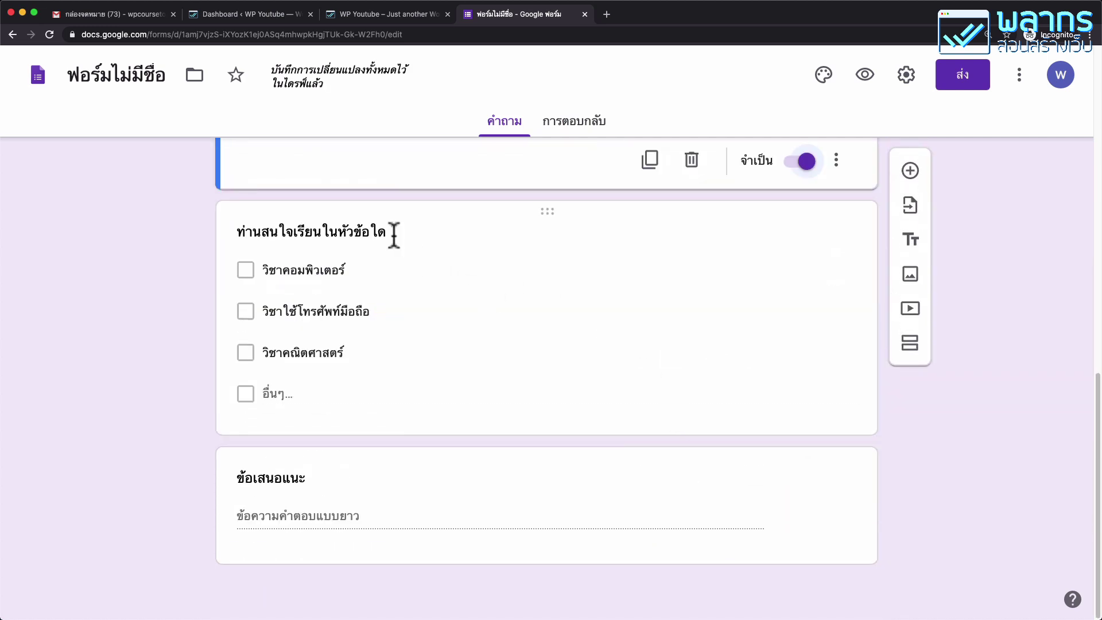
# Add a drop-down question (เลื่อนลง) titled "สถานที่ ที่อยากให้จัดครั้งต่อไป" after the "ท่านสนใจเรียนในหัวข้อใด" question.
pyautogui.click(535, 228)
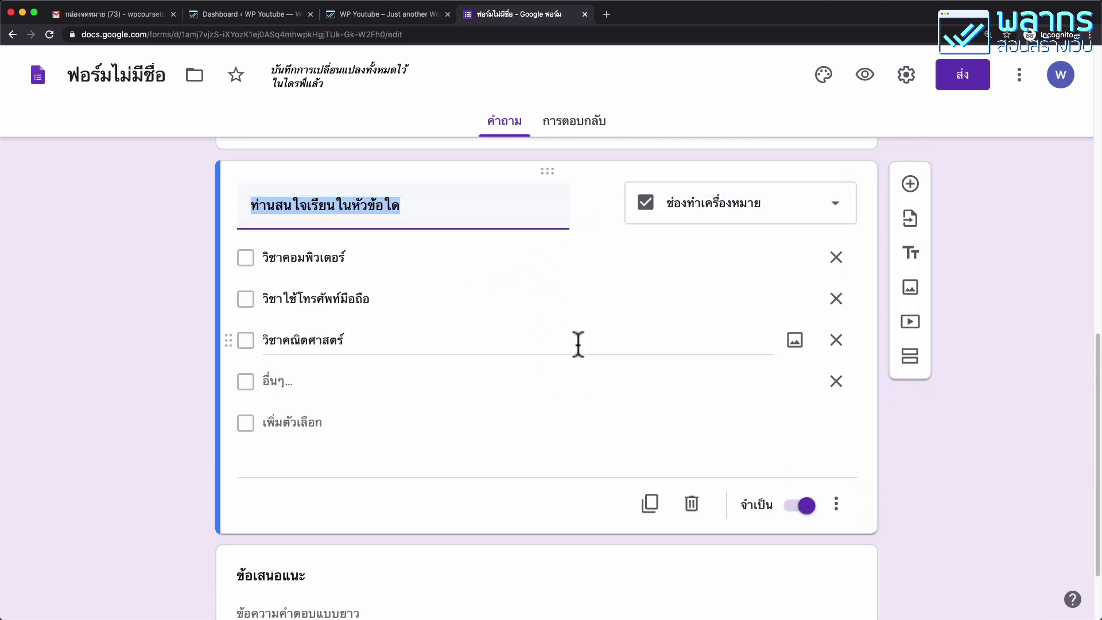
pyautogui.scroll(2, 576, 344)
pyautogui.scroll(-1, 578, 316)
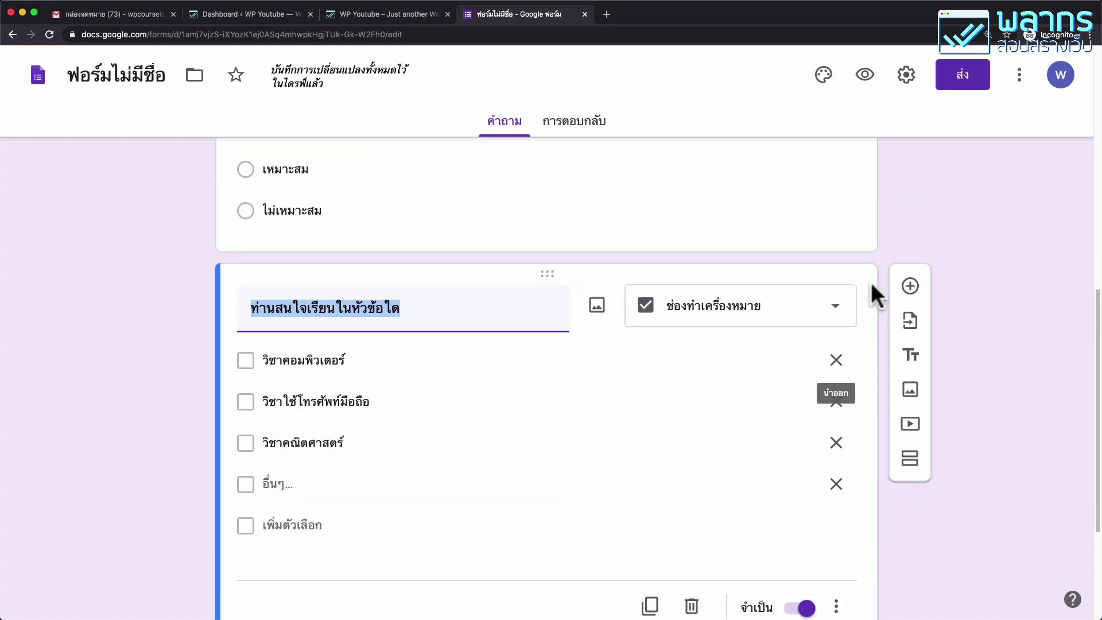
pyautogui.click(910, 287)
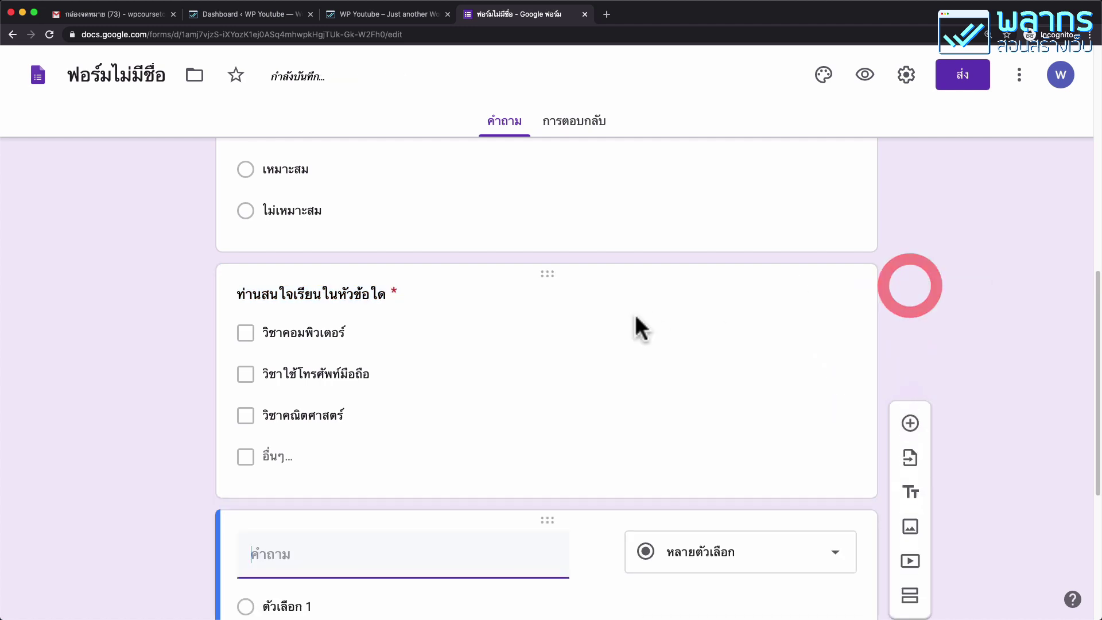
pyautogui.click(831, 365)
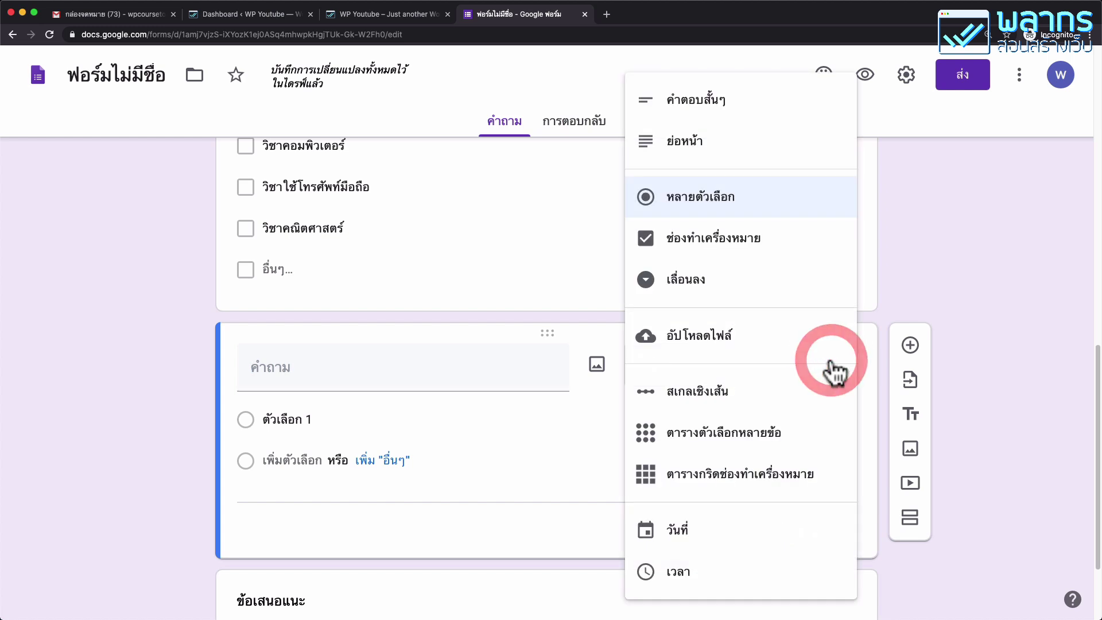
pyautogui.click(734, 287)
pyautogui.click(457, 370)
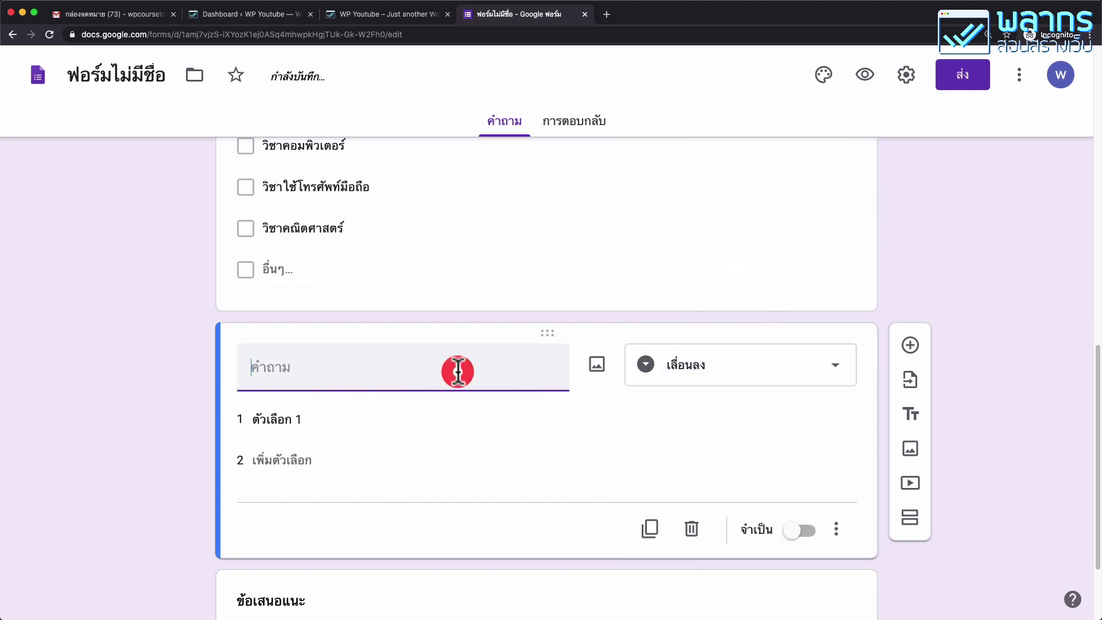
pyautogui.scroll(1, 458, 372)
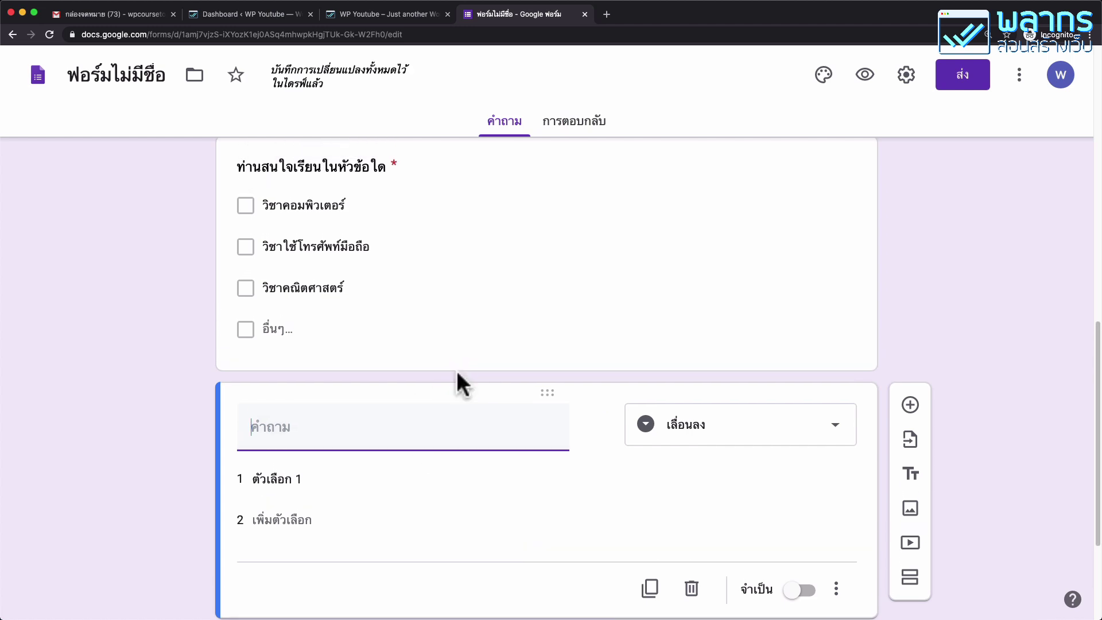
pyautogui.write('สถานที่ ที่อยากให้จัดครั้งต่อไป')
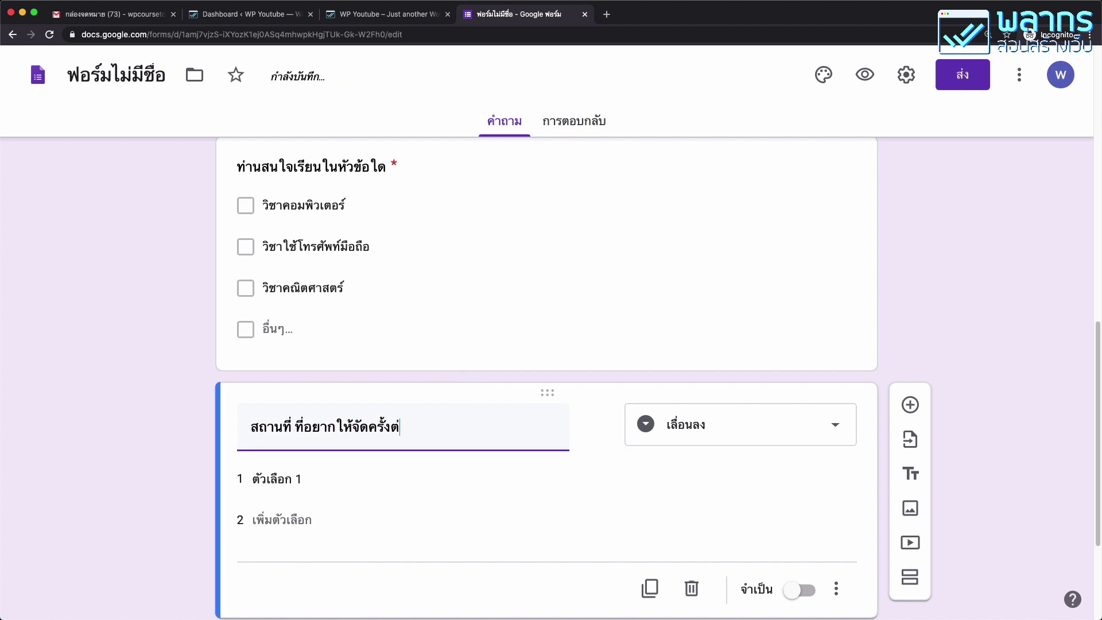
# Give the drop-down question the options "ห้องประชุม", "โรงแรม" and "โรงเรียน", and make it required.
pyautogui.click(381, 476)
pyautogui.write('ห้องประชุม')
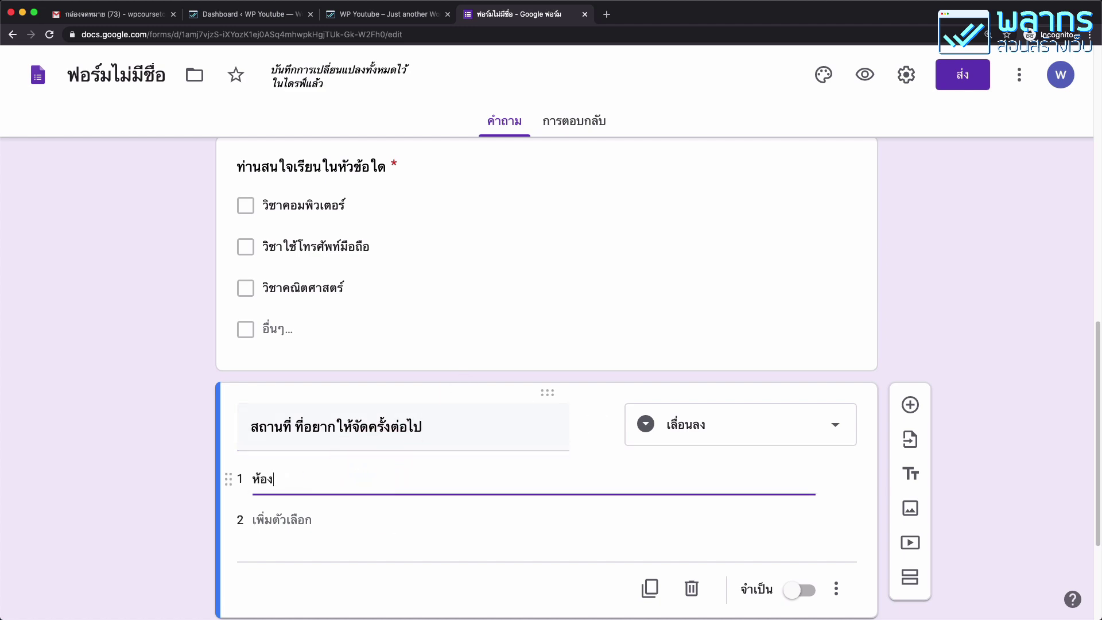
pyautogui.click(295, 521)
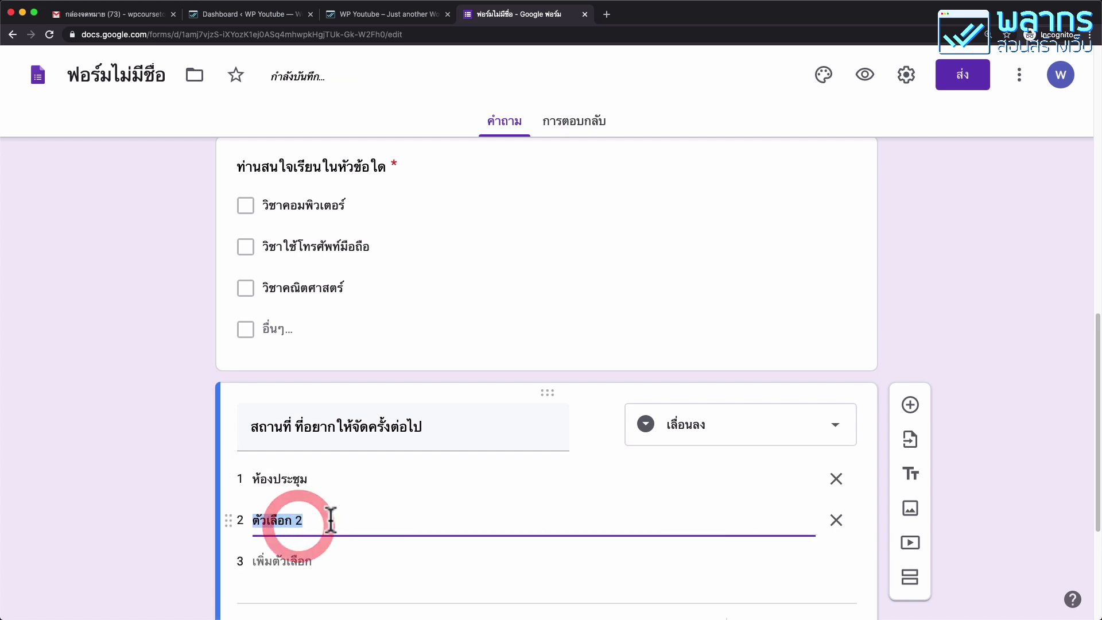
pyautogui.write('โรงแรม')
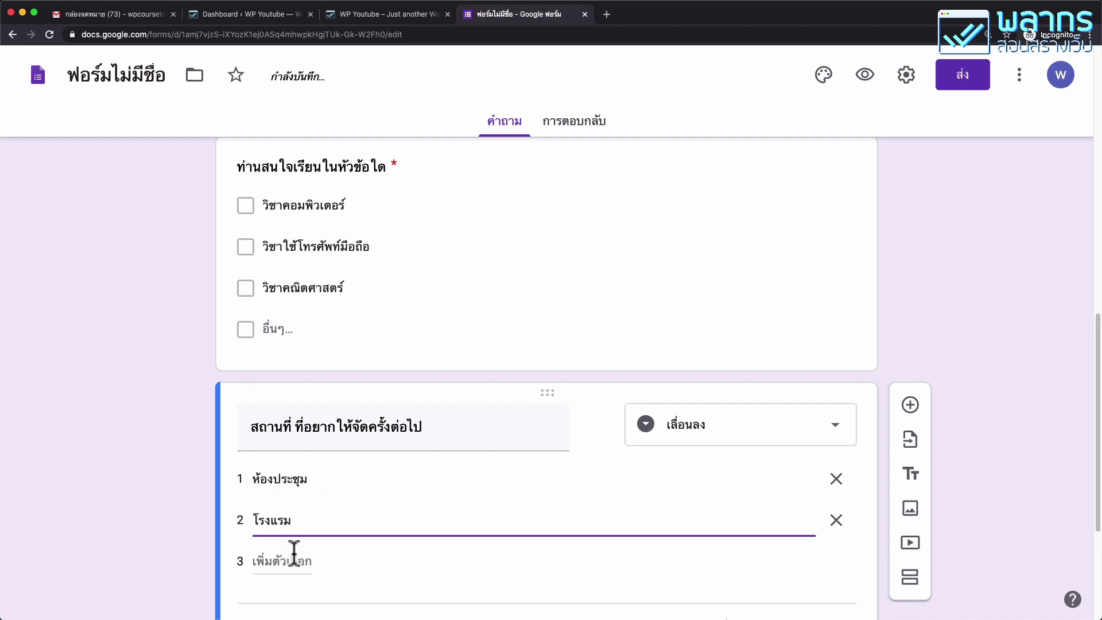
pyautogui.click(295, 560)
pyautogui.write('โรงเรียน')
pyautogui.scroll(-1, 298, 545)
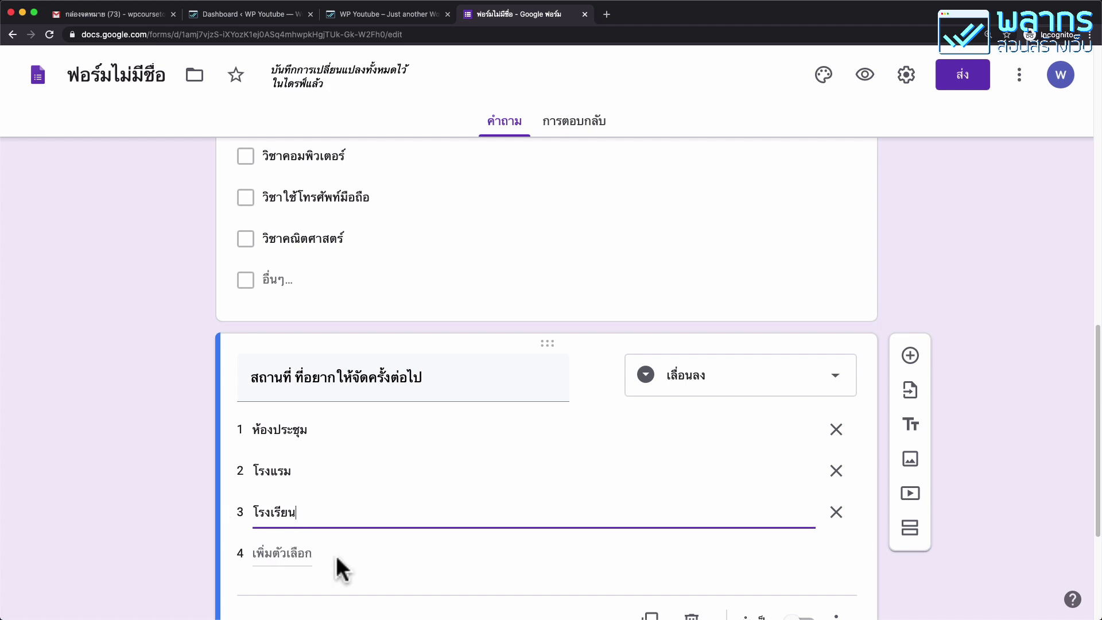
pyautogui.scroll(-2, 398, 552)
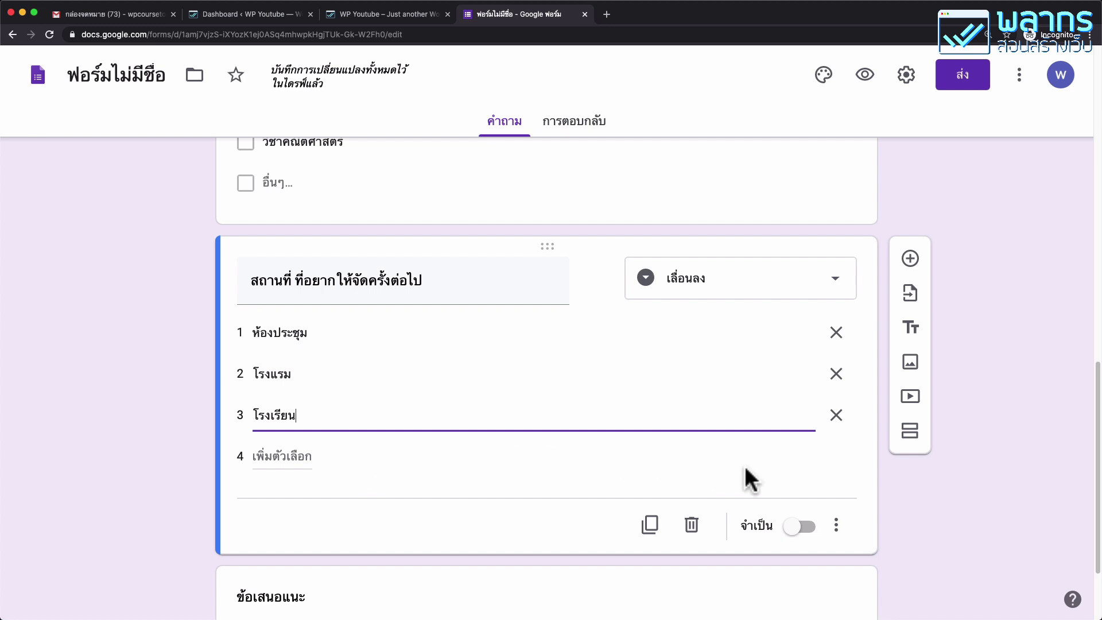
pyautogui.click(792, 533)
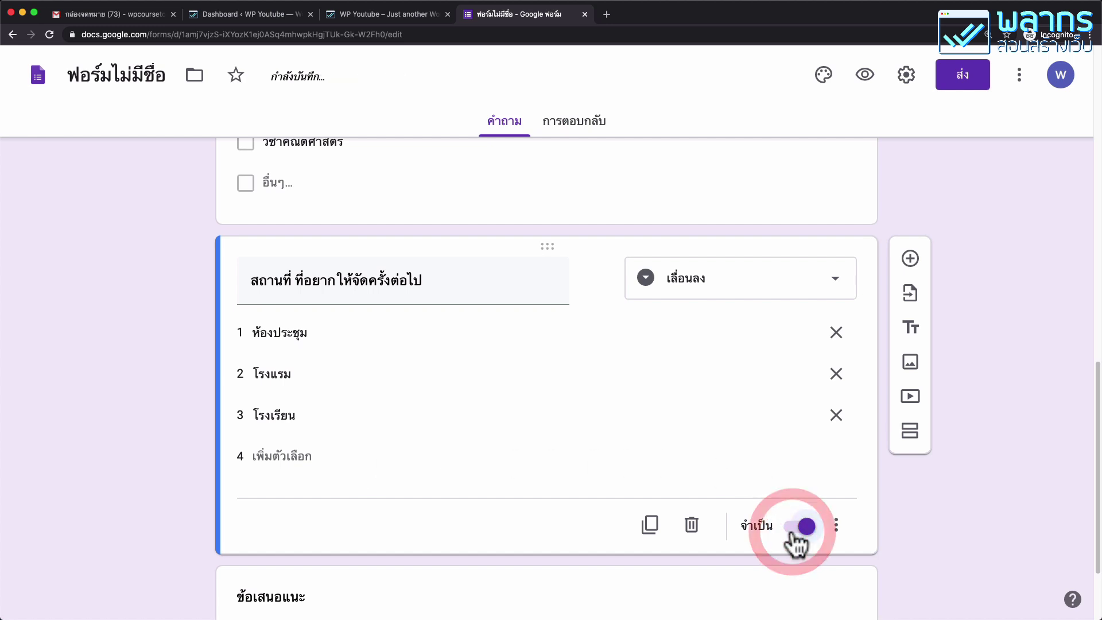
# Look over all the form's questions and open the form's preview.
pyautogui.scroll(15, 790, 531)
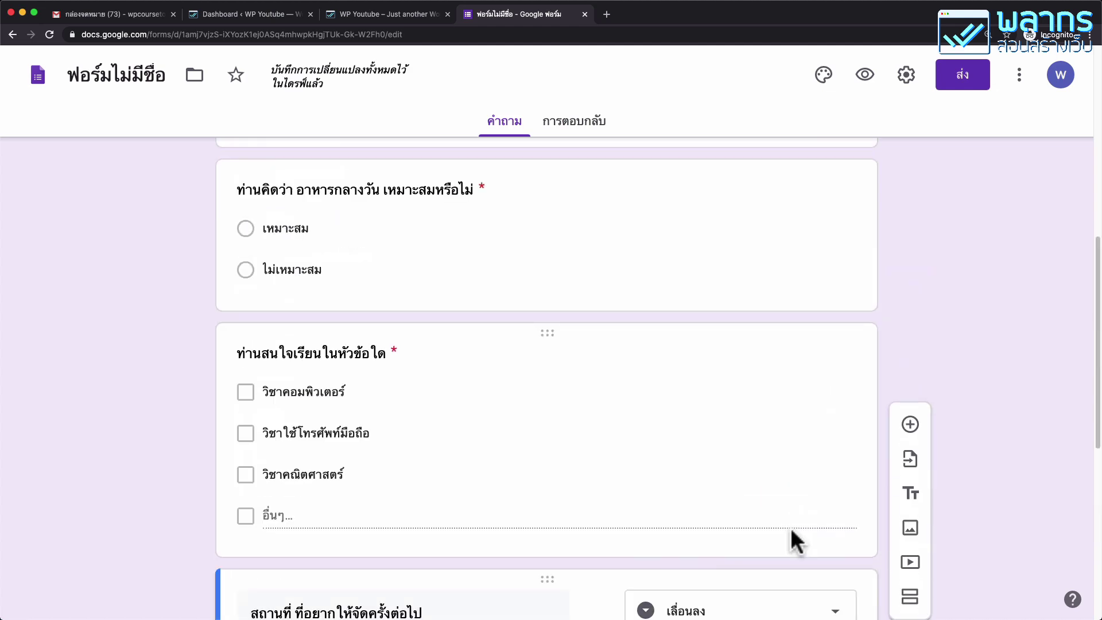
pyautogui.scroll(-8, 792, 526)
pyautogui.scroll(-8, 793, 527)
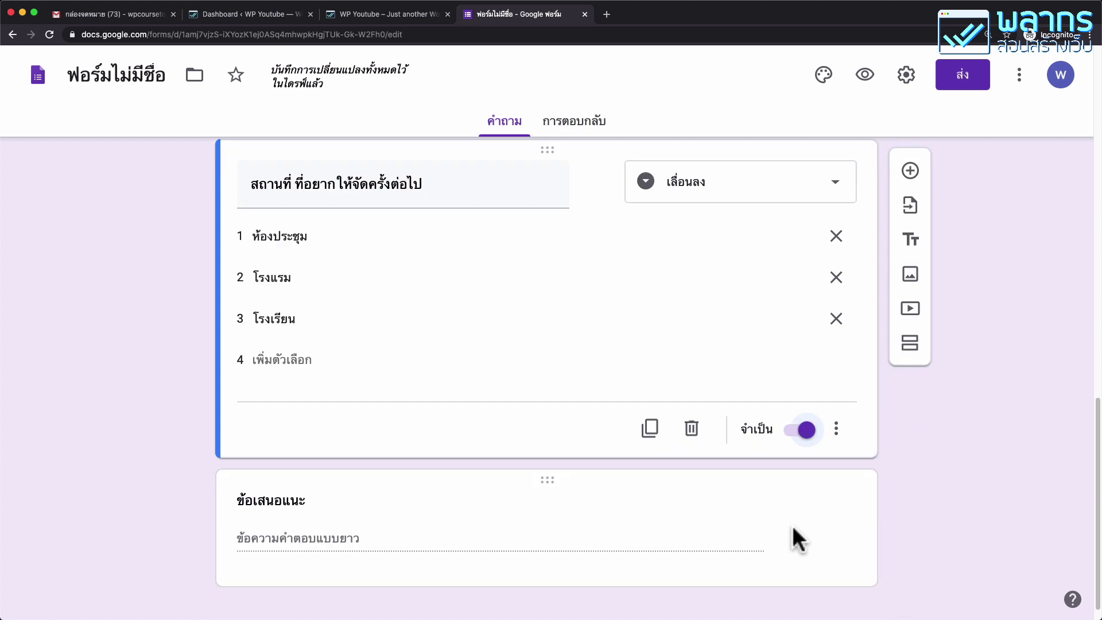
pyautogui.scroll(20, 793, 526)
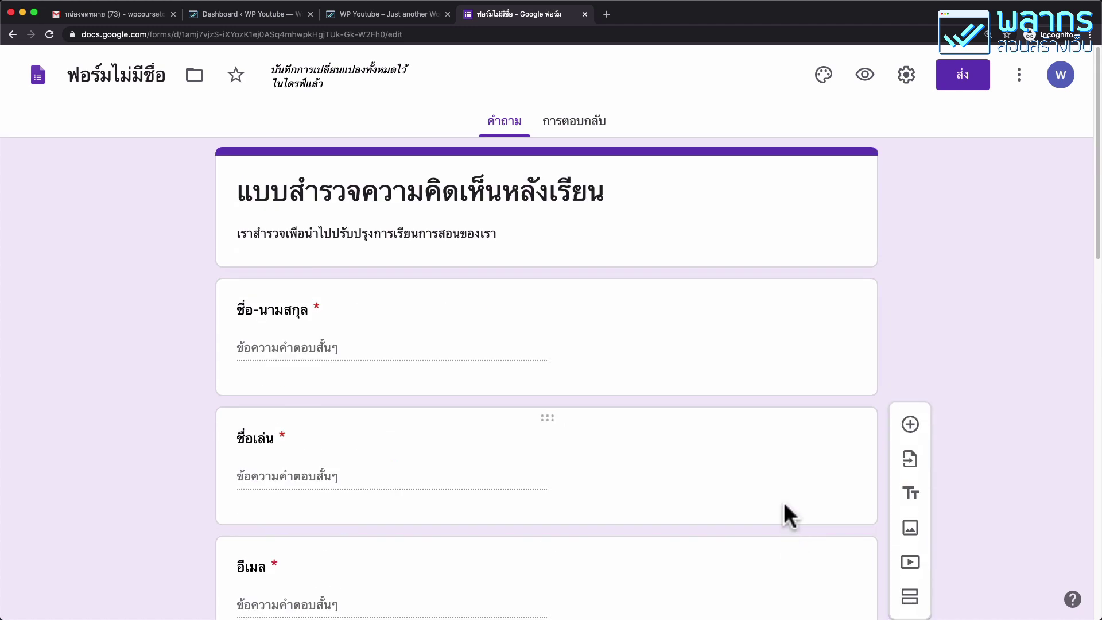
pyautogui.click(868, 84)
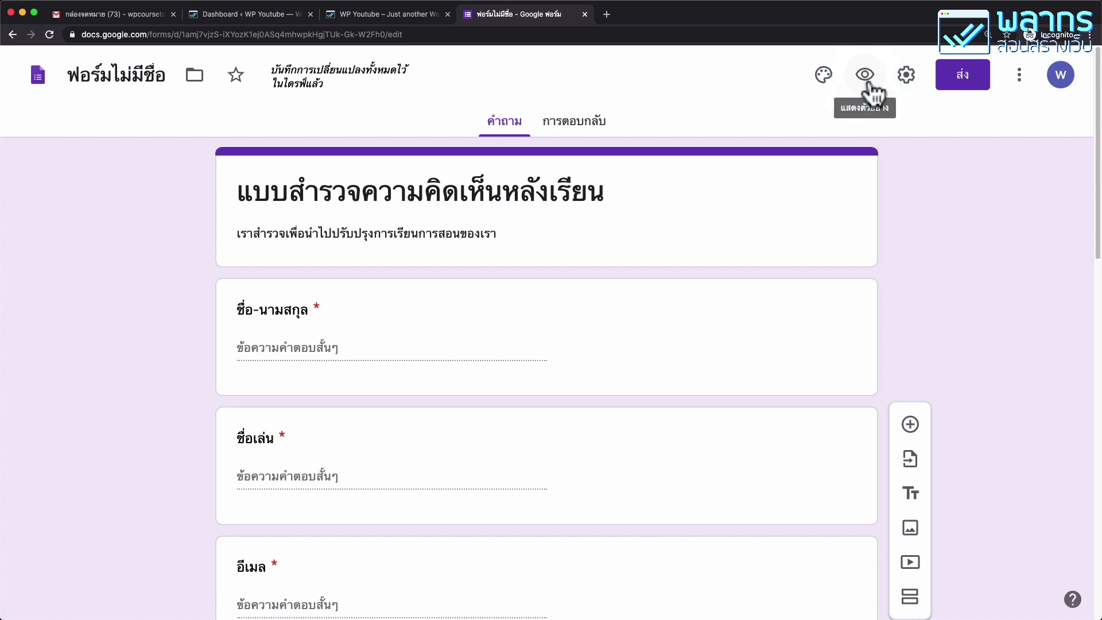
pyautogui.click(869, 81)
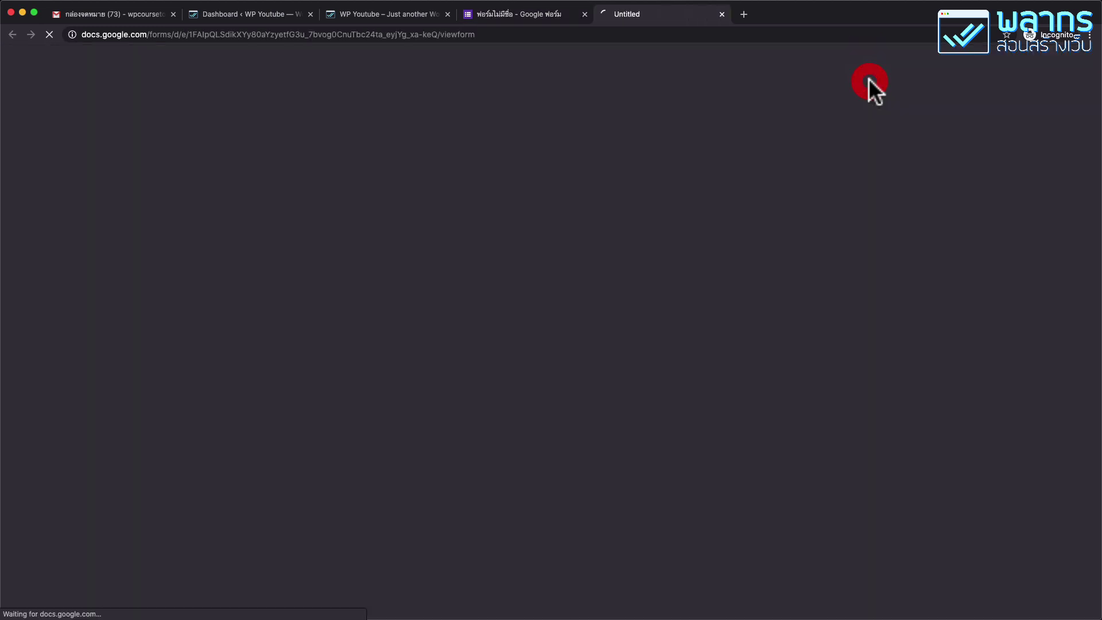
# In the preview, tick "วิชาคอมพิวเตอร์" and "วิชาใช้โทรศัพท์มือถือ" as topics and answer the lunch question with "ไม่เหมาะสม".
pyautogui.scroll(-5, 580, 278)
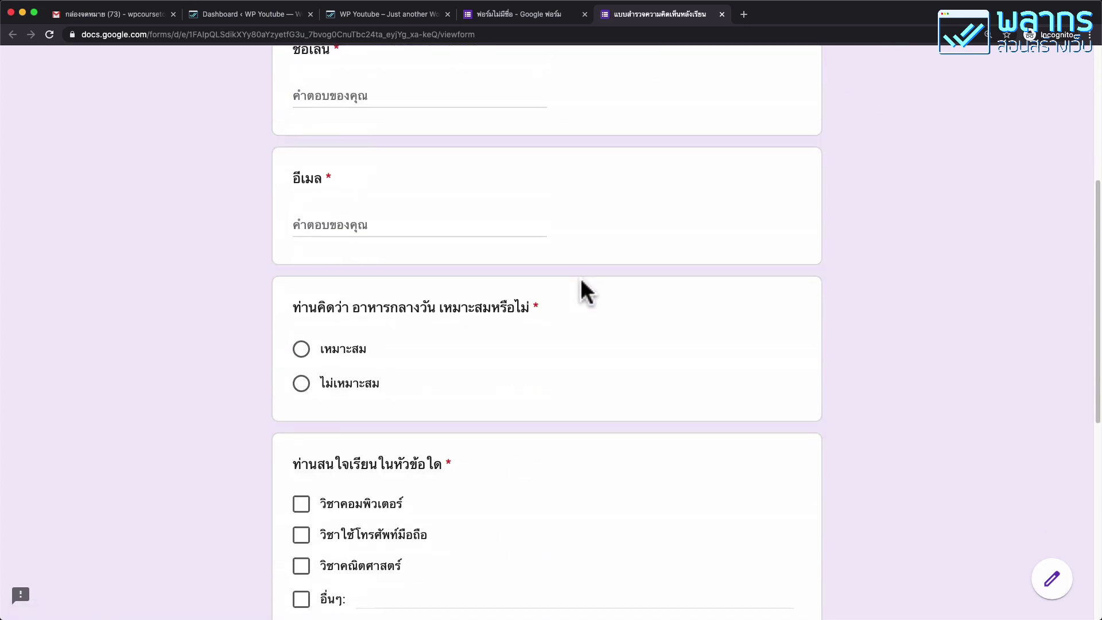
pyautogui.scroll(-3, 580, 278)
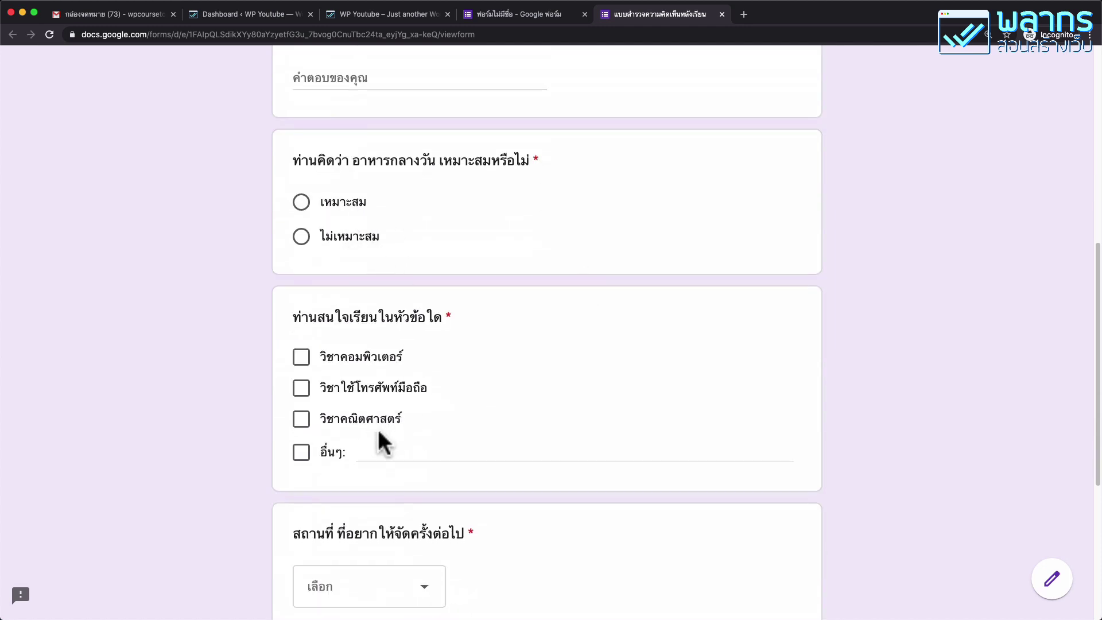
pyautogui.click(301, 358)
pyautogui.click(302, 389)
pyautogui.click(303, 235)
pyautogui.click(302, 202)
pyautogui.click(302, 236)
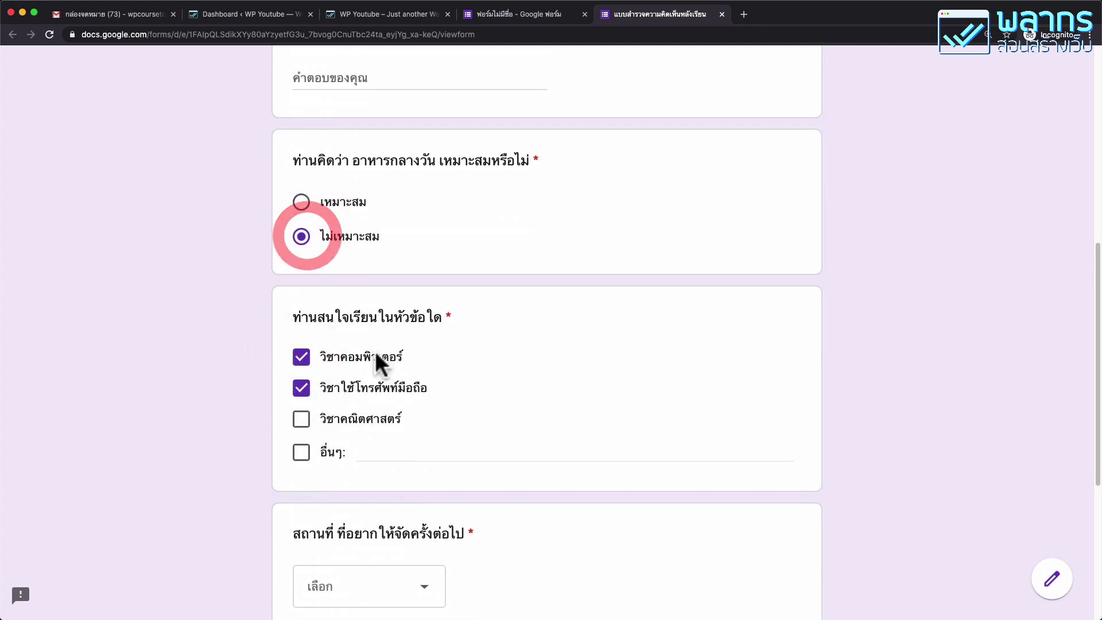
# Tick the "อื่นๆ" option of the "ท่านสนใจเรียนในหัวข้อใด" question and fill in "วิชาวิทยาศาสตร์" as its answer.
pyautogui.scroll(-1, 374, 350)
pyautogui.scroll(-1, 374, 350)
pyautogui.click(302, 352)
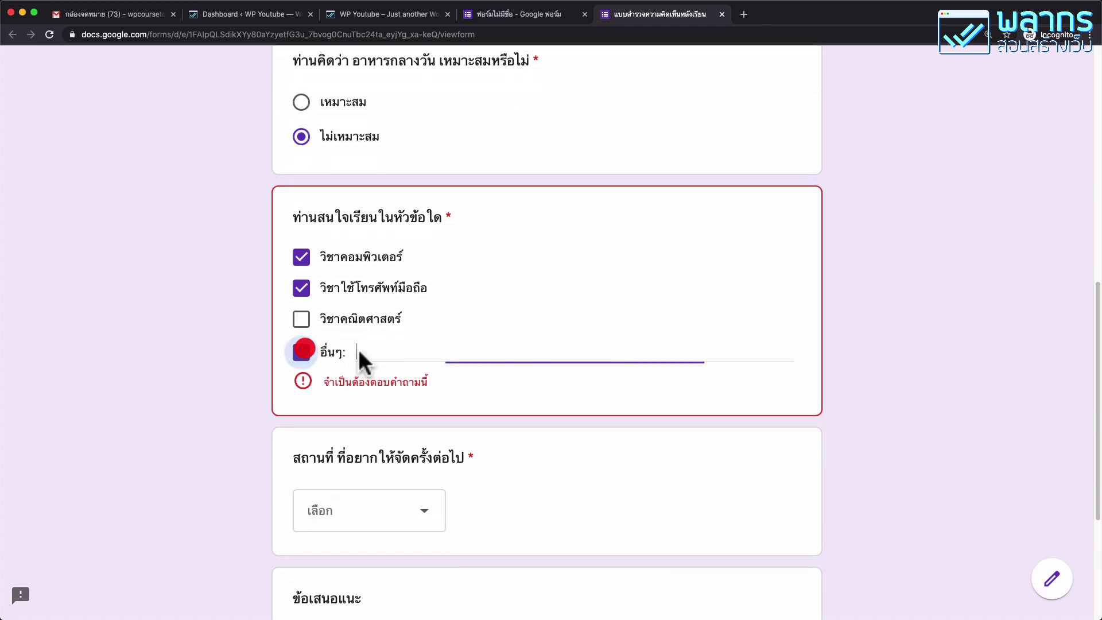
pyautogui.write('ัำหั')
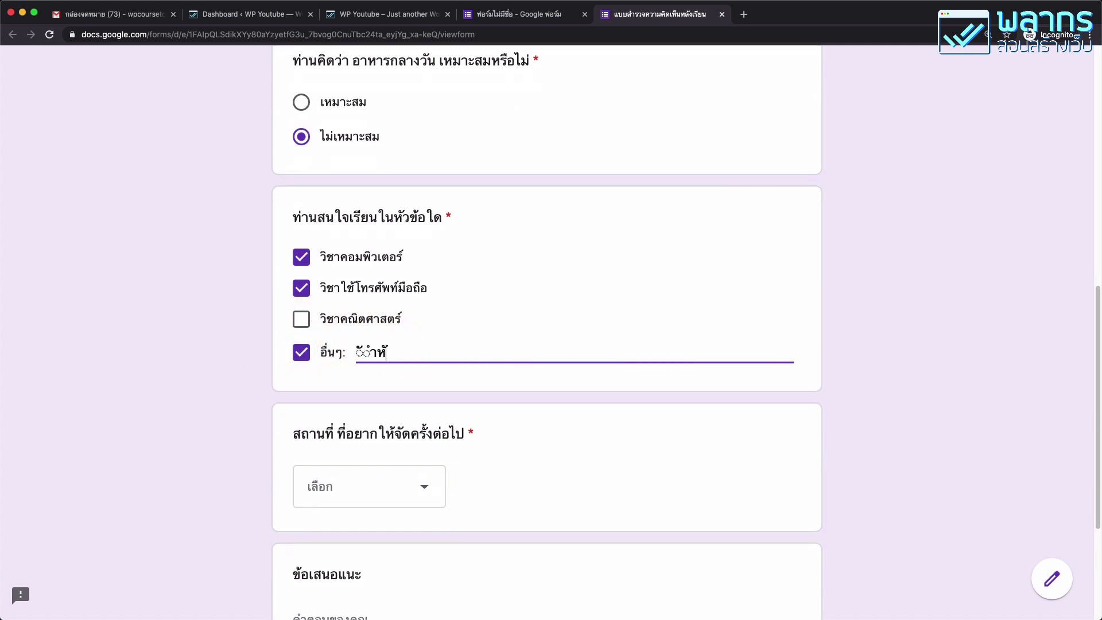
pyautogui.press('BackSpace')
pyautogui.press('BackSpace')
pyautogui.write(';')
pyautogui.press('BackSpace')
pyautogui.write('วิชาวิทยาศาสตร์')
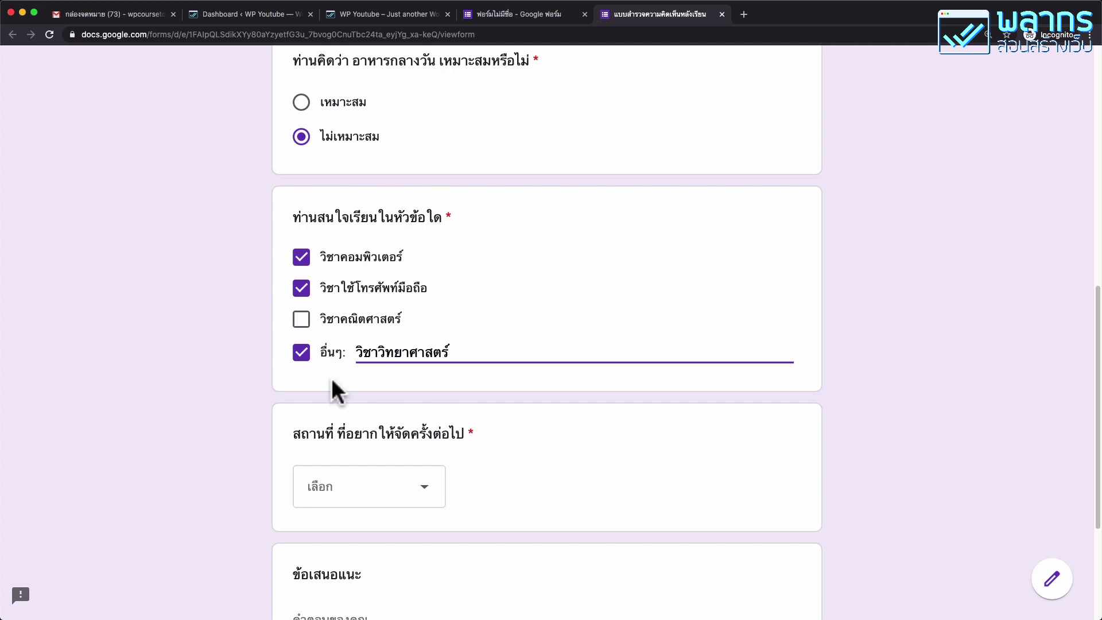
# Examine the choices of the "สถานที่ ที่อยากให้จัดครั้งต่อไป" drop-down in the preview without choosing one.
pyautogui.scroll(-5, 332, 381)
pyautogui.click(426, 281)
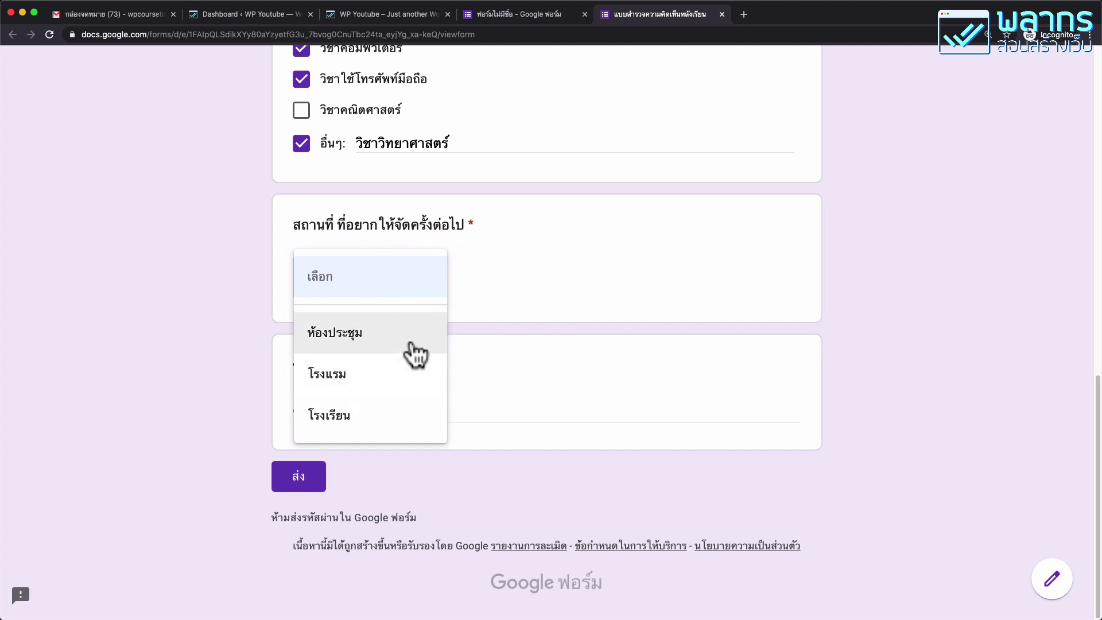
pyautogui.click(685, 282)
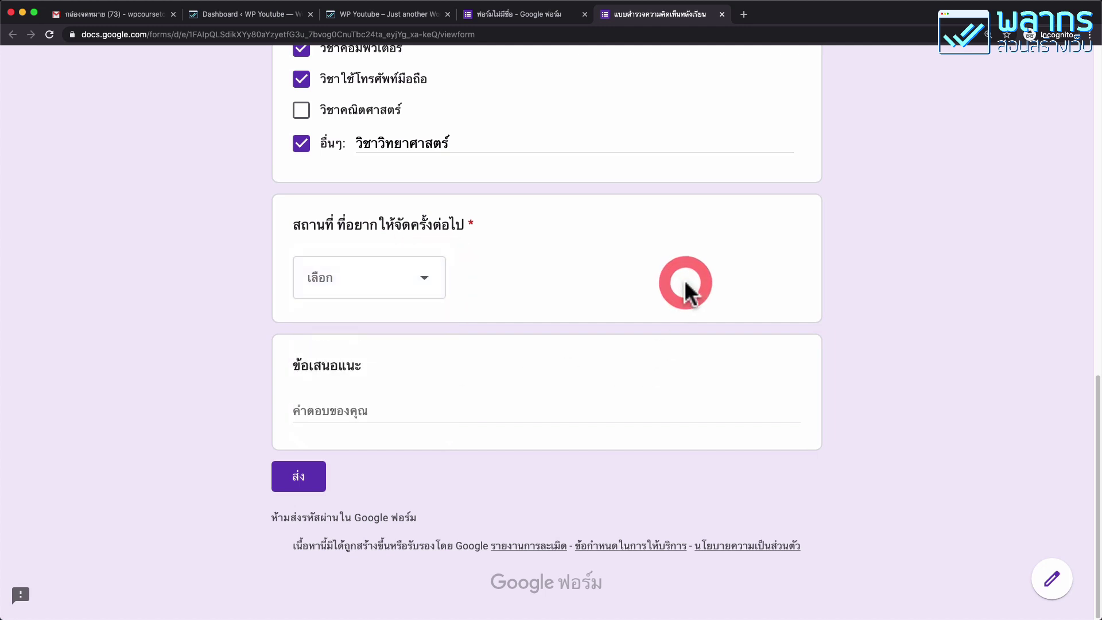
pyautogui.scroll(10, 685, 282)
pyautogui.scroll(5, 684, 281)
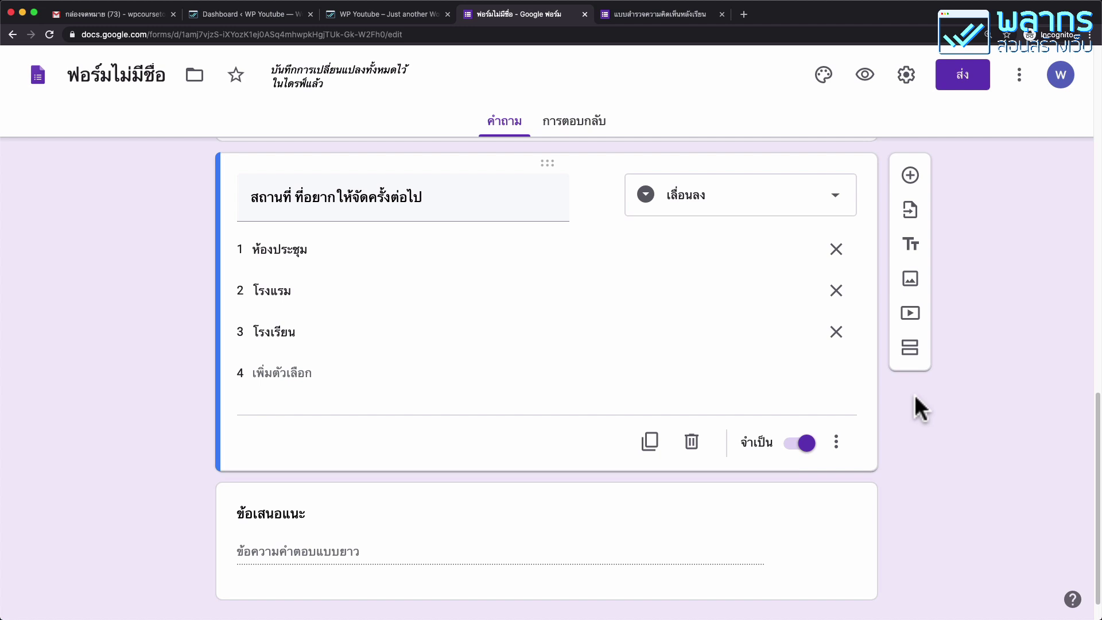
# In the form editor, add a title block after "ชื่อเล่น" reading "เราเก็บอีเมลเพื่อส่งข่าวสาร" with the description "อีเมลของท่านจะไม่ถูกเผยแพร่".
pyautogui.scroll(10, 696, 338)
pyautogui.scroll(-2, 693, 323)
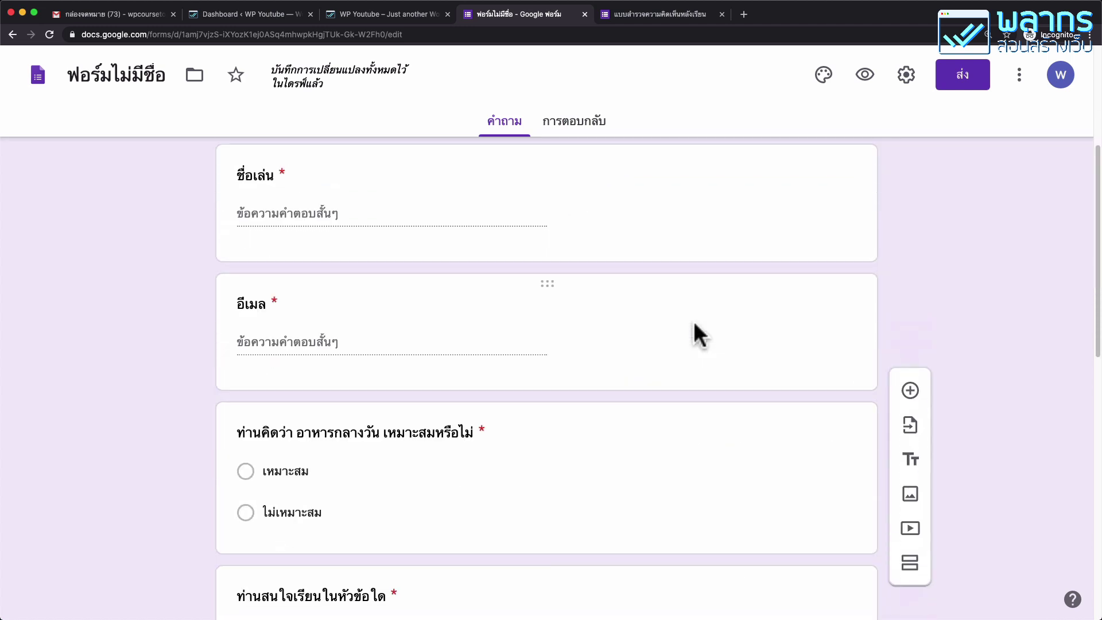
pyautogui.click(654, 188)
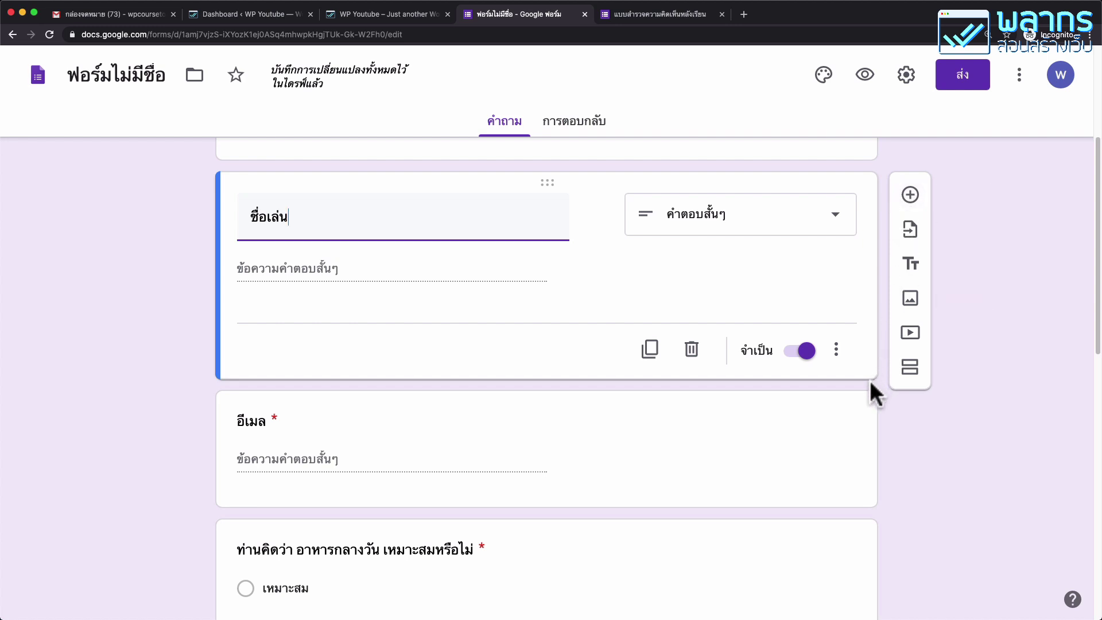
pyautogui.click(916, 266)
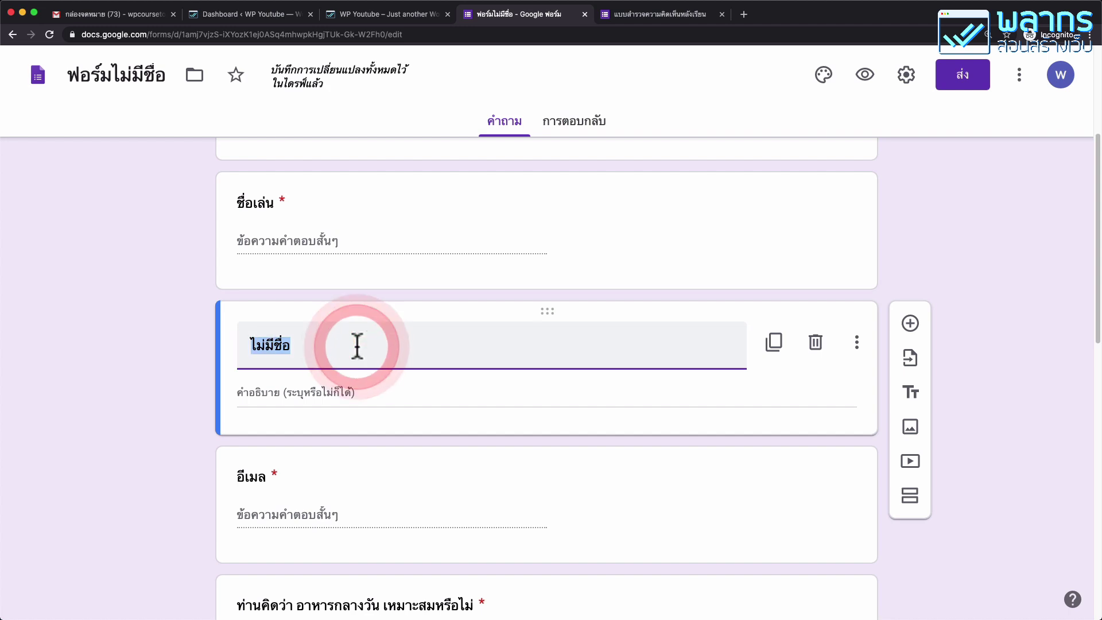
pyautogui.write('เราเก็บ')
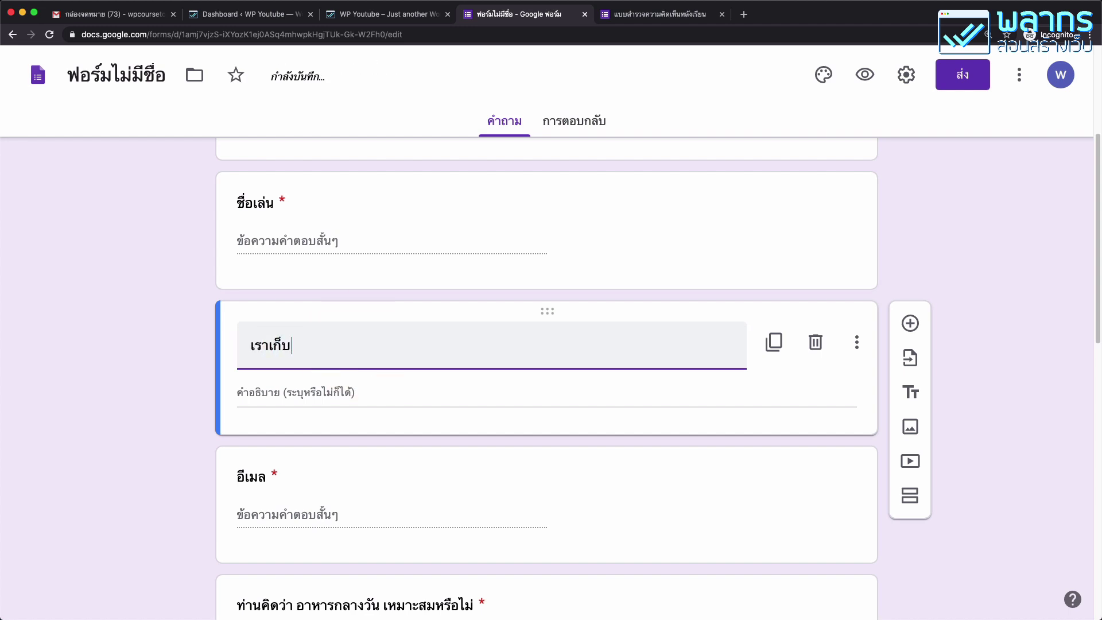
pyautogui.write('อีเมลเพื่อส่ง')
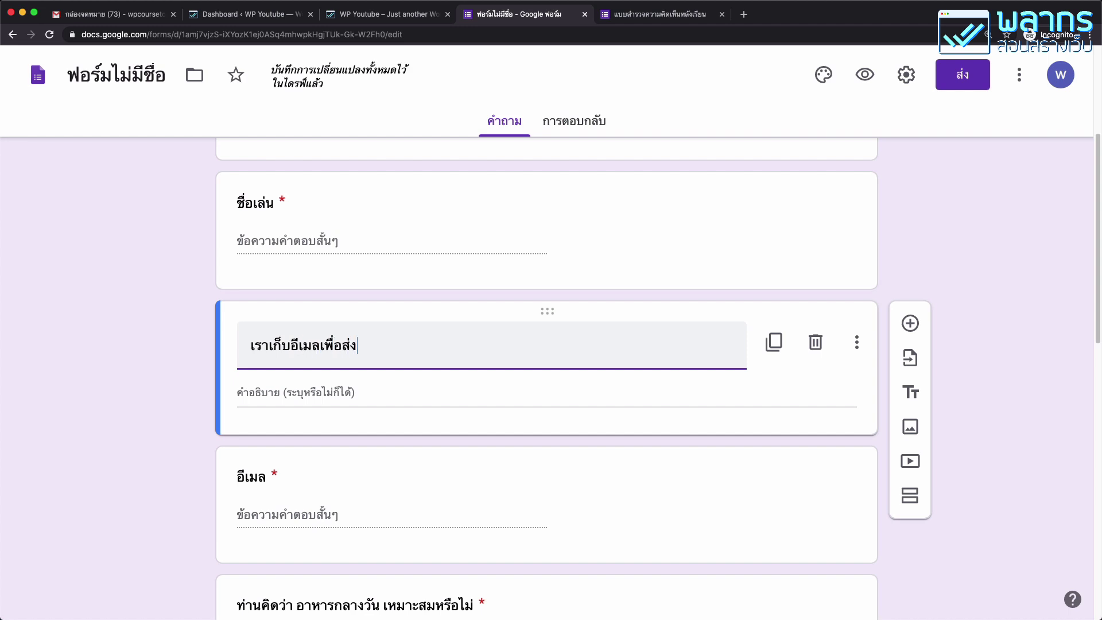
pyautogui.write('ข่าวสาร')
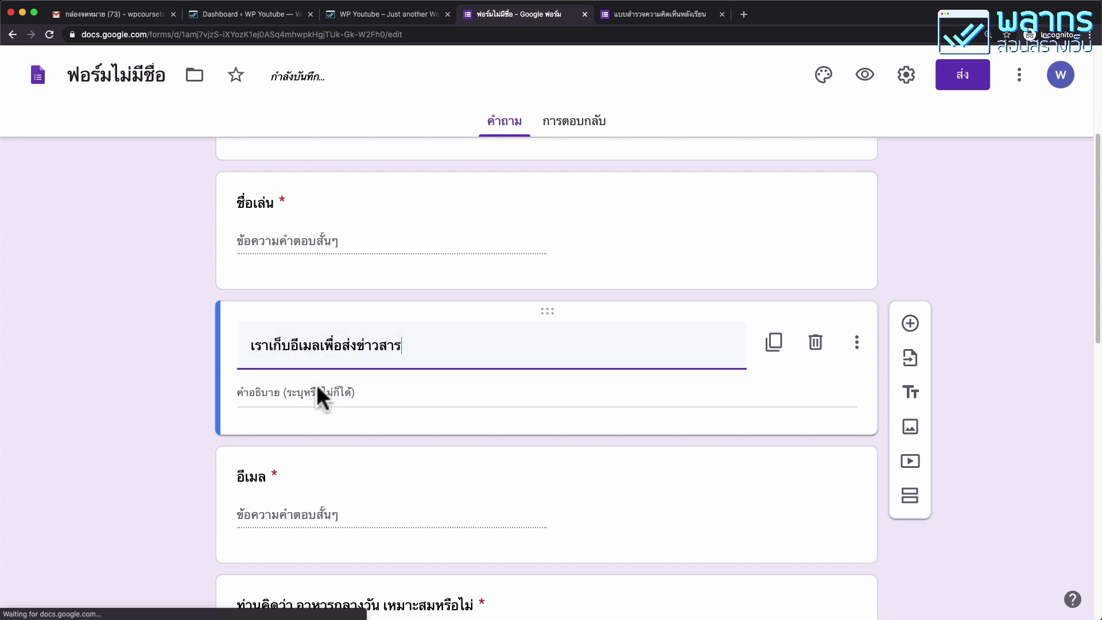
pyautogui.click(321, 396)
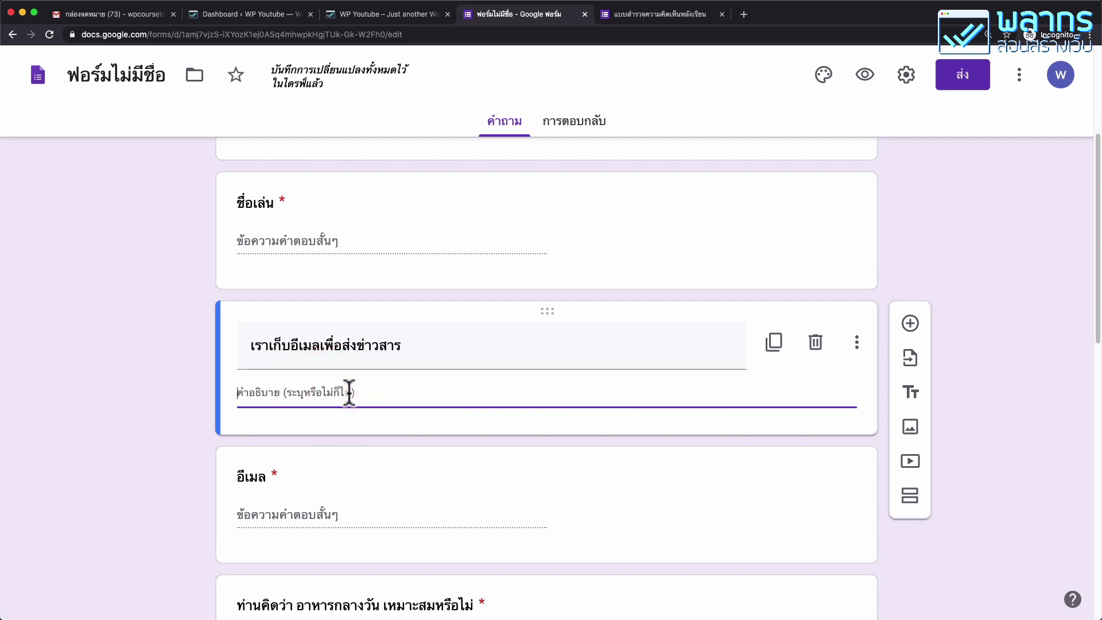
pyautogui.write('อีเมลของท่านจะไม่ถูกเผยแพร่')
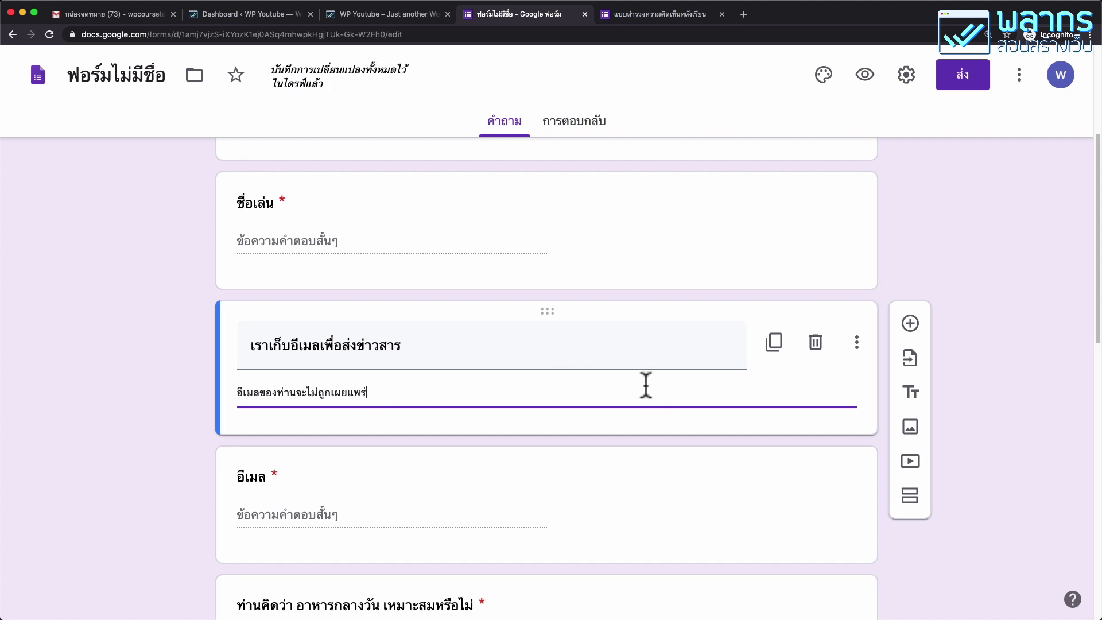
# Insert the image 01-computer-top.jpg directly below the form's title block, uploading it from the images folder in teaching's wordpress-class-assets.
pyautogui.scroll(5, 646, 384)
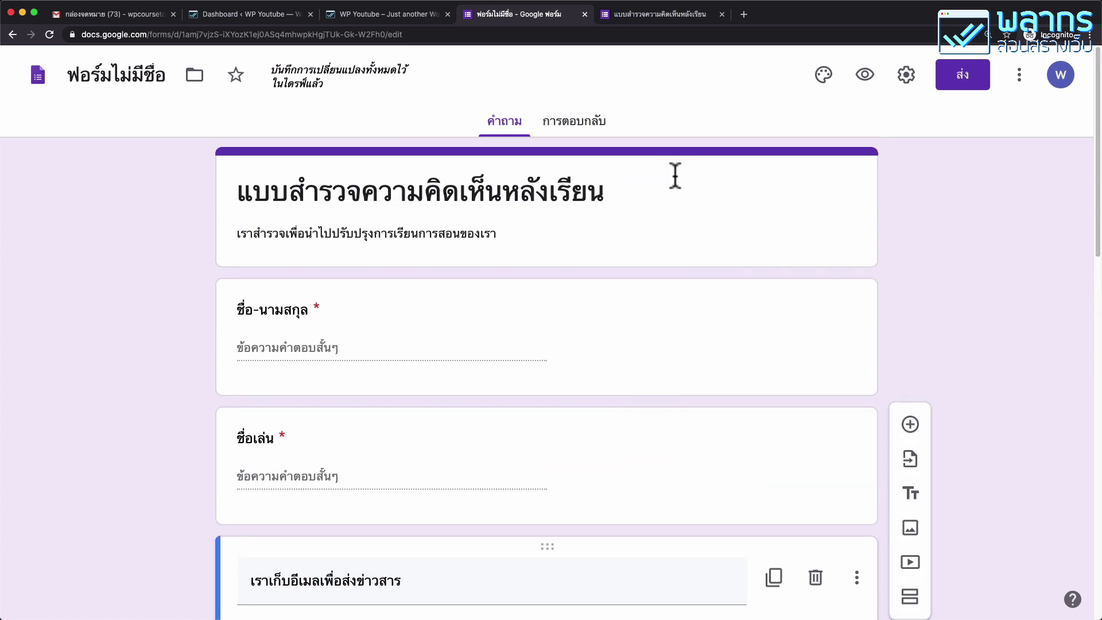
pyautogui.tripleClick(632, 191)
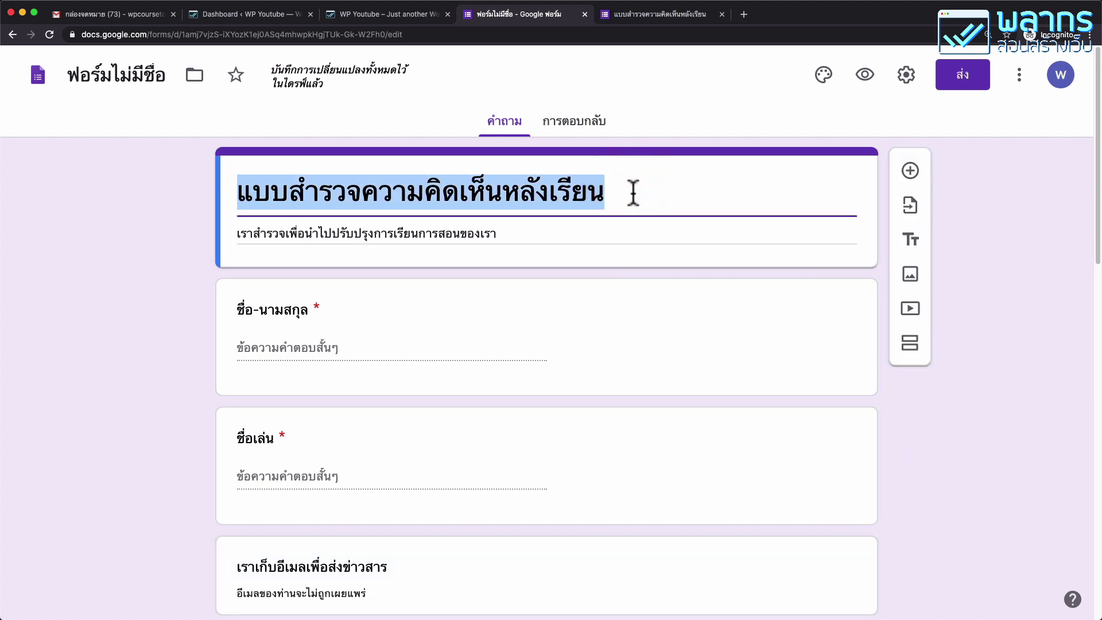
pyautogui.click(652, 191)
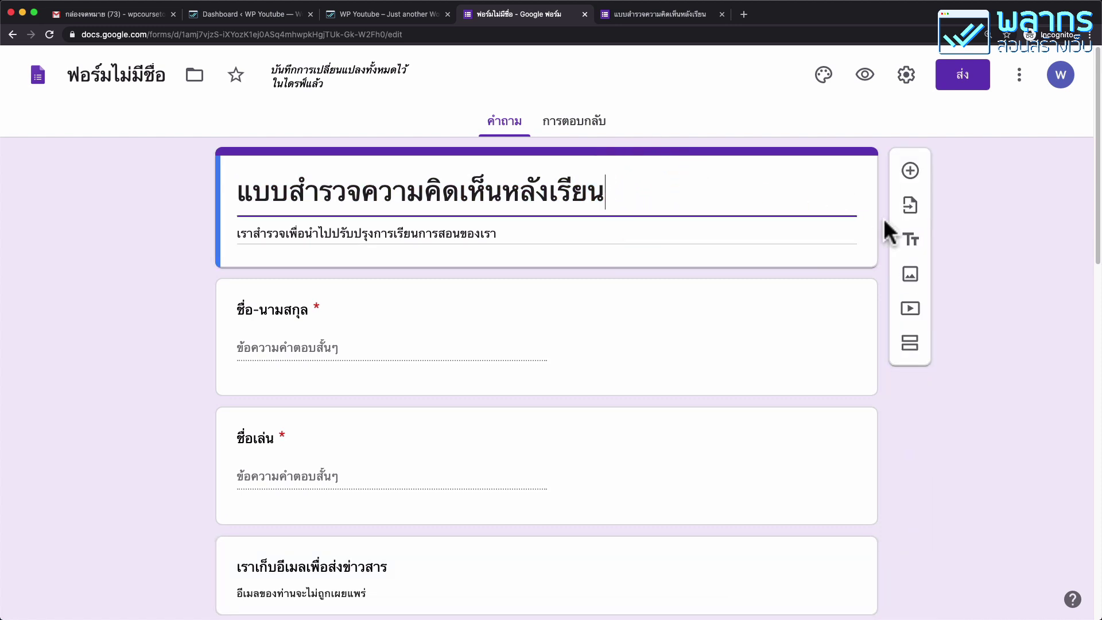
pyautogui.click(911, 275)
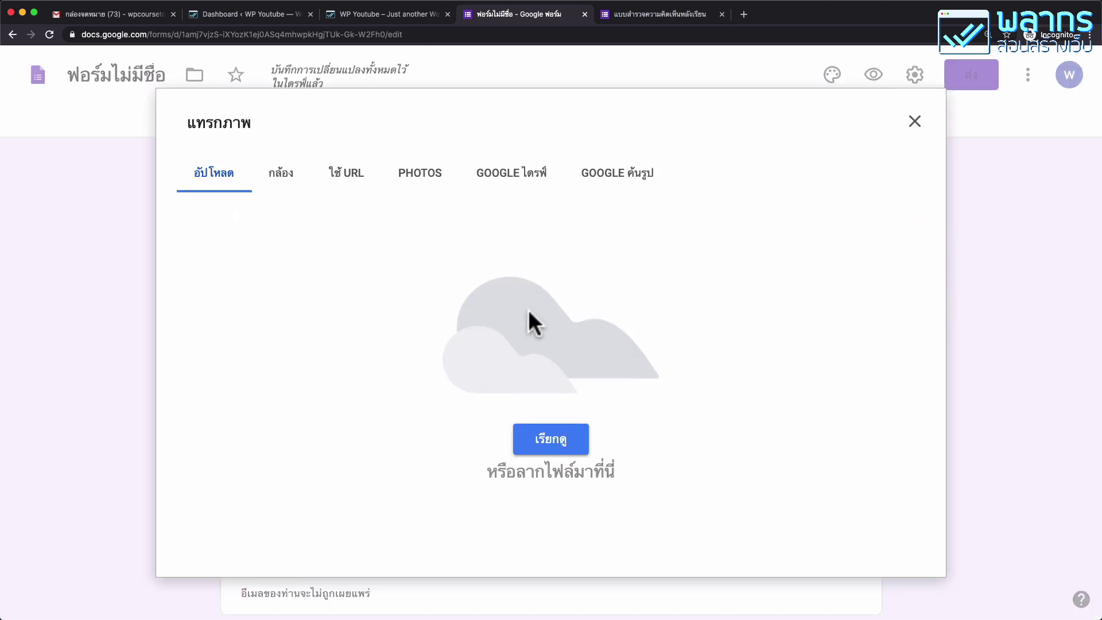
pyautogui.click(565, 446)
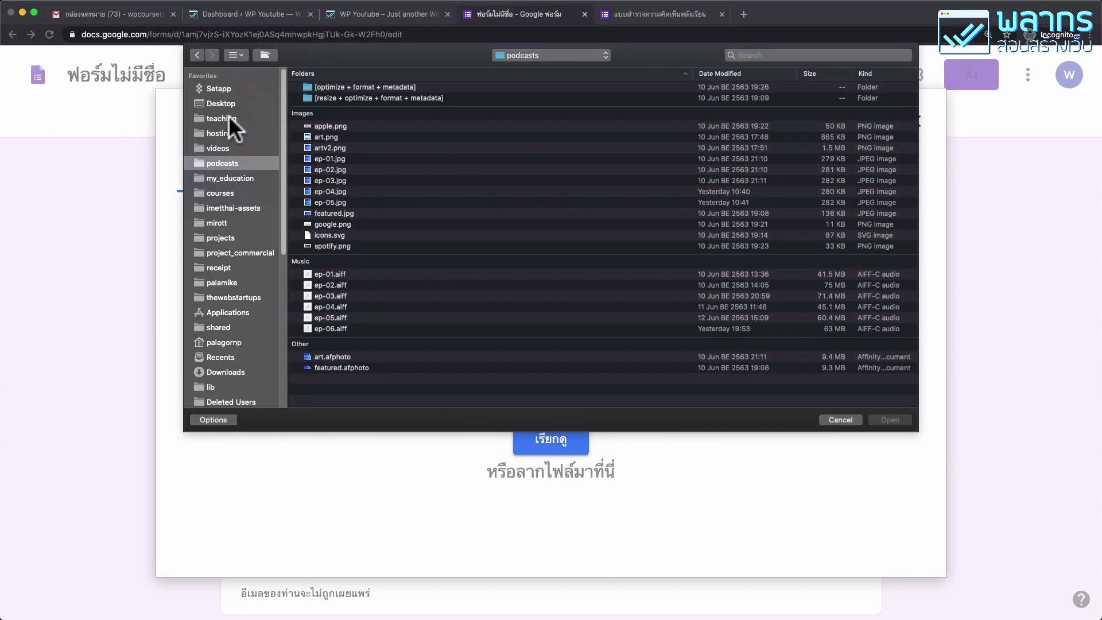
pyautogui.click(232, 118)
pyautogui.click(345, 109)
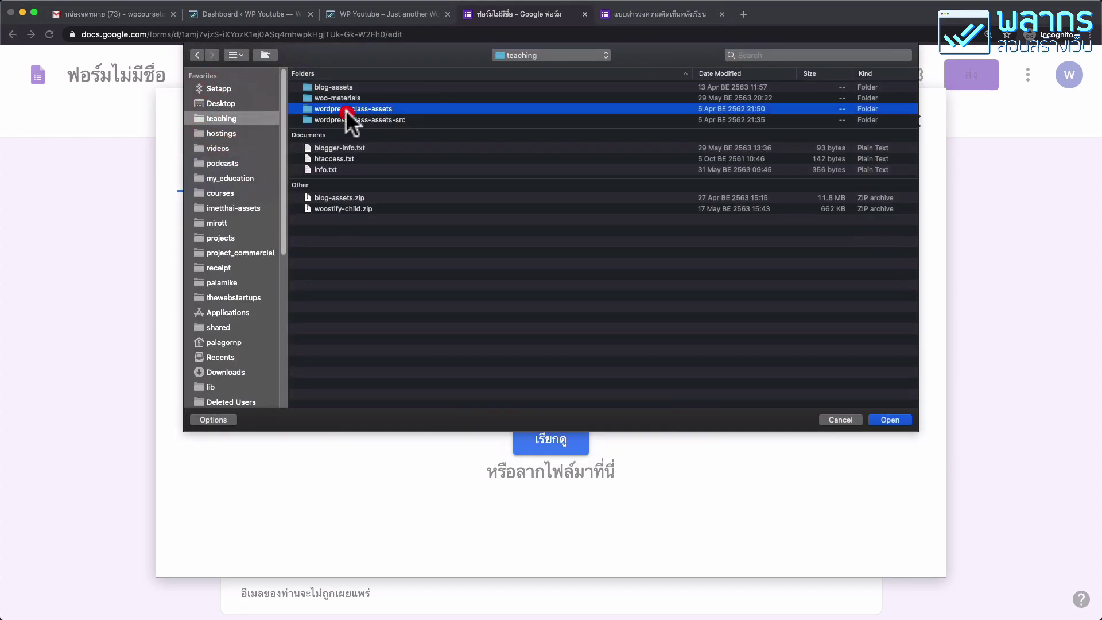
pyautogui.doubleClick(346, 109)
pyautogui.doubleClick(321, 95)
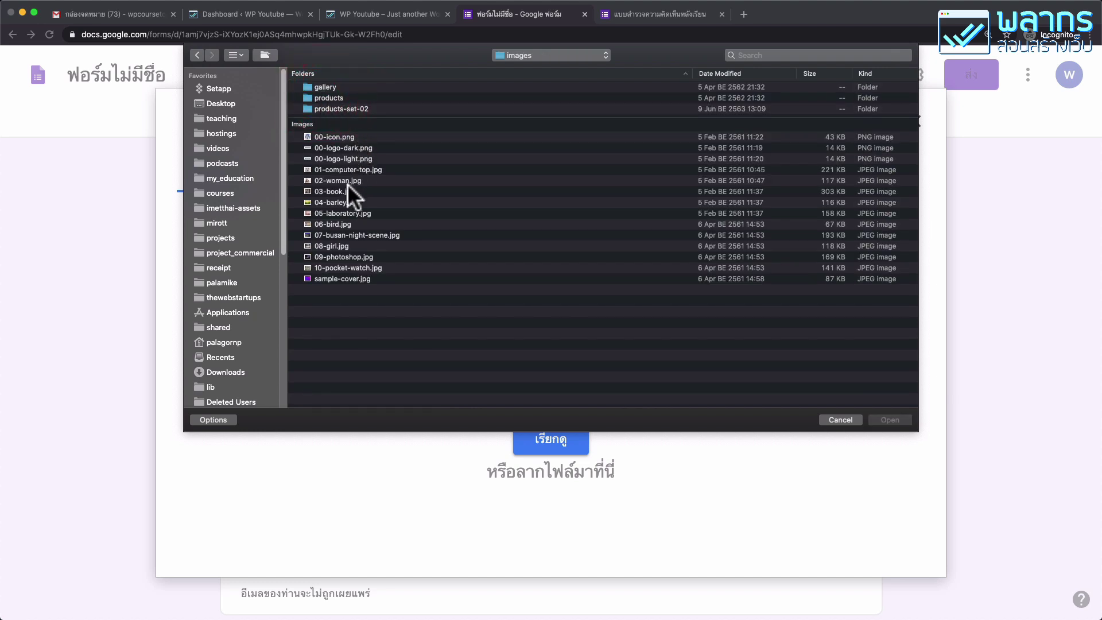
pyautogui.click(356, 171)
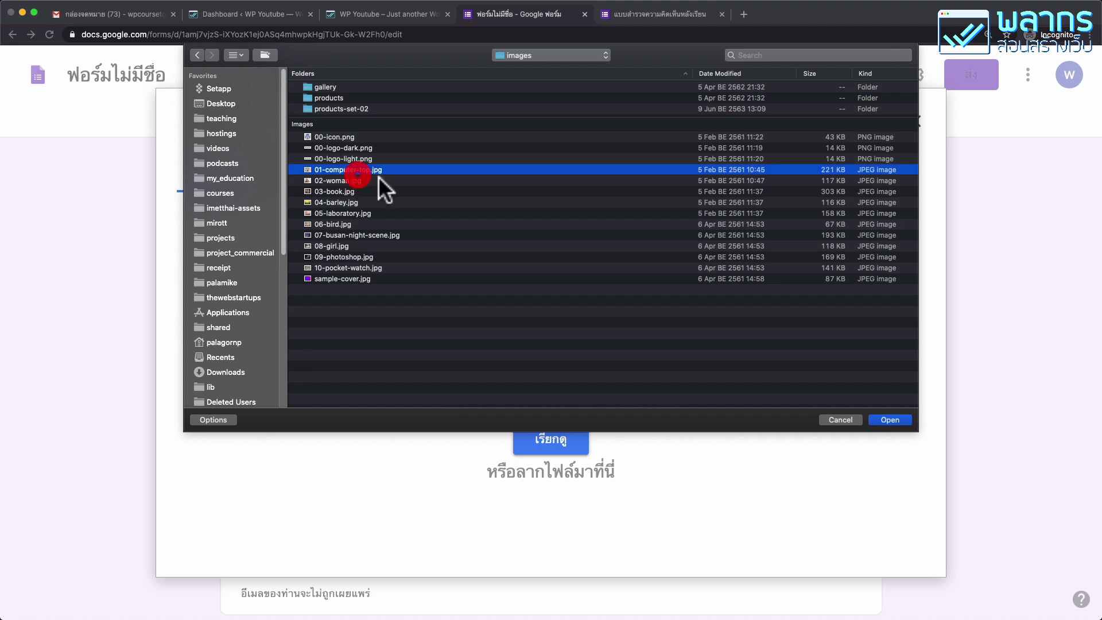
pyautogui.click(881, 420)
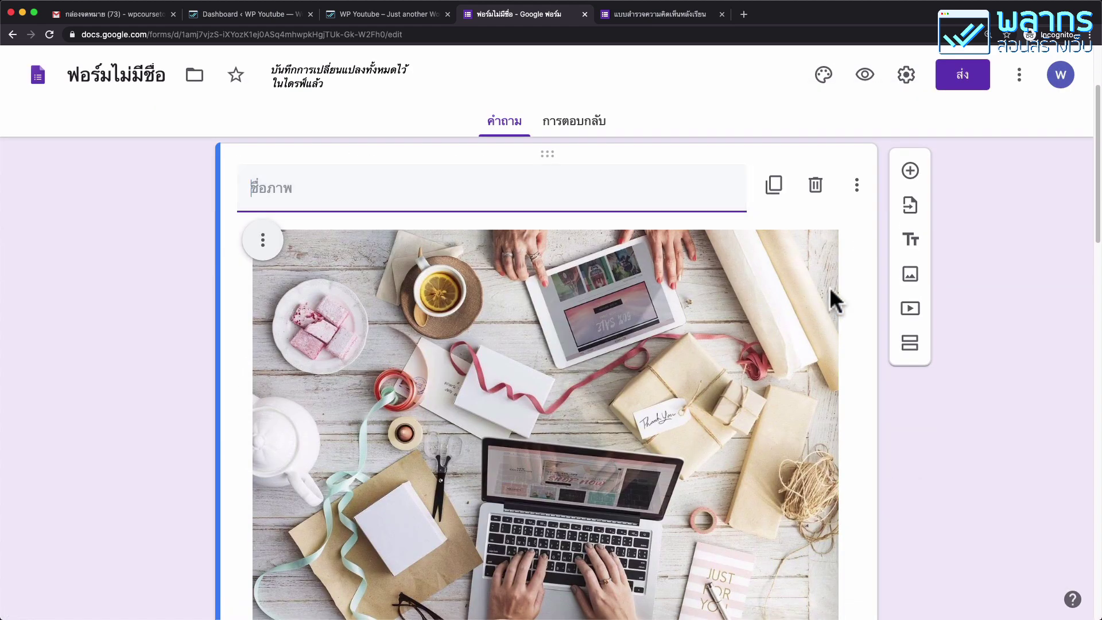
# Enable hover text (ข้อความที่แสดงเมื่อเลื่อนเมาส์ผ่าน) for the inserted image and set it to "คอมพิวเตอร์".
pyautogui.scroll(-5, 828, 292)
pyautogui.scroll(5, 828, 291)
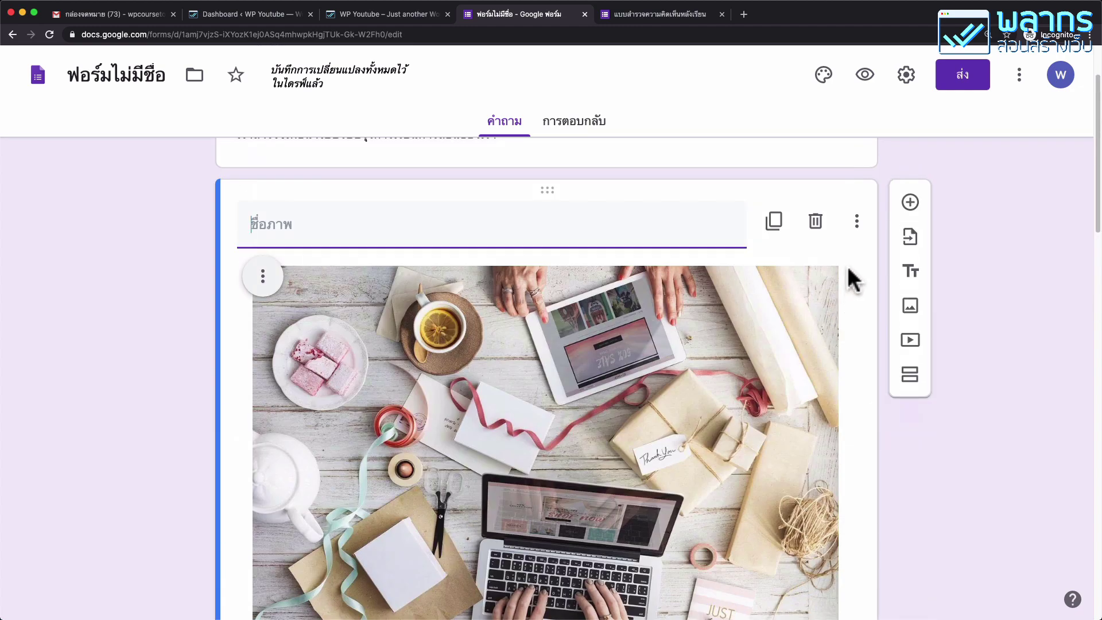
pyautogui.scroll(-5, 804, 359)
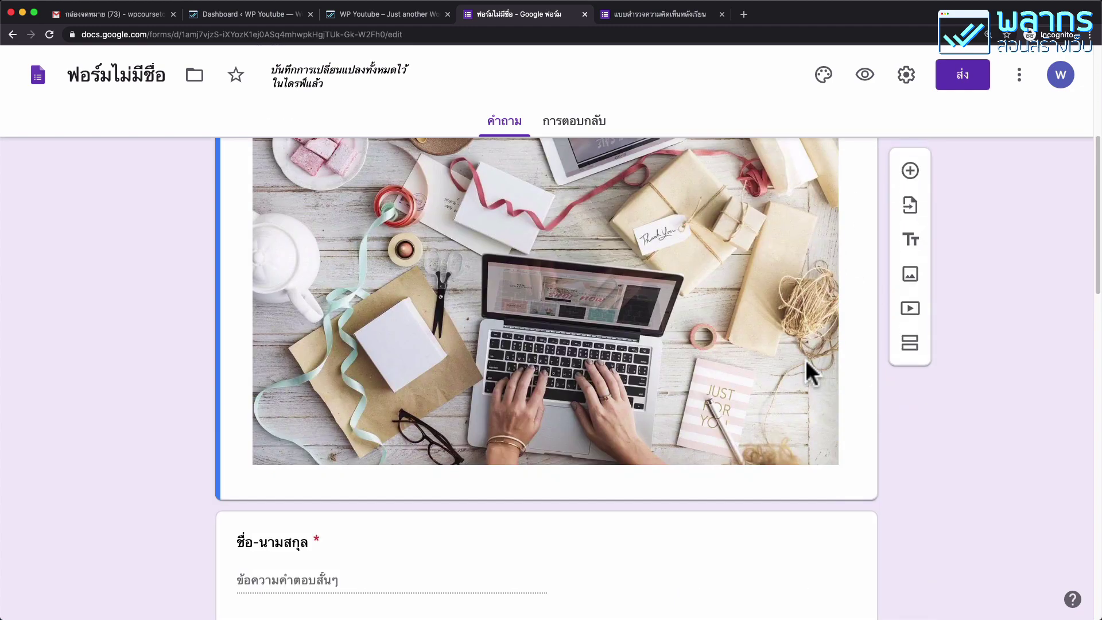
pyautogui.scroll(5, 804, 359)
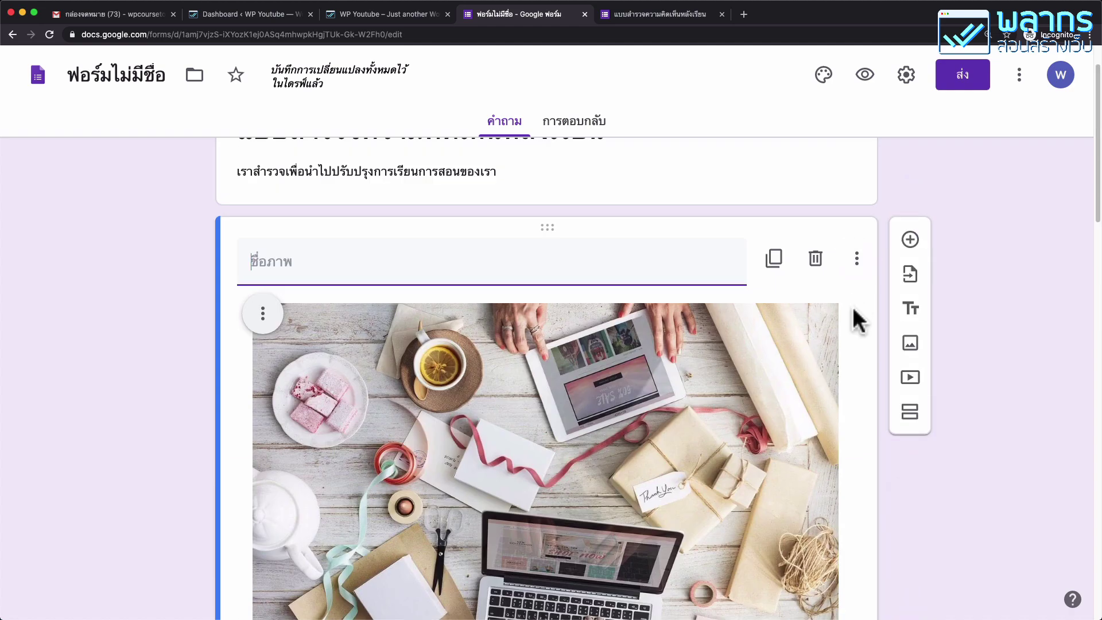
pyautogui.click(856, 259)
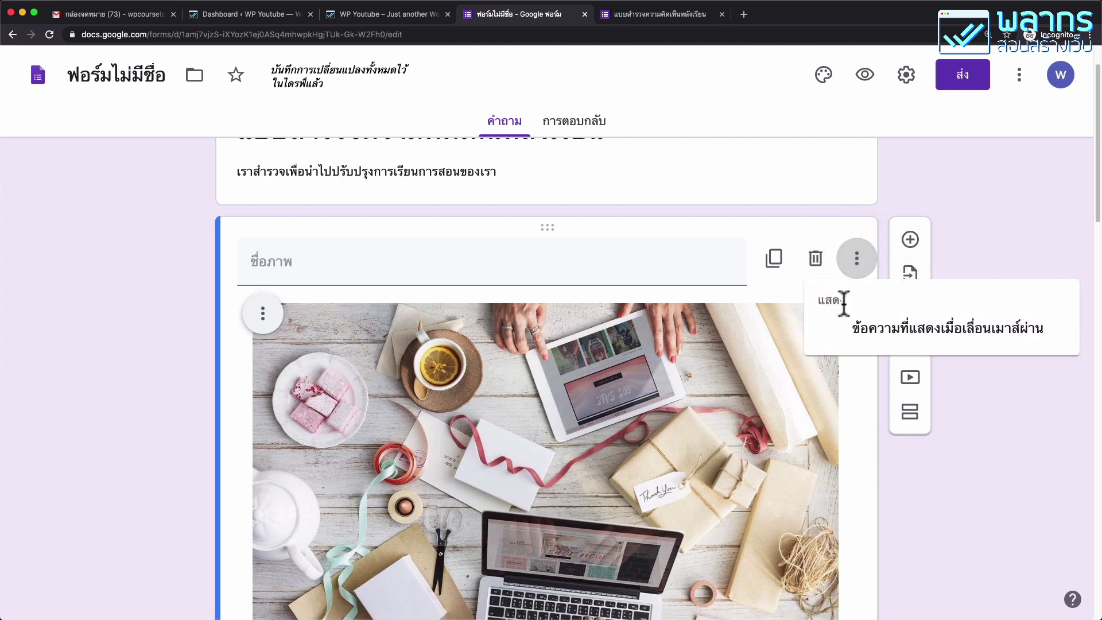
pyautogui.click(860, 338)
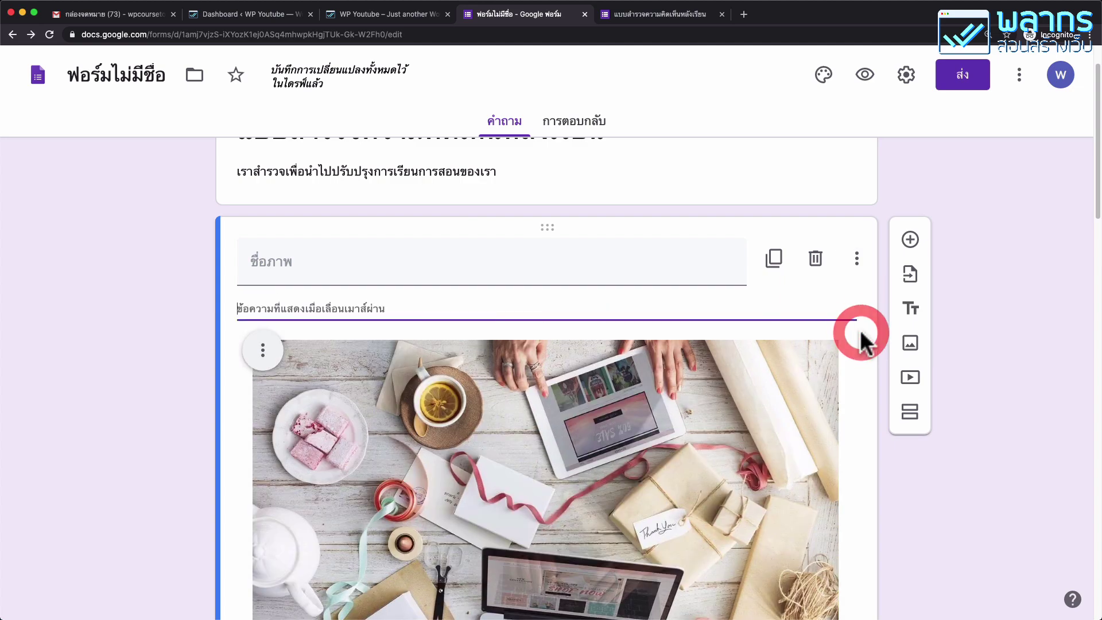
pyautogui.click(510, 311)
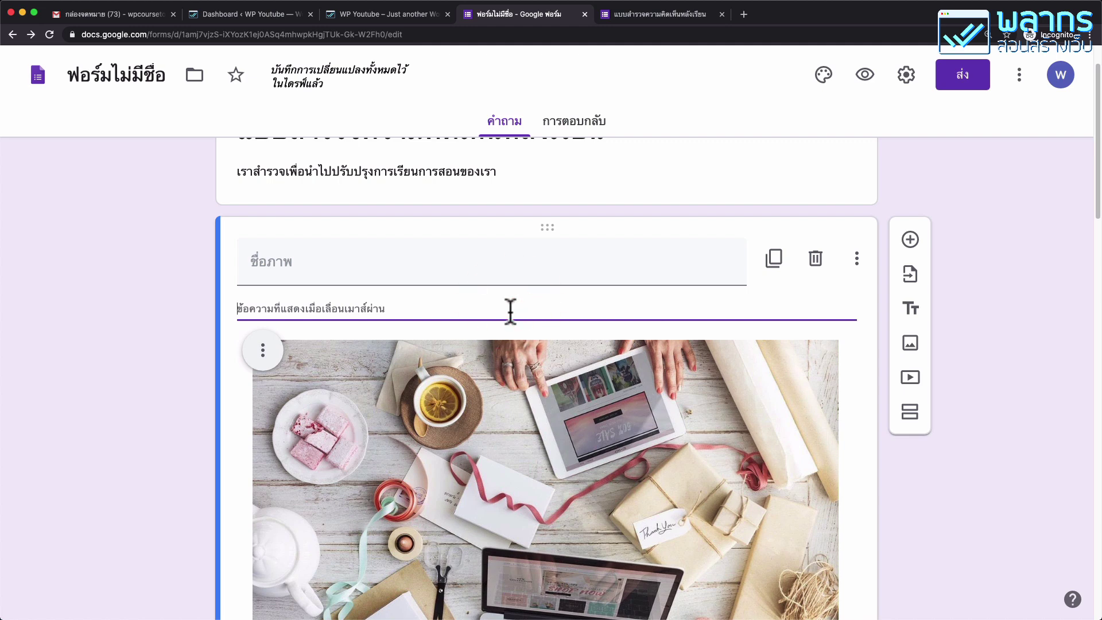
pyautogui.write('คอมพิวเตอร์')
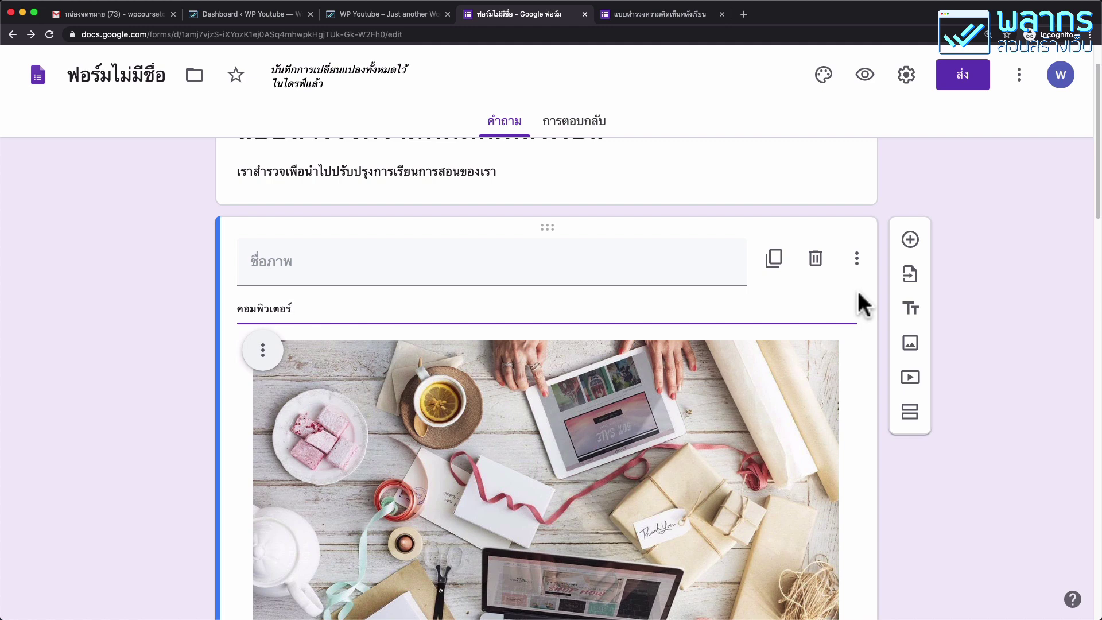
# Start adding a video directly below the form's title block and search YouTube for "พลากร สอนสร้างเว็บ".
pyautogui.scroll(2, 857, 290)
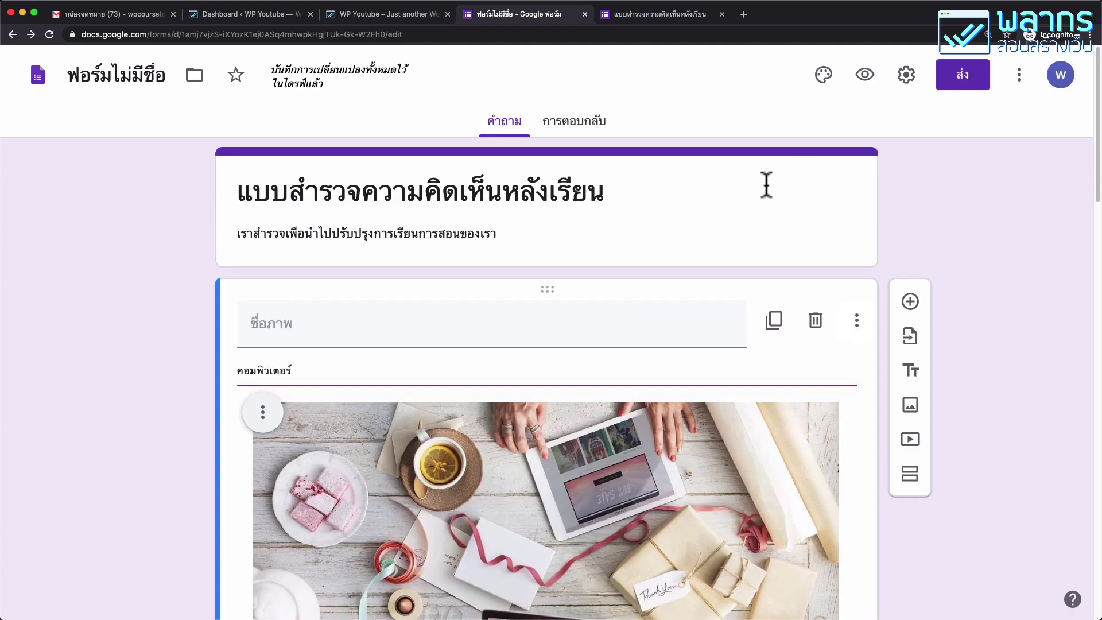
pyautogui.click(812, 189)
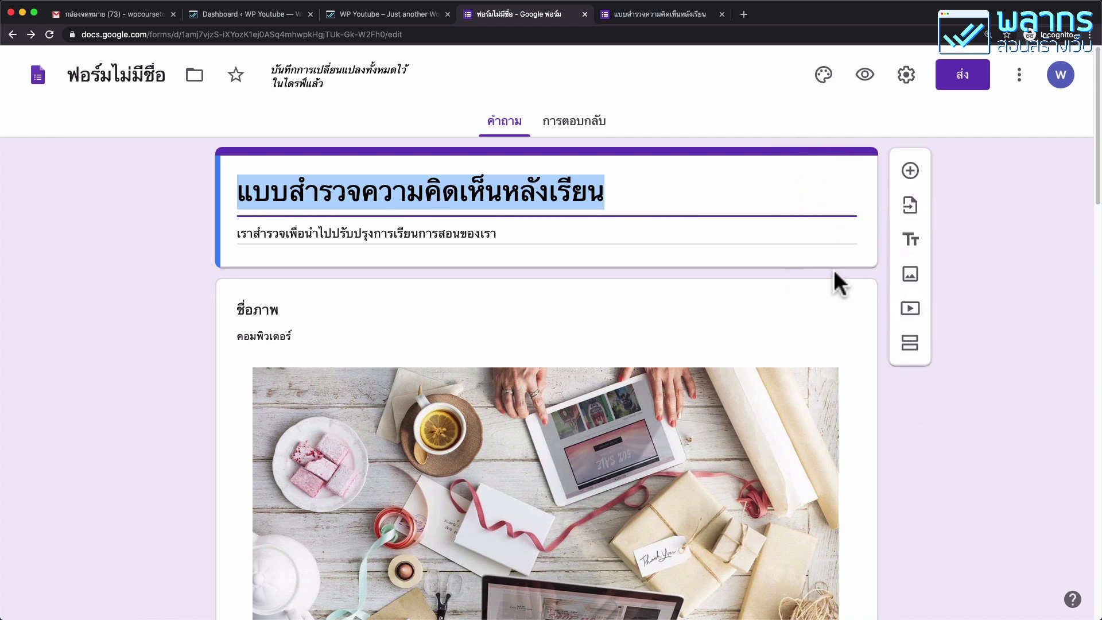
pyautogui.click(916, 318)
pyautogui.click(319, 212)
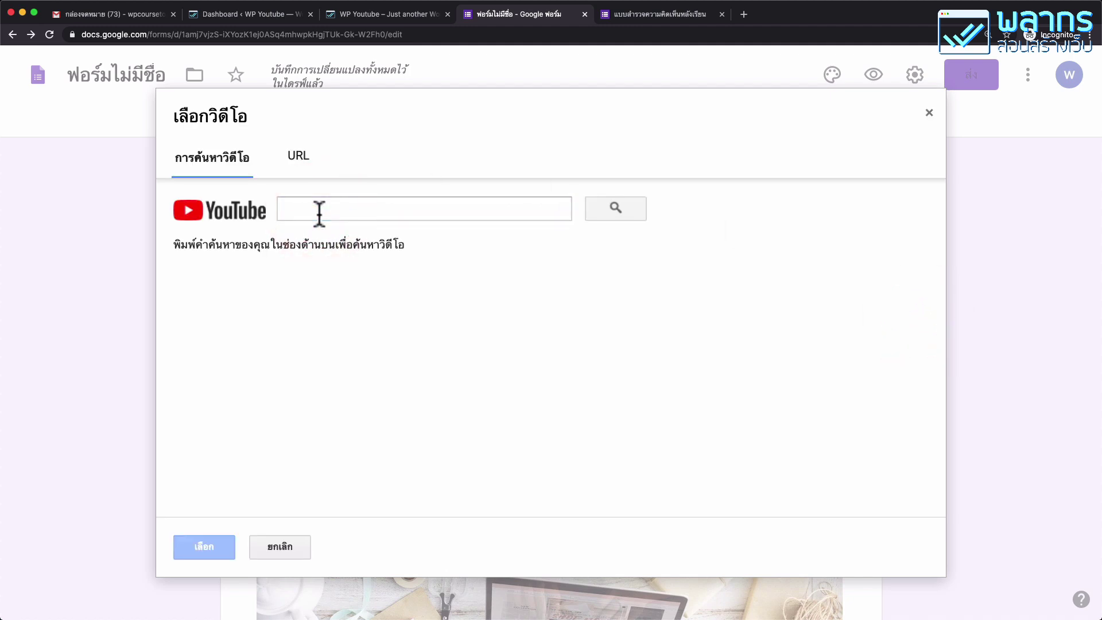
pyautogui.click(283, 207)
pyautogui.write('พลากร')
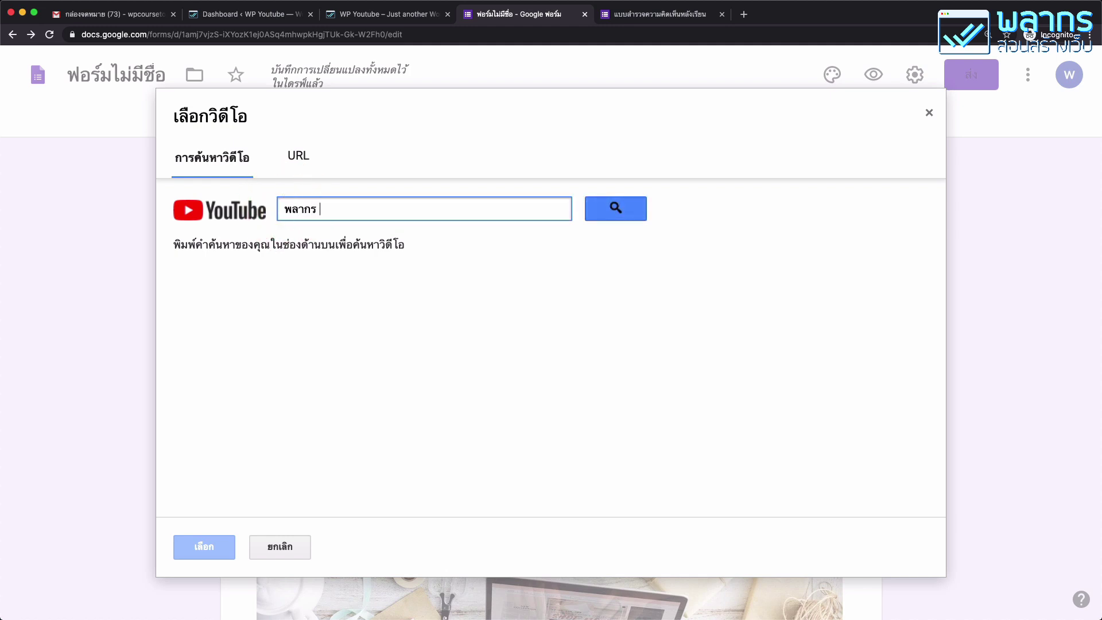
pyautogui.write(' สอนสร้างเว็บ')
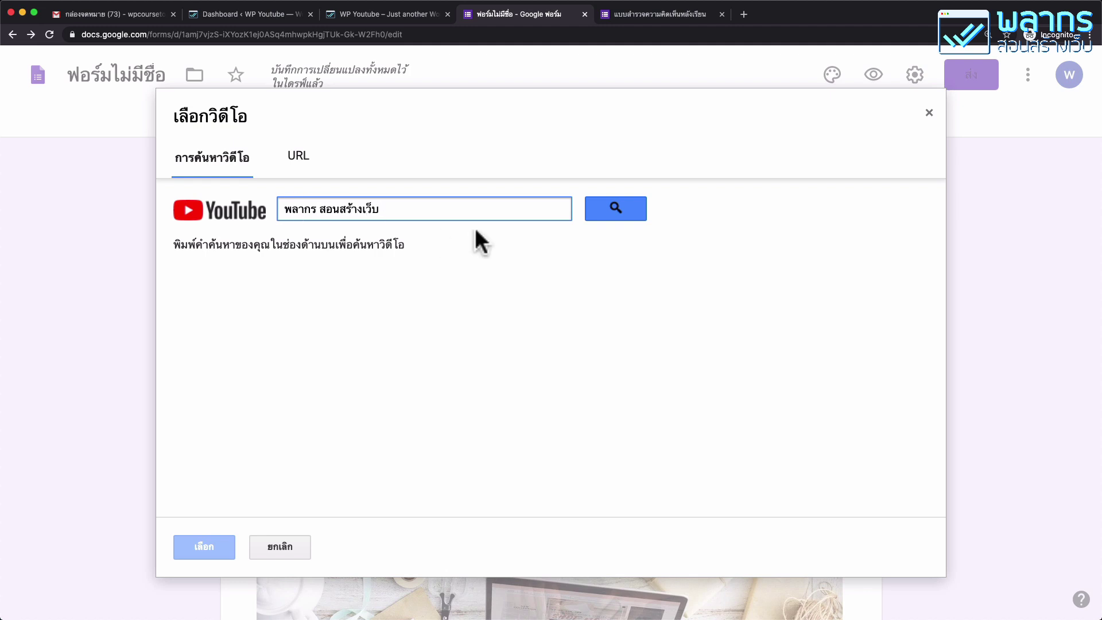
pyautogui.click(610, 209)
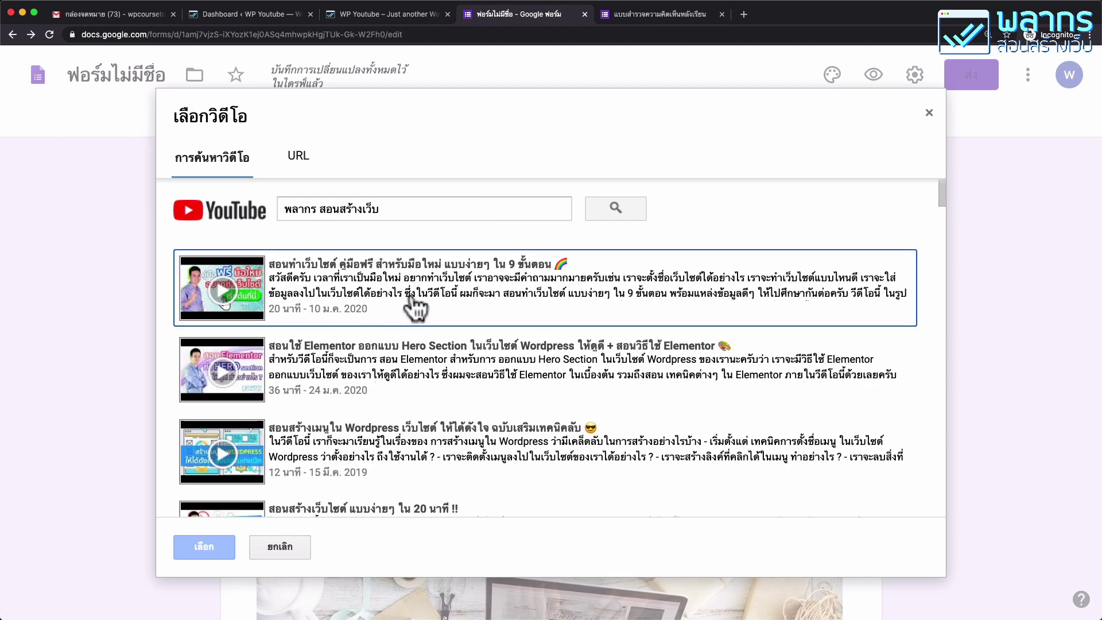
# Try inserting the video "สอนใช้ Elementor ออกแบบ Hero Section" from the search results, and remove it from the form again.
pyautogui.click(408, 383)
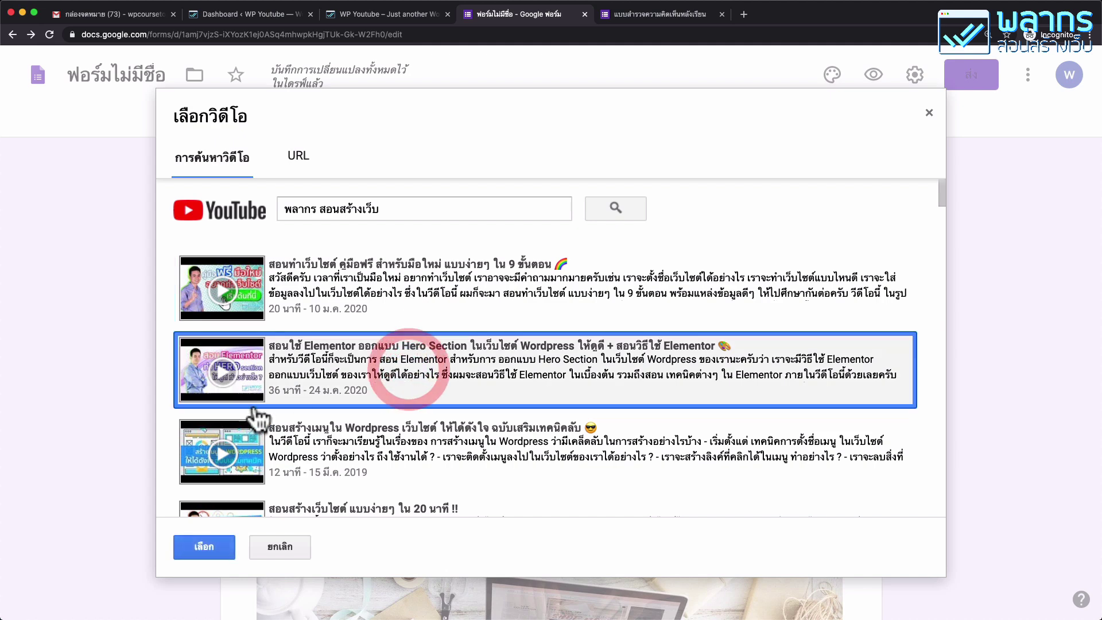
pyautogui.click(210, 549)
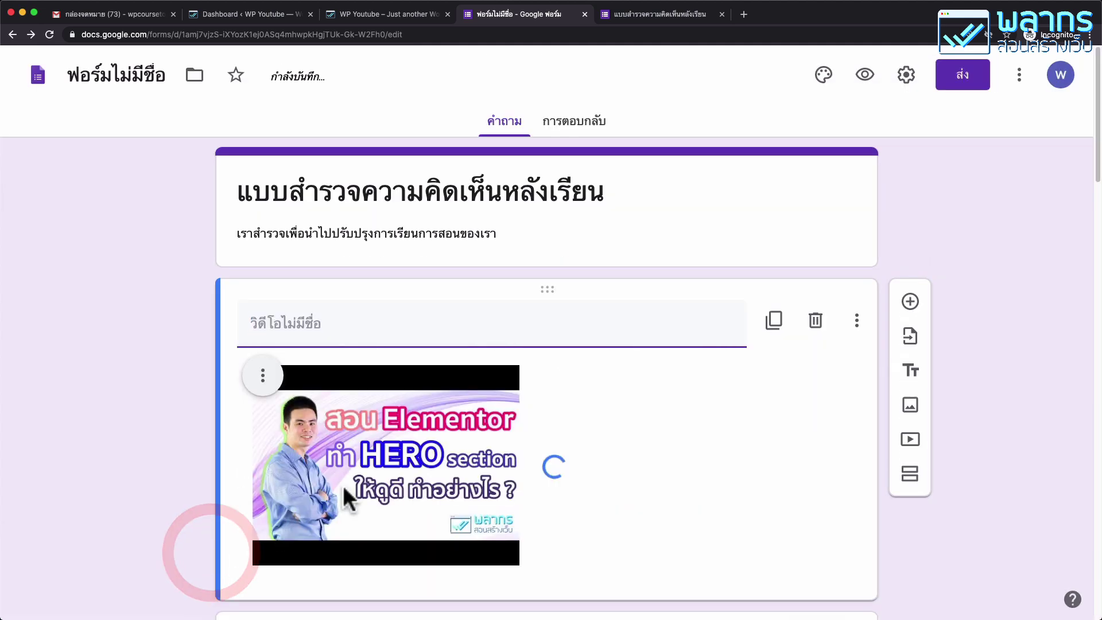
pyautogui.scroll(-2, 519, 386)
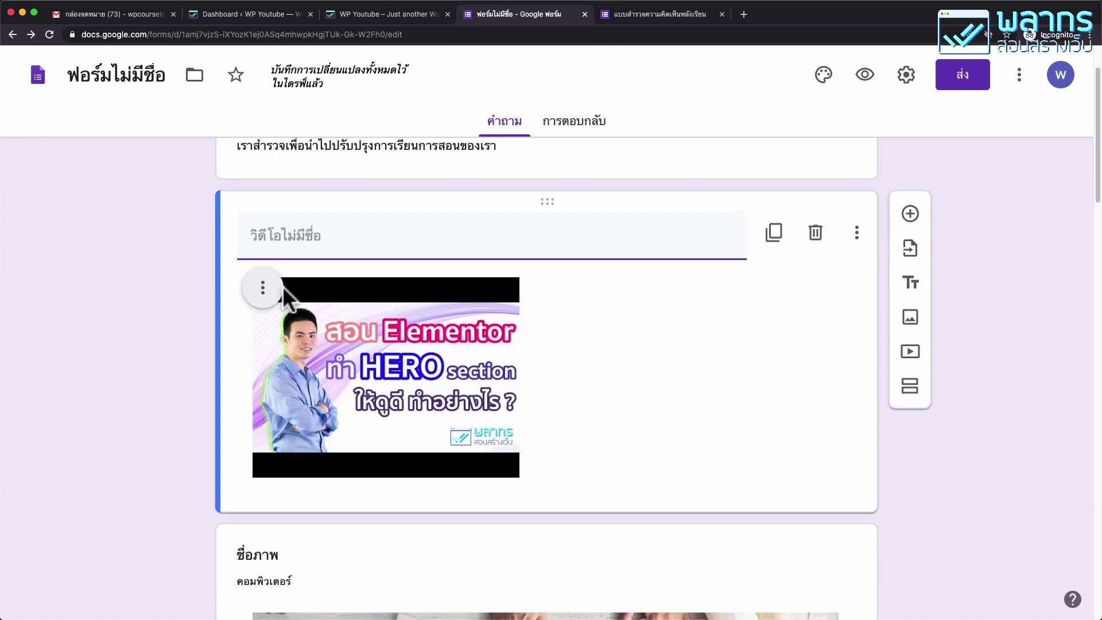
pyautogui.click(261, 288)
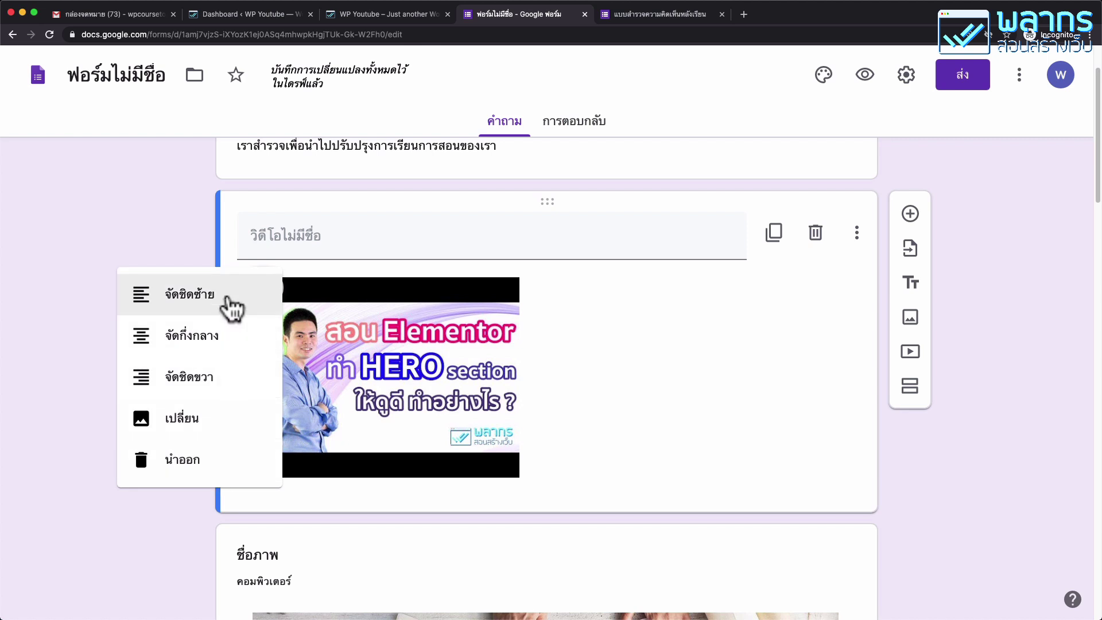
pyautogui.click(223, 459)
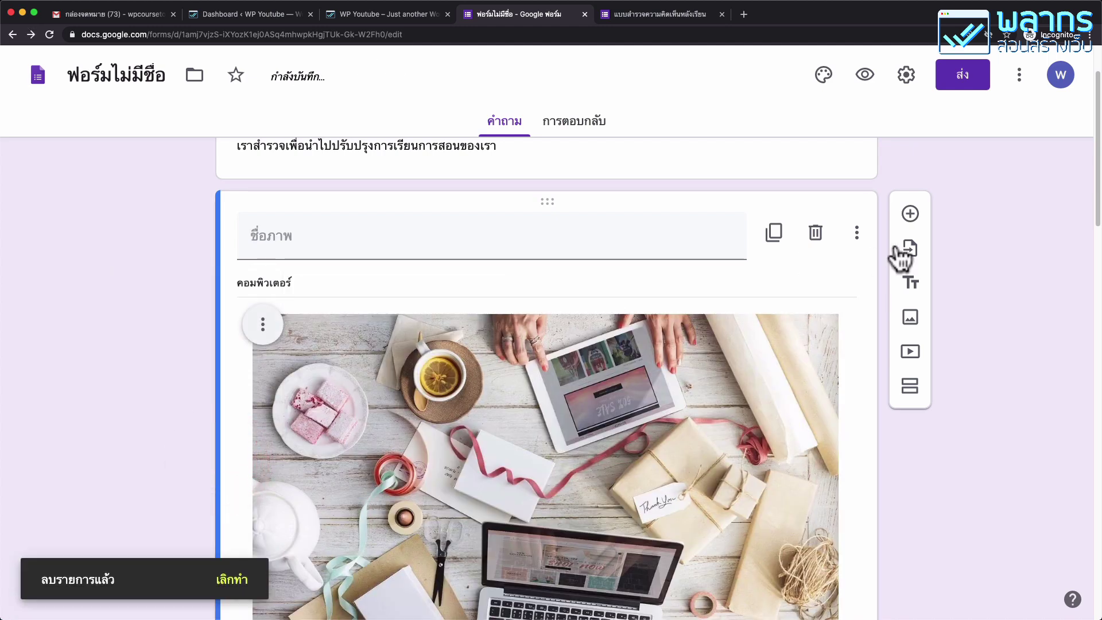
# Insert the video "สอนทำเว็บไซต์ คู่มือฟรี สำหรับมือใหม่ แบบง่ายๆ ใน 9 ขั้นตอน" directly below the title block and align it to the centre.
pyautogui.scroll(2, 861, 244)
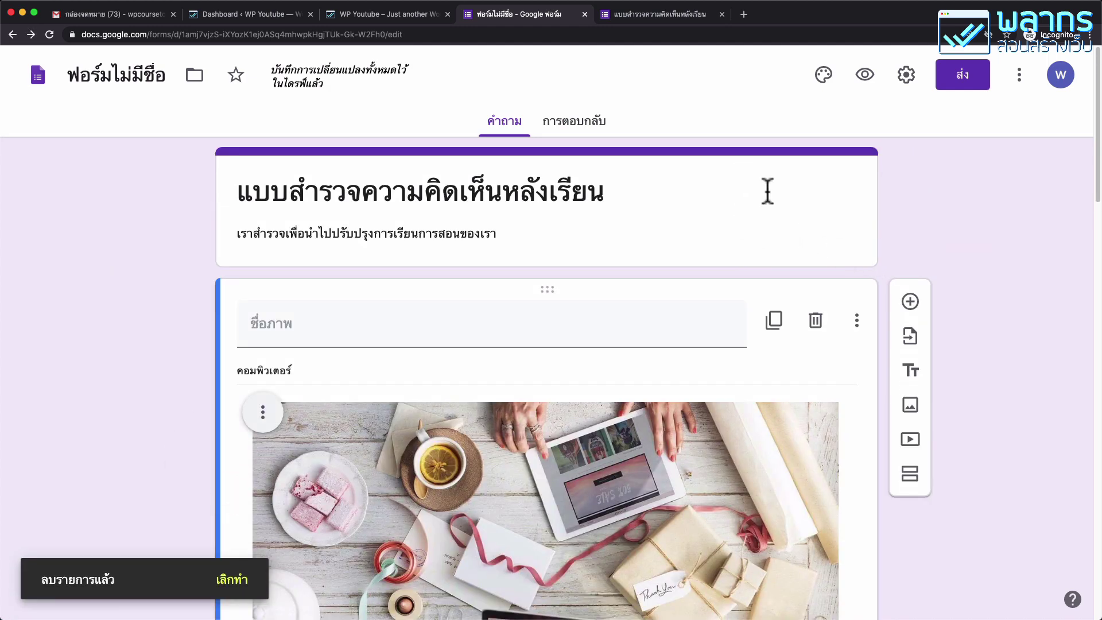
pyautogui.click(769, 189)
pyautogui.click(910, 309)
pyautogui.click(344, 295)
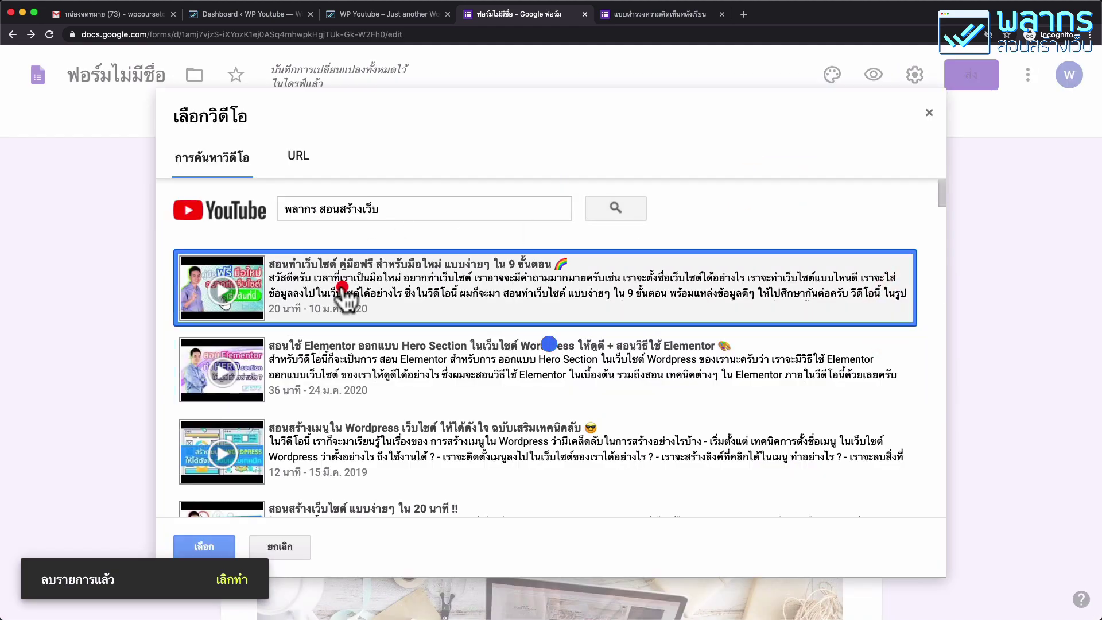
pyautogui.click(205, 548)
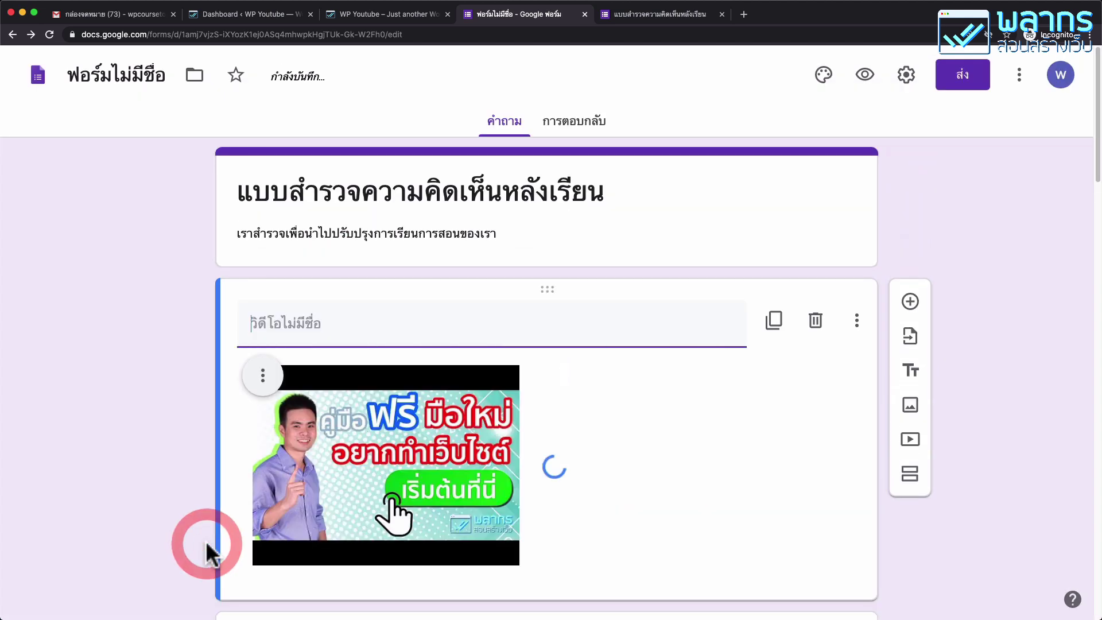
pyautogui.click(267, 377)
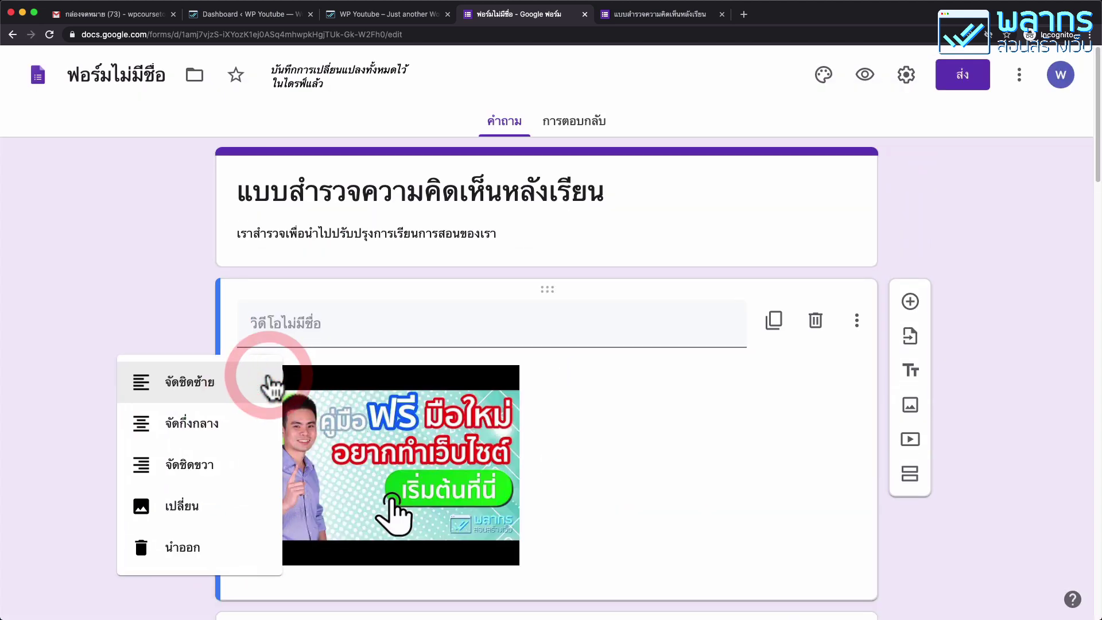
pyautogui.click(227, 424)
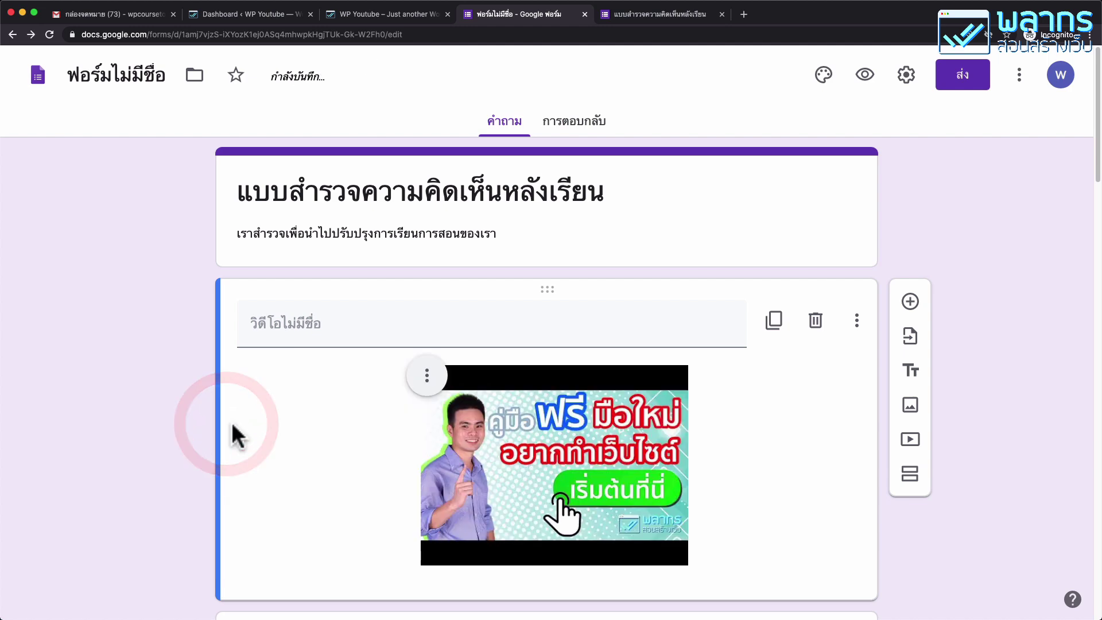
pyautogui.click(422, 372)
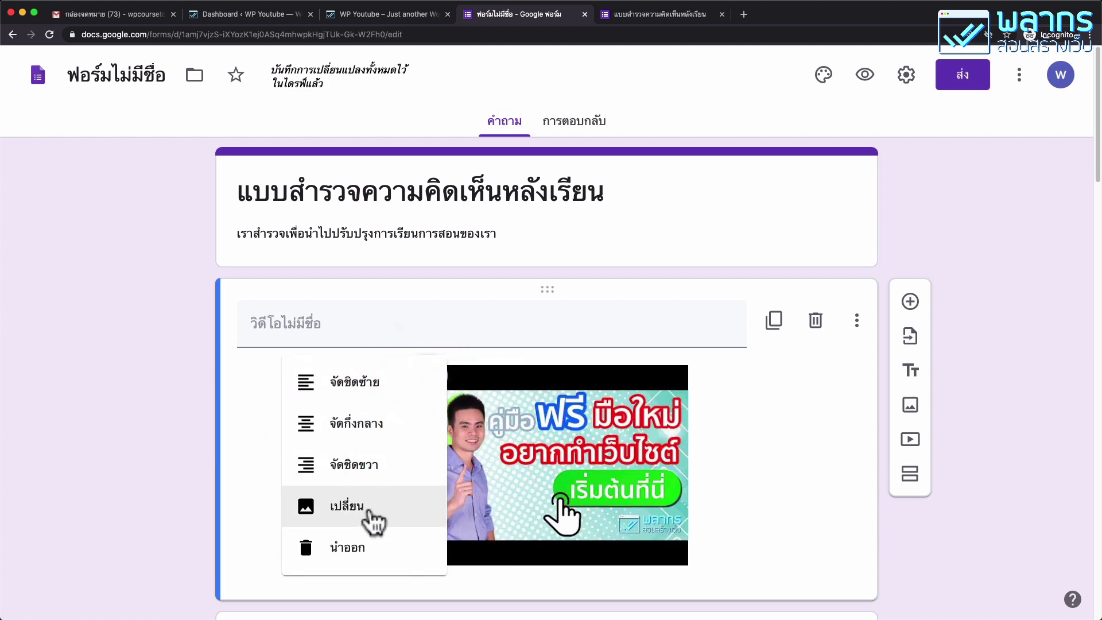
pyautogui.click(368, 506)
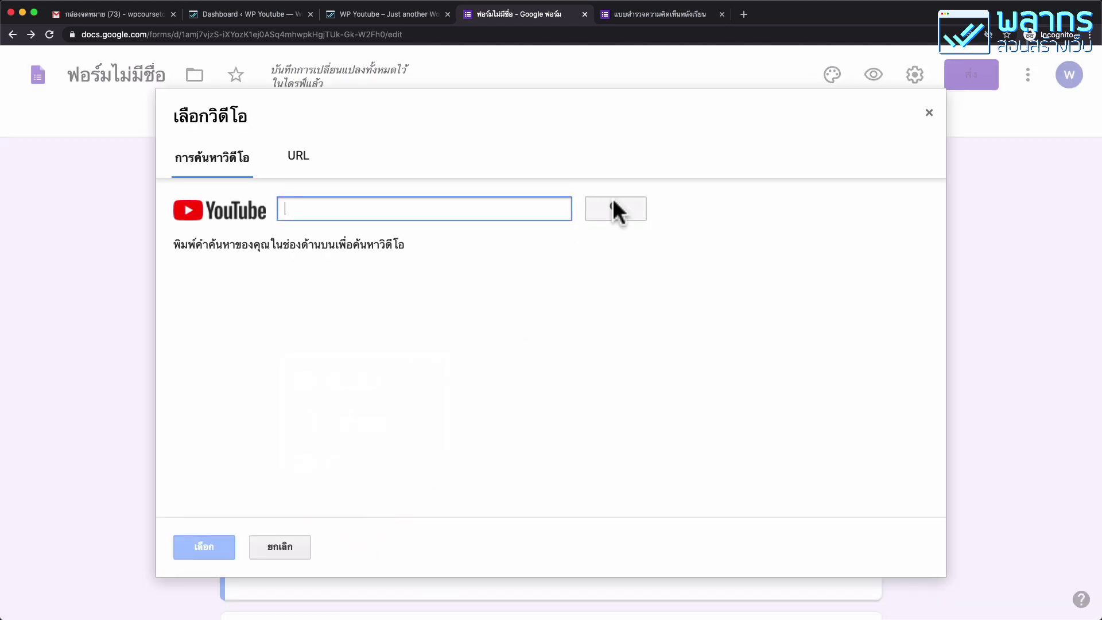
pyautogui.click(929, 113)
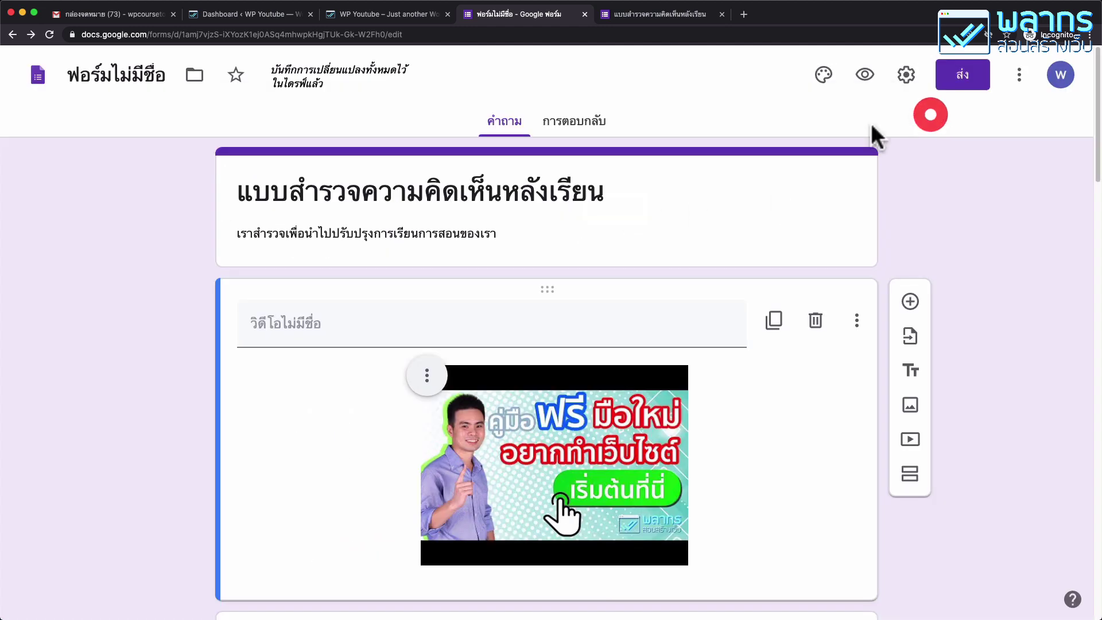
# Open the form preview and examine the video, the image with its hover text, and the email notice block after "ชื่อเล่น".
pyautogui.scroll(-5, 783, 396)
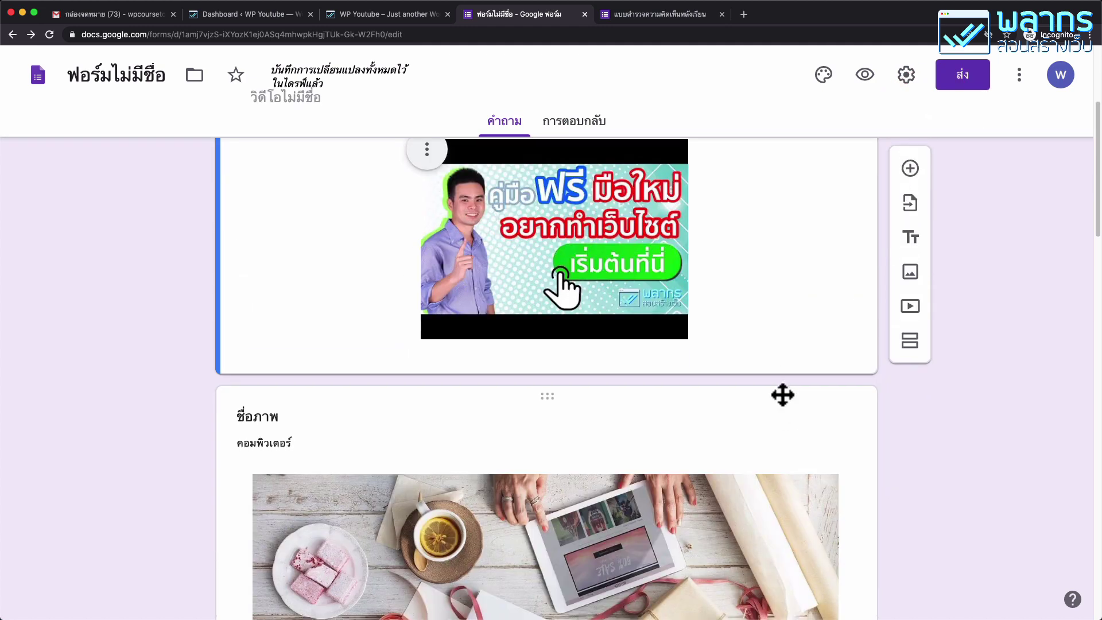
pyautogui.scroll(-3, 780, 390)
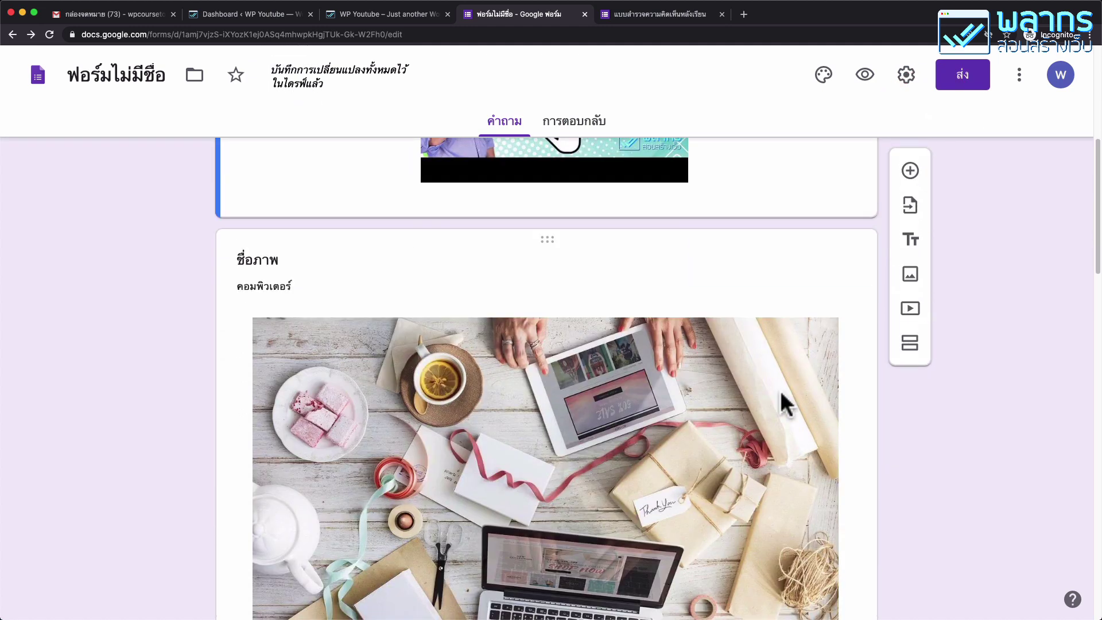
pyautogui.scroll(3, 779, 390)
pyautogui.scroll(4, 782, 396)
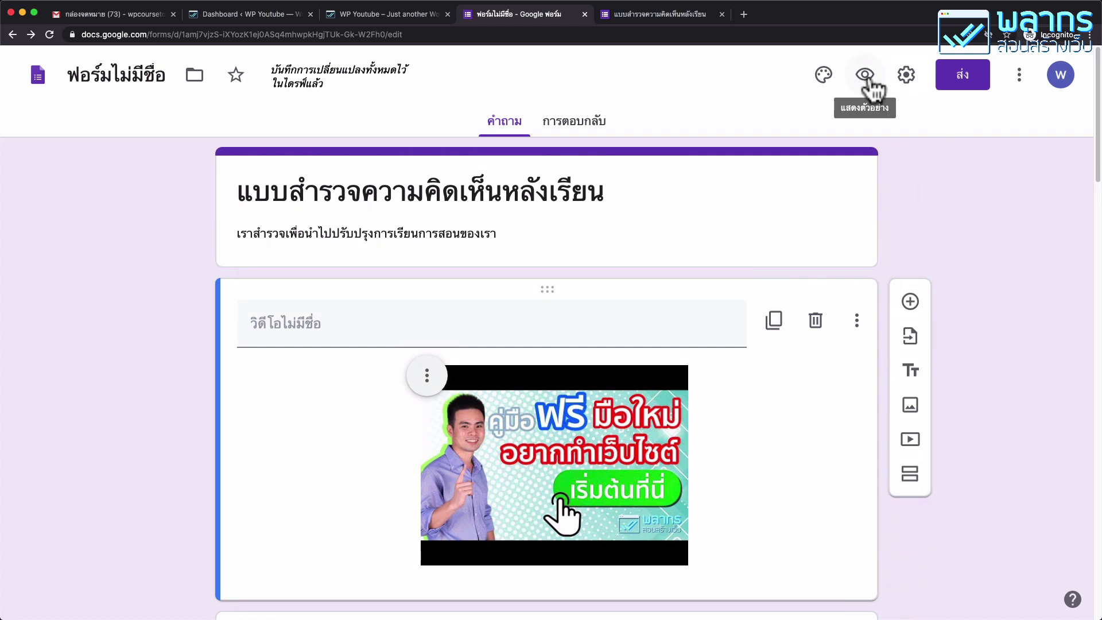
pyautogui.click(867, 76)
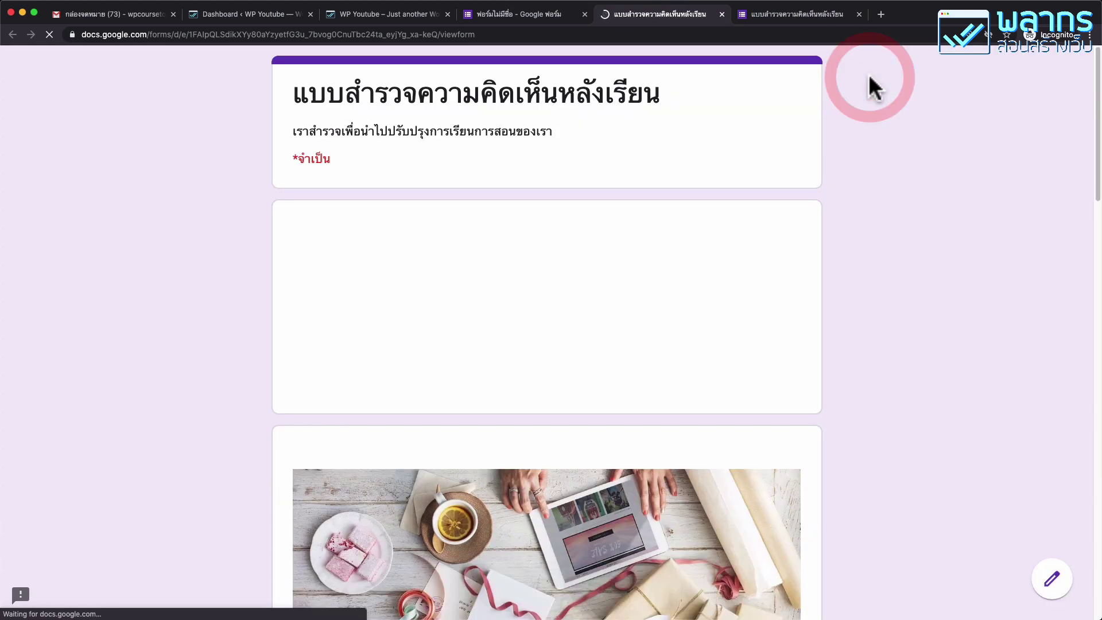
pyautogui.scroll(-1, 772, 160)
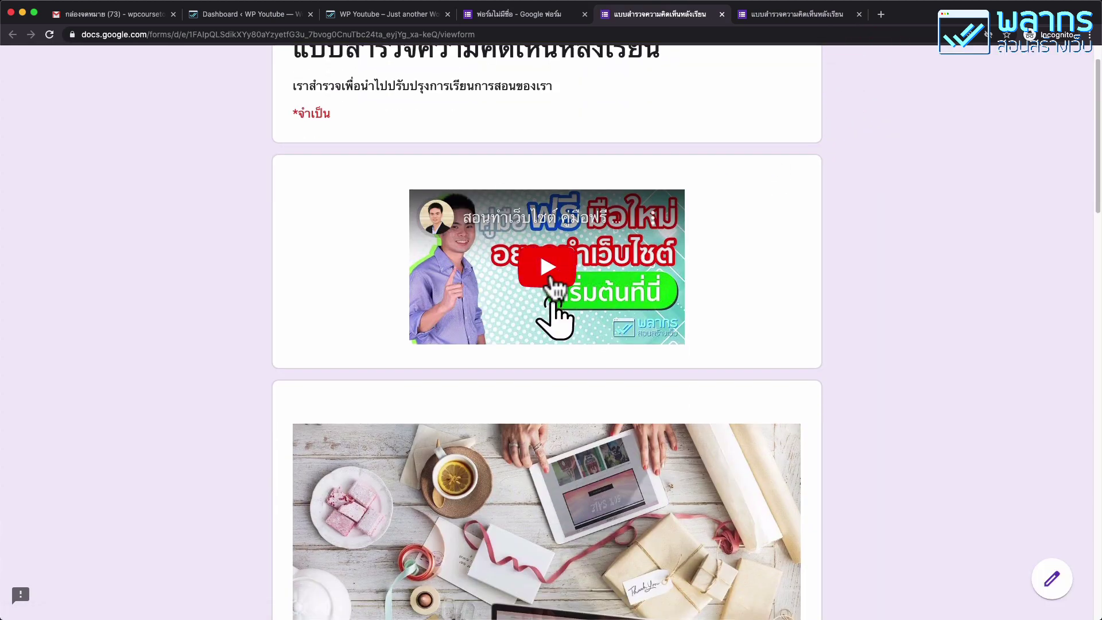
pyautogui.scroll(-6, 556, 290)
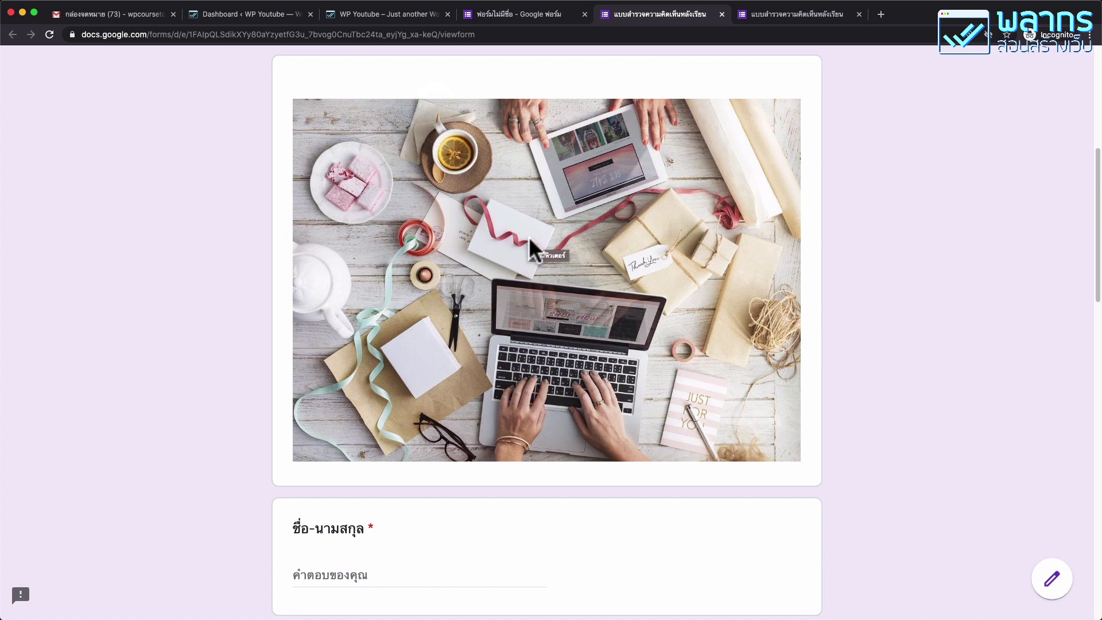
pyautogui.scroll(-7, 528, 237)
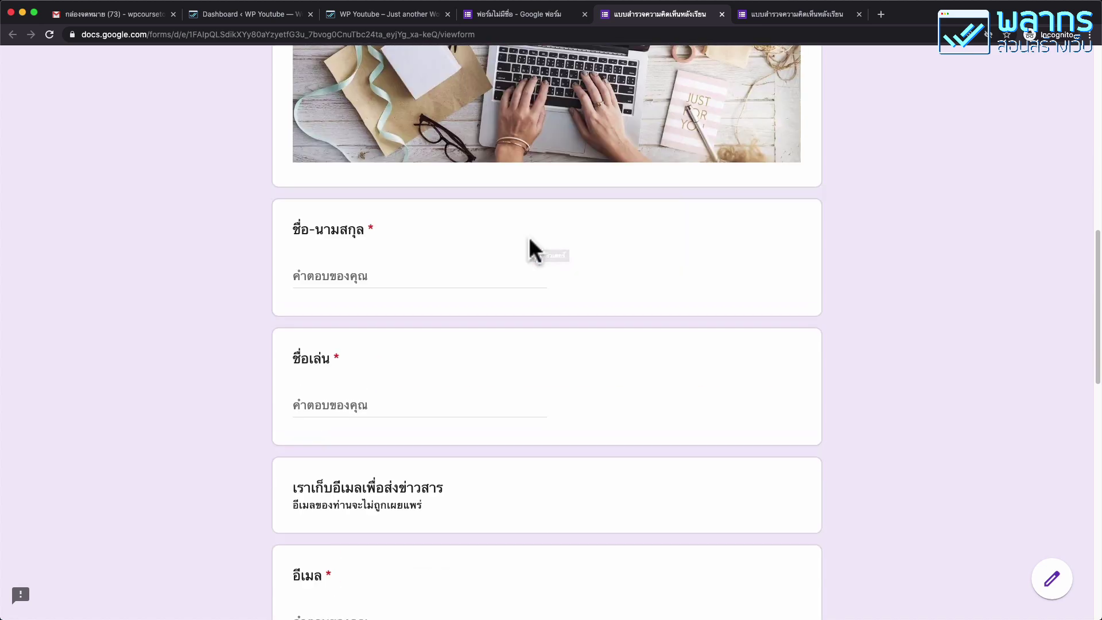
pyautogui.scroll(-2, 528, 236)
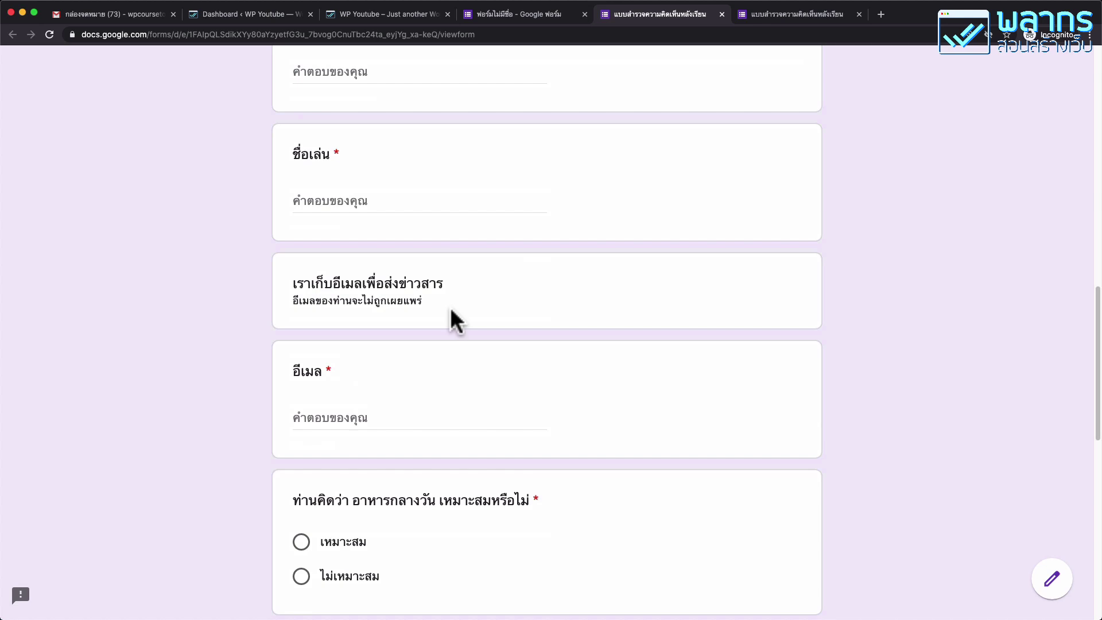
pyautogui.scroll(8, 450, 307)
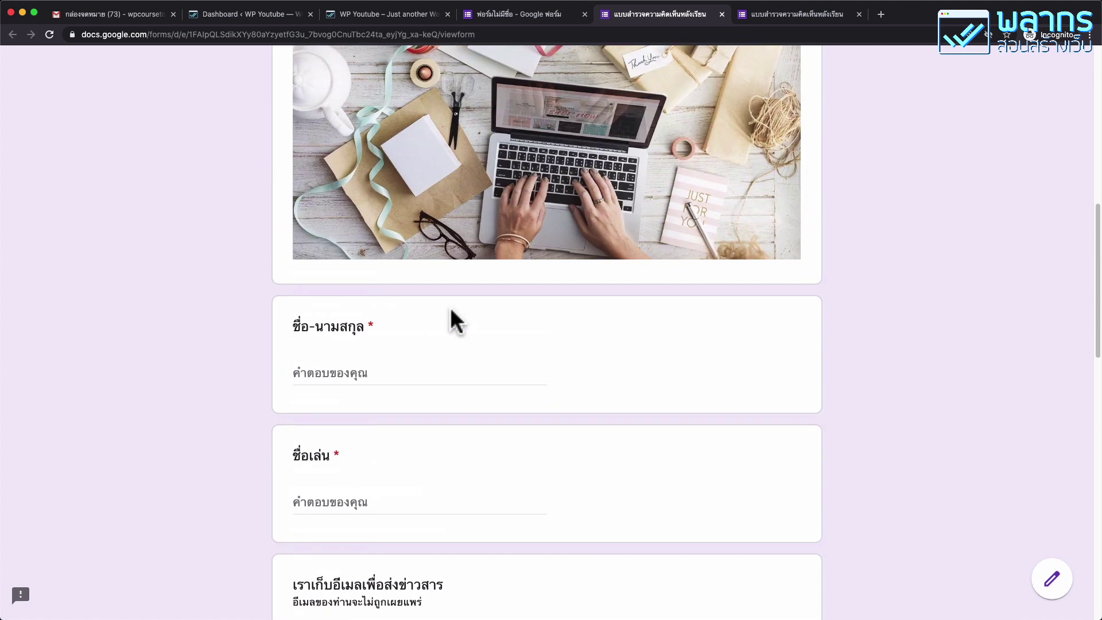
pyautogui.scroll(6, 451, 307)
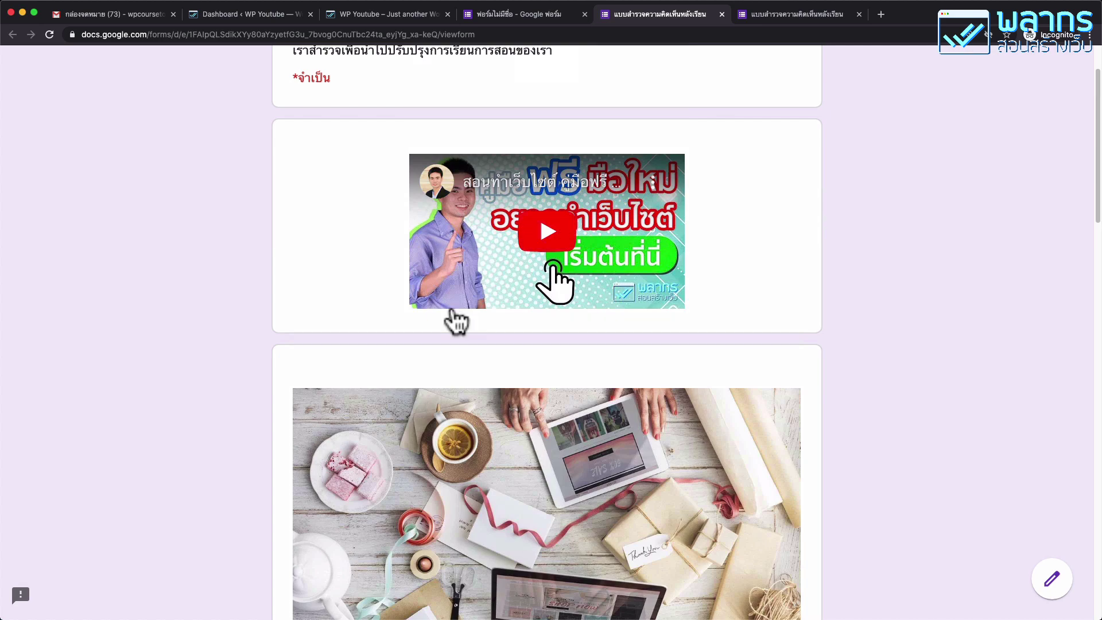
pyautogui.scroll(2, 456, 321)
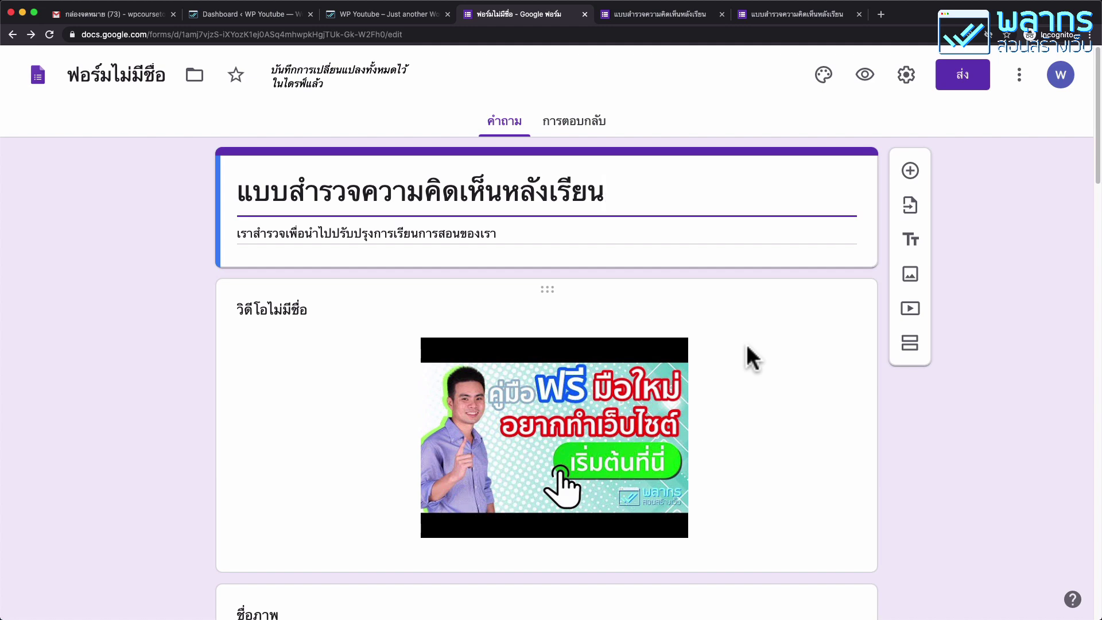
# In the form editor, examine the YouTube URL option for replacing the inserted video, without changing the video.
pyautogui.click(712, 370)
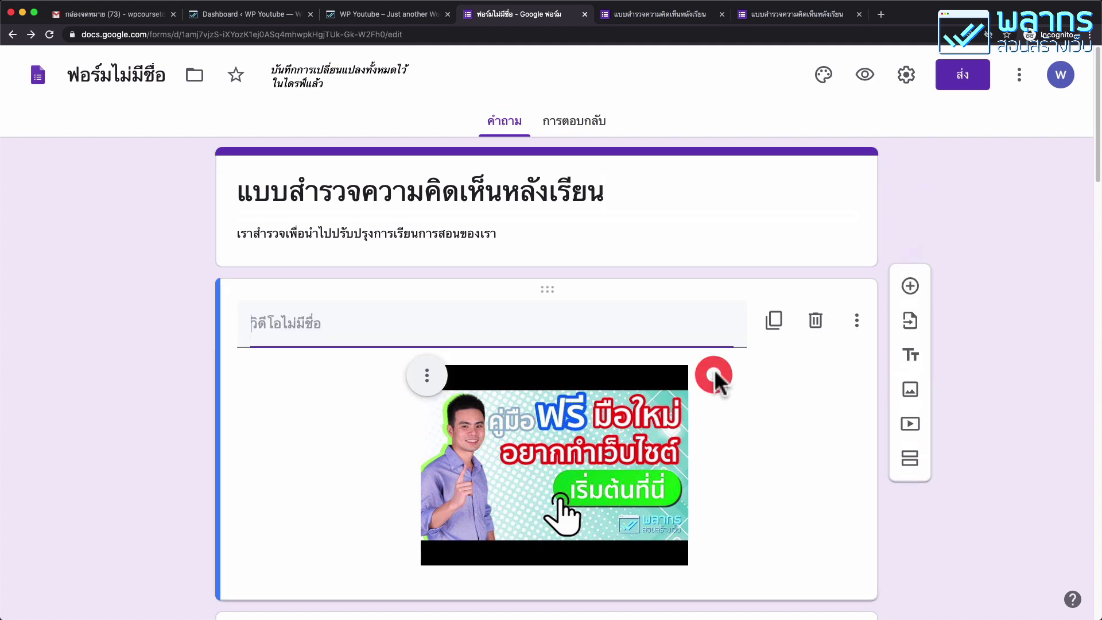
pyautogui.click(427, 378)
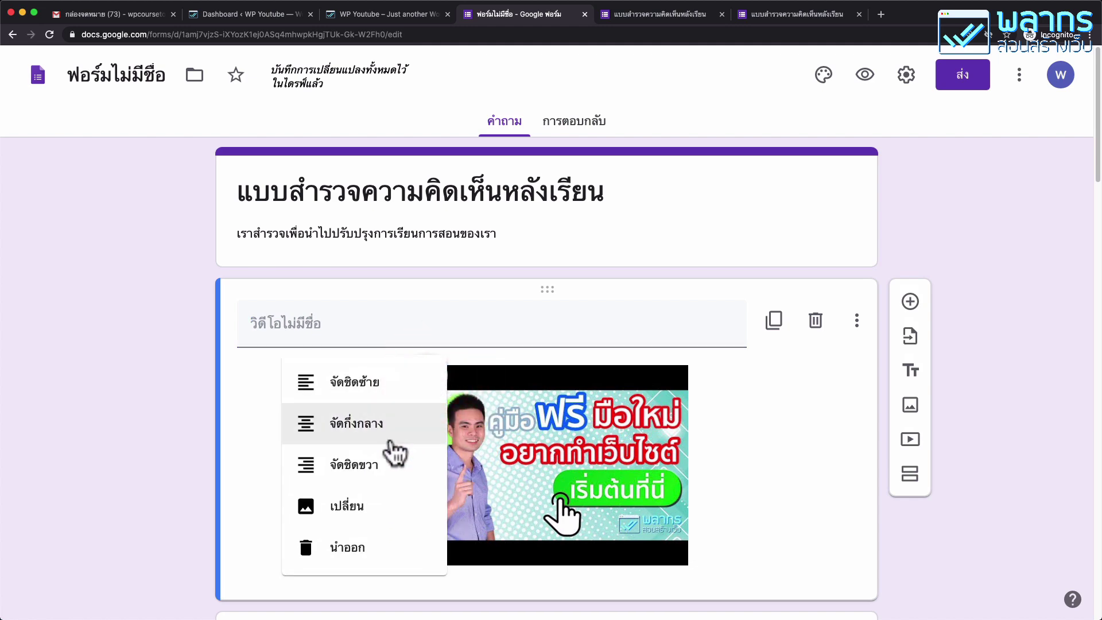
pyautogui.click(405, 511)
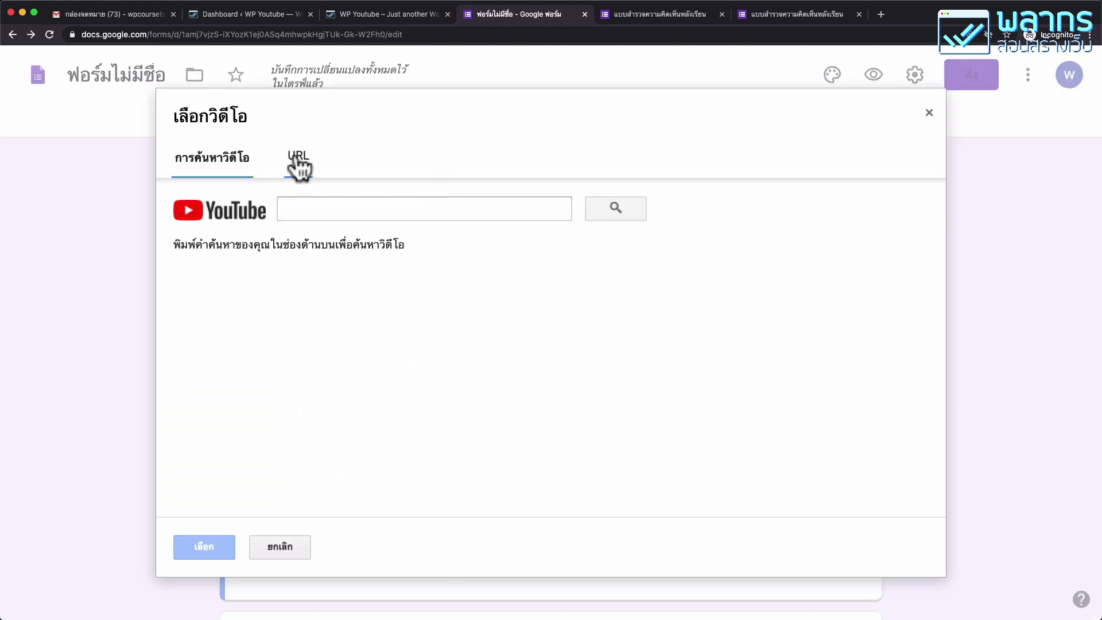
pyautogui.click(296, 160)
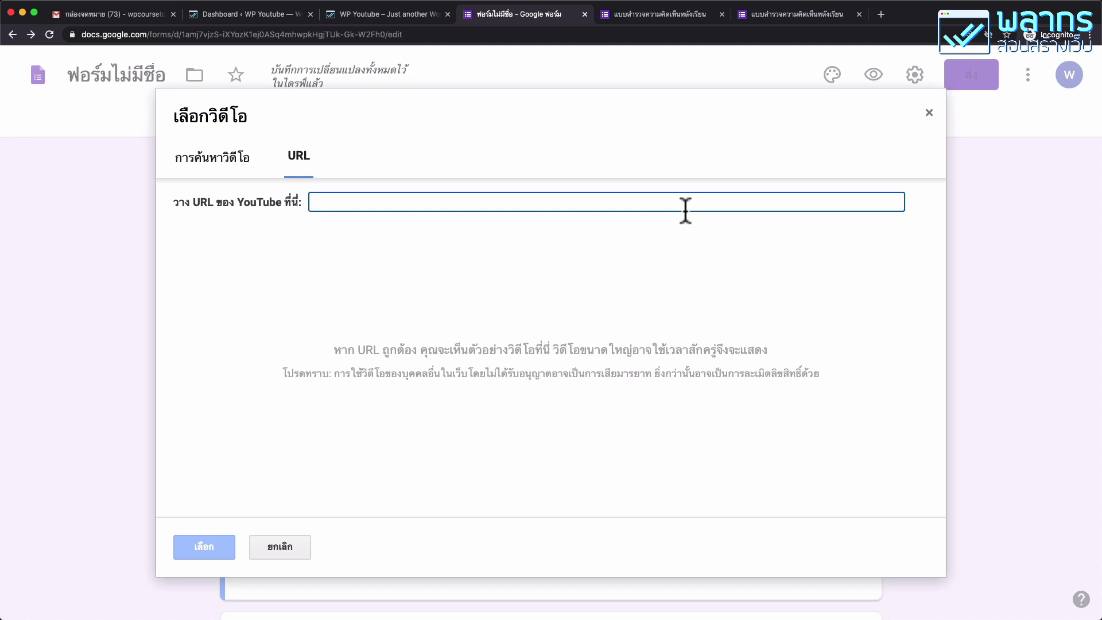
pyautogui.click(280, 546)
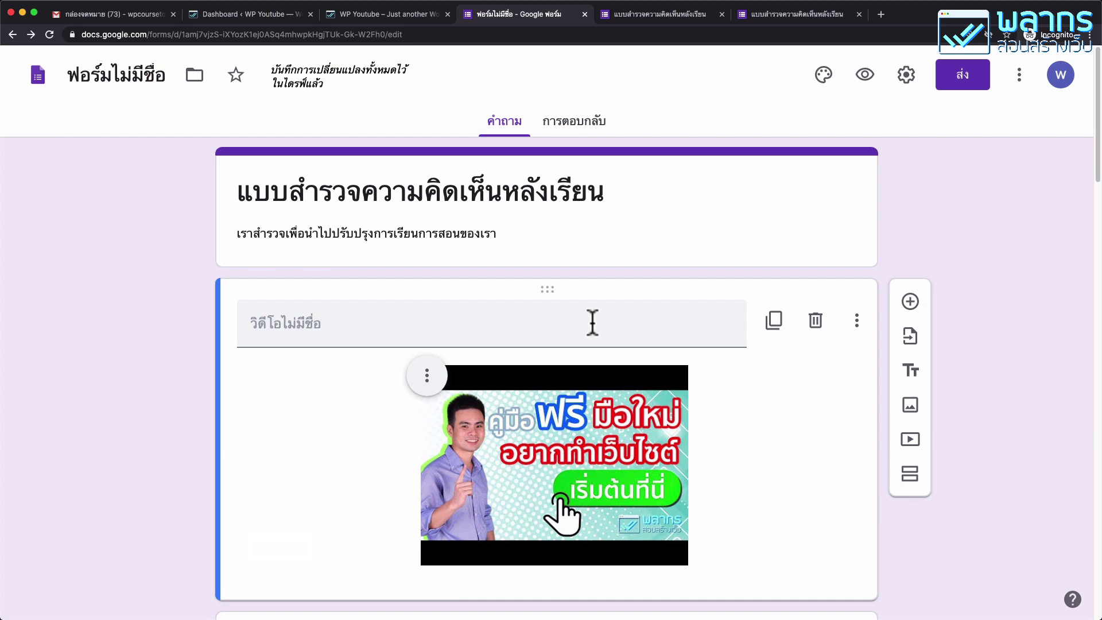
# Add a new section directly after the "อีเมล" question, splitting the form into two pages.
pyautogui.scroll(-10, 669, 329)
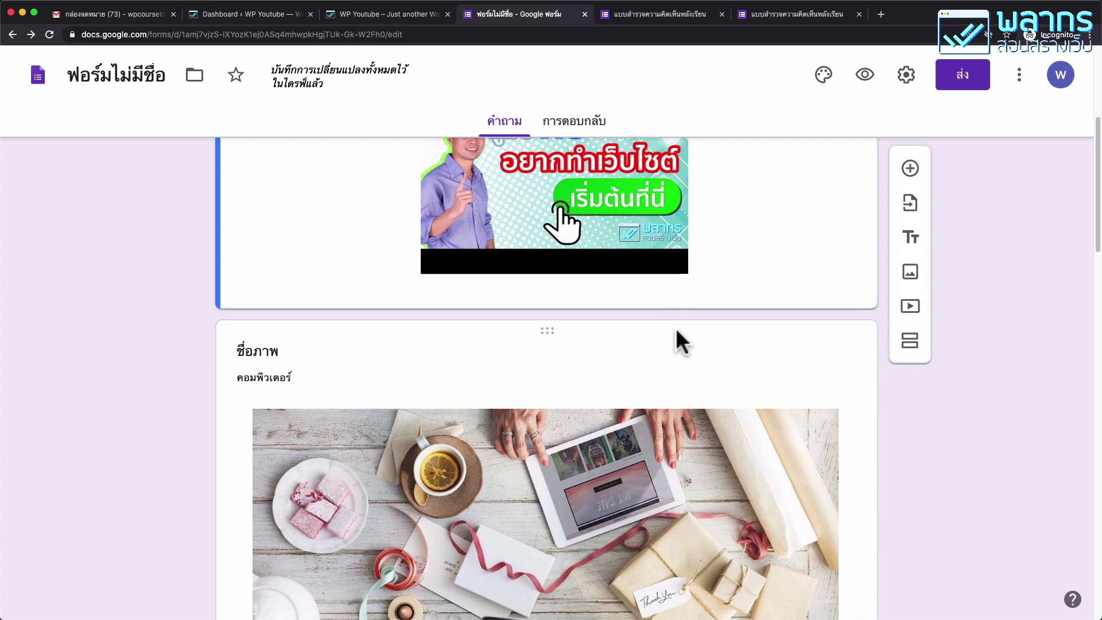
pyautogui.scroll(-8, 675, 328)
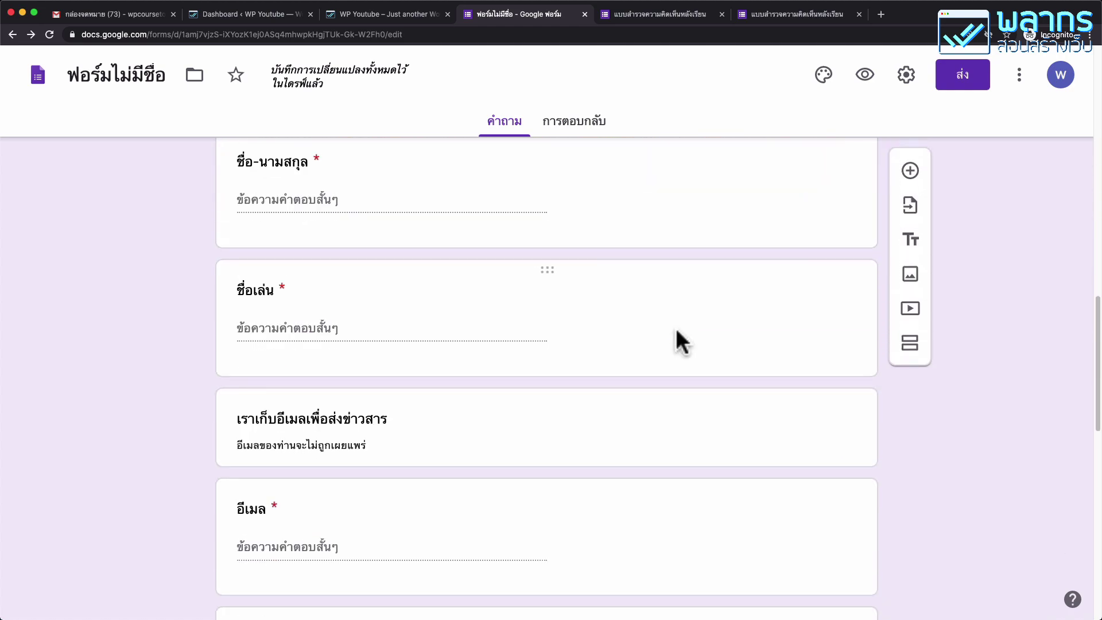
pyautogui.scroll(-2, 676, 328)
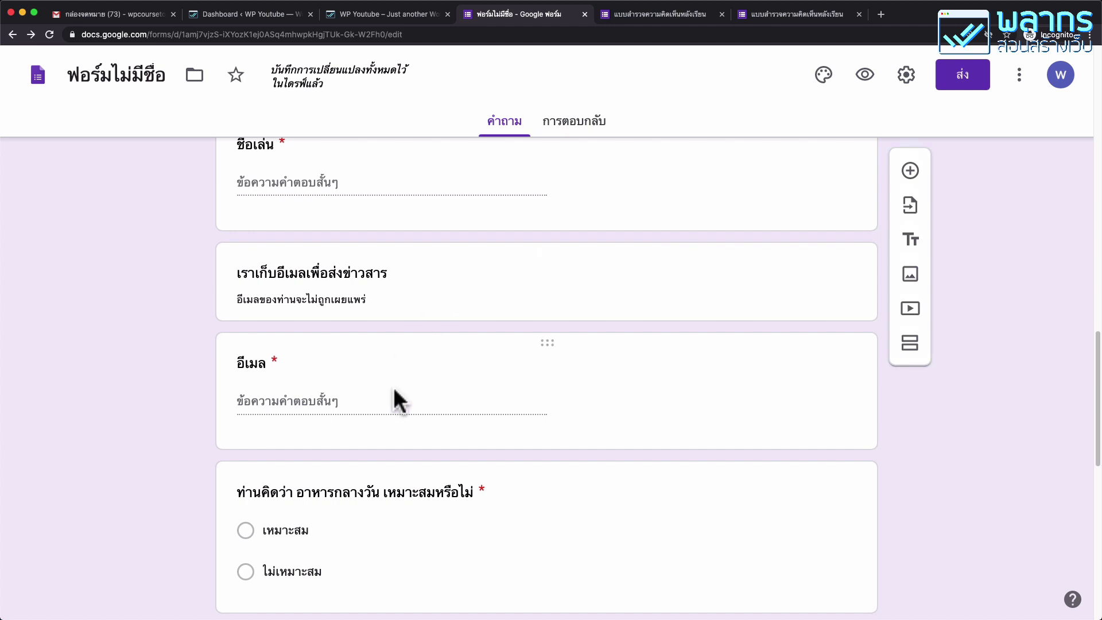
pyautogui.click(410, 393)
pyautogui.scroll(-2, 514, 402)
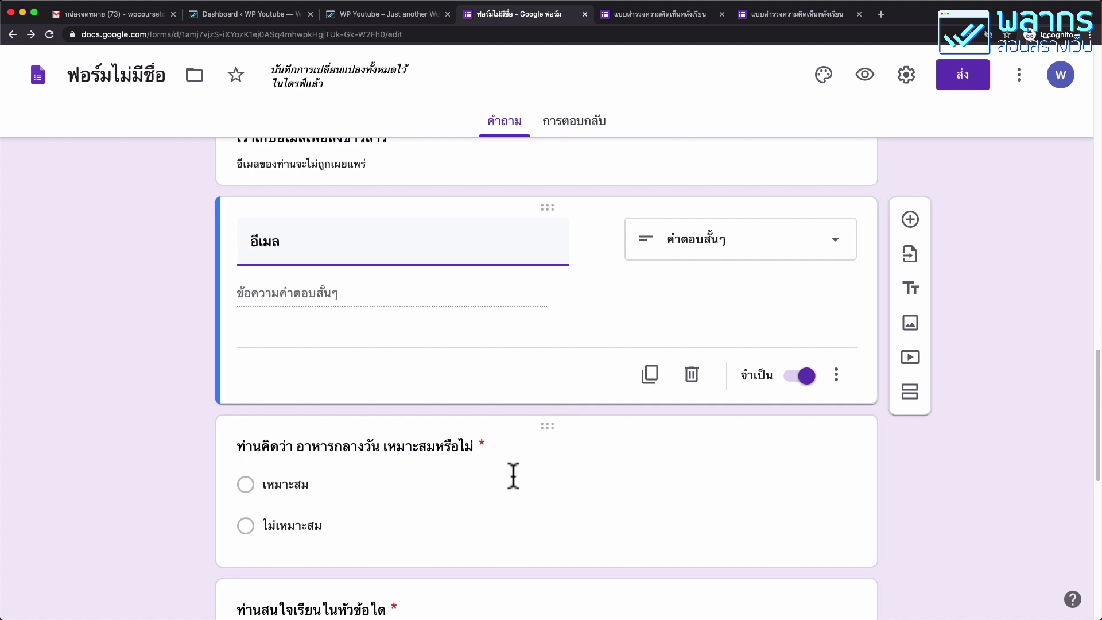
pyautogui.click(910, 396)
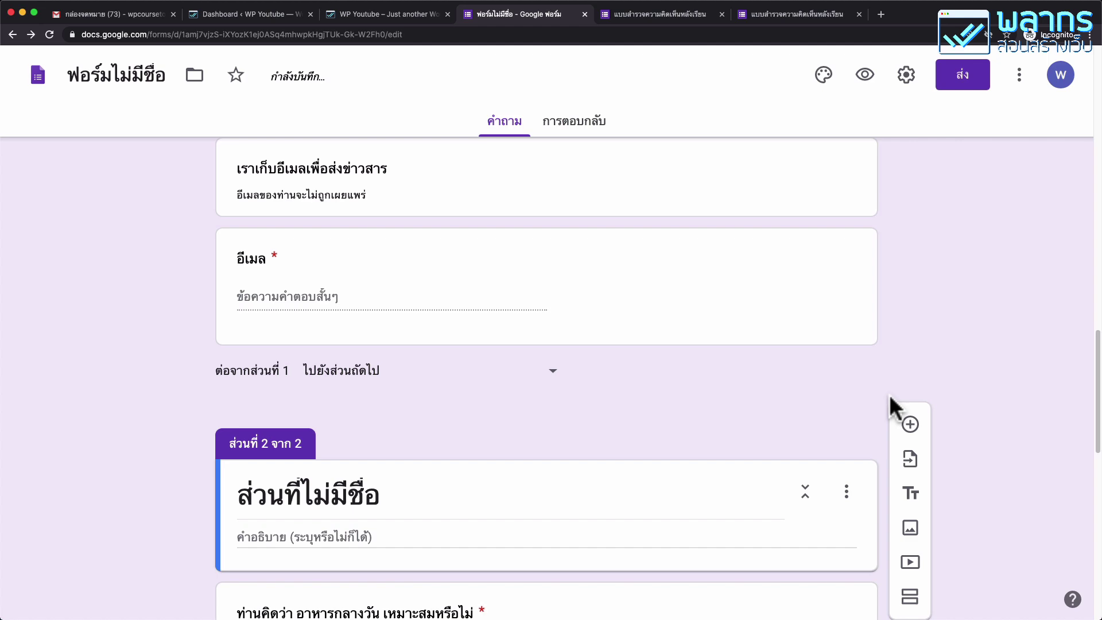
pyautogui.scroll(15, 555, 381)
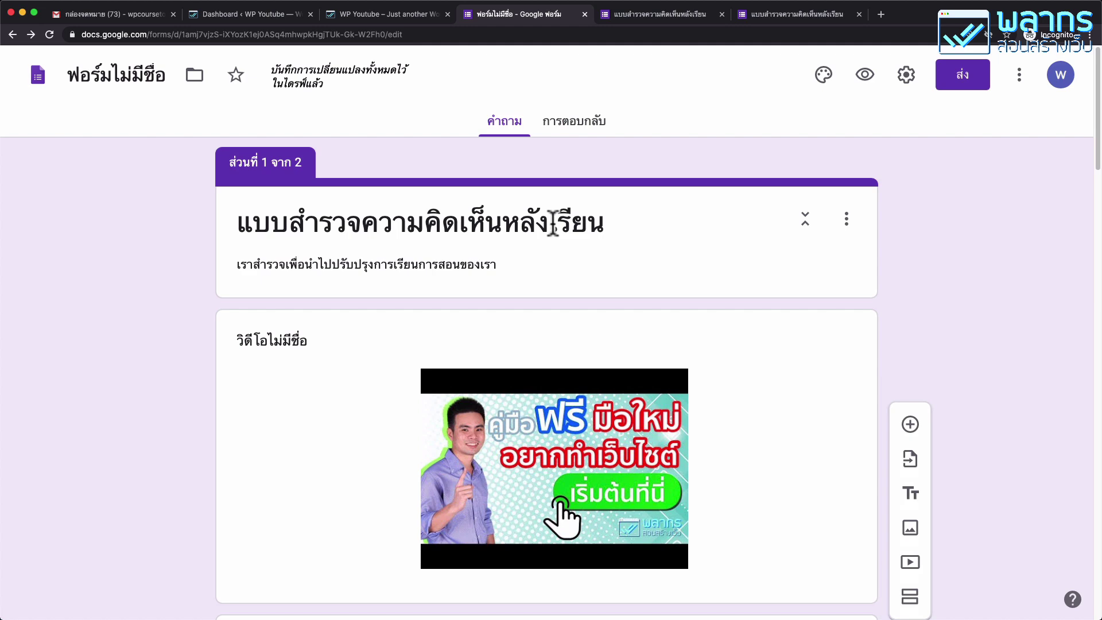
pyautogui.scroll(-15, 607, 281)
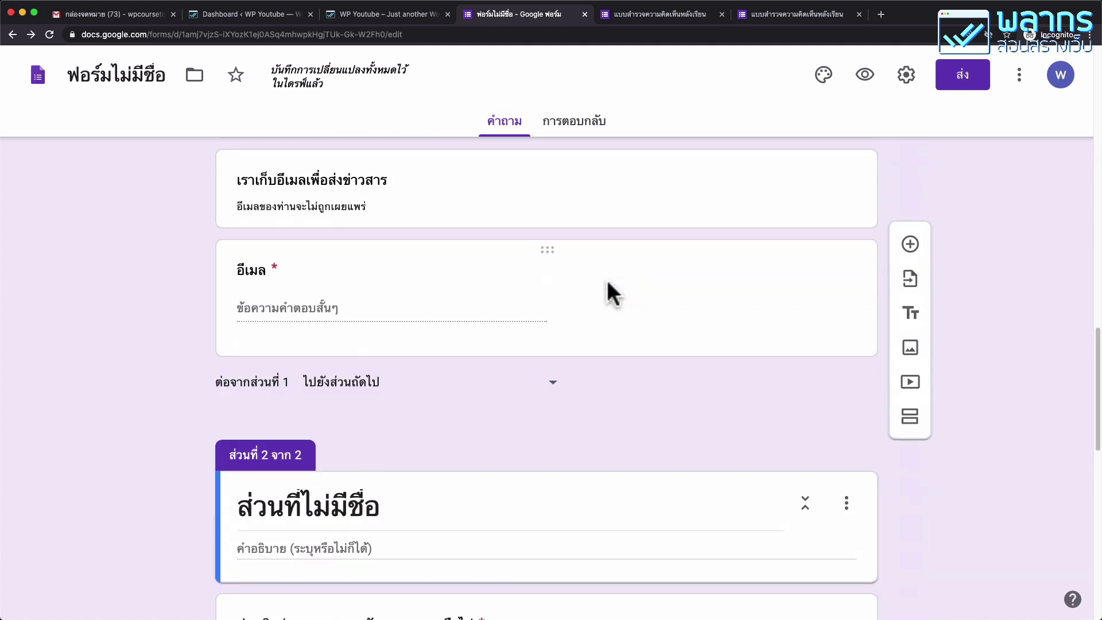
# Try the title "แบบสำรวจหน้าที่ 2" for section 2, and clear the title field completely.
pyautogui.click(413, 384)
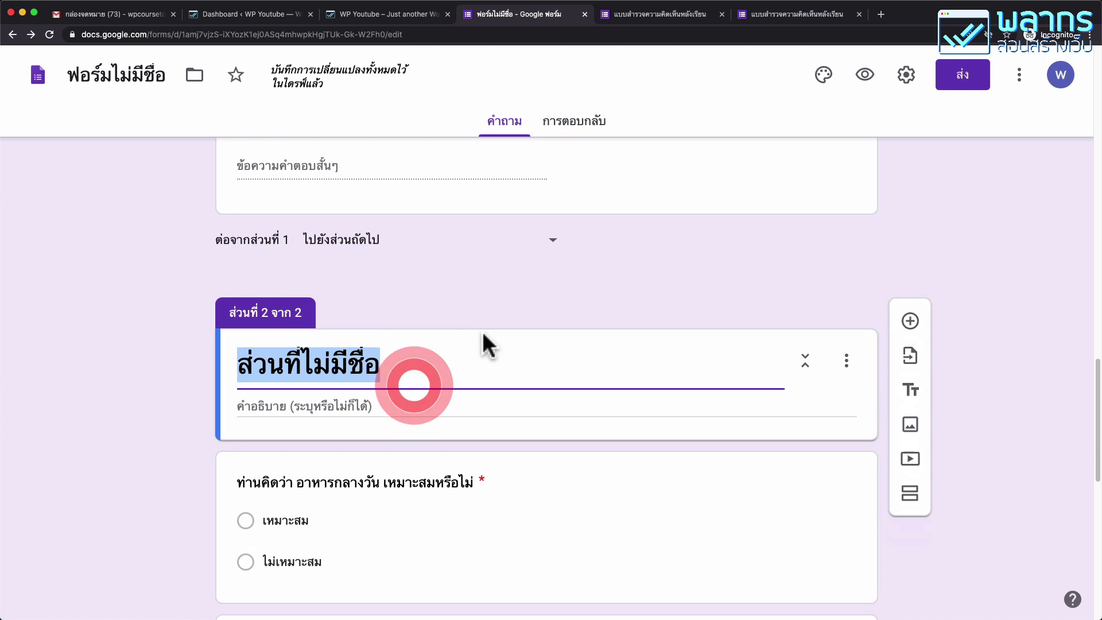
pyautogui.scroll(-3, 484, 344)
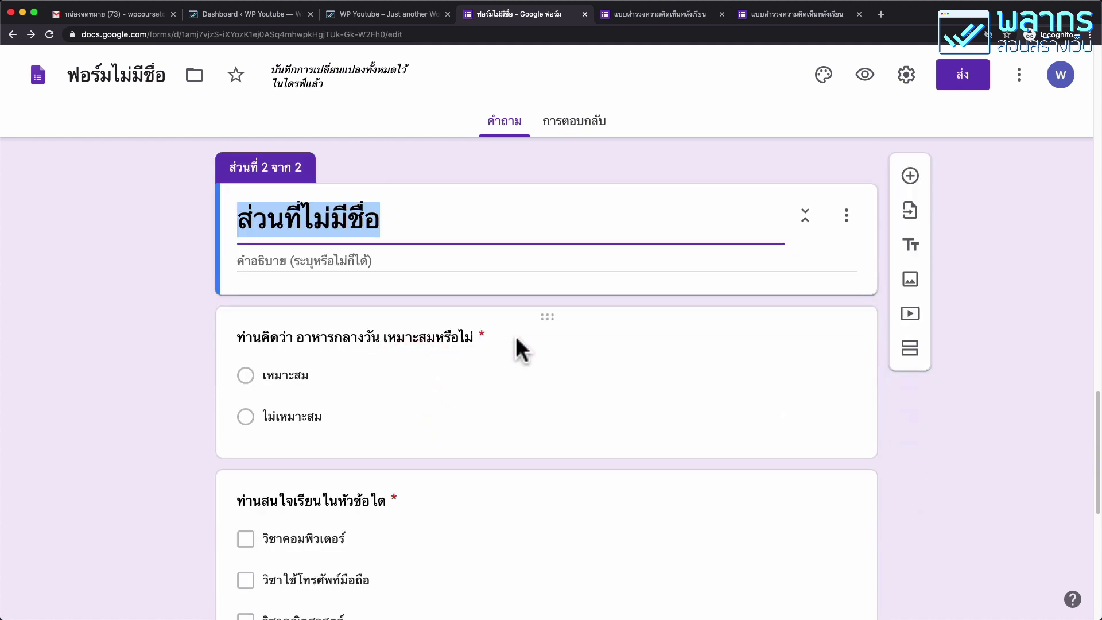
pyautogui.write('C')
pyautogui.press('BackSpace')
pyautogui.write('แบบสำรวจหน้าที่ 2')
pyautogui.press('super+a')
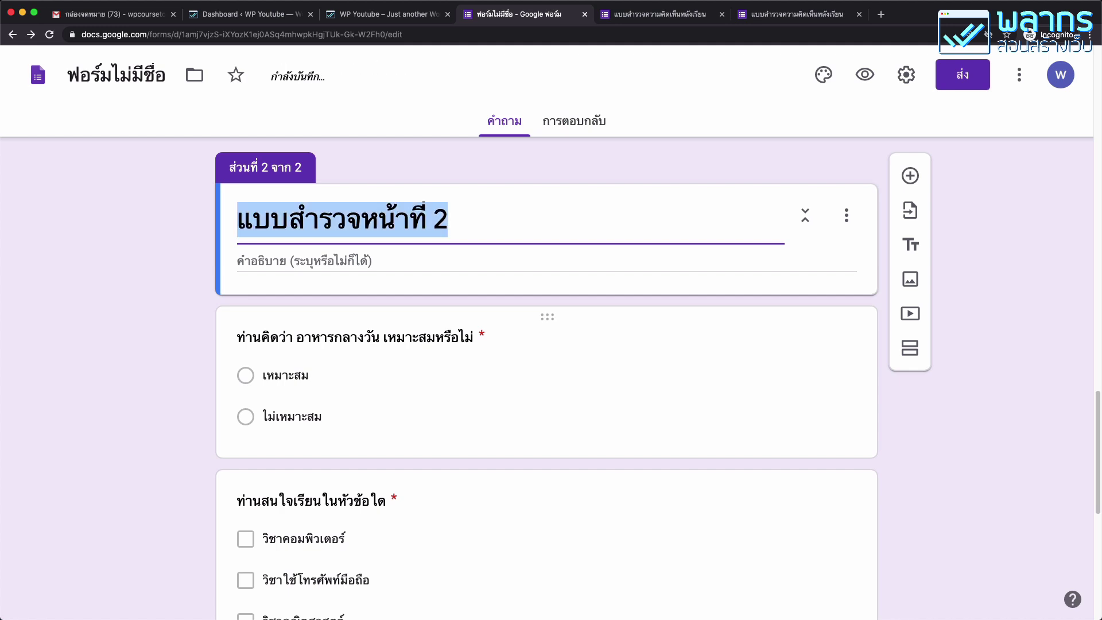
pyautogui.press('BackSpace')
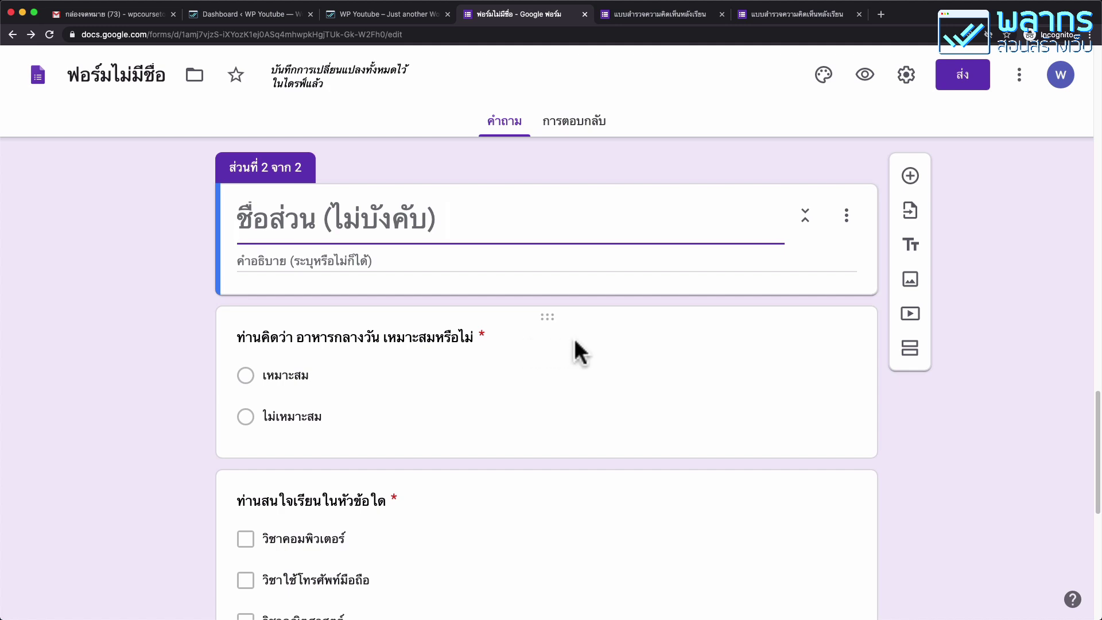
# Open the form preview and examine the first page from the title block down to its page navigation.
pyautogui.scroll(2, 721, 288)
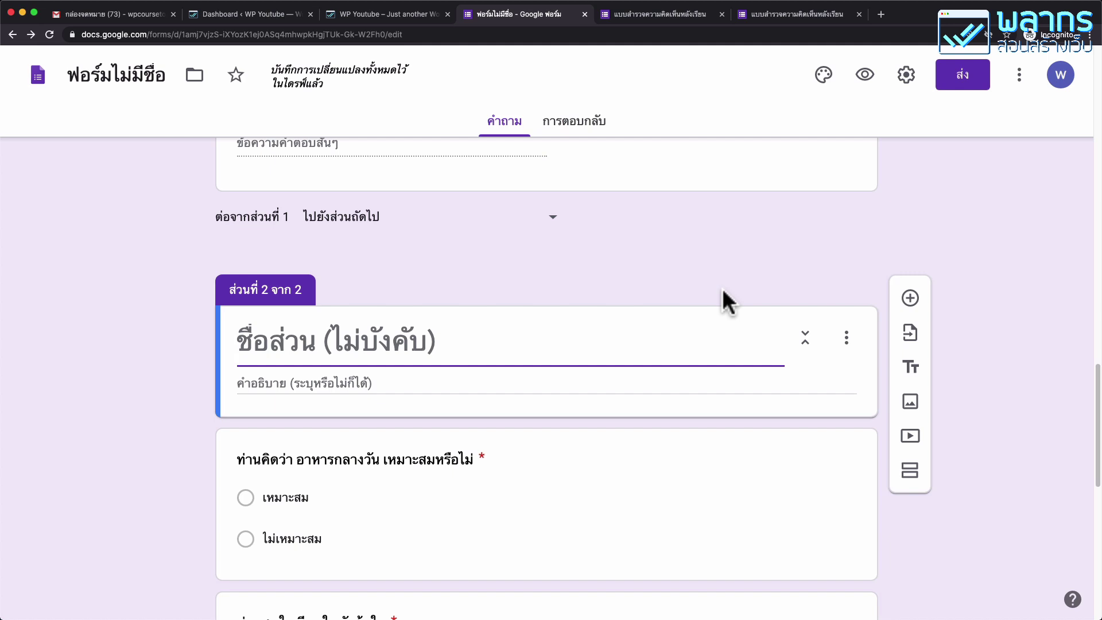
pyautogui.click(865, 77)
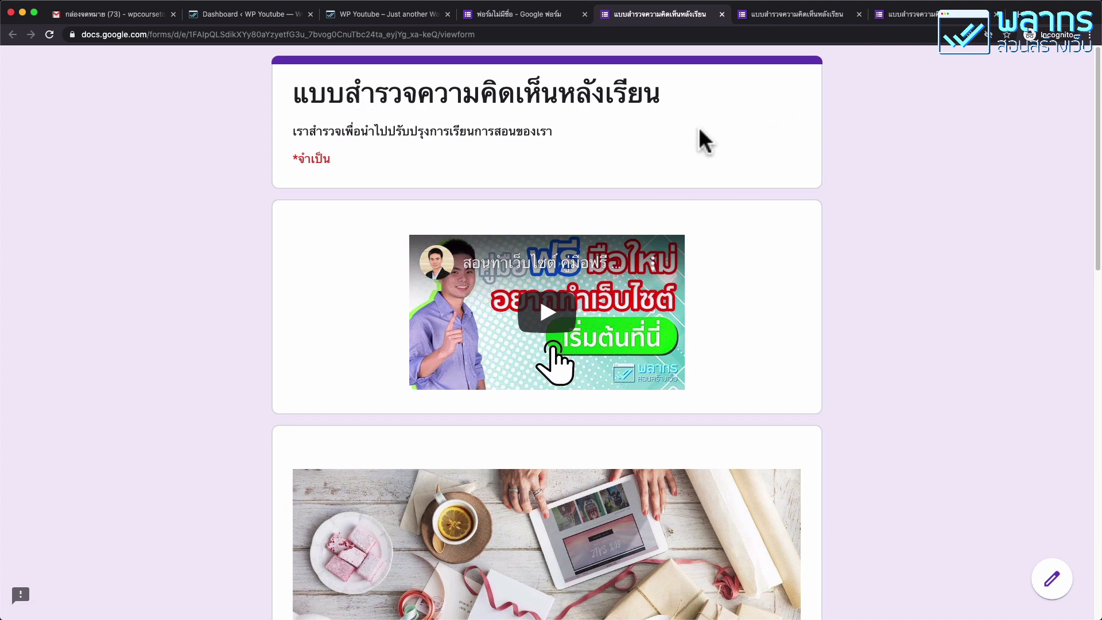
pyautogui.scroll(-15, 788, 242)
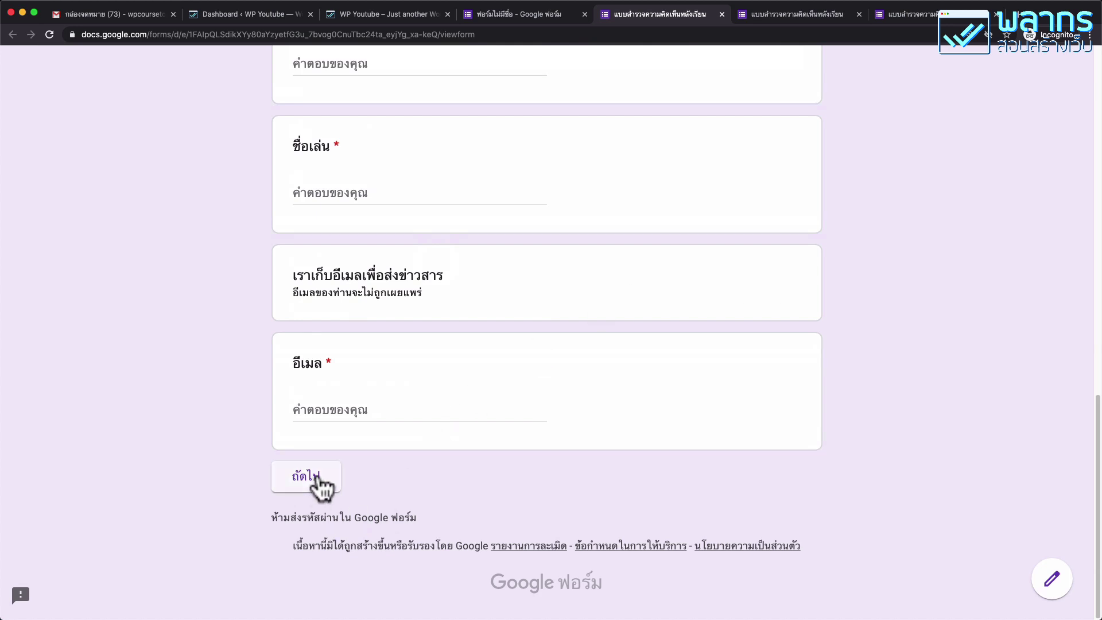
pyautogui.scroll(3, 453, 167)
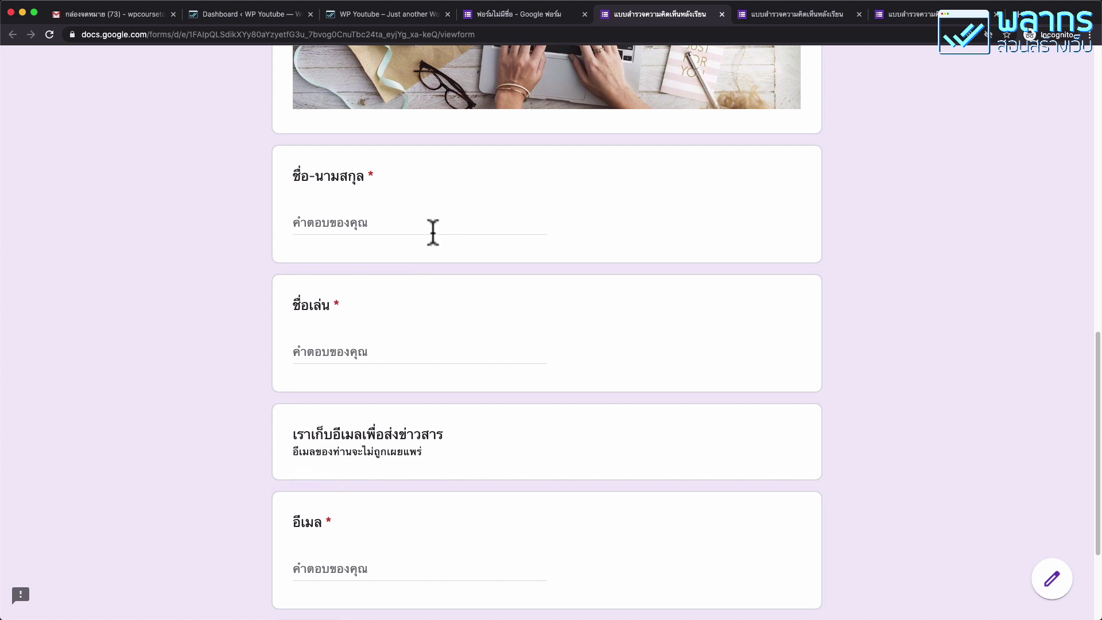
pyautogui.scroll(-3, 454, 373)
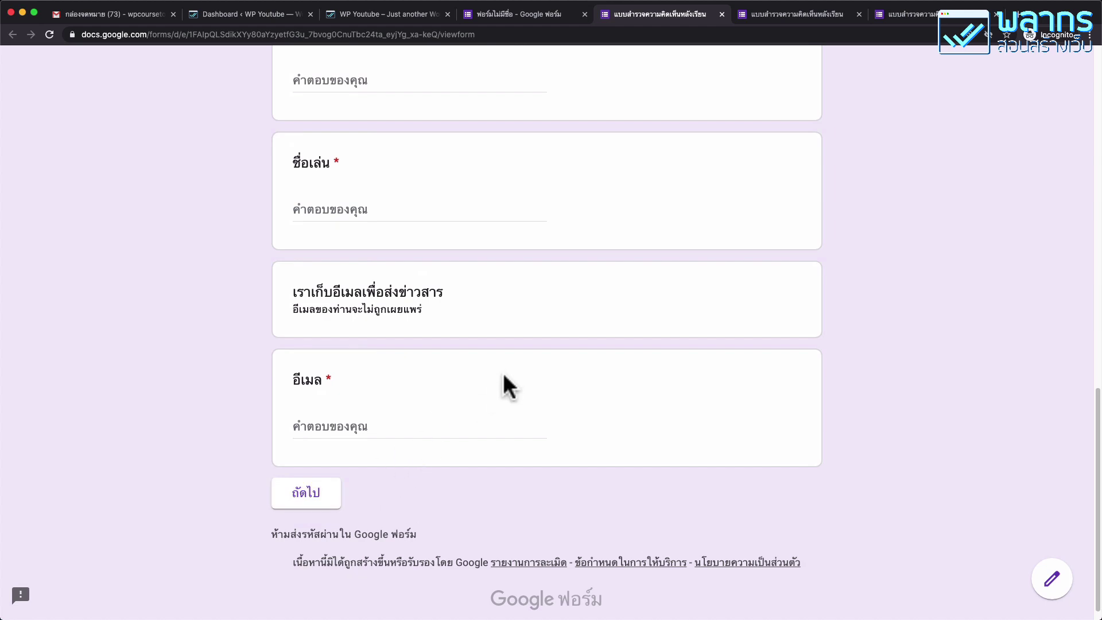
# Fill in the preview's first page with "test" for name and nickname plus a test e-mail address, and continue to page two.
pyautogui.scroll(15, 503, 374)
pyautogui.scroll(-10, 494, 356)
pyautogui.click(323, 195)
pyautogui.write('test')
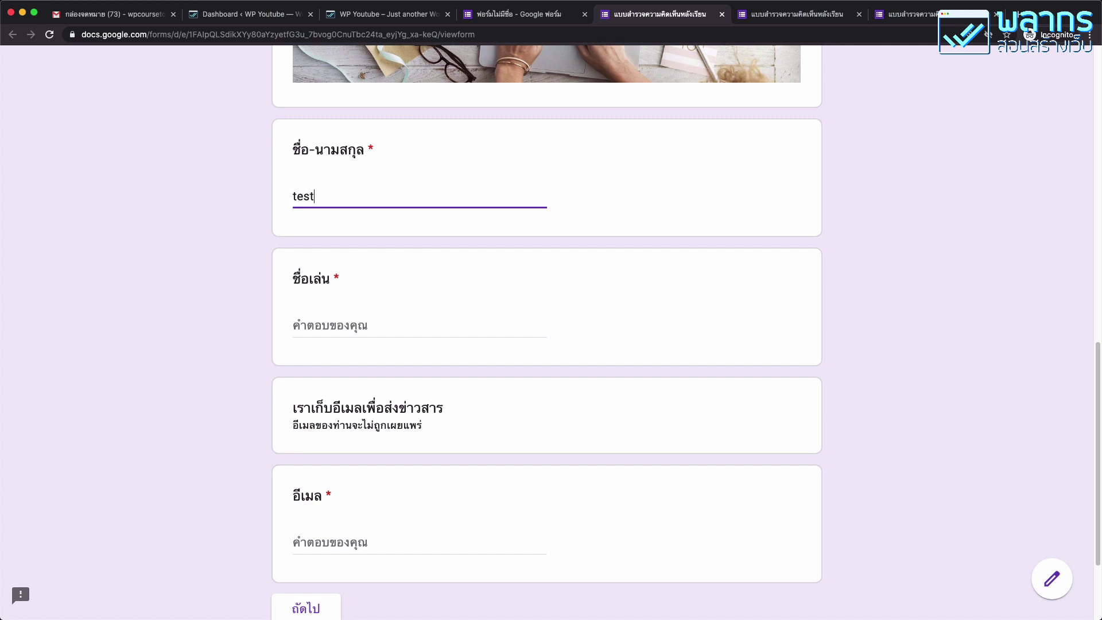
pyautogui.press('Tab')
pyautogui.write('test')
pyautogui.scroll(-2, 409, 259)
pyautogui.click(364, 410)
pyautogui.write('test@email.com')
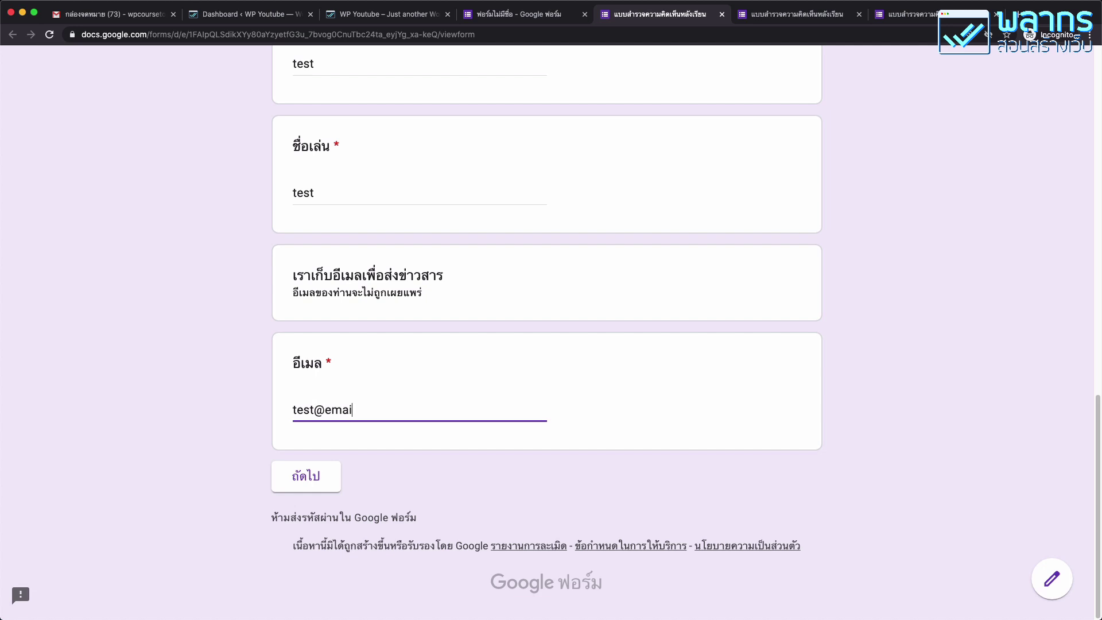
pyautogui.click(322, 487)
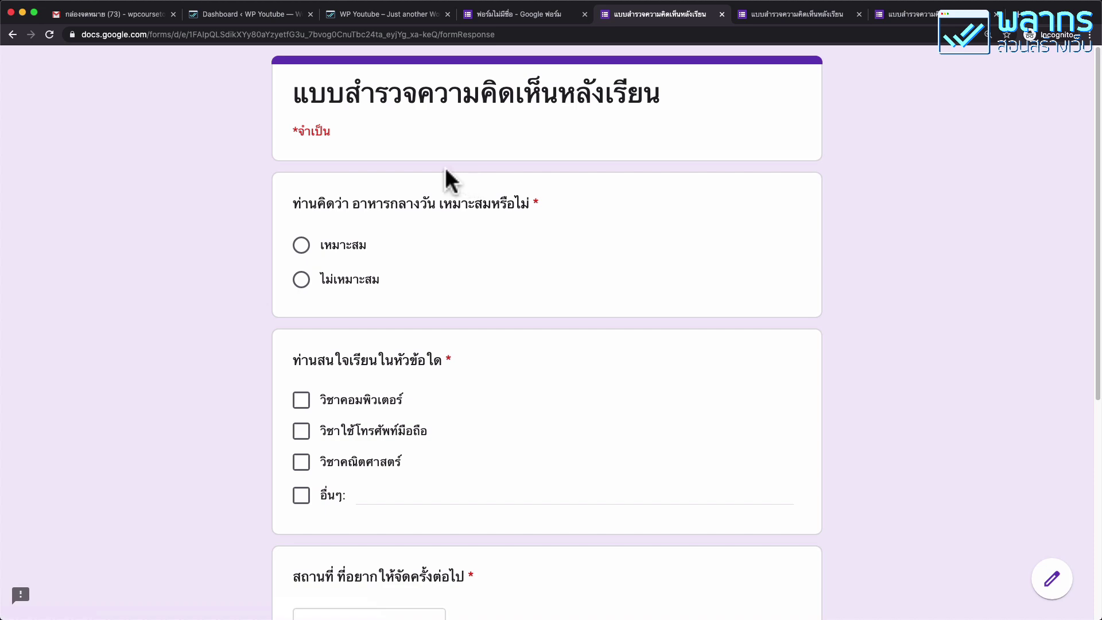
# Examine the questions and closing controls on the preview's second page, and go back to the first page.
pyautogui.scroll(-6, 500, 215)
pyautogui.scroll(6, 500, 215)
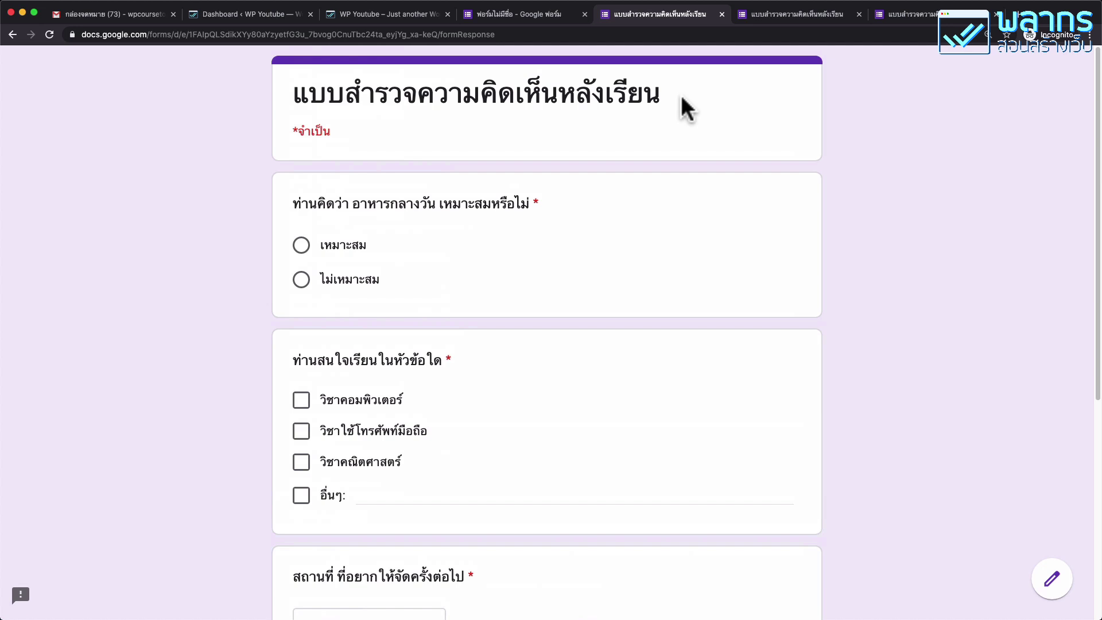
pyautogui.scroll(-6, 659, 181)
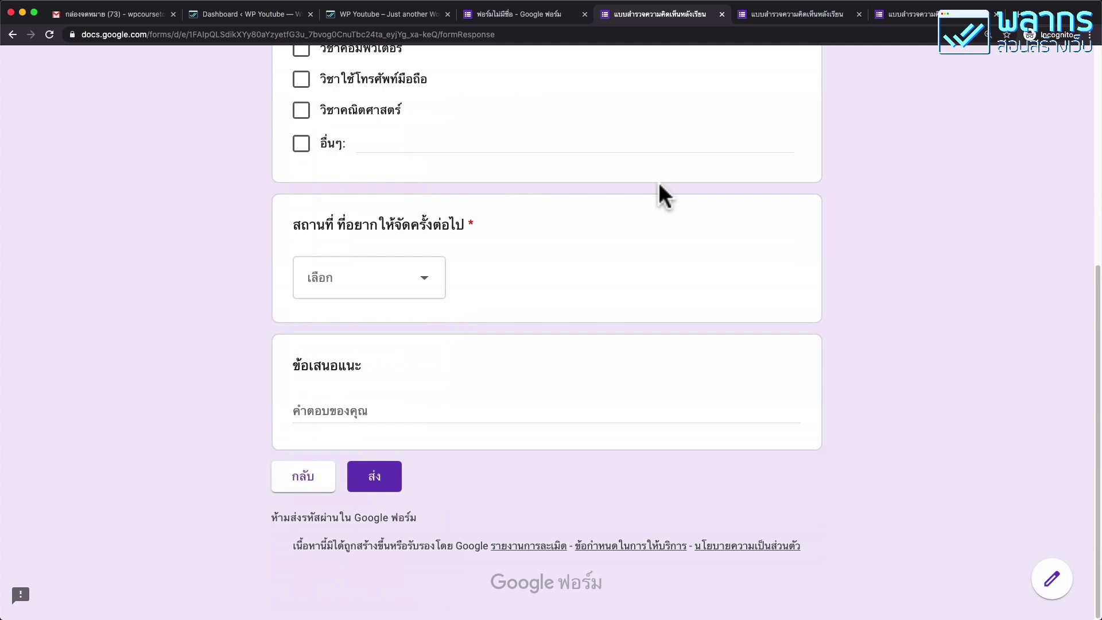
pyautogui.click(305, 477)
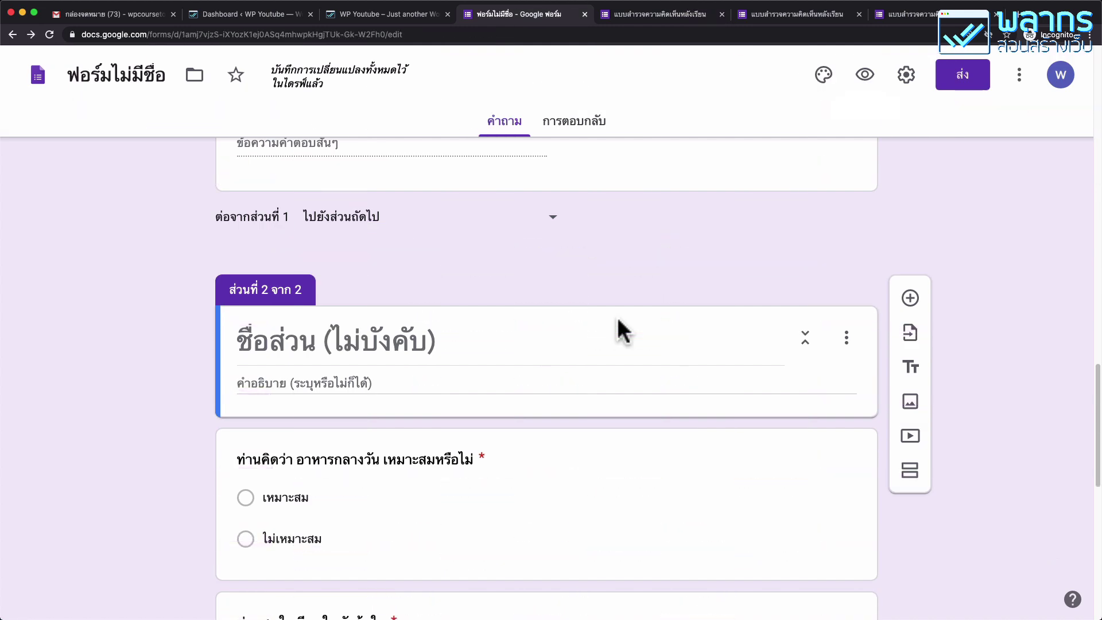
# In the form editor, add another section directly after the question "ท่านคิดว่า อาหารกลางวัน เหมาะสมหรือไม่".
pyautogui.scroll(-5, 604, 363)
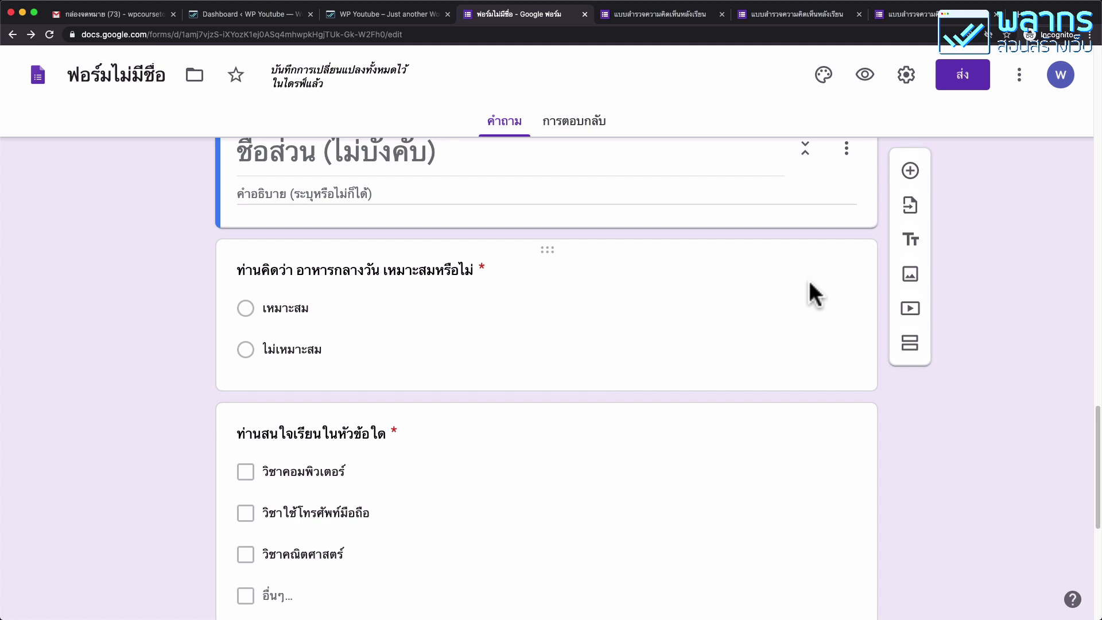
pyautogui.click(586, 394)
pyautogui.click(743, 288)
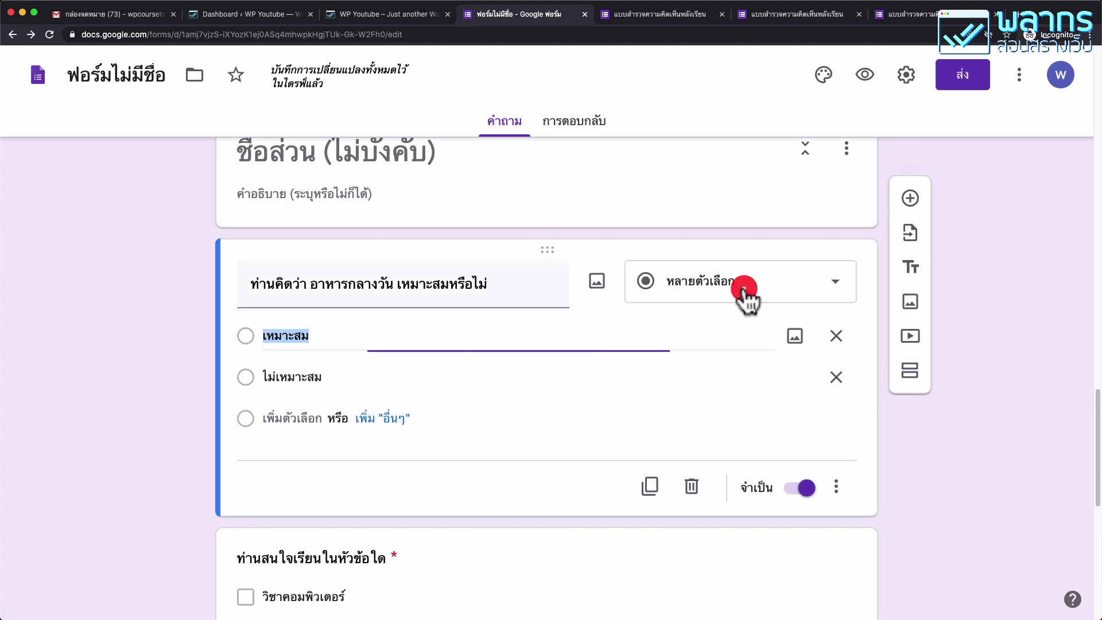
pyautogui.click(910, 436)
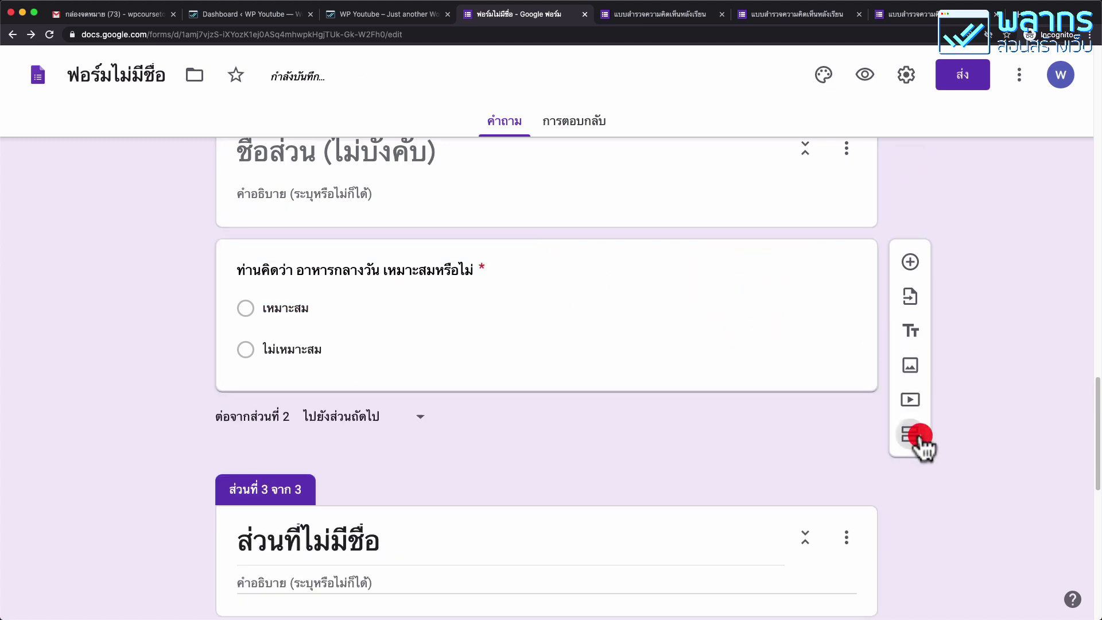
# Set the title of section 3 to "หน้า 3".
pyautogui.scroll(-6, 644, 412)
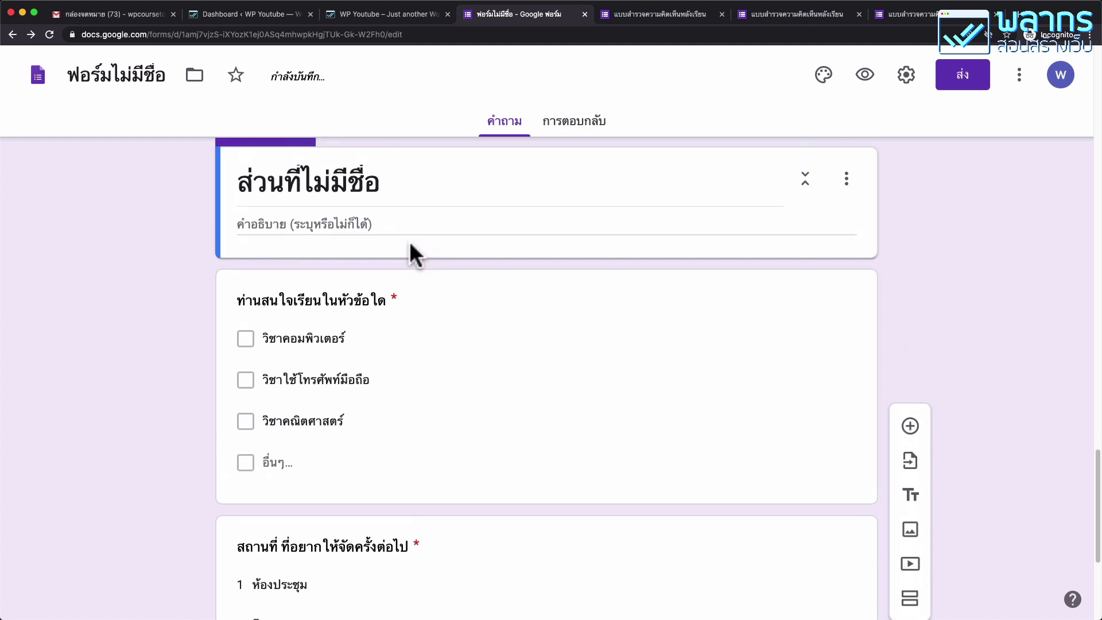
pyautogui.click(410, 181)
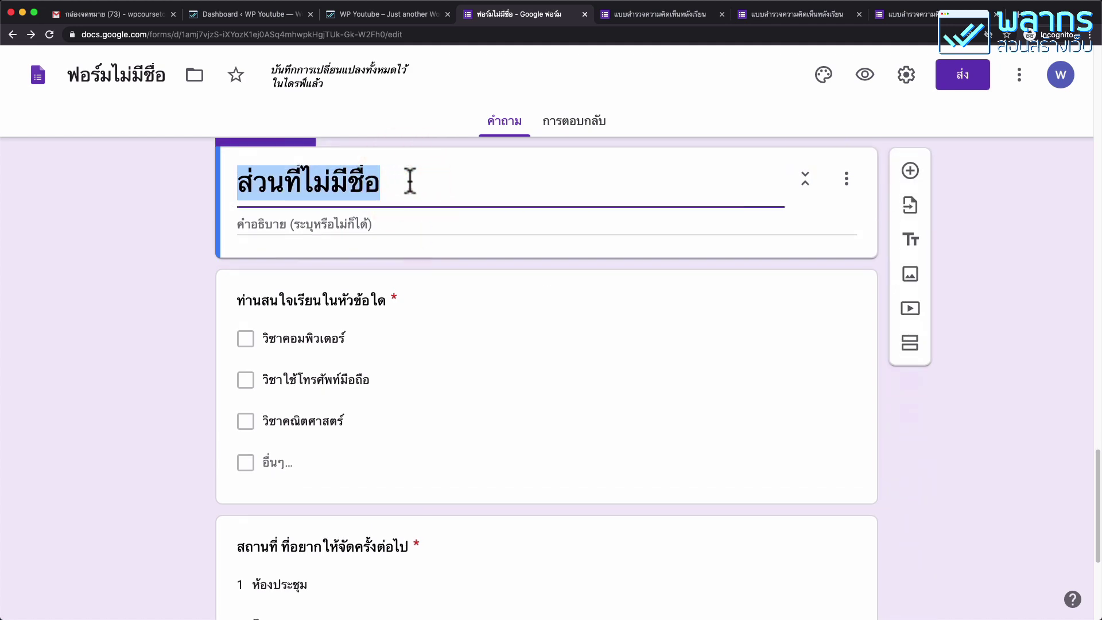
pyautogui.write('sohk')
pyautogui.press('BackSpace')
pyautogui.press('BackSpace')
pyautogui.press('BackSpace')
pyautogui.write('น้า 3')
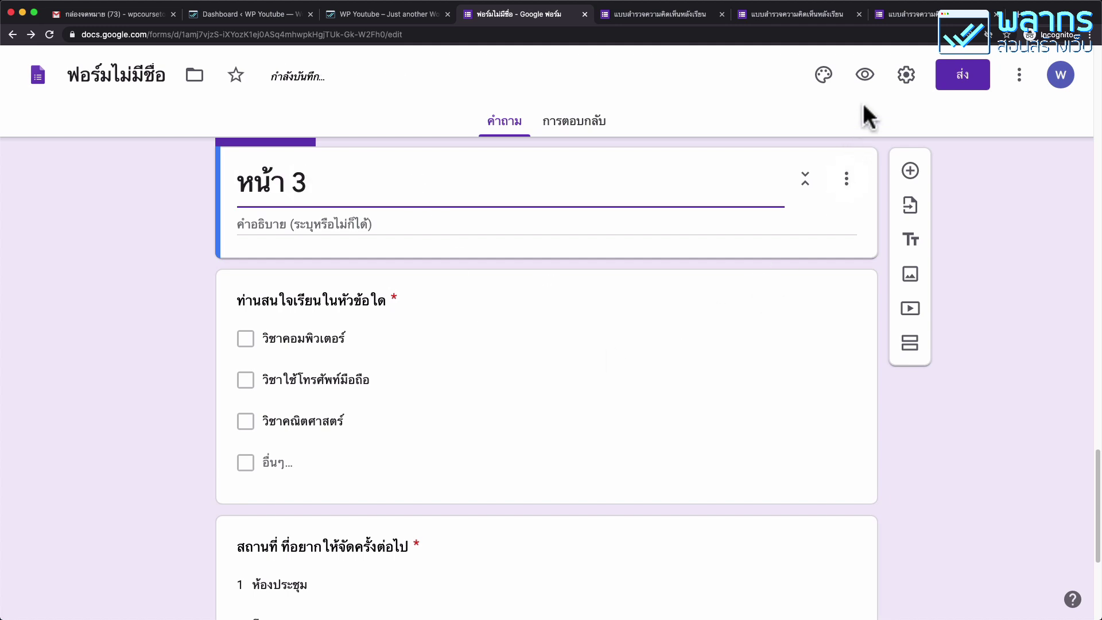
# Open a fresh preview of the three-section form and close two outdated preview tabs, keeping the oldest one open.
pyautogui.click(867, 71)
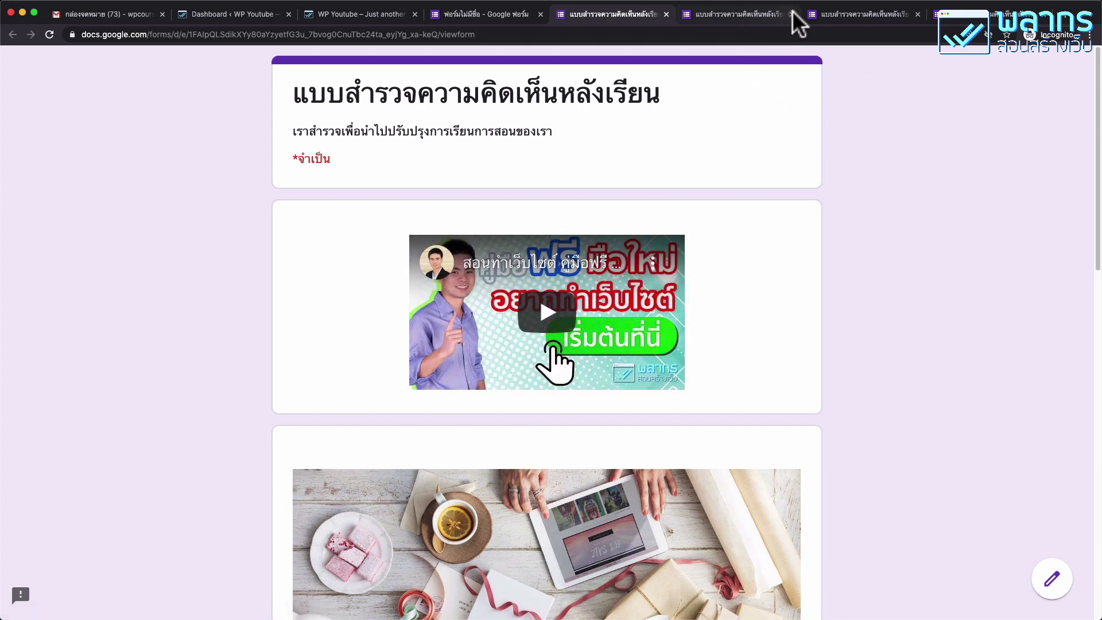
pyautogui.click(792, 13)
pyautogui.click(792, 14)
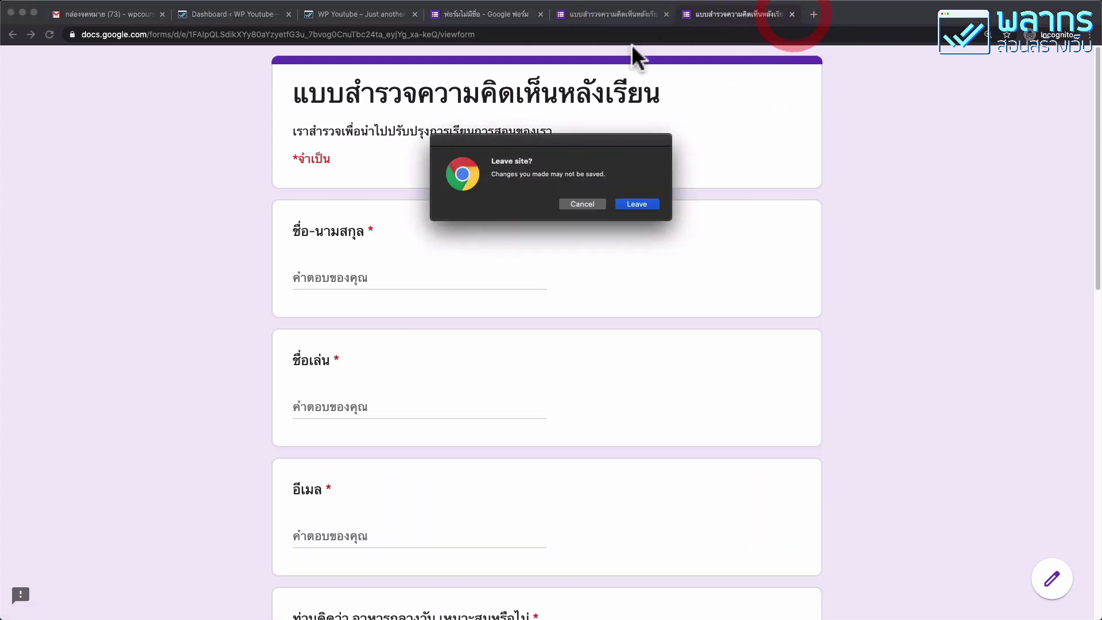
pyautogui.click(582, 204)
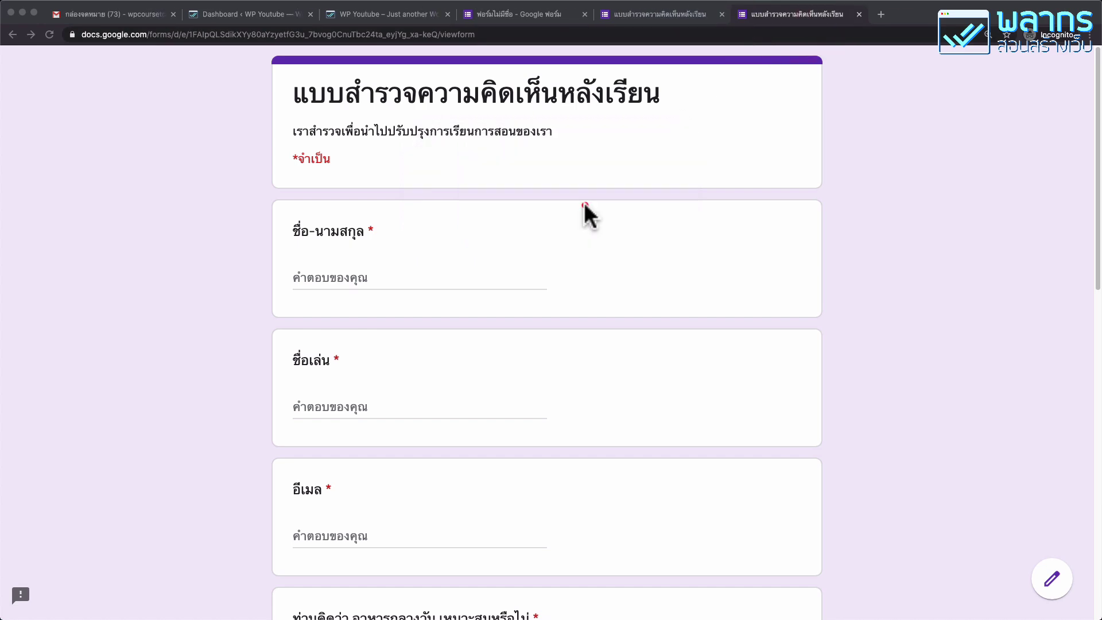
pyautogui.click(656, 16)
# Answer the fresh preview's first page with "test" for full name and nickname, and enter a test e-mail address.
pyautogui.scroll(-8, 749, 261)
pyautogui.scroll(-5, 749, 261)
pyautogui.click(322, 167)
pyautogui.write('test')
pyautogui.click(322, 297)
pyautogui.write('test')
pyautogui.click(322, 513)
pyautogui.write('test@email.com')
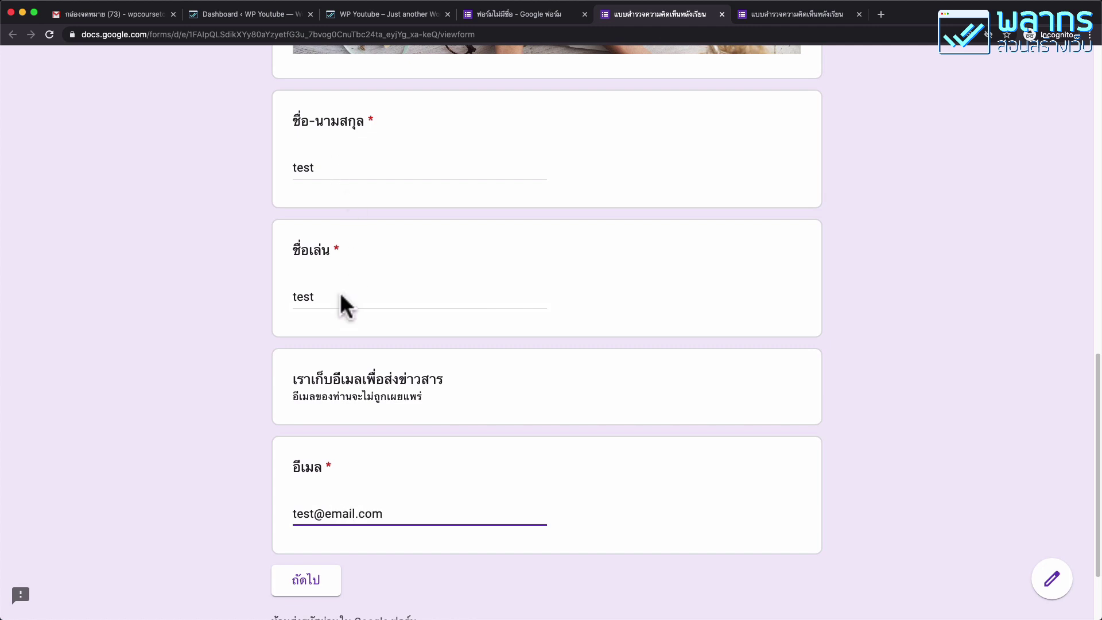
# Continue to the preview's second page, answer the lunch question with "เหมาะสม", and proceed to the third page.
pyautogui.click(312, 589)
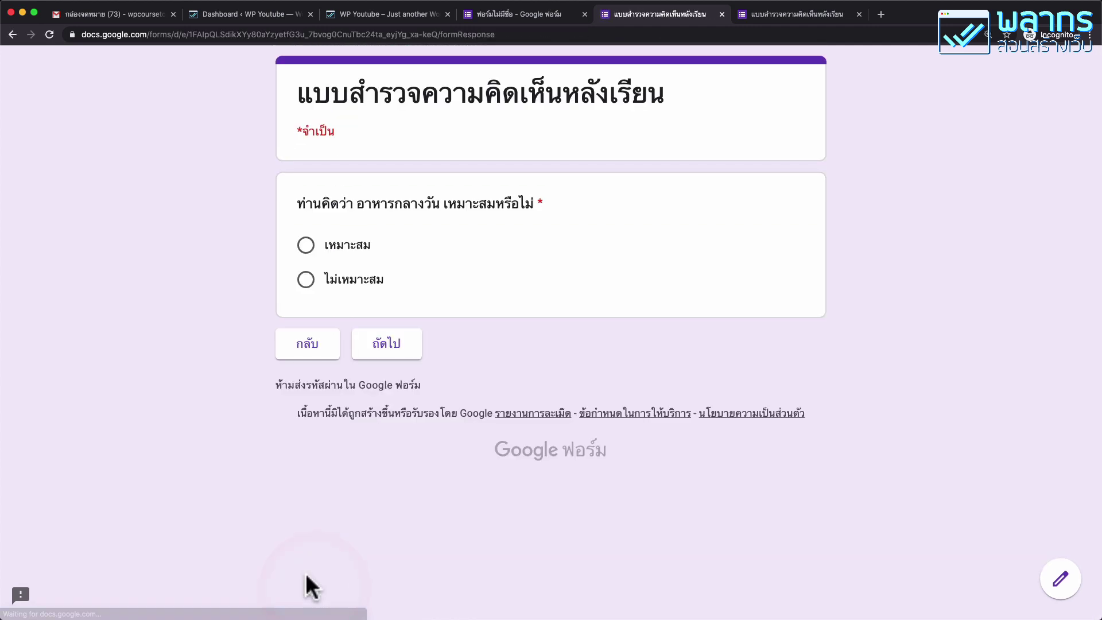
pyautogui.click(305, 246)
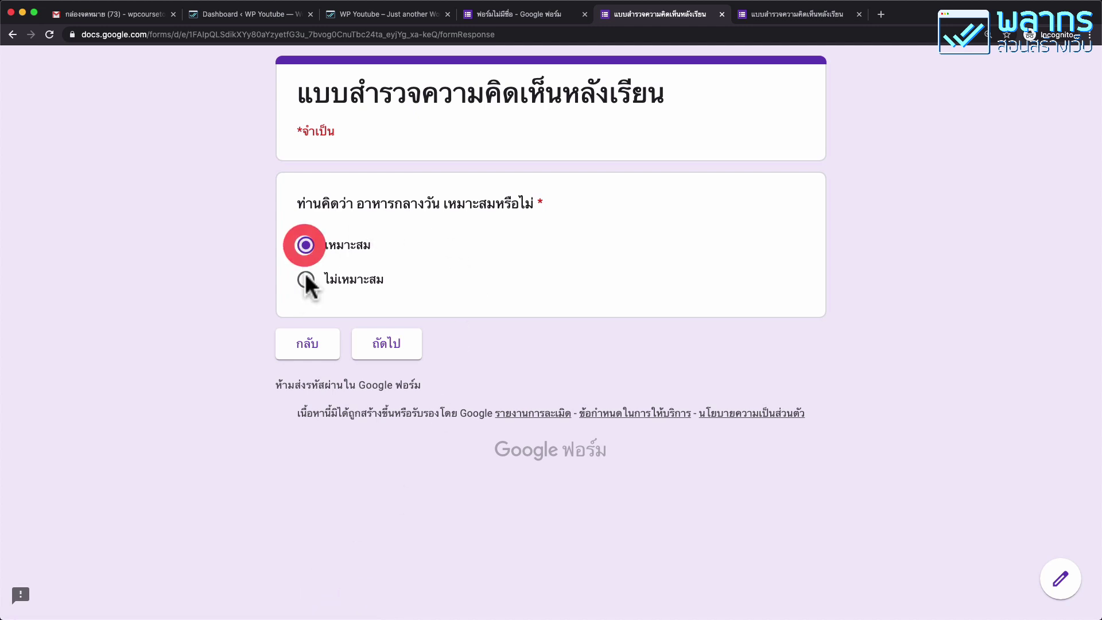
pyautogui.click(401, 347)
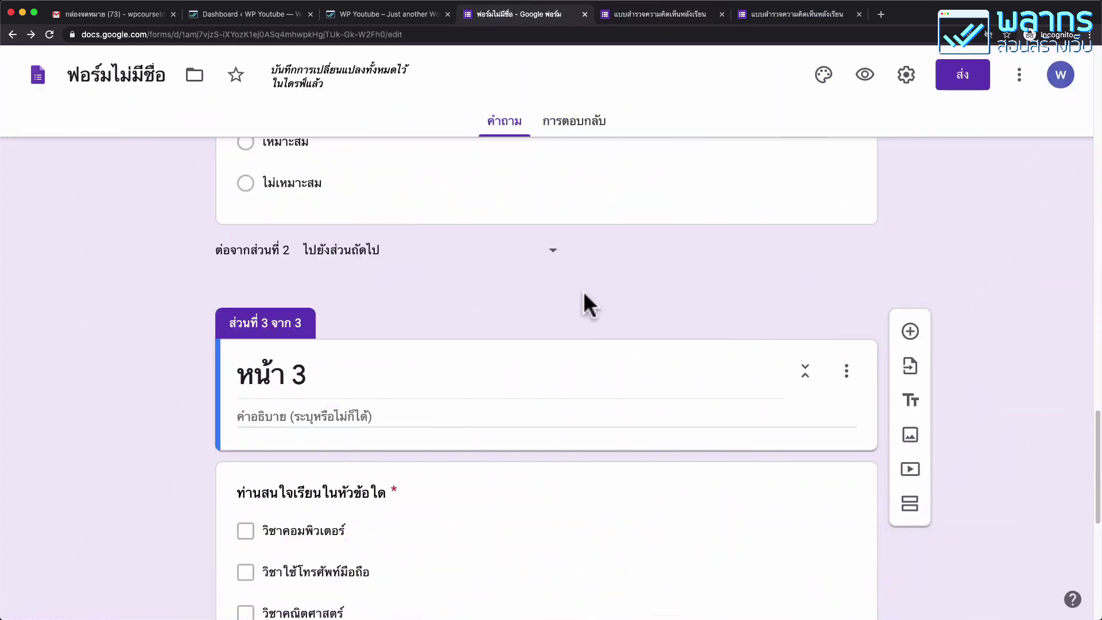
# Try deleting the section "หน้า 3" with its questions, and restore it.
pyautogui.scroll(-2, 582, 293)
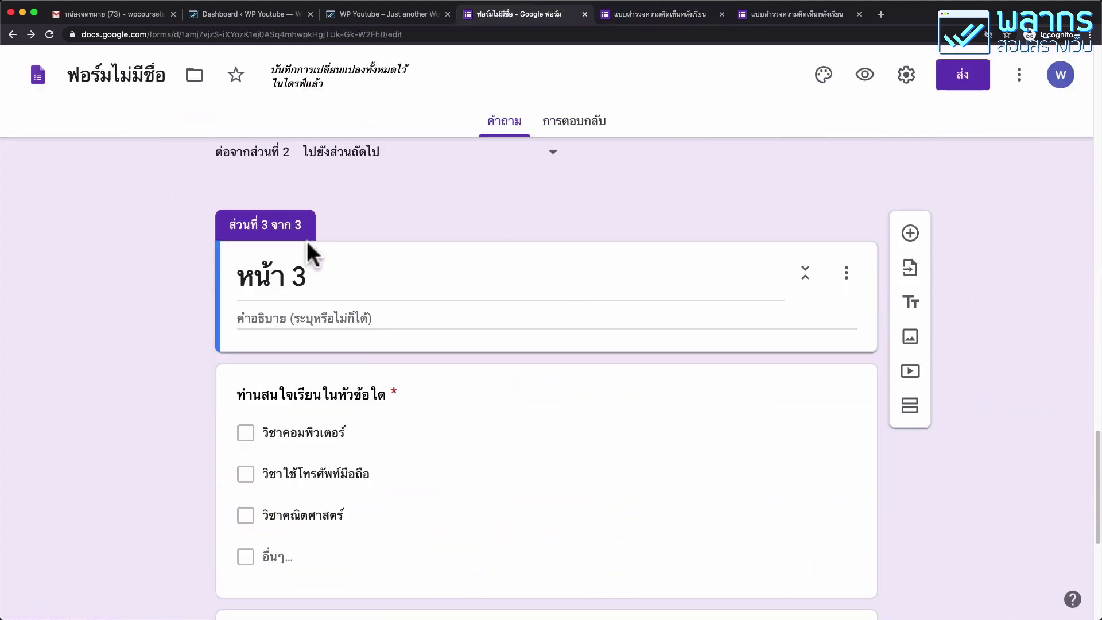
pyautogui.click(846, 274)
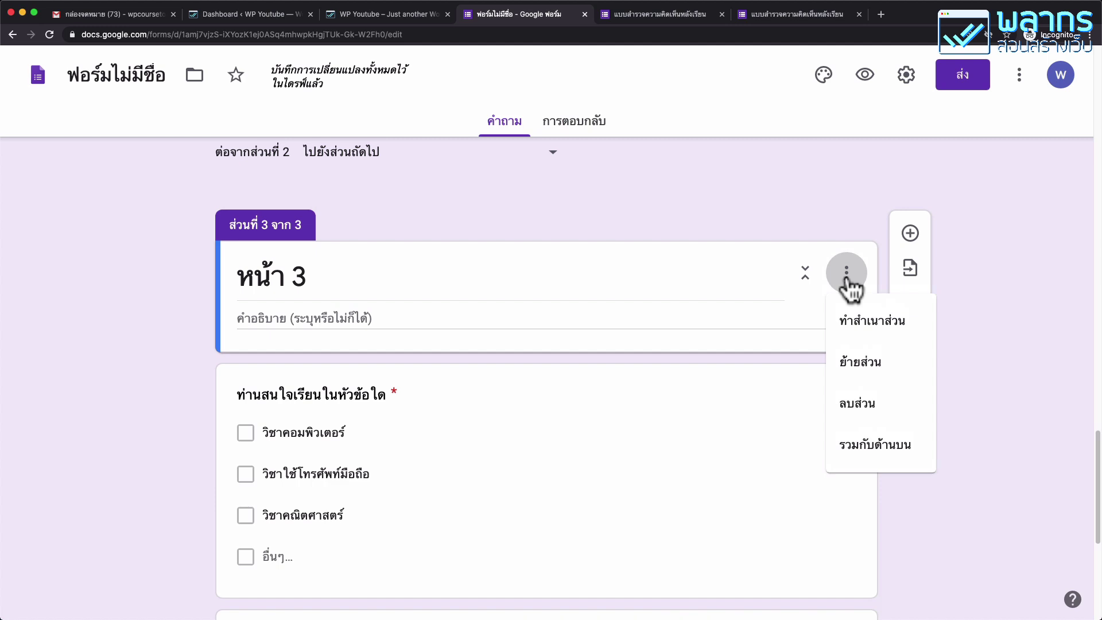
pyautogui.click(889, 407)
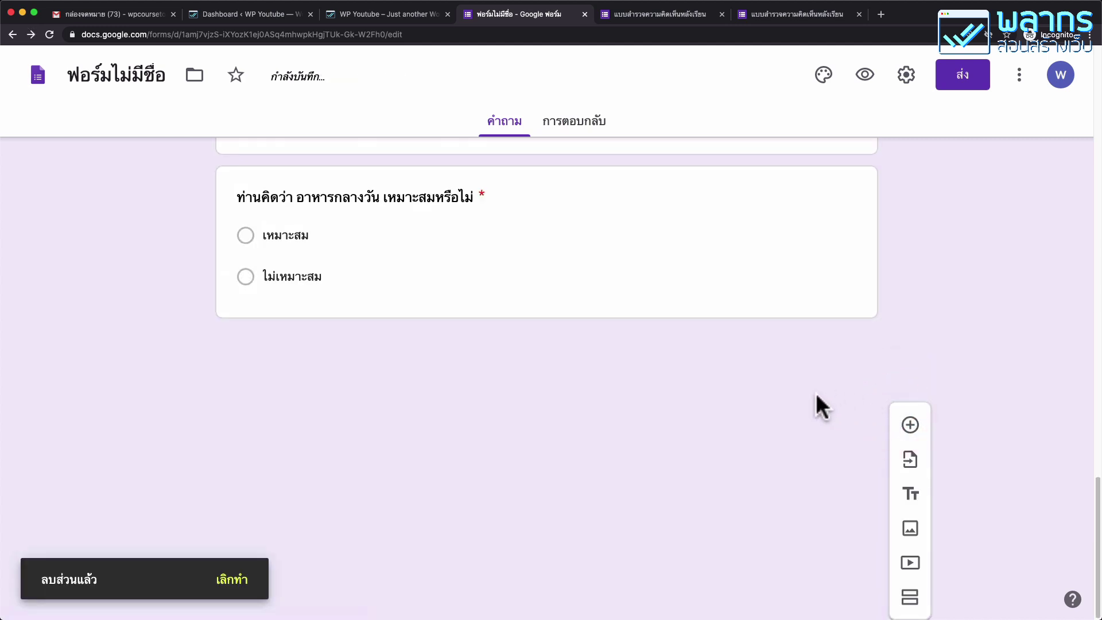
pyautogui.click(242, 579)
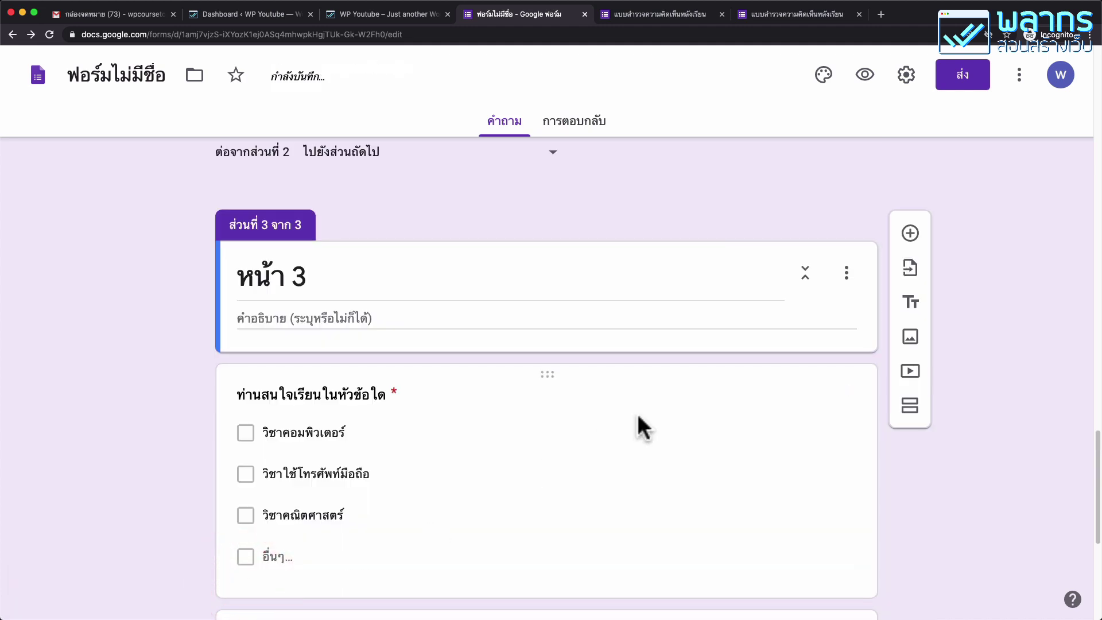
# Reorder the sections so that "หน้า 3" sits second, ahead of the untitled section, and check its questions there.
pyautogui.click(847, 274)
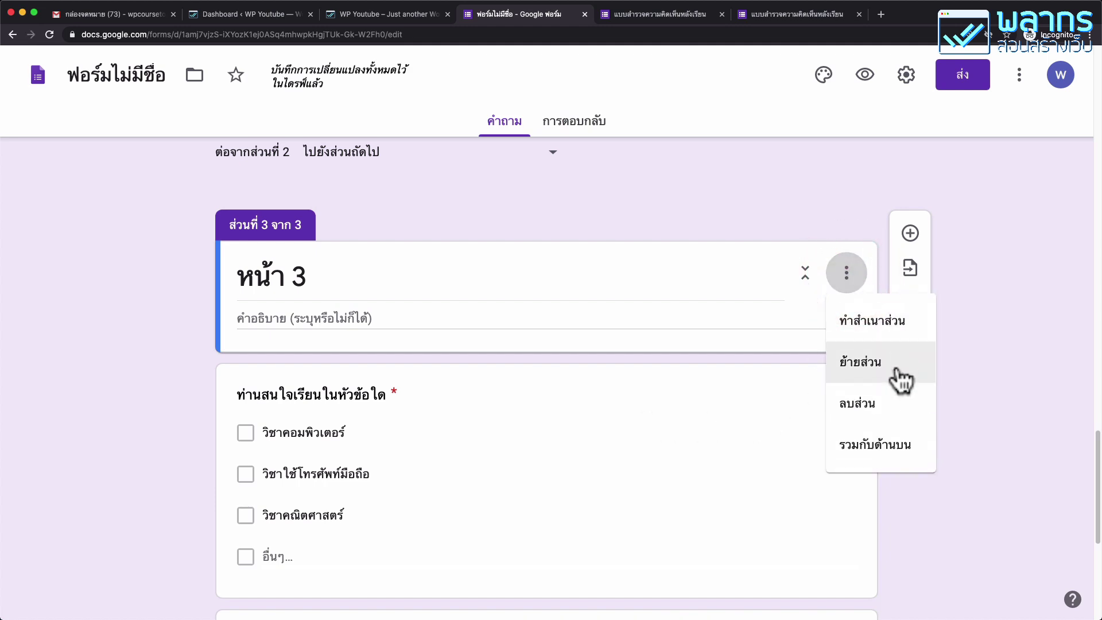
pyautogui.click(898, 375)
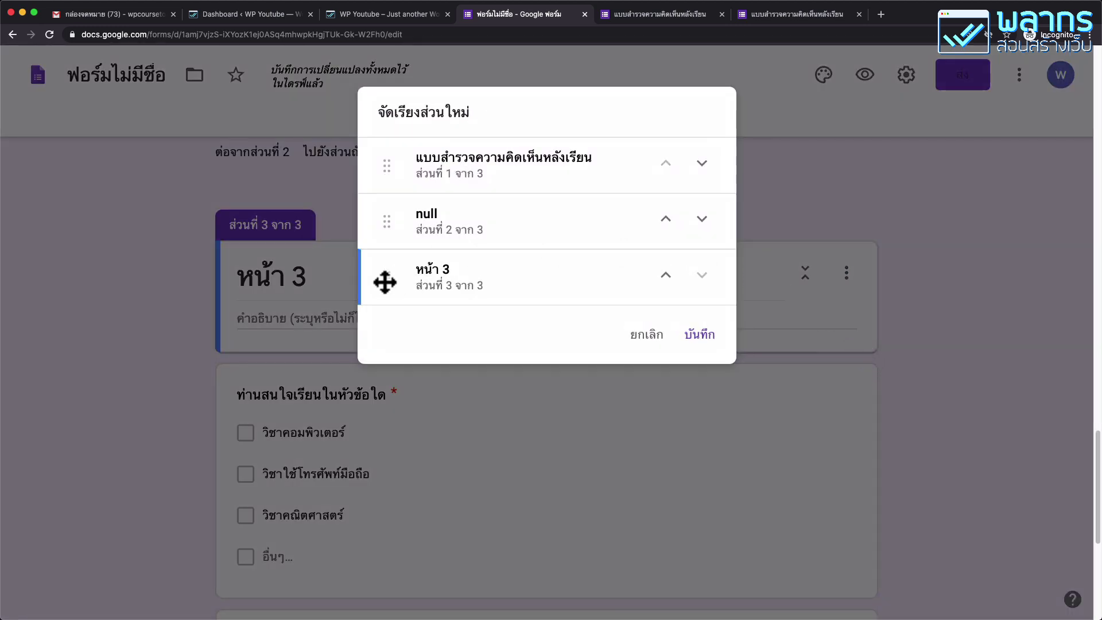
pyautogui.moveTo(385, 282); pyautogui.dragTo(401, 236)
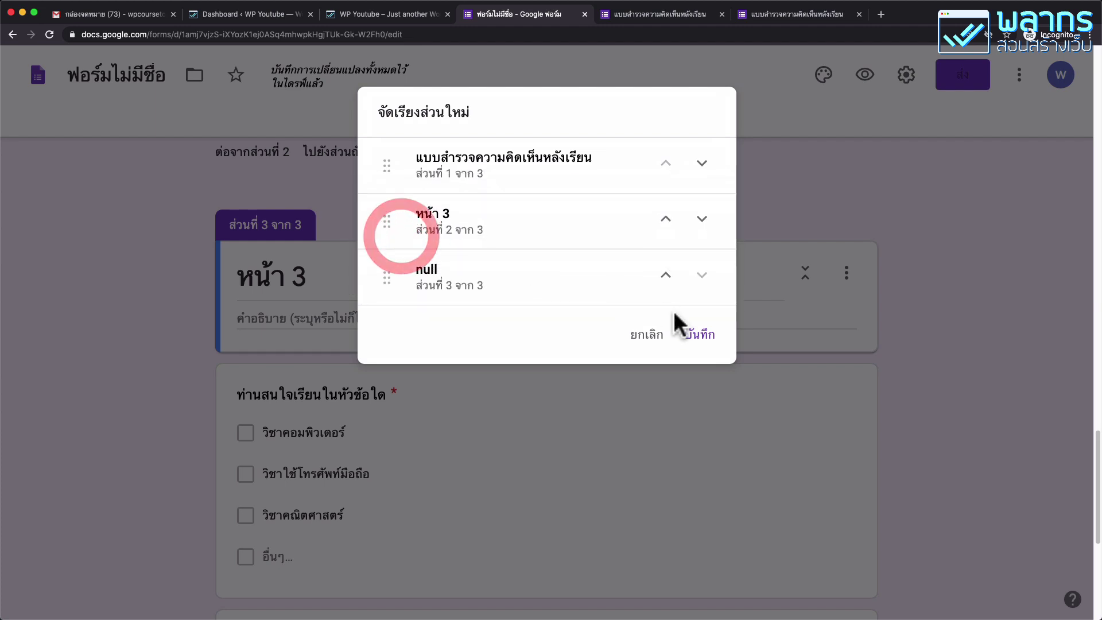
pyautogui.click(706, 338)
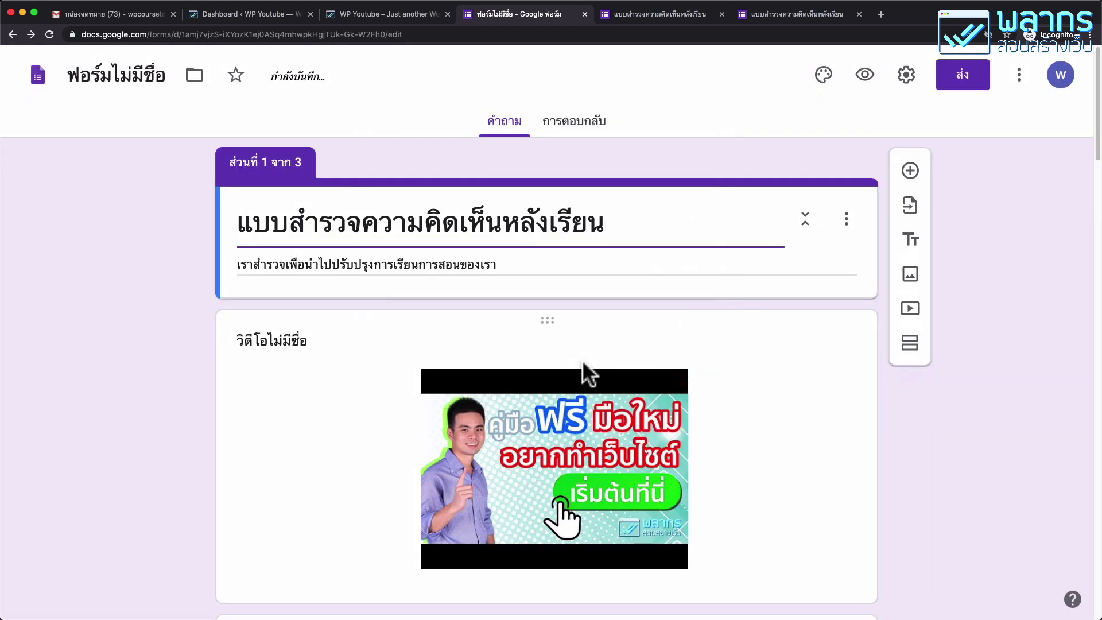
pyautogui.scroll(-15, 374, 313)
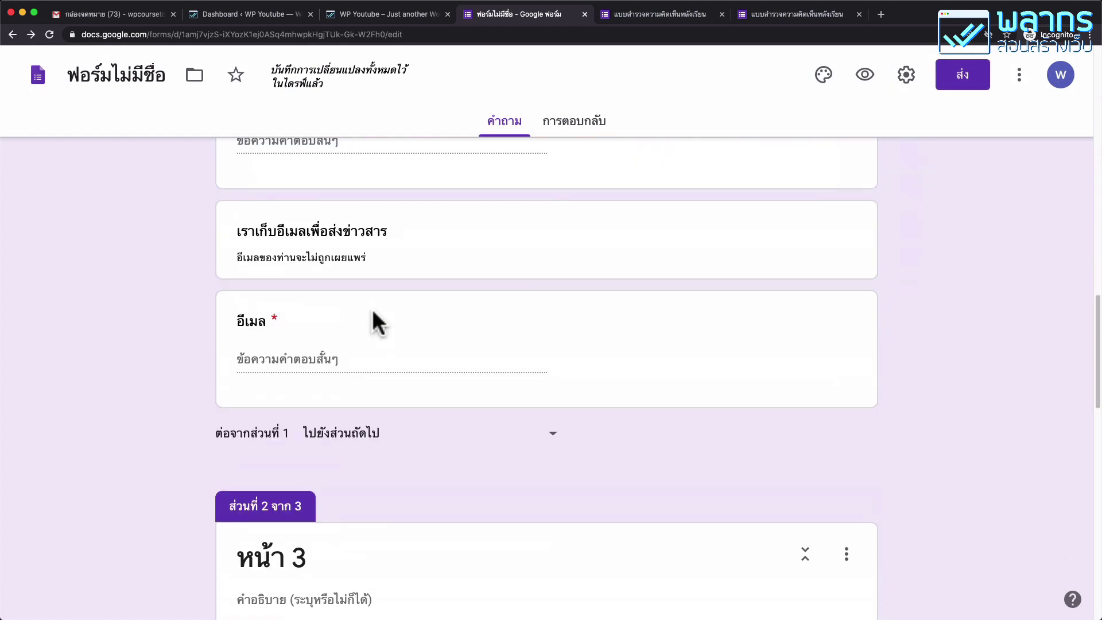
pyautogui.scroll(-3, 352, 321)
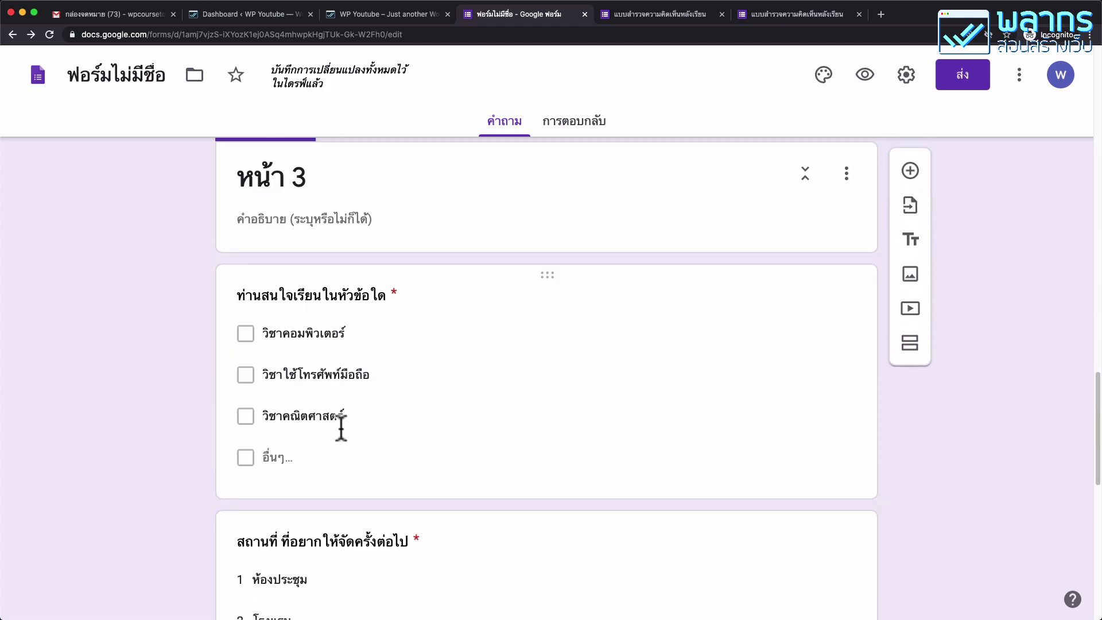
pyautogui.scroll(-3, 365, 397)
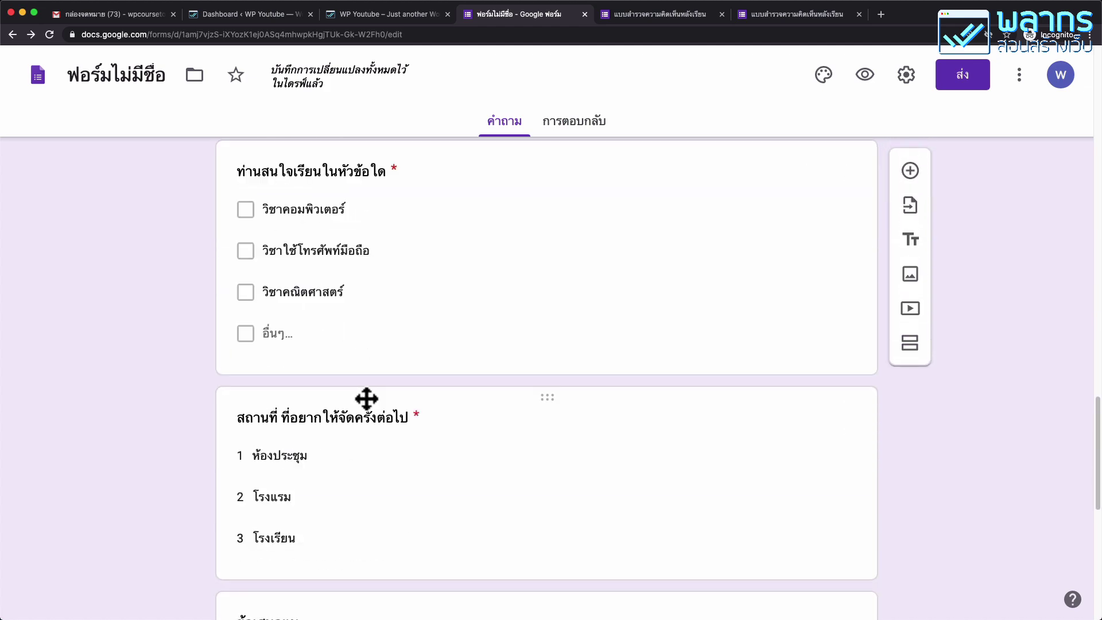
pyautogui.scroll(9, 365, 396)
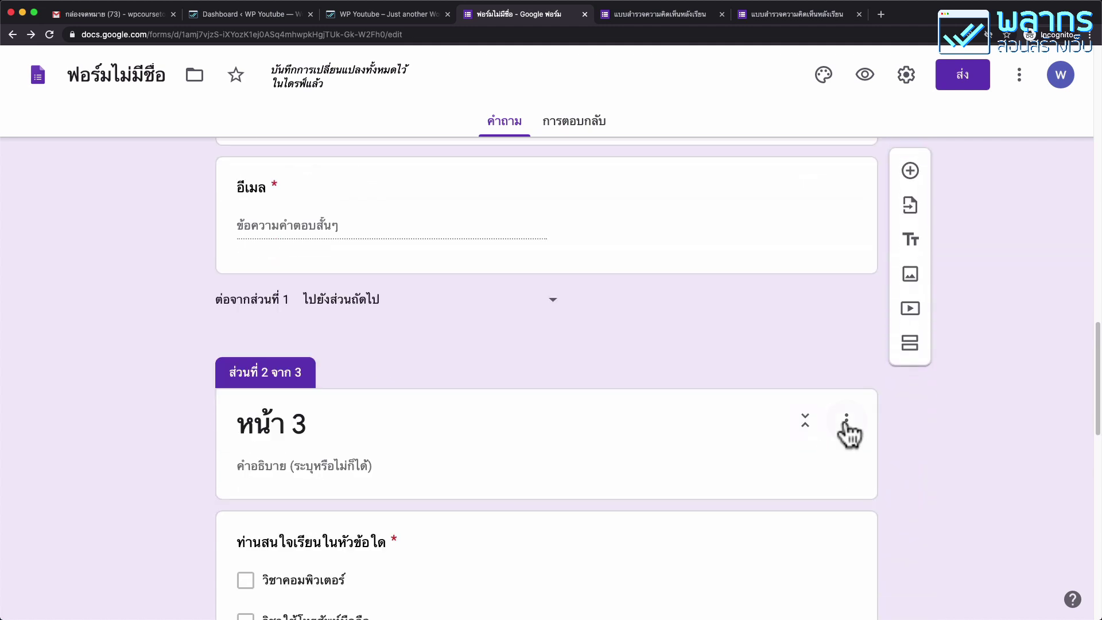
# Move the section "หน้า 3" back to third place, behind the untitled section, and save the order.
pyautogui.click(845, 425)
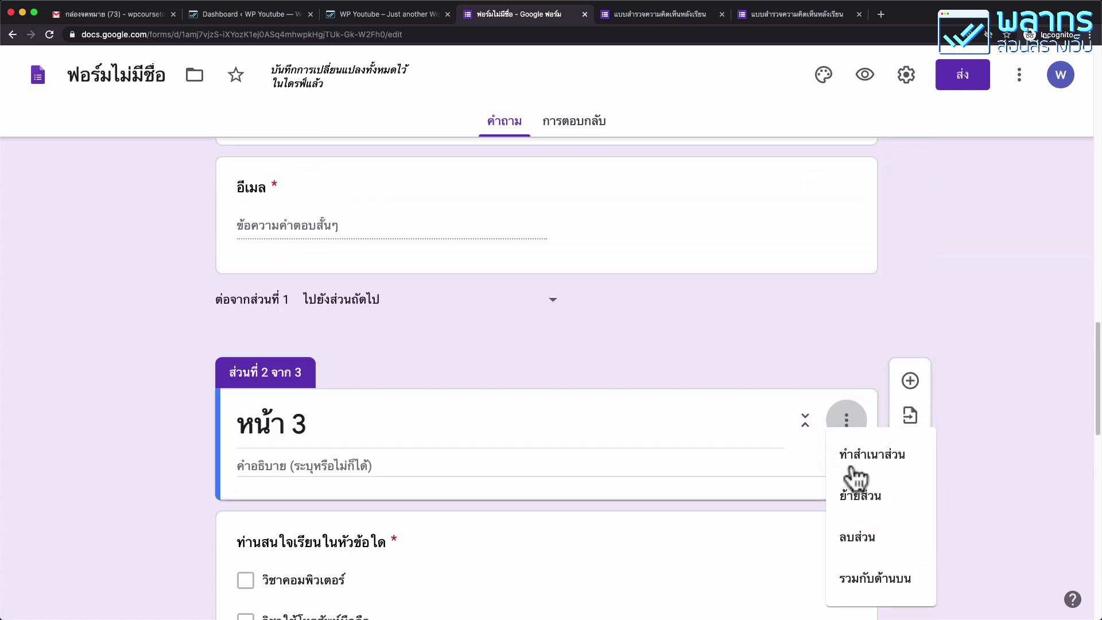
pyautogui.click(857, 494)
pyautogui.moveTo(386, 220); pyautogui.dragTo(399, 299)
pyautogui.click(709, 338)
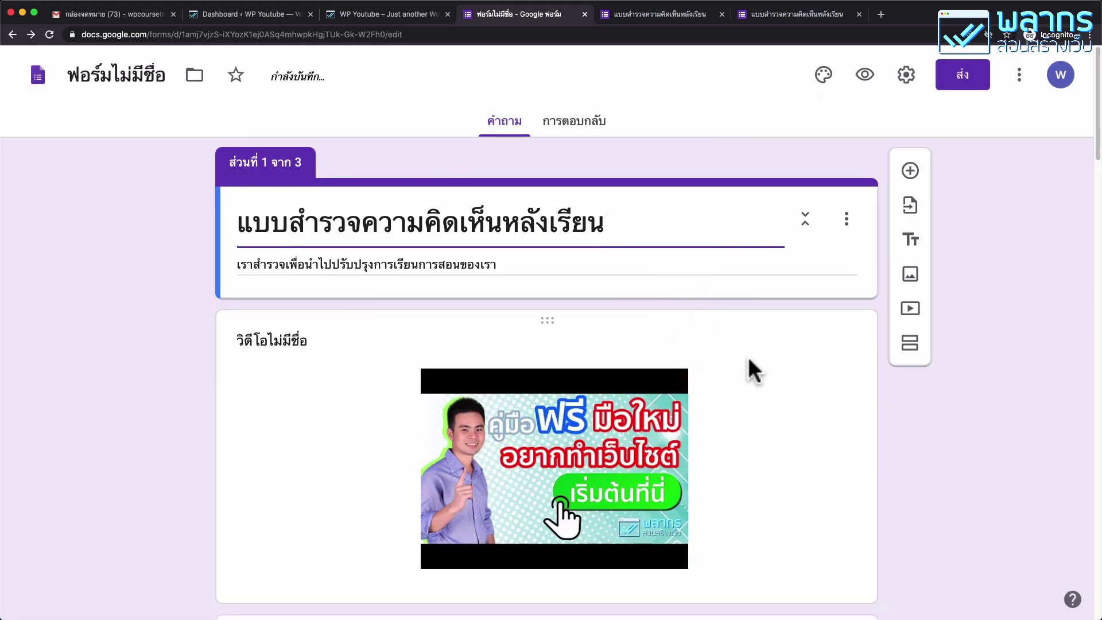
pyautogui.scroll(-15, 748, 356)
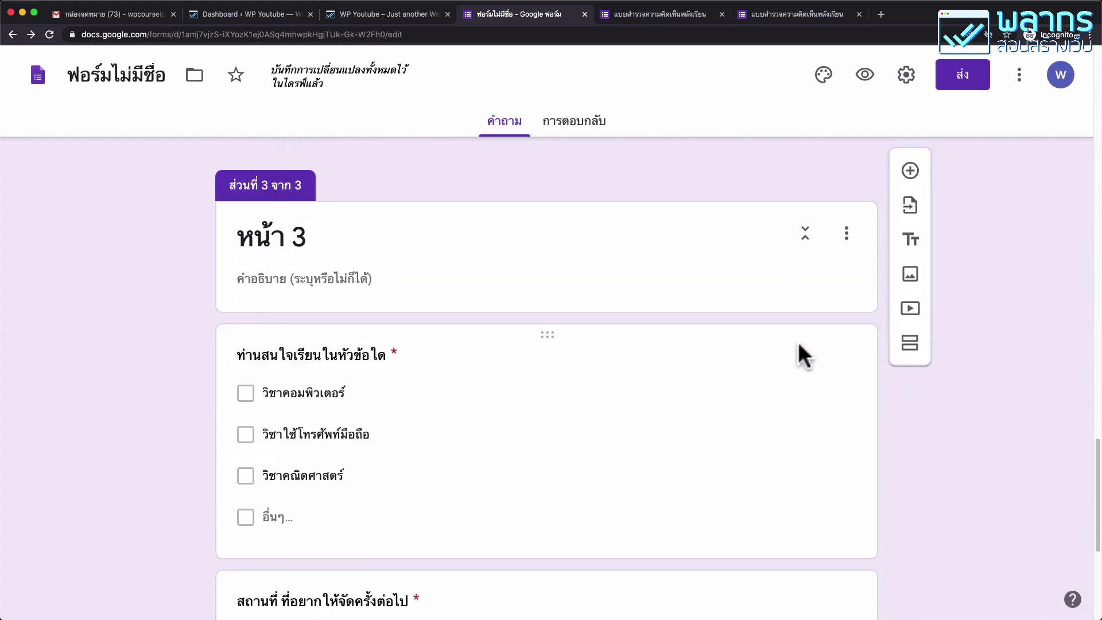
# Merge the section "หน้า 3" into the untitled section above, and merge that section into the first one.
pyautogui.click(848, 234)
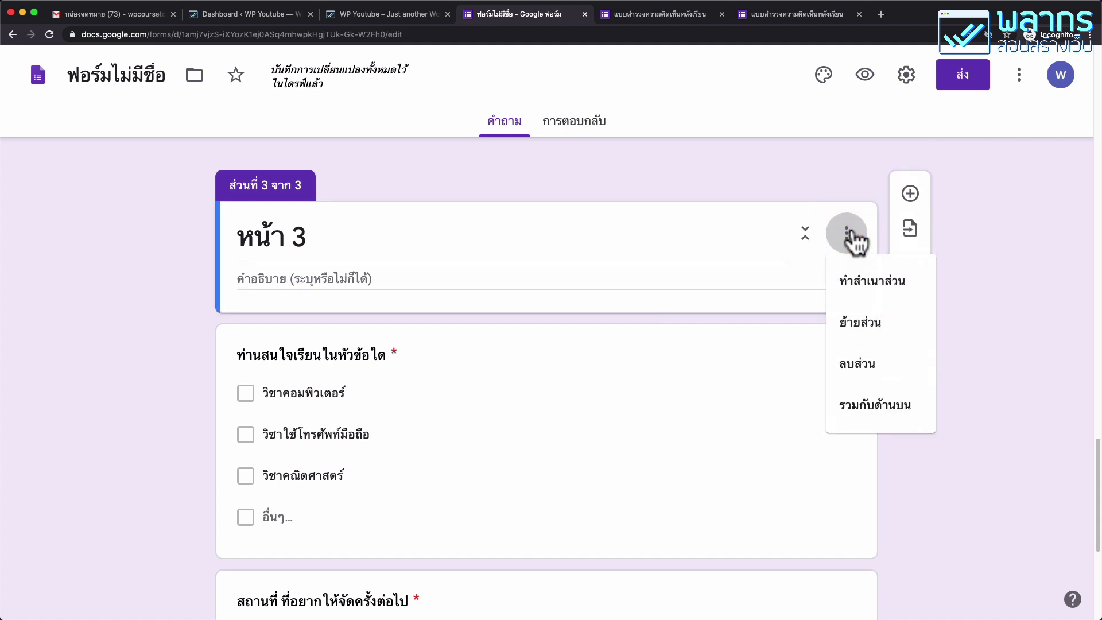
pyautogui.click(910, 417)
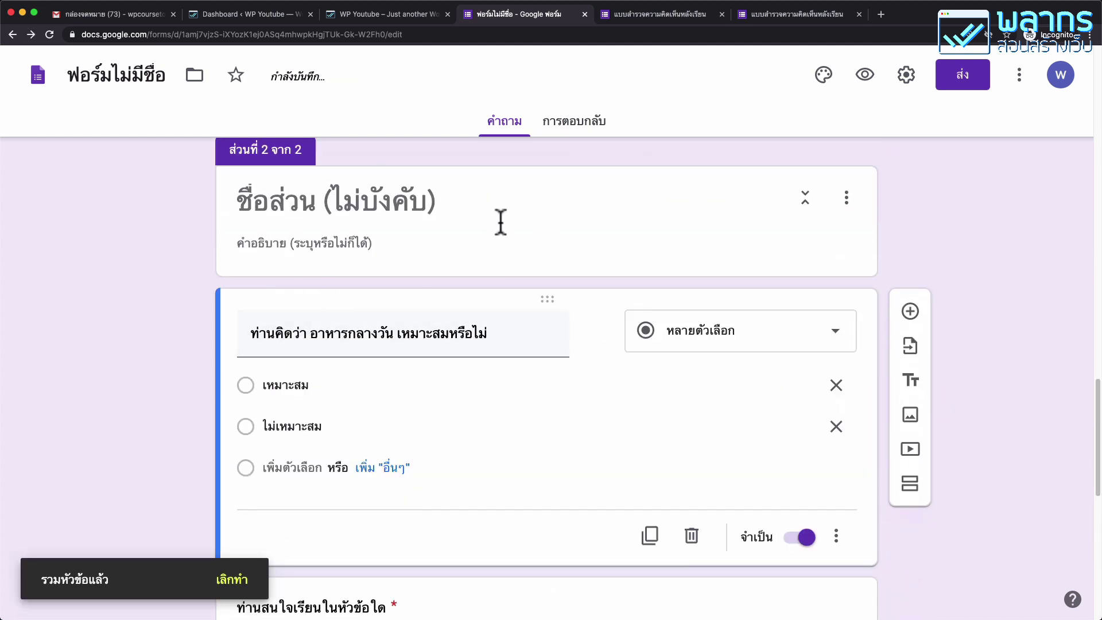
pyautogui.scroll(3, 501, 236)
pyautogui.scroll(-2, 499, 222)
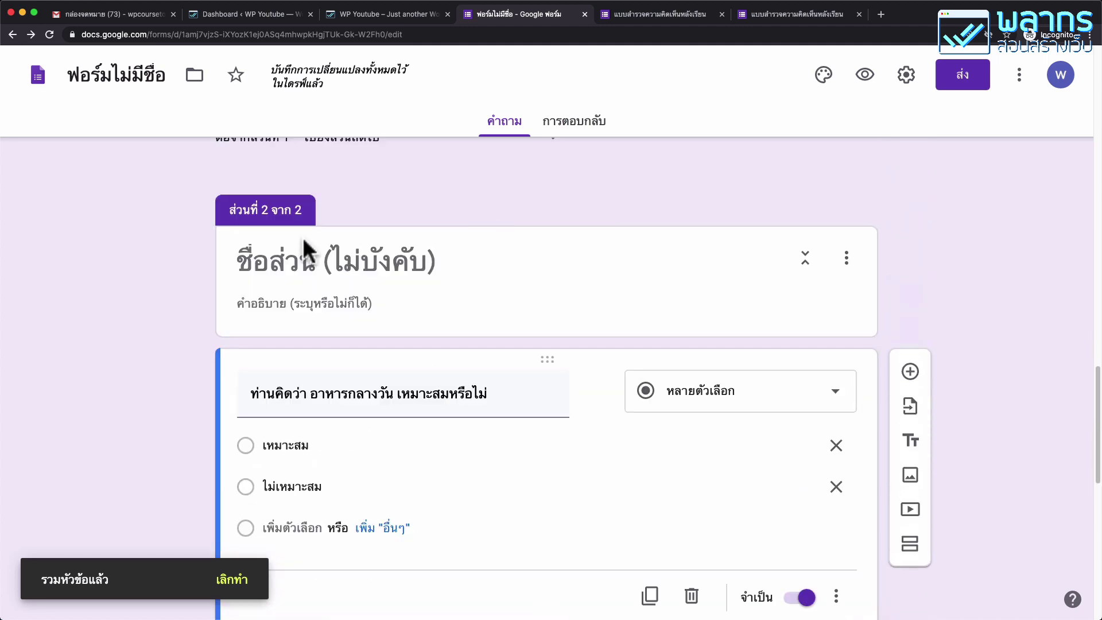
pyautogui.click(848, 265)
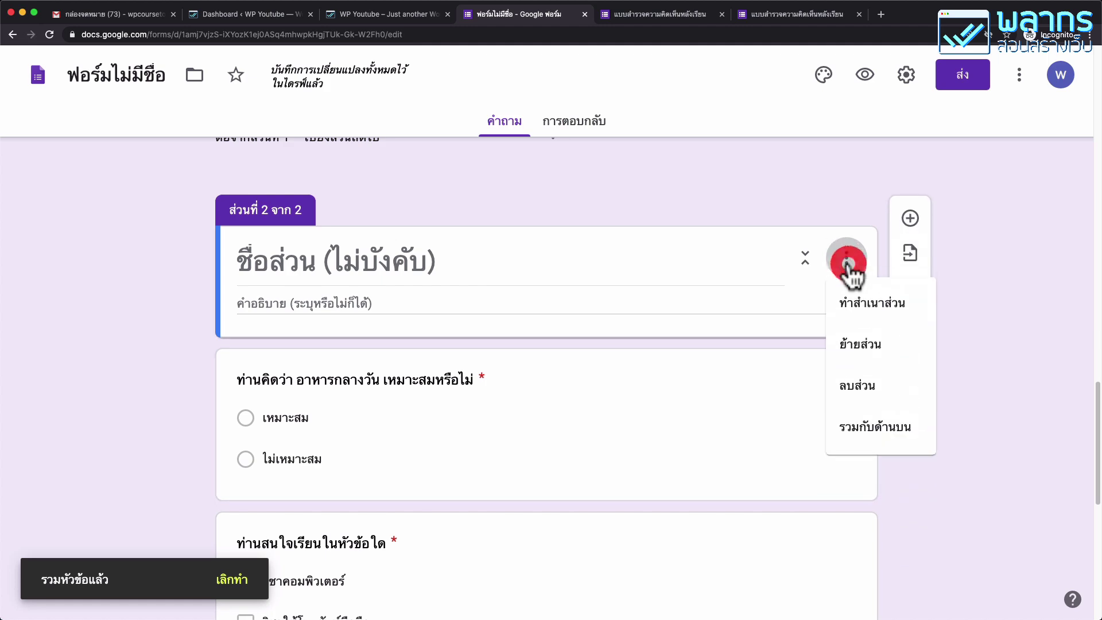
pyautogui.click(904, 436)
pyautogui.scroll(5, 652, 284)
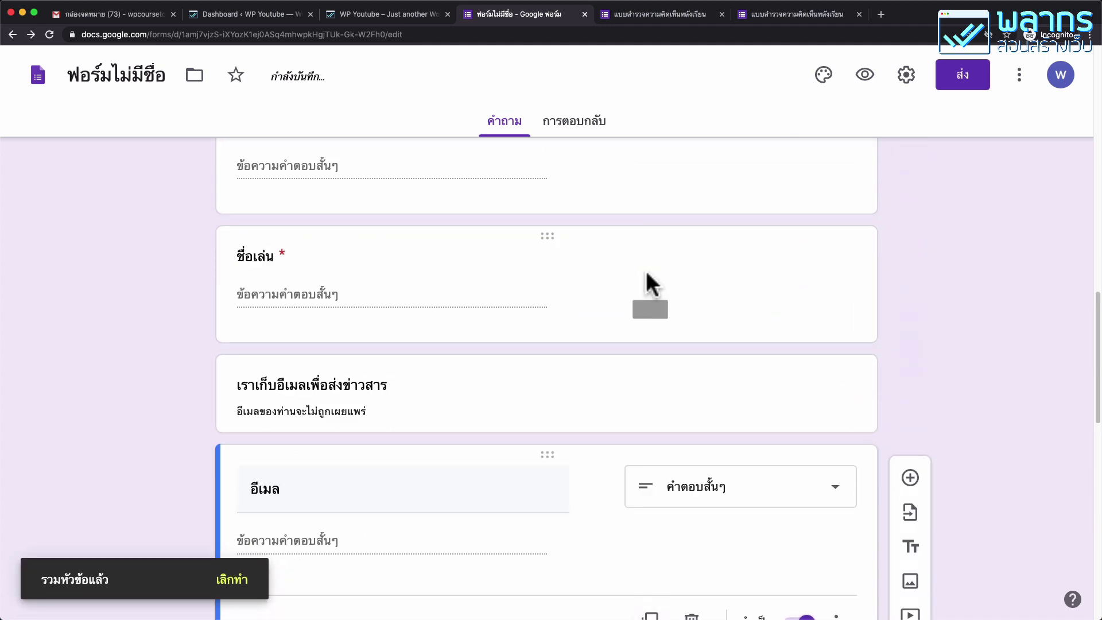
pyautogui.scroll(10, 645, 270)
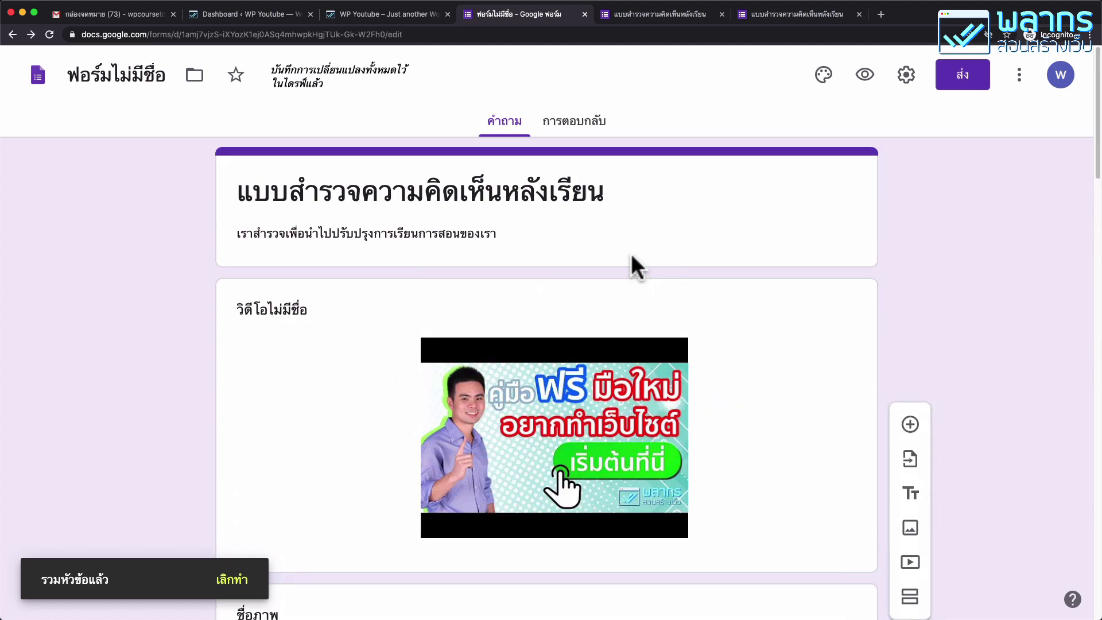
# Delete the video item and the computer image item below the form header.
pyautogui.scroll(-2, 730, 305)
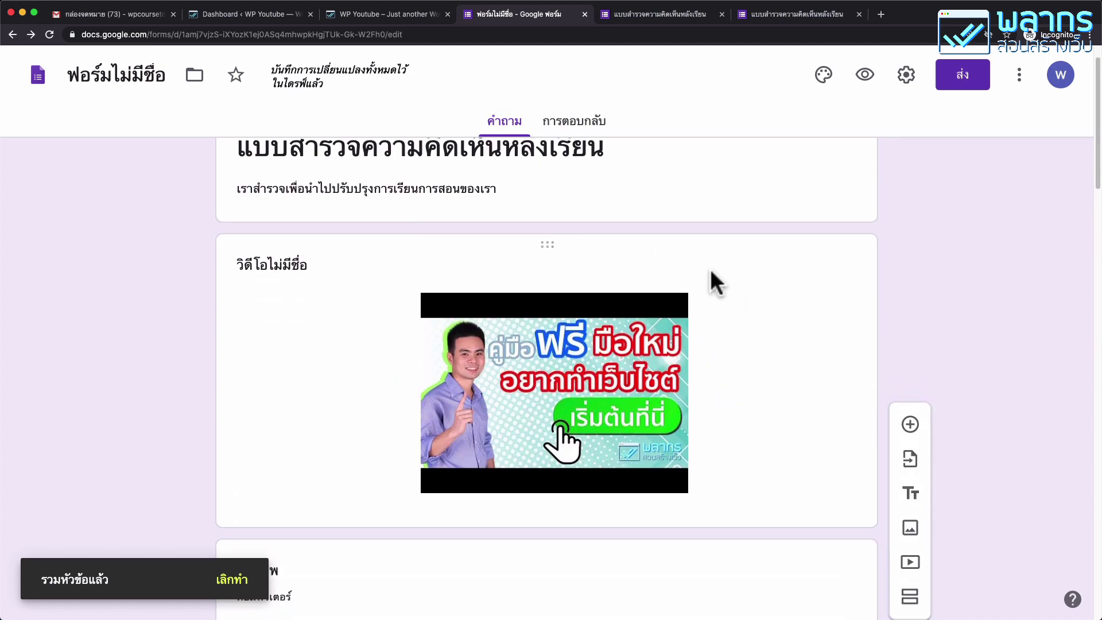
pyautogui.click(752, 280)
pyautogui.click(815, 275)
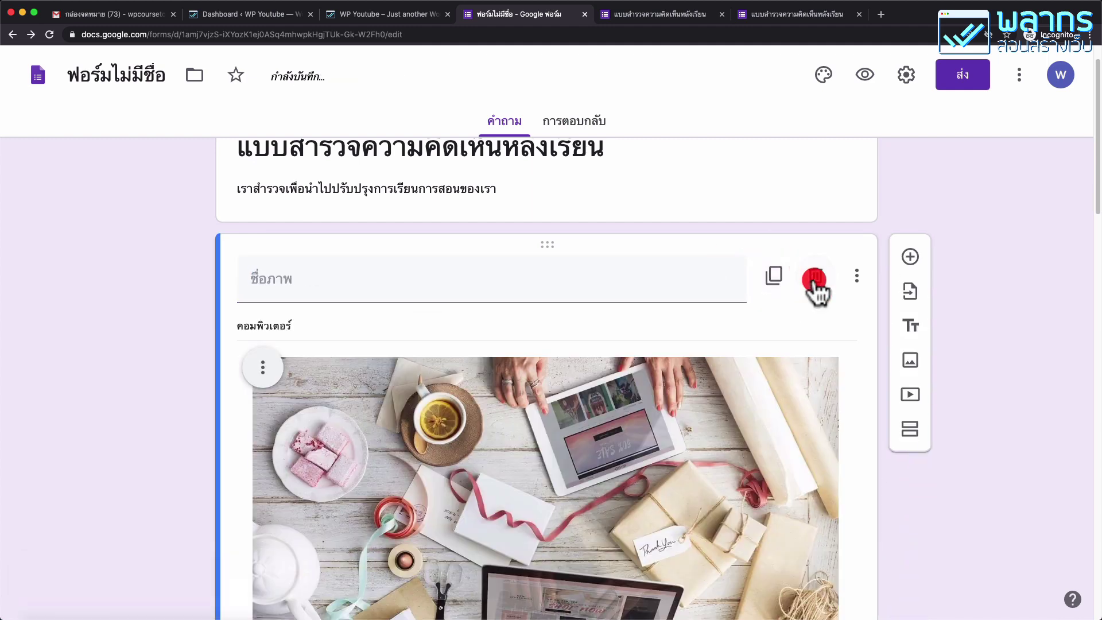
pyautogui.click(815, 275)
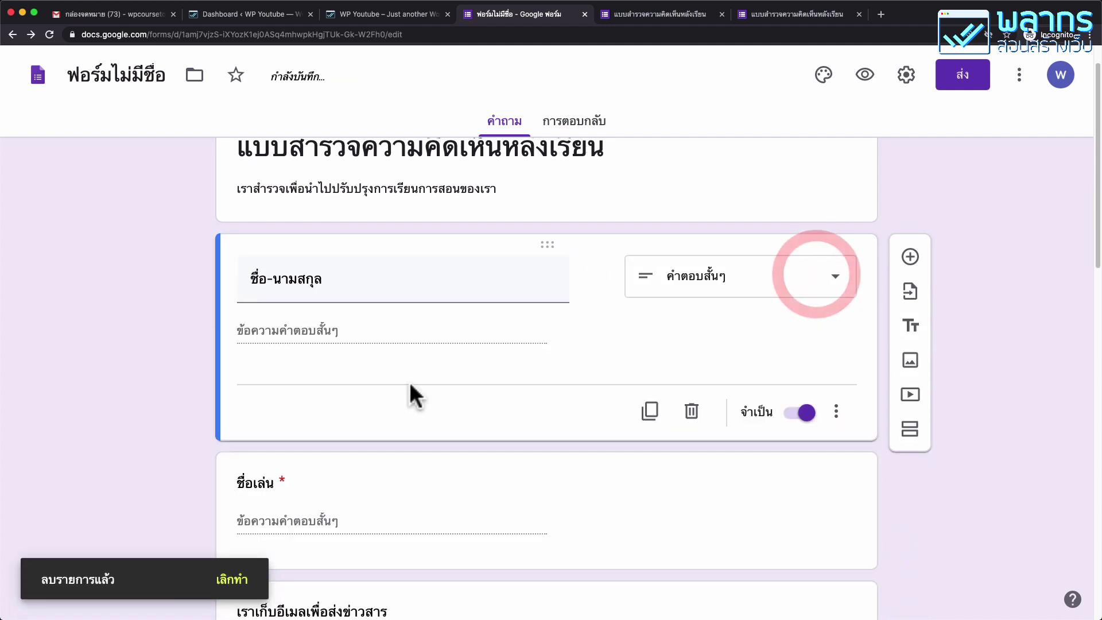
# Delete the nickname question and the text block "เราเก็บอีเมลเพื่อส่งข่าวสาร".
pyautogui.scroll(-5, 431, 369)
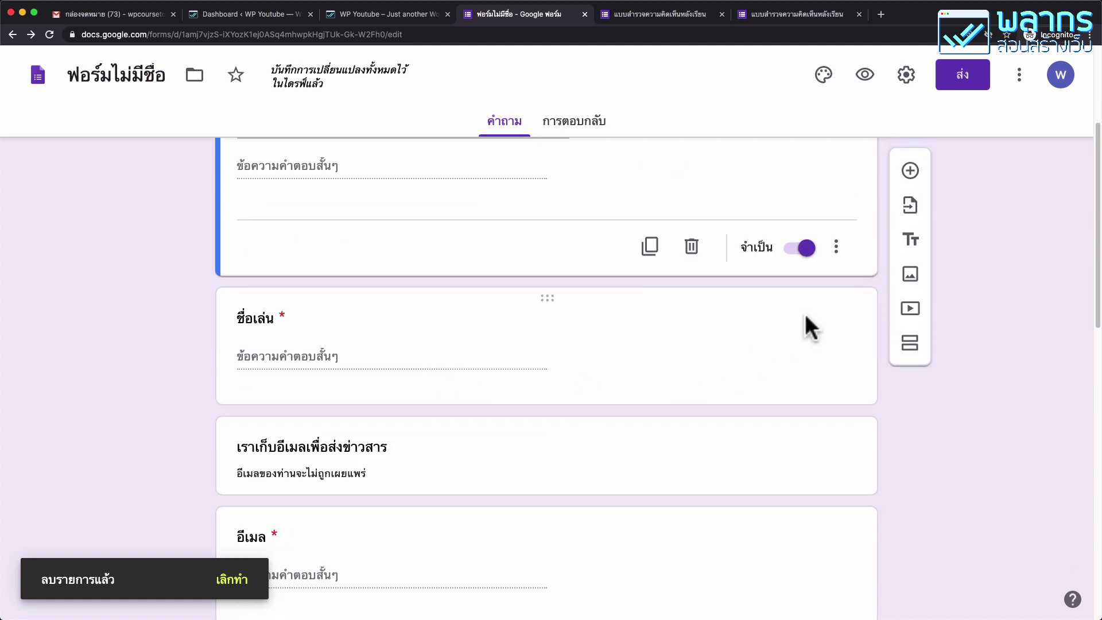
pyautogui.click(755, 342)
pyautogui.click(693, 375)
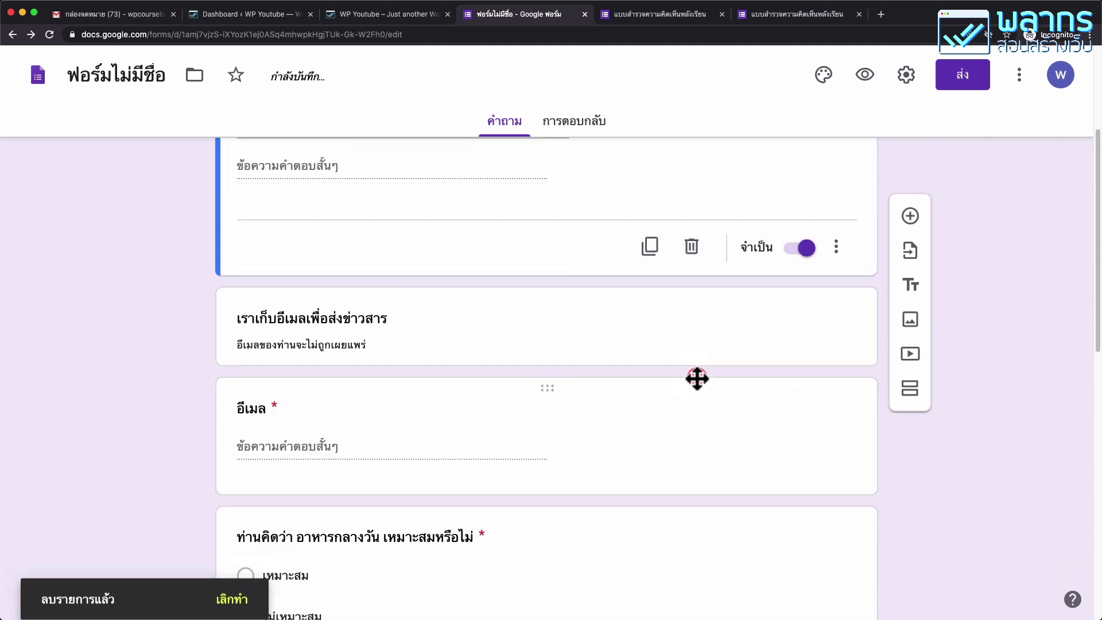
pyautogui.click(735, 327)
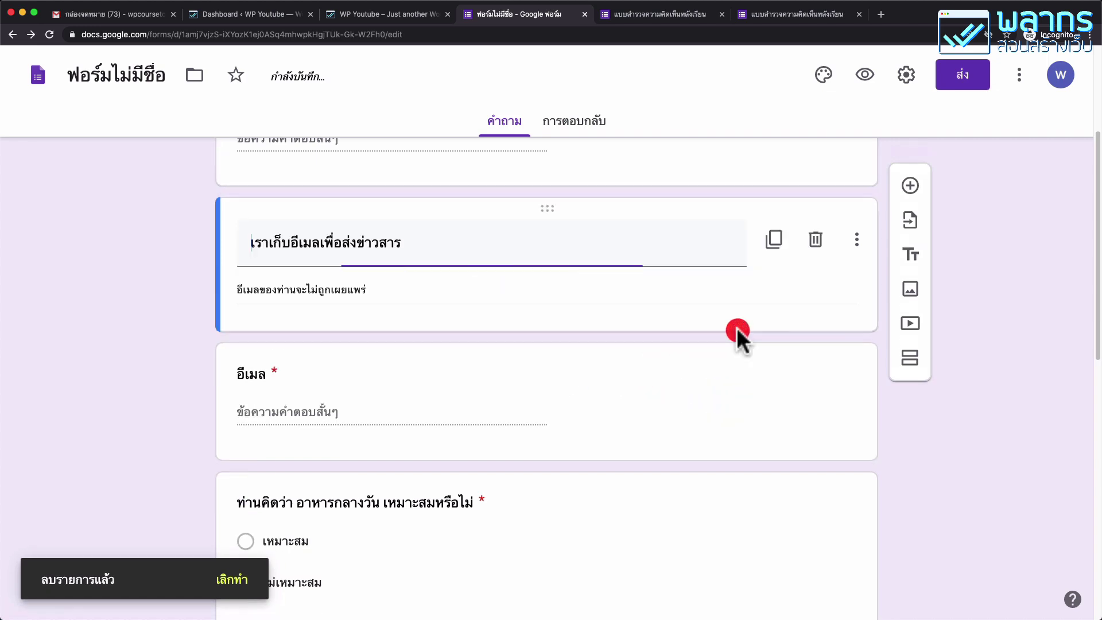
pyautogui.click(815, 240)
# Add a file upload question below the next-venue question and accept respondents' uploads to Drive.
pyautogui.scroll(-10, 591, 329)
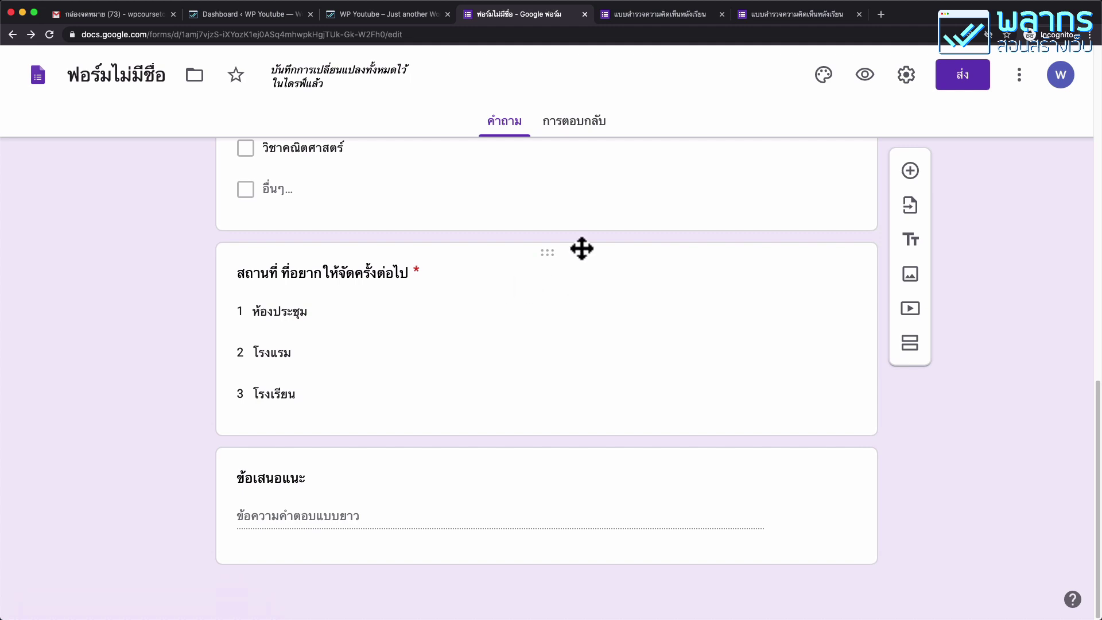
pyautogui.click(673, 279)
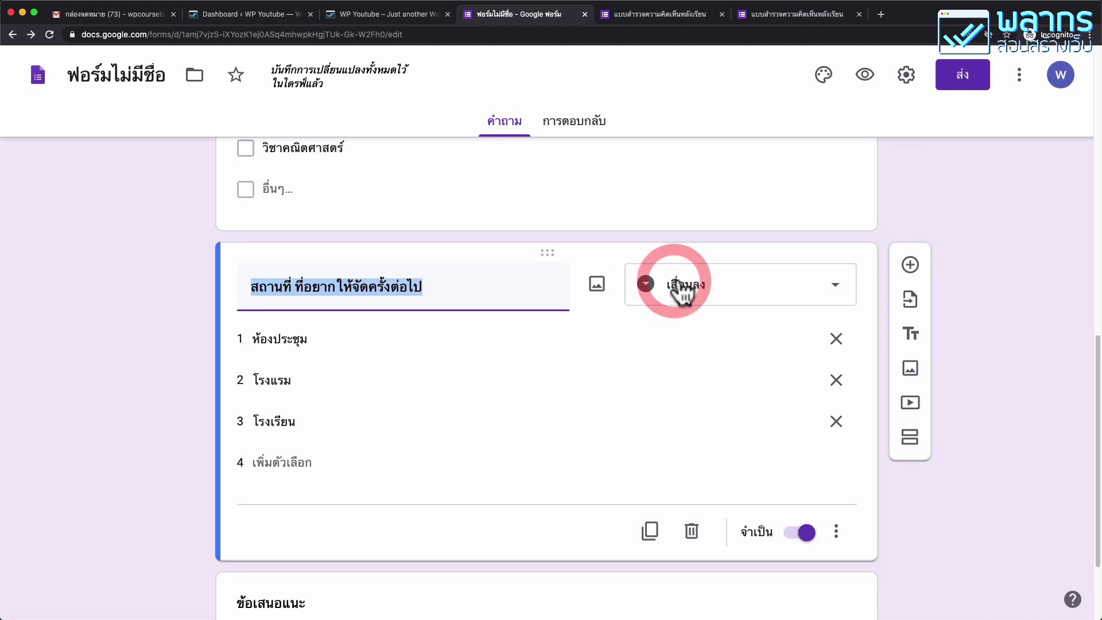
pyautogui.click(909, 265)
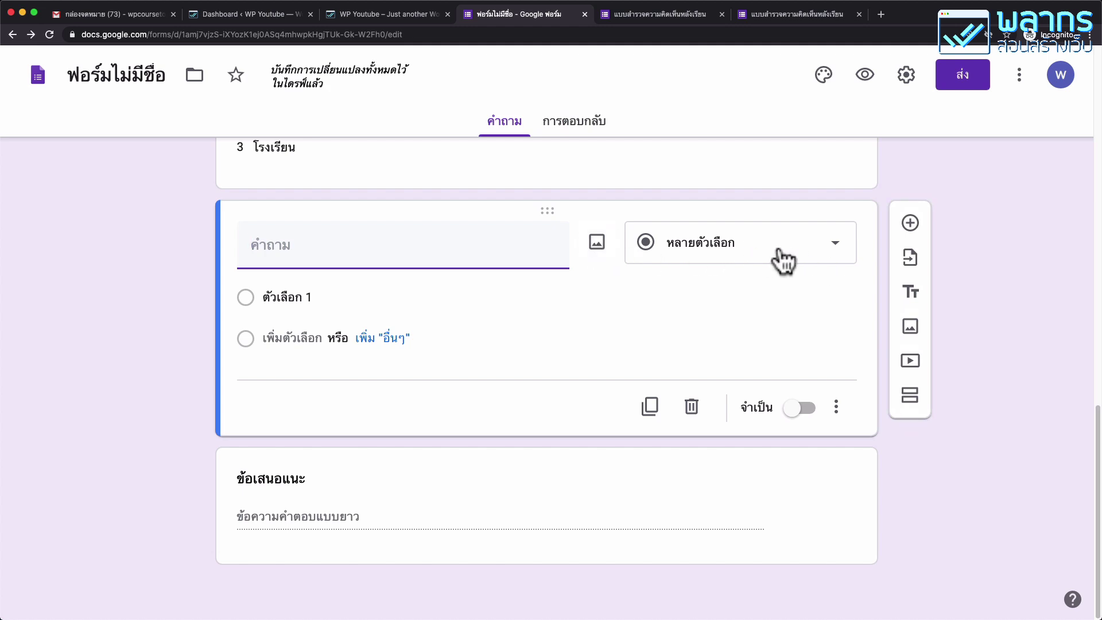
pyautogui.click(778, 250)
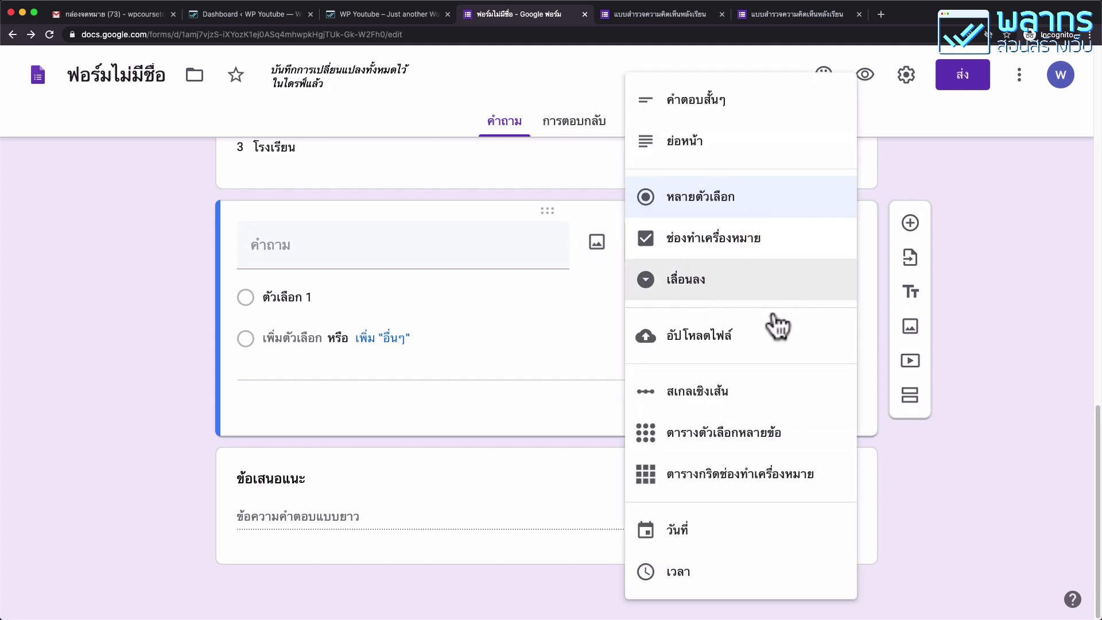
pyautogui.click(754, 341)
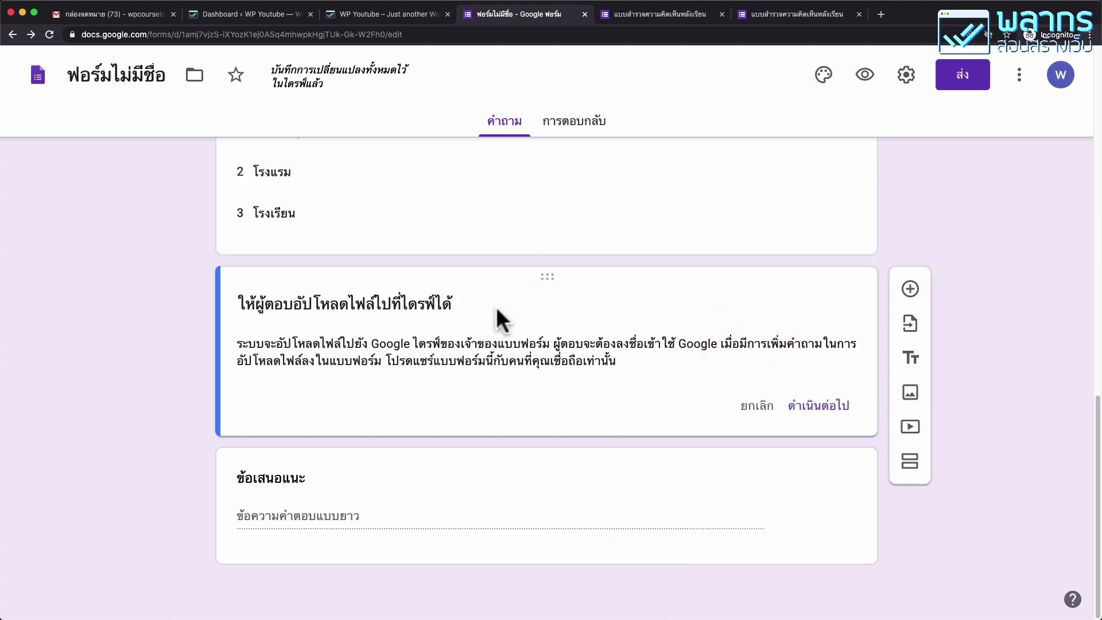
pyautogui.click(806, 405)
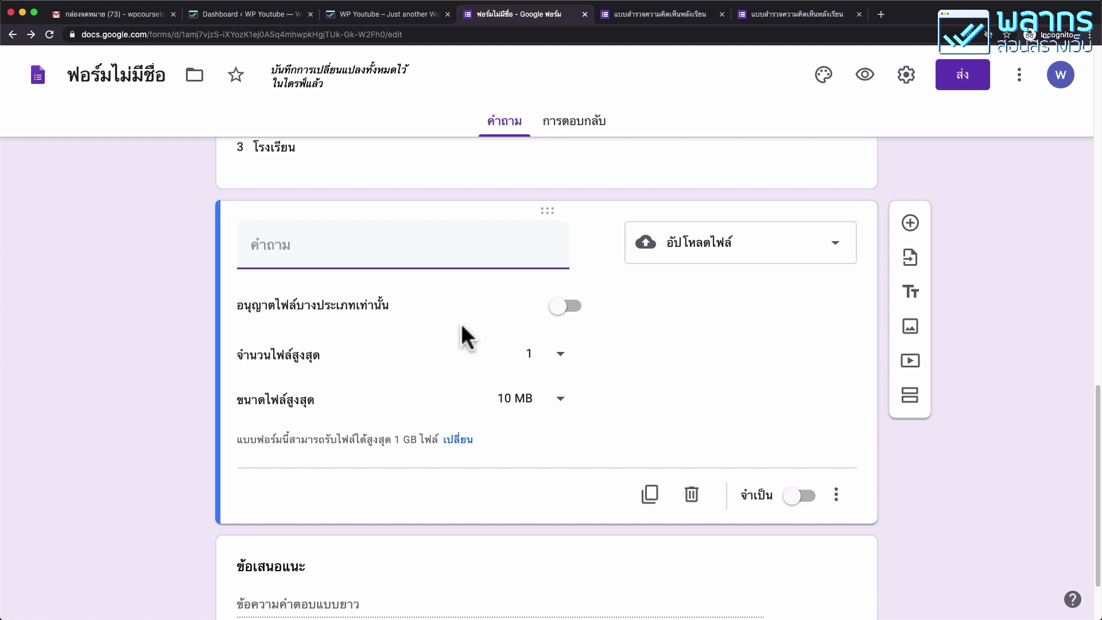
# Title the file upload question "อัพโหลดประวัติการทำงาน" and restrict it to document, spreadsheet, PDF, drawing and image files.
pyautogui.write('อัพโหลด')
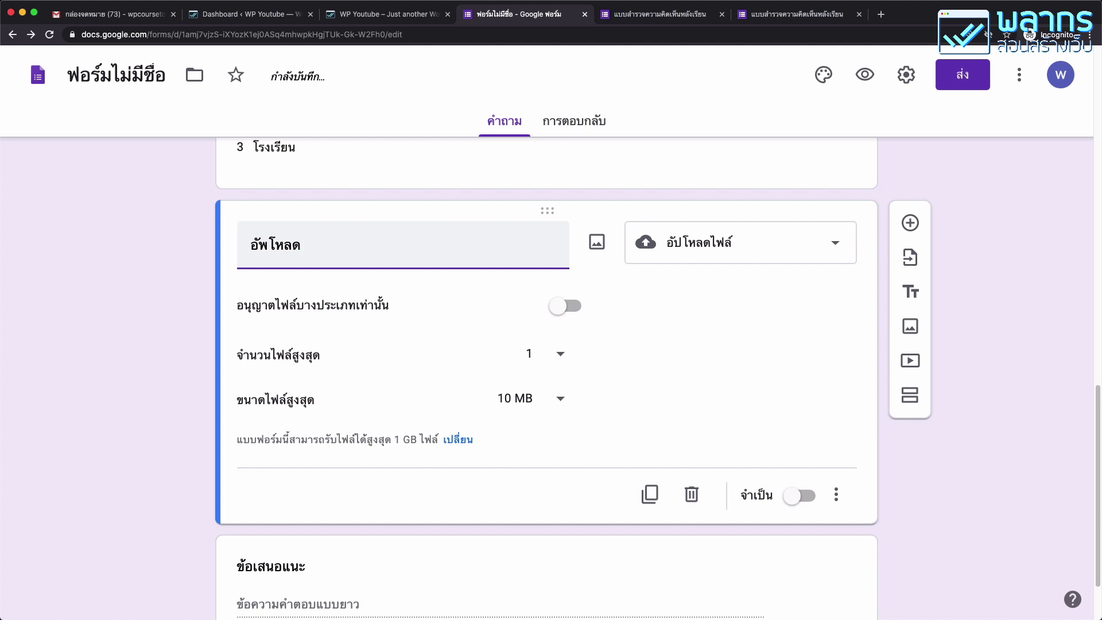
pyautogui.write('ประวัติการทำงาน')
pyautogui.click(567, 307)
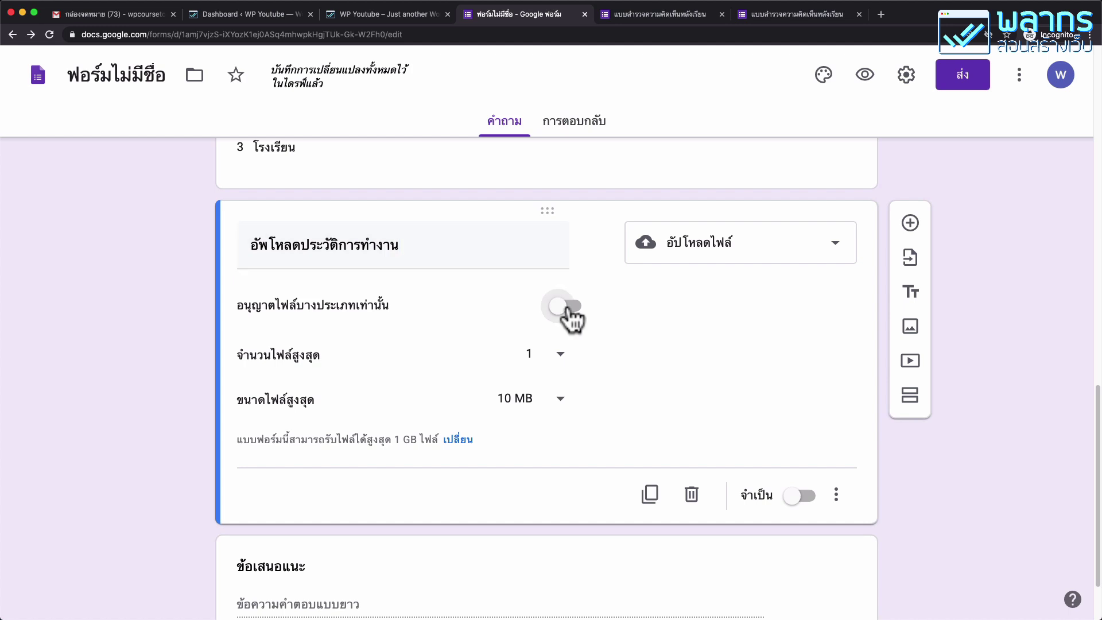
pyautogui.click(567, 306)
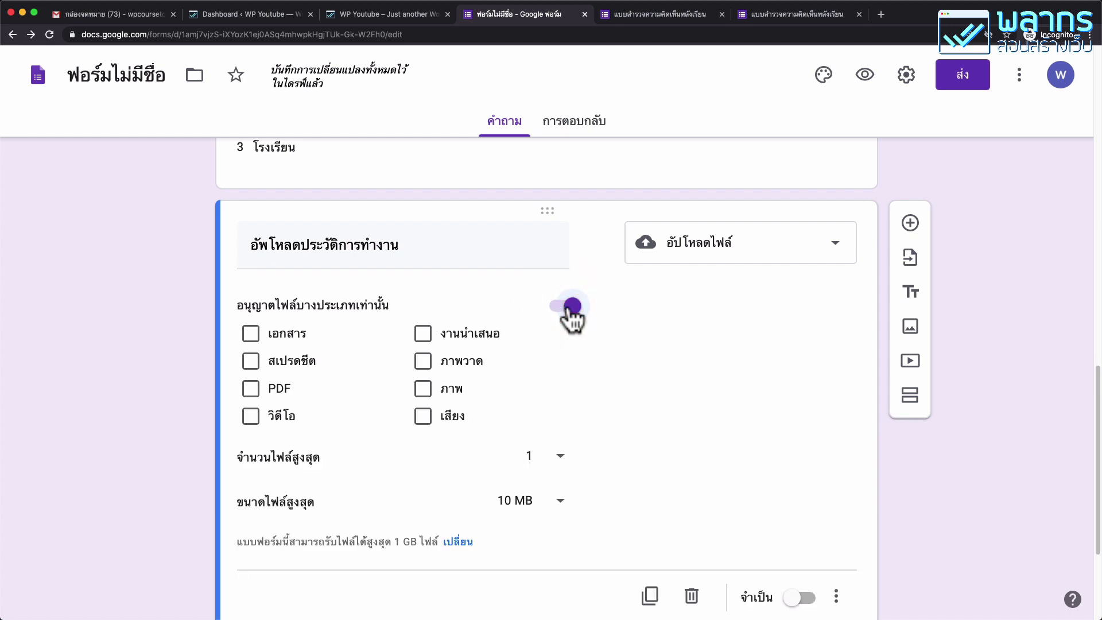
pyautogui.click(253, 332)
pyautogui.click(251, 360)
pyautogui.click(251, 388)
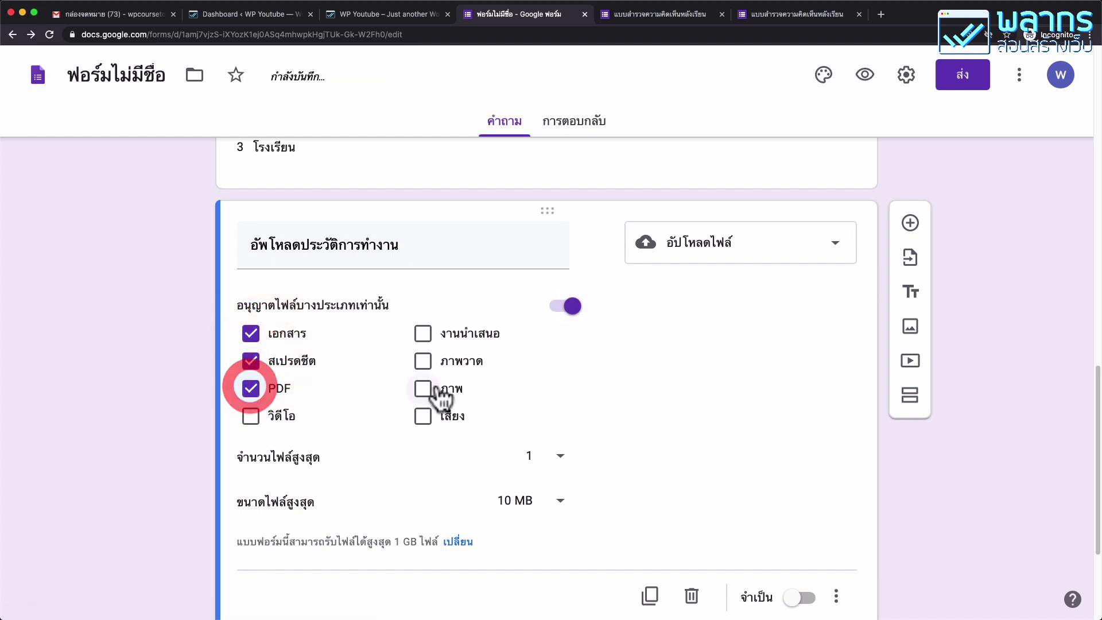
pyautogui.click(423, 360)
pyautogui.click(423, 387)
# Limit the work-history upload to 1 file of at most 1 MB, and switch its required setting on and off again.
pyautogui.scroll(-3, 681, 423)
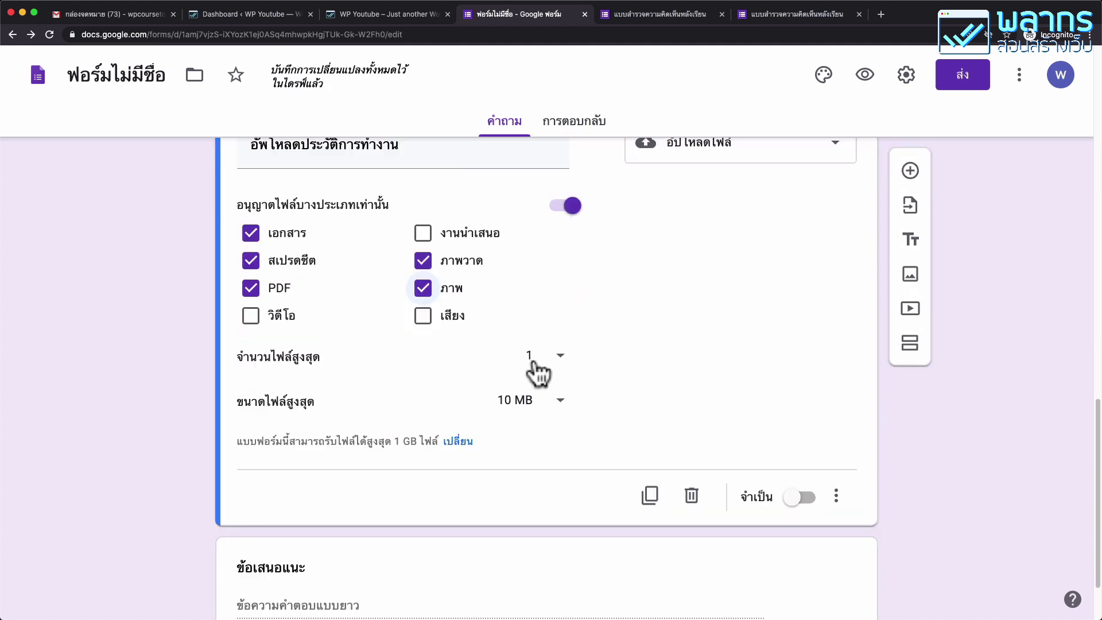
pyautogui.click(559, 354)
pyautogui.click(653, 350)
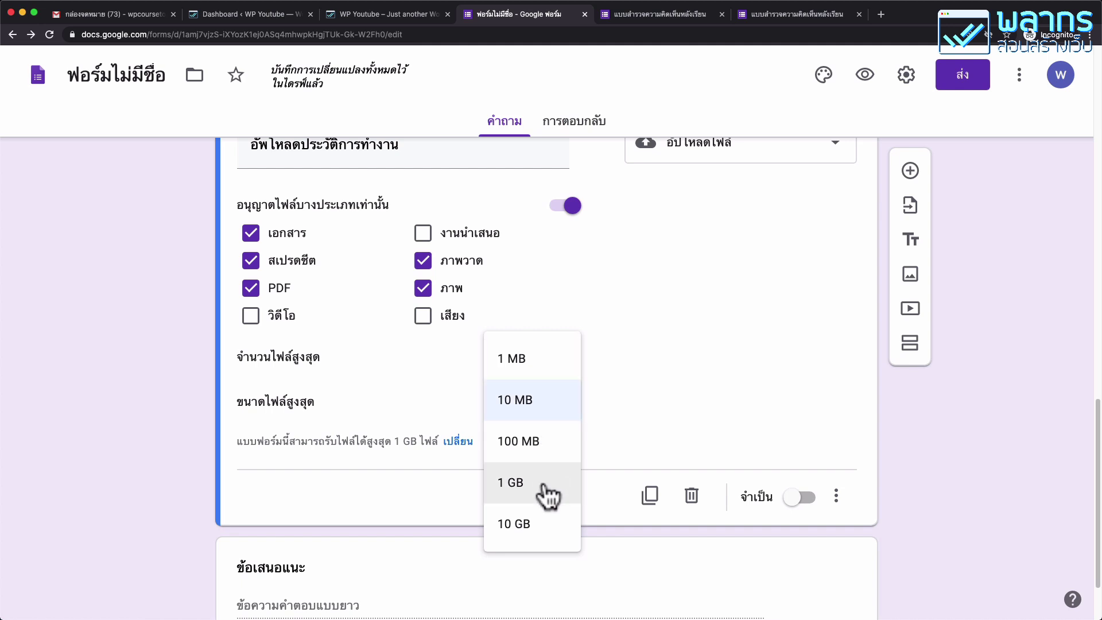
pyautogui.click(534, 362)
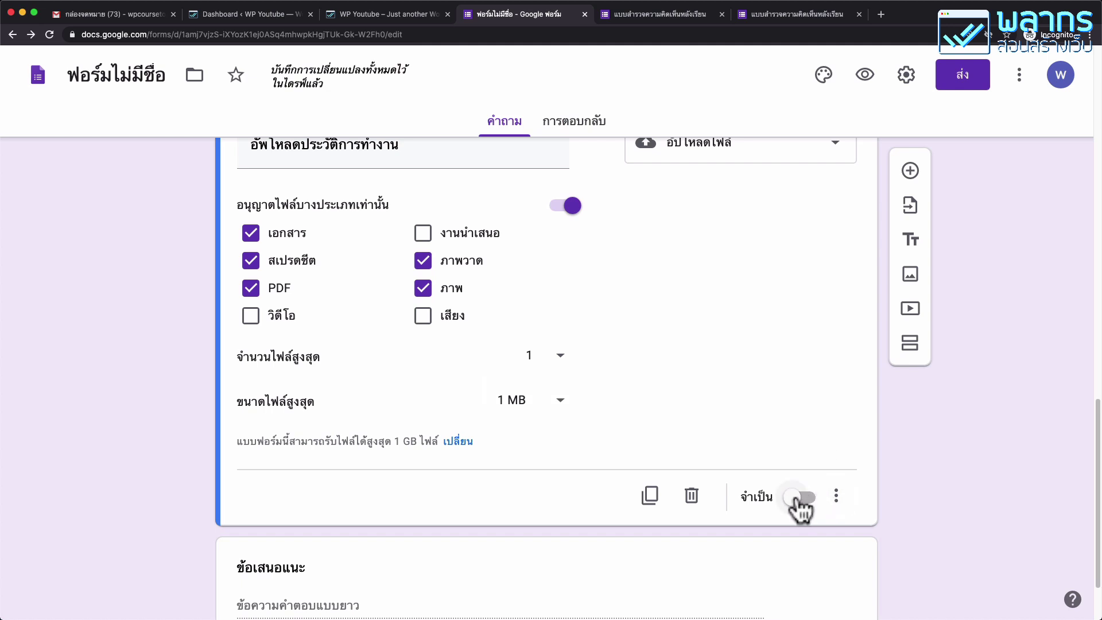
pyautogui.click(796, 498)
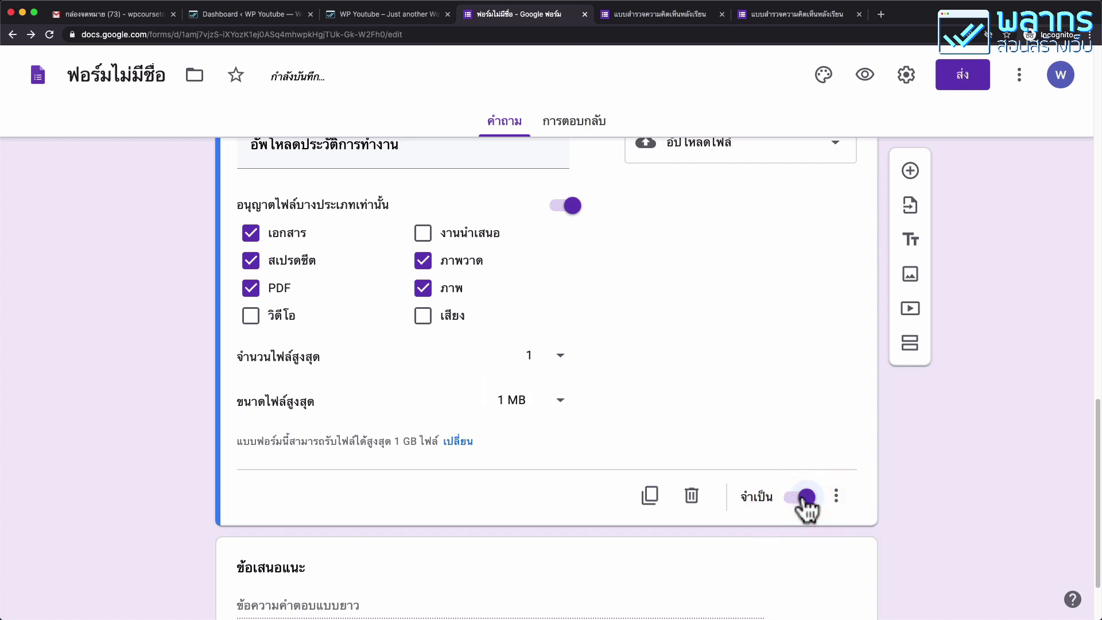
pyautogui.click(804, 498)
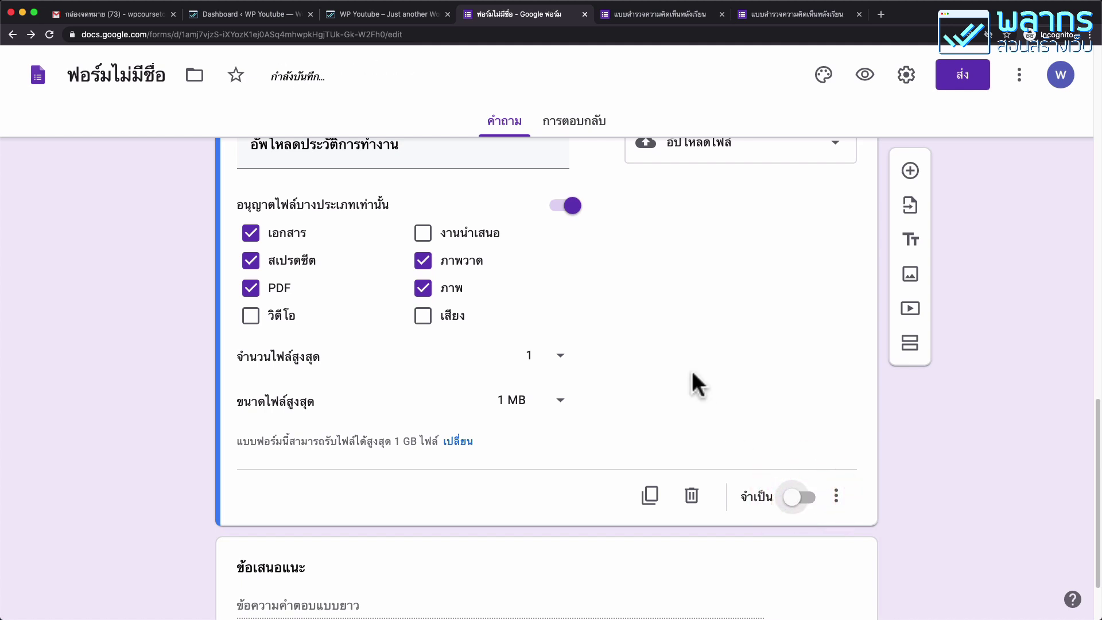
# Add a linear scale question titled "ให้คะแนนความพึงพอใจ" below the work-history upload question.
pyautogui.scroll(2, 693, 373)
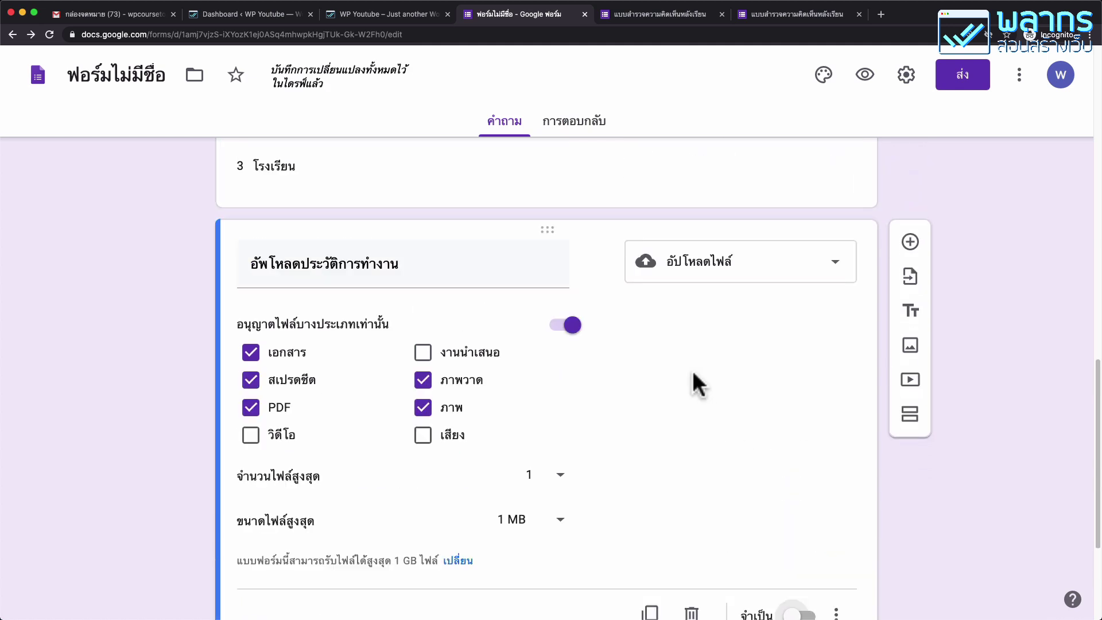
pyautogui.scroll(-2, 687, 371)
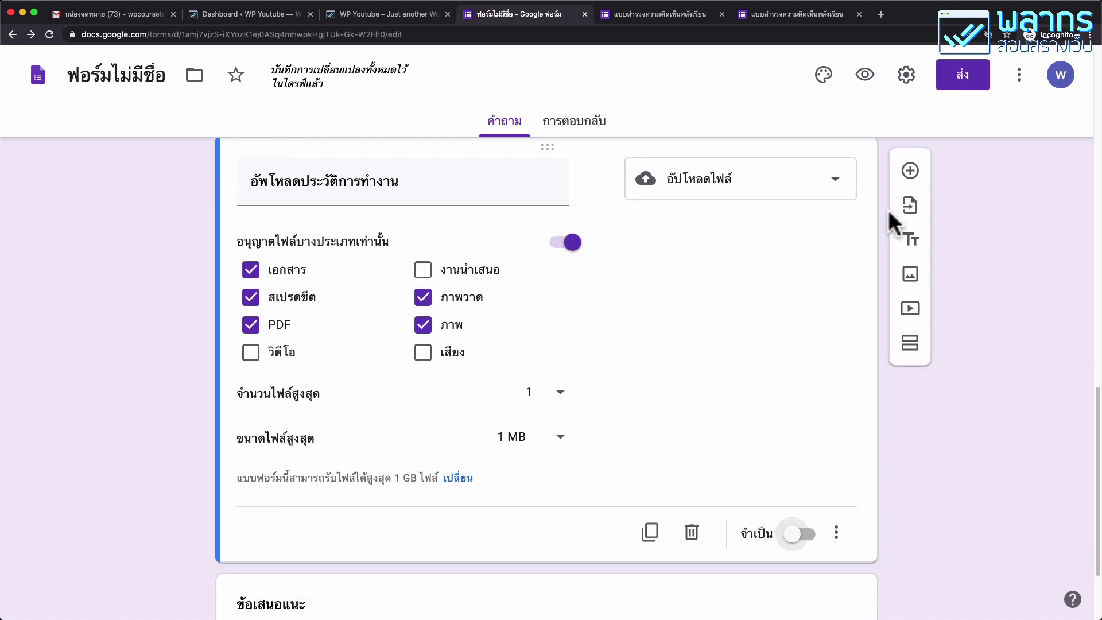
pyautogui.click(910, 171)
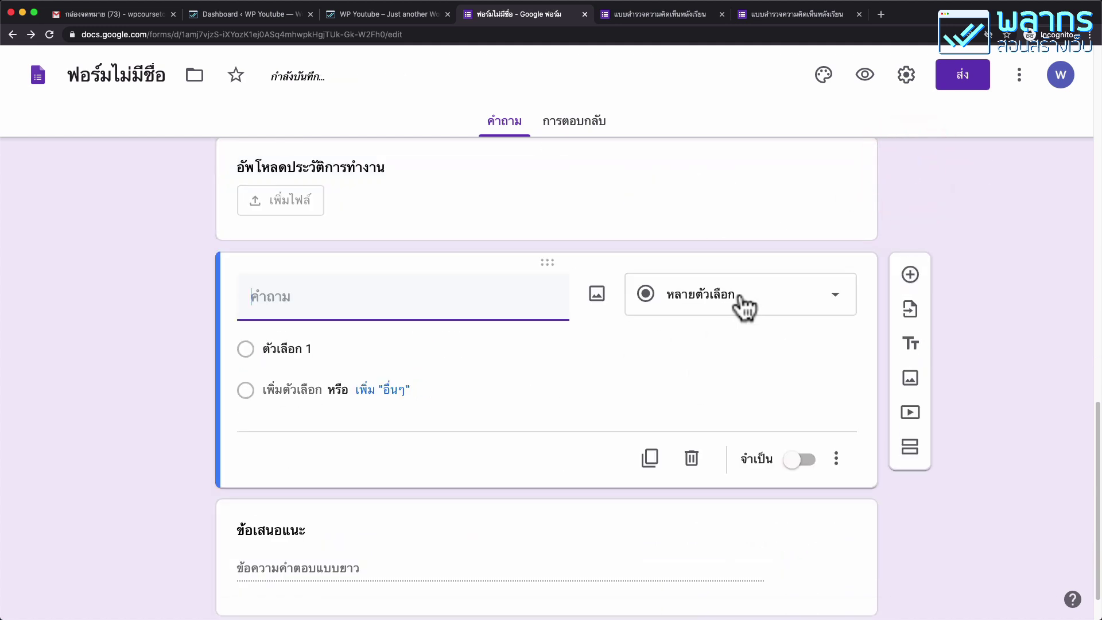
pyautogui.click(772, 310)
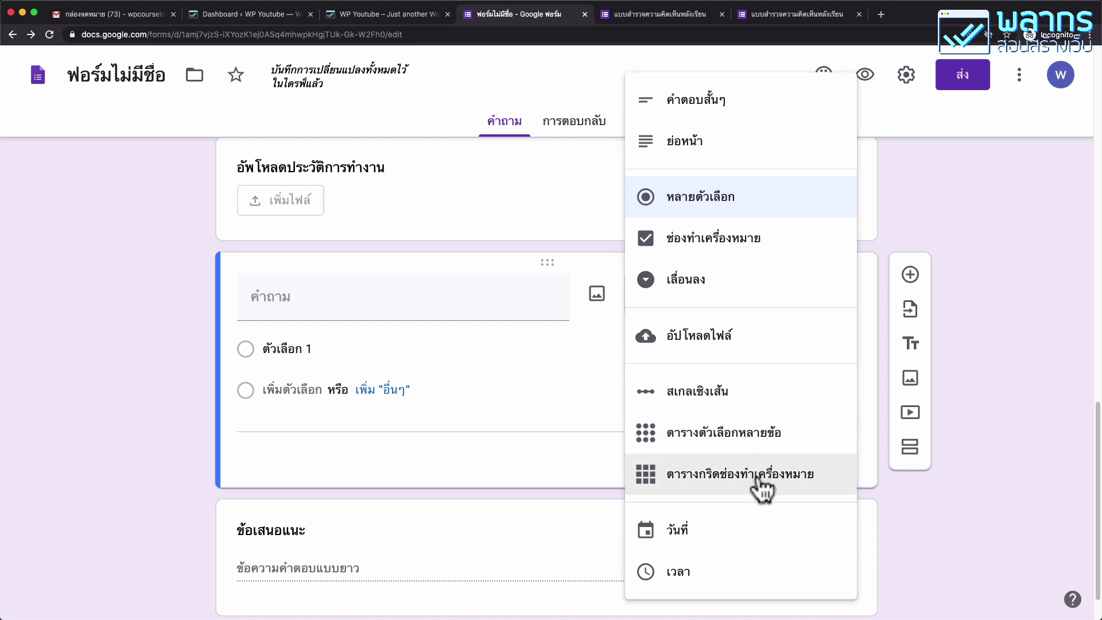
pyautogui.click(768, 396)
pyautogui.click(426, 265)
pyautogui.write('ให้คะแนนความพึงพอใจ')
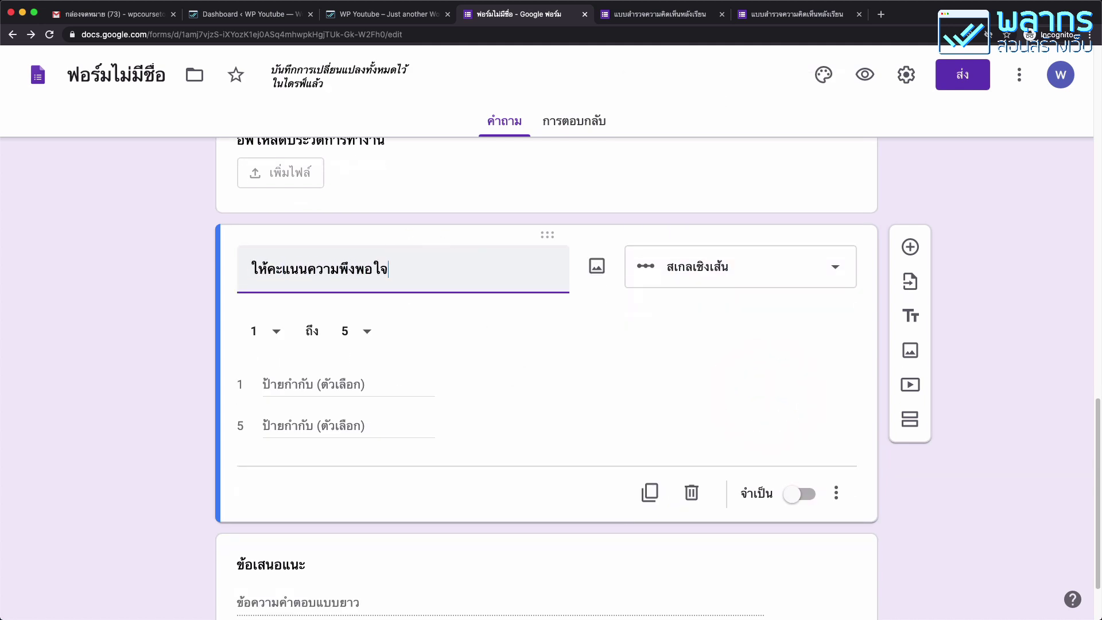
# Label the satisfaction scale's value 1 "ทั่วไป" and value 5 "ยอดเยี่ยม", and make the question required.
pyautogui.click(332, 384)
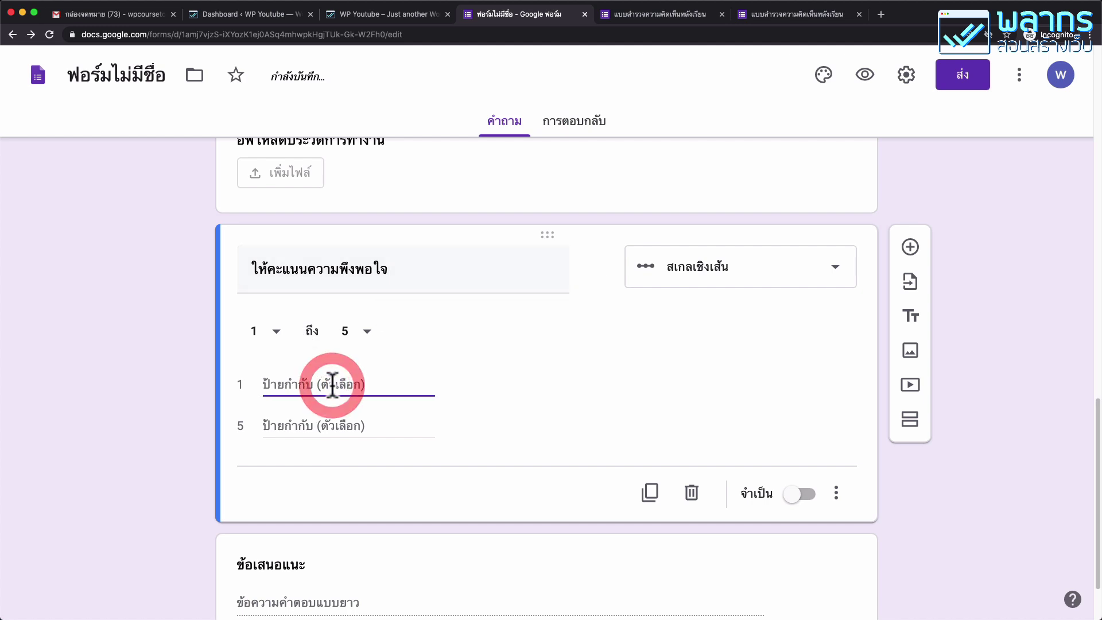
pyautogui.write('ทั่วไป')
pyautogui.press('Tab')
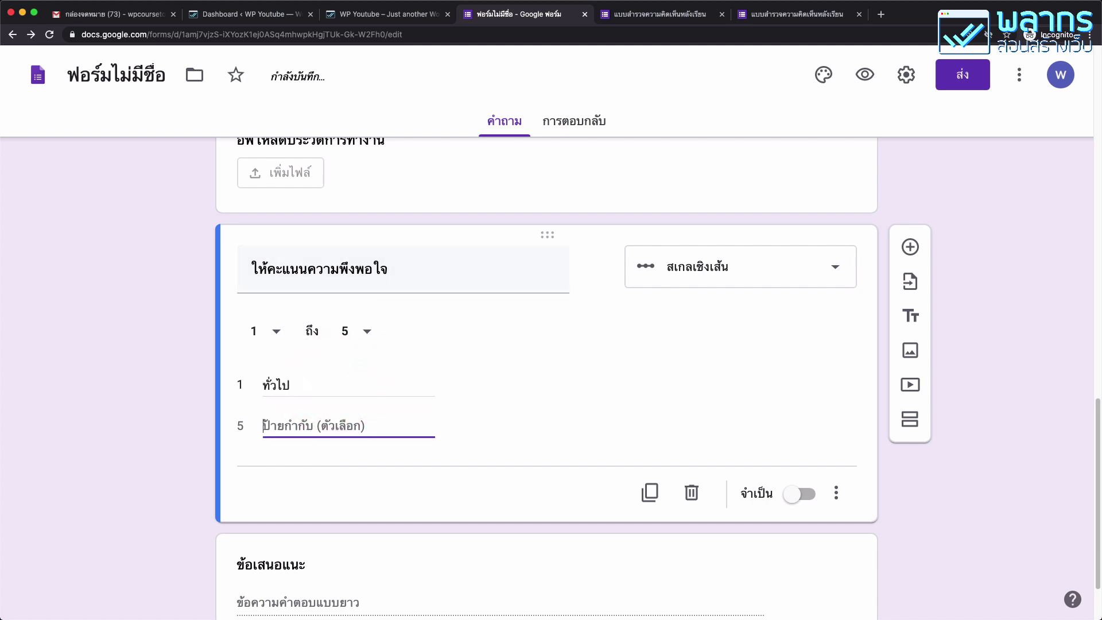
pyautogui.write('ยอดเยี่ยม')
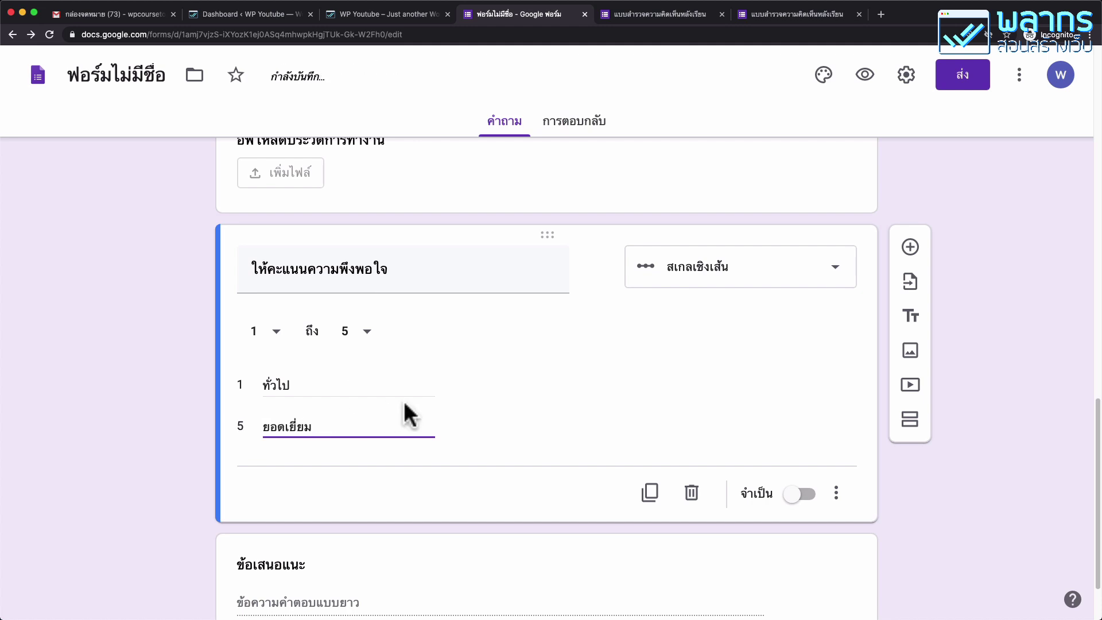
pyautogui.scroll(-2, 578, 377)
pyautogui.click(803, 423)
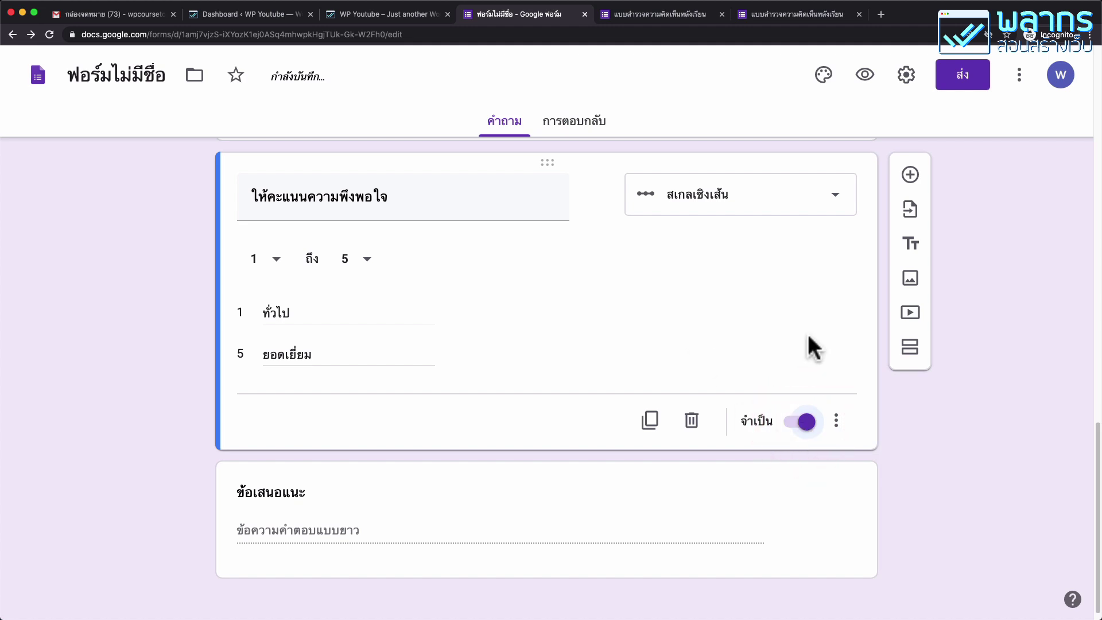
# Add a multiple-choice grid question titled "สำรวจความพร้อมในการจัดครั้งต่อไป" below the satisfaction scale.
pyautogui.click(910, 174)
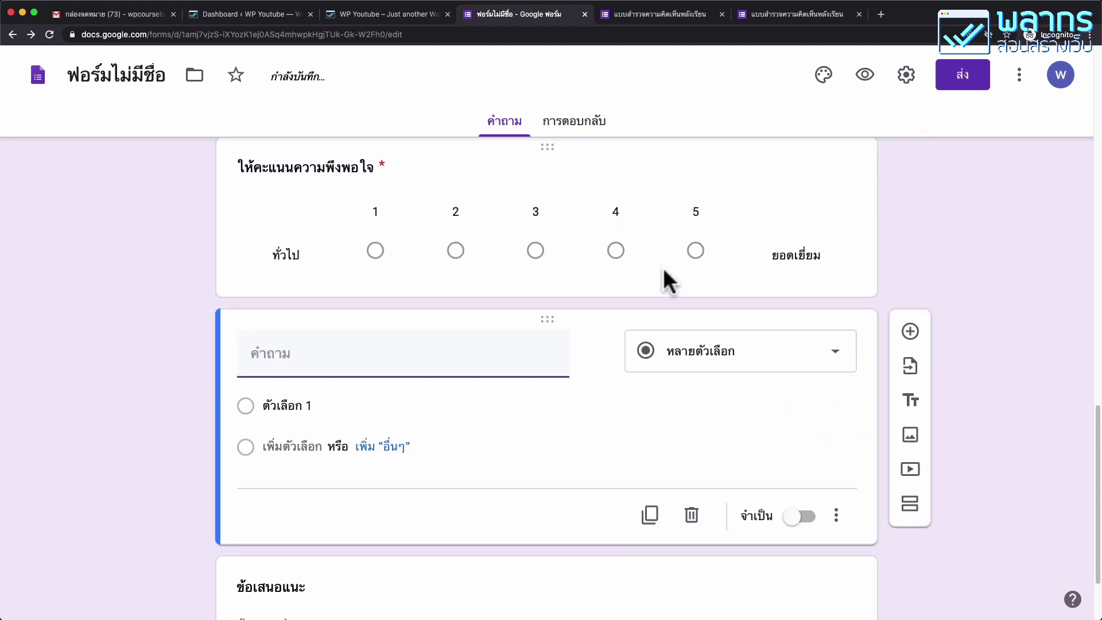
pyautogui.click(764, 298)
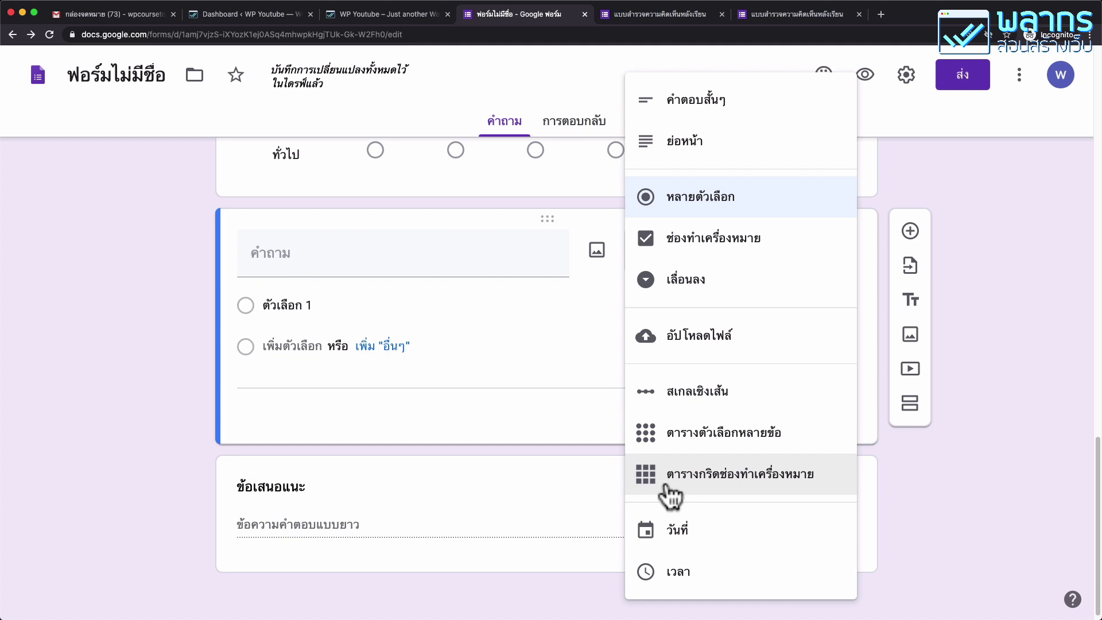
pyautogui.click(807, 444)
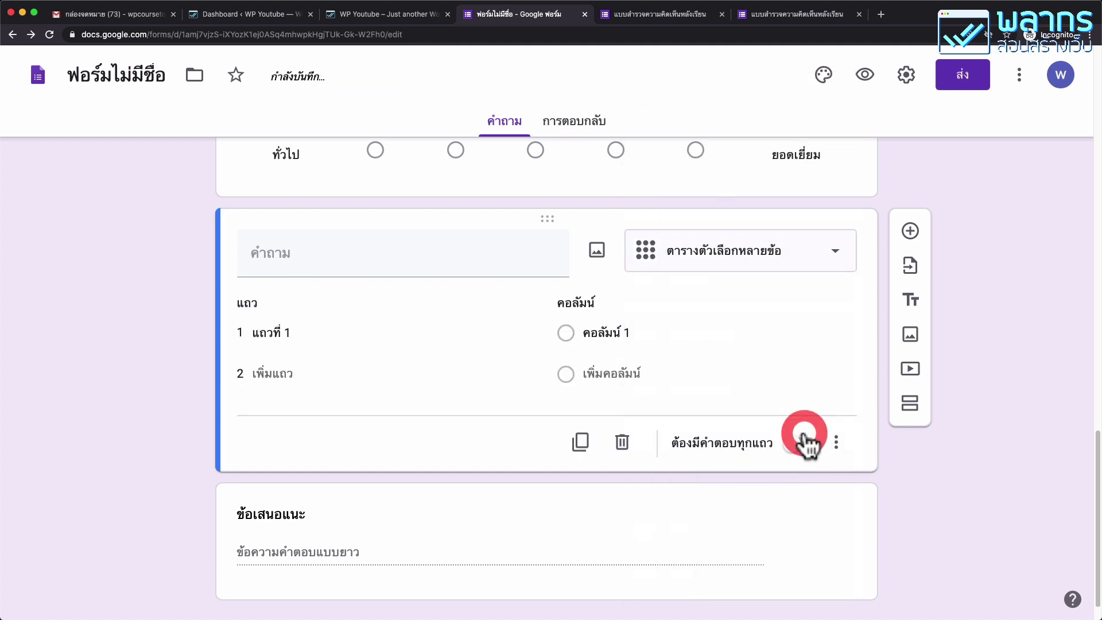
pyautogui.click(385, 253)
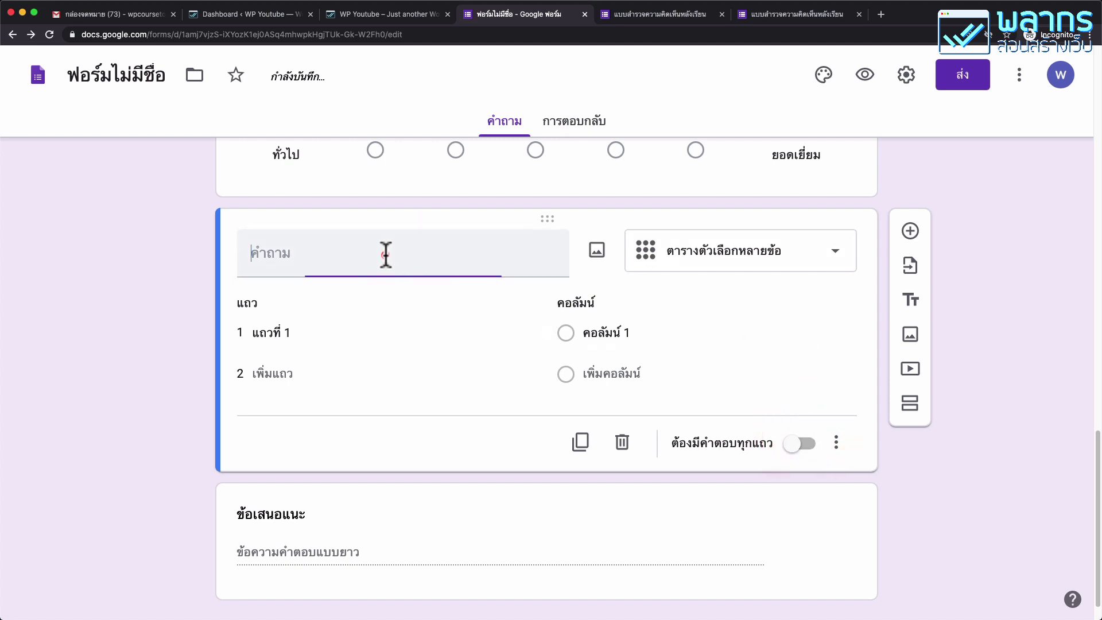
pyautogui.write('สำหรั')
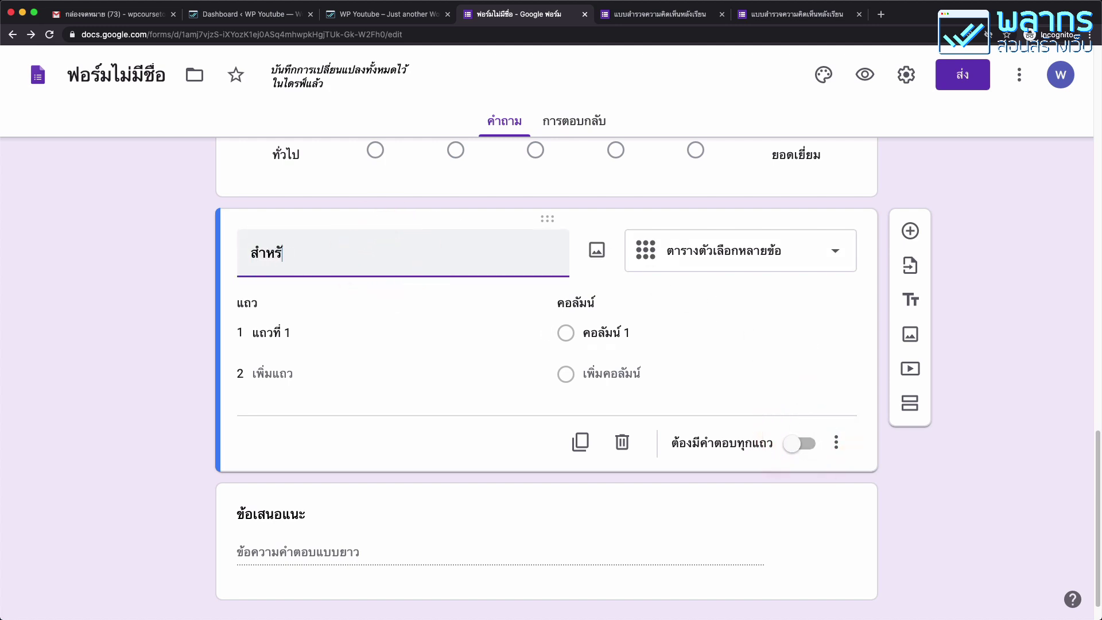
pyautogui.press('BackSpace')
pyautogui.press('BackSpace')
pyautogui.press('BackSpace')
pyautogui.write('รวจความพร้อมในการจัดครั้งต่อไป')
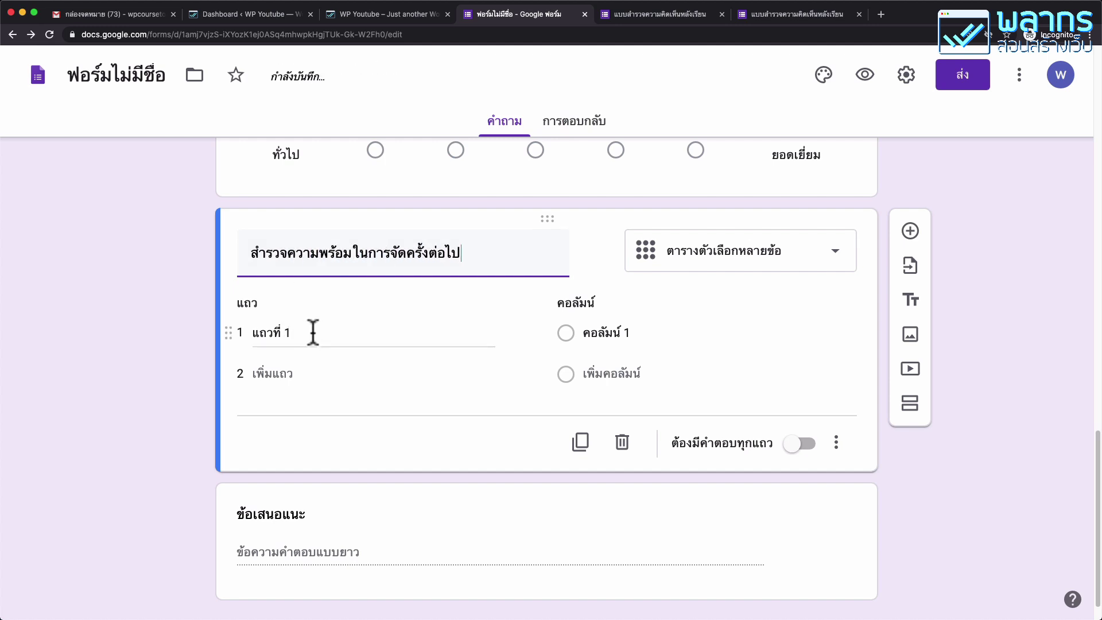
# Set the readiness grid's columns to "ไม่พร้อม", "พร้อม" and "พร้อมมากๆ".
pyautogui.click(615, 331)
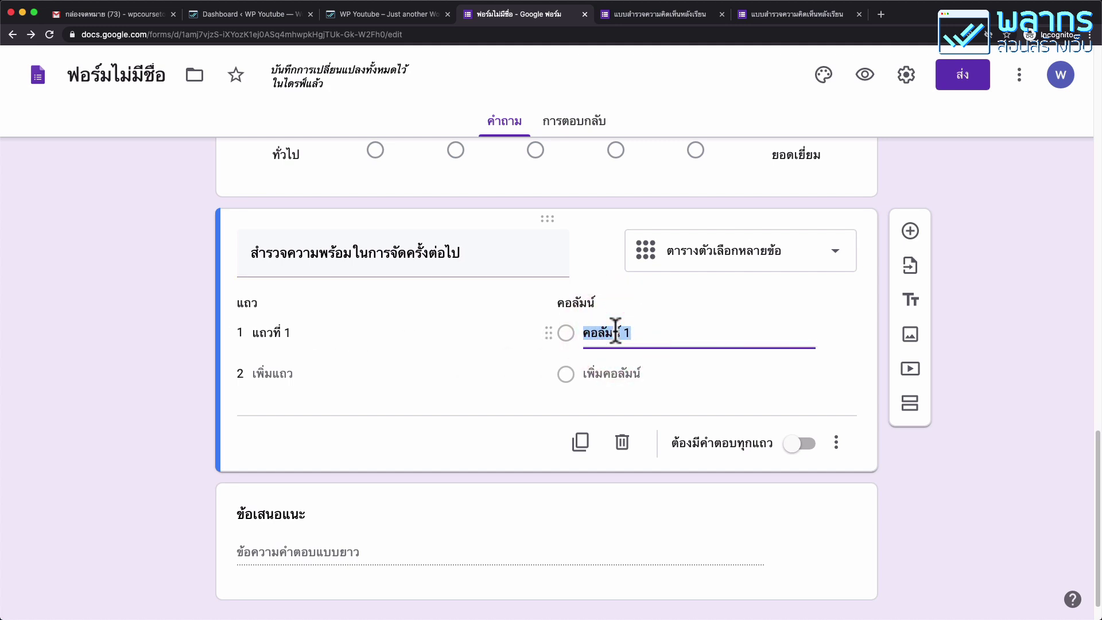
pyautogui.write('ไม่พร้อม')
pyautogui.press('Return')
pyautogui.write('พร้อม')
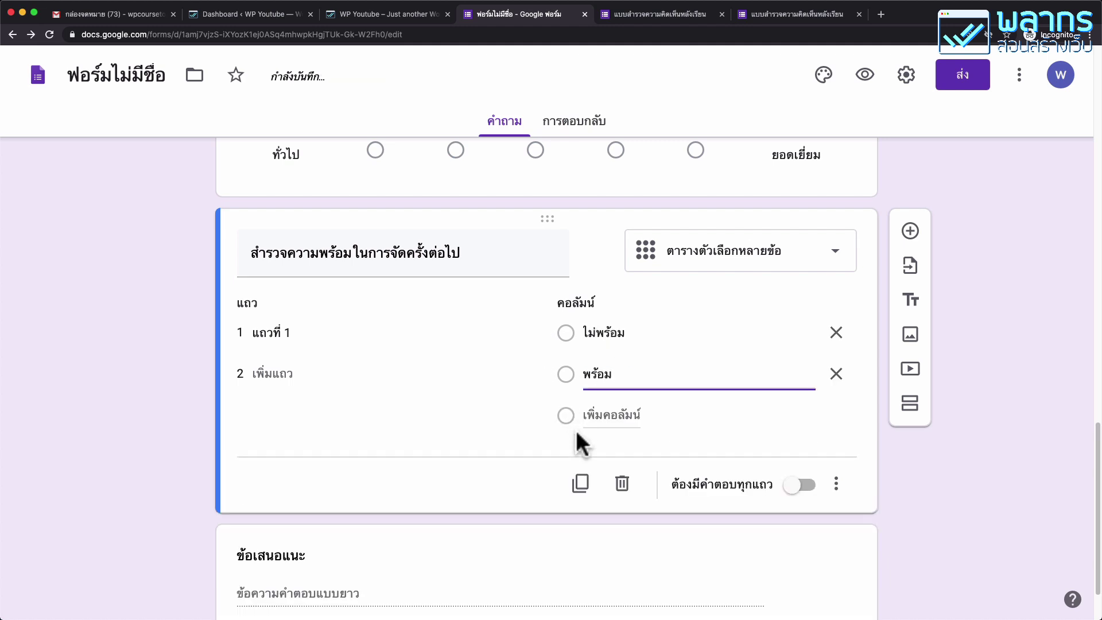
pyautogui.click(600, 415)
pyautogui.write('พร้อมมากๆ')
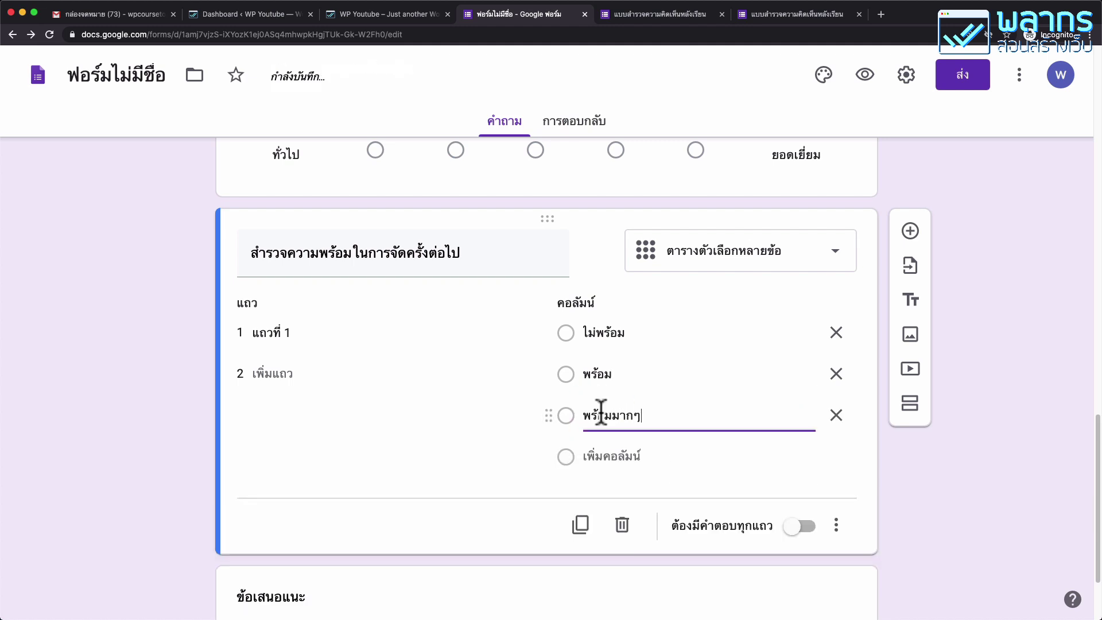
# Enter the grid rows "พร้อมที่จะเดินทางมาไหม", "พร้อมที่จะเรียนรู้ไหม", "พร้อมที่จะทำการบ้านหรือไม่" and "พร้อมที่จะสอบหรือไม่", and move the exam row to second place.
pyautogui.click(293, 334)
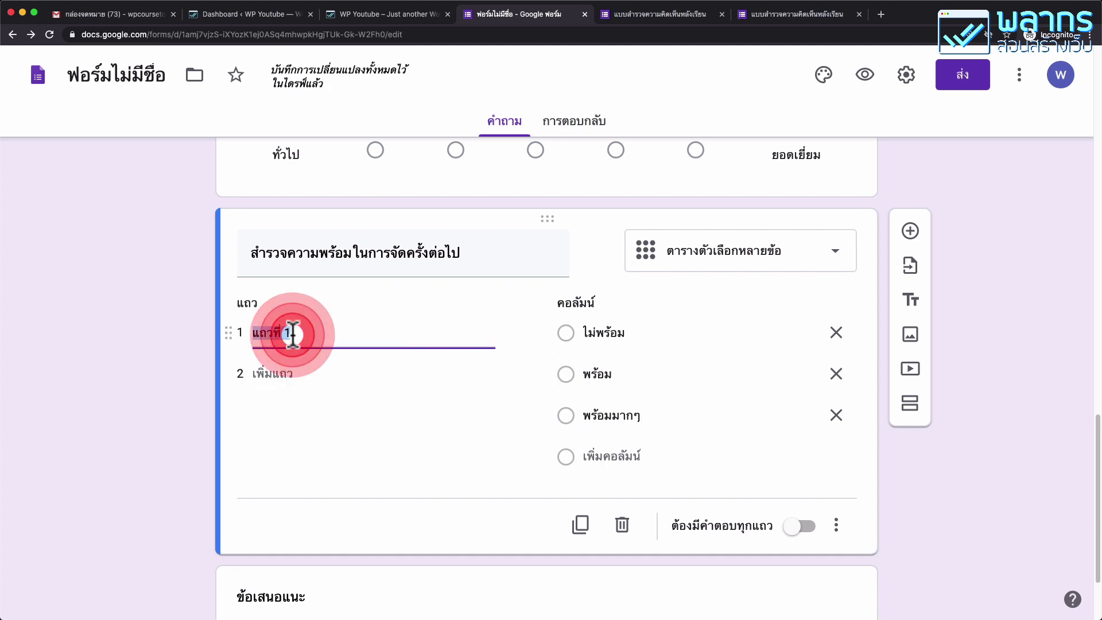
pyautogui.write('พร้อมที่จะเดินทางมาไหม')
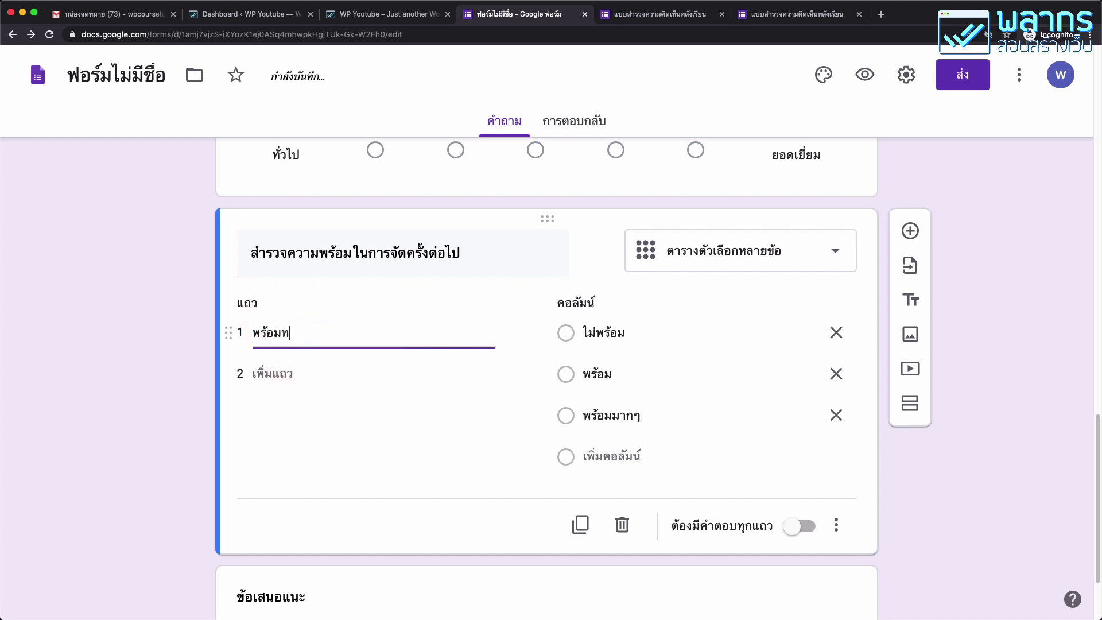
pyautogui.click(261, 374)
pyautogui.write('พร้อมที่จะเรียนรู้ไหม')
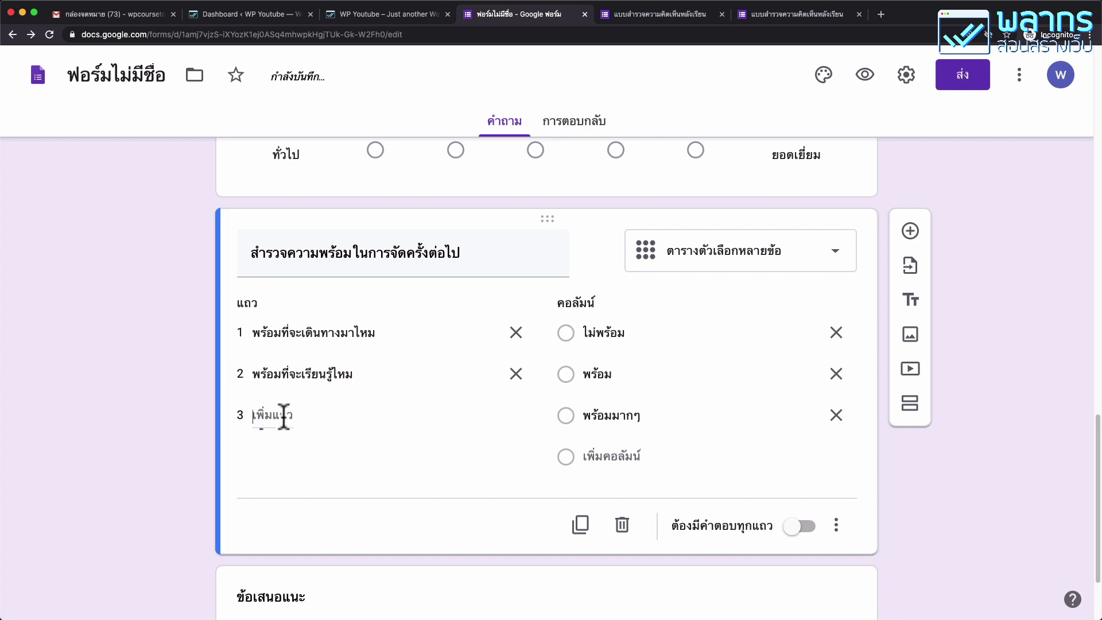
pyautogui.click(282, 414)
pyautogui.write('พร้อมที่จะทำการบ้านหรือไม่')
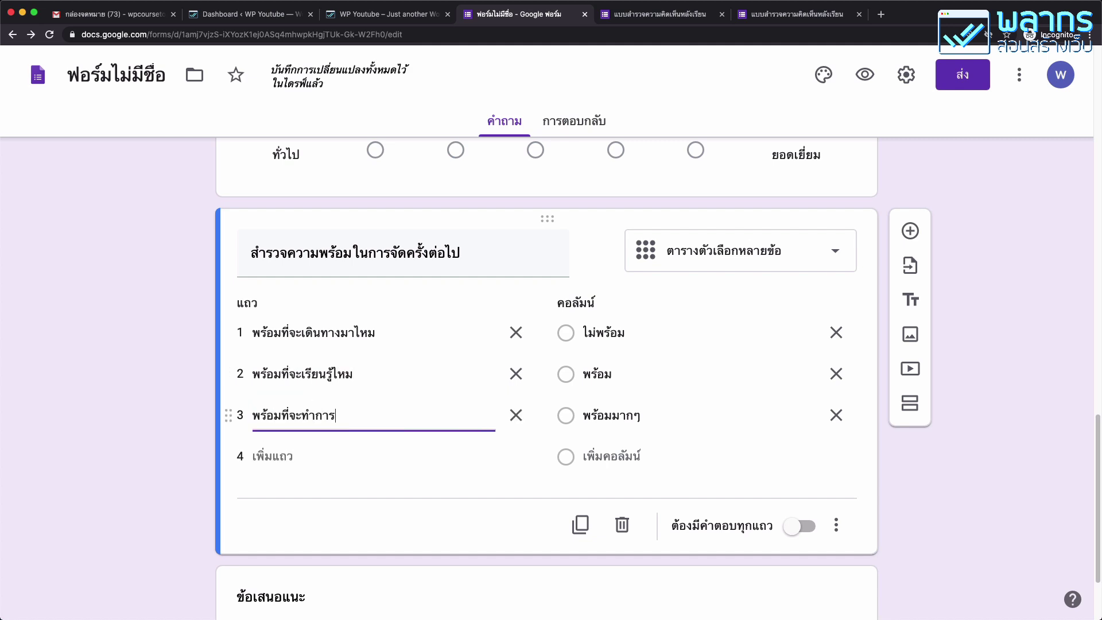
pyautogui.click(276, 456)
pyautogui.write('พร้อมที่จะสอบหรือไม่')
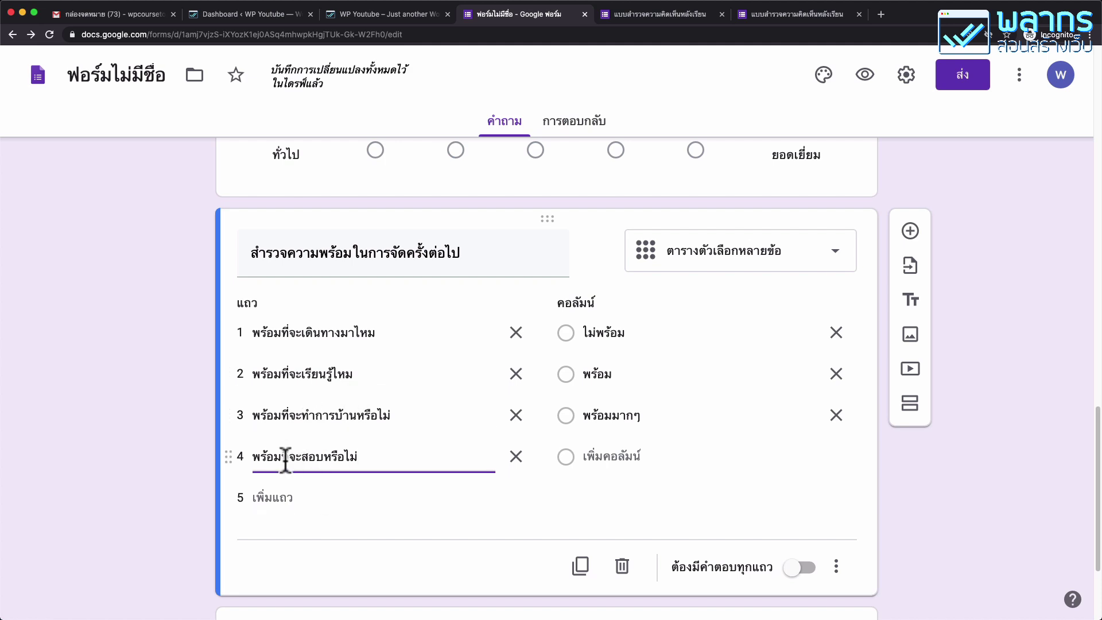
pyautogui.moveTo(231, 458); pyautogui.dragTo(234, 367)
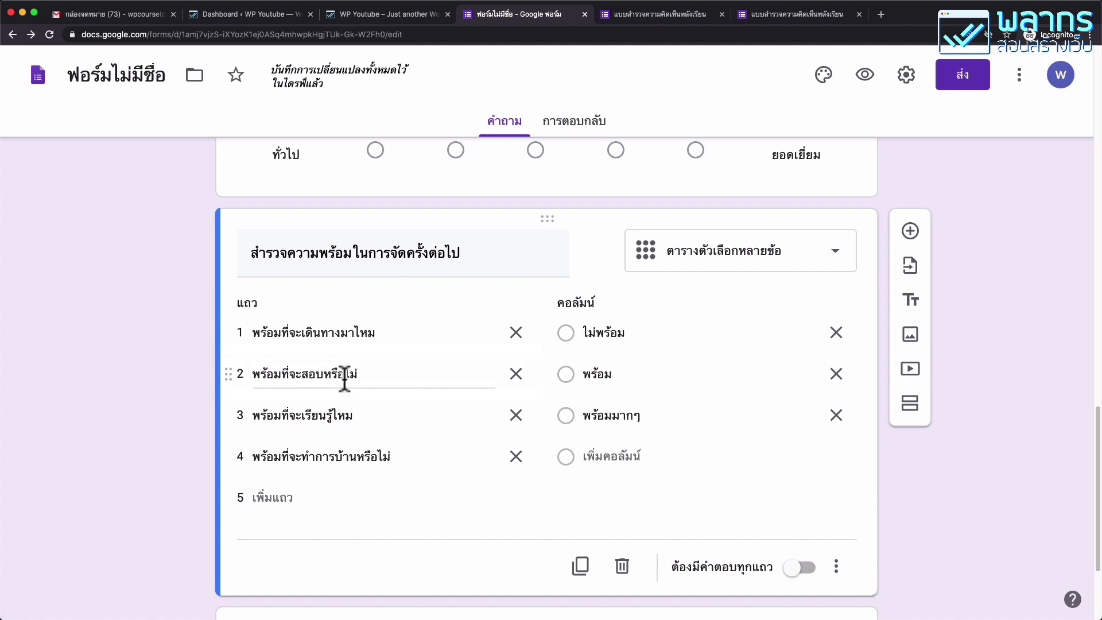
# Move the option "โรงแรม" below "โรงเรียน" in the dropdown question about the next venue.
pyautogui.scroll(8, 344, 380)
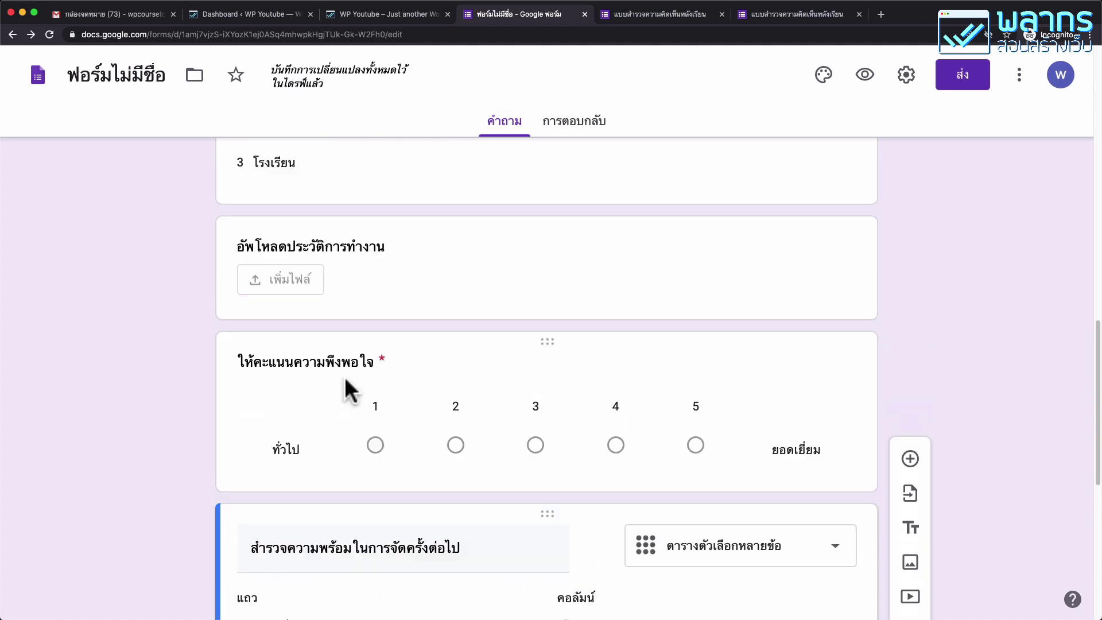
pyautogui.click(327, 234)
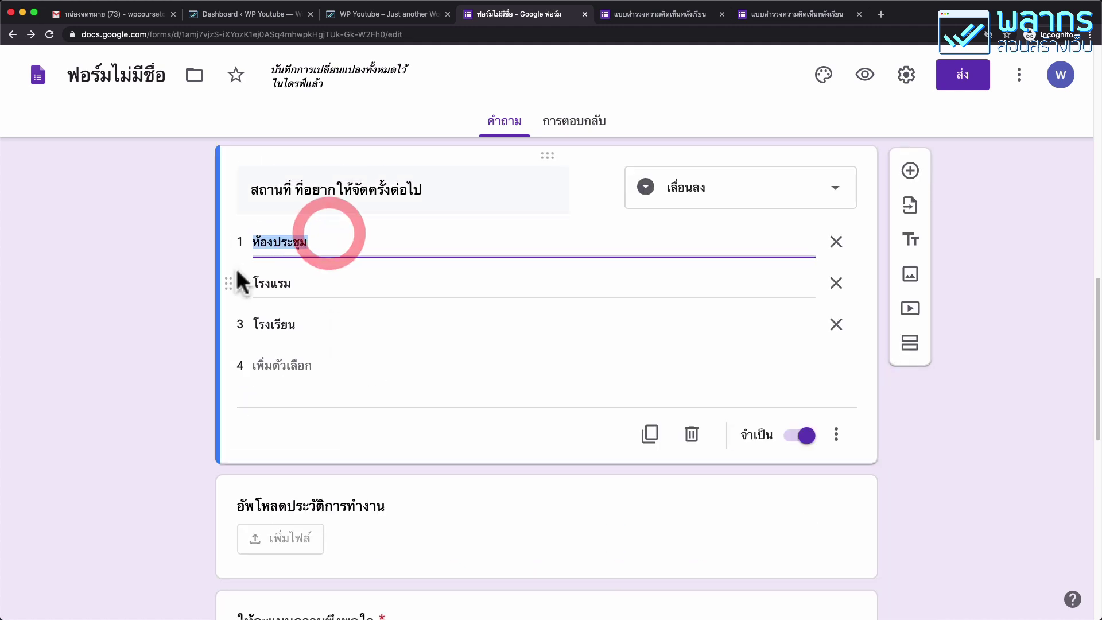
pyautogui.moveTo(233, 287); pyautogui.dragTo(224, 333)
# Move the option "วิชาใช้โทรศัพท์มือถือ" below "วิชาคณิตศาสตร์" in the checkbox question about topics of interest.
pyautogui.scroll(3, 487, 332)
pyautogui.scroll(1, 401, 226)
pyautogui.click(407, 241)
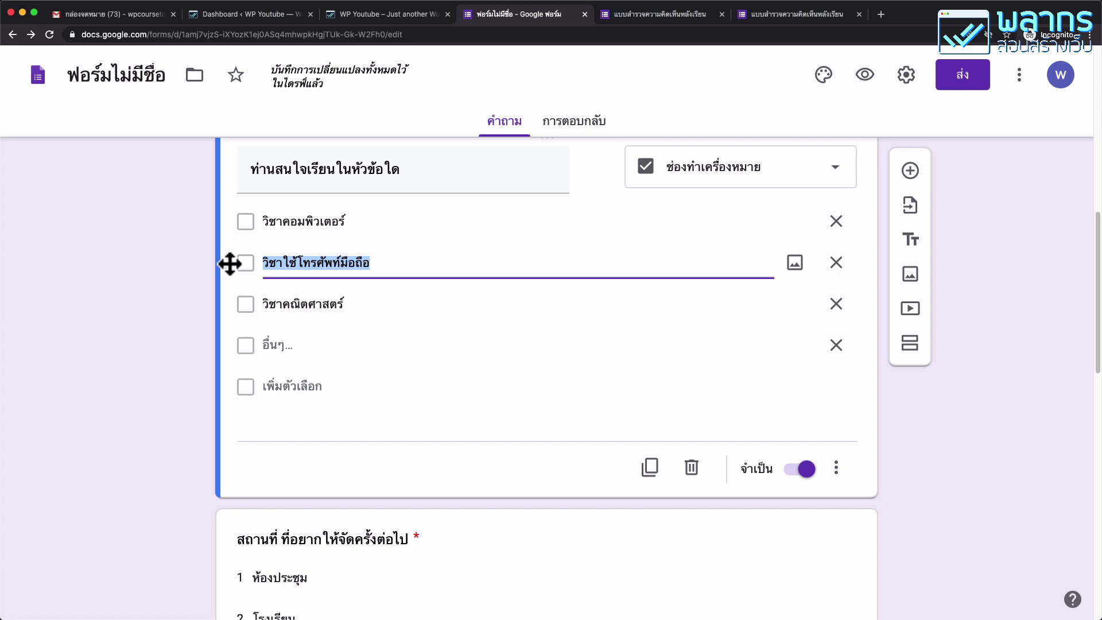
pyautogui.moveTo(230, 264); pyautogui.dragTo(246, 309)
pyautogui.scroll(6, 479, 308)
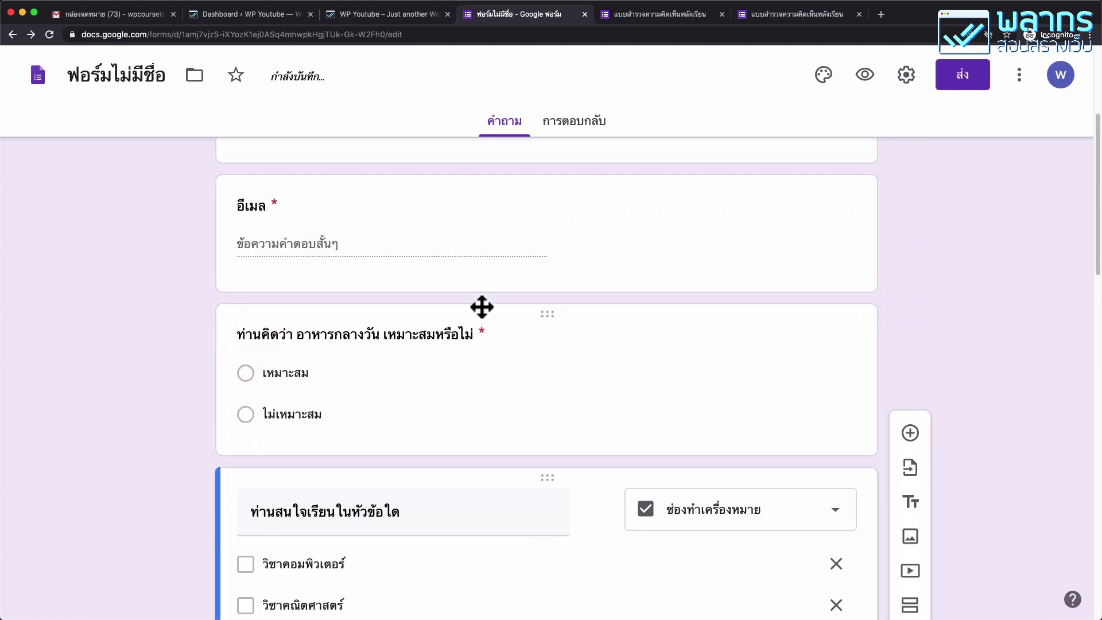
# Add a date question directly below the readiness grid.
pyautogui.scroll(-15, 336, 388)
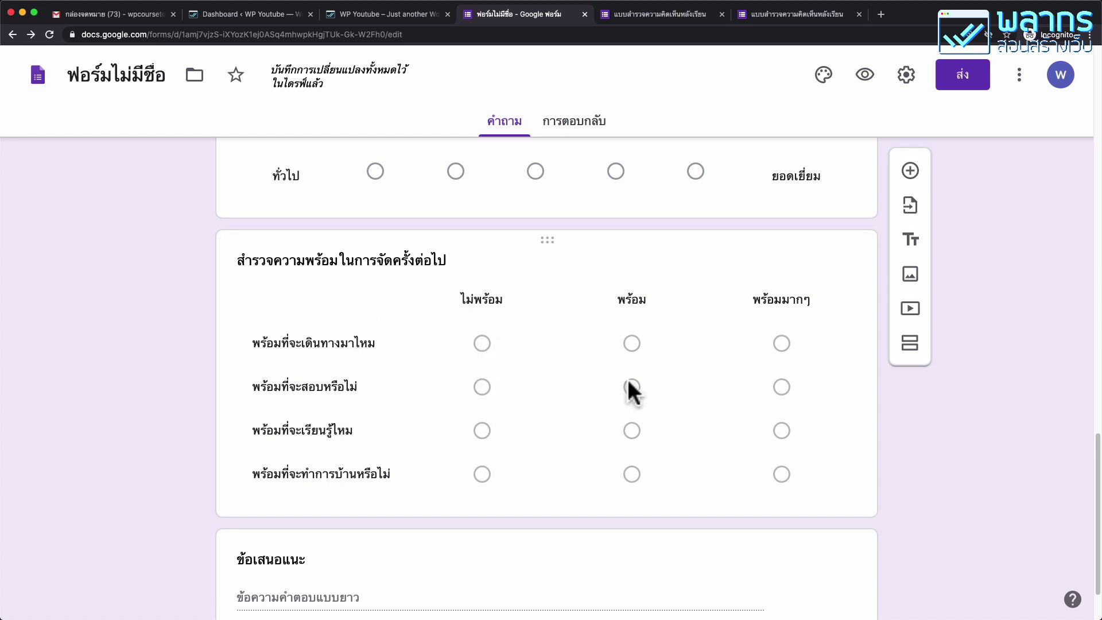
pyautogui.scroll(-3, 320, 384)
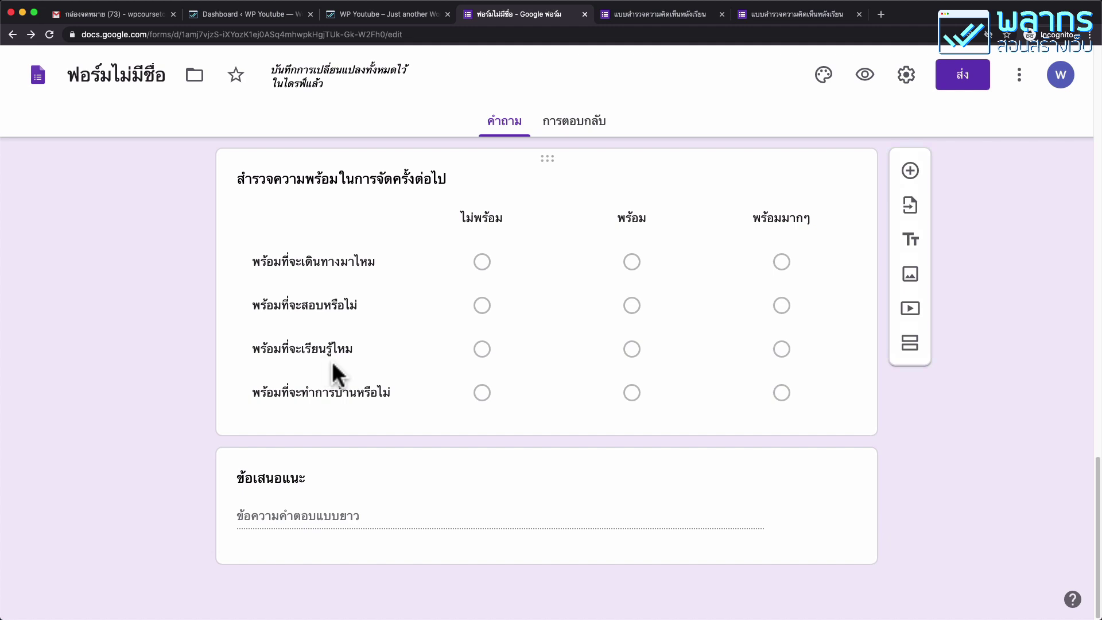
pyautogui.click(780, 189)
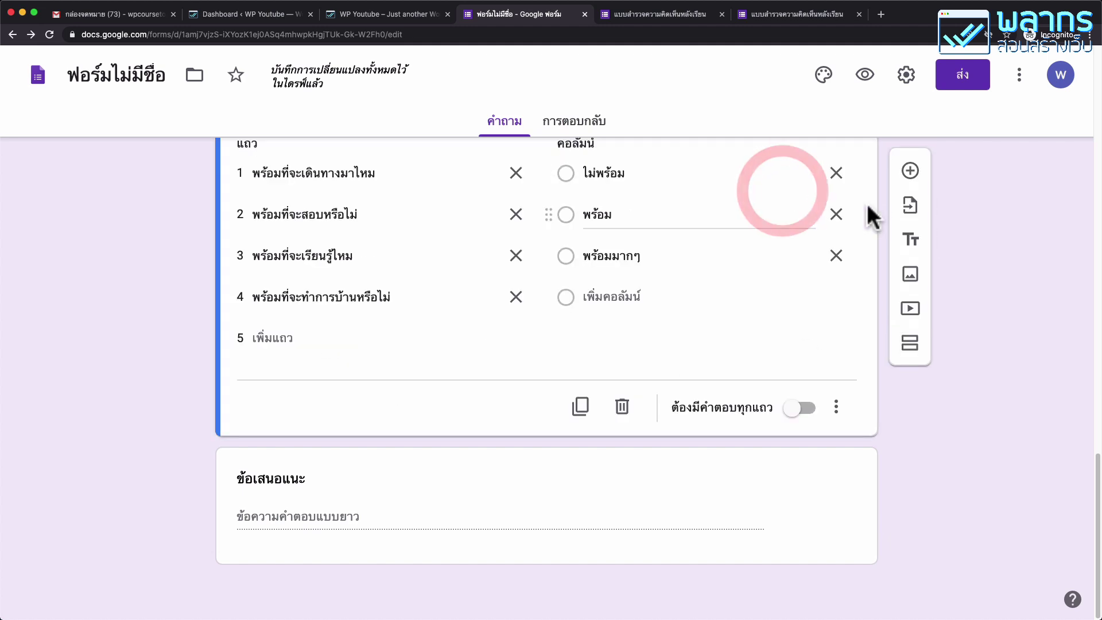
pyautogui.click(912, 172)
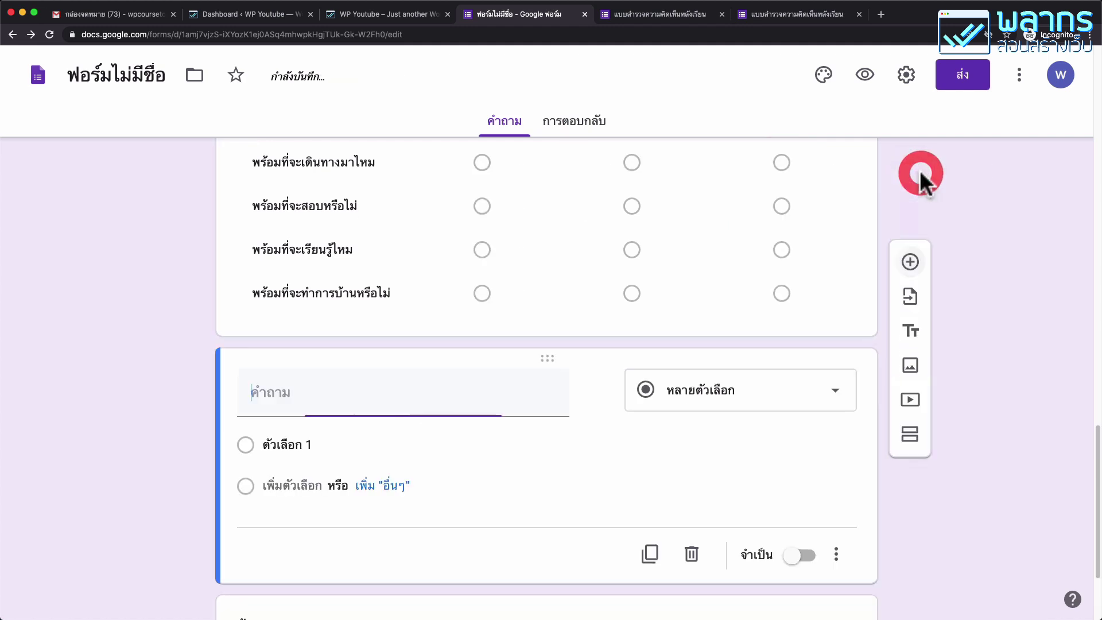
pyautogui.click(726, 396)
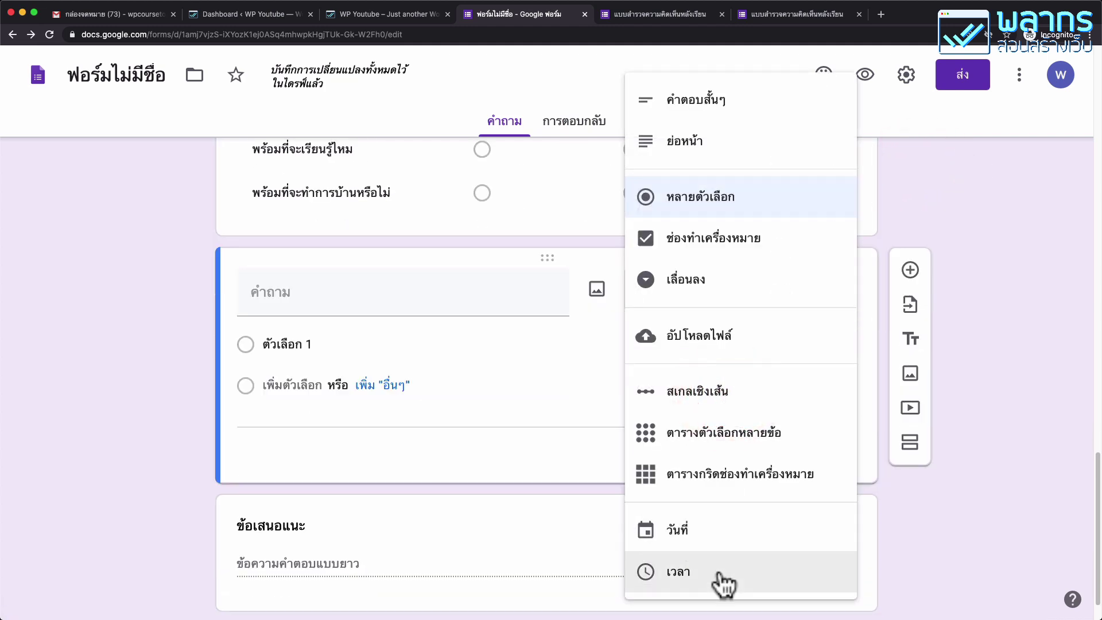
pyautogui.click(734, 545)
# Title the date question "วันที่ที่สะดวกเข้าอบรม" and make it required.
pyautogui.click(339, 289)
pyautogui.write('ท')
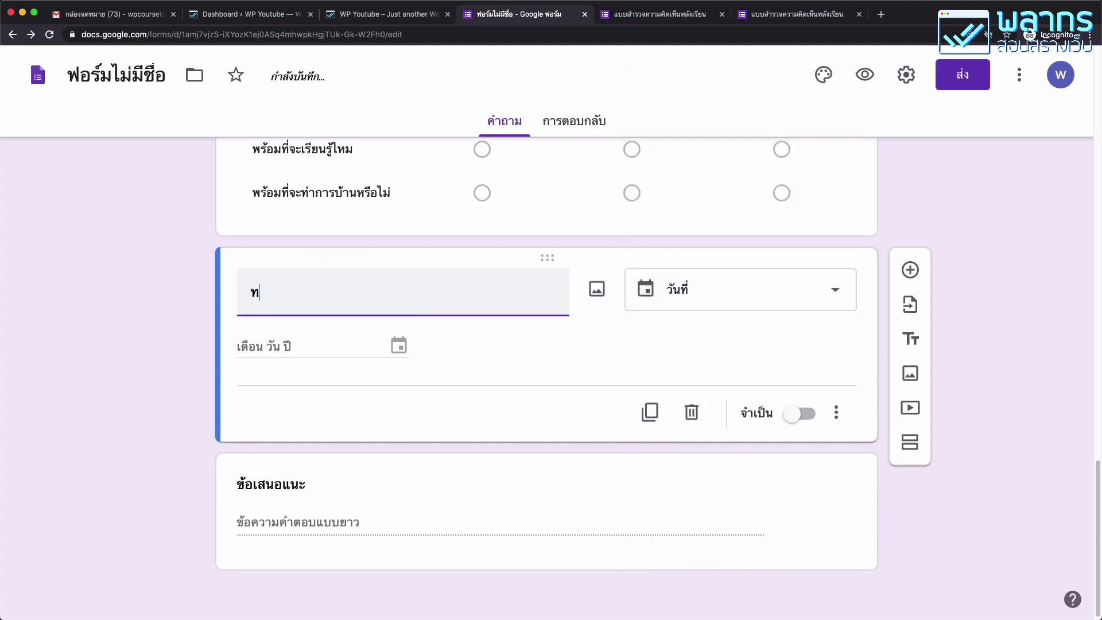
pyautogui.press('BackSpace')
pyautogui.press('BackSpace')
pyautogui.write(';yo')
pyautogui.press('BackSpace')
pyautogui.press('BackSpace')
pyautogui.press('BackSpace')
pyautogui.write('วันที่สะดวกเข้าอบรม')
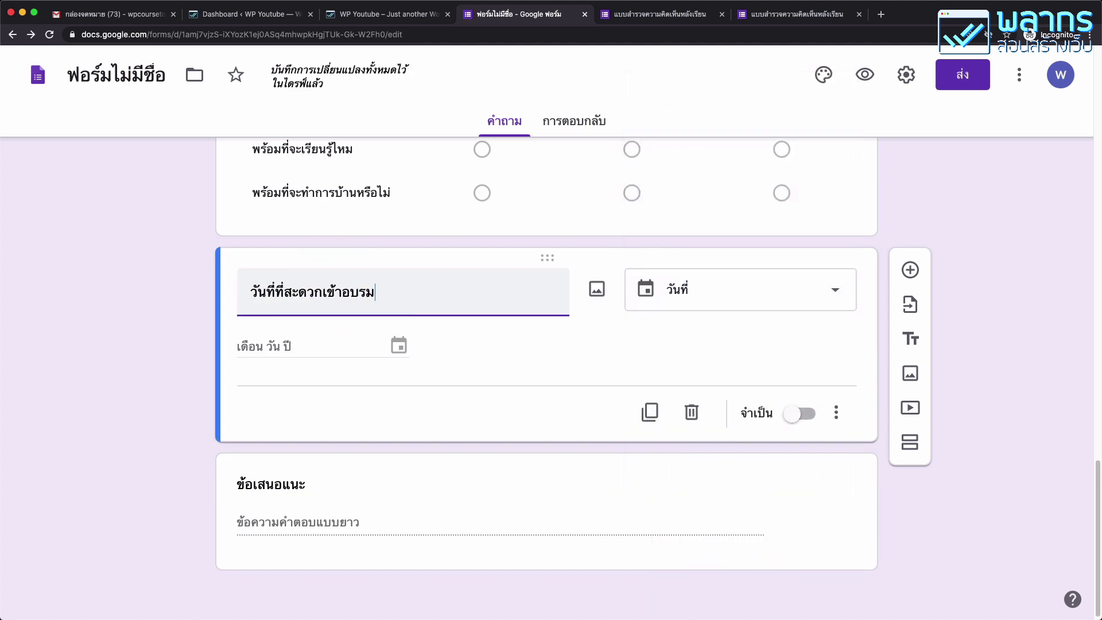
pyautogui.click(800, 413)
# Require a response in every row of the readiness grid question.
pyautogui.scroll(2, 747, 346)
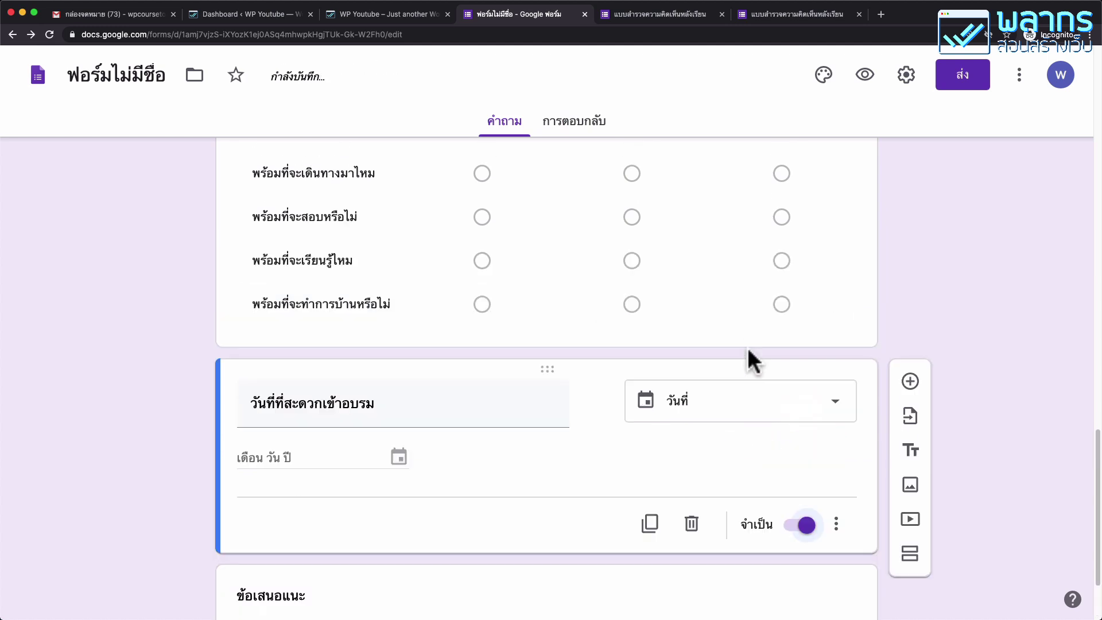
pyautogui.scroll(3, 747, 347)
pyautogui.click(543, 301)
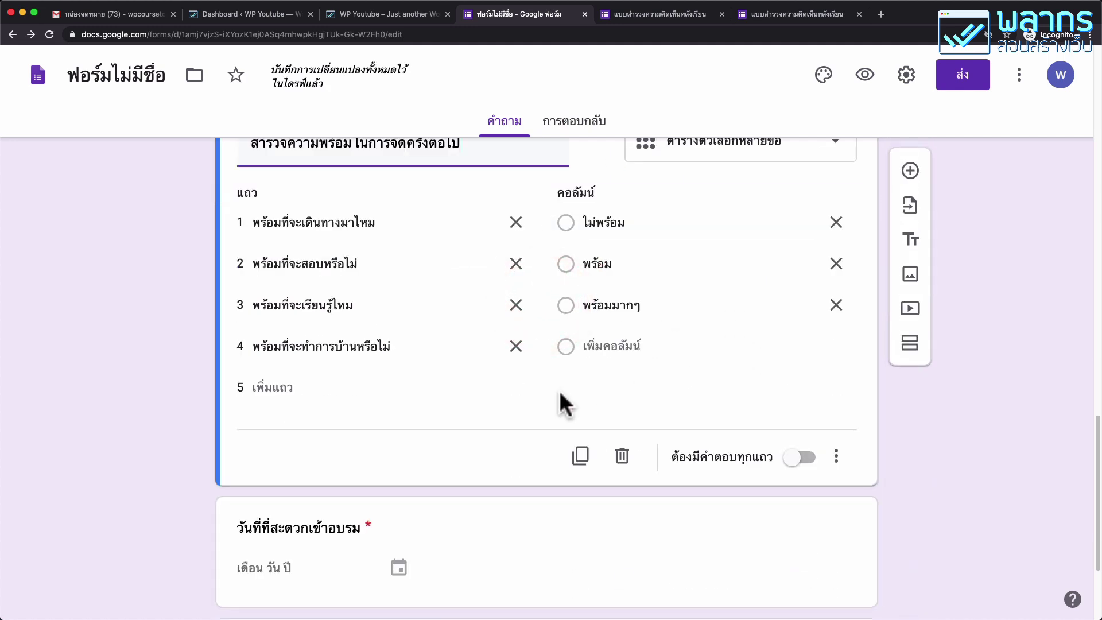
pyautogui.click(798, 459)
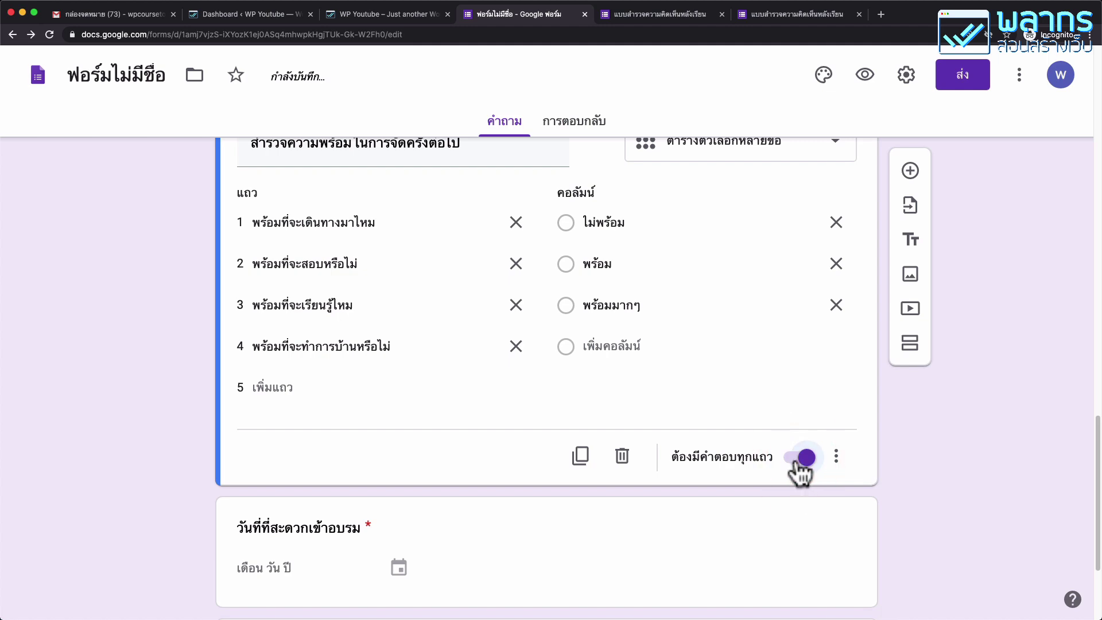
# Preview the form and review its questions from the title down to the satisfaction scale and readiness grid.
pyautogui.scroll(-10, 739, 342)
pyautogui.scroll(15, 740, 342)
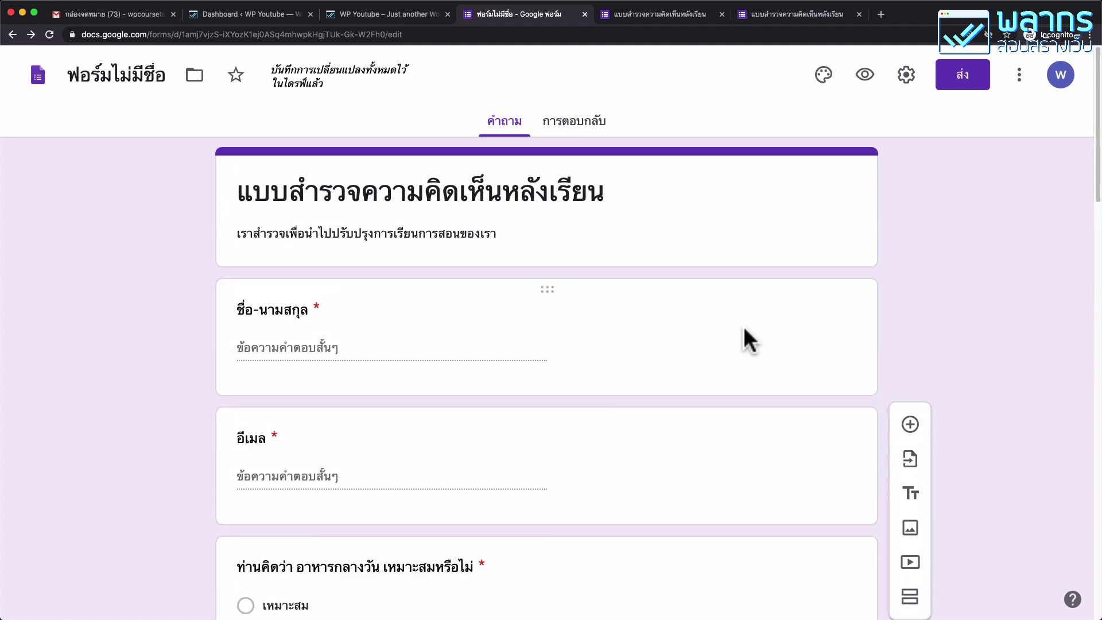
pyautogui.click(869, 69)
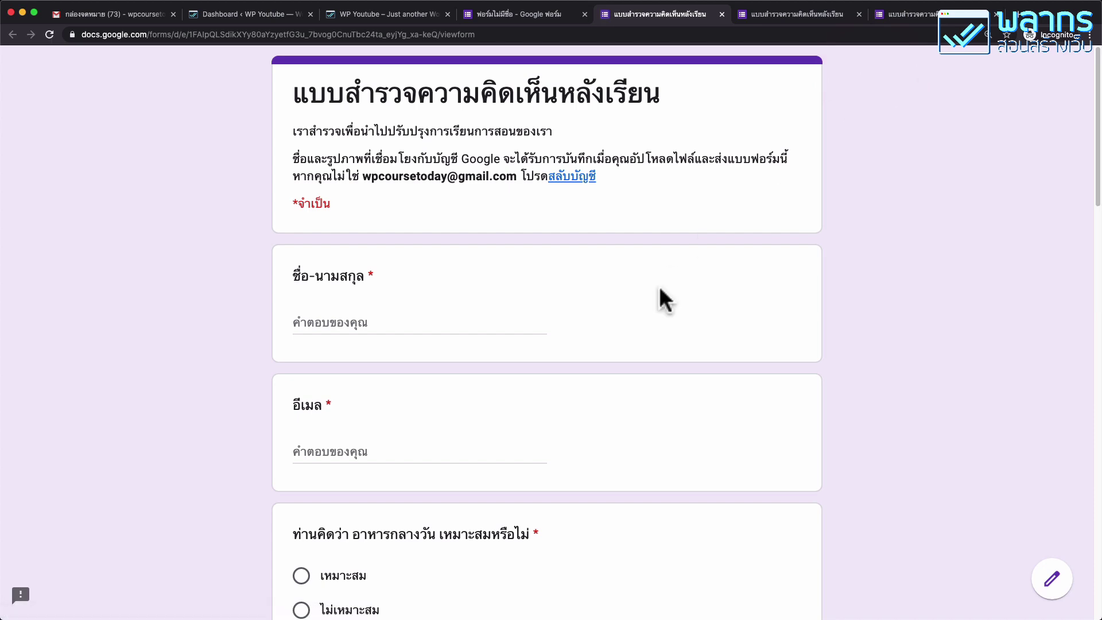
pyautogui.scroll(-1, 659, 285)
pyautogui.scroll(-7, 658, 286)
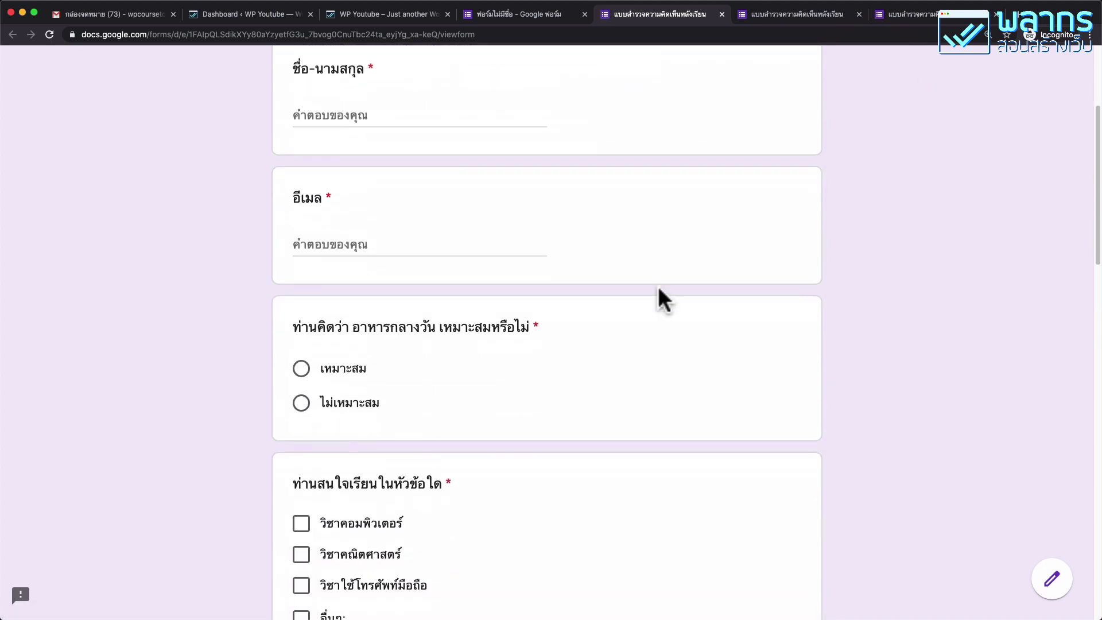
pyautogui.scroll(-6, 657, 286)
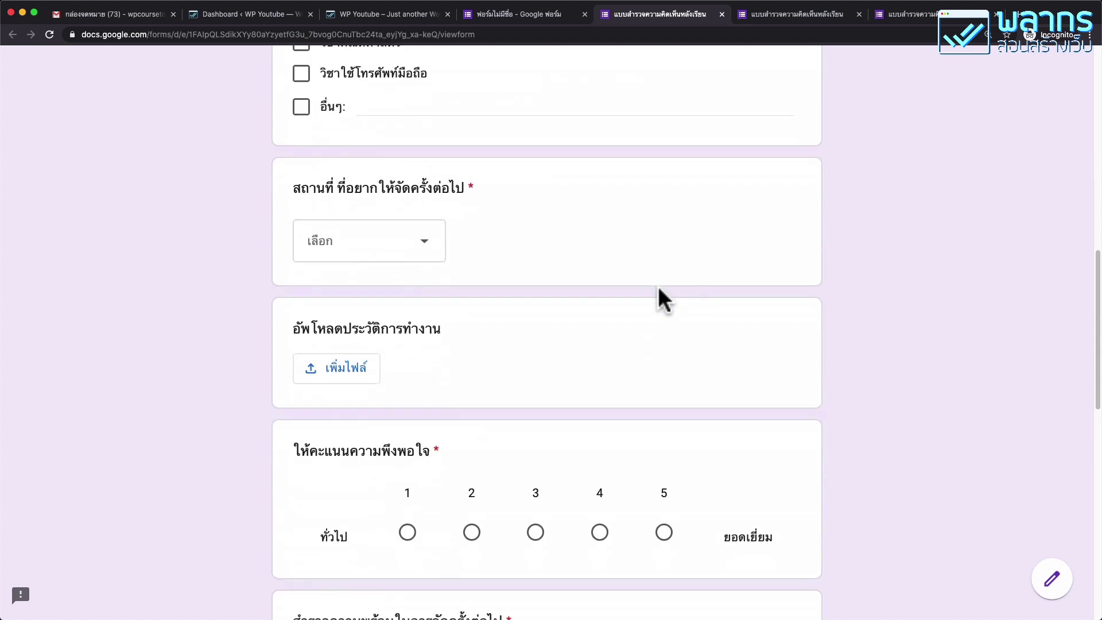
pyautogui.scroll(-2, 658, 285)
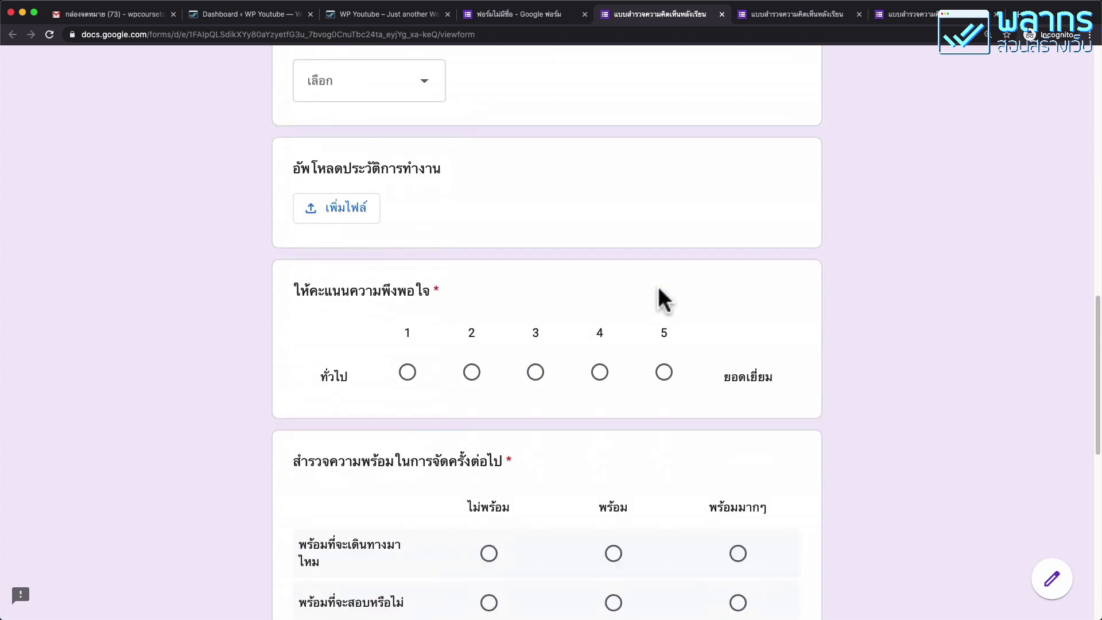
# Open the device file chooser for the work-history upload question, then dismiss it without choosing a file.
pyautogui.click(368, 209)
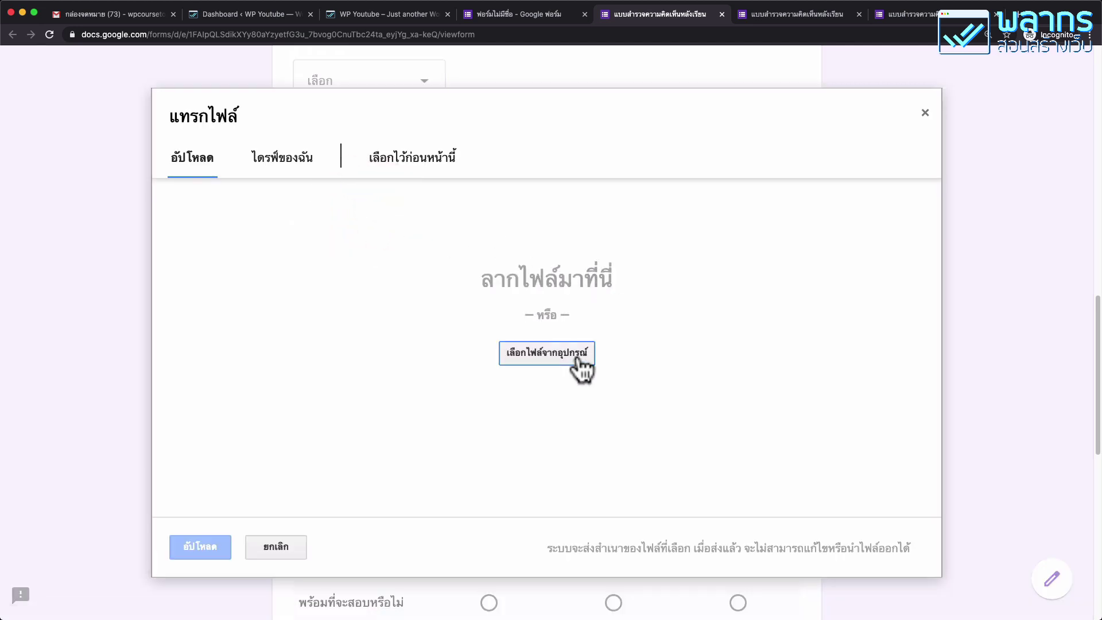
pyautogui.click(576, 356)
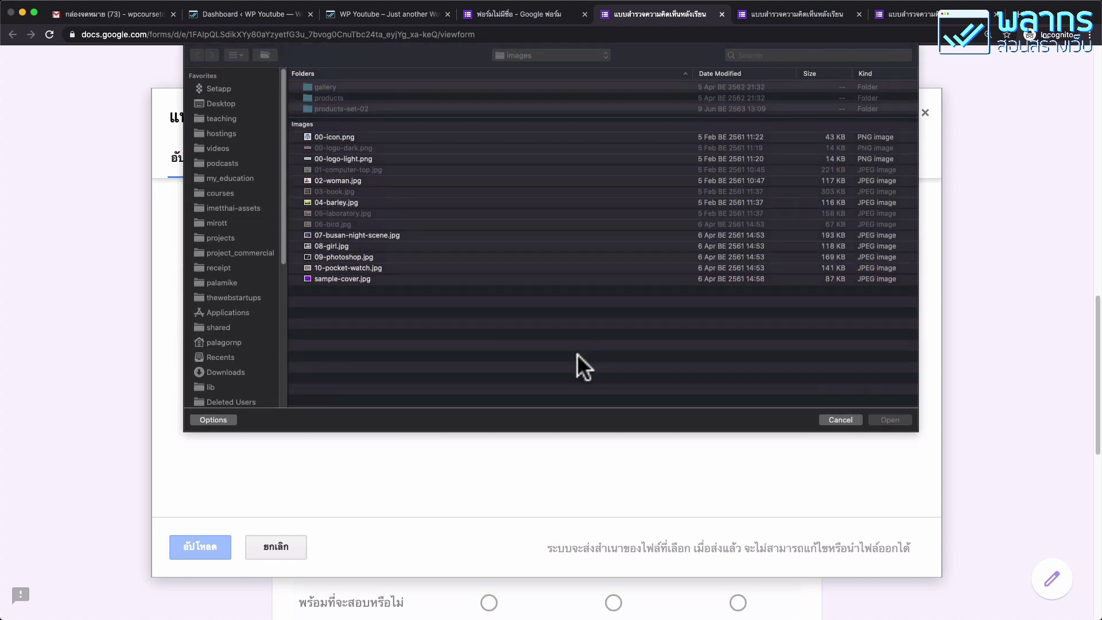
pyautogui.click(841, 419)
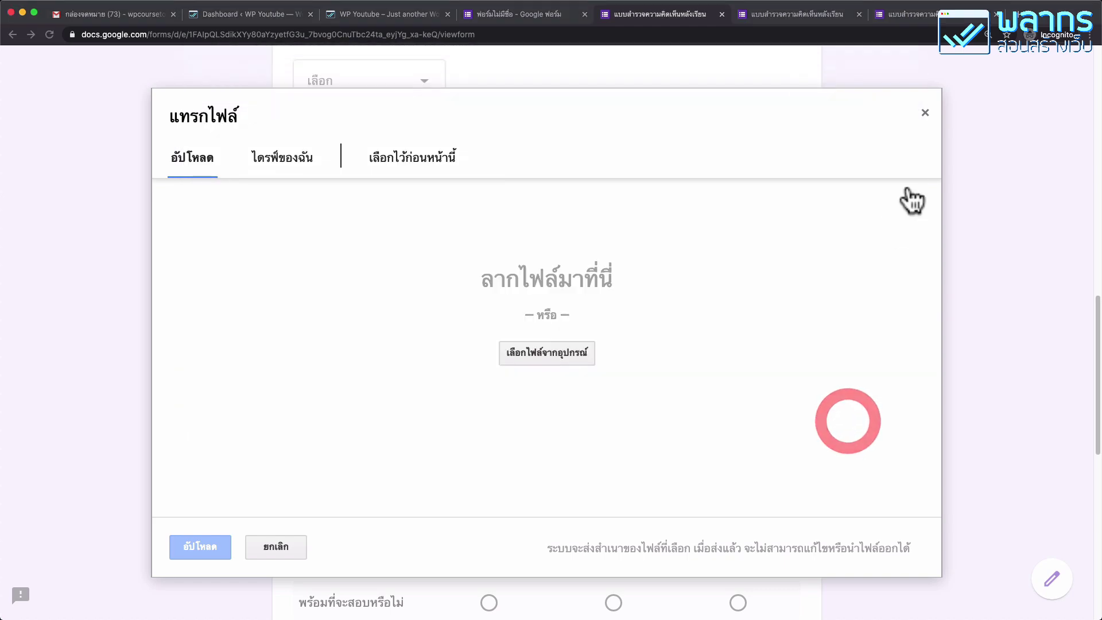
pyautogui.click(924, 113)
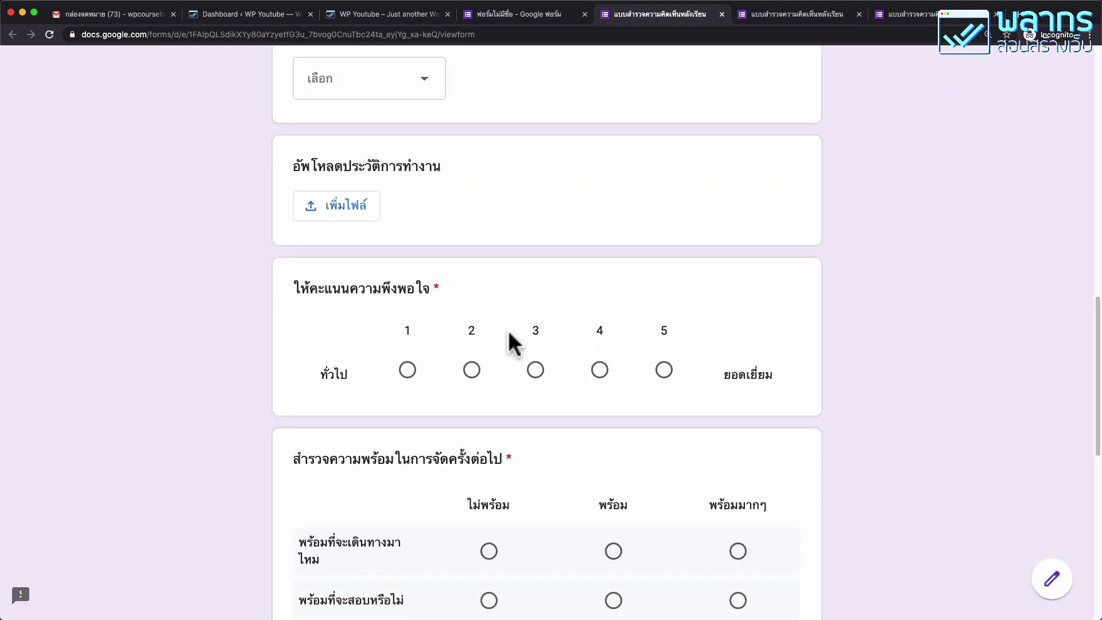
# Answer the previewed readiness grid with "พร้อม" for the exam row and "ไม่พร้อม" for the travel, learning and homework rows.
pyautogui.scroll(-5, 508, 330)
pyautogui.scroll(-4, 510, 333)
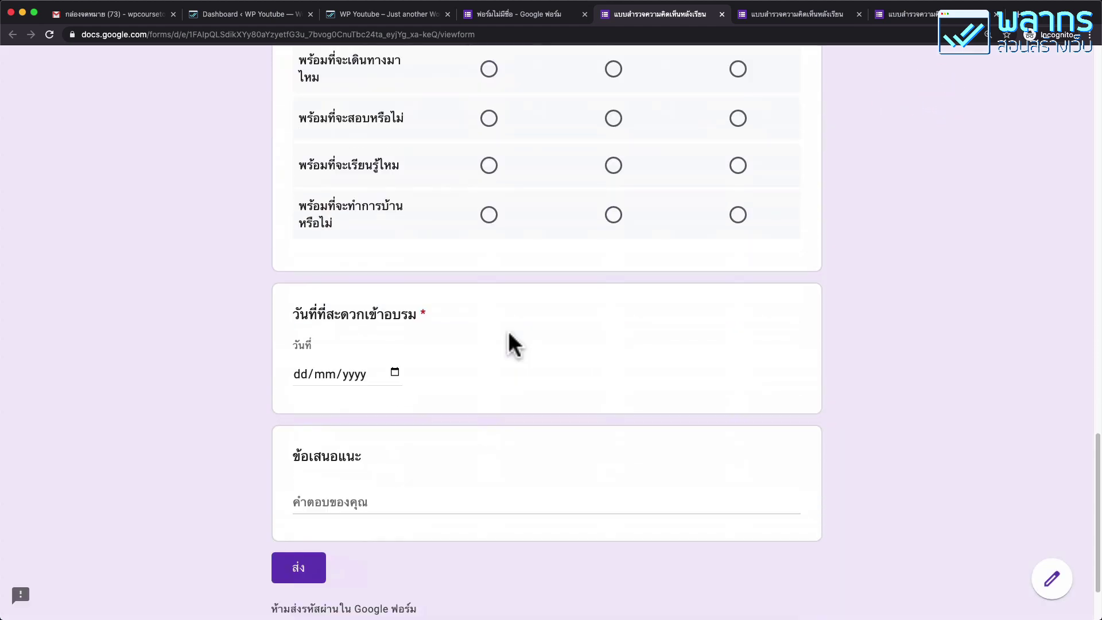
pyautogui.scroll(3, 516, 309)
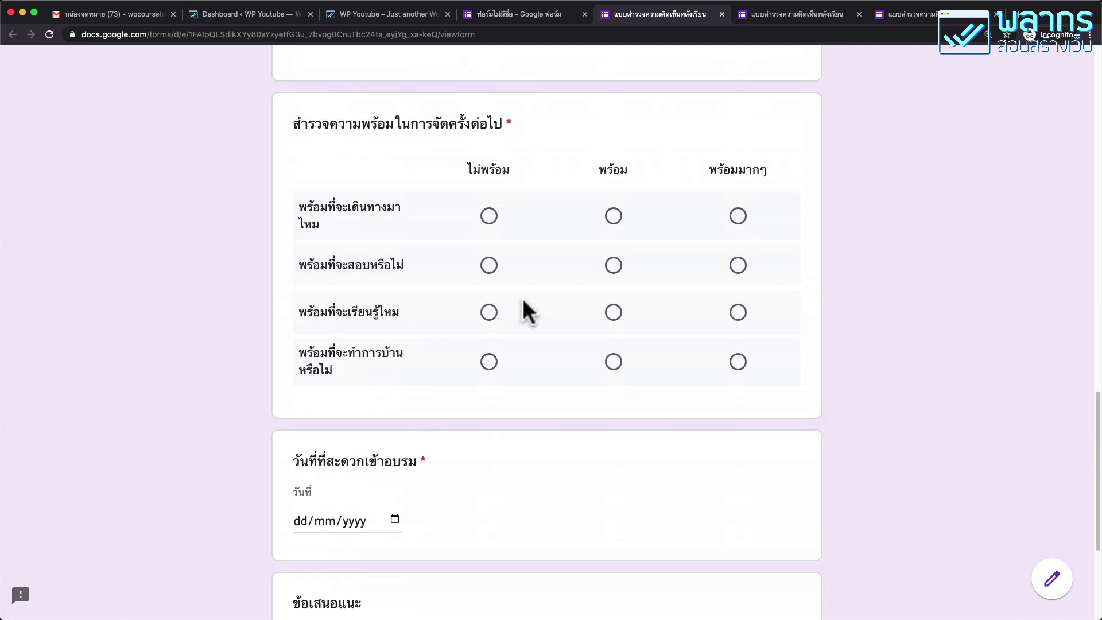
pyautogui.click(489, 228)
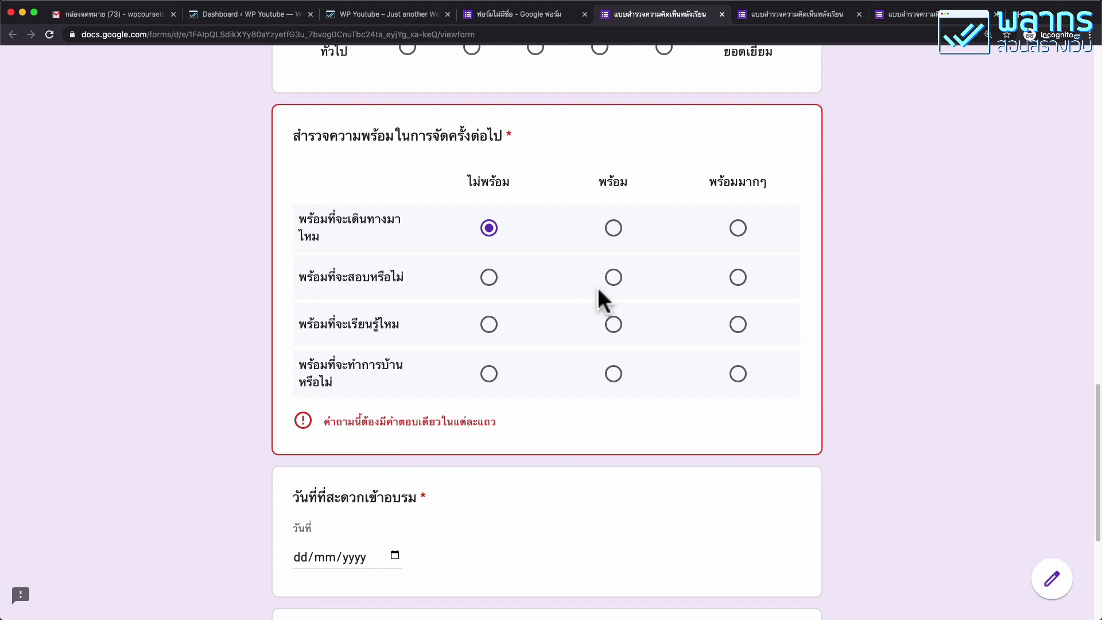
pyautogui.click(613, 277)
pyautogui.click(489, 325)
pyautogui.click(489, 374)
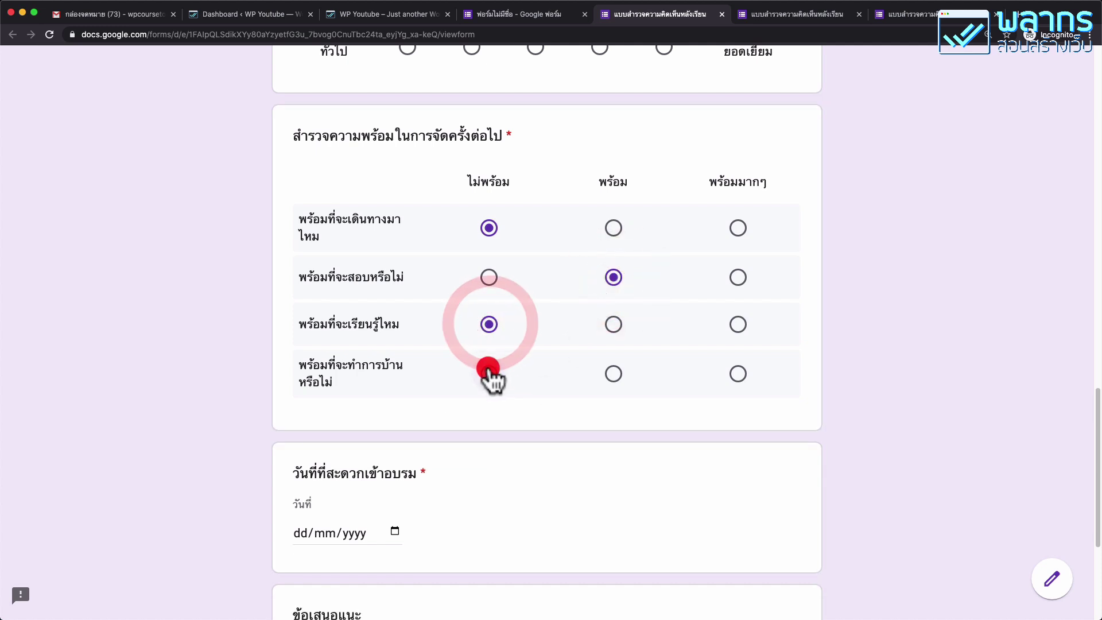
pyautogui.scroll(15, 584, 325)
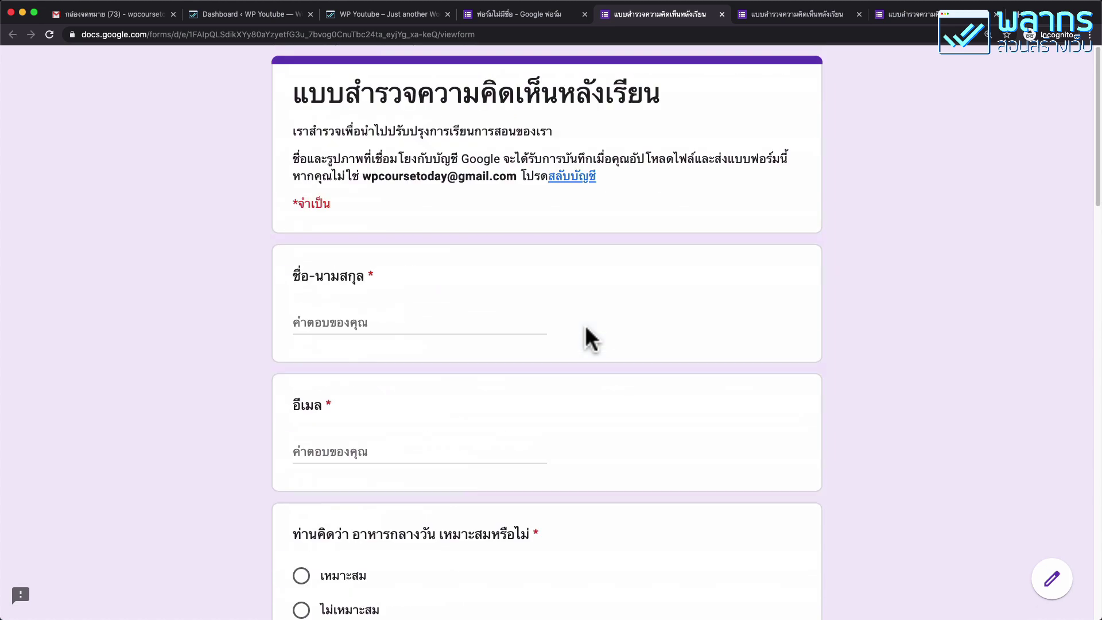
pyautogui.scroll(-4, 585, 330)
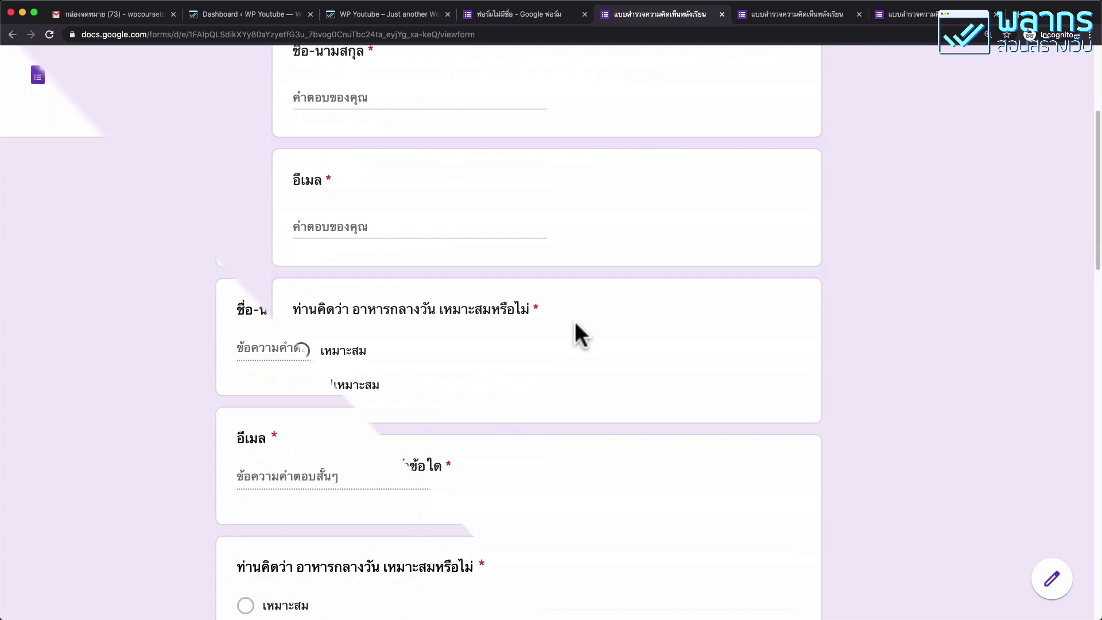
# Return to the form editor and delete the file upload question "อัพโหลดประวัติการทำงาน".
pyautogui.scroll(-14, 543, 313)
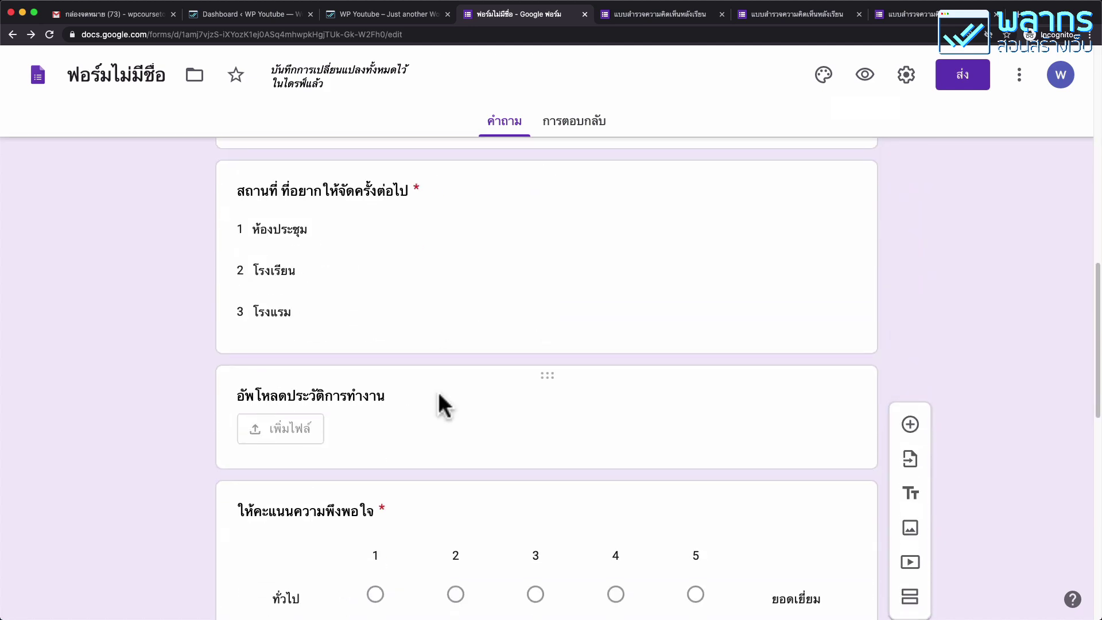
pyautogui.click(510, 409)
pyautogui.scroll(-3, 743, 453)
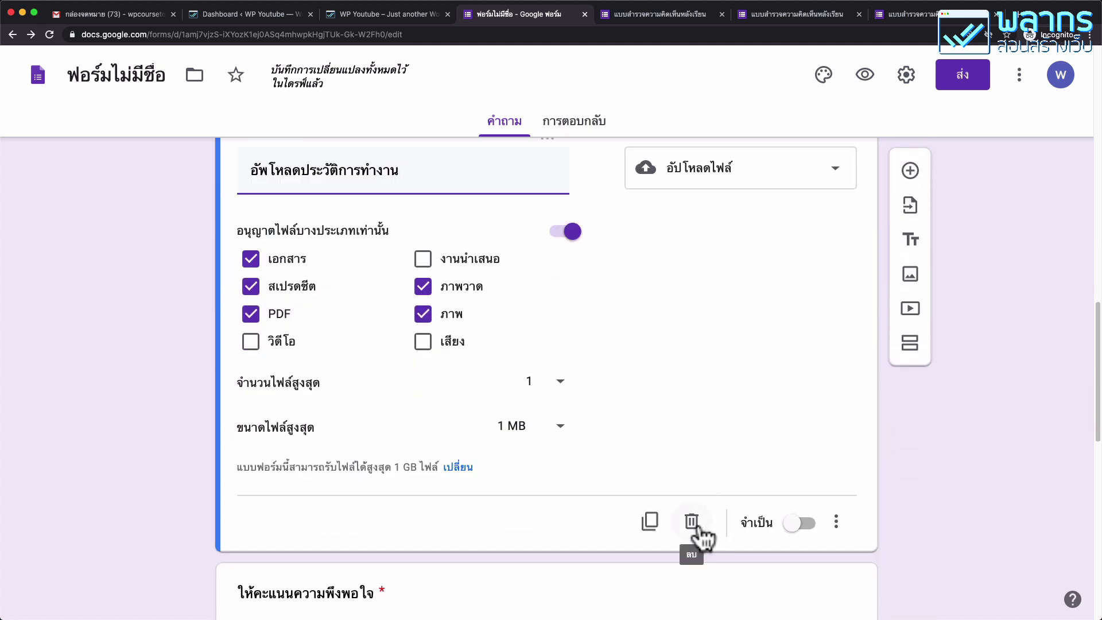
pyautogui.click(693, 522)
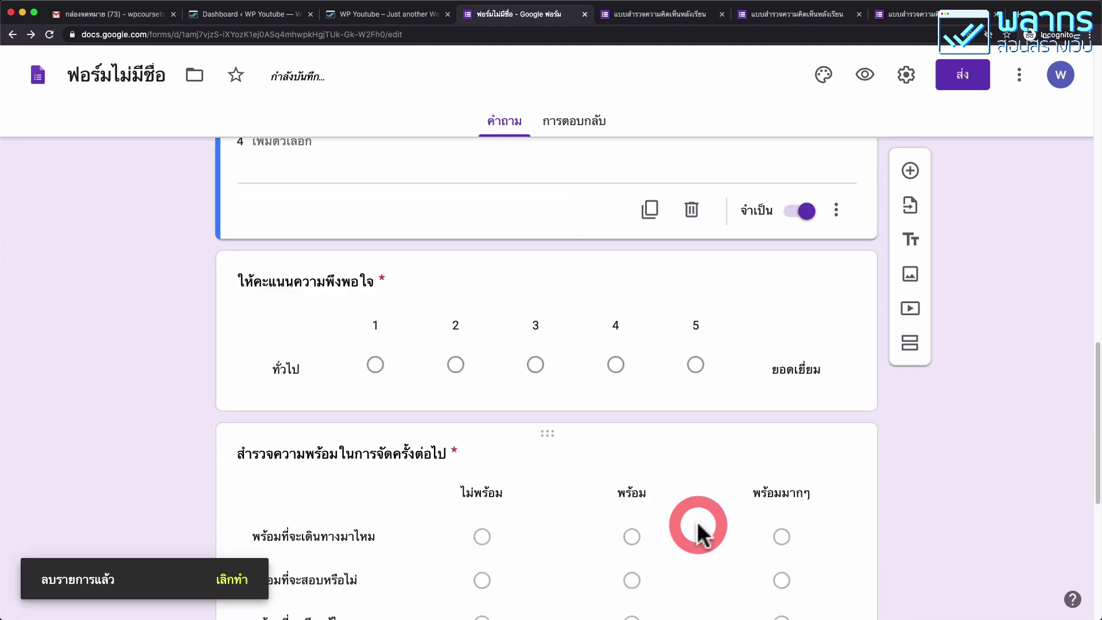
# Change the form's theme colour to the teal-green swatch and its background to the dark shade #a6dad5.
pyautogui.scroll(10, 617, 325)
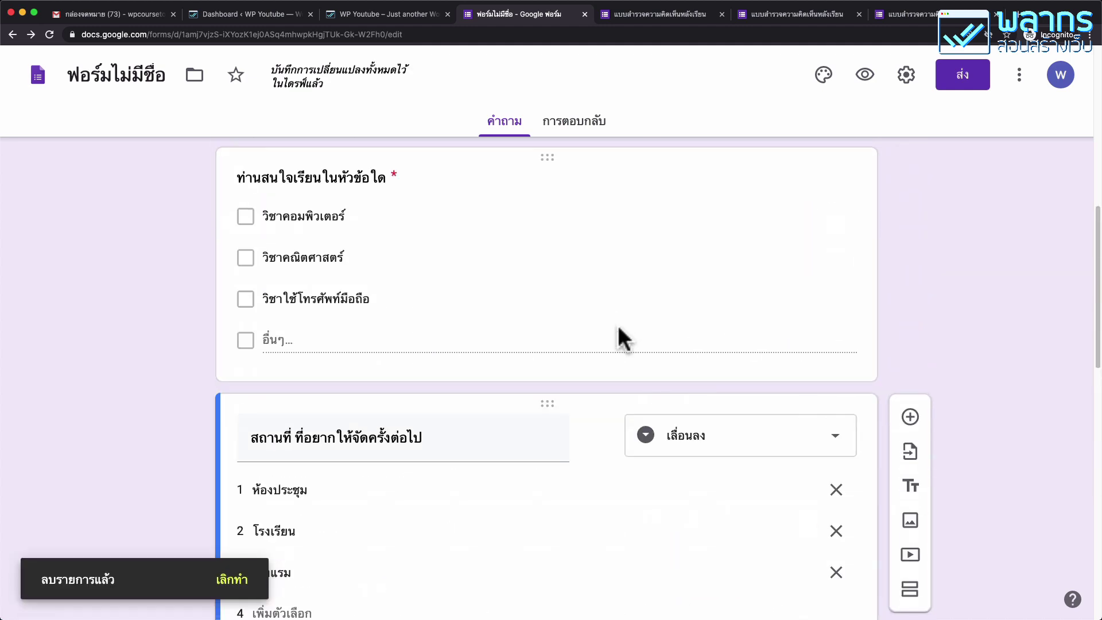
pyautogui.scroll(2, 618, 325)
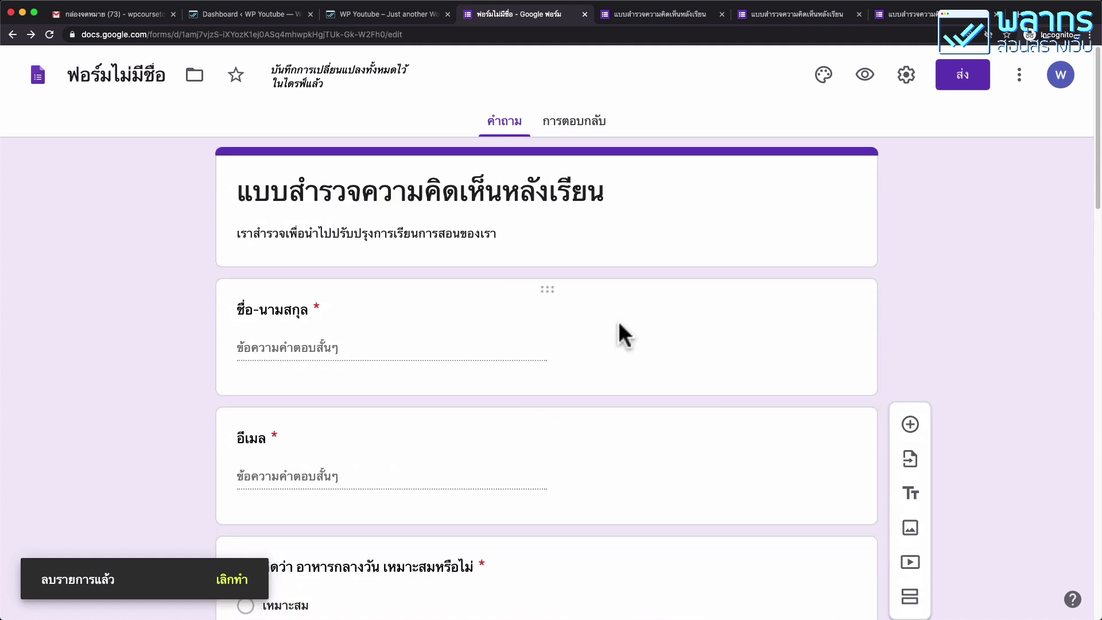
pyautogui.click(827, 89)
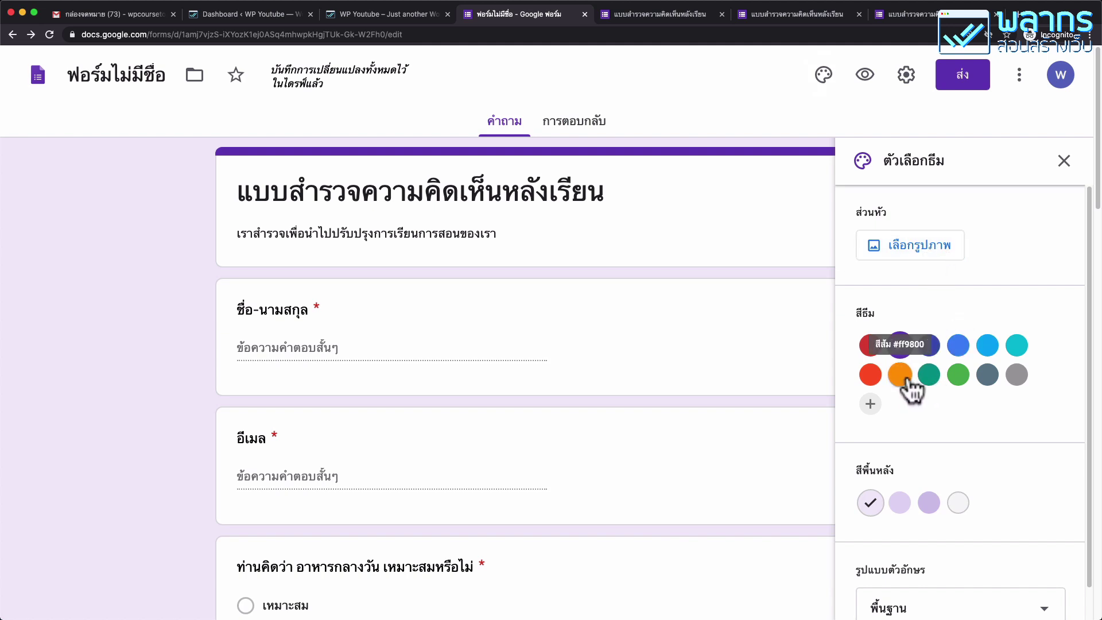
pyautogui.click(925, 377)
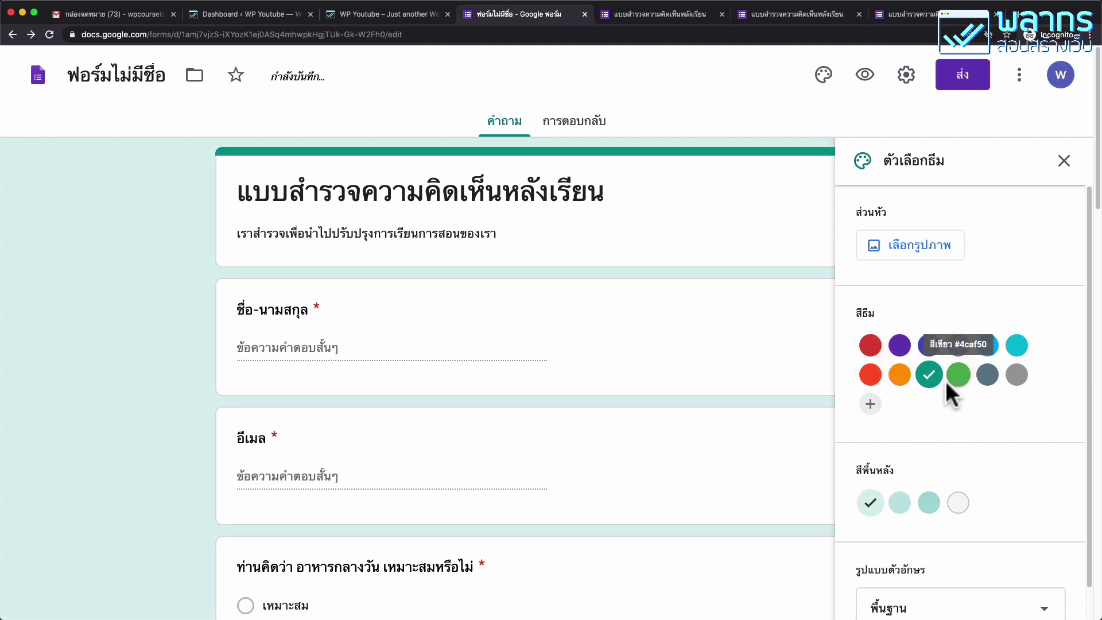
pyautogui.scroll(-1, 1003, 439)
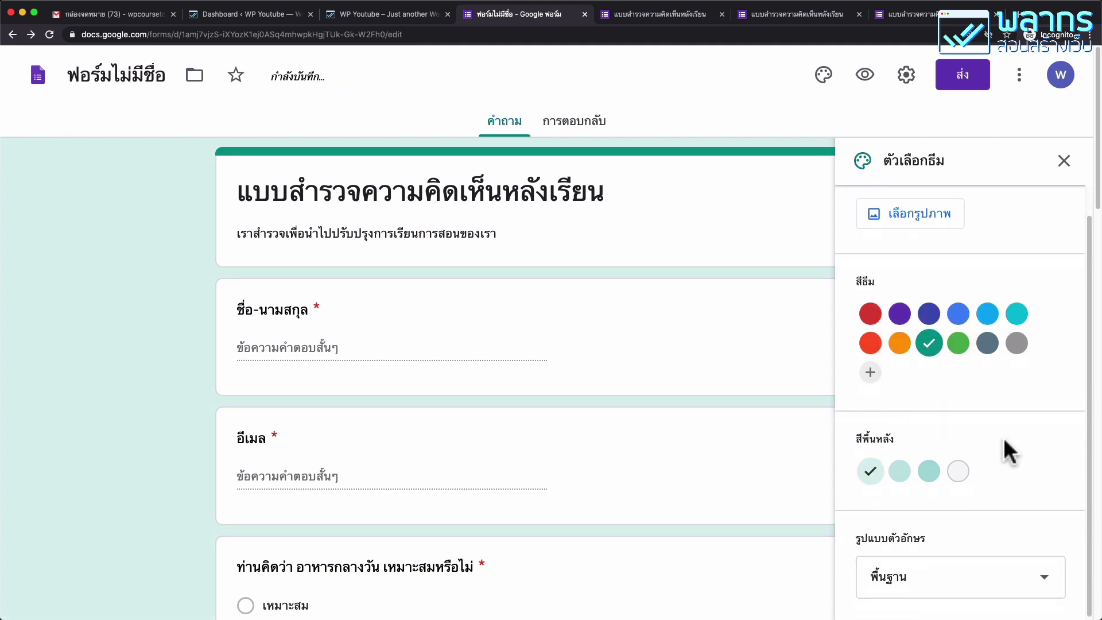
pyautogui.click(928, 471)
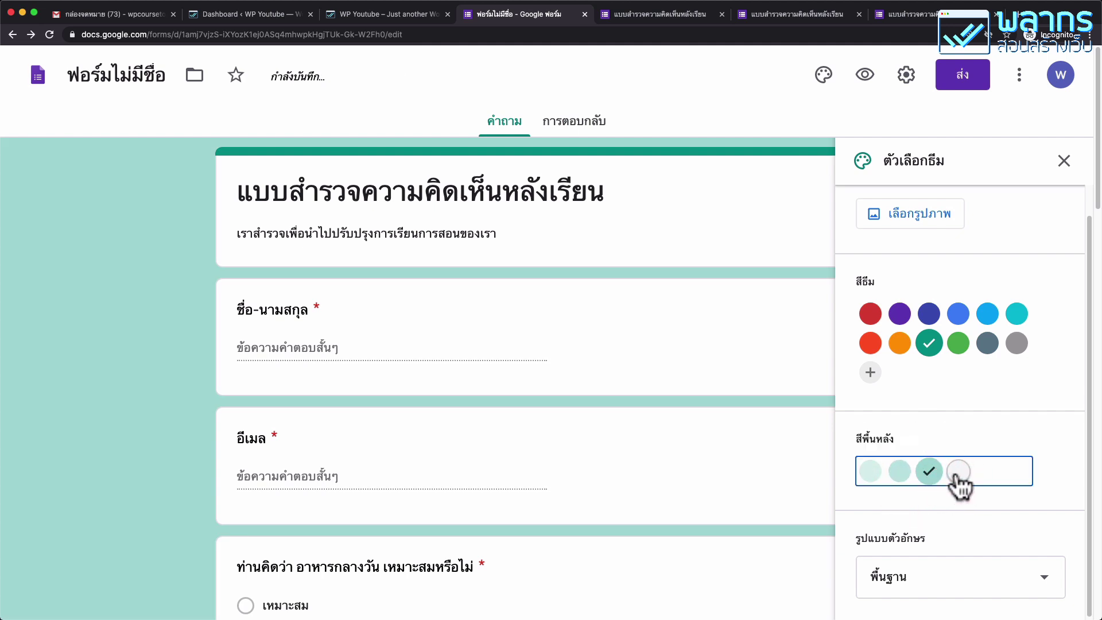
pyautogui.click(957, 471)
pyautogui.click(927, 472)
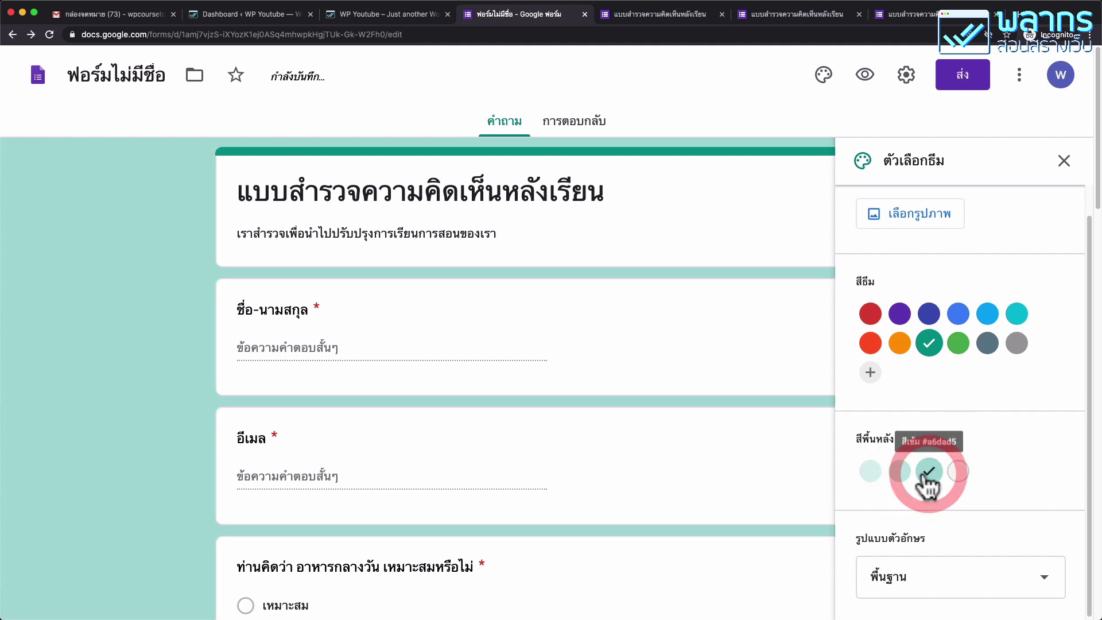
# Set the theme's font style to the playful option "ขี้เล่น" and check the form from its title.
pyautogui.click(1035, 575)
pyautogui.scroll(-6, 1012, 413)
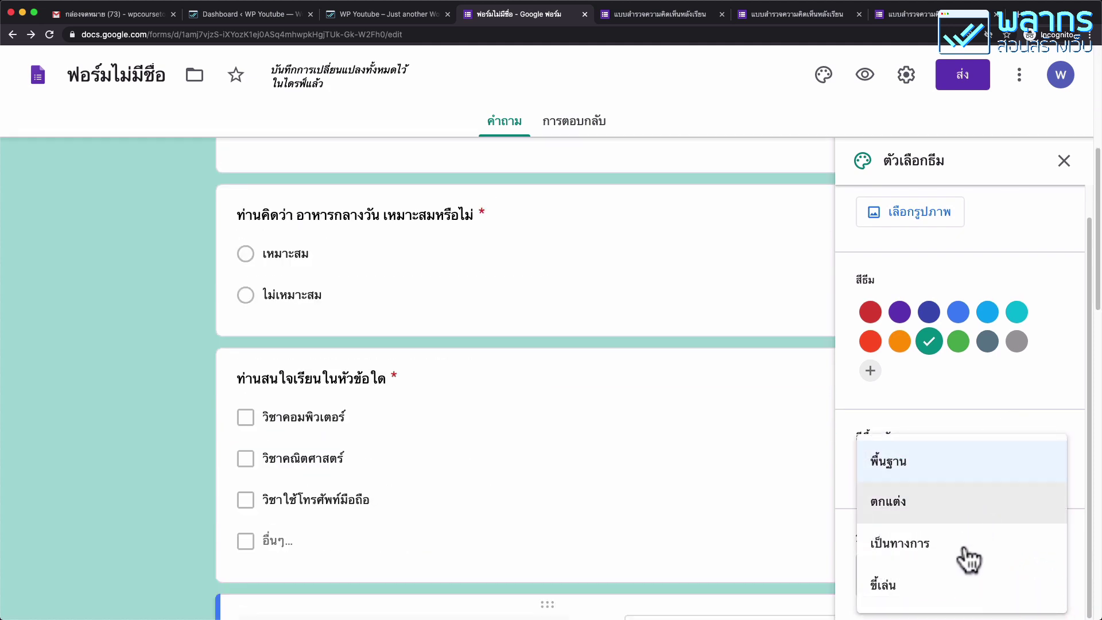
pyautogui.click(959, 600)
pyautogui.scroll(10, 591, 339)
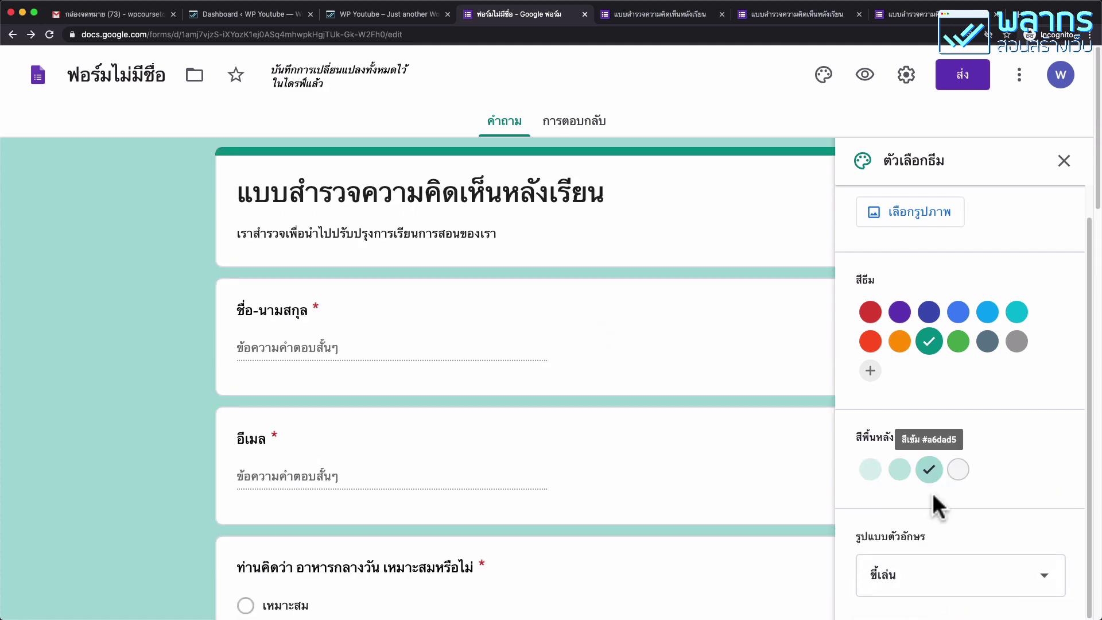
# Set the form's font style to พื้นฐาน (basic).
pyautogui.click(944, 584)
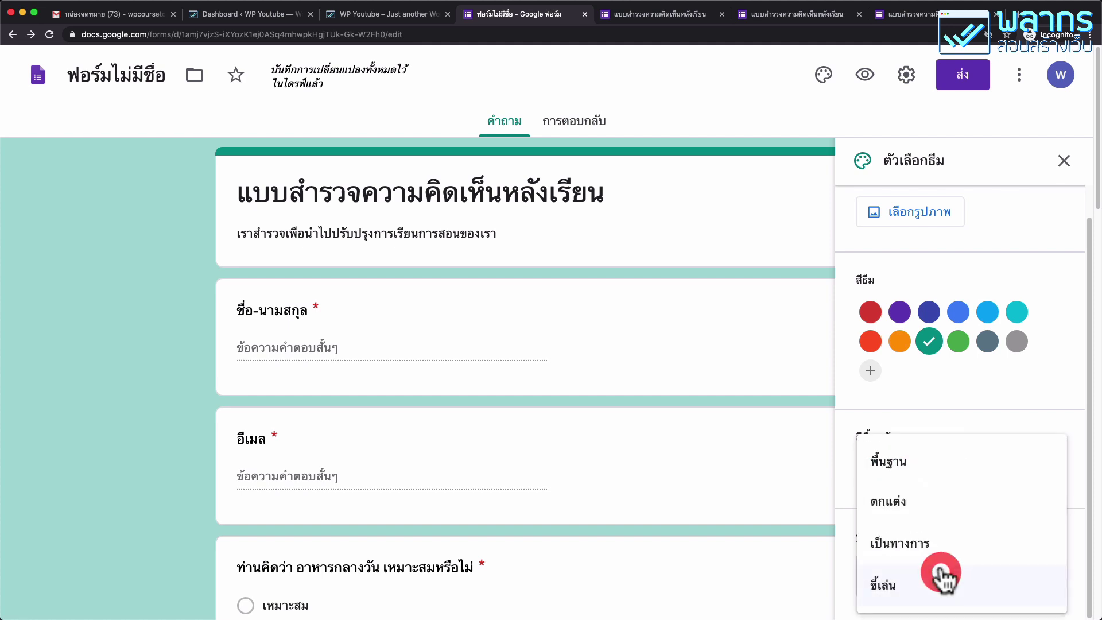
pyautogui.click(952, 465)
# Apply the open book with heart-shaped pages from the งานและโรงเรียน themes as the form's header image and preview the form.
pyautogui.scroll(1, 906, 344)
pyautogui.click(935, 244)
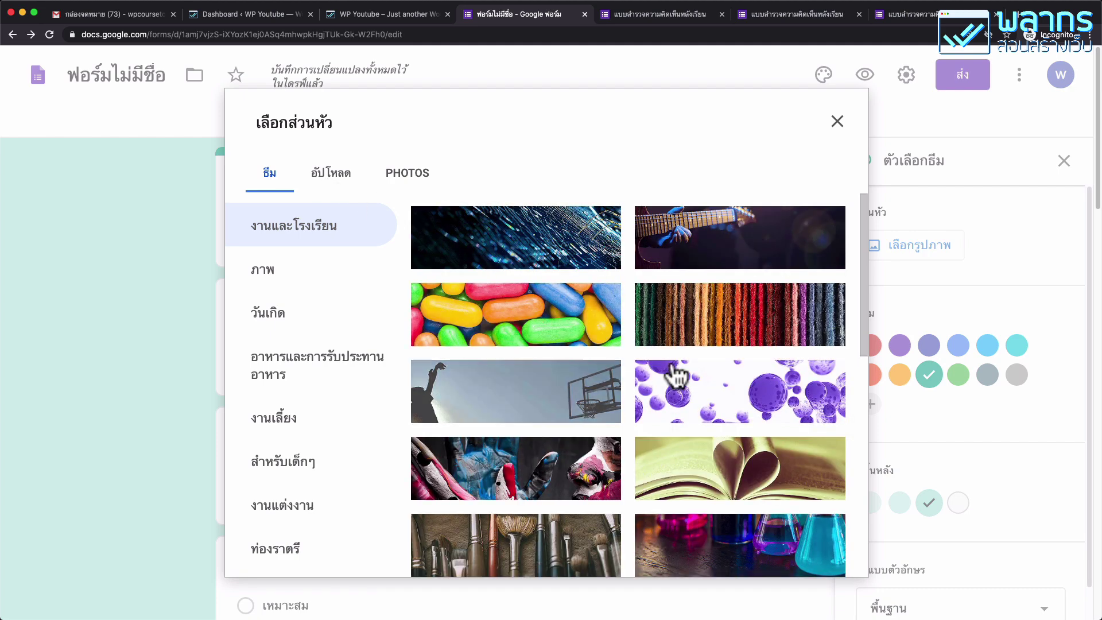
pyautogui.scroll(-1, 735, 386)
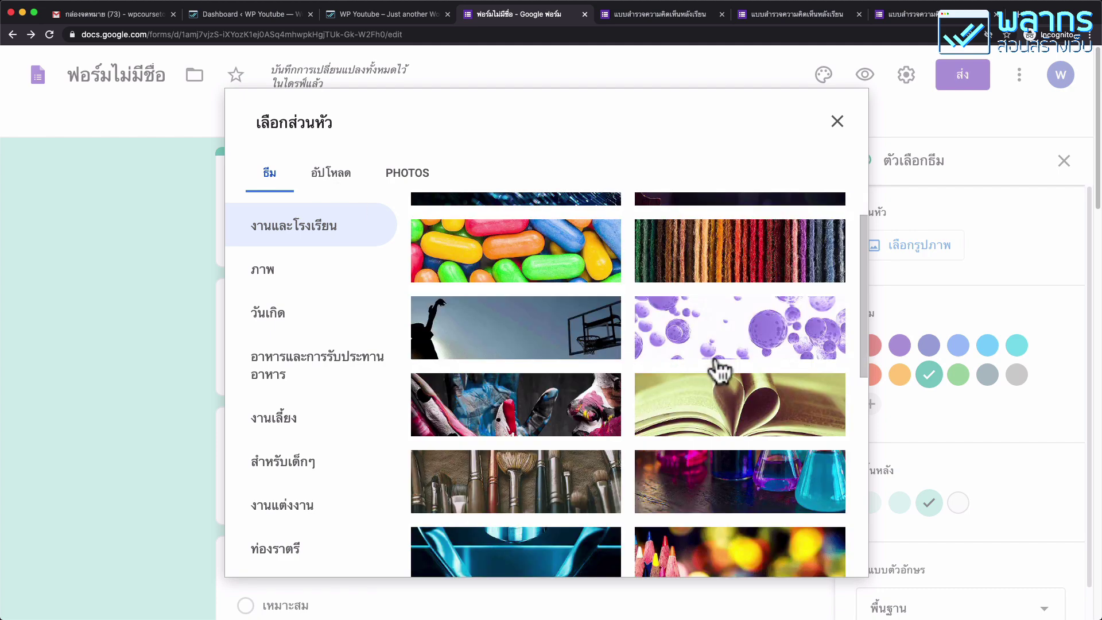
pyautogui.scroll(1, 717, 370)
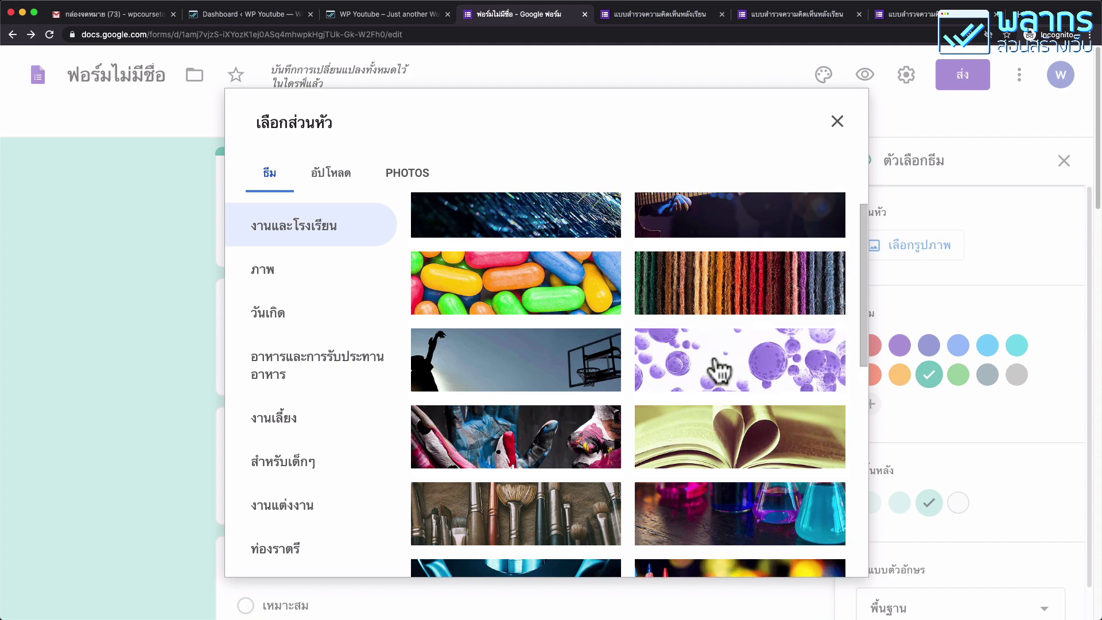
pyautogui.click(751, 430)
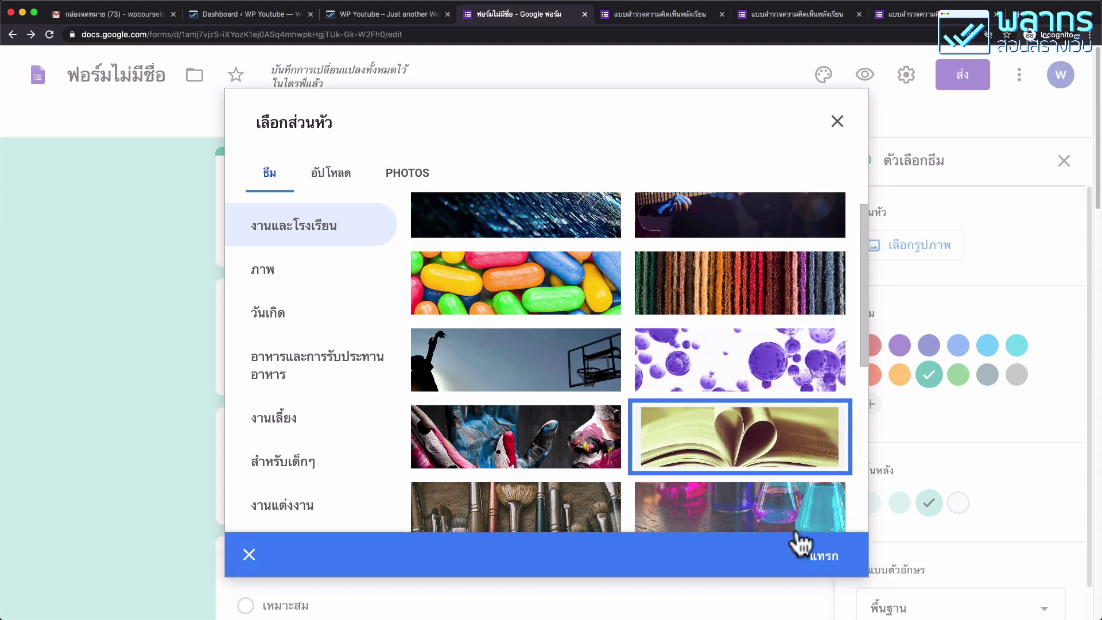
pyautogui.click(826, 562)
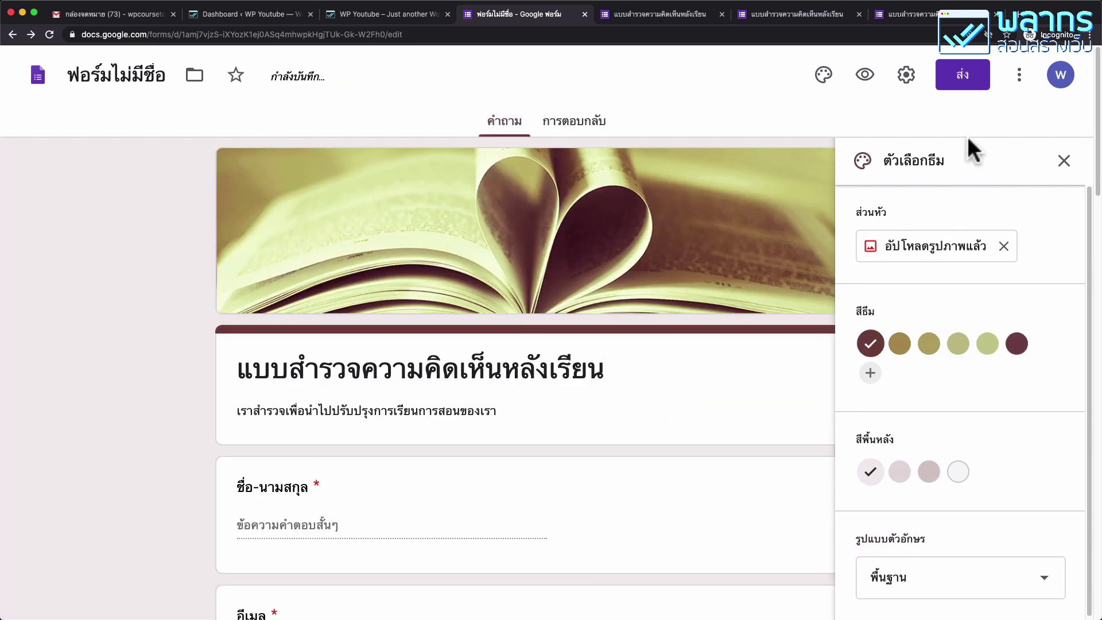
pyautogui.click(864, 75)
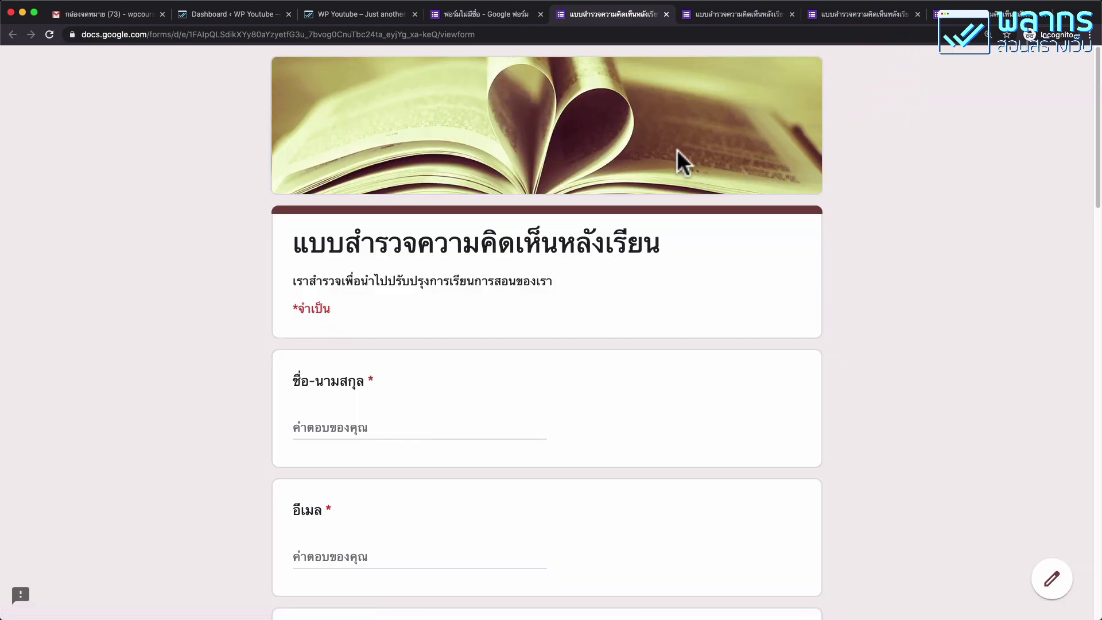
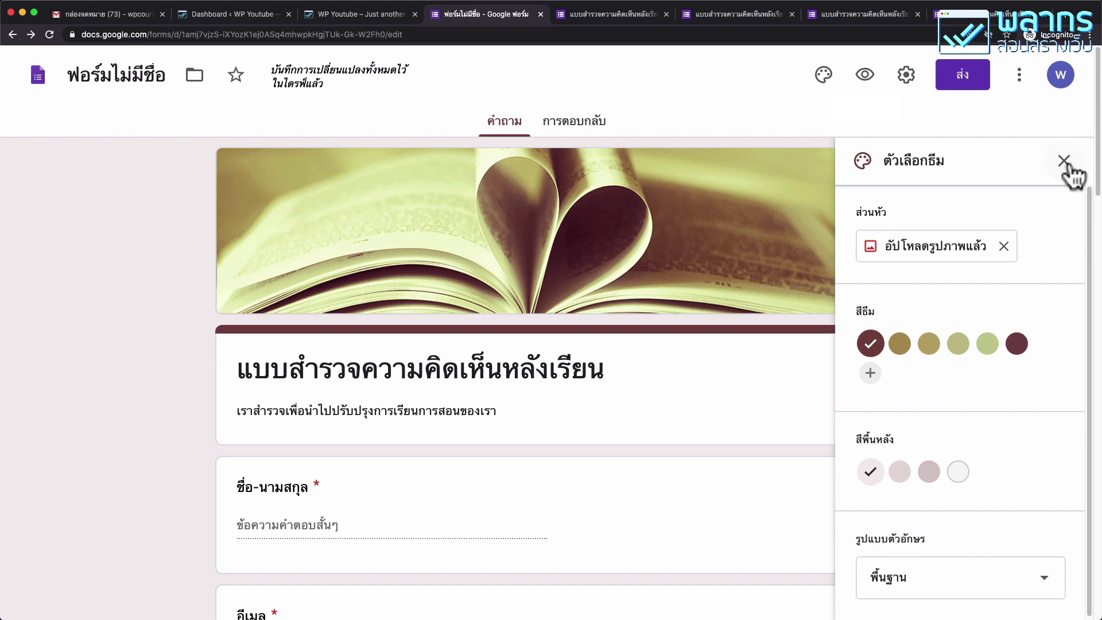
# Remove the form's header image and set the theme colour to teal green.
pyautogui.click(1004, 247)
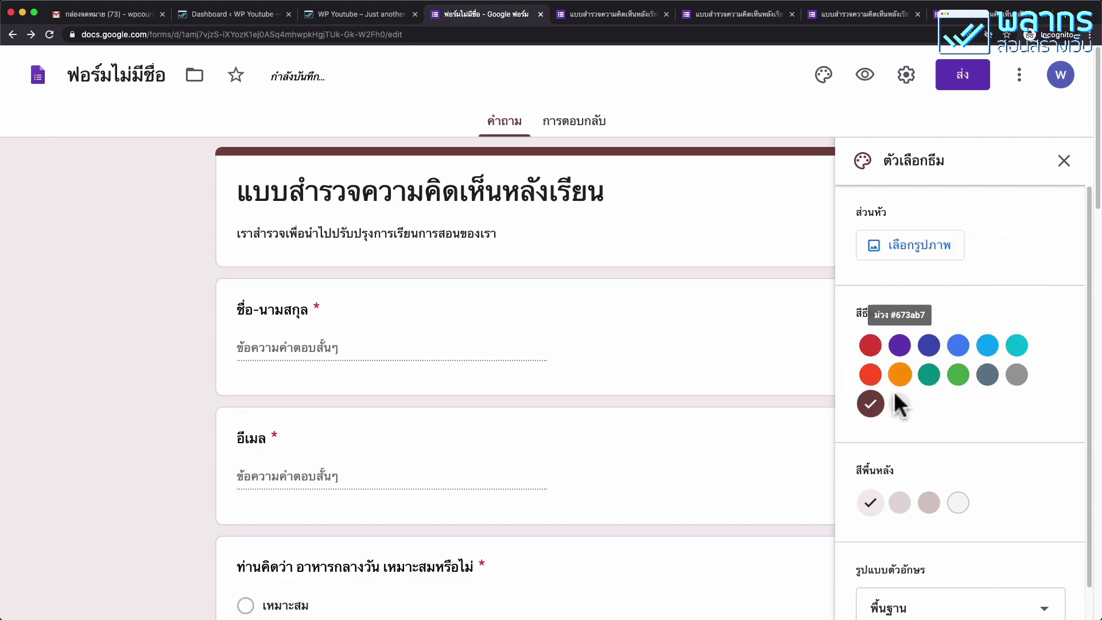
pyautogui.click(930, 378)
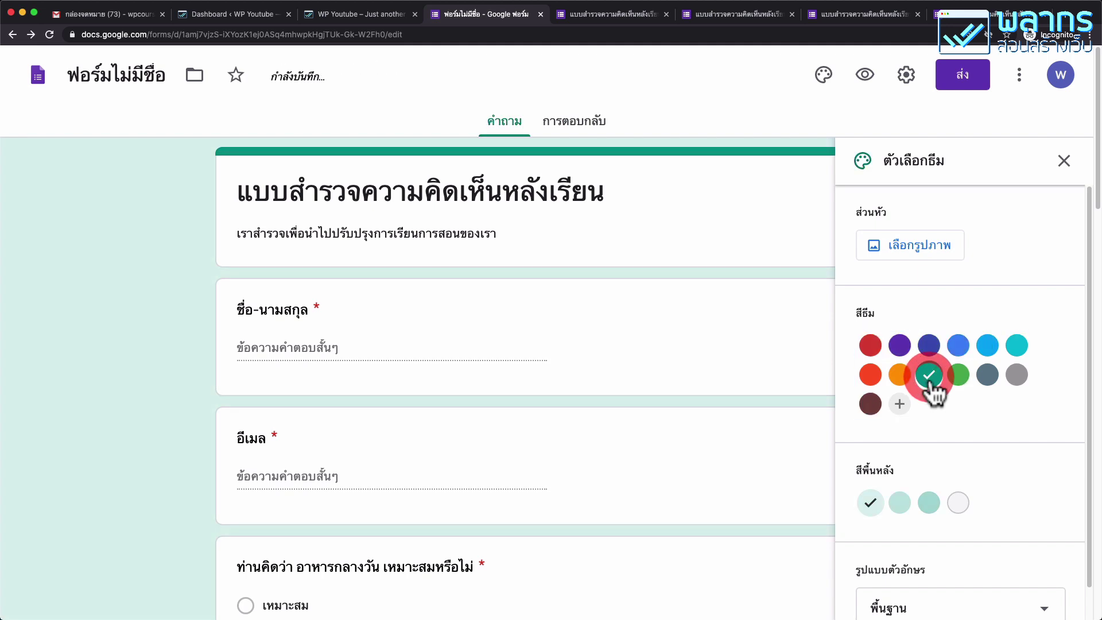
pyautogui.click(1064, 161)
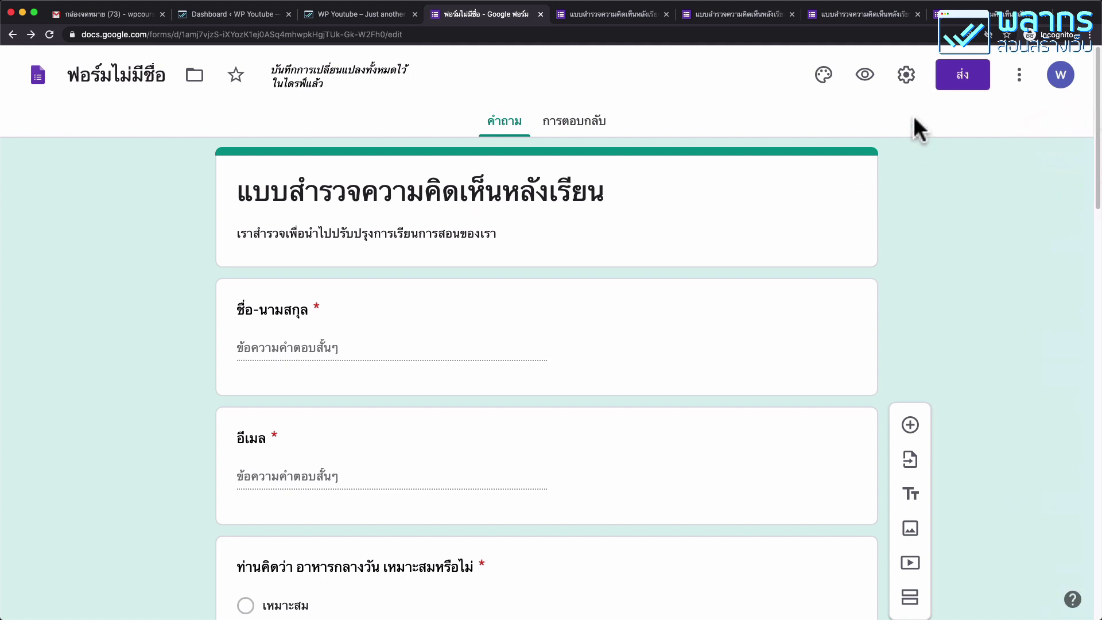
# Configure the form to collect e-mail addresses and send response receipts only if the respondent wants one (ถ้าผู้ตอบต้องการ).
pyautogui.click(907, 76)
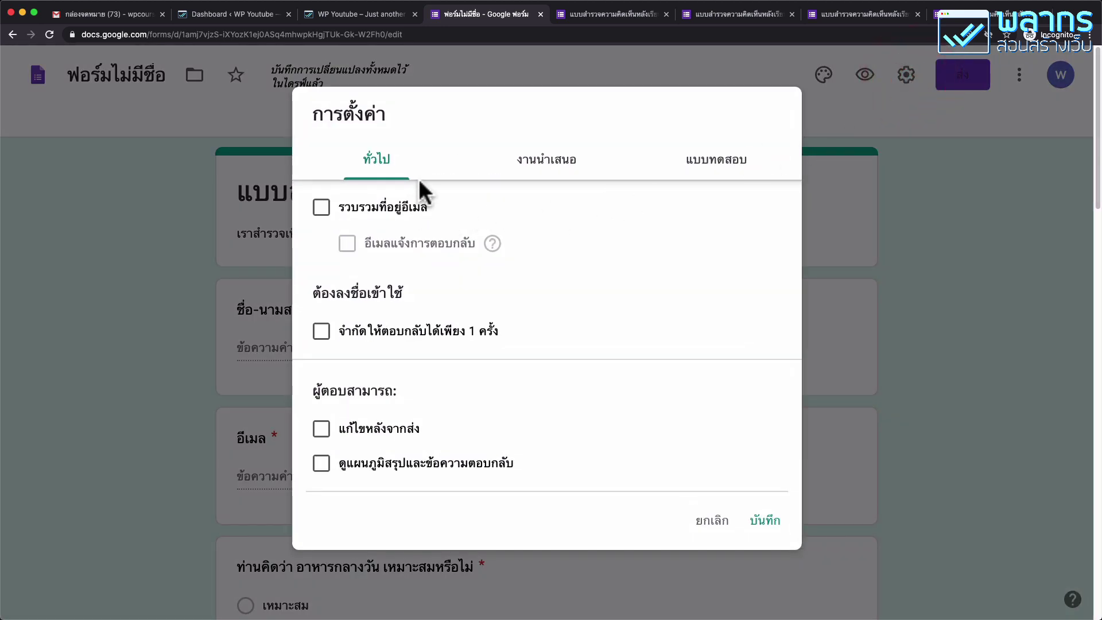
pyautogui.click(321, 208)
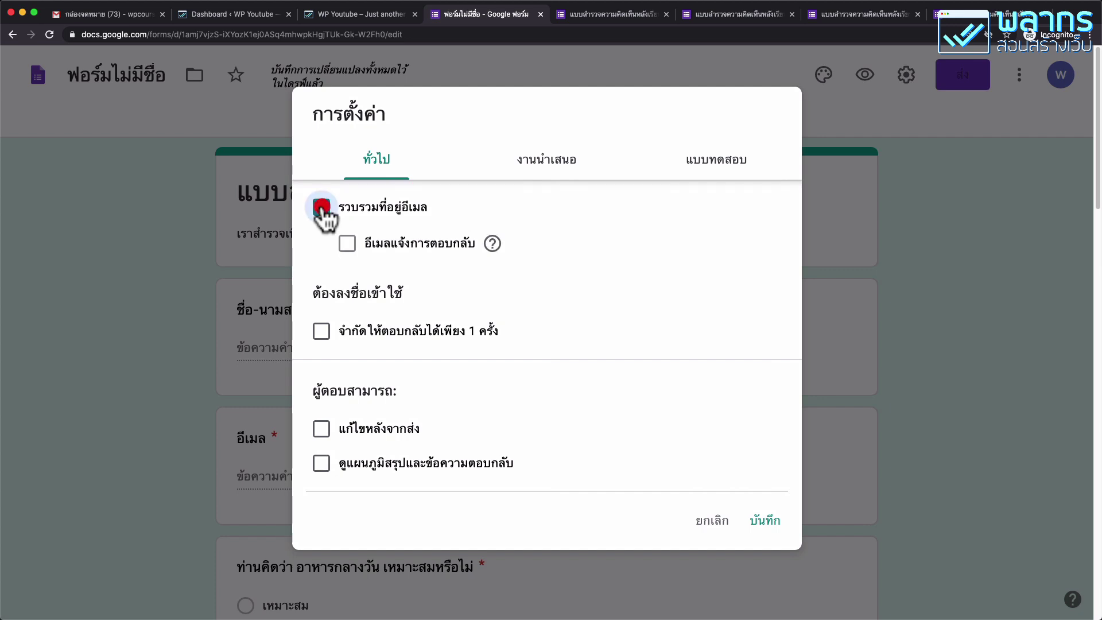
pyautogui.click(347, 246)
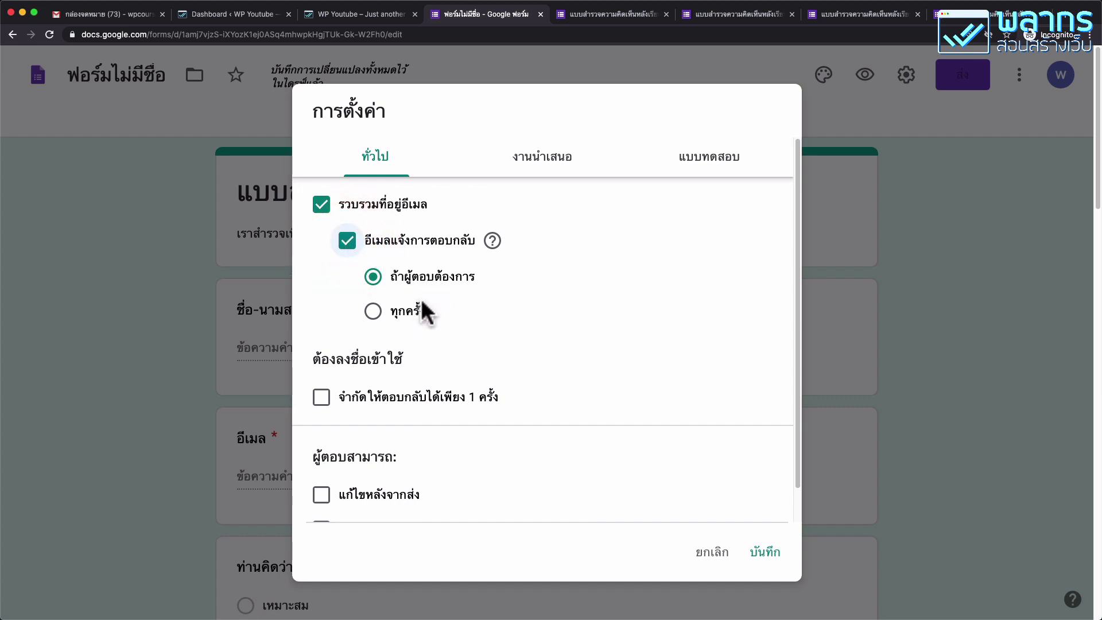
pyautogui.click(373, 311)
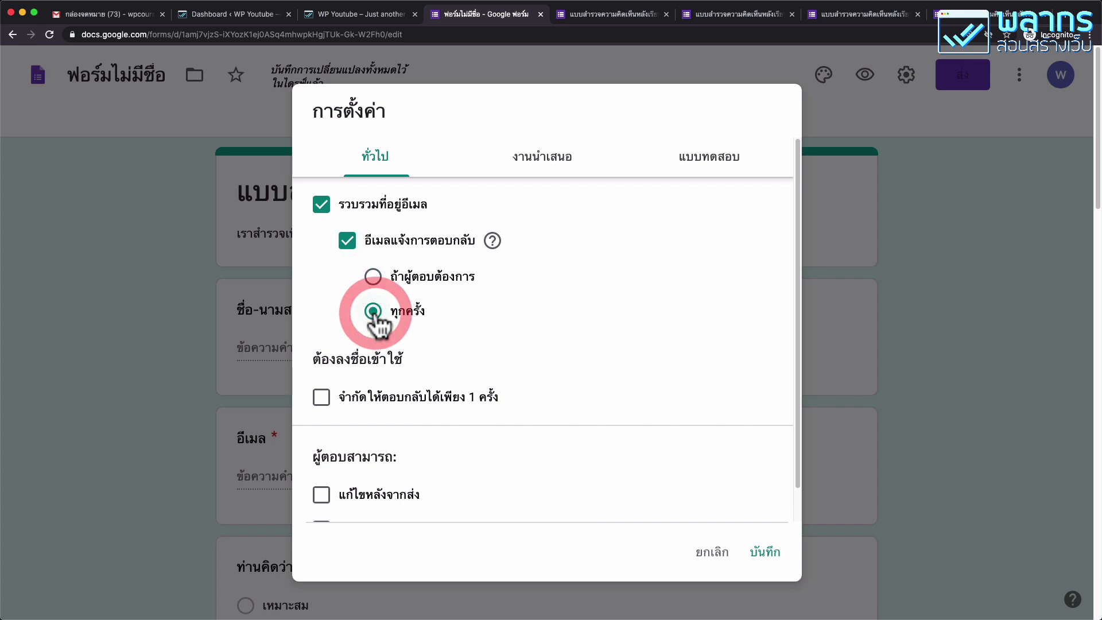
pyautogui.click(373, 276)
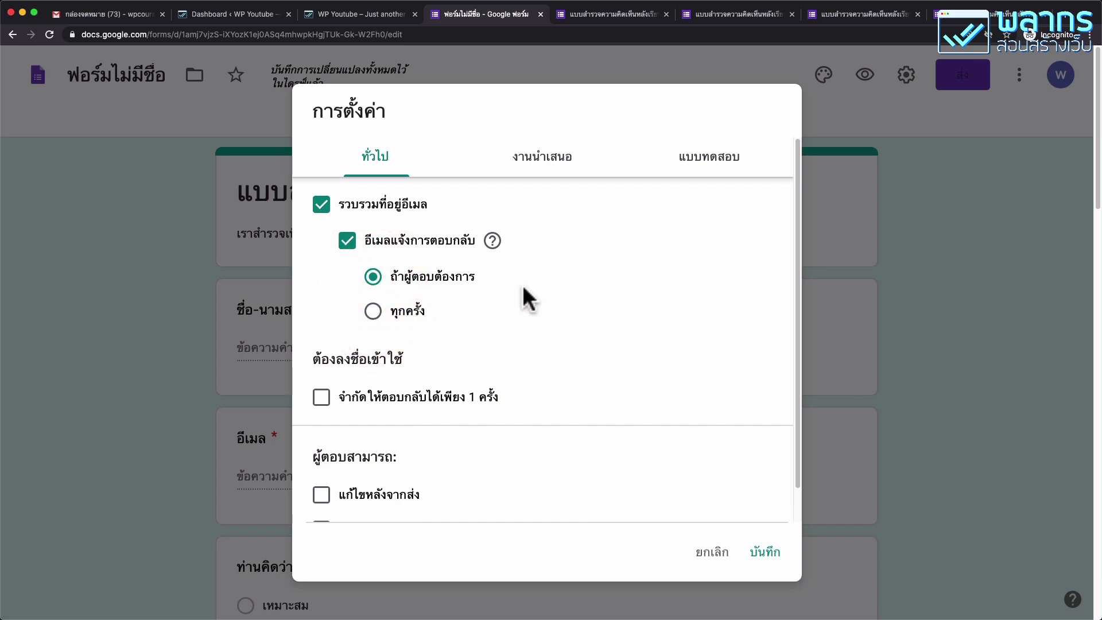
pyautogui.scroll(-1, 528, 298)
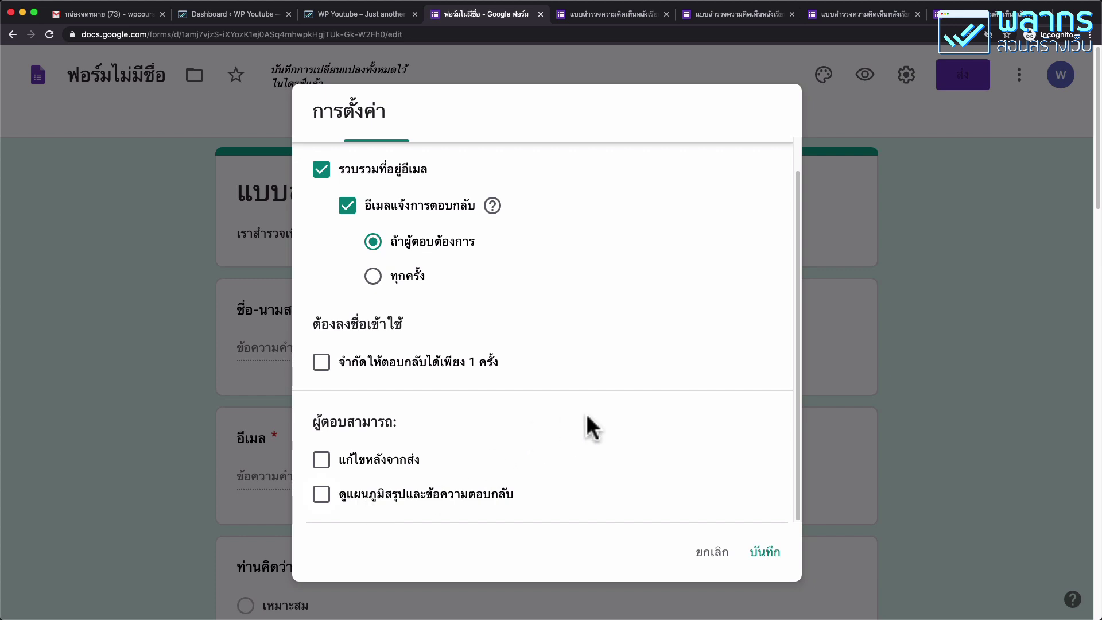
pyautogui.scroll(1, 574, 413)
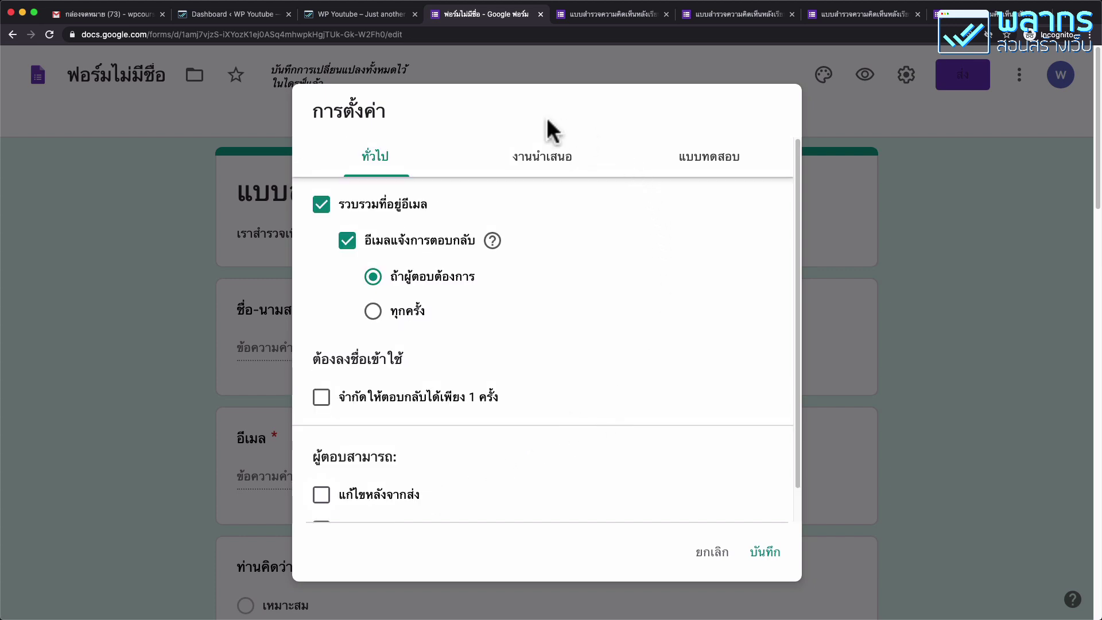
# Set the confirmation message to "ขอบคุณครับ เราได้รับข้อมูลของคุณแล้ว" in the presentation settings and save the settings.
pyautogui.click(552, 158)
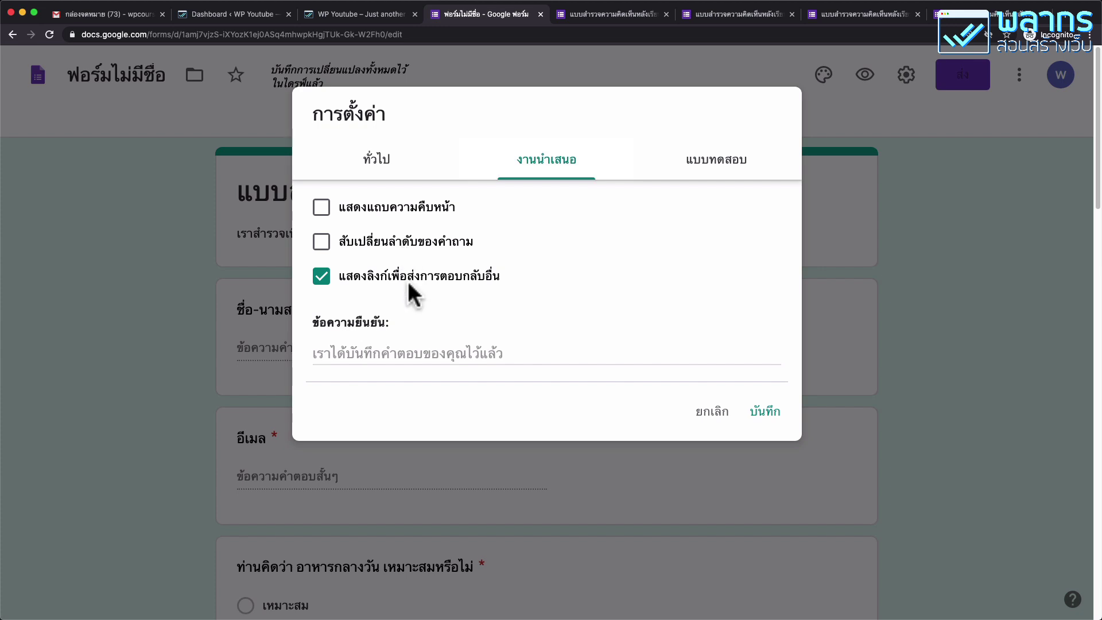
pyautogui.click(442, 356)
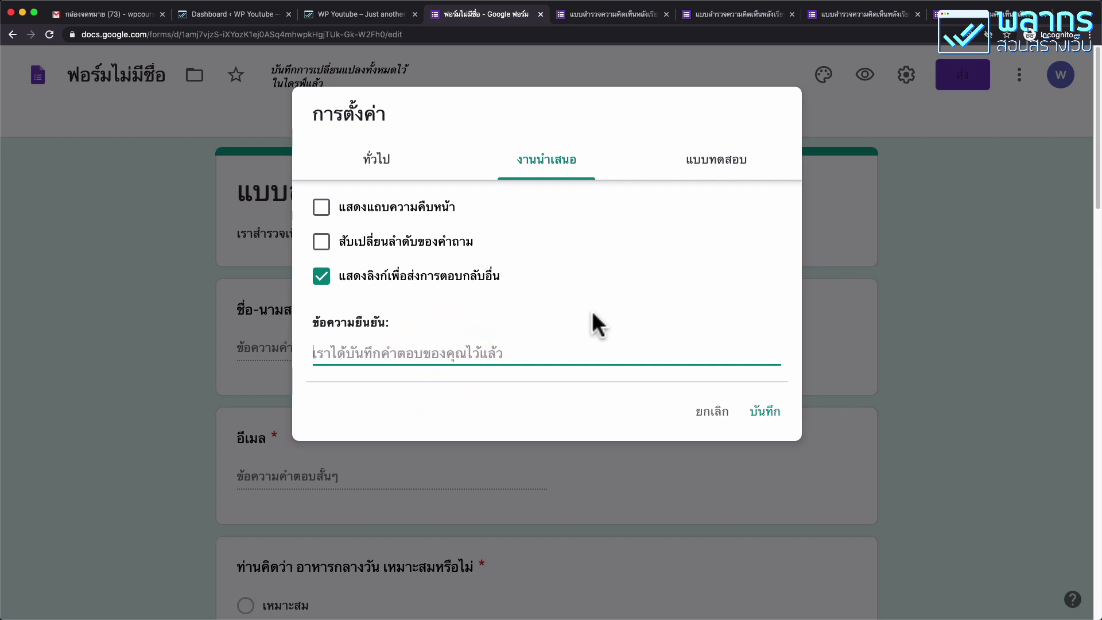
pyautogui.write('ขอบคุณครับ เราได้')
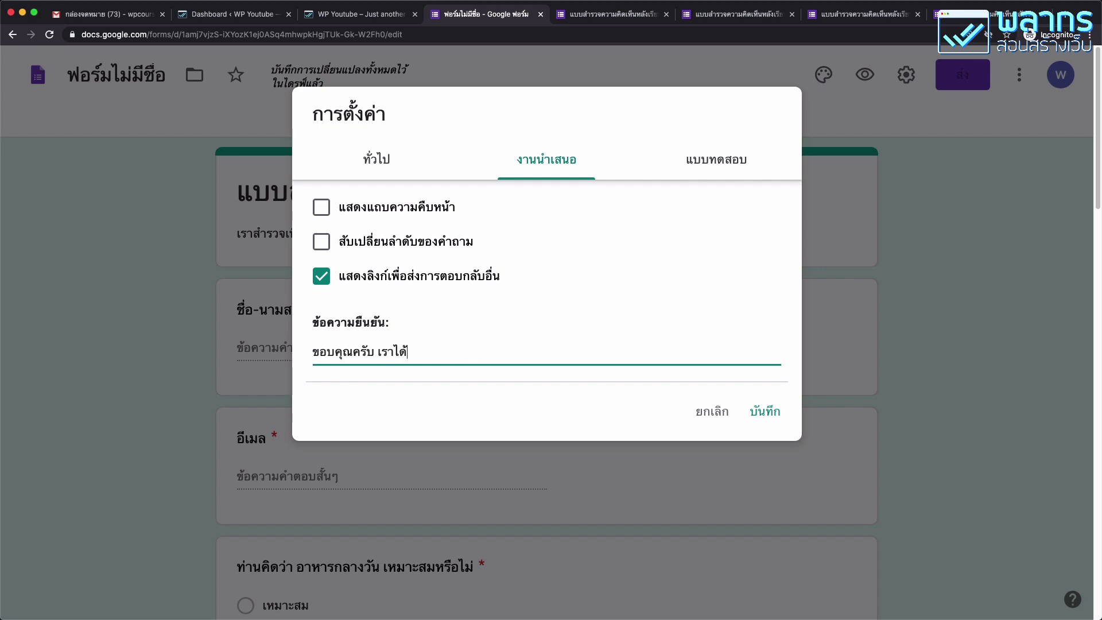
pyautogui.write('รับข้อมูลของคุณแล้ว')
pyautogui.click(781, 413)
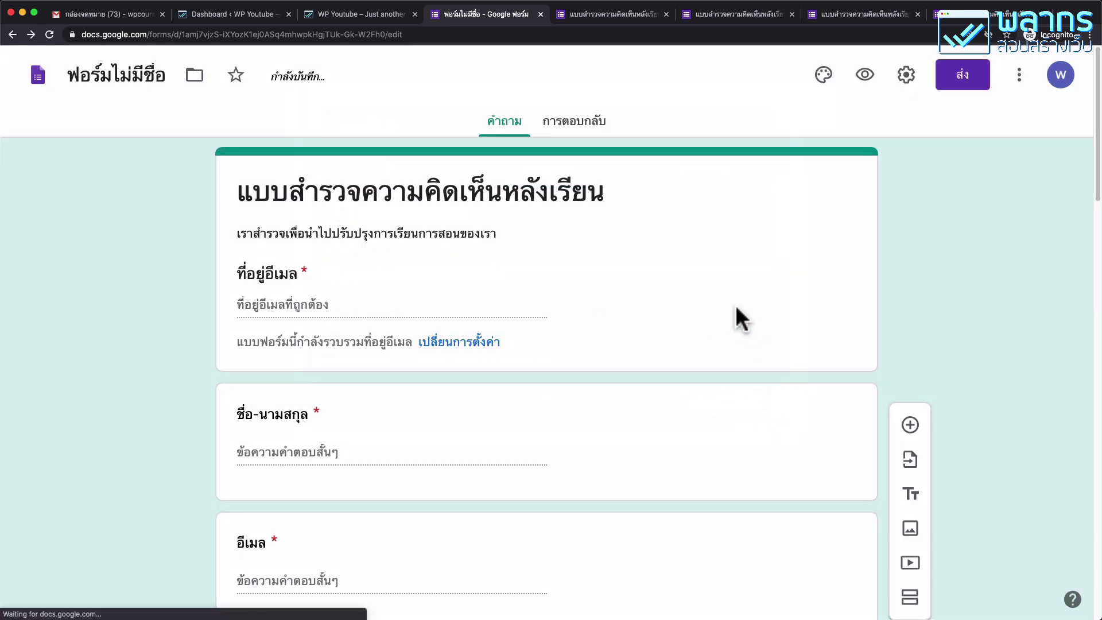
# Rename the untitled form file as แบบสำรวจความคิดเห็นหลังเรียน, matching the form's title.
pyautogui.scroll(-10, 731, 304)
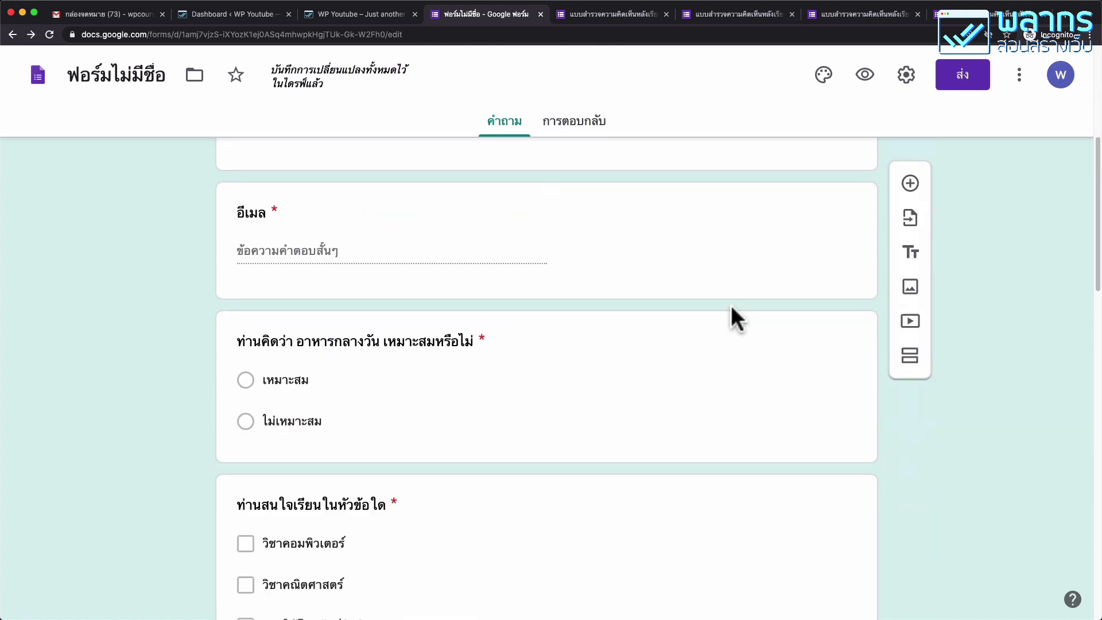
pyautogui.scroll(-15, 732, 307)
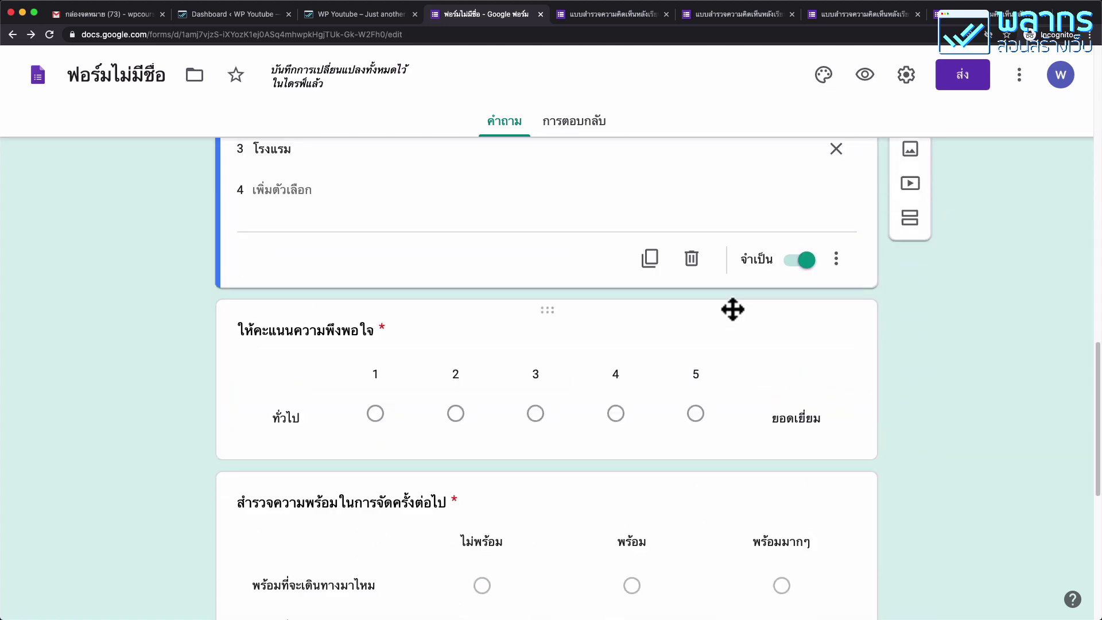
pyautogui.scroll(-2, 731, 308)
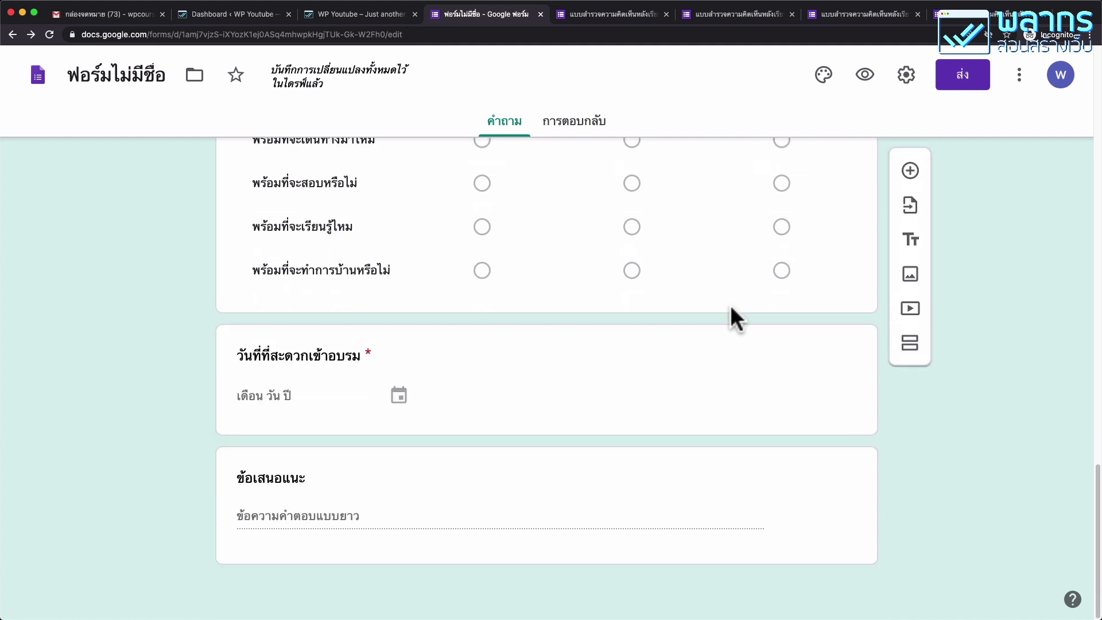
pyautogui.scroll(20, 729, 305)
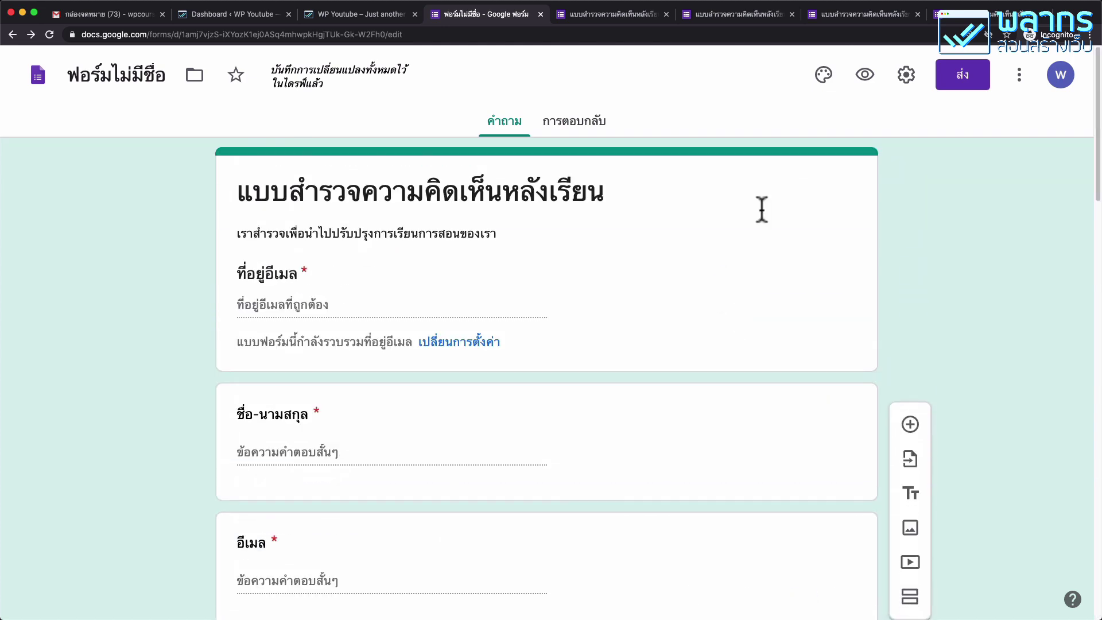
pyautogui.click(163, 75)
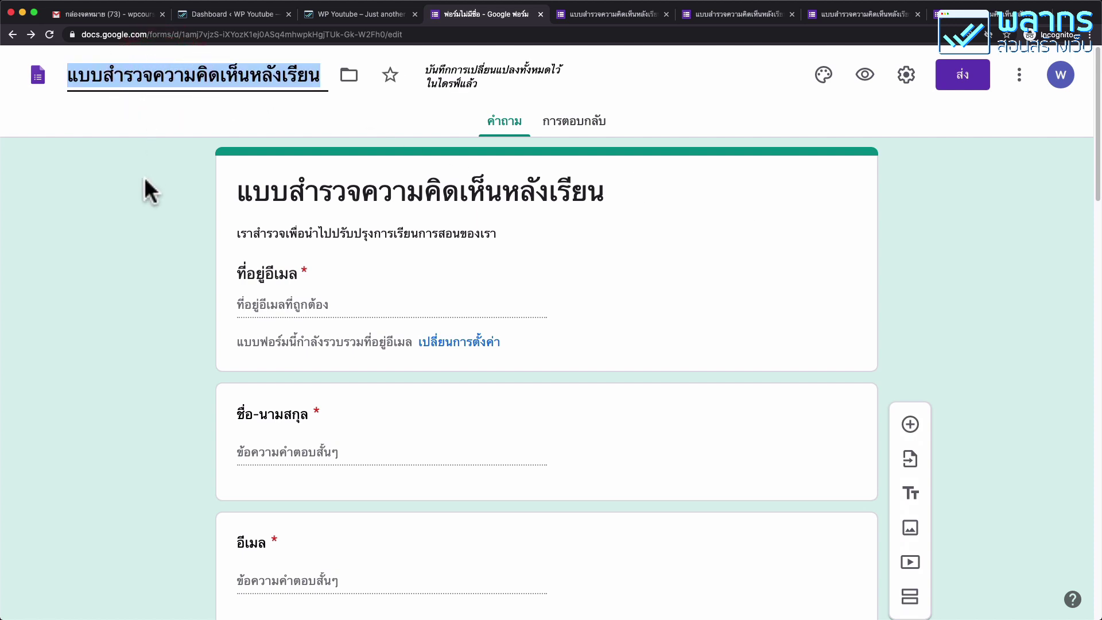
pyautogui.click(634, 210)
pyautogui.click(73, 208)
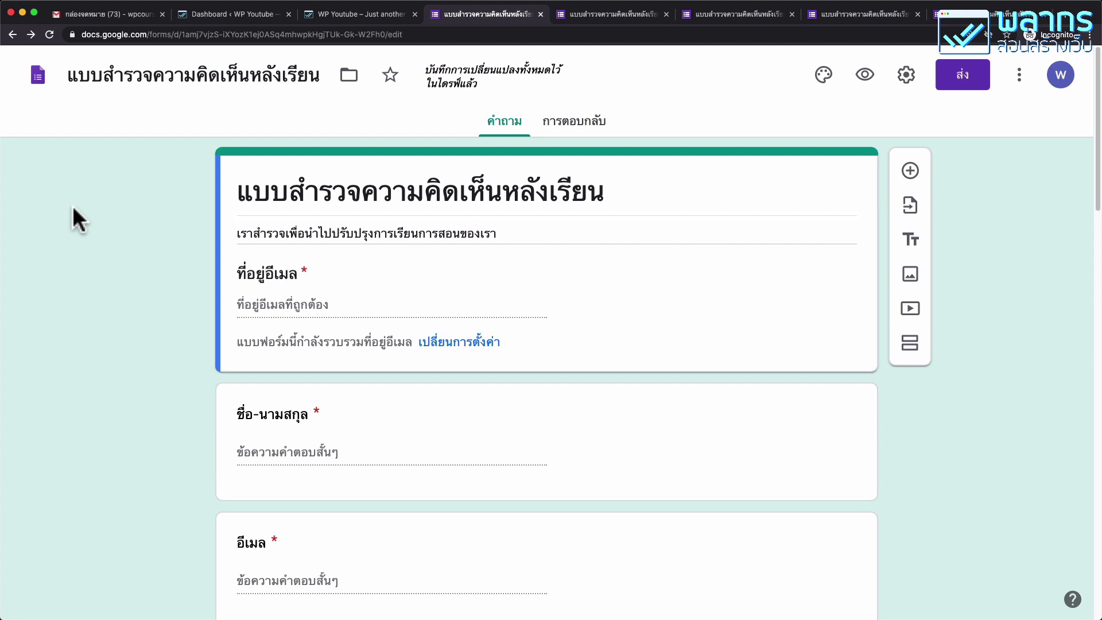
# Generate a shortened URL for sending the form by link and copy it.
pyautogui.click(961, 77)
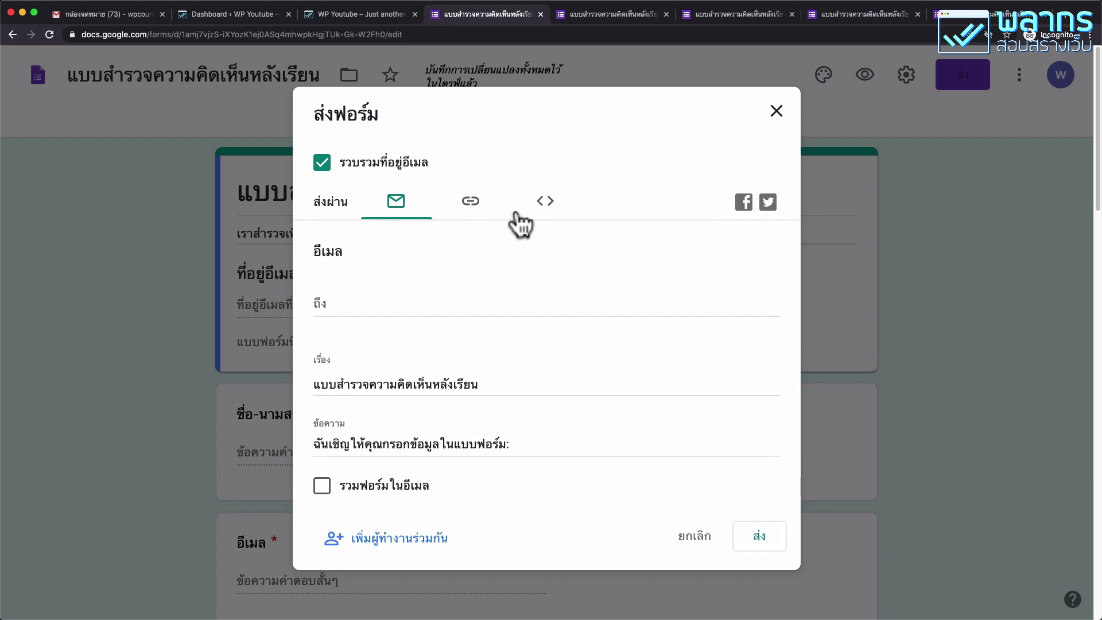
pyautogui.click(481, 216)
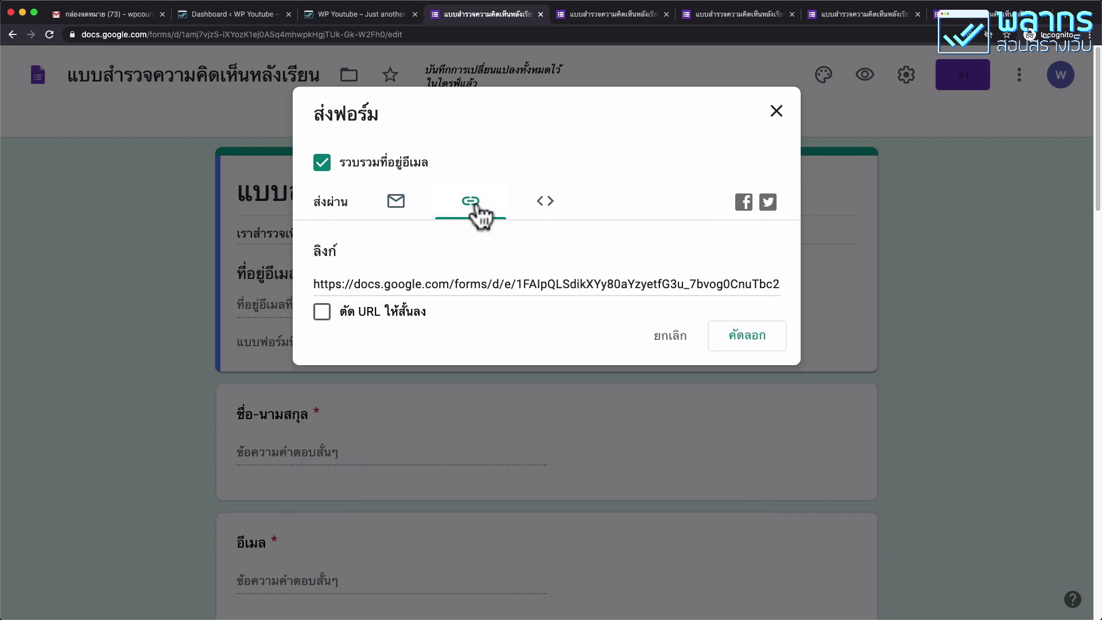
pyautogui.click(479, 211)
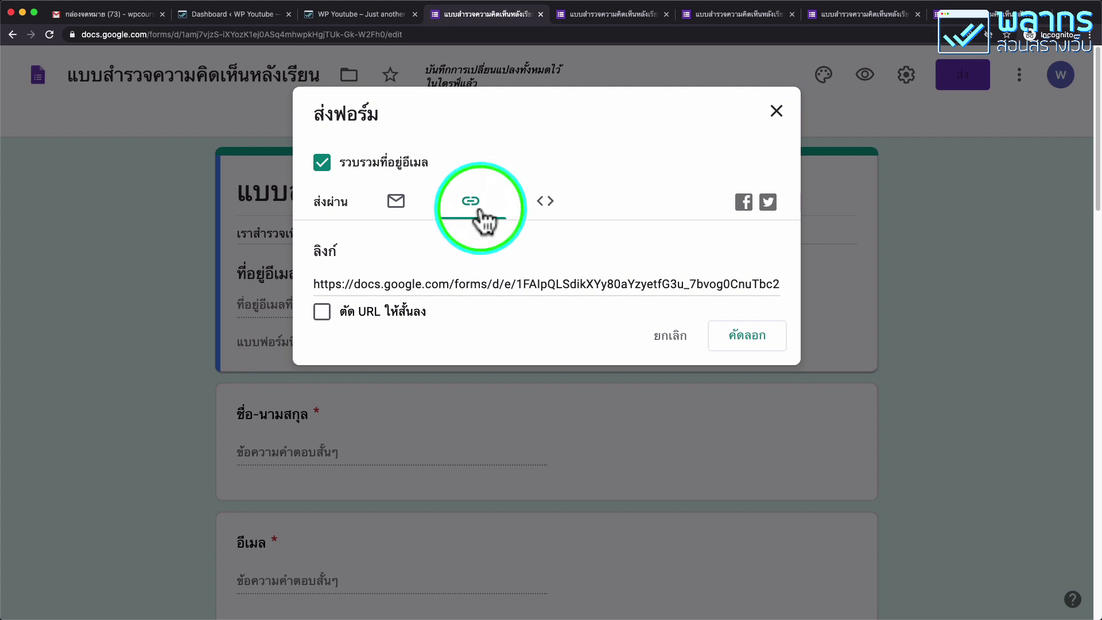
pyautogui.click(583, 283)
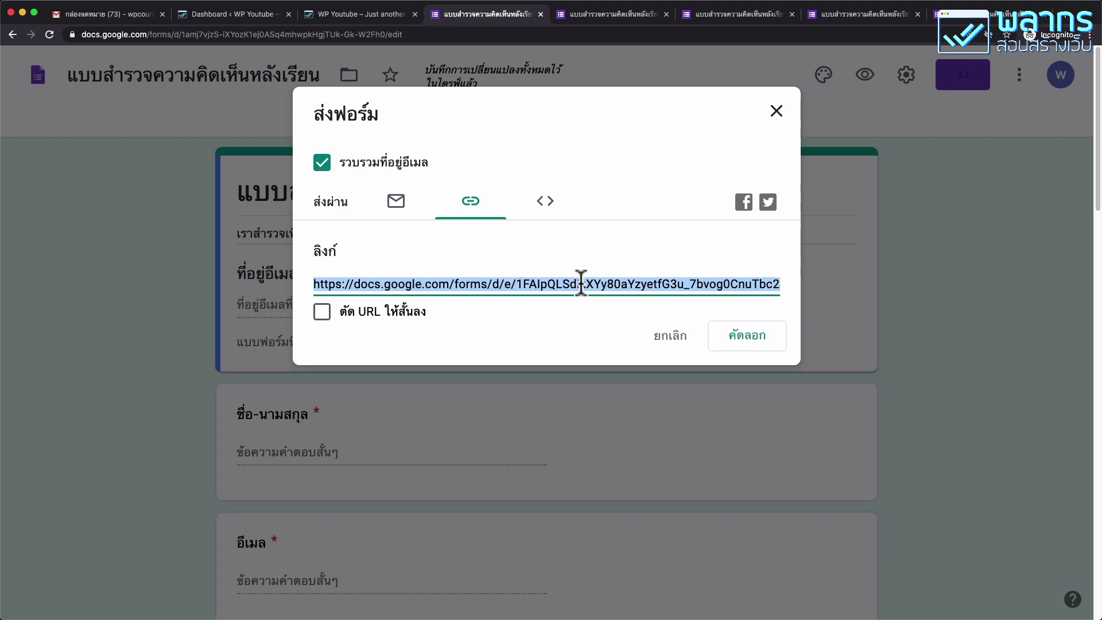
pyautogui.click(321, 312)
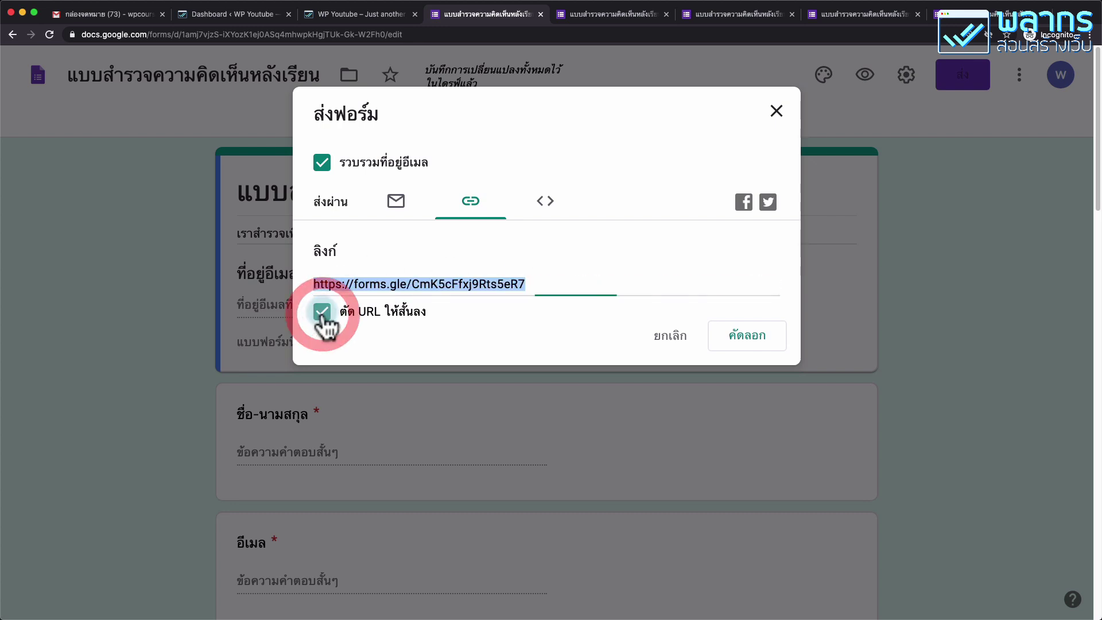
pyautogui.rightClick(483, 283)
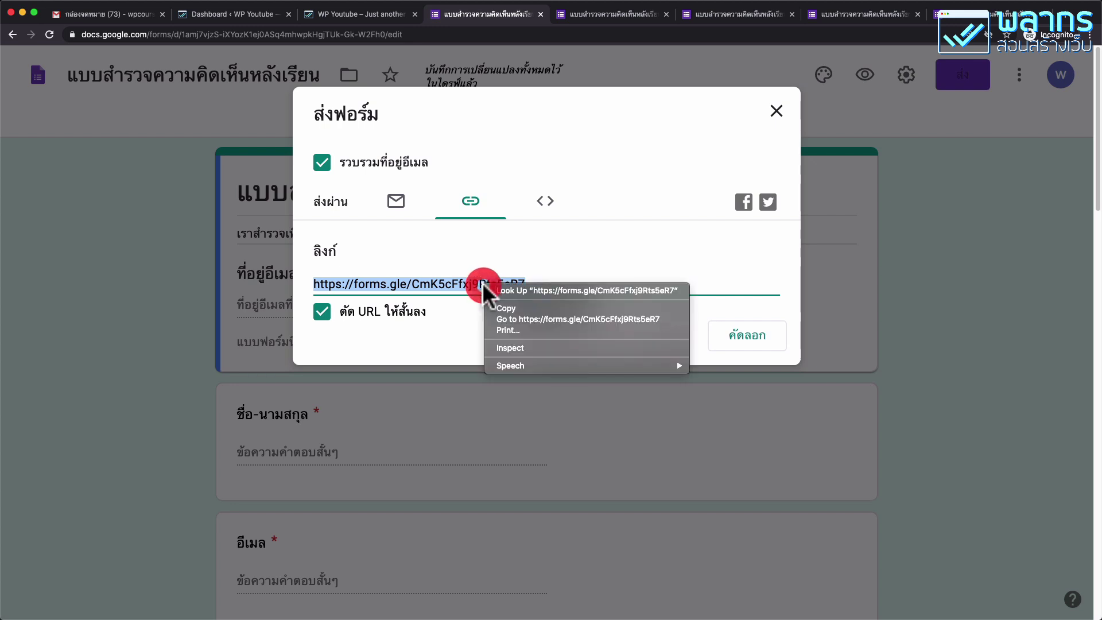
pyautogui.click(512, 308)
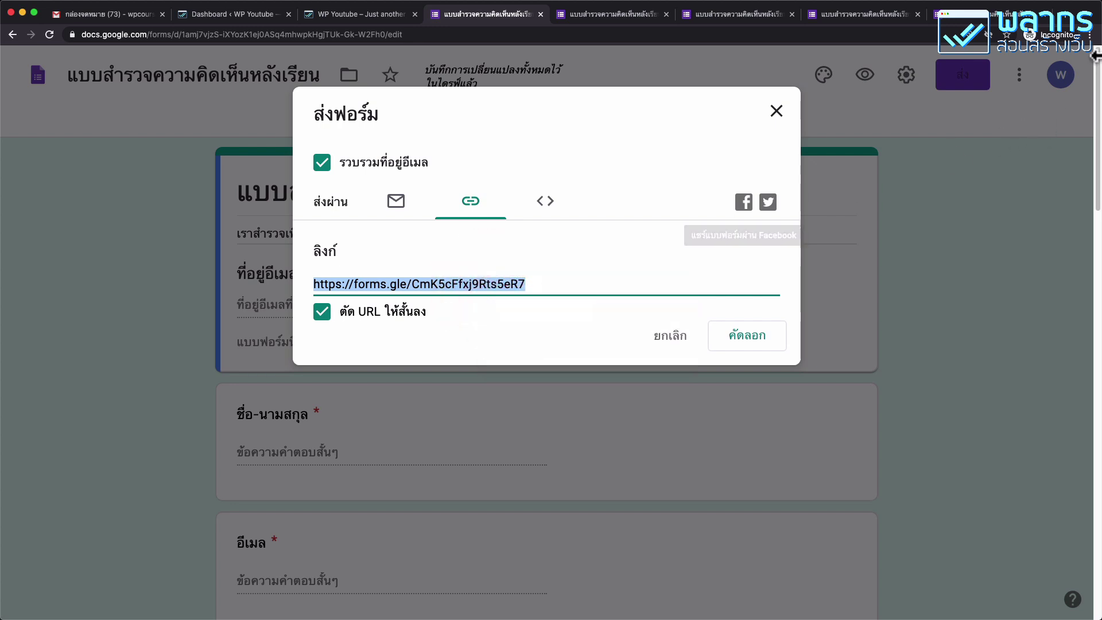
# Open the copied shortened form link in a separate browser window as a respondent.
pyautogui.click(1089, 36)
pyautogui.click(962, 68)
pyautogui.click(434, 33)
pyautogui.rightClick(434, 33)
pyautogui.click(463, 94)
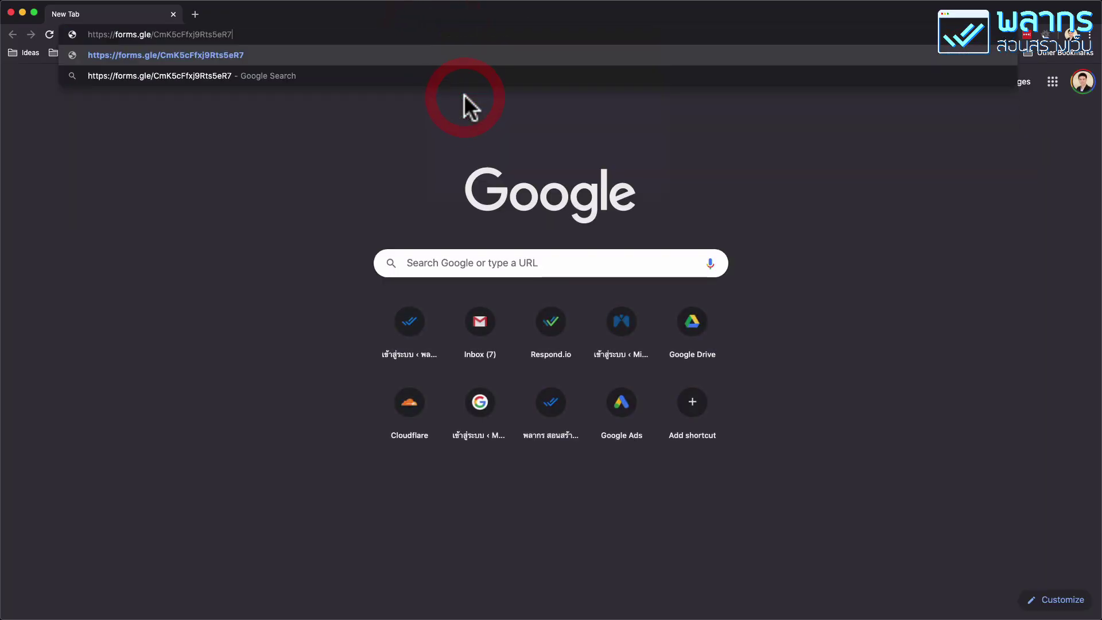
pyautogui.press('Return')
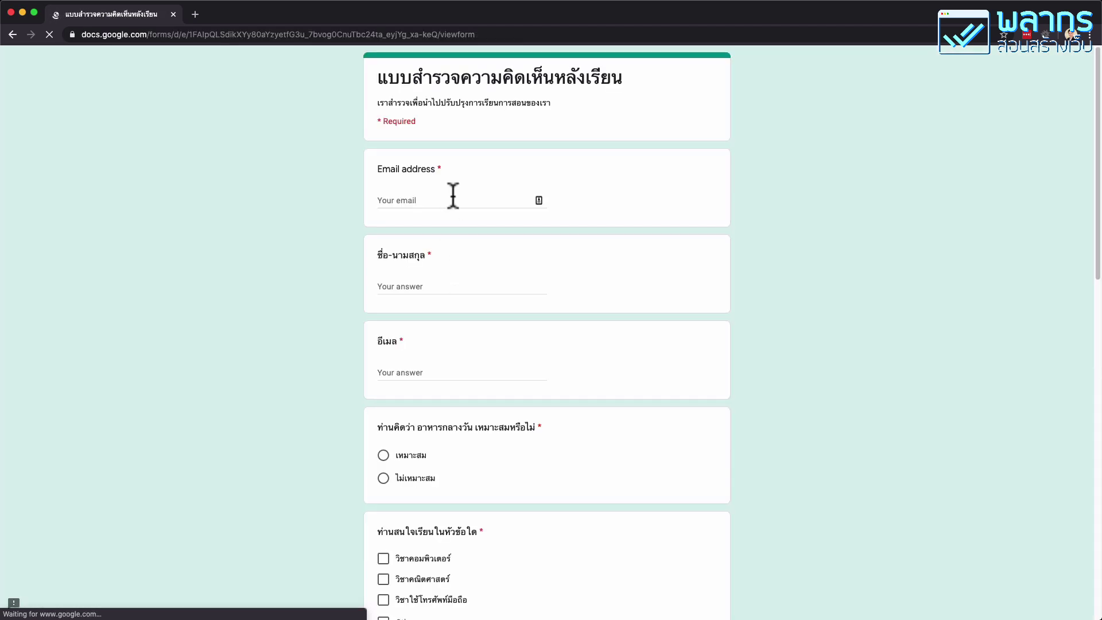
pyautogui.press('super+equal')
pyautogui.press('super+equal')
pyautogui.press('super+equal')
pyautogui.press('super+equal')
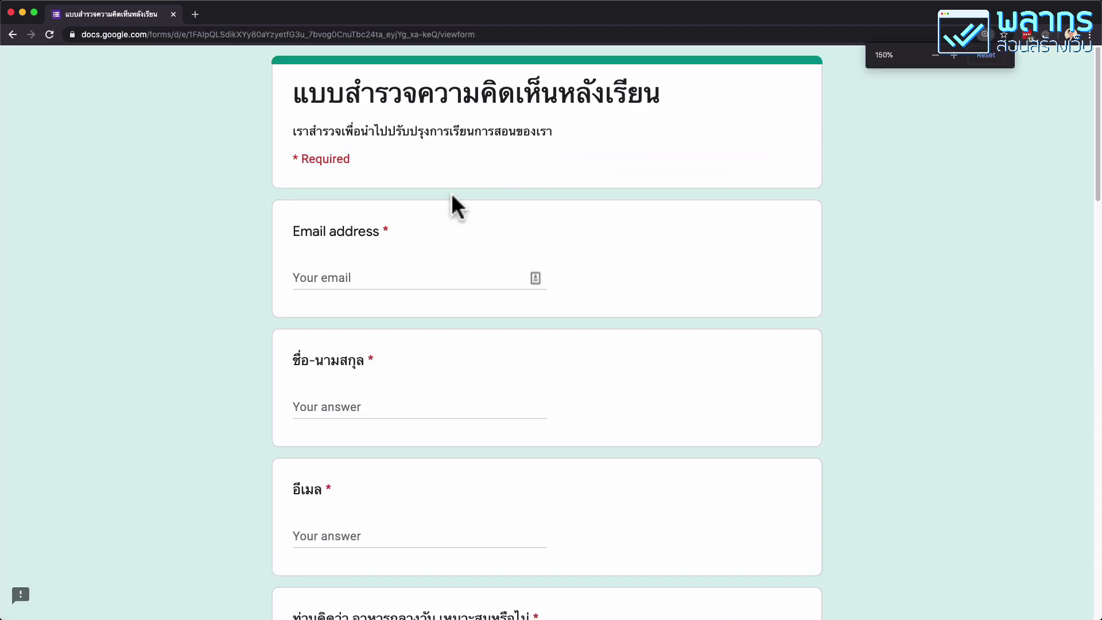
# Enter a test e-mail address in the required Email address field of the survey.
pyautogui.click(406, 275)
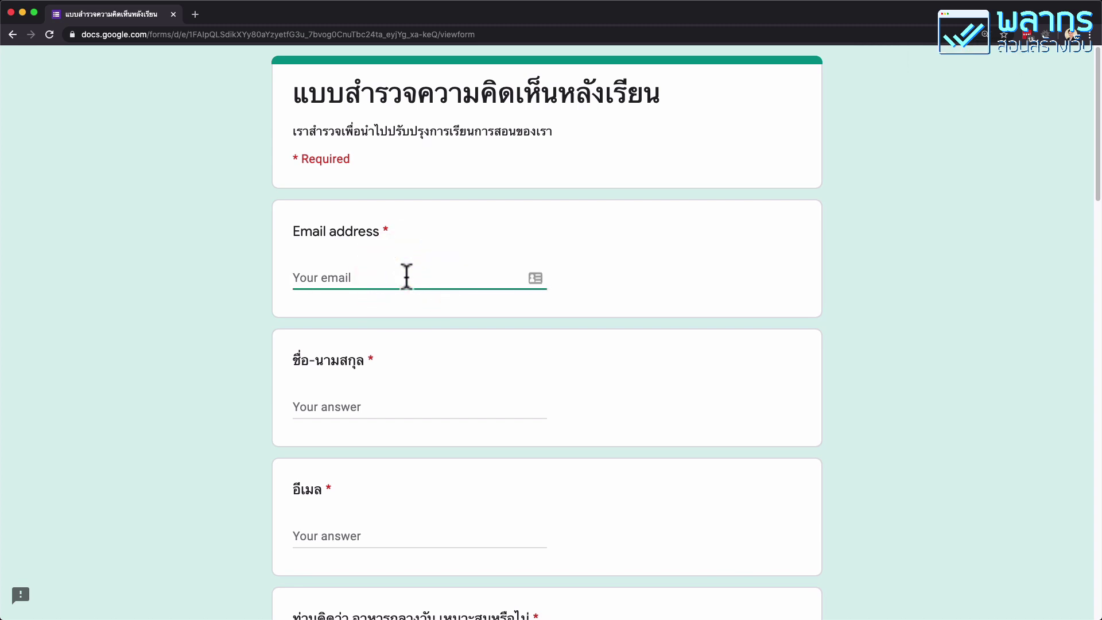
pyautogui.scroll(-1, 406, 275)
pyautogui.scroll(-1, 407, 275)
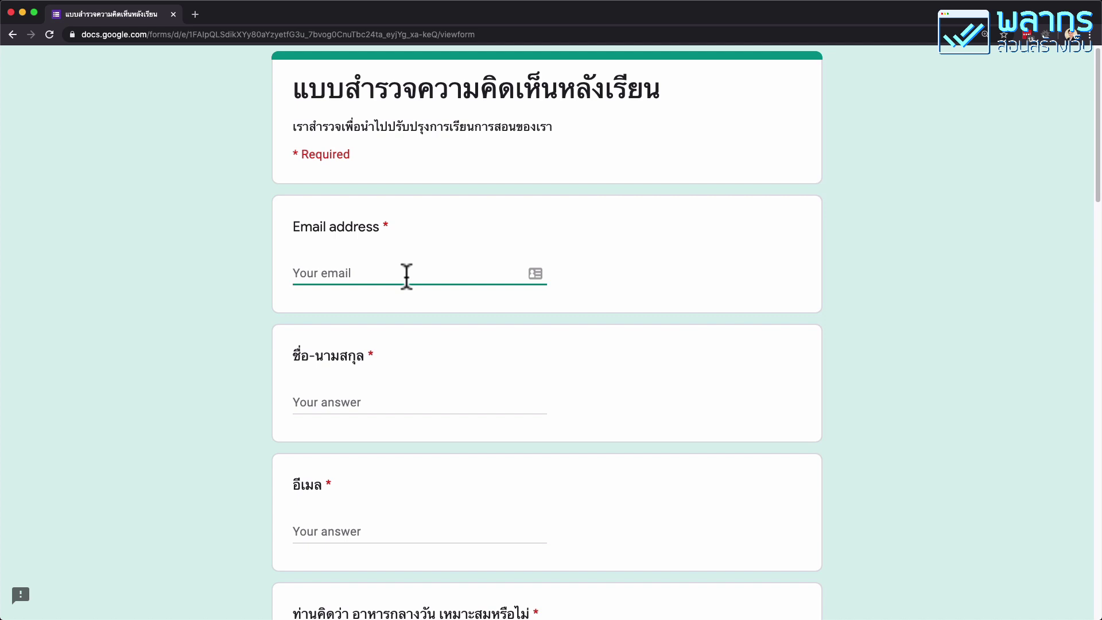
pyautogui.scroll(-5, 406, 276)
pyautogui.click(370, 411)
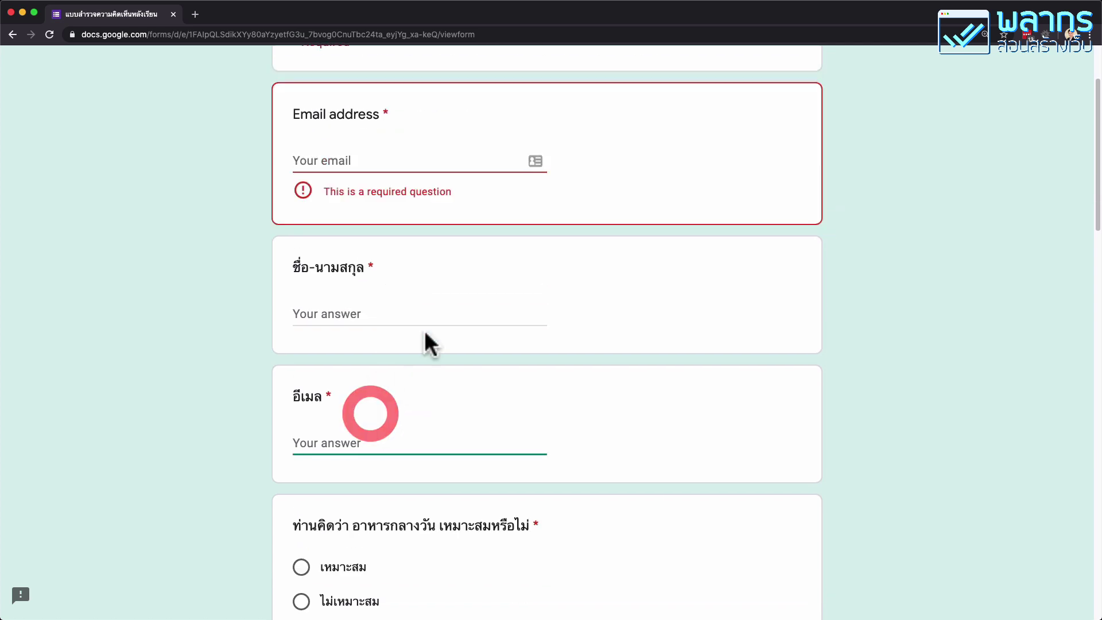
pyautogui.scroll(2, 424, 328)
pyautogui.click(414, 221)
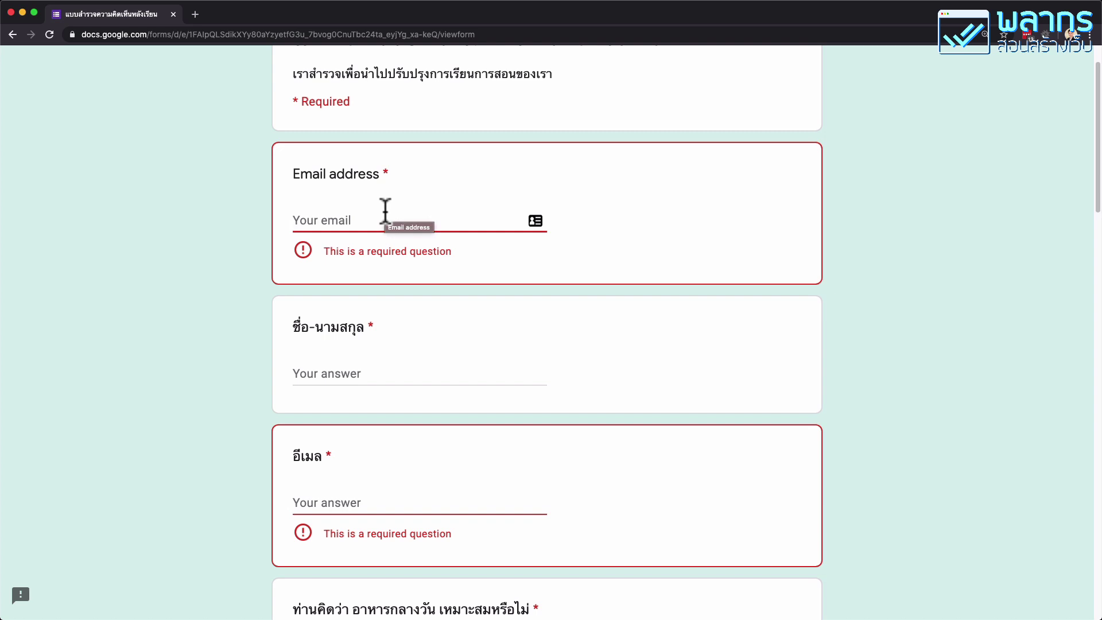
pyautogui.write('ะำหะ')
pyautogui.press('BackSpace')
pyautogui.press('BackSpace')
pyautogui.write('test@email.com')
pyautogui.press('Tab')
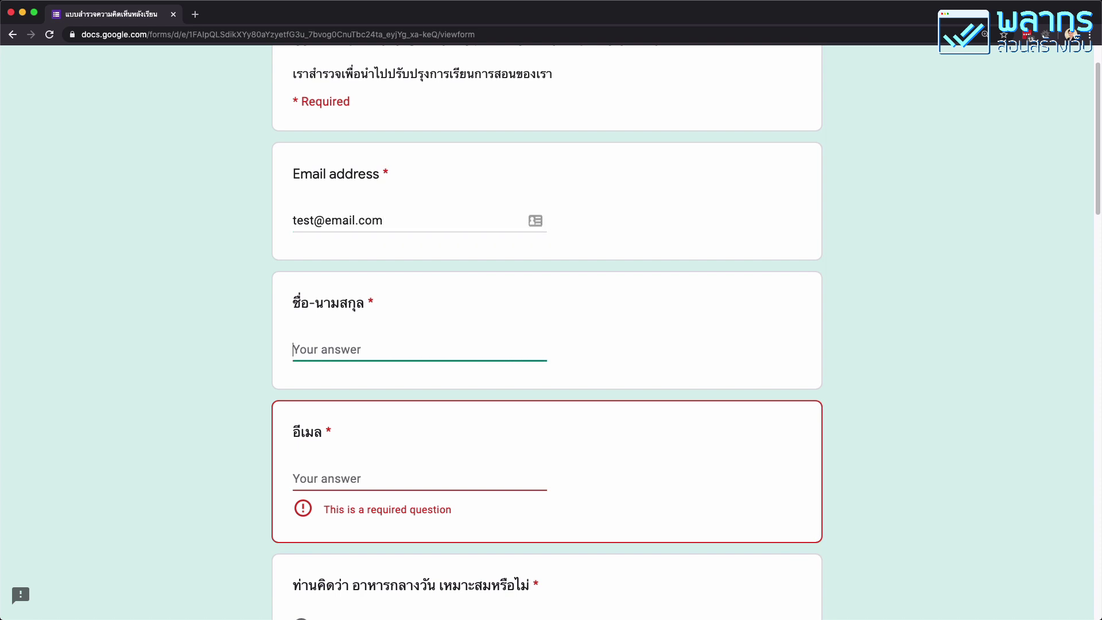
# Fill in a test full name under ชื่อ-นามสกุล and the same test e-mail address under อีเมล.
pyautogui.write('test test')
pyautogui.click(361, 477)
pyautogui.write('test@email.com')
# Answer the lunch question with เหมาะสม and select วิชาคอมพิวเตอร์ and วิชาใช้โทรศัพท์มือถือ as topics of interest.
pyautogui.scroll(-4, 371, 475)
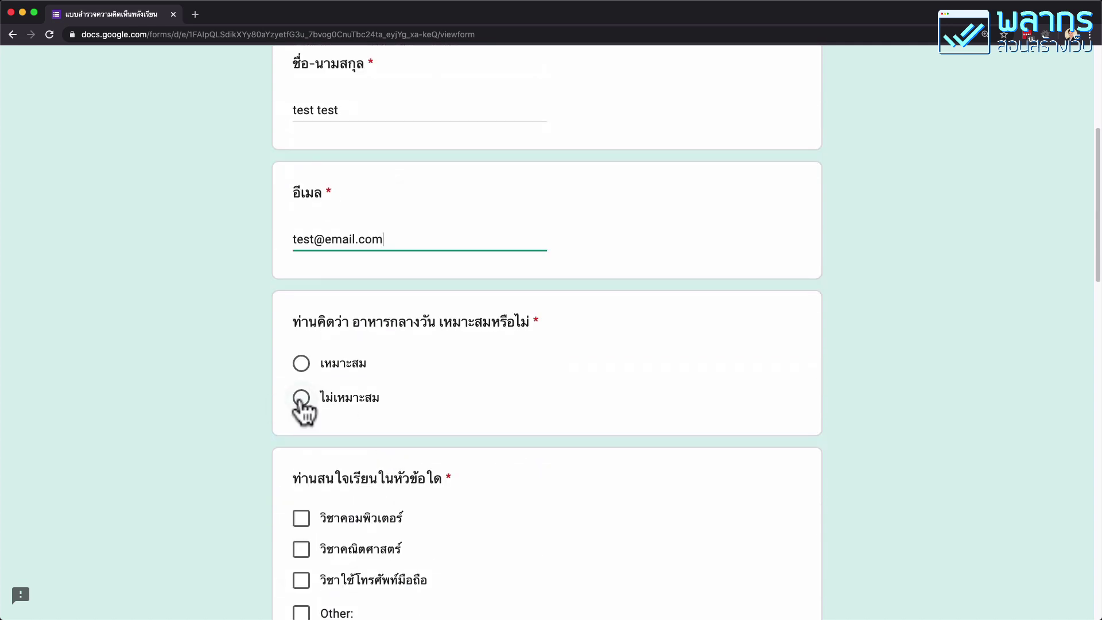
pyautogui.click(301, 363)
pyautogui.scroll(-1, 381, 401)
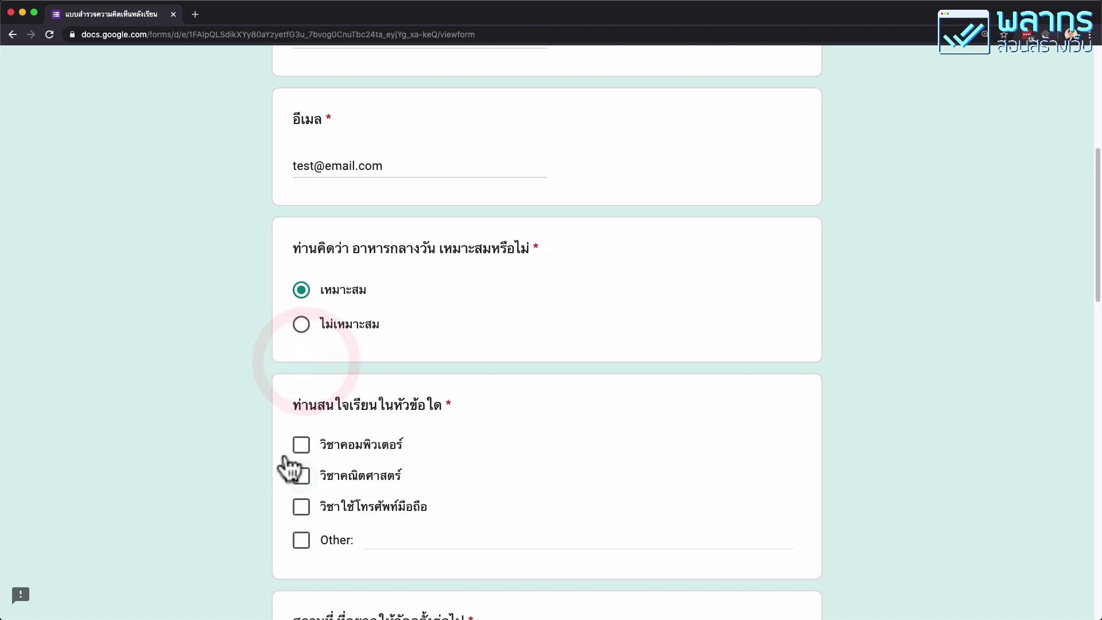
pyautogui.click(303, 450)
pyautogui.click(304, 509)
# Choose ห้องประชุม as the next venue and rate satisfaction 4.
pyautogui.scroll(-4, 426, 443)
pyautogui.scroll(-1, 426, 443)
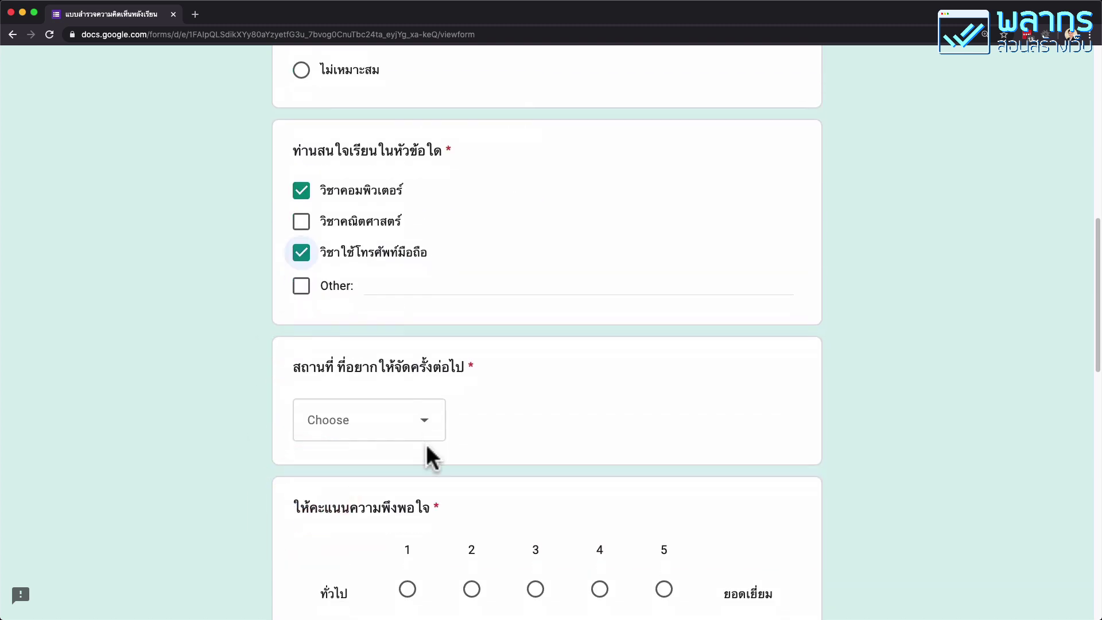
pyautogui.click(411, 427)
pyautogui.click(330, 490)
pyautogui.scroll(-3, 435, 442)
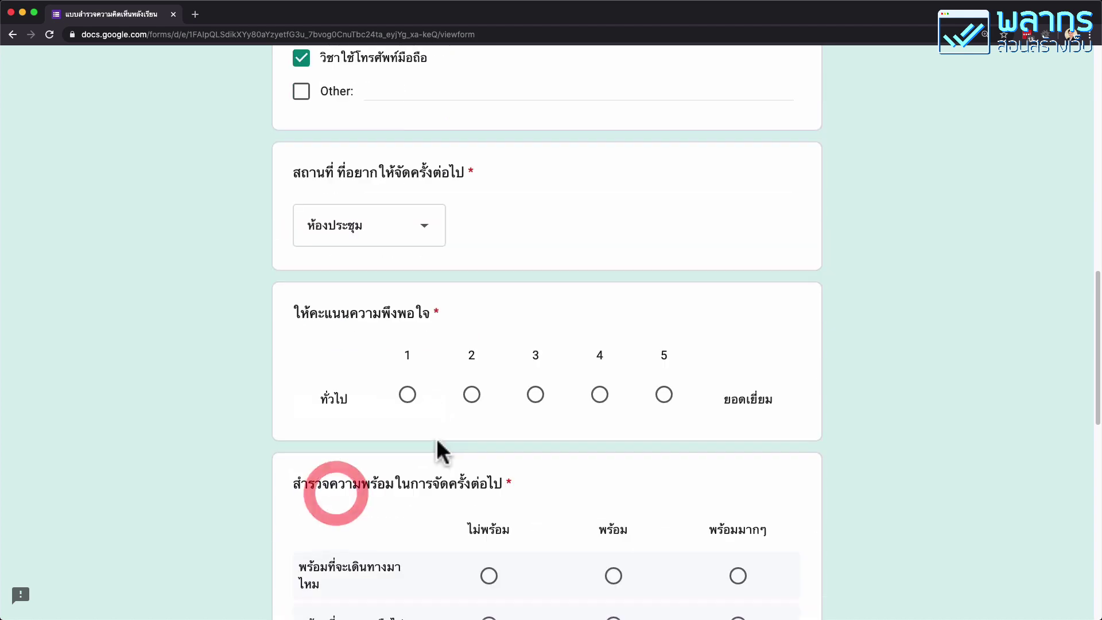
pyautogui.click(594, 394)
# Complete the readiness grid with พร้อม for travelling, พร้อมมากๆ for the exam and learning, and ไม่พร้อม for homework.
pyautogui.scroll(-2, 597, 402)
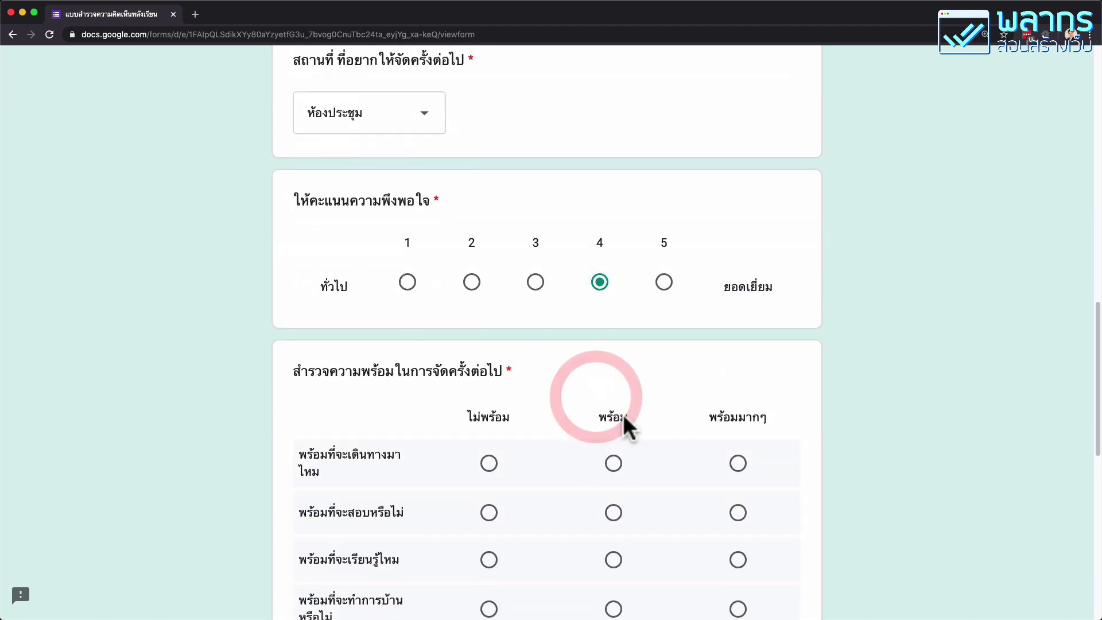
pyautogui.click(617, 464)
pyautogui.scroll(-5, 747, 413)
pyautogui.click(738, 203)
pyautogui.click(738, 250)
pyautogui.click(489, 300)
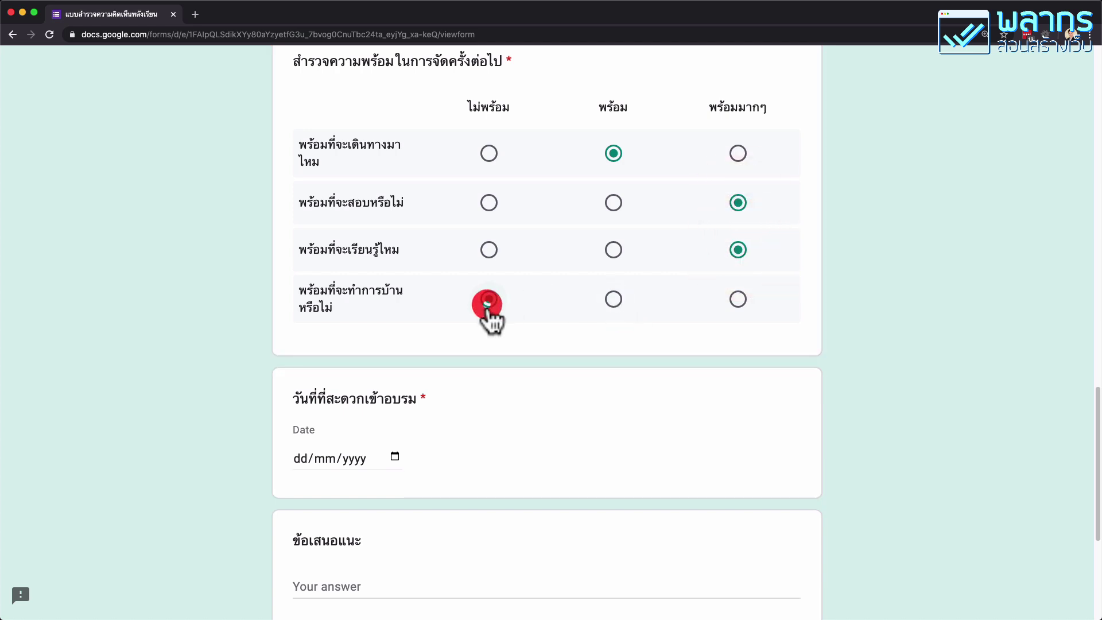
# Set the convenient training date (วันที่ที่สะดวกเข้าอบรม) to 17/06/2020.
pyautogui.scroll(-2, 343, 397)
pyautogui.click(393, 375)
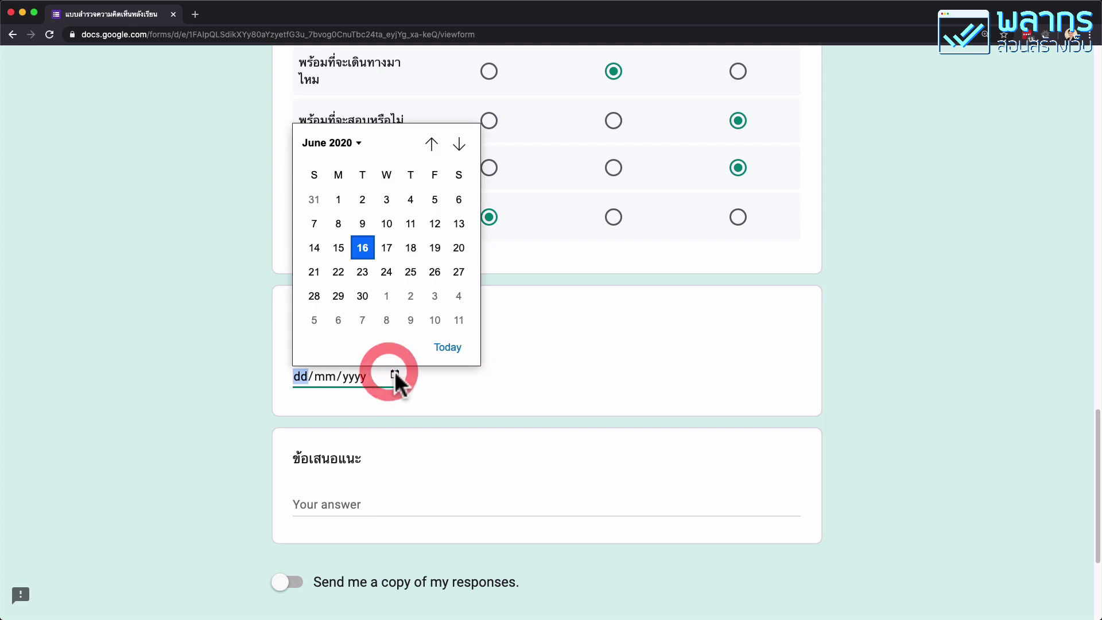
pyautogui.click(386, 248)
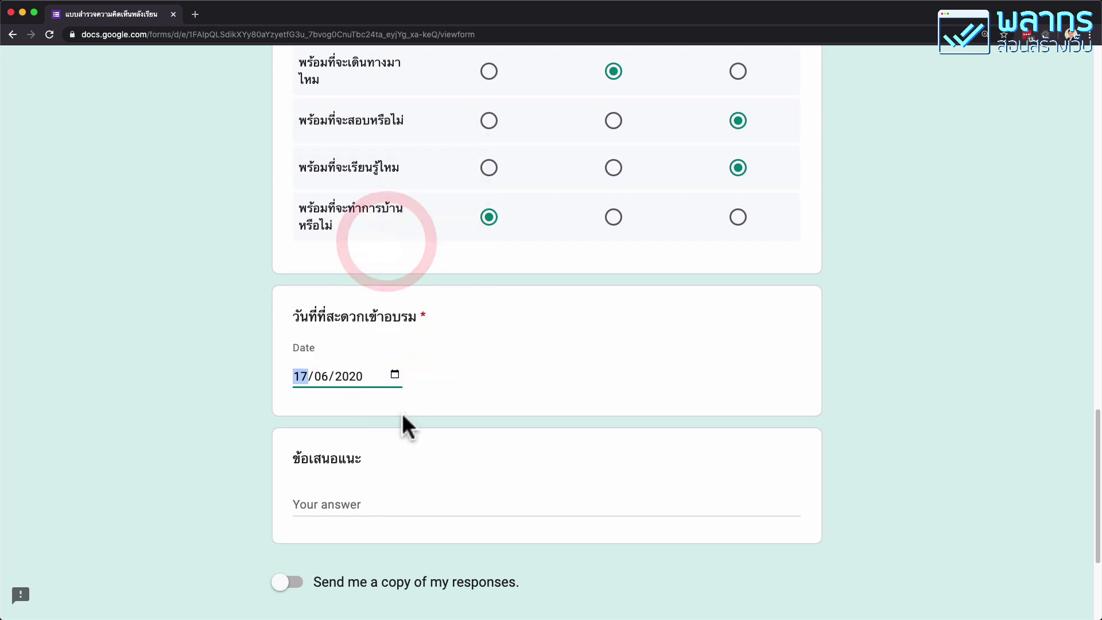
# Enter "test ข้อเสนอแนะ" as the suggestion and submit the response without requesting a copy.
pyautogui.scroll(-2, 401, 412)
pyautogui.click(382, 395)
pyautogui.write('test ข้อเสนอแนะ')
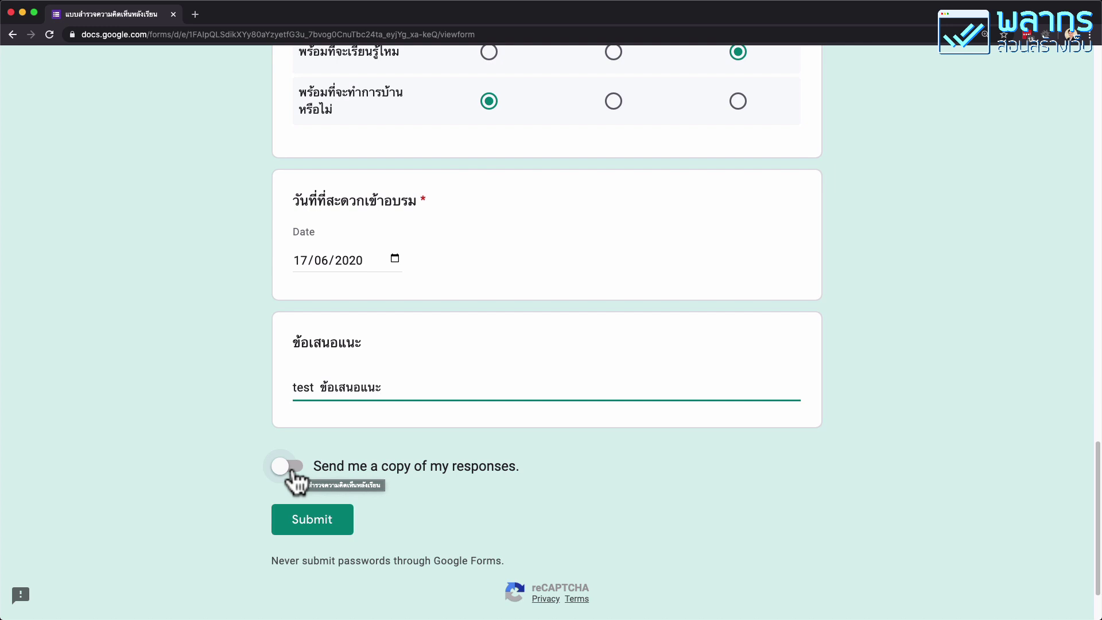
pyautogui.click(340, 519)
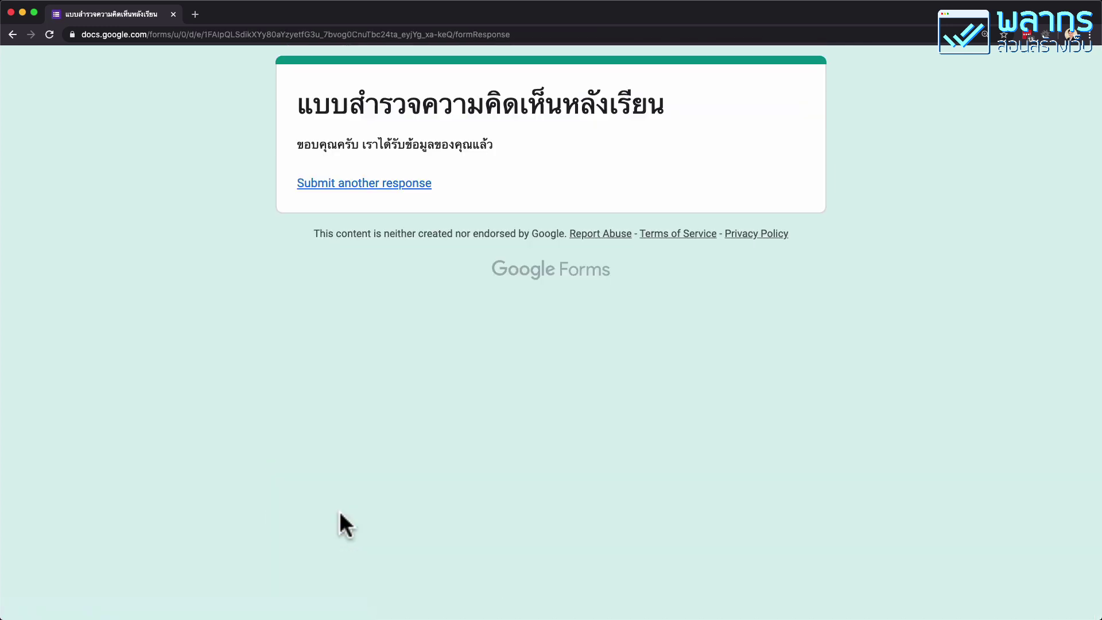
# Start another response and fill in a second test e-mail address and full name, repeating the e-mail under อีเมล.
pyautogui.click(412, 189)
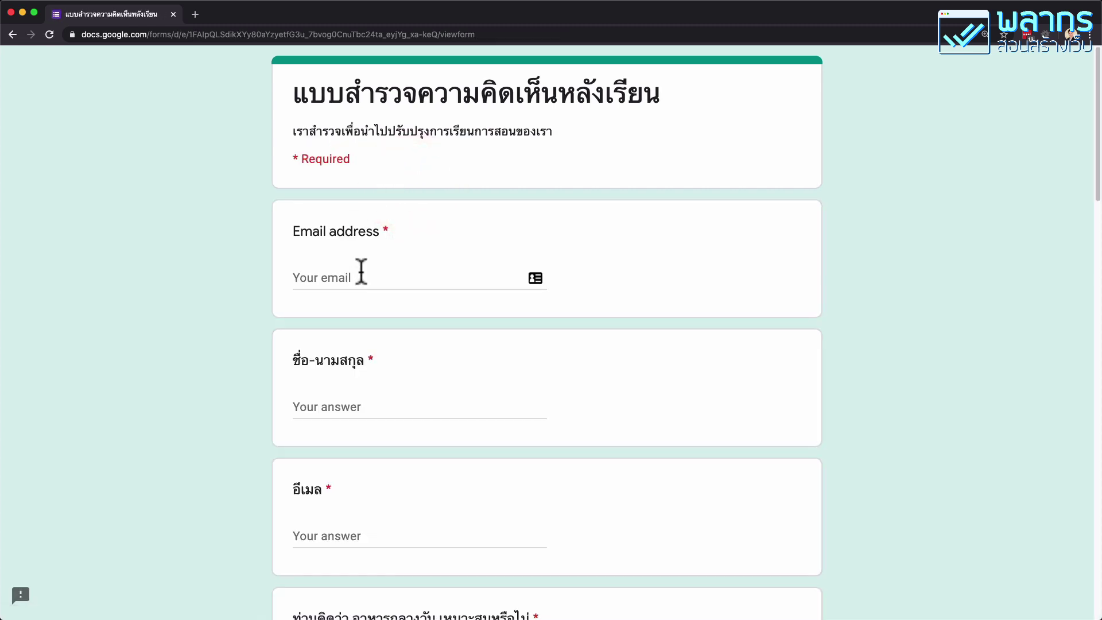
pyautogui.click(362, 272)
pyautogui.scroll(-1, 467, 212)
pyautogui.write('ะำหะ')
pyautogui.press('BackSpace')
pyautogui.press('BackSpace')
pyautogui.press('BackSpace')
pyautogui.write('test2@email.com')
pyautogui.press('Tab')
pyautogui.write('te')
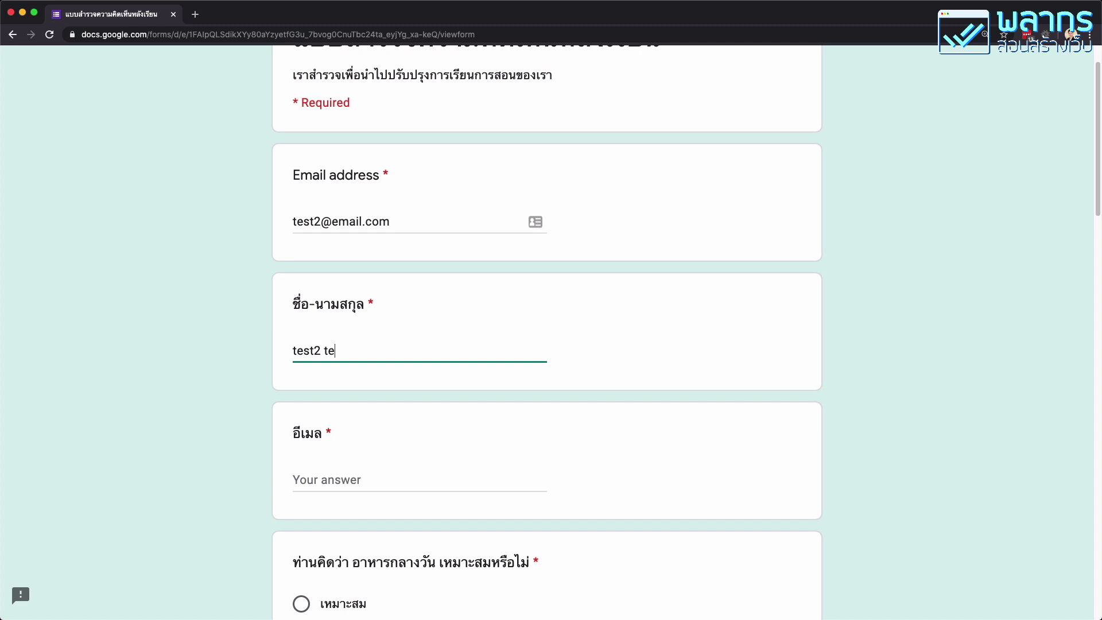
pyautogui.click(440, 485)
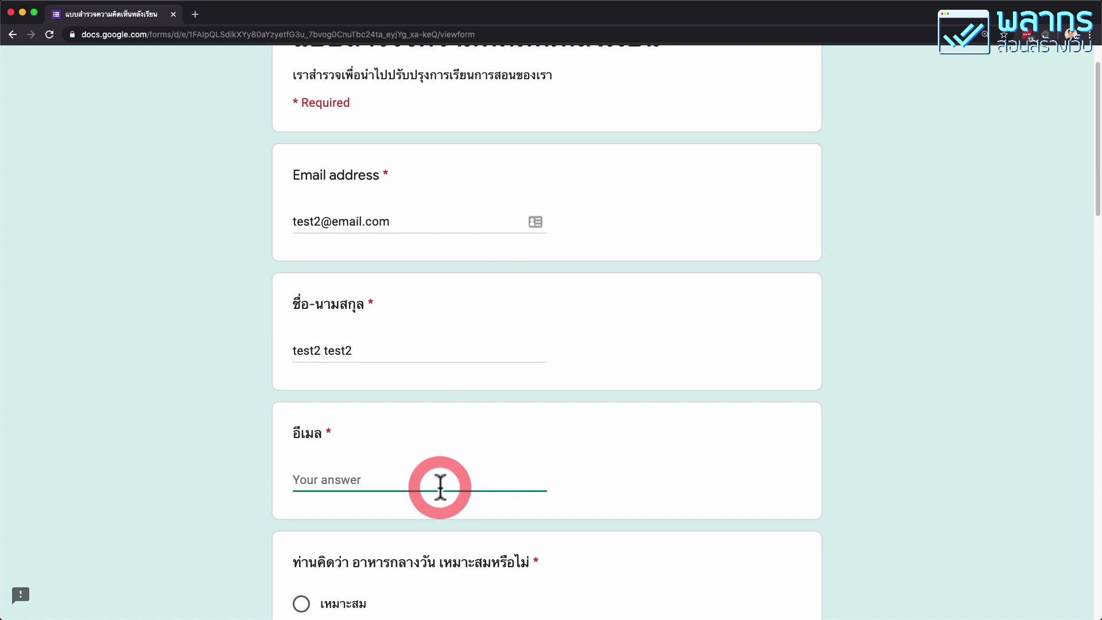
pyautogui.write('test2@email.com')
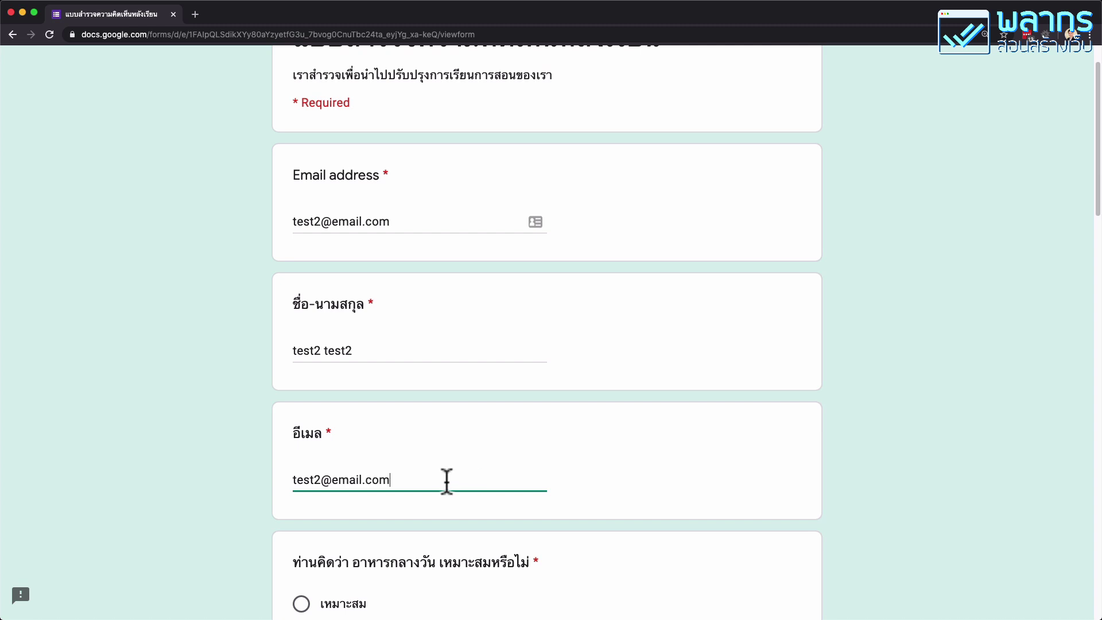
# Answer the lunch question with ไม่เหมาะสม and select วิชาคณิตศาสตร์ and วิชาคอมพิวเตอร์ as topics of interest.
pyautogui.scroll(-6, 447, 481)
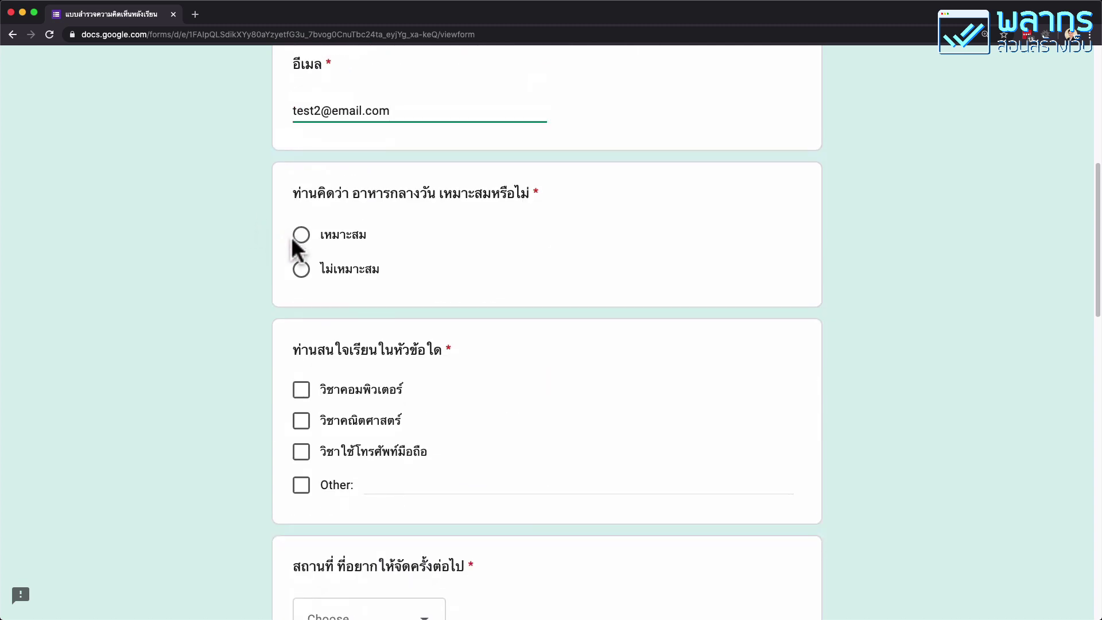
pyautogui.click(303, 273)
pyautogui.scroll(-2, 304, 281)
pyautogui.click(302, 305)
pyautogui.click(303, 276)
# Choose โรงเรียน as the next venue and rate satisfaction 4.
pyautogui.scroll(-3, 443, 405)
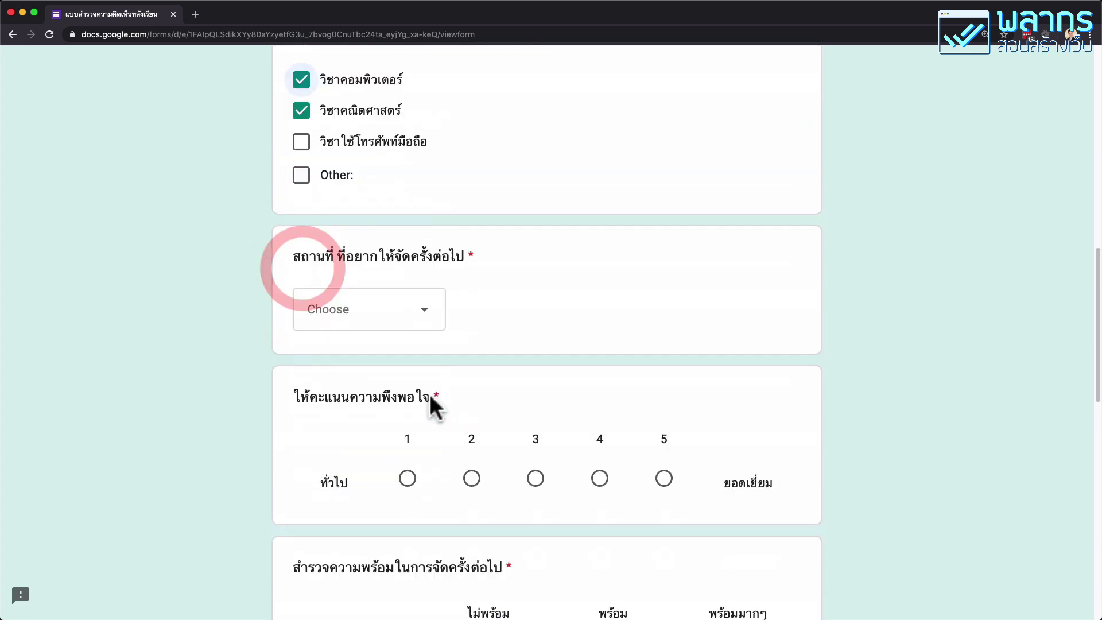
pyautogui.click(409, 309)
pyautogui.click(348, 405)
pyautogui.scroll(-3, 380, 373)
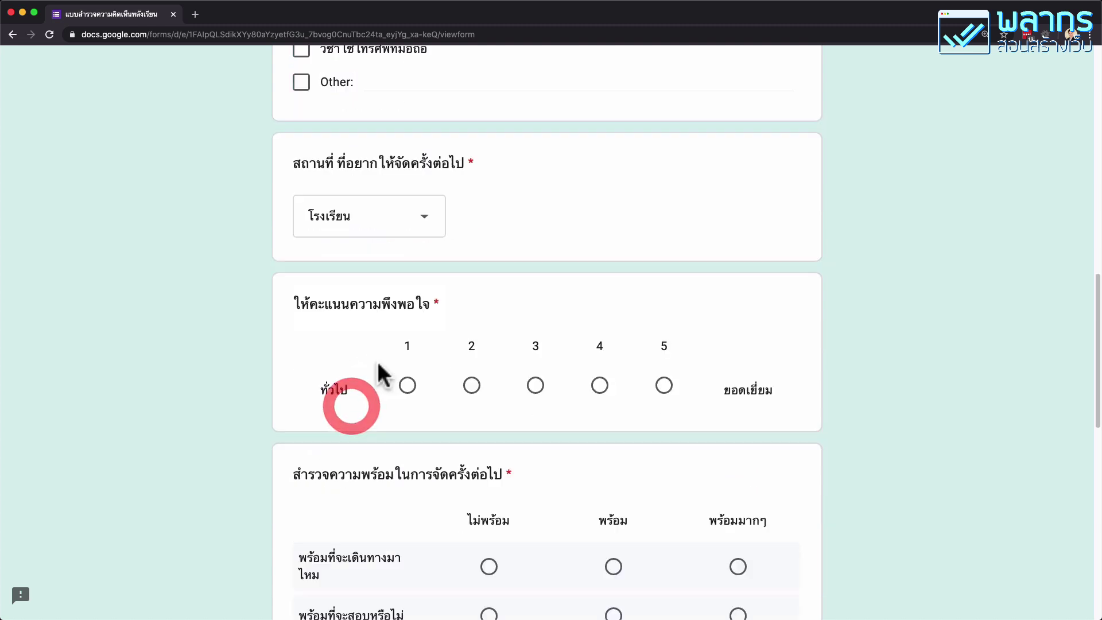
pyautogui.click(599, 286)
# Complete the readiness grid with พร้อม for travelling and learning, ไม่พร้อม for the exam, and พร้อมมากๆ for homework.
pyautogui.scroll(-2, 603, 298)
pyautogui.click(612, 327)
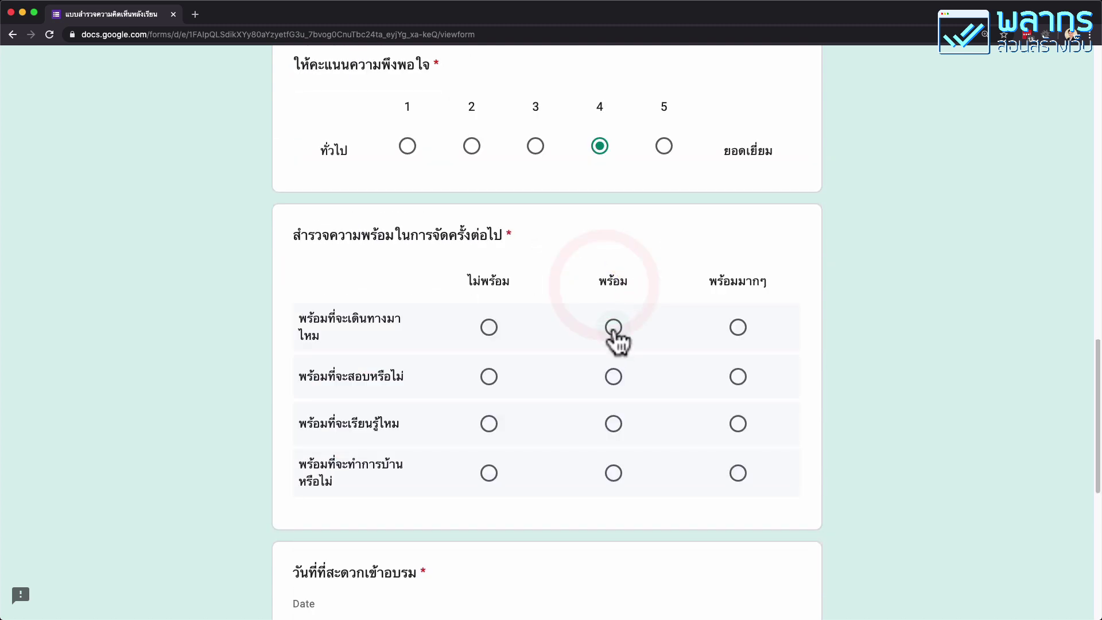
pyautogui.click(489, 376)
pyautogui.click(613, 423)
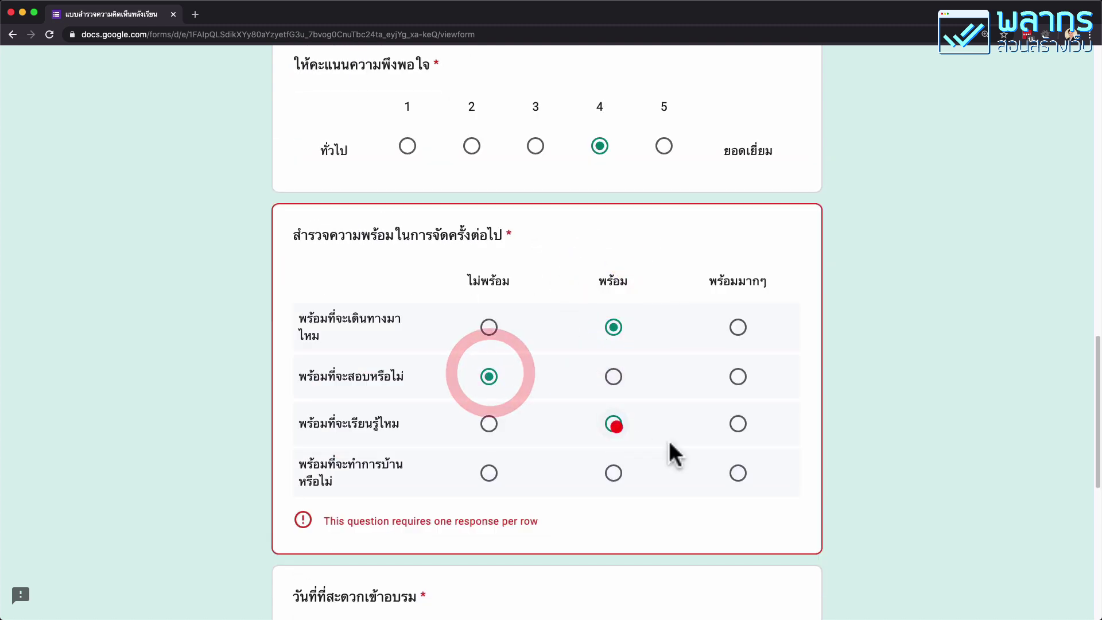
pyautogui.click(738, 474)
# Set the convenient training date to 17/06/2020 and submit the second response.
pyautogui.scroll(-7, 573, 411)
pyautogui.click(395, 184)
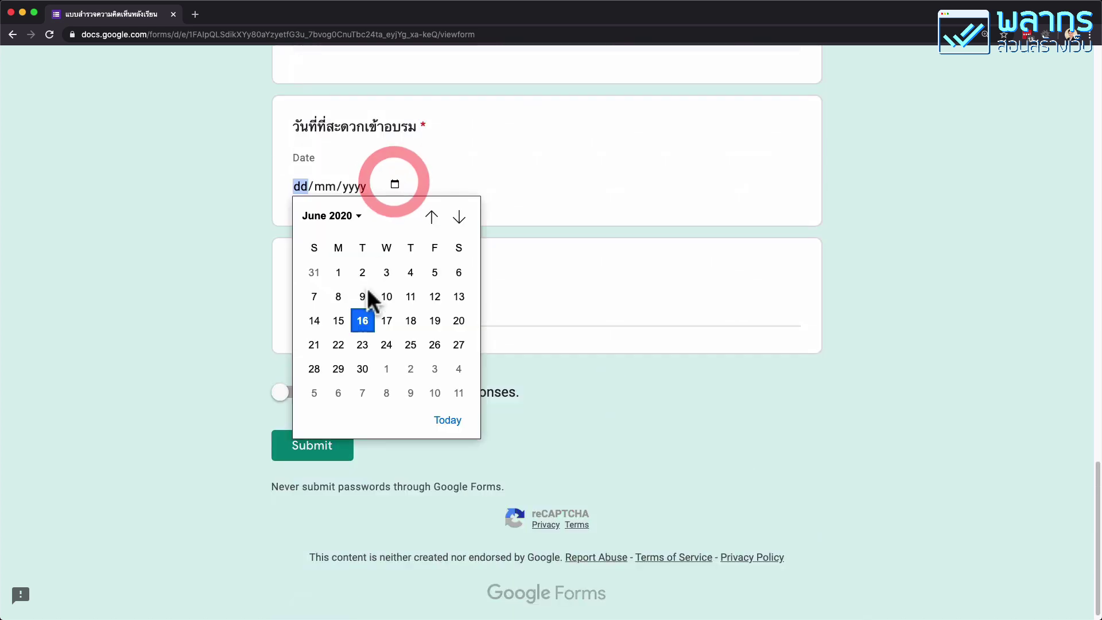
pyautogui.click(386, 326)
pyautogui.click(352, 312)
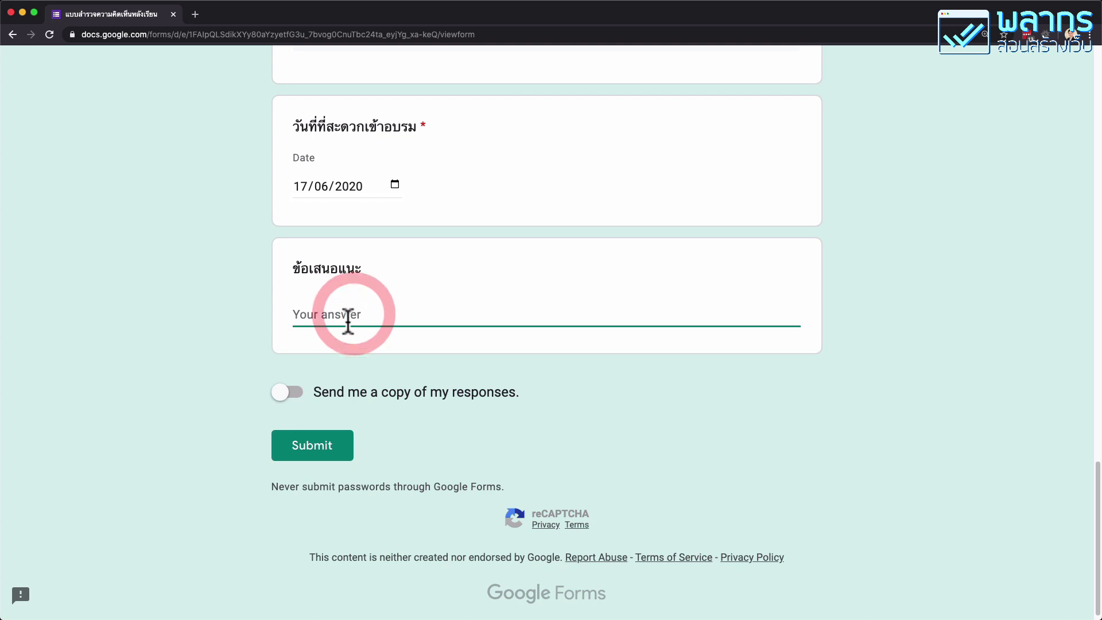
pyautogui.click(310, 444)
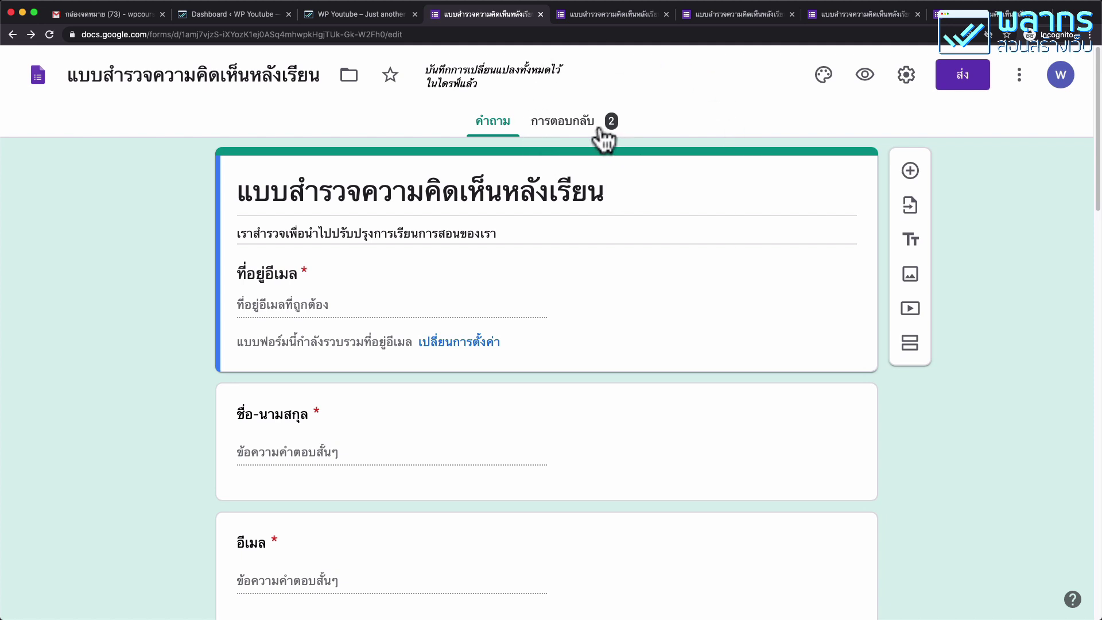
# Open the form's response summary and examine the respondents' emails and names, the lunch question chart and the topics-of-interest chart.
pyautogui.click(594, 132)
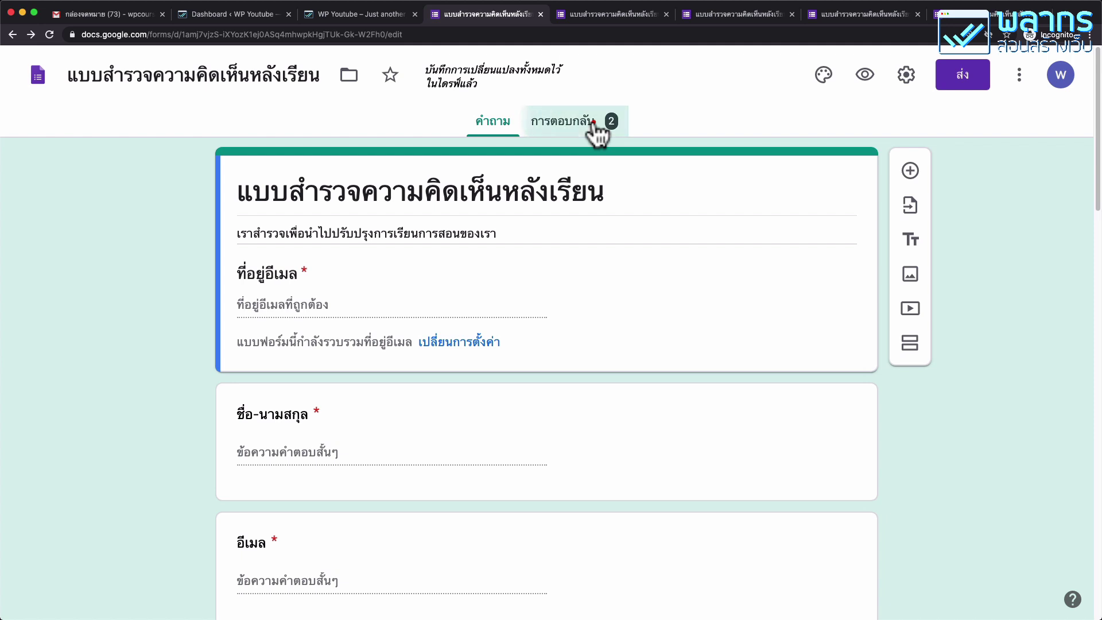
pyautogui.scroll(-2, 598, 207)
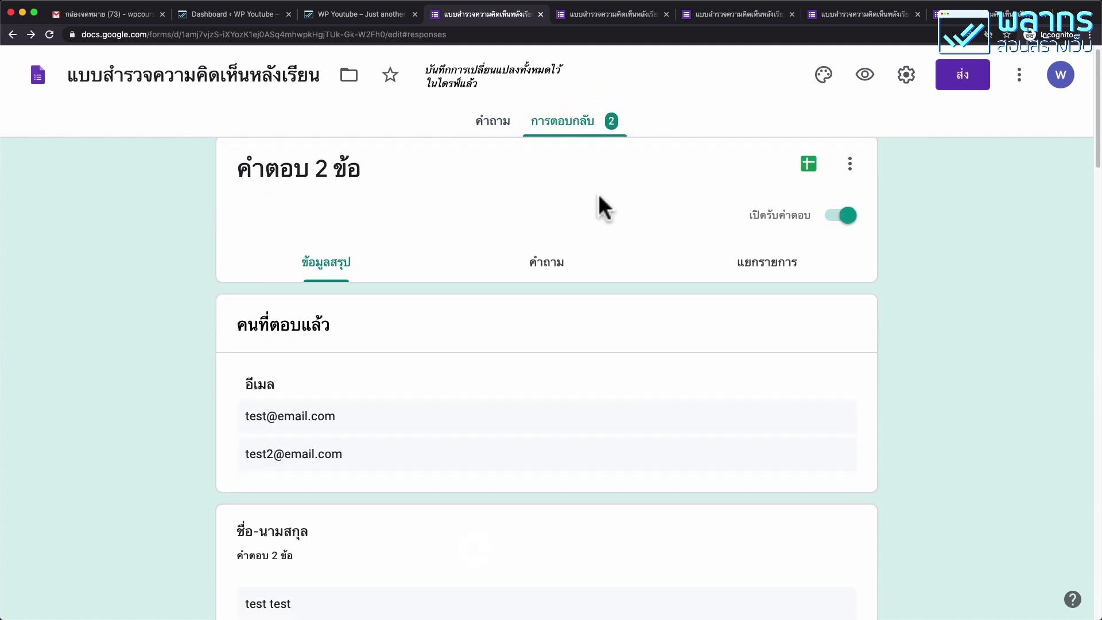
pyautogui.scroll(-1, 417, 232)
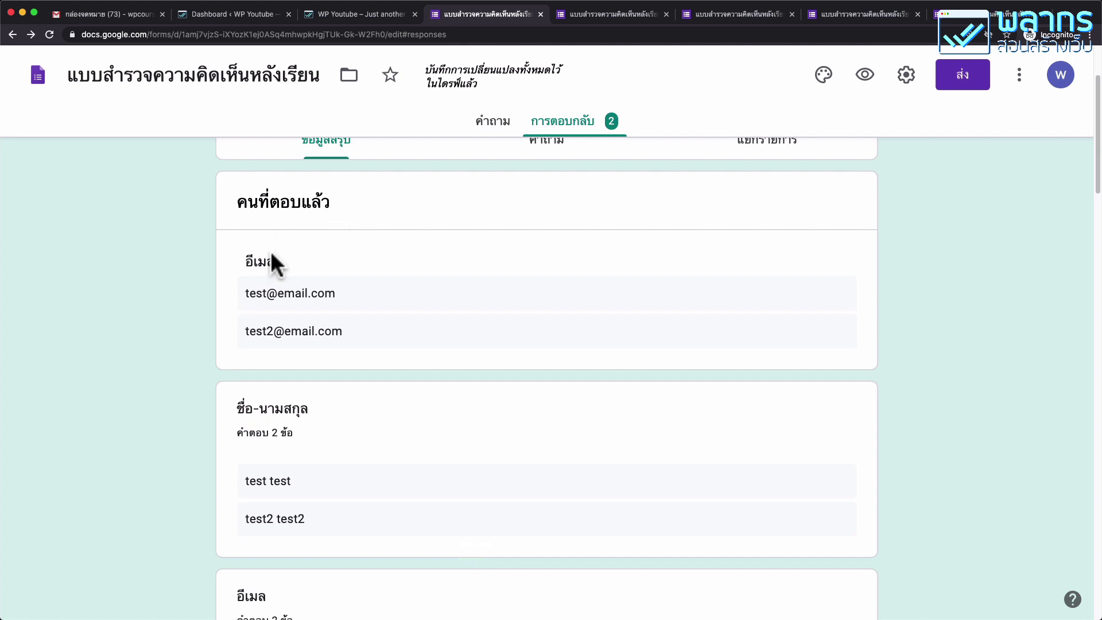
pyautogui.scroll(-4, 342, 319)
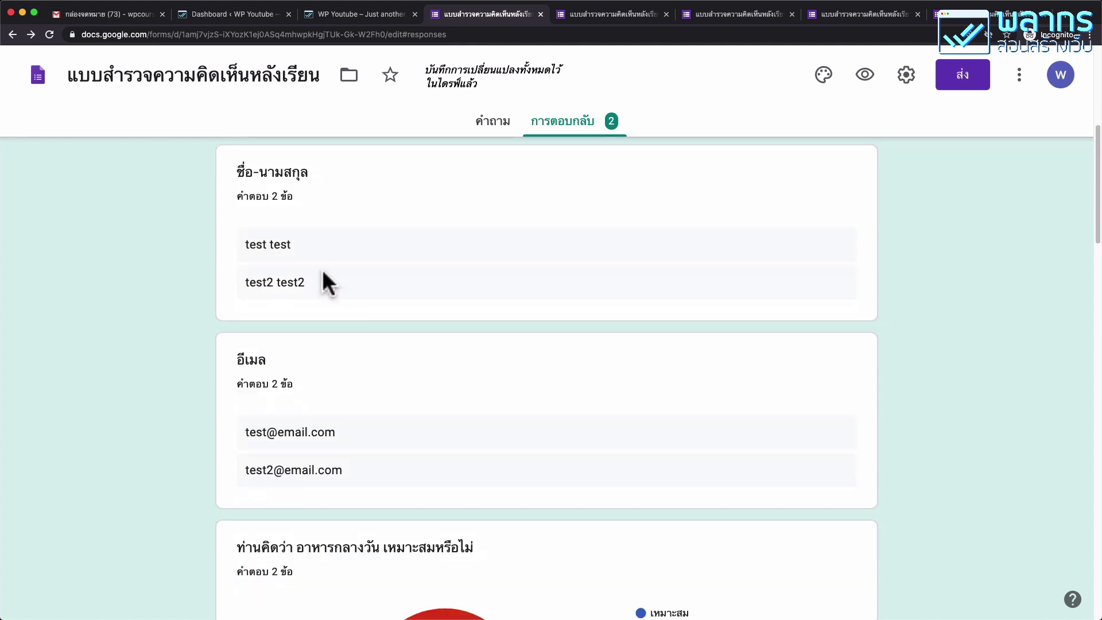
pyautogui.scroll(-3, 325, 312)
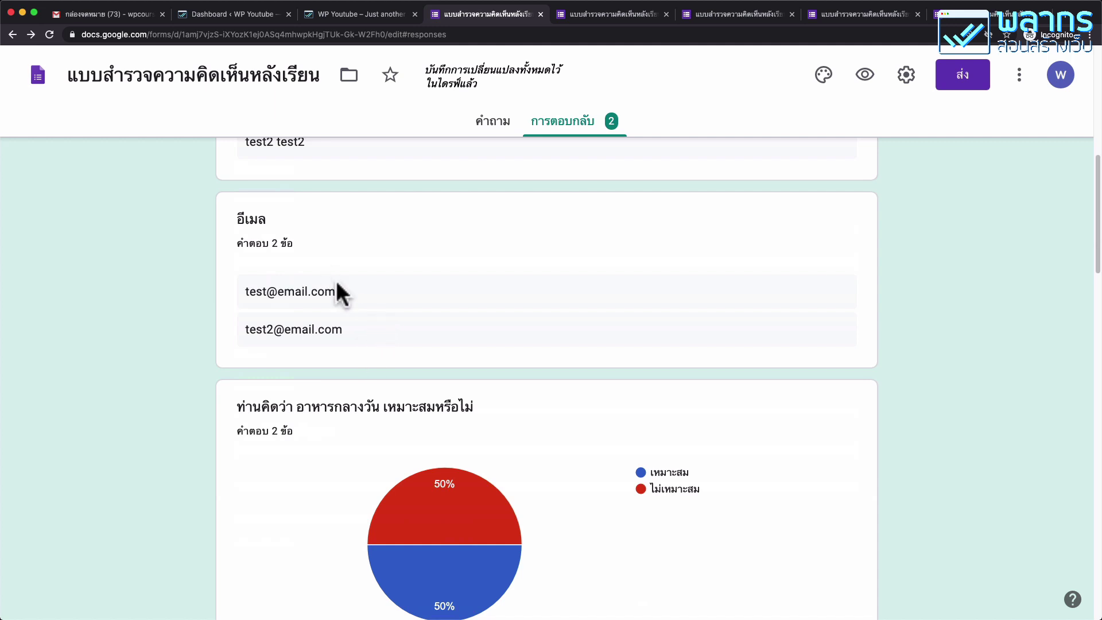
pyautogui.scroll(-4, 396, 293)
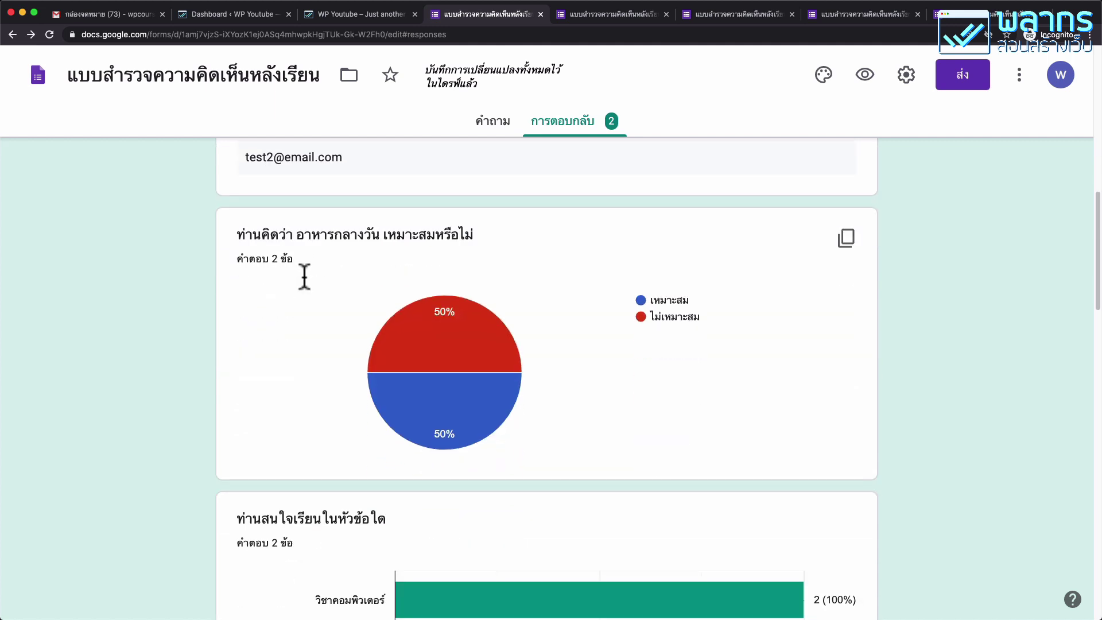
pyautogui.scroll(-1, 303, 276)
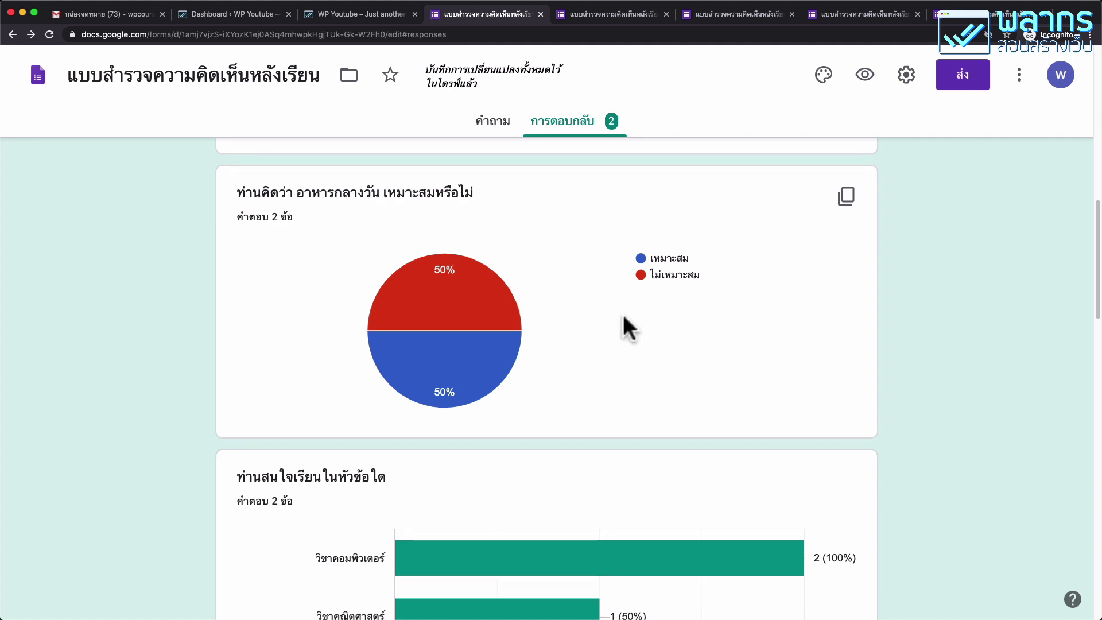
pyautogui.moveTo(487, 372)
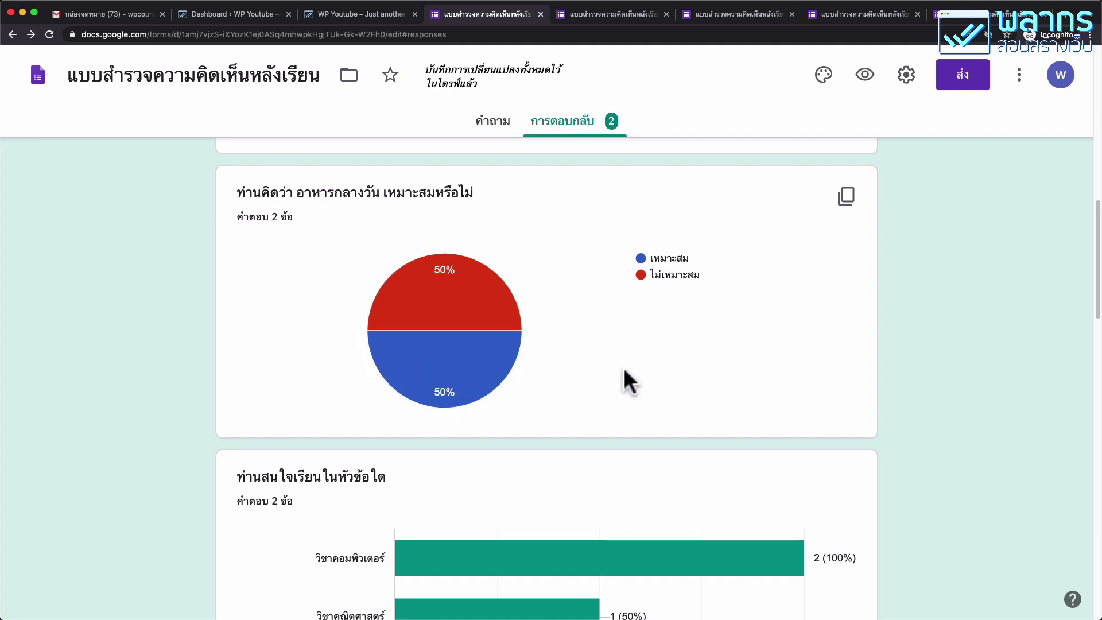
pyautogui.scroll(-5, 700, 319)
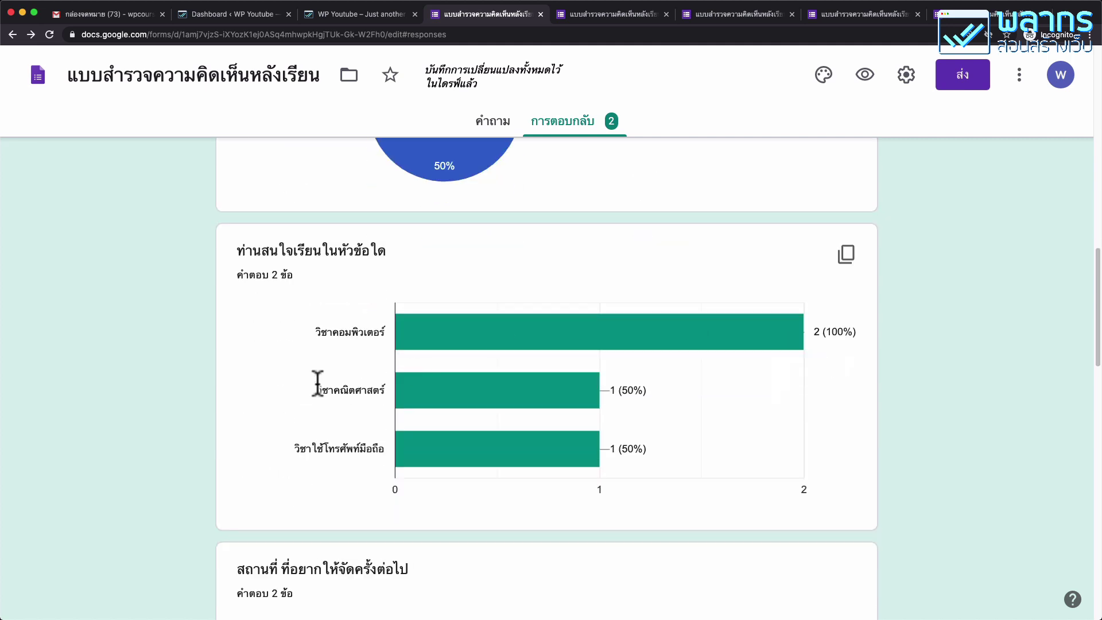
pyautogui.moveTo(752, 324)
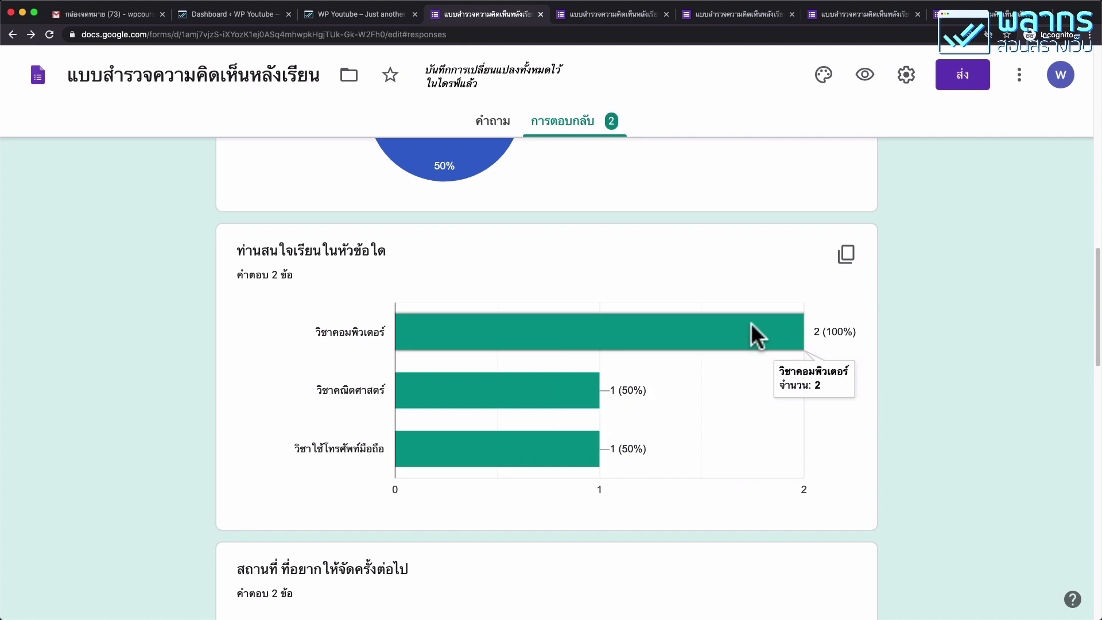
# Examine the summary charts for next venue, satisfaction and readiness, plus the convenient training dates and suggestions.
pyautogui.scroll(-7, 749, 422)
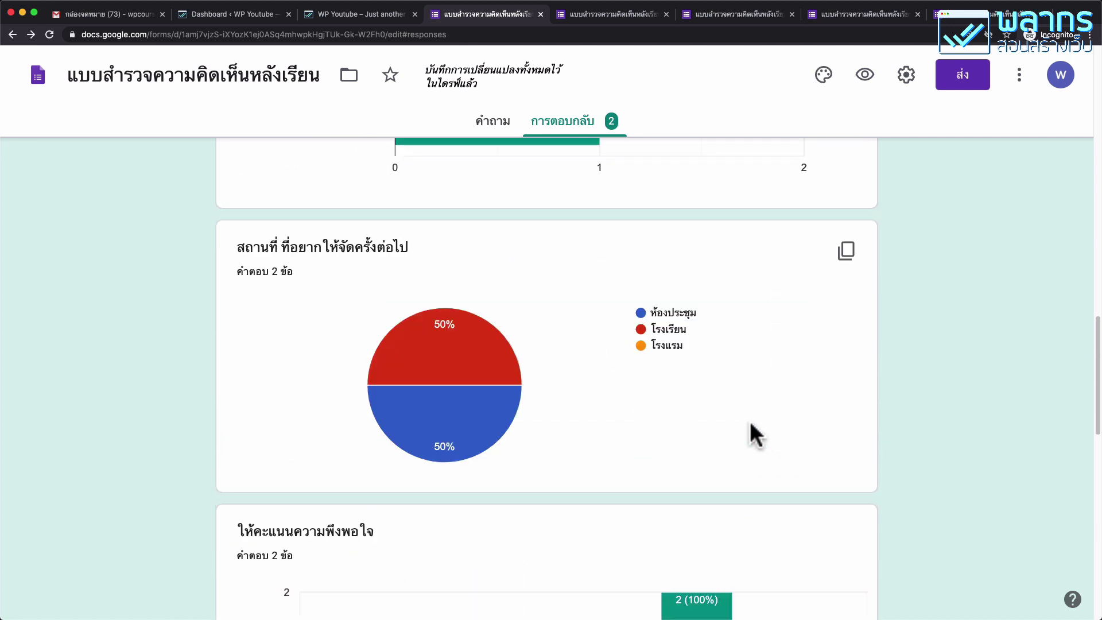
pyautogui.scroll(-2, 749, 422)
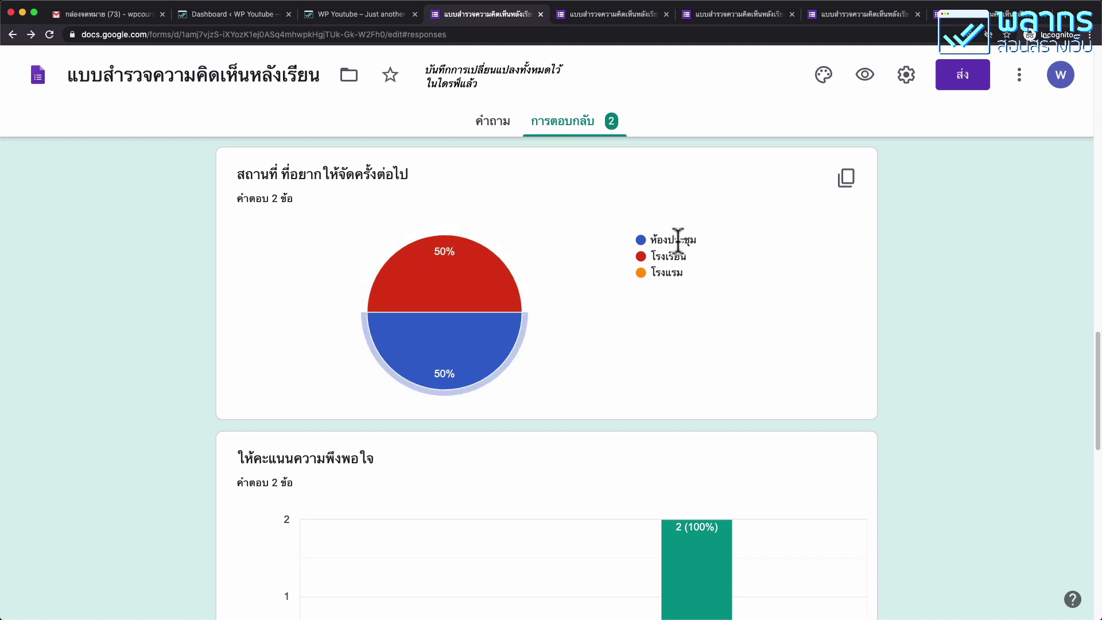
pyautogui.moveTo(438, 276)
pyautogui.scroll(-5, 690, 323)
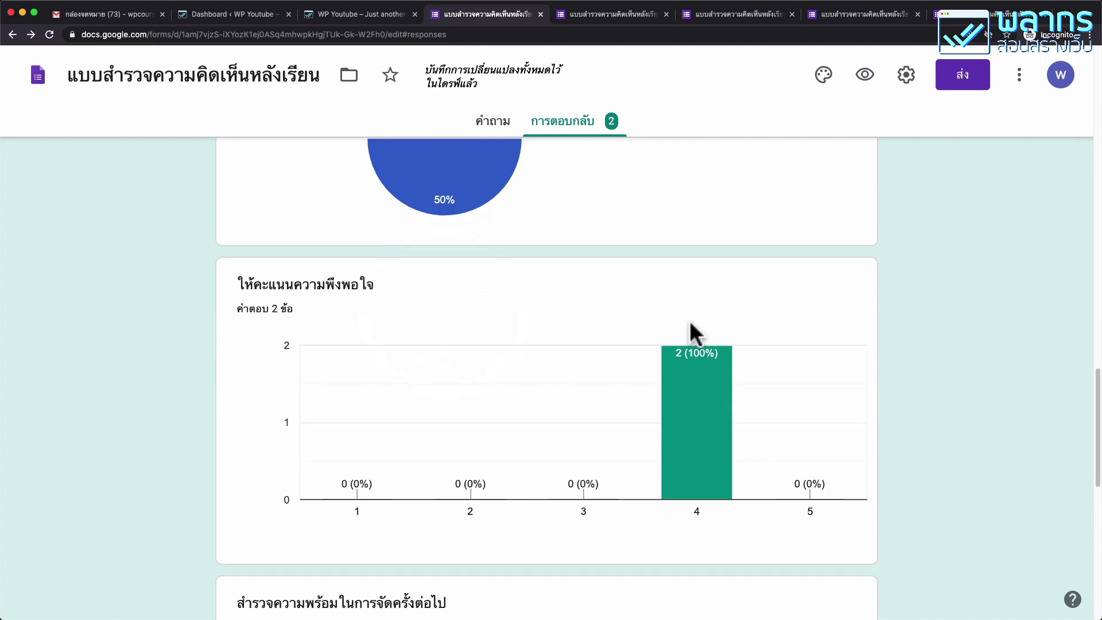
pyautogui.moveTo(706, 310)
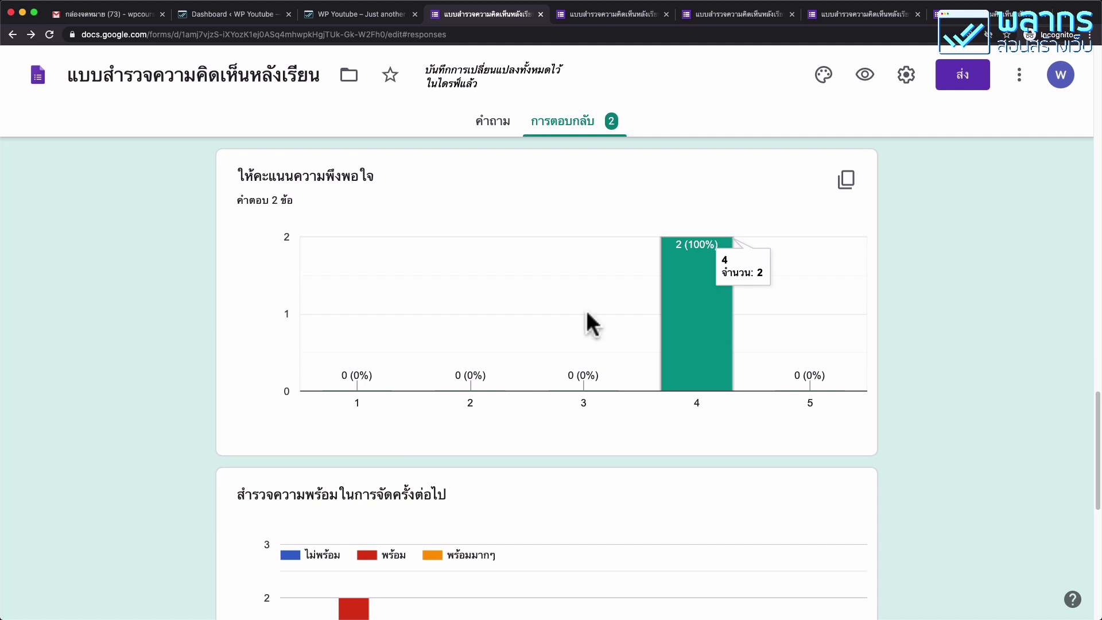
pyautogui.scroll(-3, 615, 330)
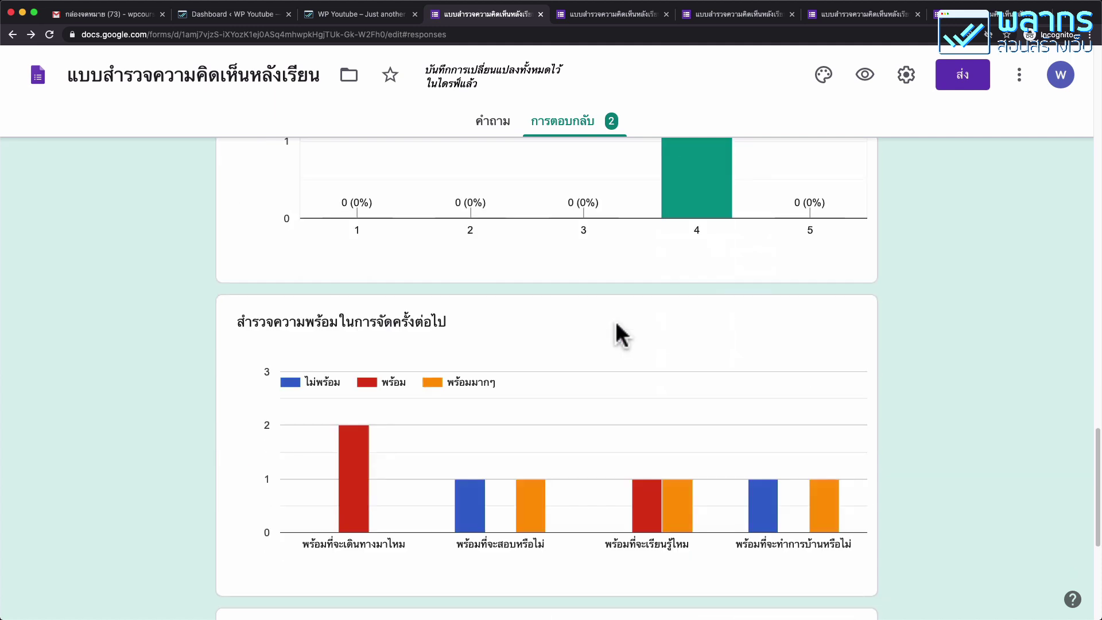
pyautogui.scroll(-2, 615, 322)
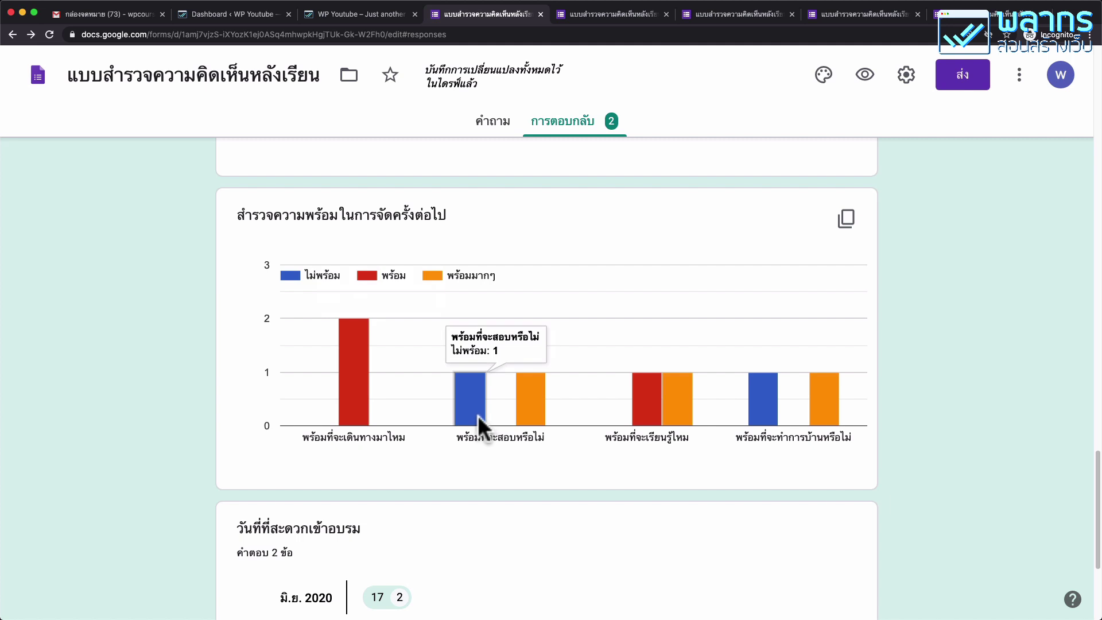
pyautogui.scroll(-4, 744, 437)
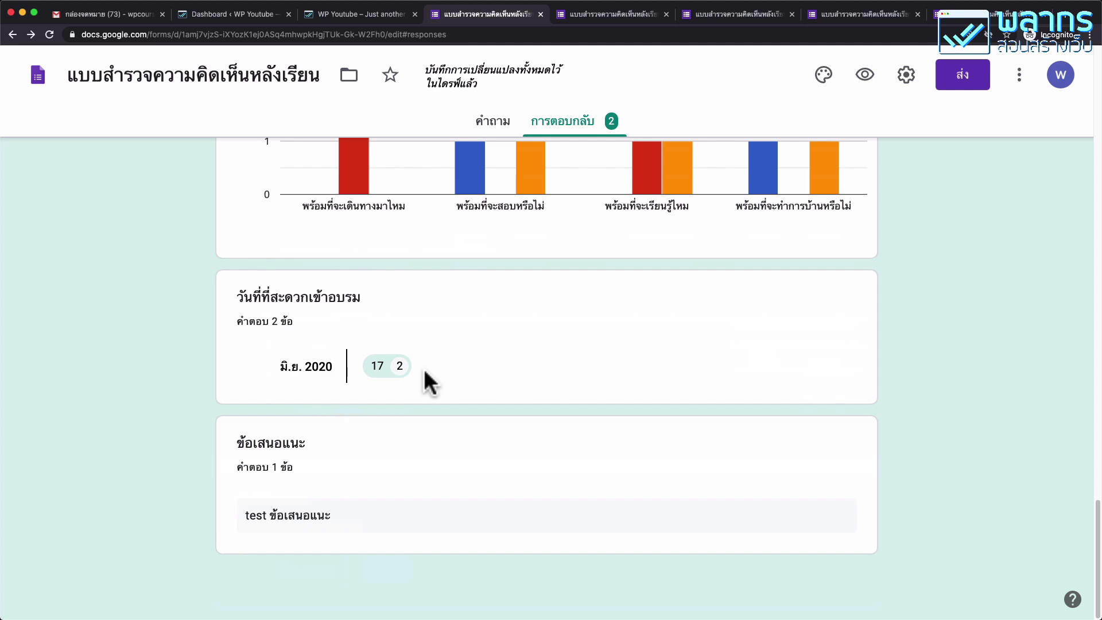
# View the responses individually and read through the first and second submissions' answers.
pyautogui.scroll(20, 704, 373)
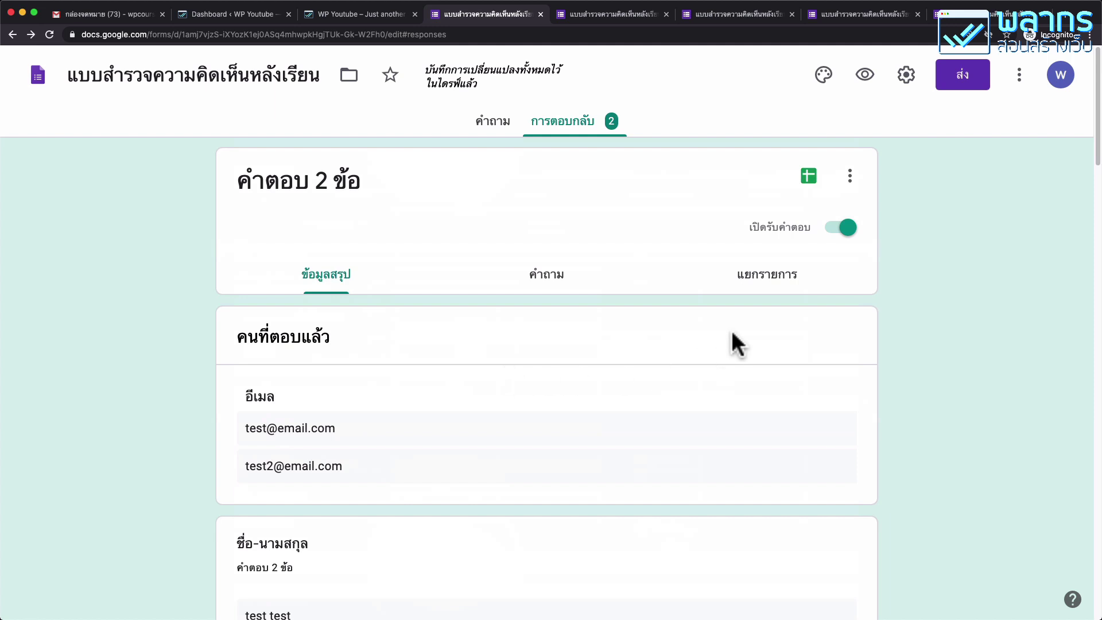
pyautogui.click(783, 281)
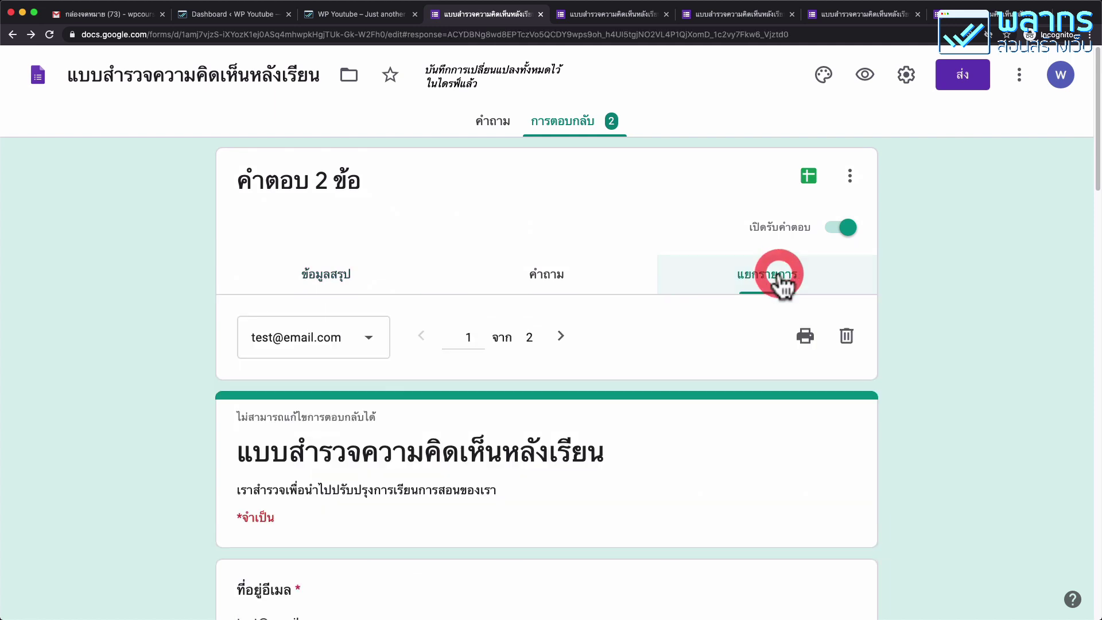
pyautogui.scroll(-4, 690, 300)
pyautogui.scroll(-15, 560, 292)
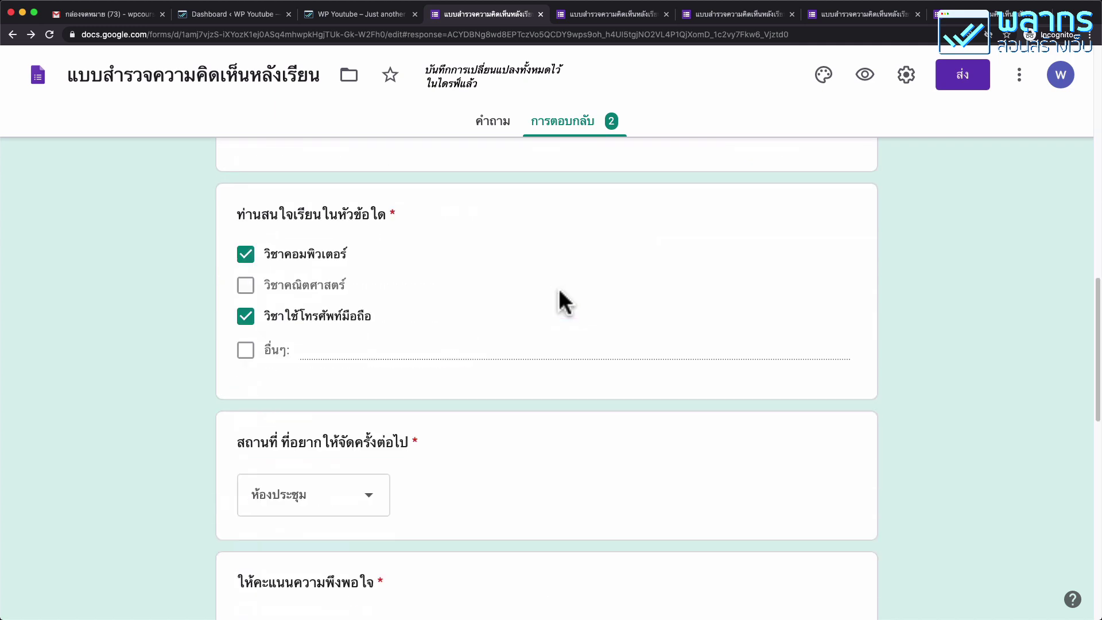
pyautogui.scroll(20, 561, 298)
pyautogui.click(561, 336)
pyautogui.scroll(-8, 631, 356)
pyautogui.scroll(-10, 628, 344)
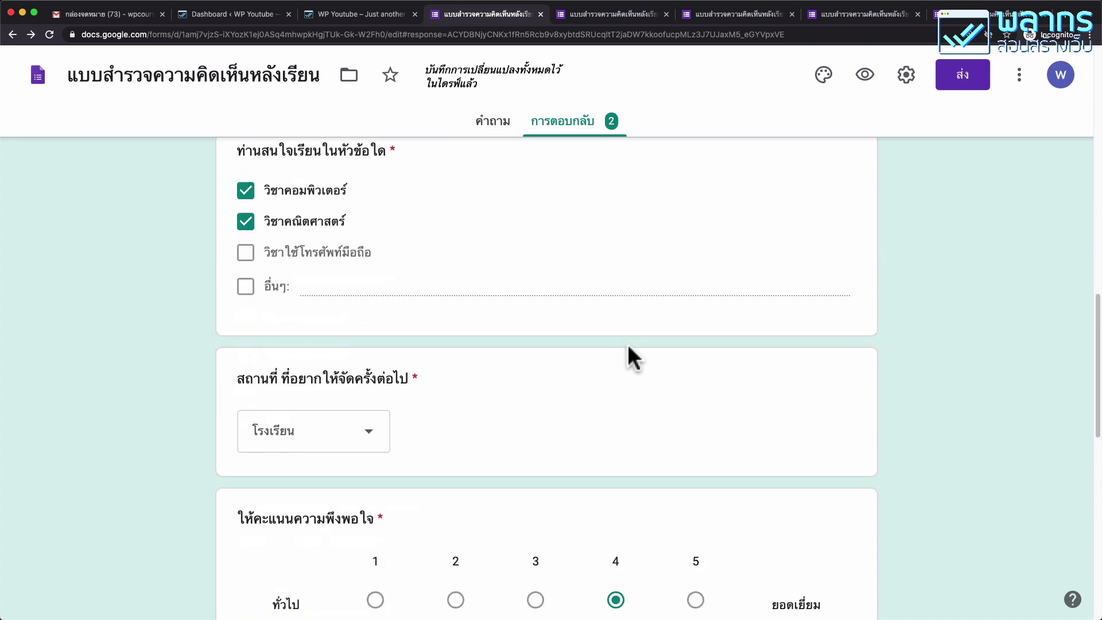
# View the responses by question and examine the answers to ท่านสนใจเรียนในหัวข้อใด.
pyautogui.scroll(15, 627, 344)
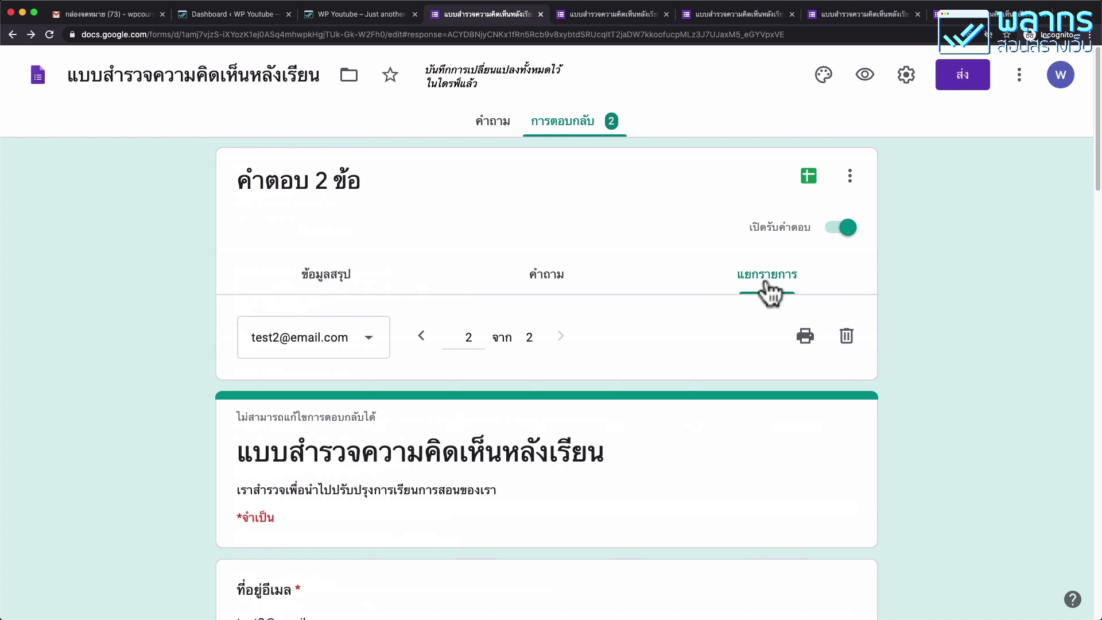
pyautogui.click(548, 282)
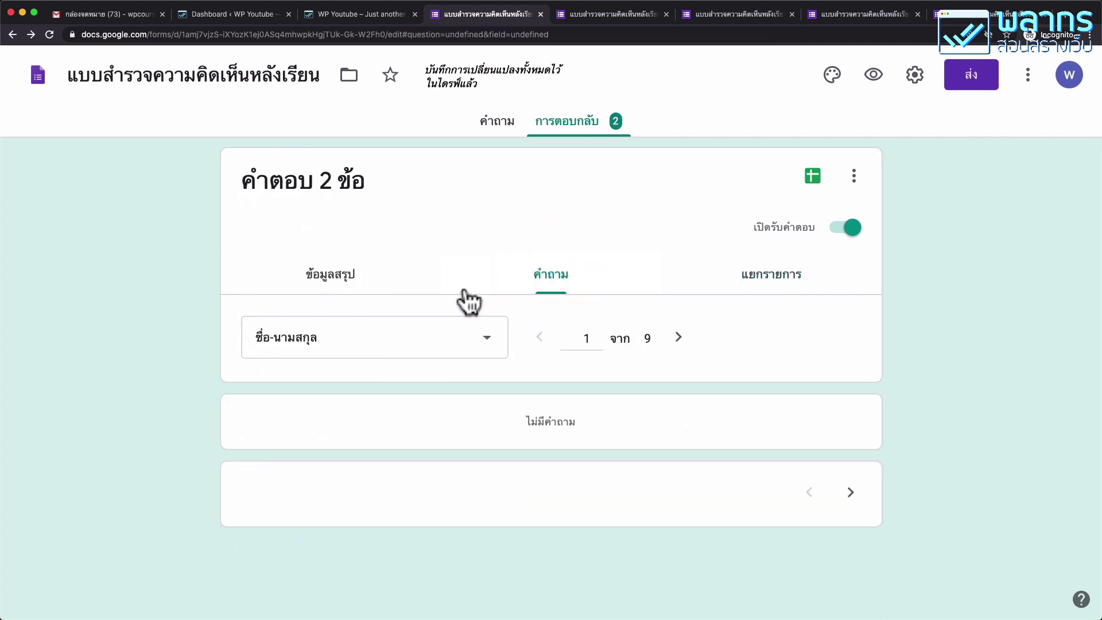
pyautogui.click(461, 344)
pyautogui.click(408, 361)
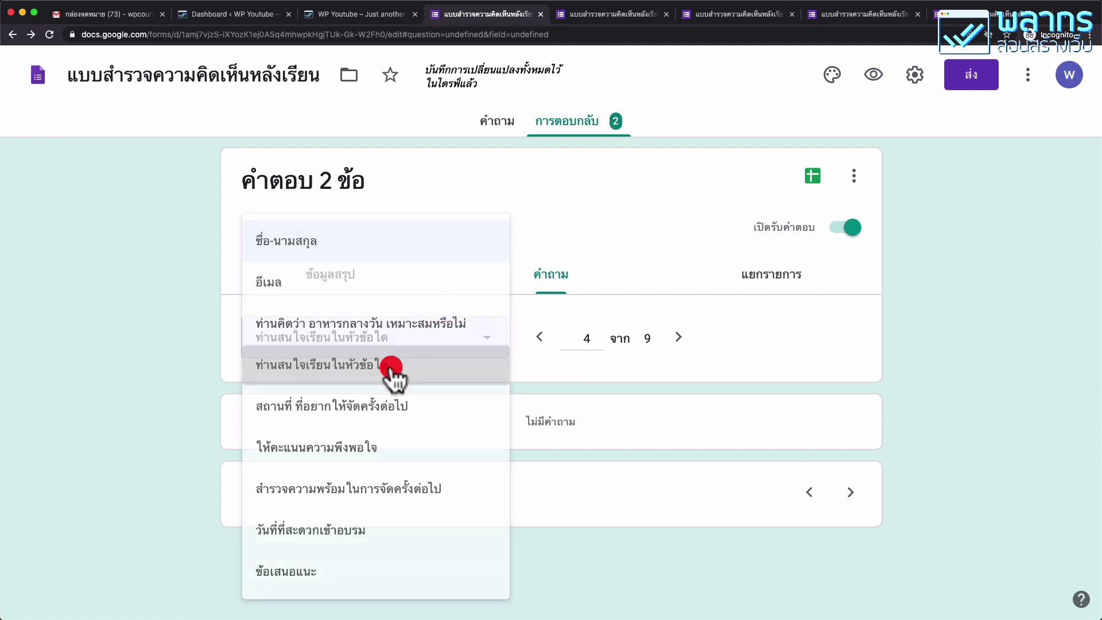
pyautogui.scroll(-5, 655, 372)
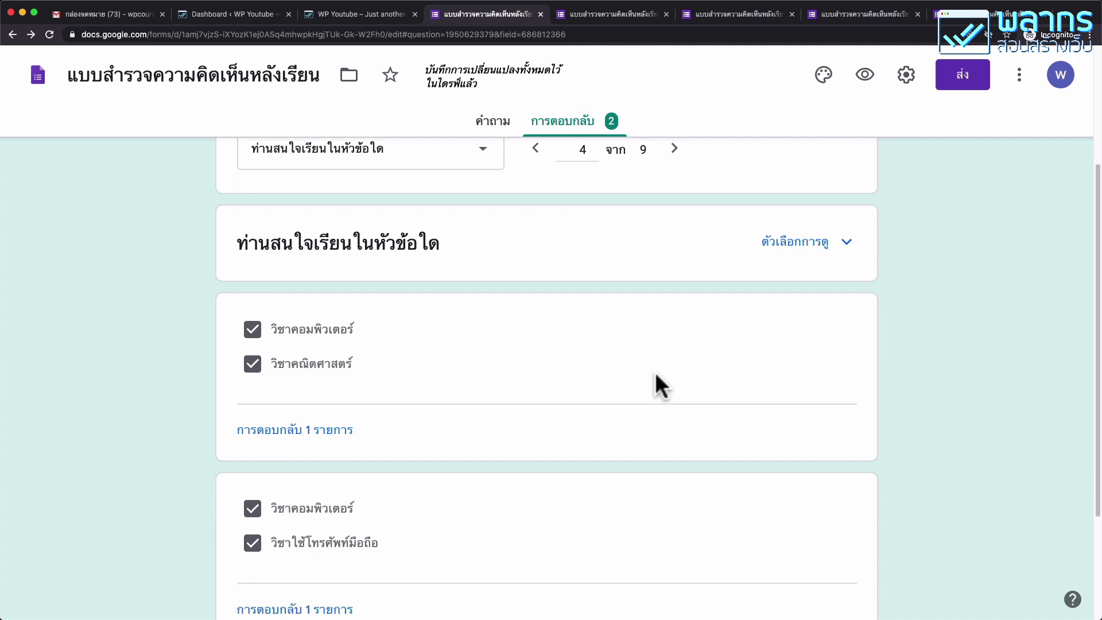
pyautogui.scroll(-2, 655, 374)
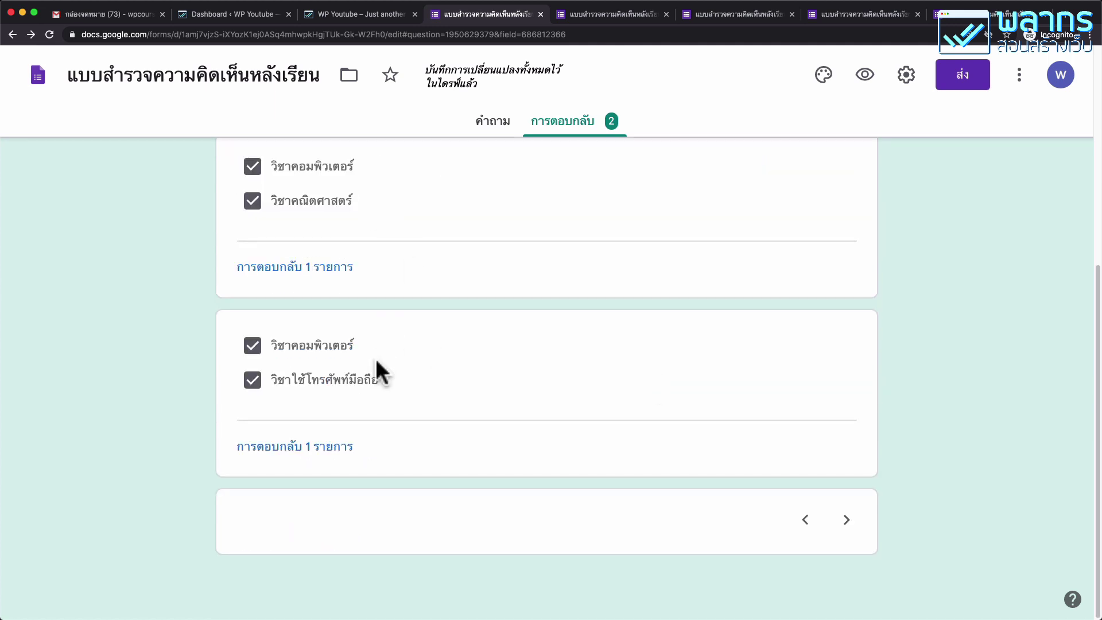
# Create a new spreadsheet named test-spreedsheet as the destination for the form responses.
pyautogui.scroll(7, 642, 386)
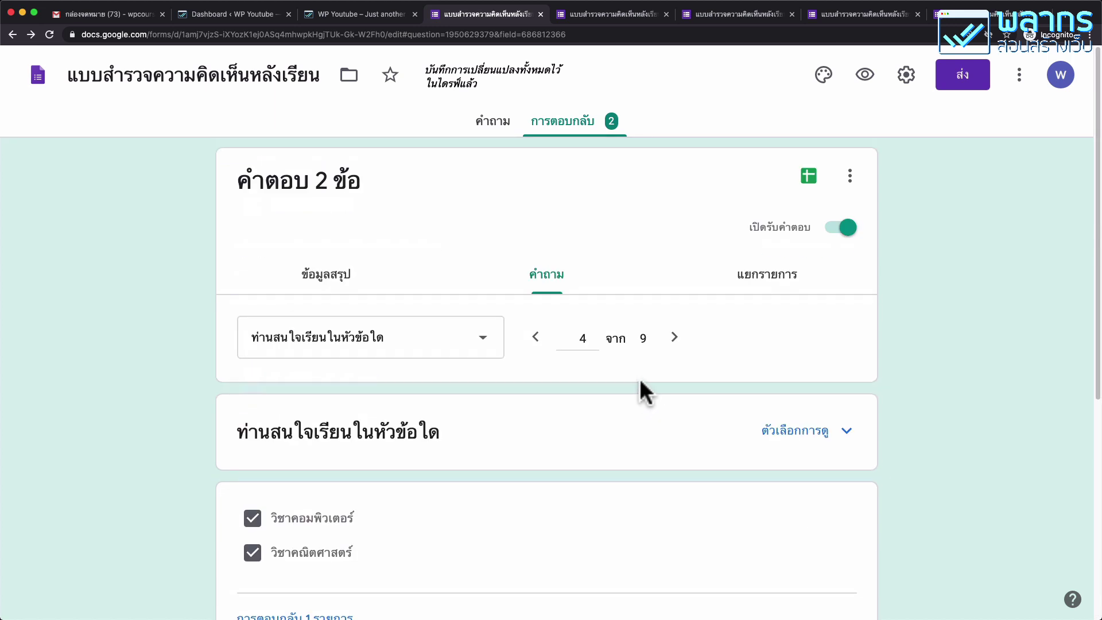
pyautogui.click(809, 177)
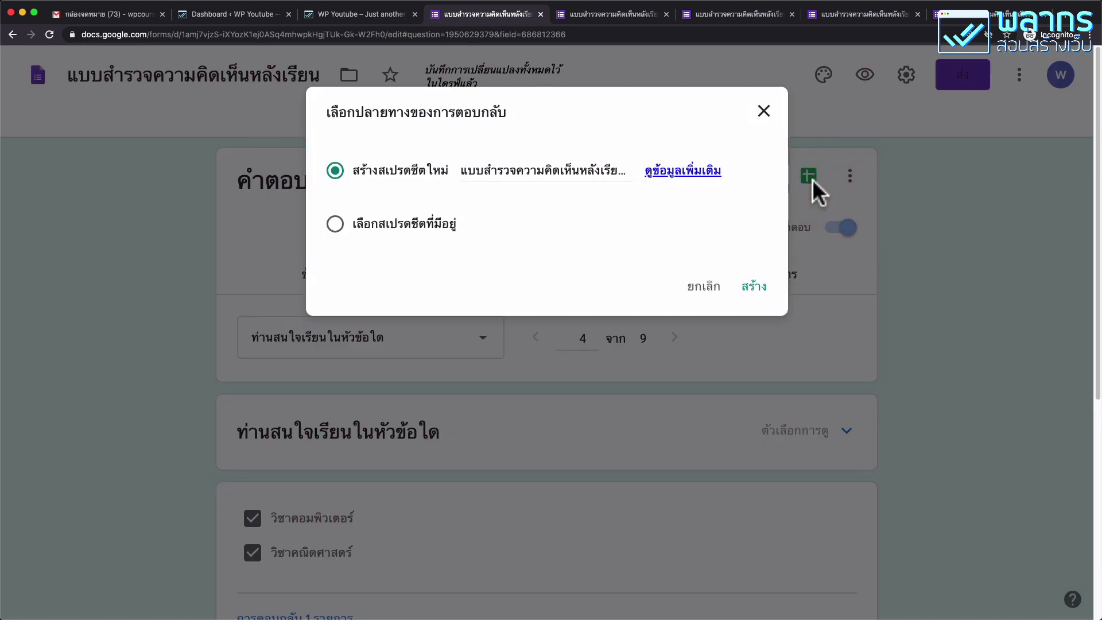
pyautogui.click(548, 170)
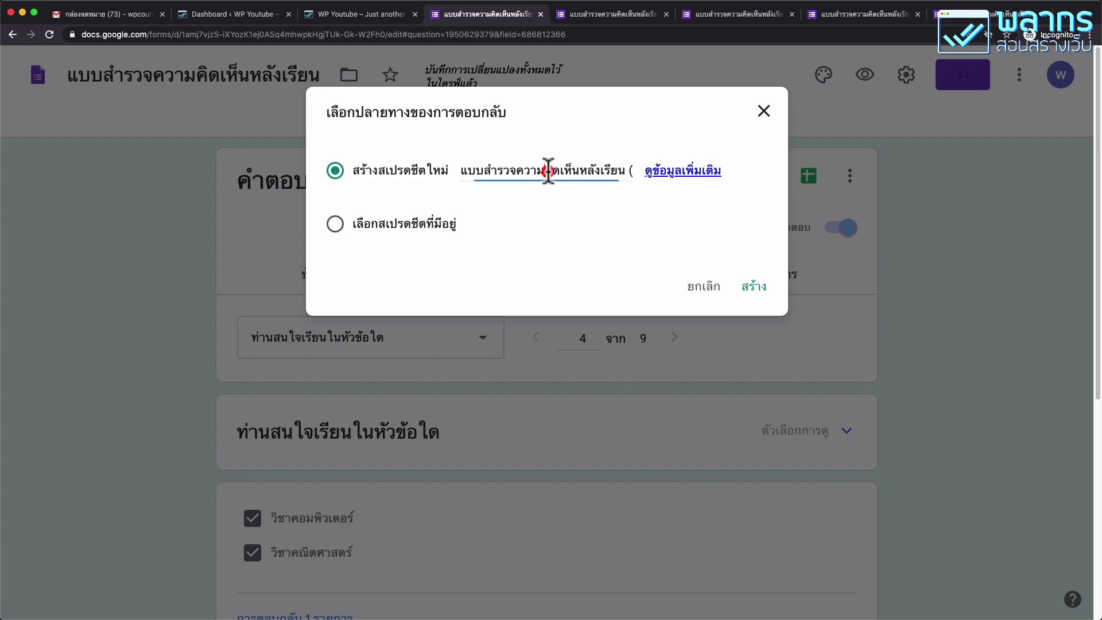
pyautogui.tripleClick(548, 170)
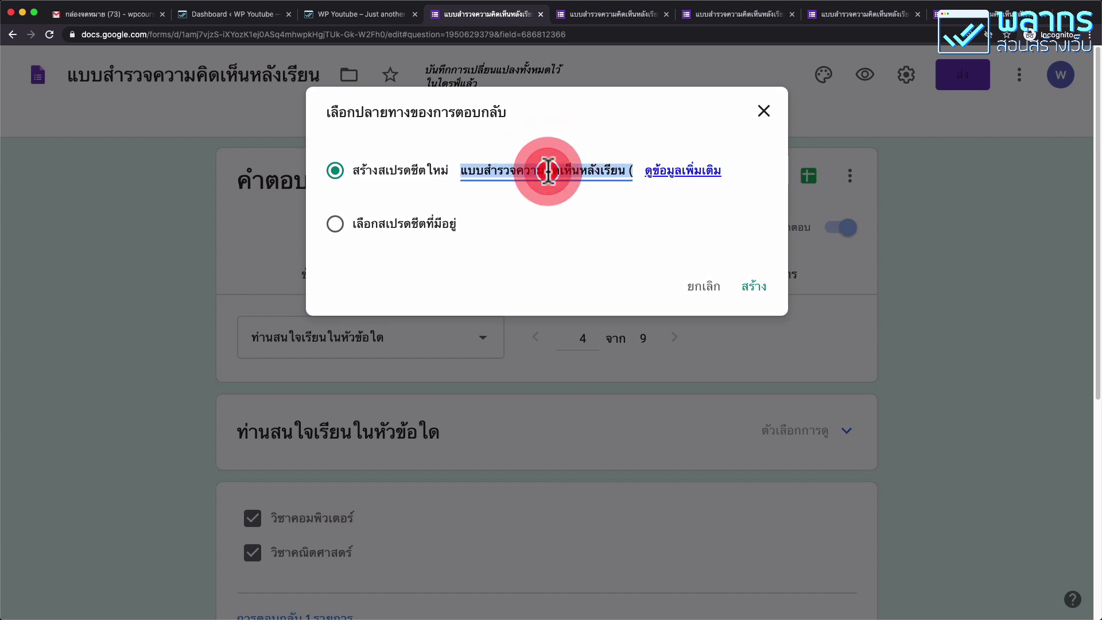
pyautogui.write('dsheet')
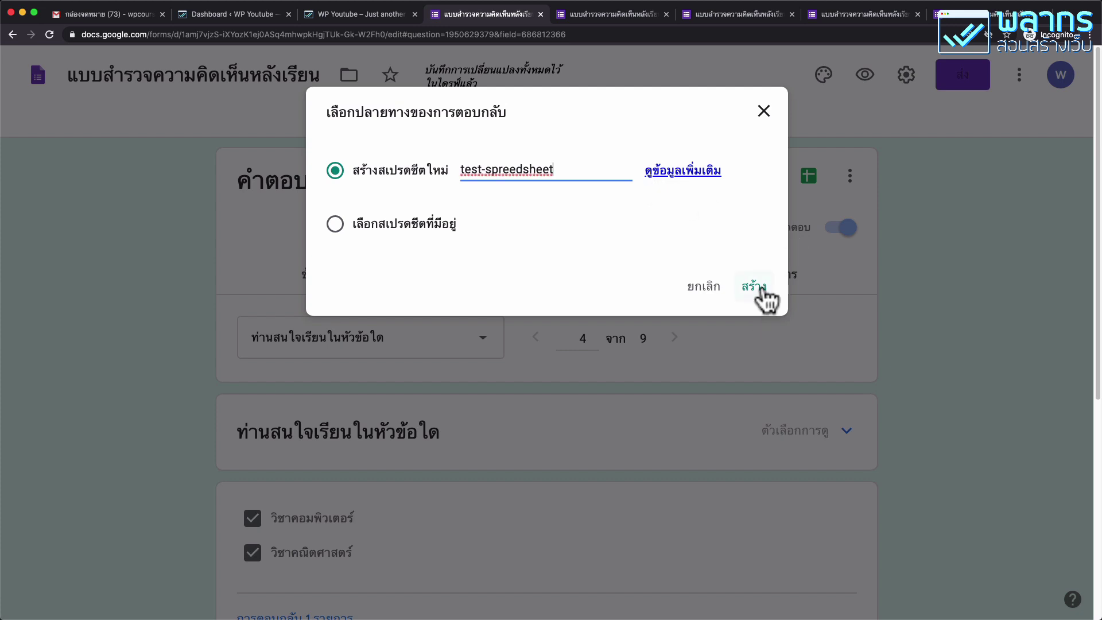
pyautogui.click(760, 290)
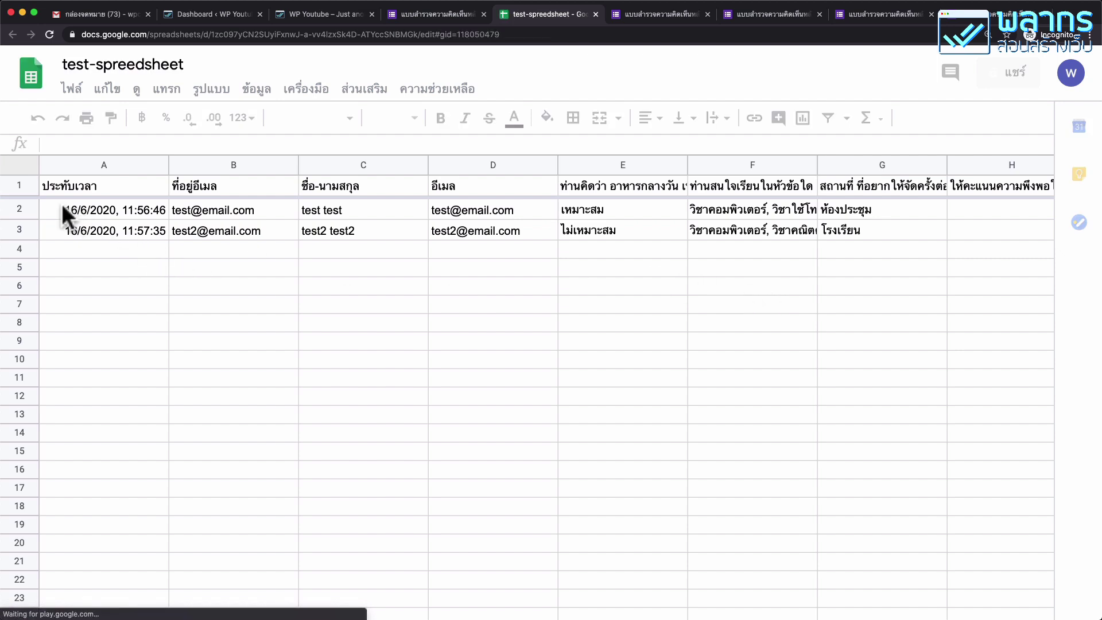
# Look over the exported survey responses in the sheet and examine the file formats available for downloading it.
pyautogui.click(898, 209)
pyautogui.click(898, 229)
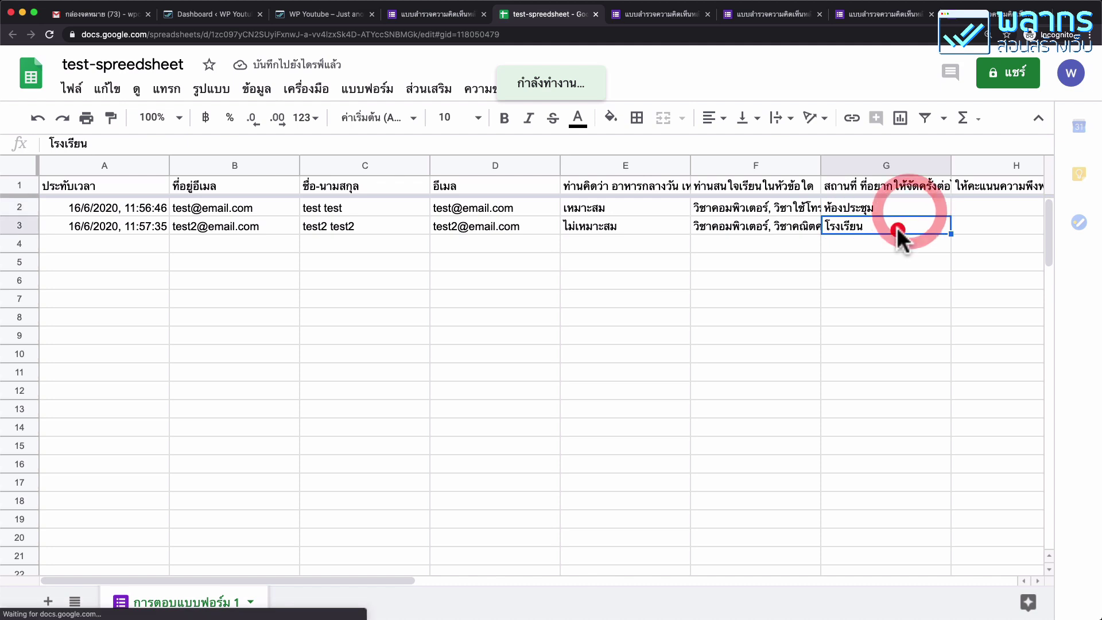
pyautogui.click(71, 90)
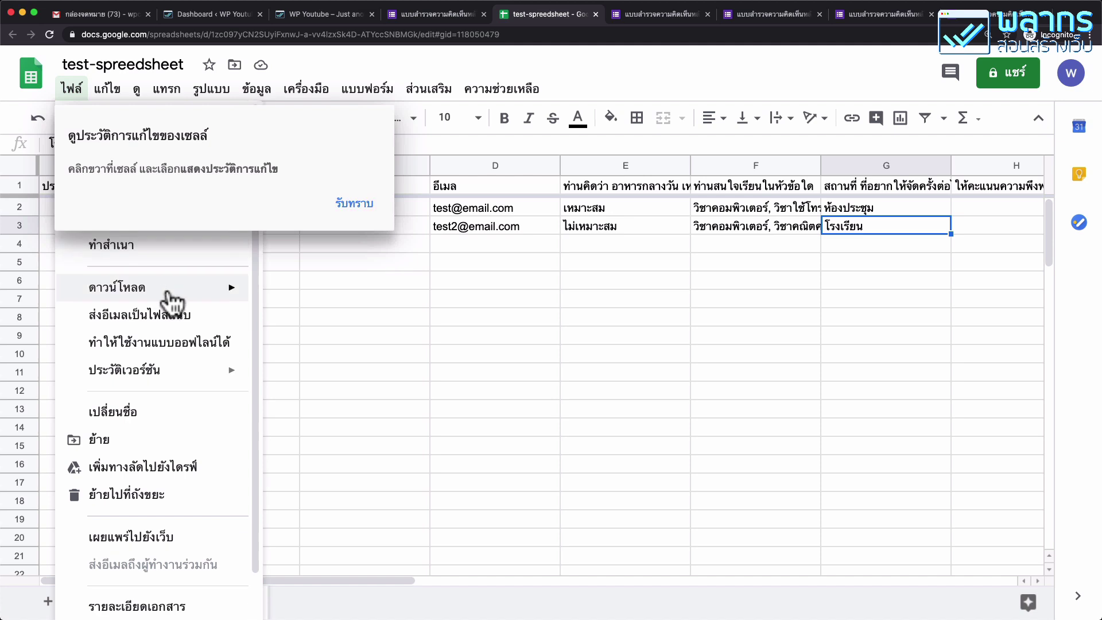
pyautogui.moveTo(203, 301)
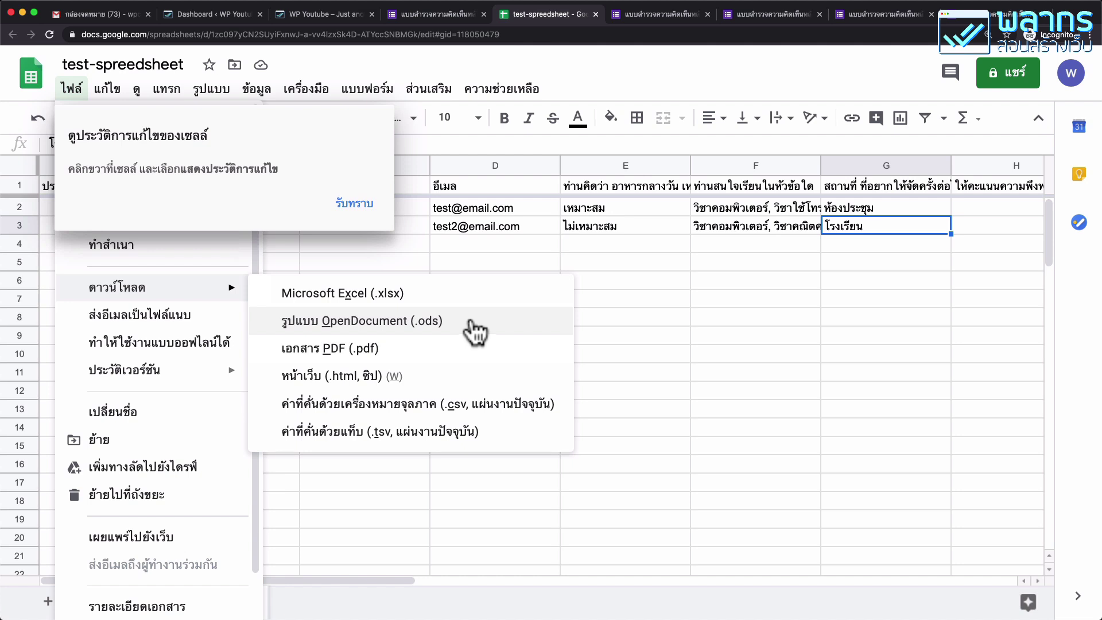
pyautogui.click(360, 205)
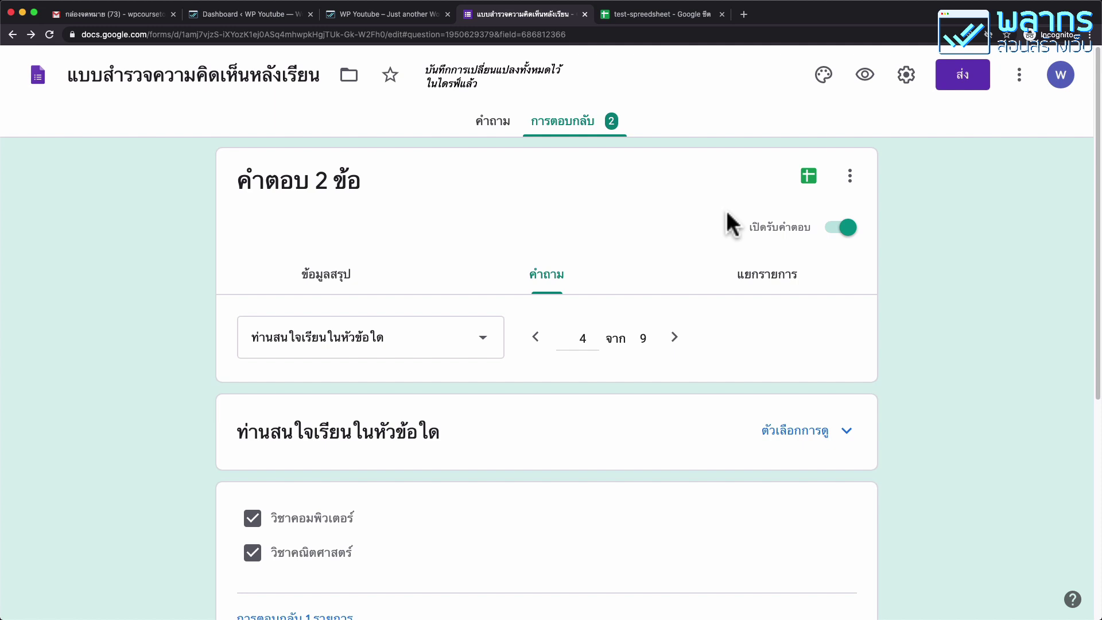
# In the survey form's presentation settings, turn off แสดงลิงก์เพื่อส่งการตอบกลับอื่น and save the settings.
pyautogui.click(907, 86)
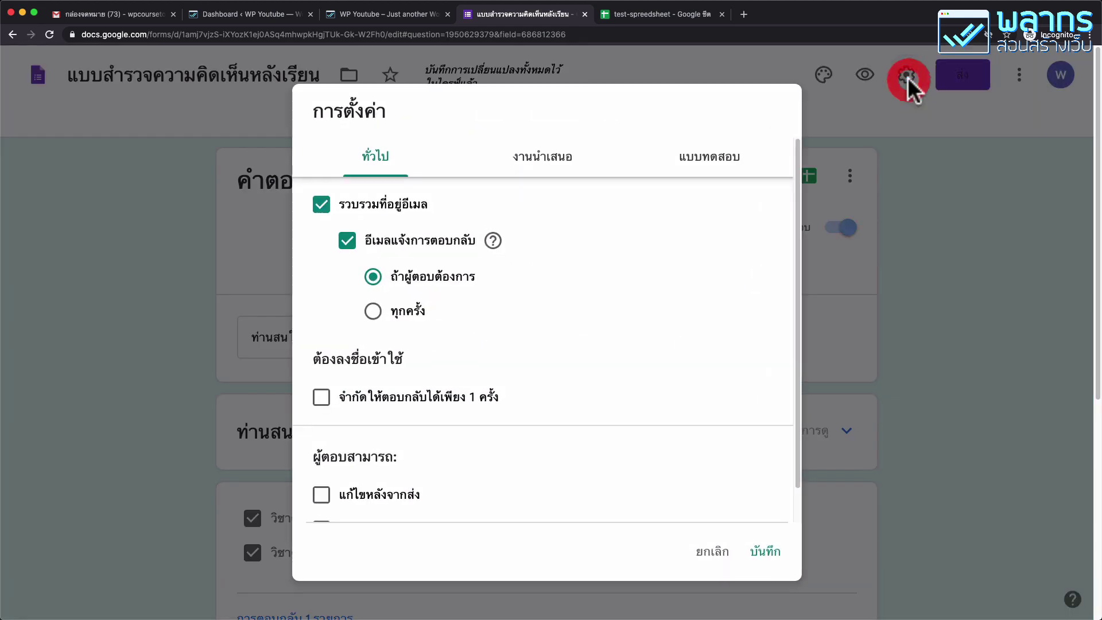
pyautogui.click(545, 166)
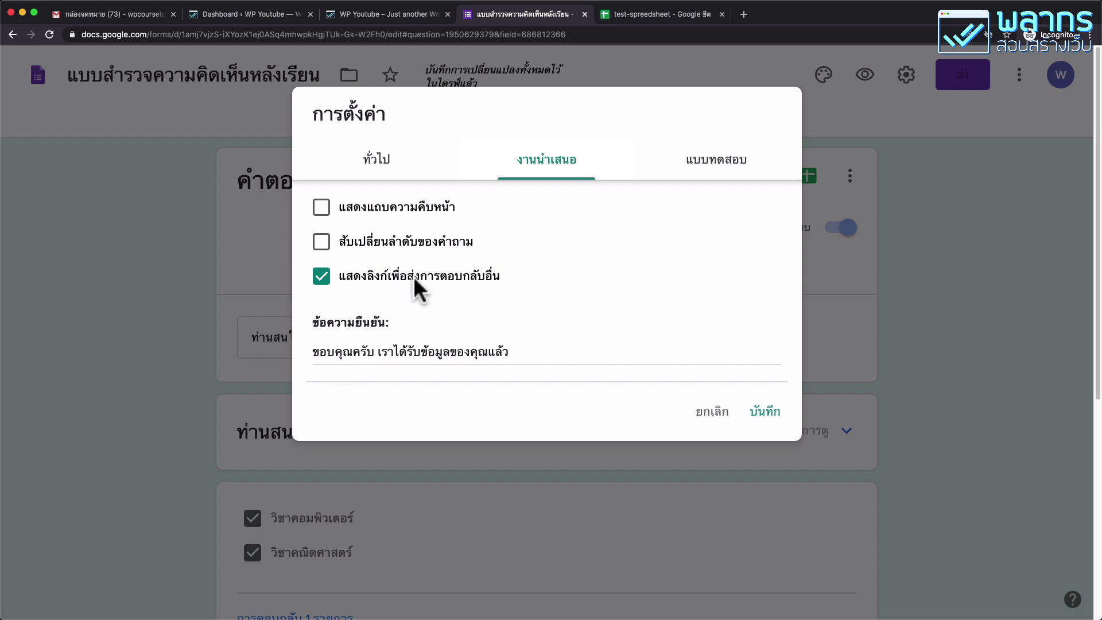
pyautogui.click(323, 276)
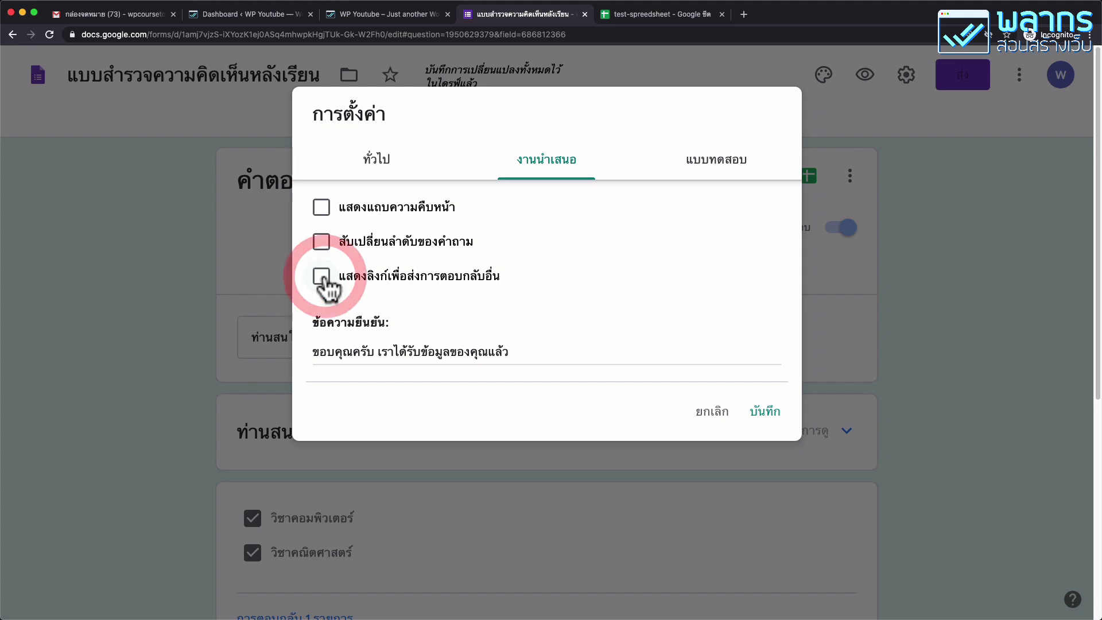
pyautogui.click(765, 412)
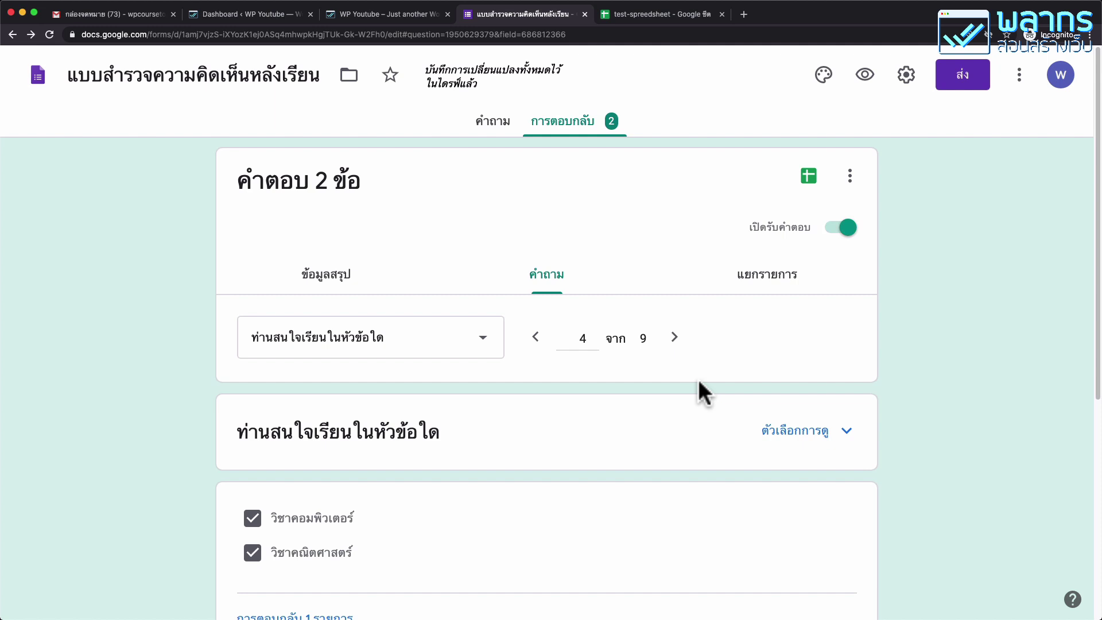
# Return to the forms home page, create a blank form and title it Quiz.
pyautogui.click(38, 79)
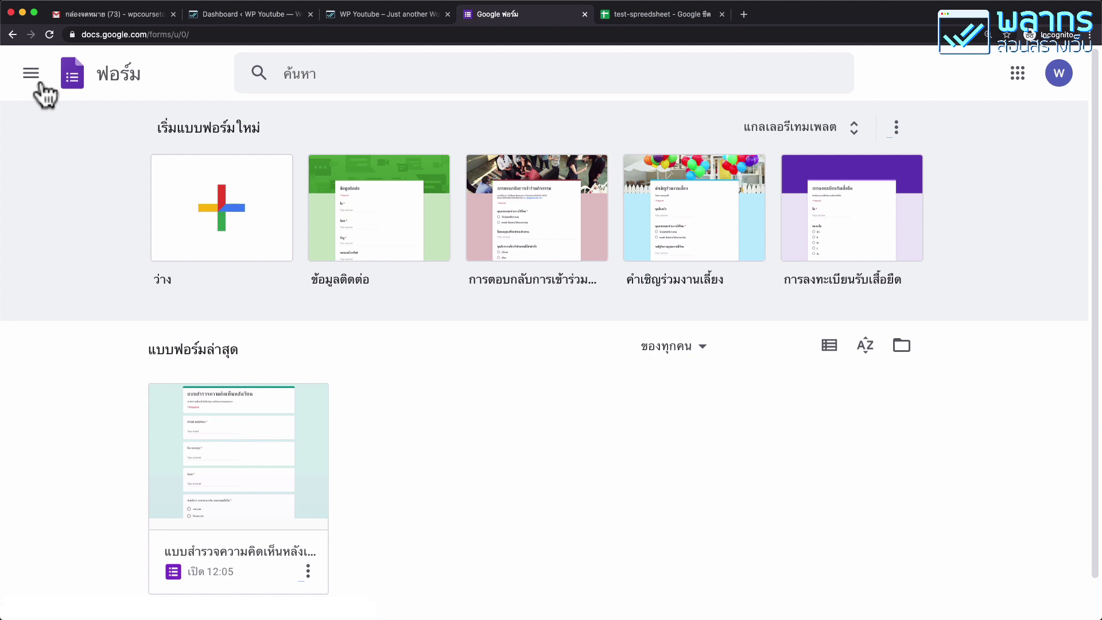
pyautogui.click(220, 195)
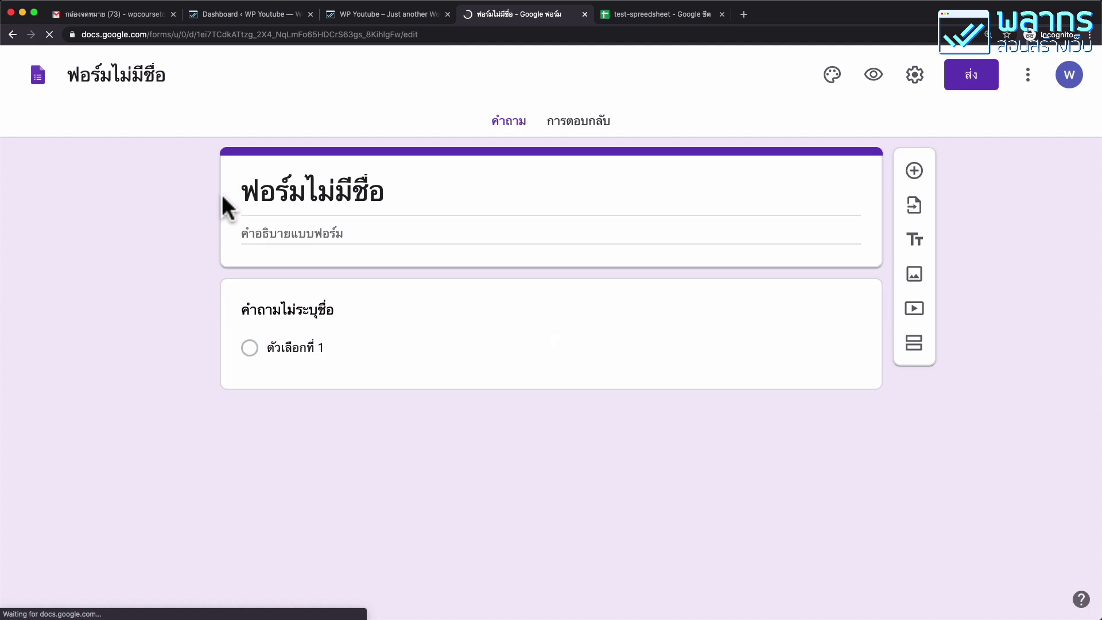
pyautogui.click(345, 192)
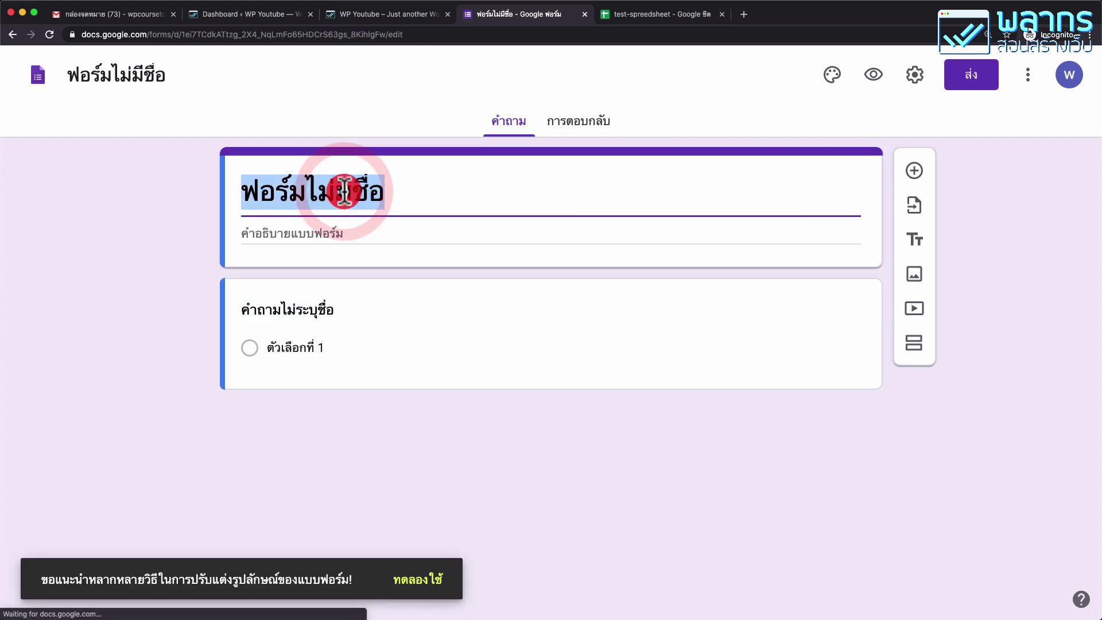
pyautogui.write('อธิ')
pyautogui.press('BackSpace')
pyautogui.press('BackSpace')
pyautogui.press('BackSpace')
pyautogui.write('Quiz')
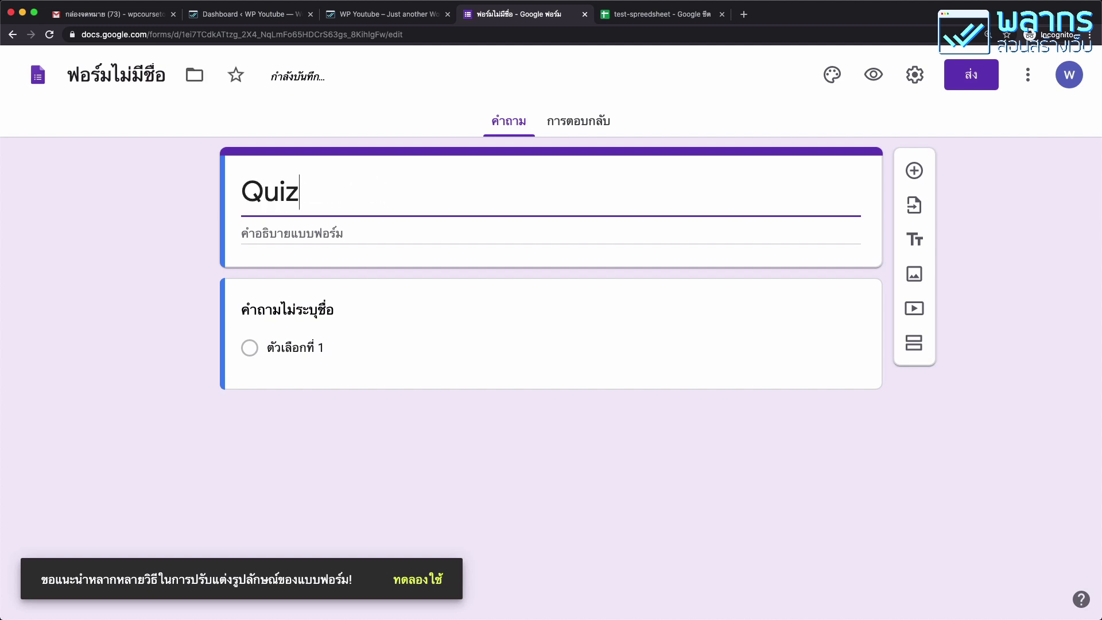
# Make the first question a required short-answer question titled รหัสประจำตัวนักเรียน.
pyautogui.click(425, 316)
pyautogui.click(740, 319)
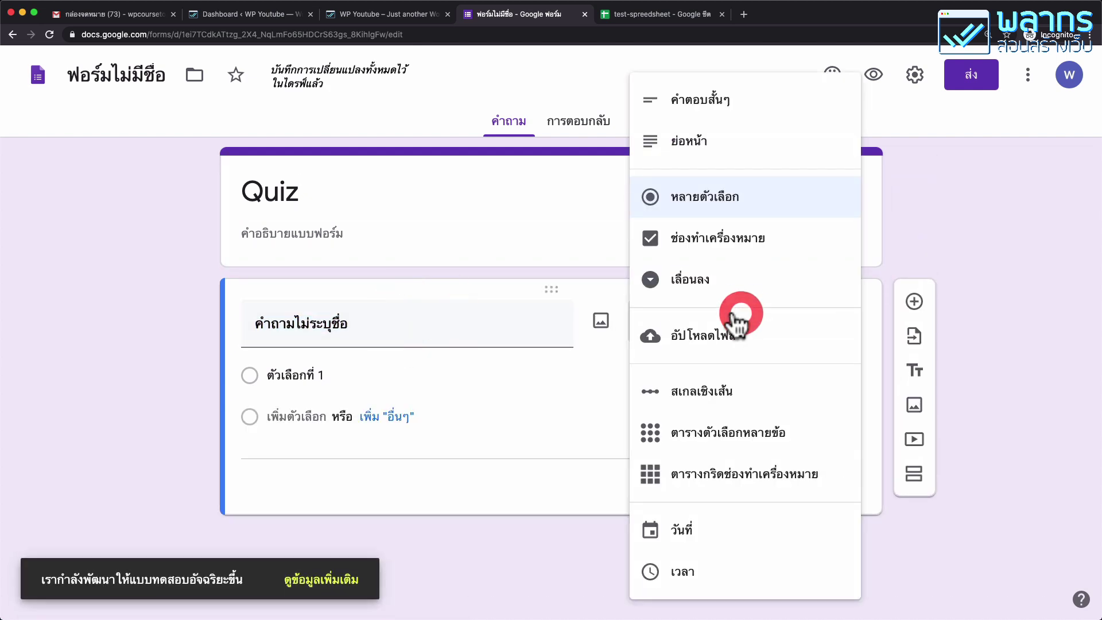
pyautogui.click(741, 112)
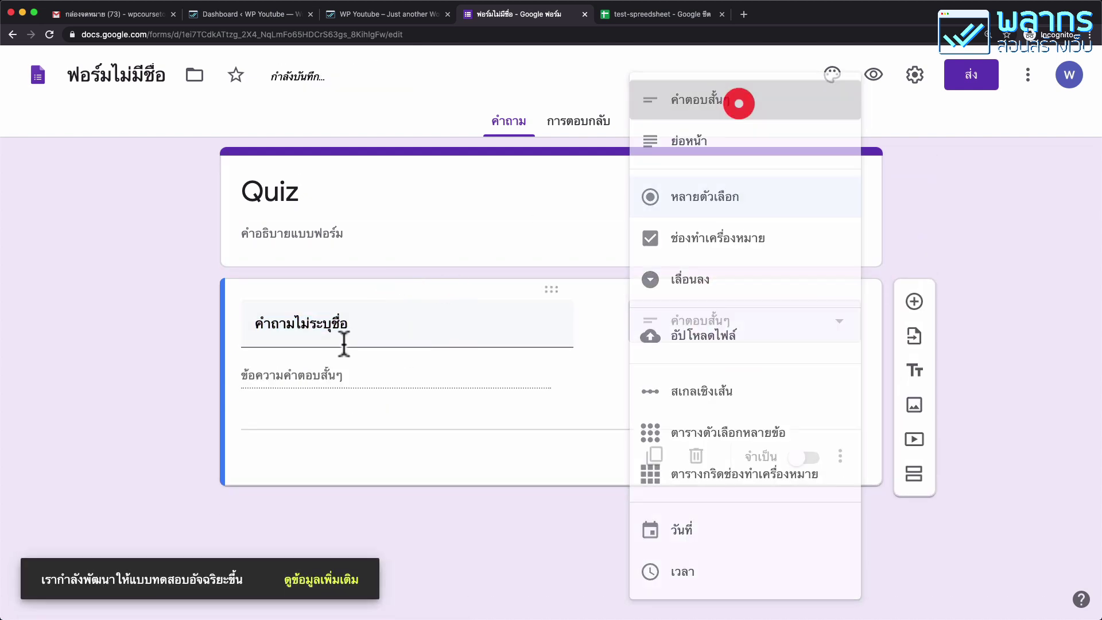
pyautogui.click(320, 321)
pyautogui.write('รหัสประจำตัวนักเรียน')
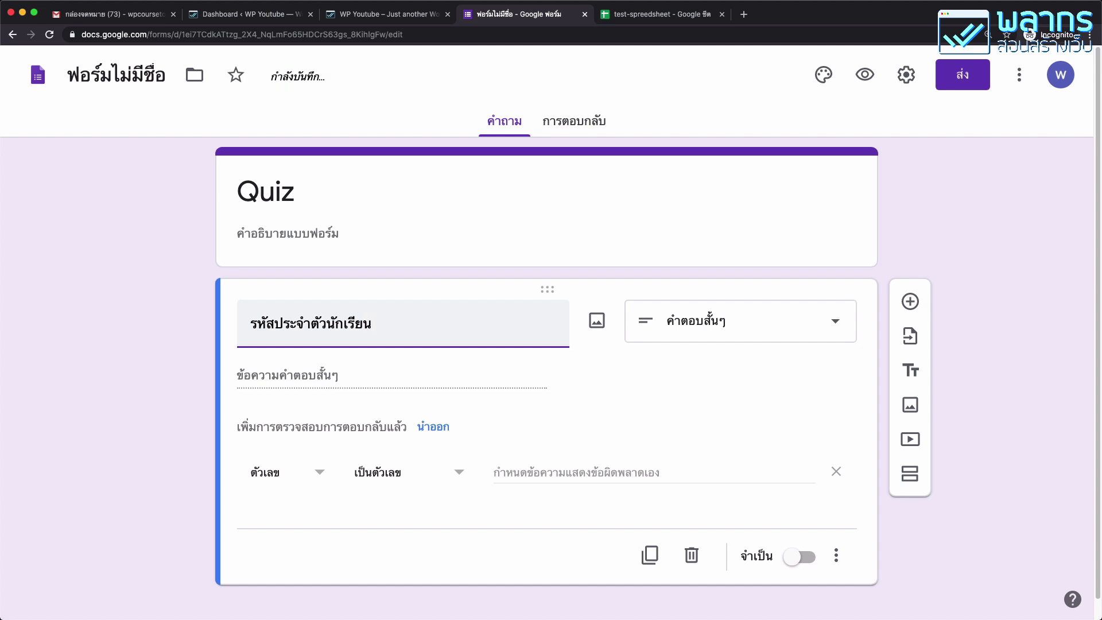
pyautogui.click(800, 557)
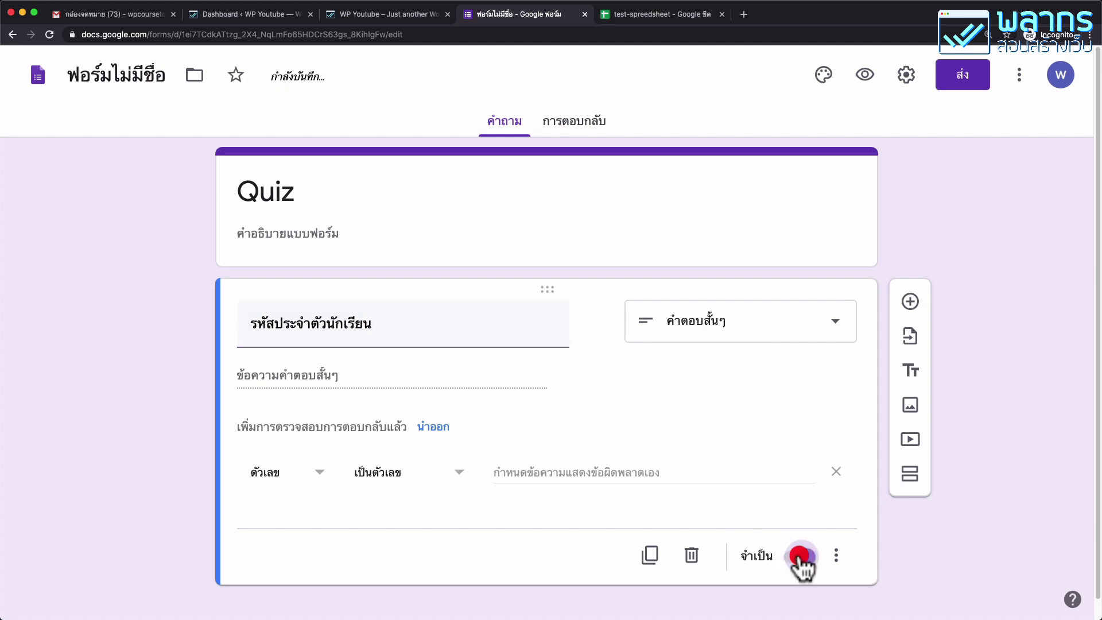
# Add a multiple-choice question titled ทดสอบคำถามข้อที่ 1 with four options, ตัวเลือก 1 to ตัวเลือก 4.
pyautogui.click(910, 300)
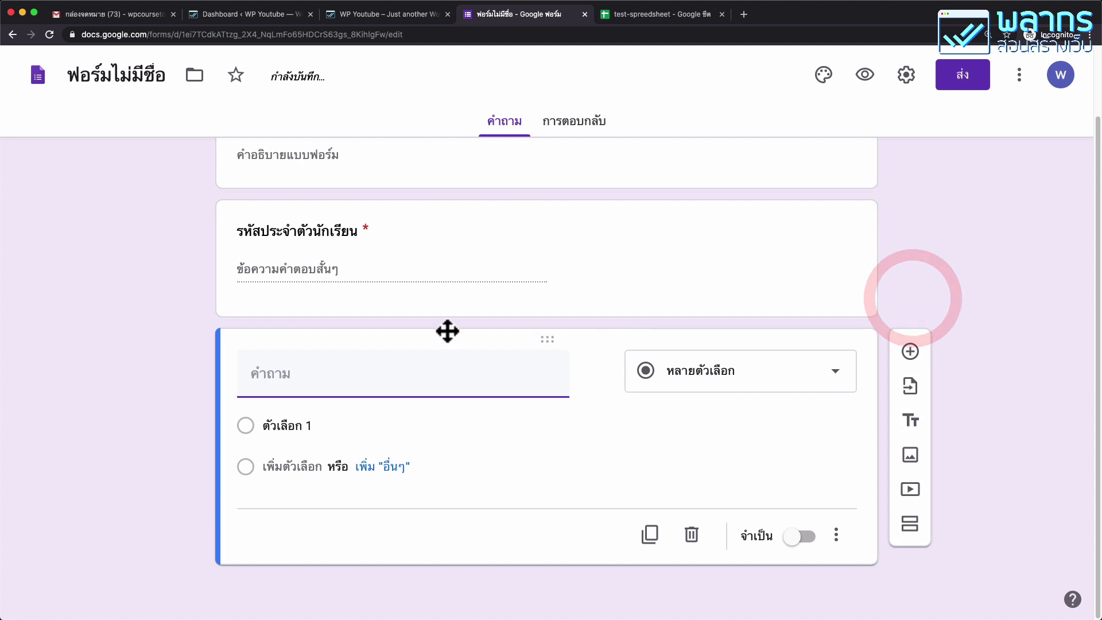
pyautogui.write('ทดสอบคำถามข้อที่ 1')
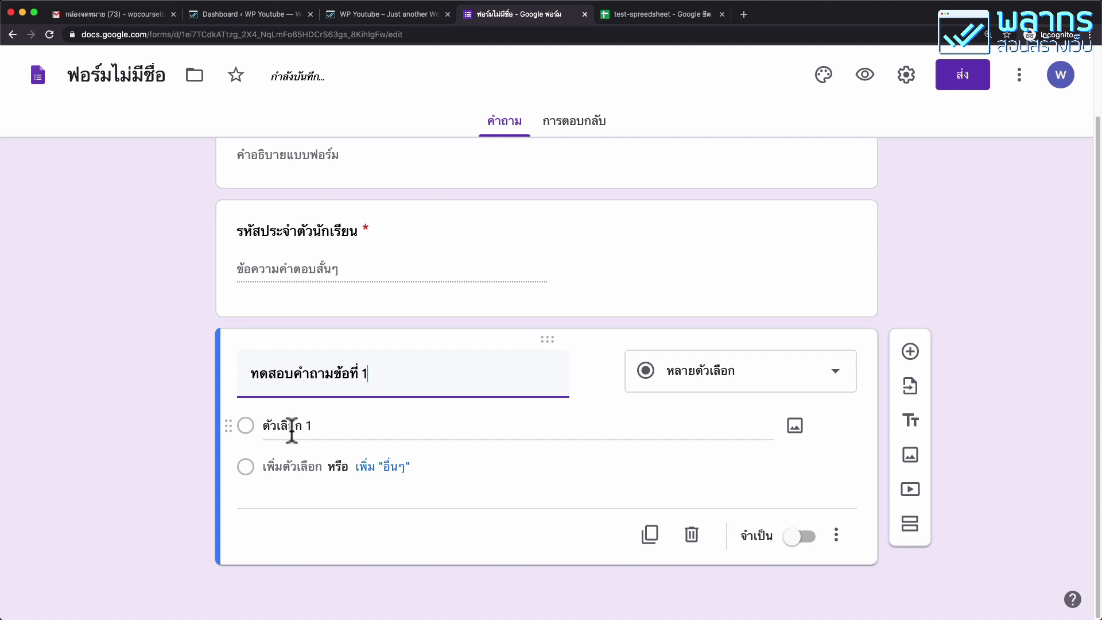
pyautogui.click(293, 425)
pyautogui.click(299, 464)
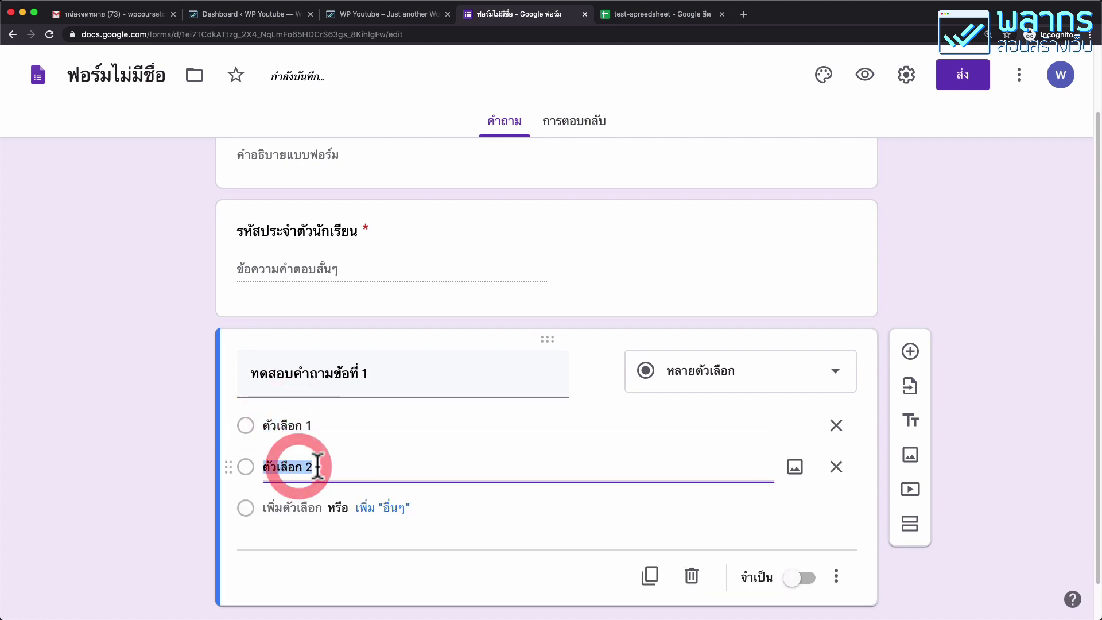
pyautogui.click(299, 506)
pyautogui.scroll(-2, 374, 477)
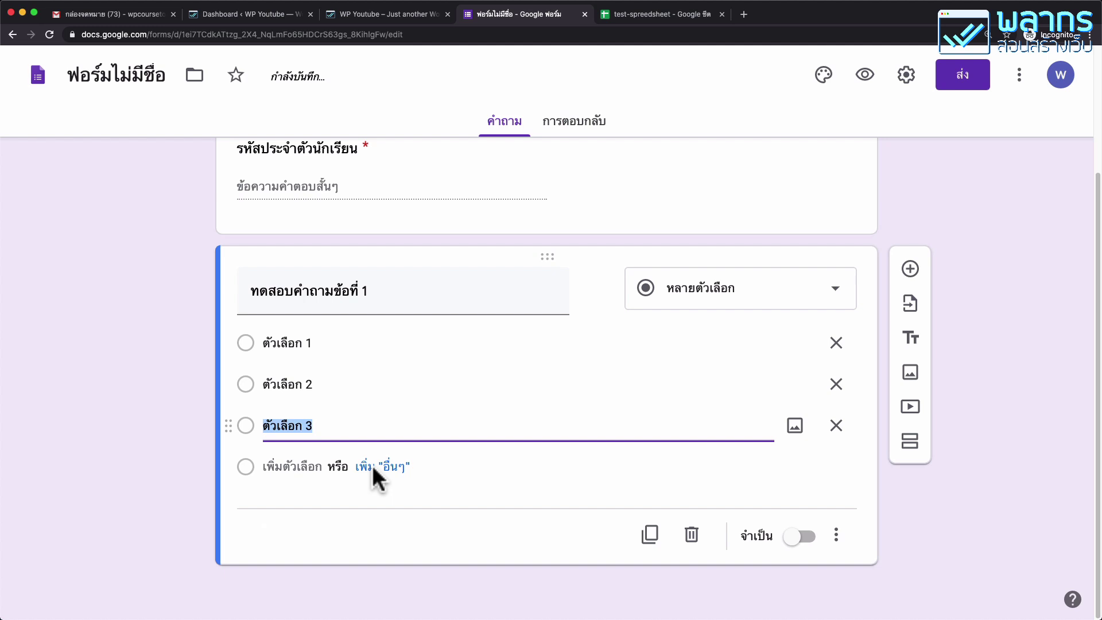
pyautogui.click(294, 466)
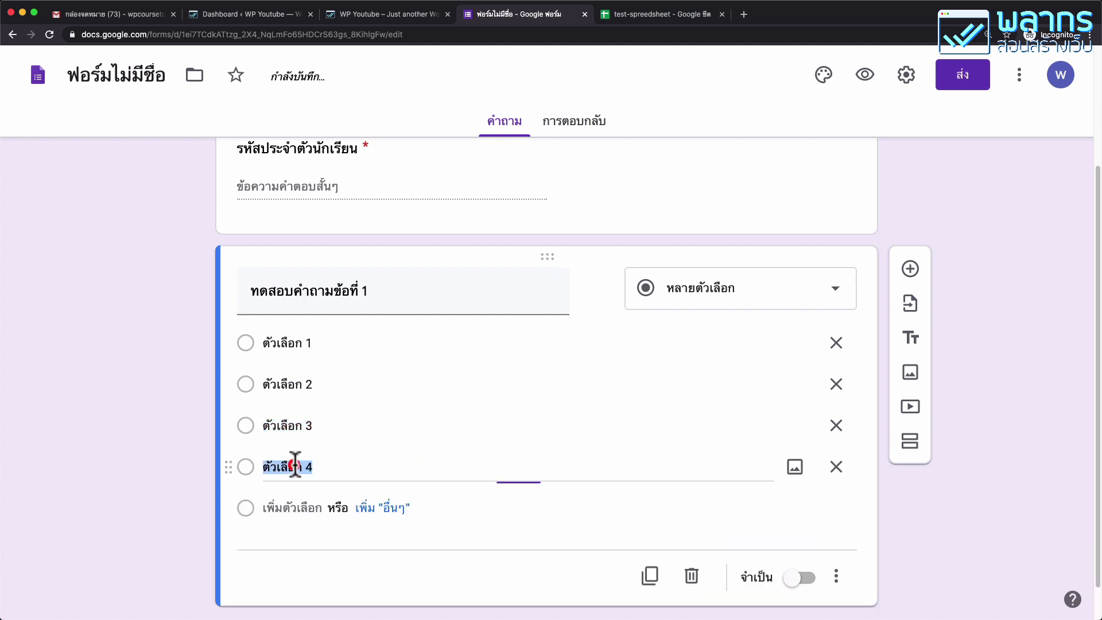
pyautogui.scroll(-1, 750, 466)
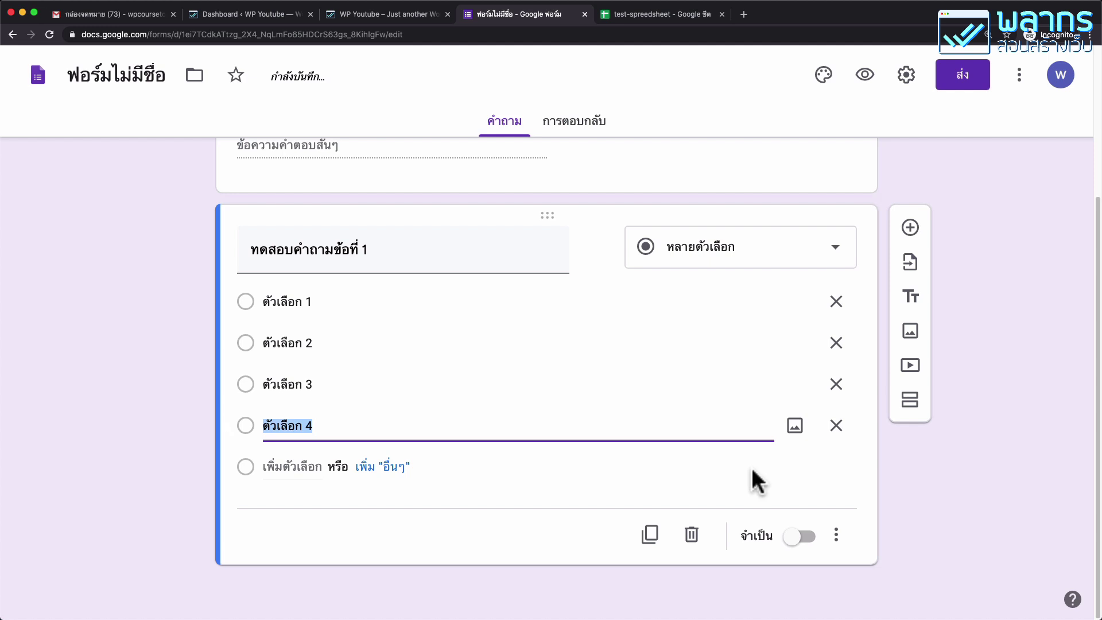
# Add a multiple-choice question titled คำถามข้อที่ 2 with four options, ตัวเลือก 1 to ตัวเลือก 4.
pyautogui.click(910, 228)
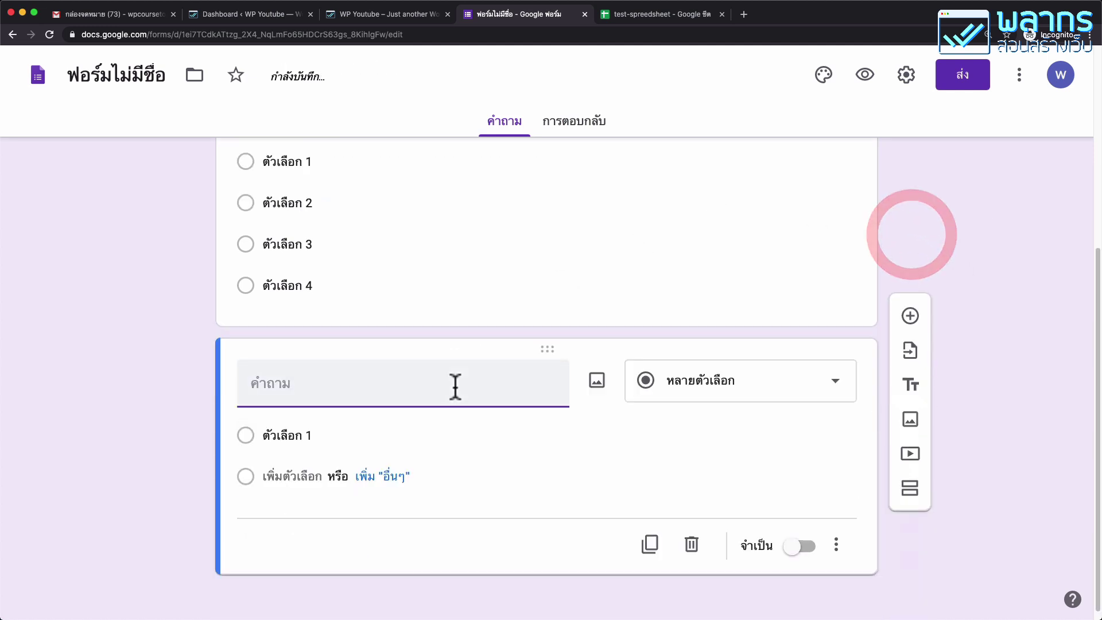
pyautogui.write('คำถามข้อที่ 2')
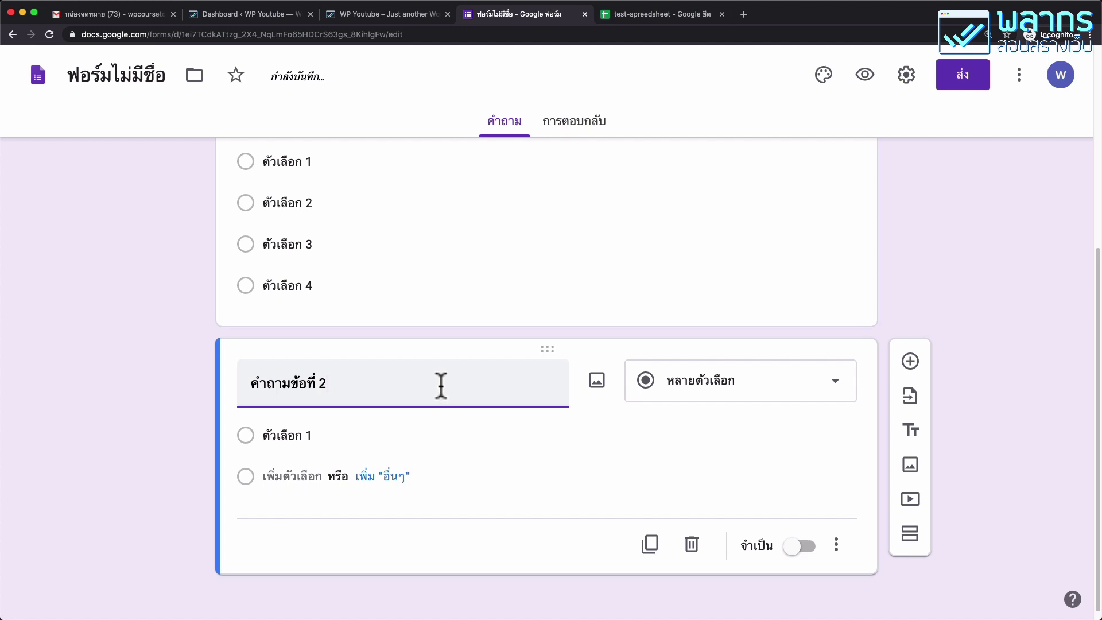
pyautogui.click(300, 475)
pyautogui.click(300, 518)
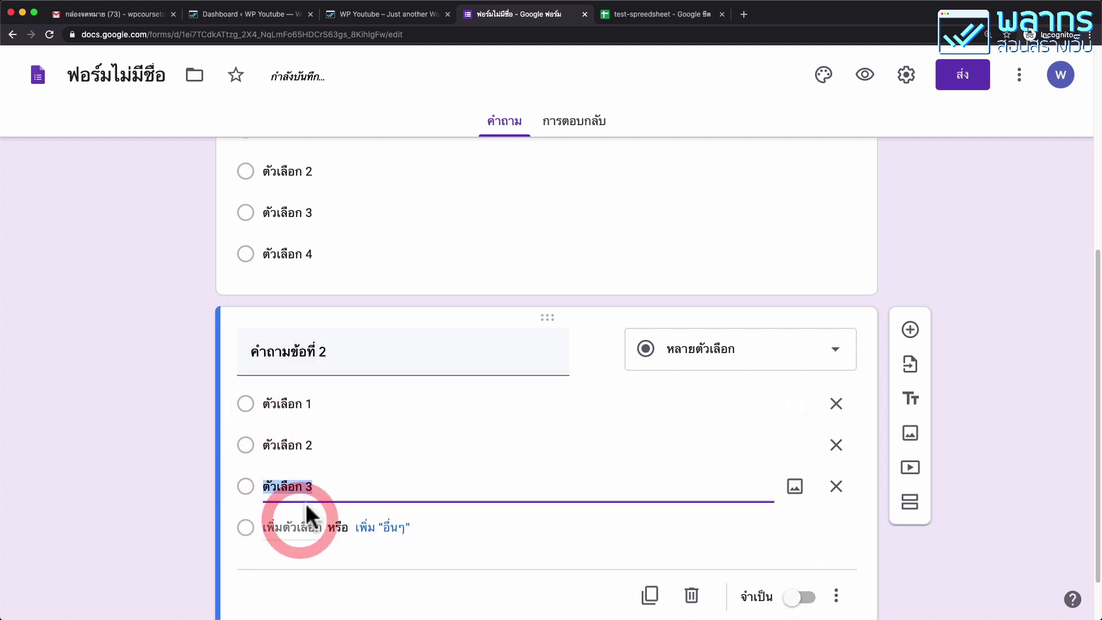
pyautogui.click(296, 524)
# Add a multiple-choice question titled คำถามข้อที่ 3 with four options, ตัวเลือก 1 to ตัวเลือก 4.
pyautogui.click(911, 230)
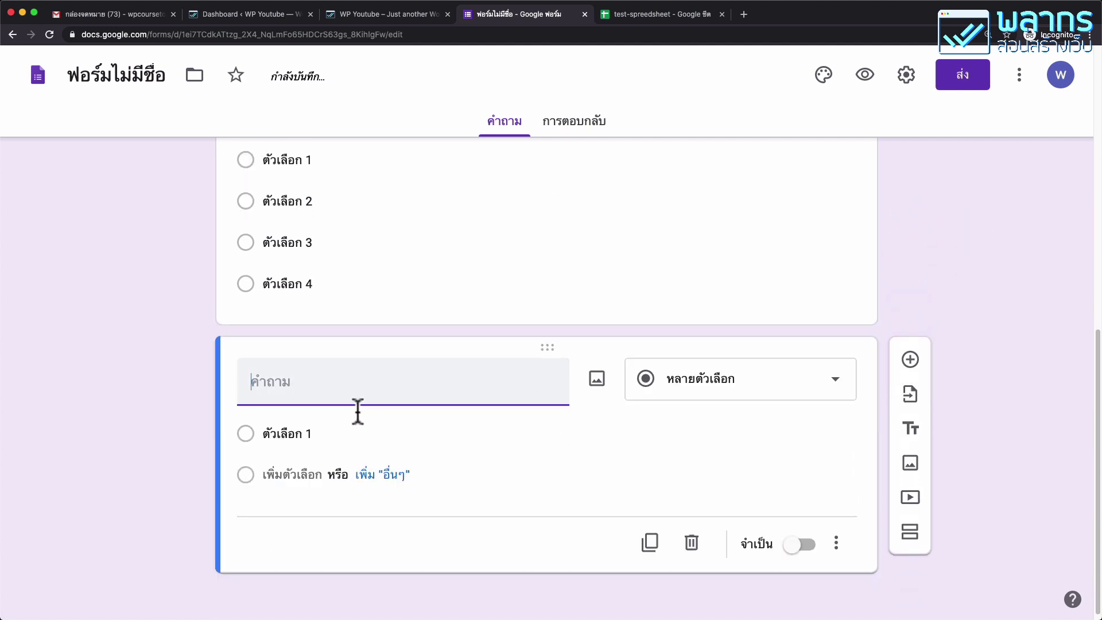
pyautogui.click(360, 393)
pyautogui.write('8e')
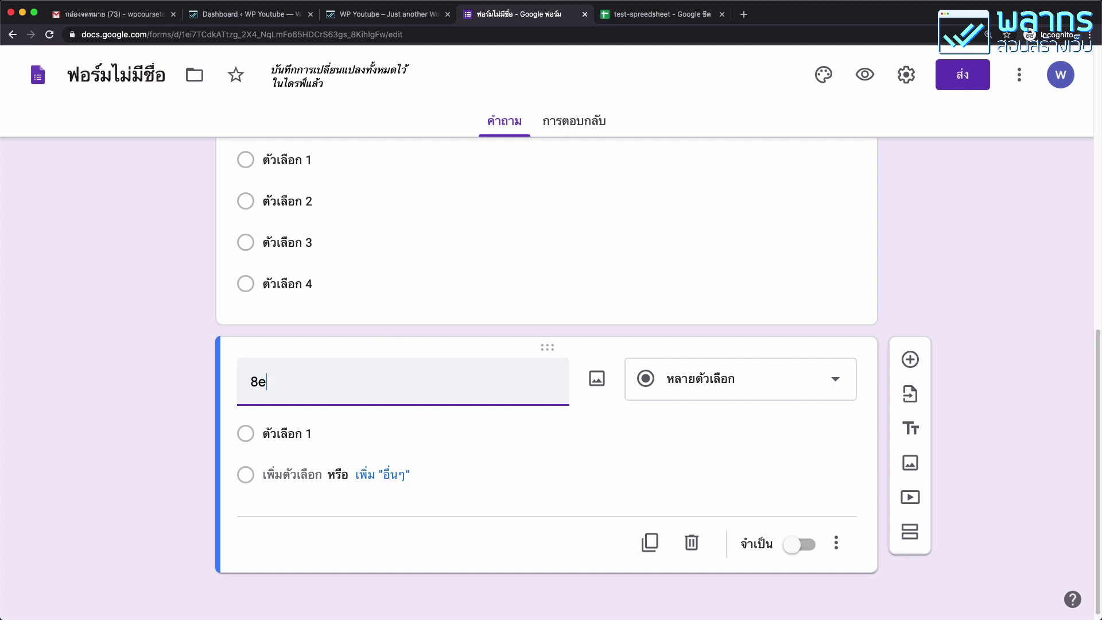
pyautogui.write('คำถามข้อที่ 3')
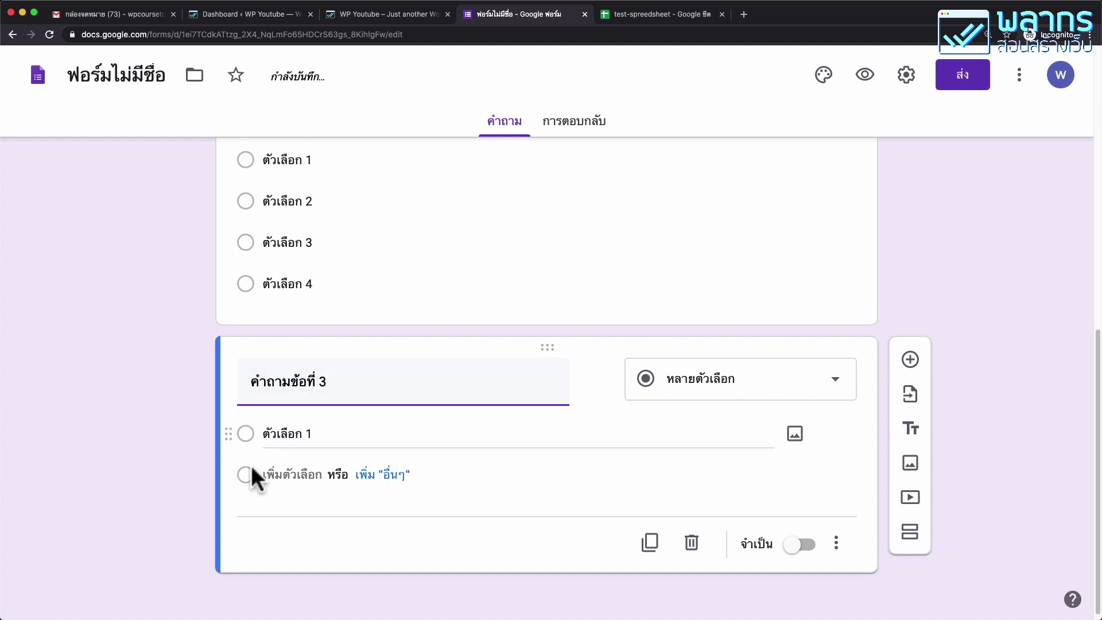
pyautogui.click(283, 475)
pyautogui.click(298, 516)
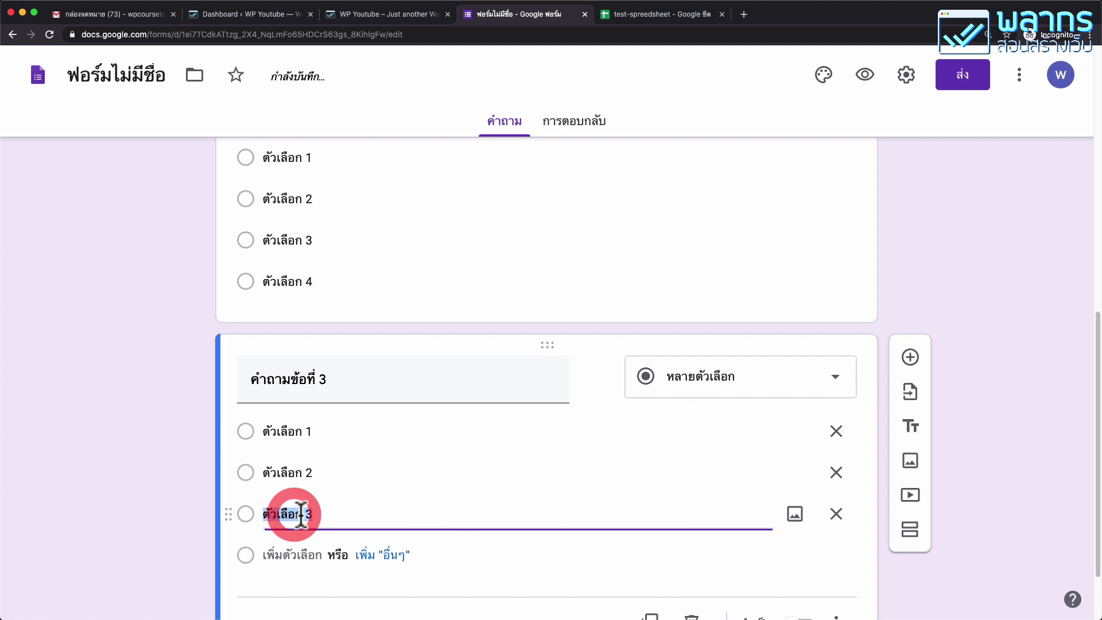
pyautogui.click(300, 528)
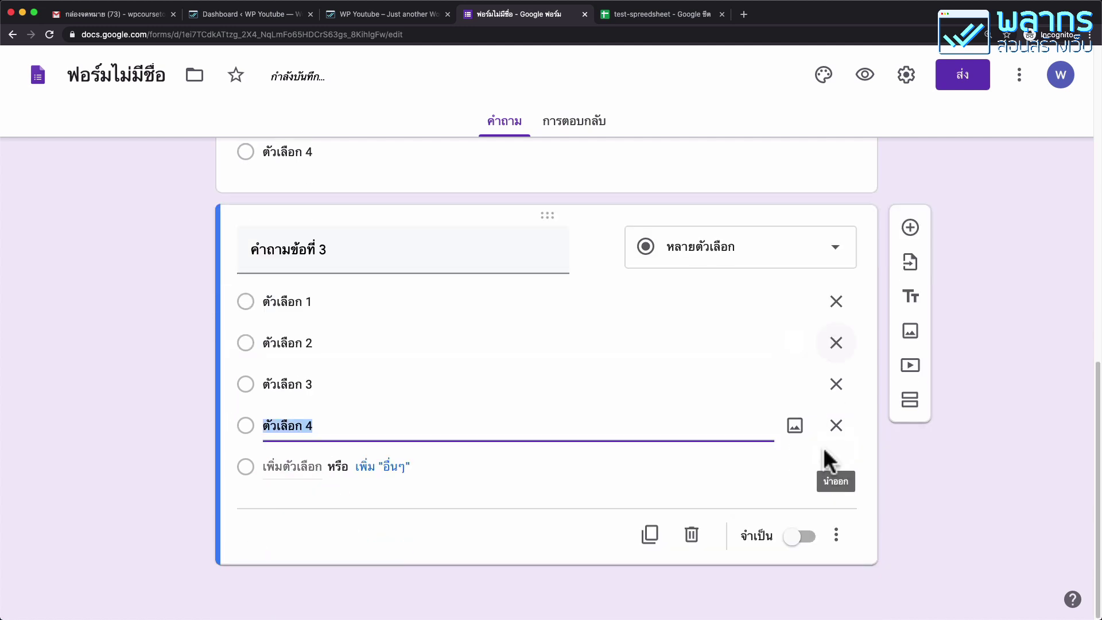
# Make all three multiple-choice questions required.
pyautogui.click(802, 536)
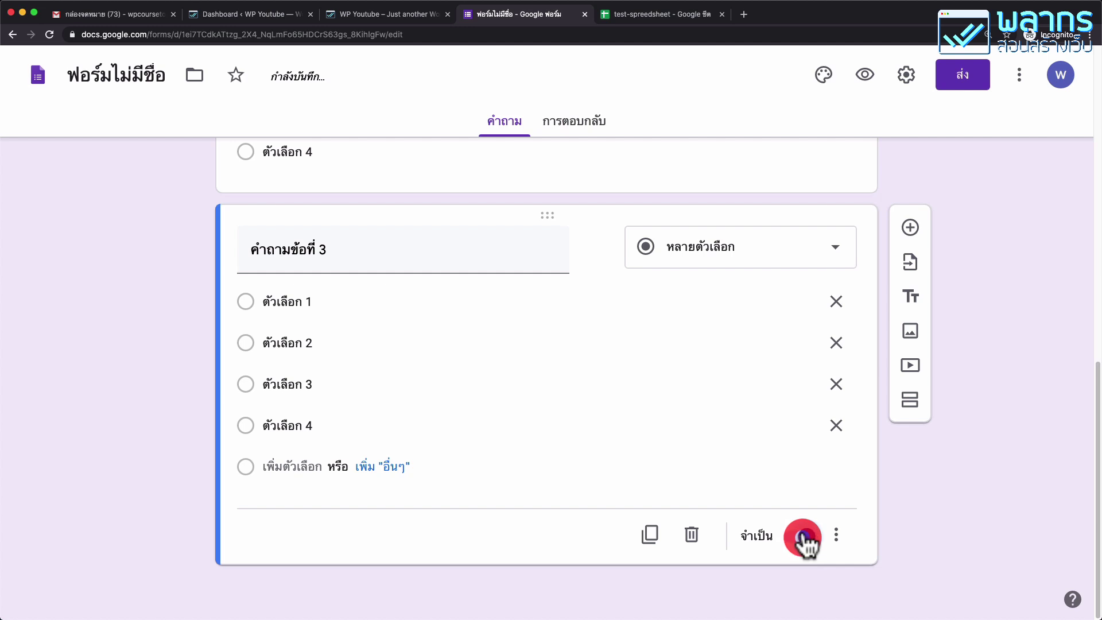
pyautogui.scroll(7, 800, 453)
pyautogui.click(763, 416)
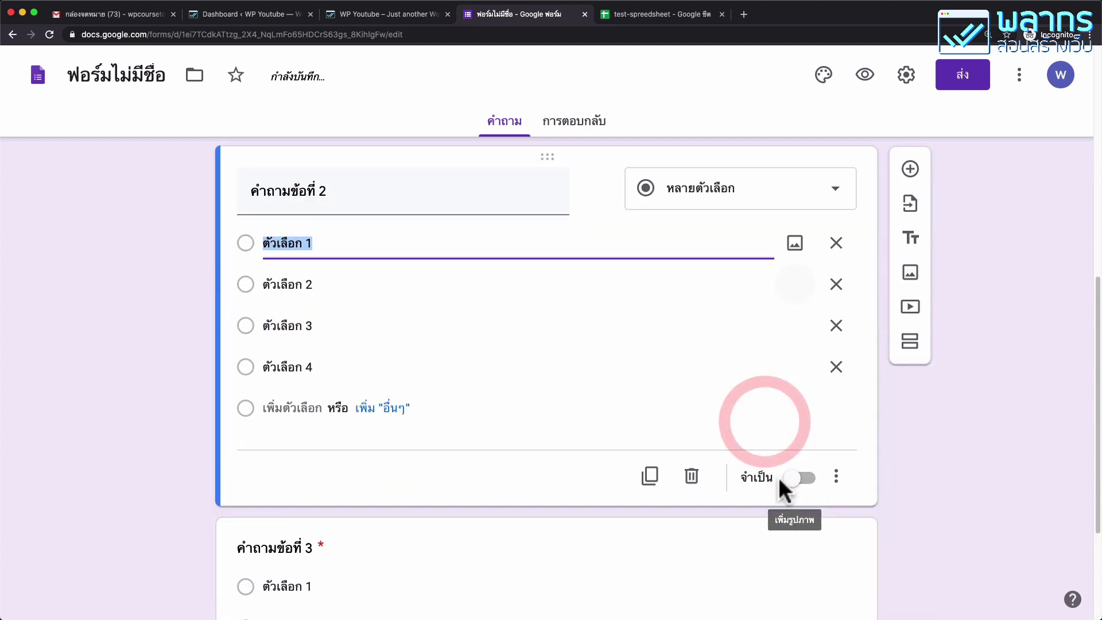
pyautogui.click(793, 478)
pyautogui.scroll(4, 670, 384)
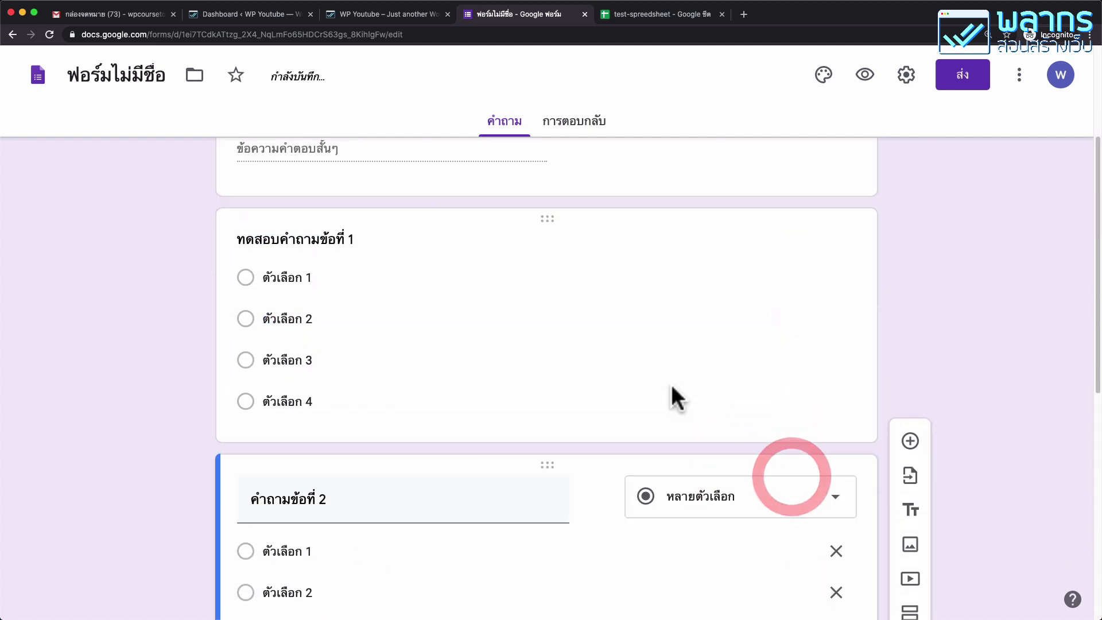
pyautogui.click(718, 295)
pyautogui.click(797, 542)
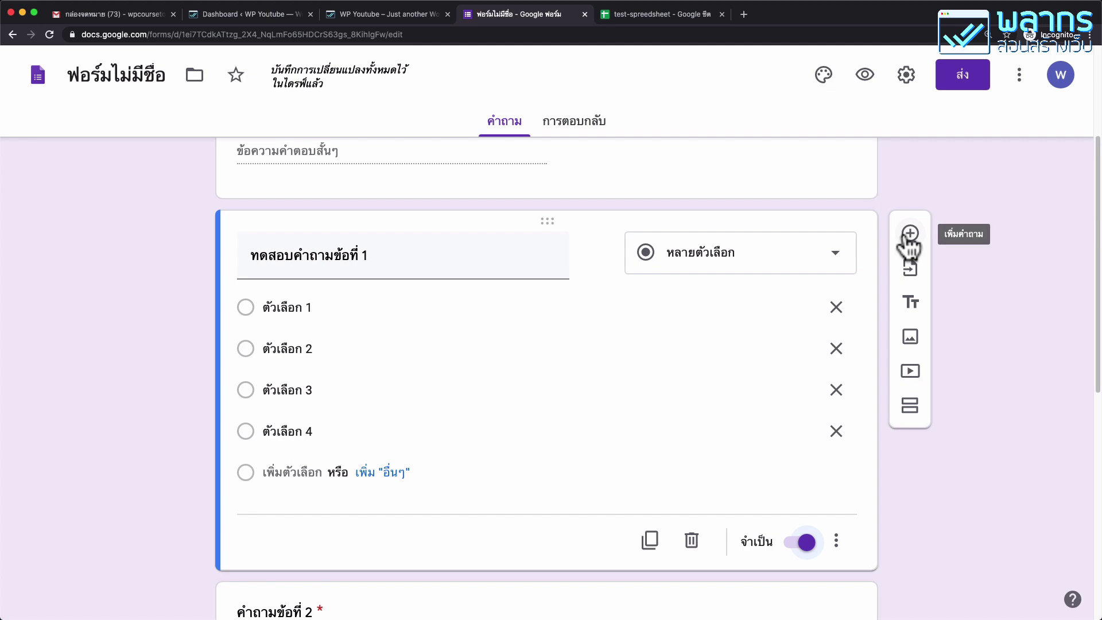
# Turn the form into a quiz with point values and automatic grading in its settings.
pyautogui.click(906, 77)
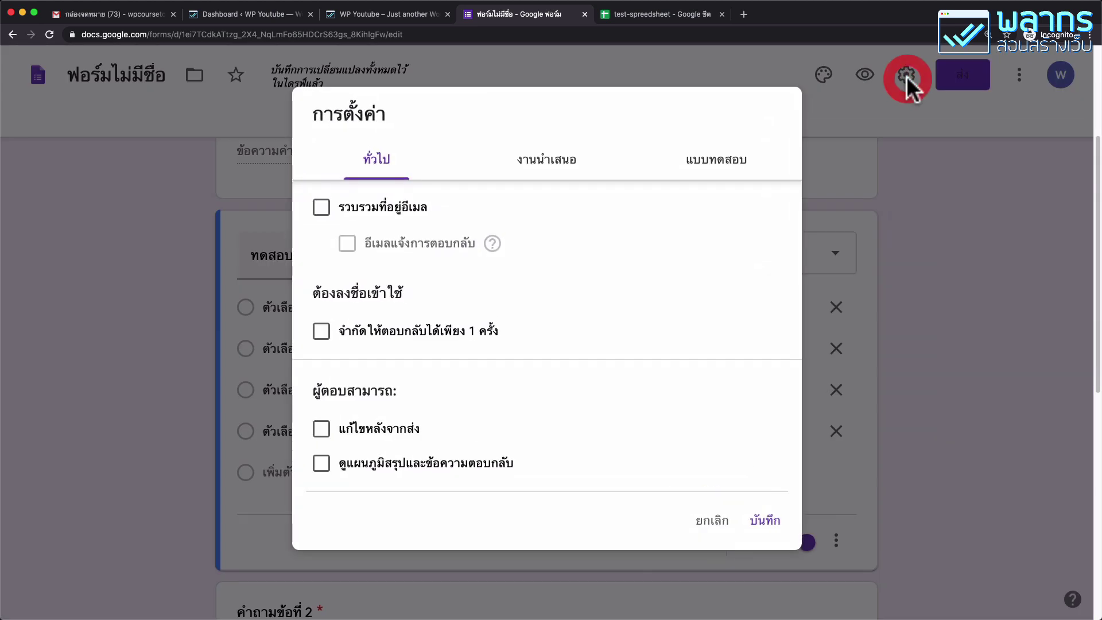
pyautogui.click(727, 167)
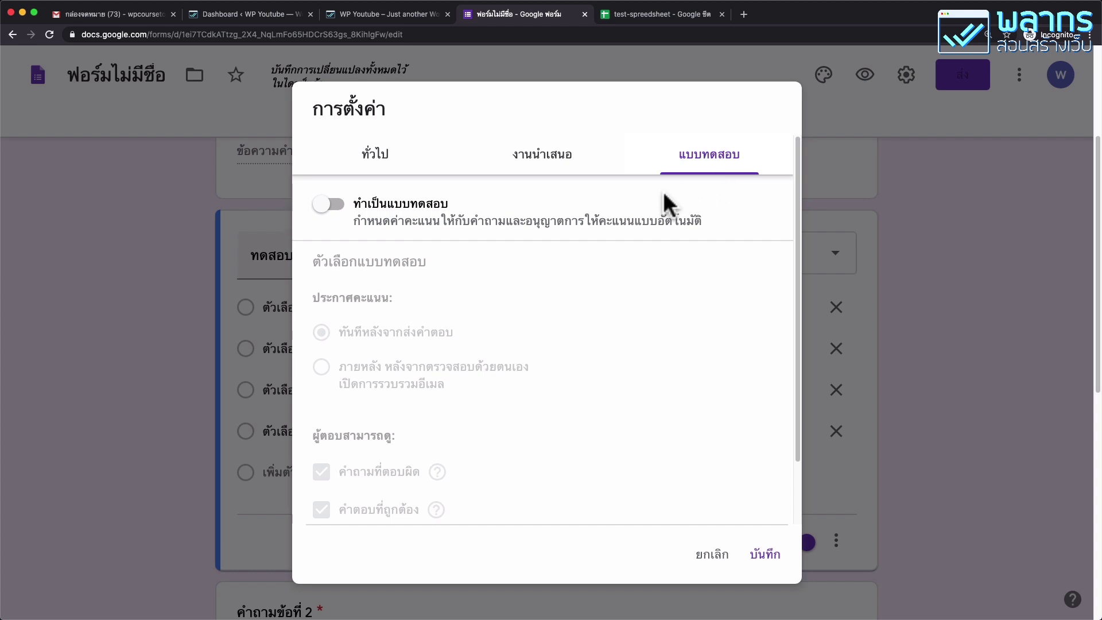
pyautogui.click(324, 206)
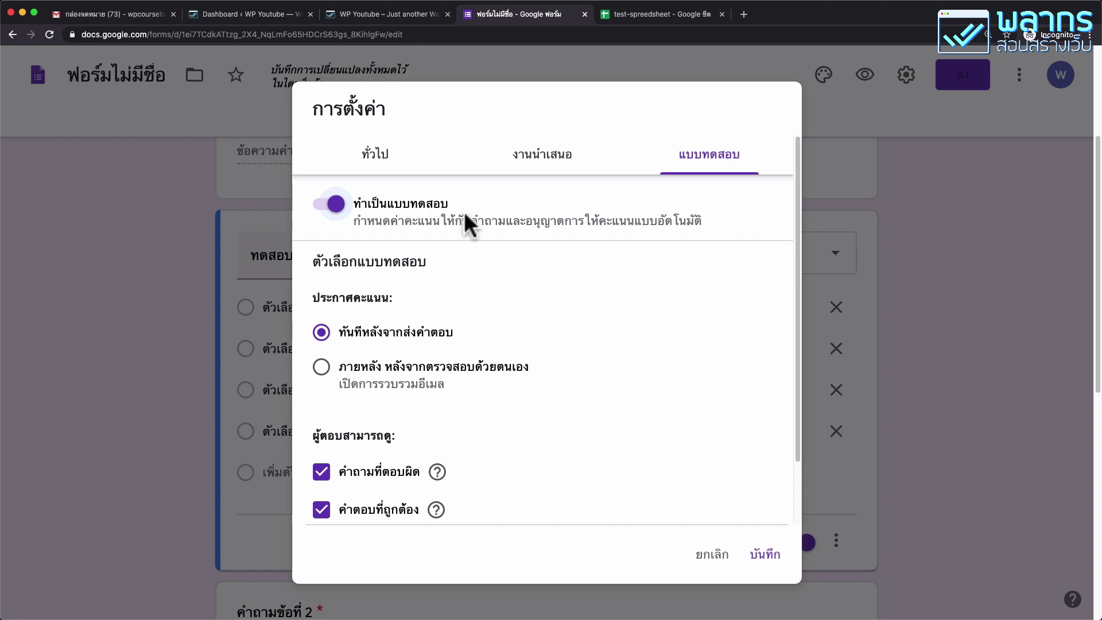
# Stop respondents from seeing missed questions (คำถามที่ตอบผิด) and correct answers (คำตอบที่ถูกต้อง), and save the quiz settings.
pyautogui.scroll(-1, 510, 271)
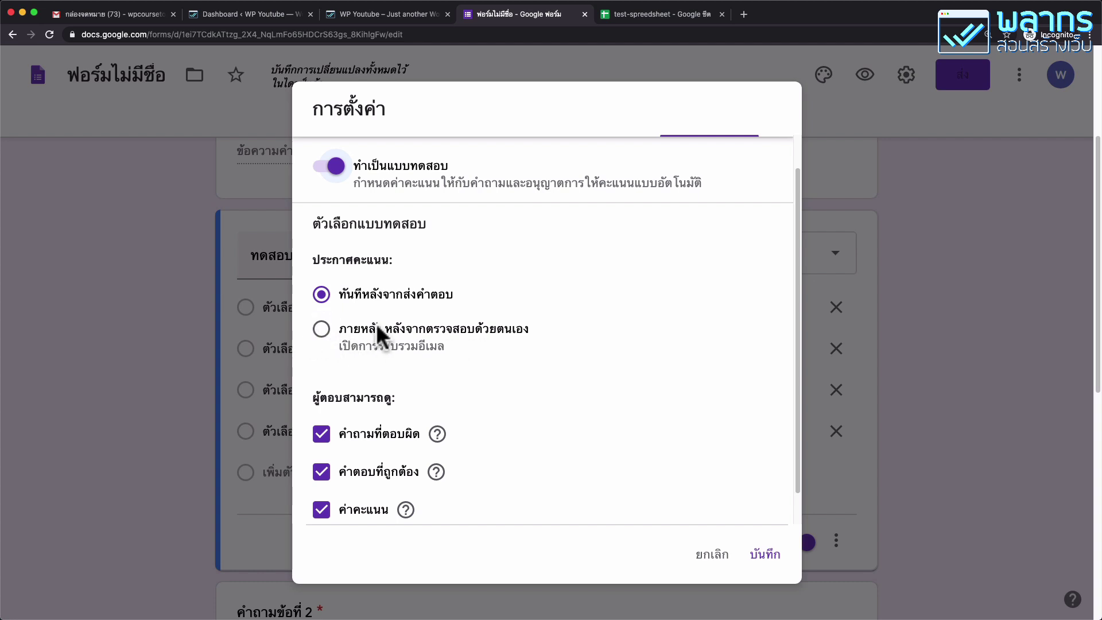
pyautogui.scroll(-1, 474, 338)
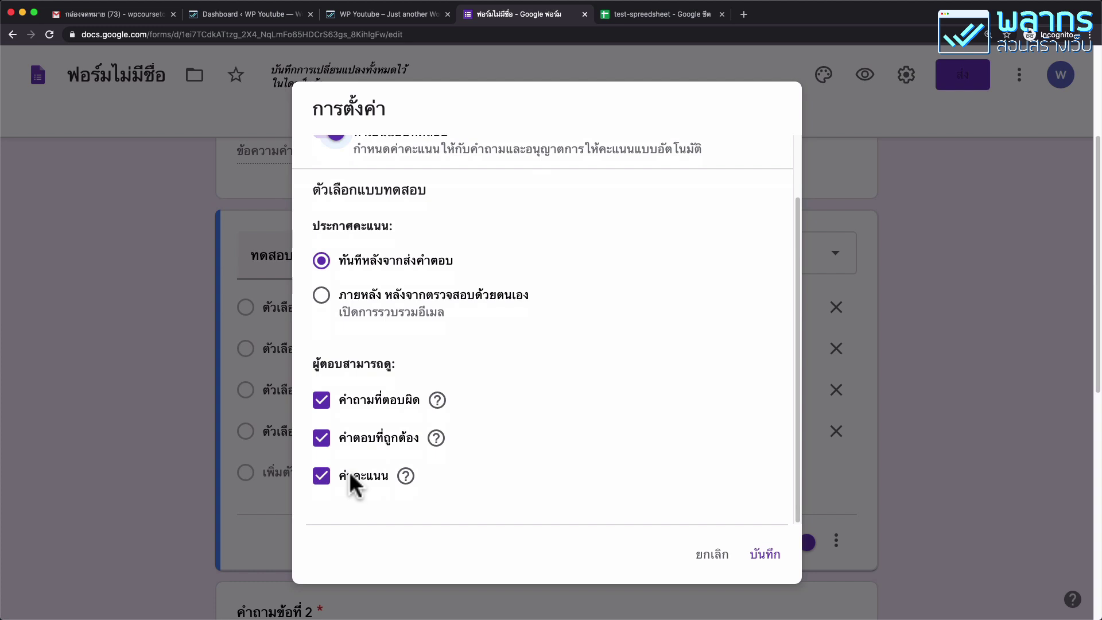
pyautogui.click(321, 399)
pyautogui.click(324, 439)
pyautogui.scroll(2, 597, 315)
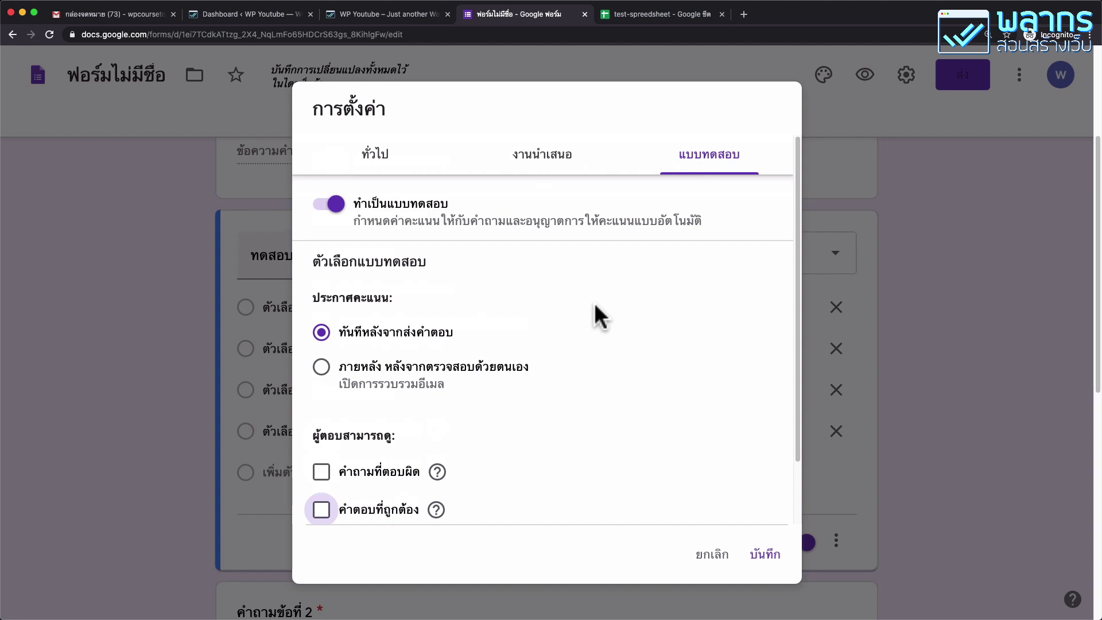
pyautogui.scroll(-2, 687, 374)
pyautogui.scroll(2, 645, 369)
pyautogui.click(765, 554)
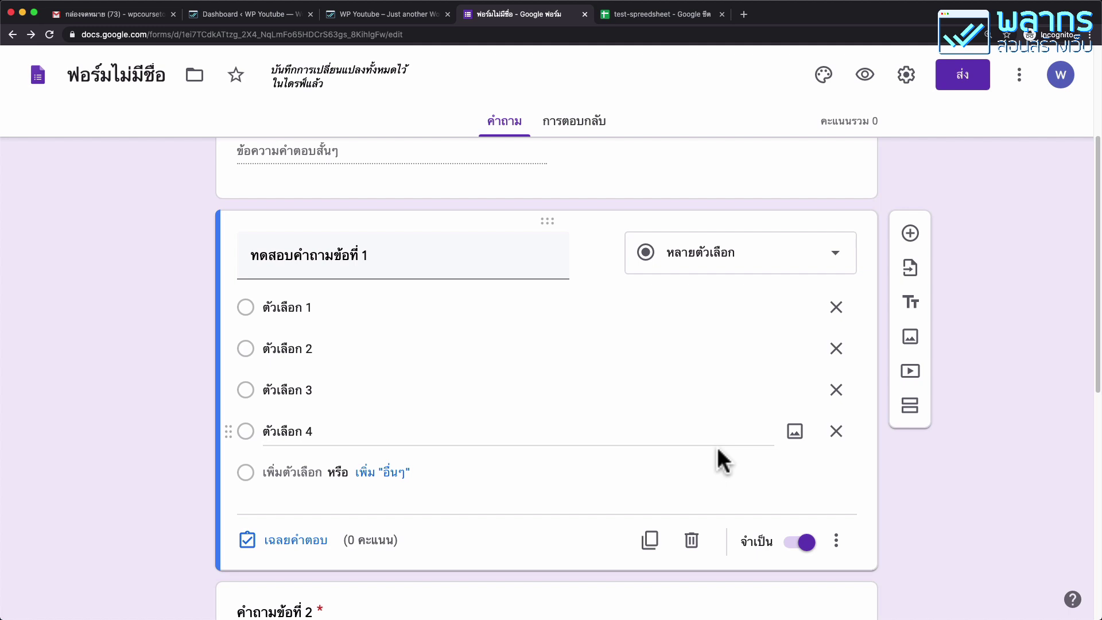
# Set the answer key of ทดสอบคำถามข้อที่ 1 to ตัวเลือก 1, worth 5 points.
pyautogui.scroll(4, 716, 424)
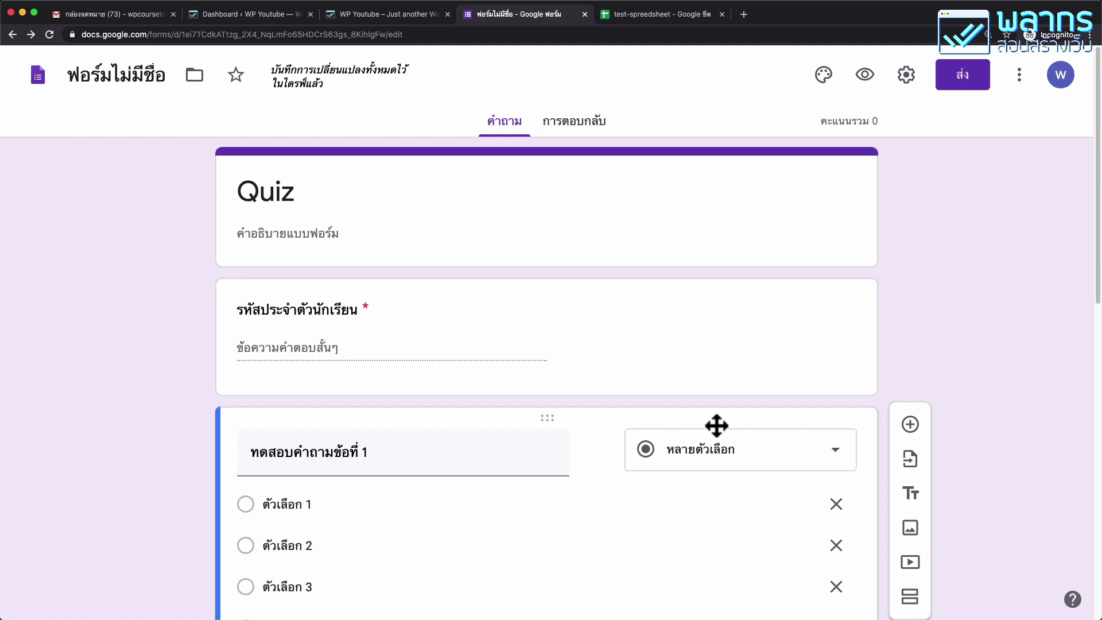
pyautogui.scroll(-1, 716, 424)
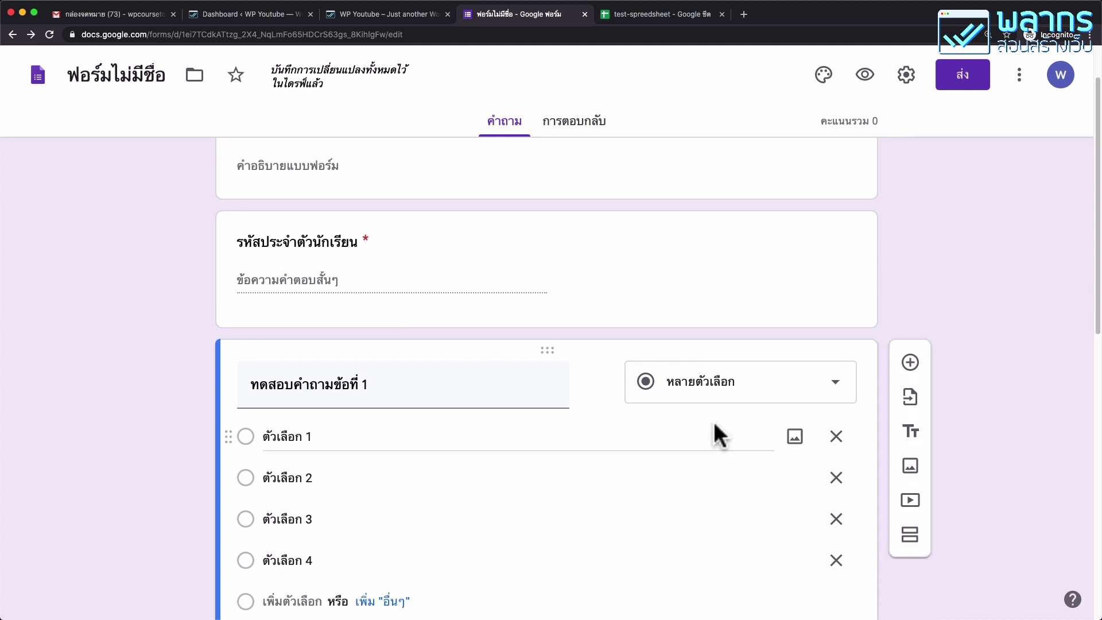
pyautogui.click(394, 277)
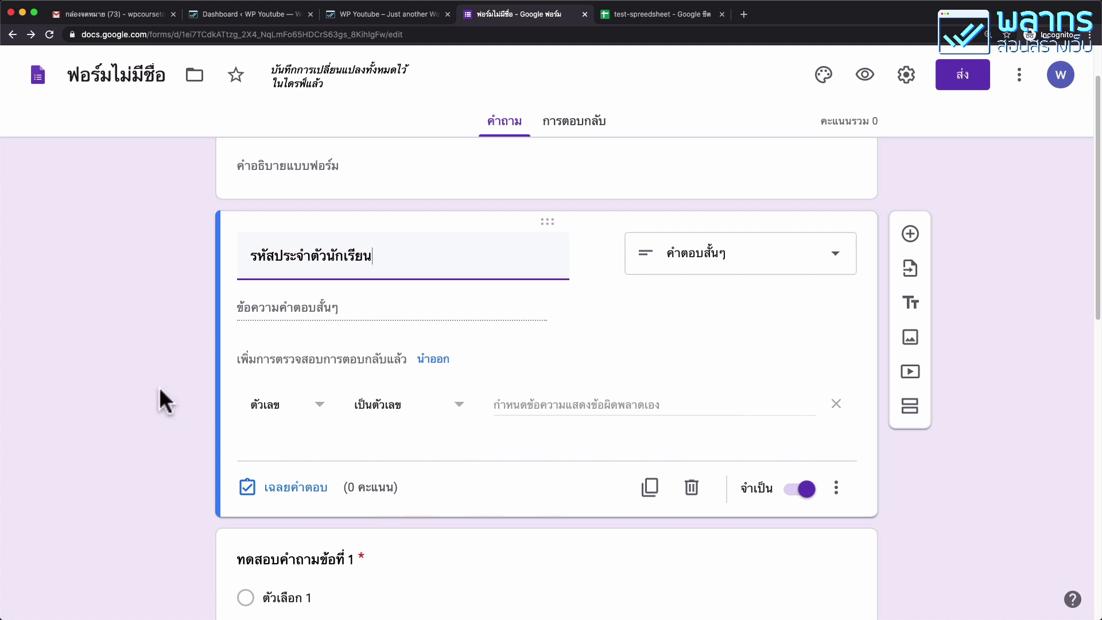
pyautogui.scroll(-6, 160, 386)
pyautogui.click(583, 354)
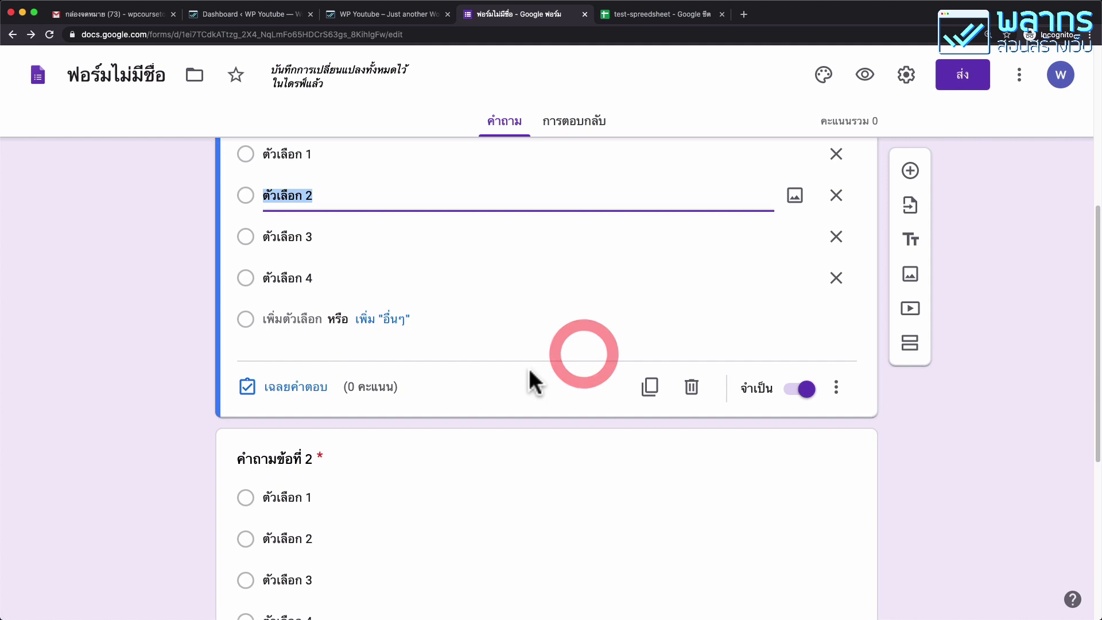
pyautogui.click(297, 387)
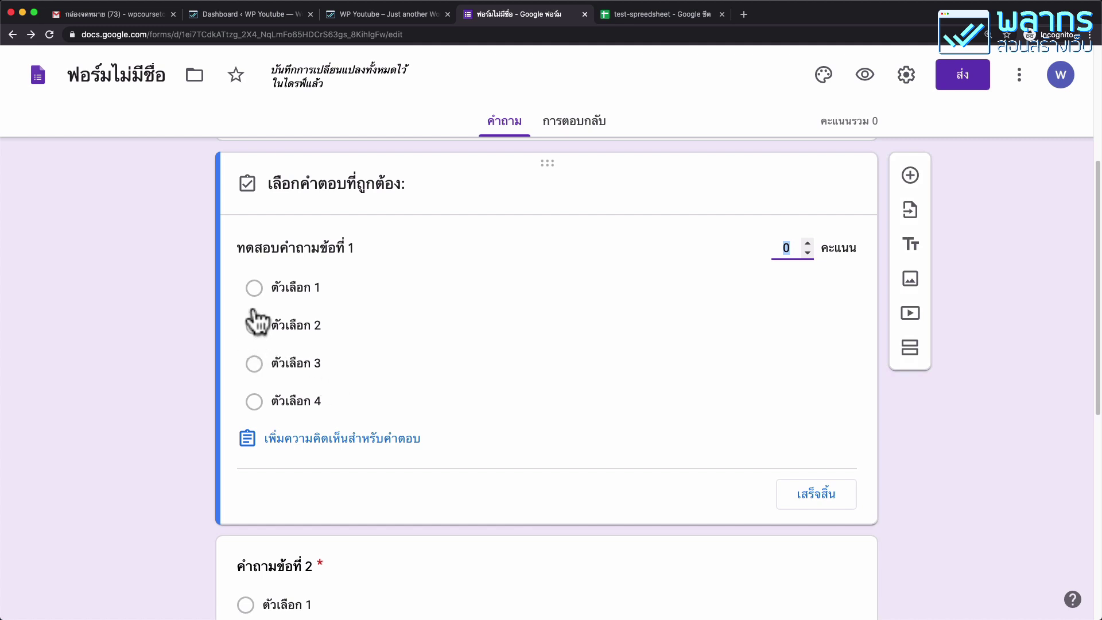
pyautogui.click(254, 290)
pyautogui.click(255, 288)
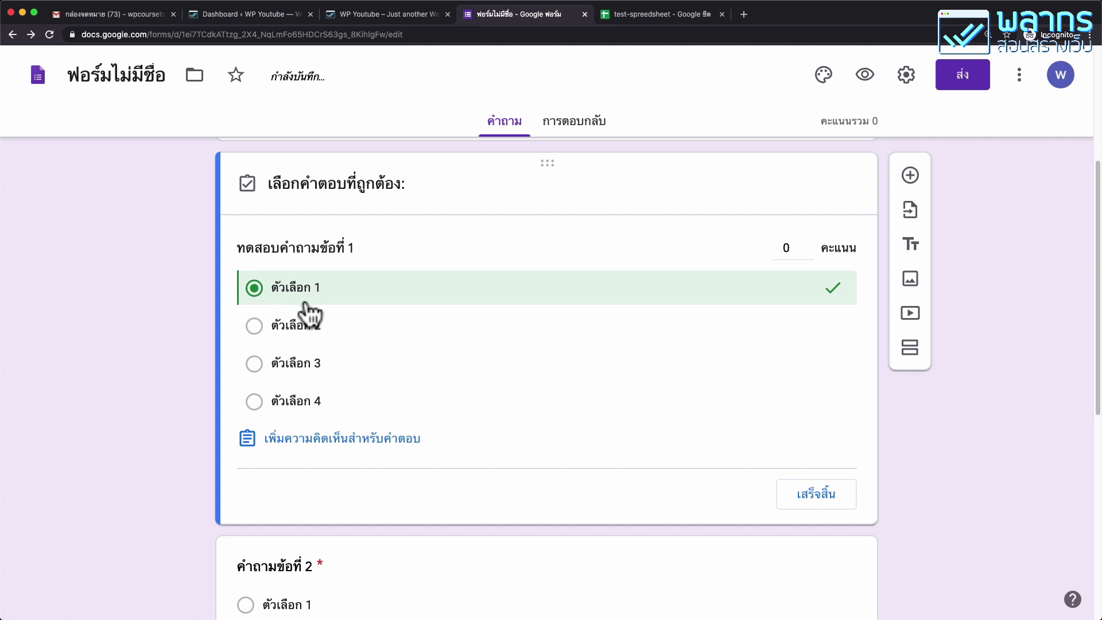
pyautogui.click(774, 248)
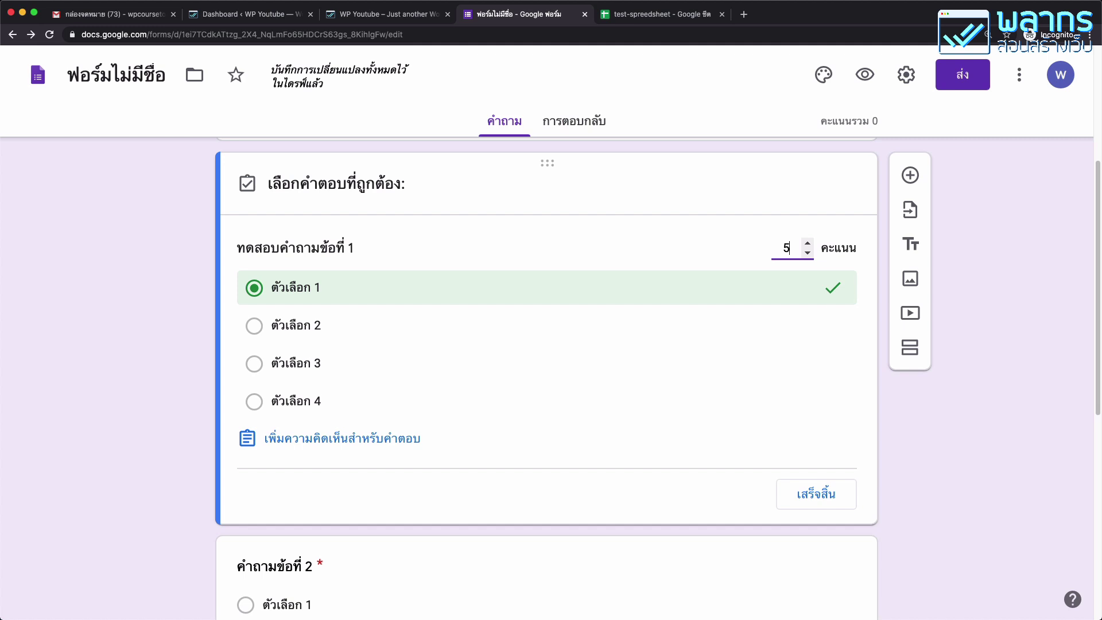
pyautogui.click(817, 495)
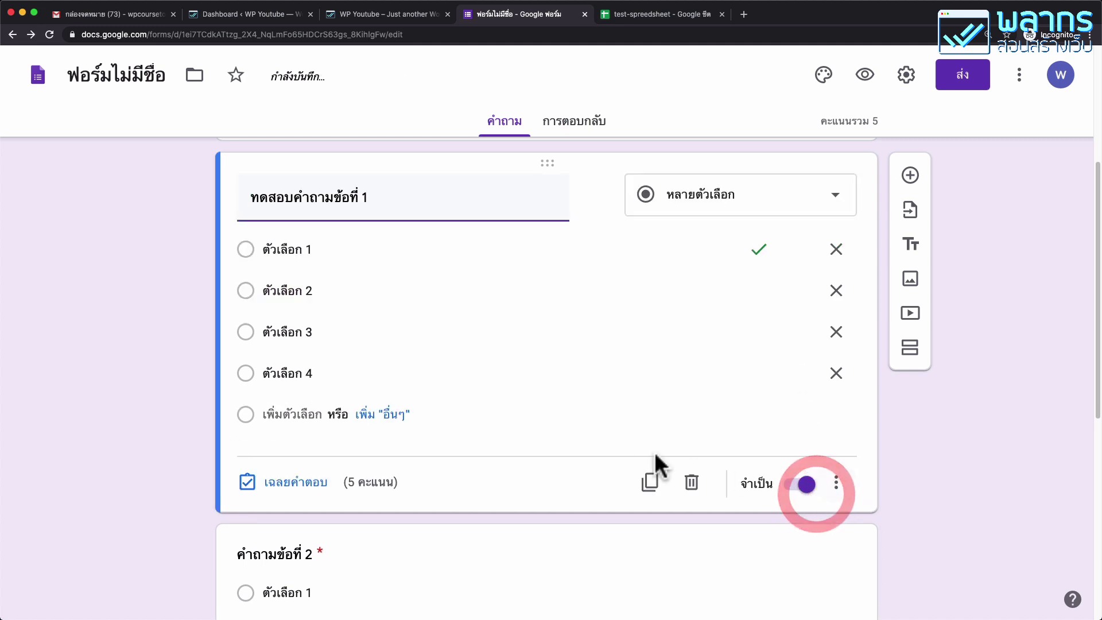
# Set the answer key of คำถามข้อที่ 2 to ตัวเลือก 2, worth 6 points.
pyautogui.scroll(-5, 517, 391)
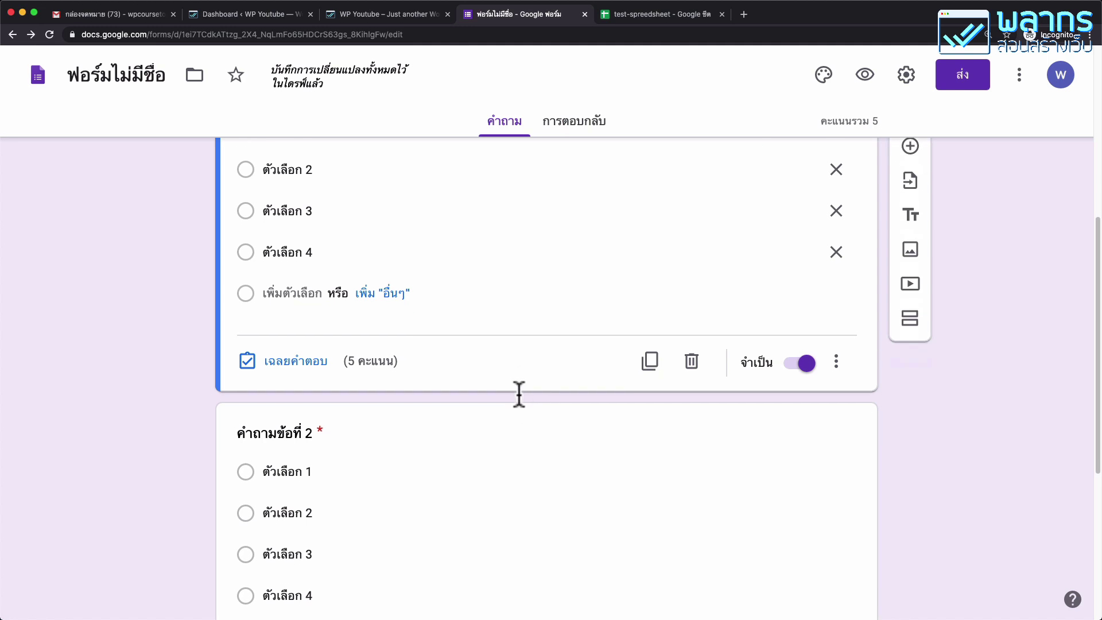
pyautogui.click(473, 410)
pyautogui.click(304, 418)
pyautogui.click(253, 259)
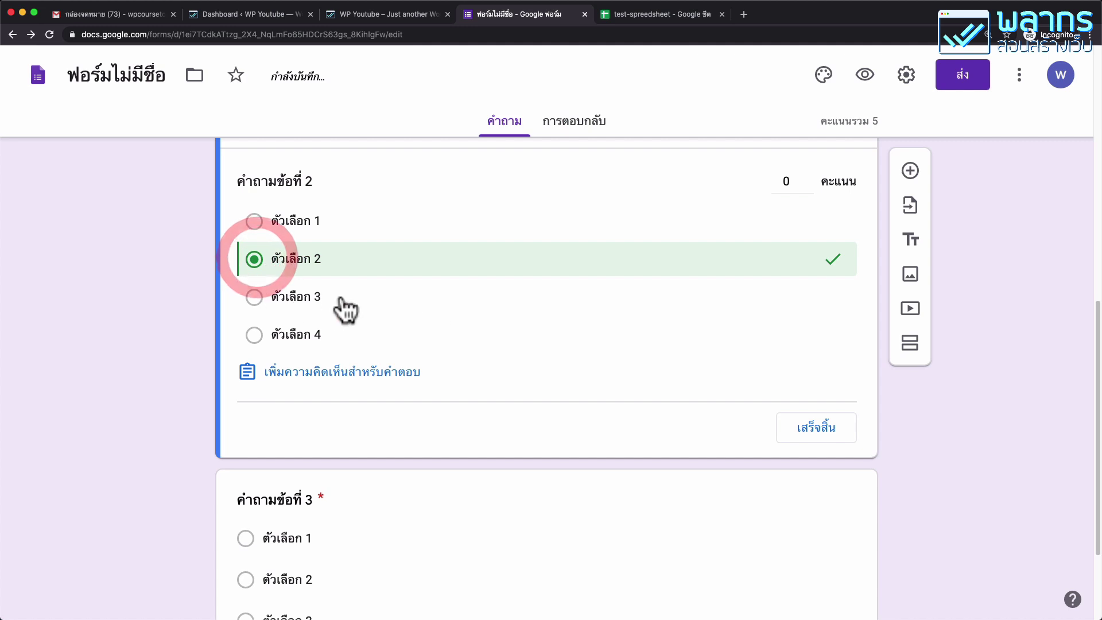
pyautogui.click(772, 178)
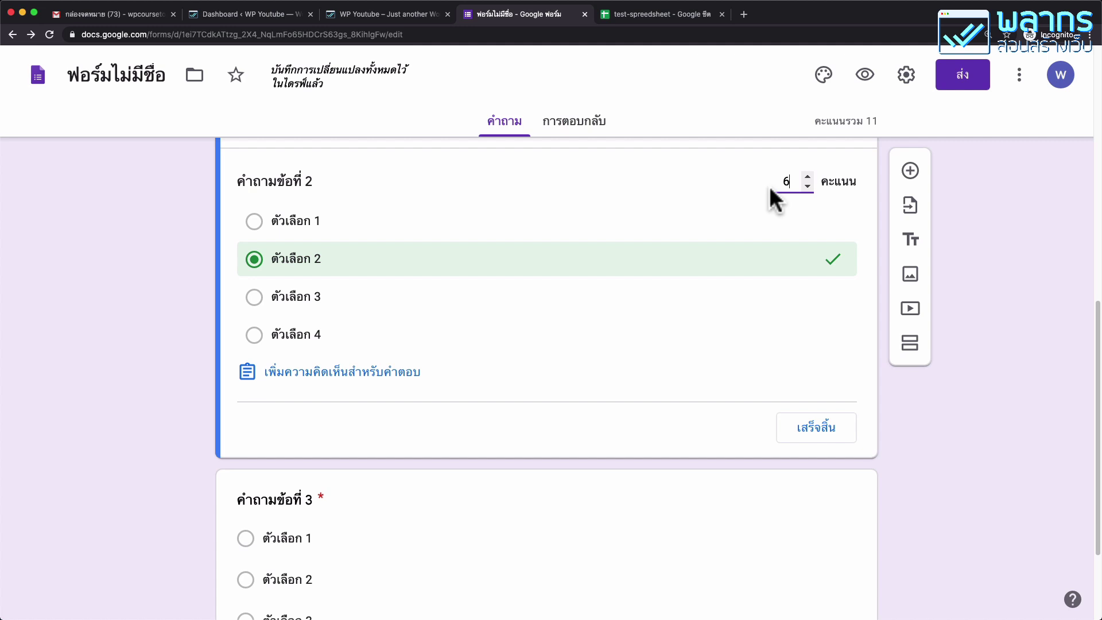
pyautogui.click(829, 446)
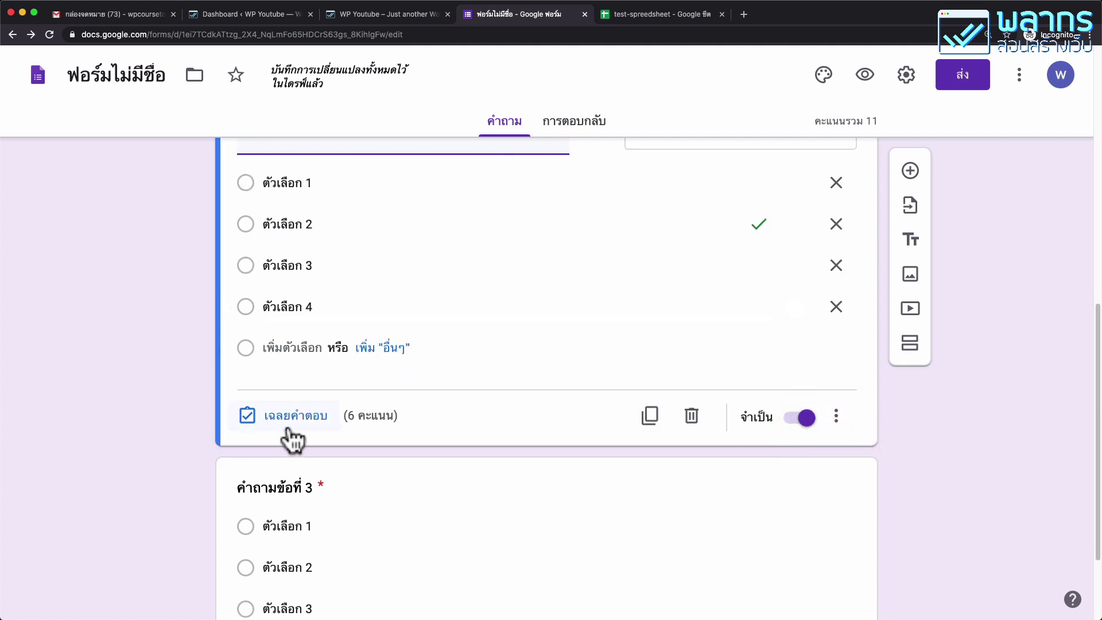
pyautogui.click(315, 414)
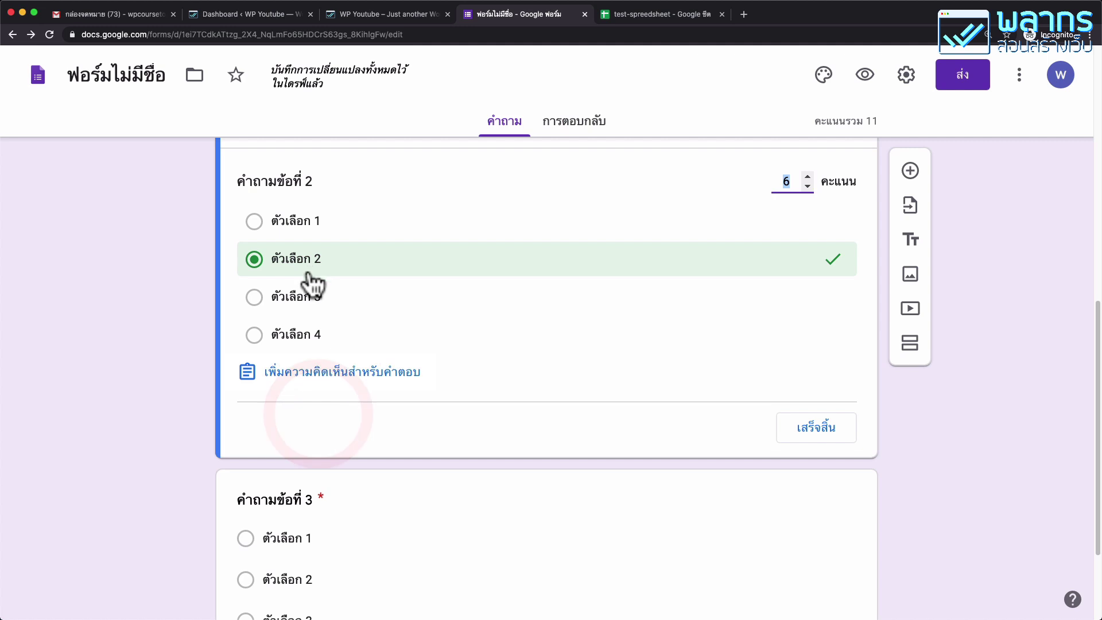
pyautogui.click(833, 441)
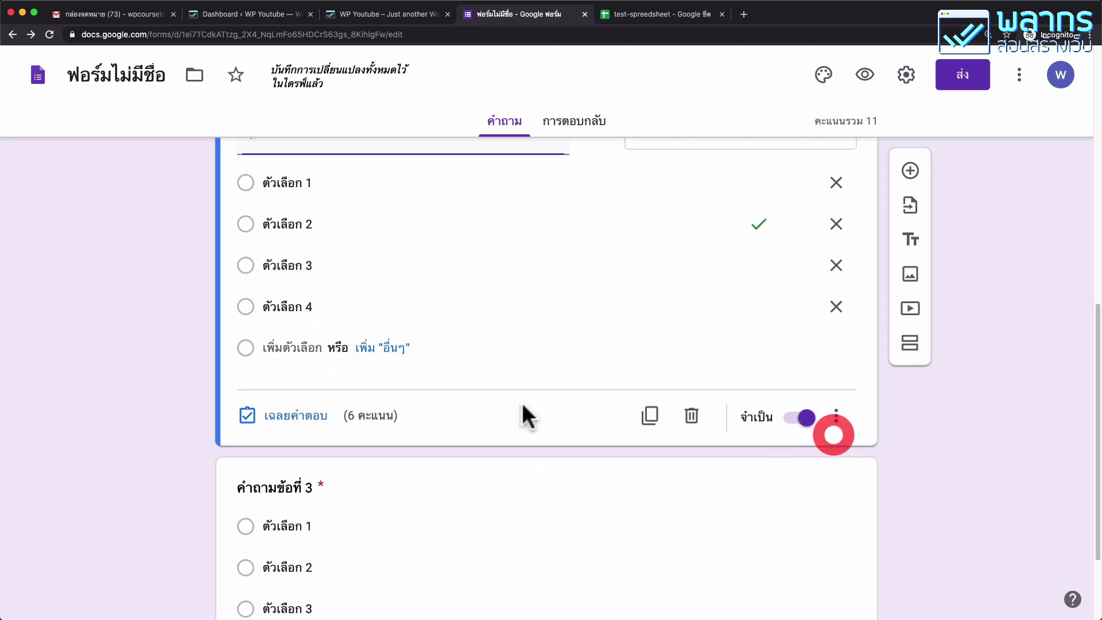
# Set the answer key of คำถามข้อที่ 3 to ตัวเลือก 3, worth 7 points.
pyautogui.scroll(-3, 522, 402)
pyautogui.click(384, 439)
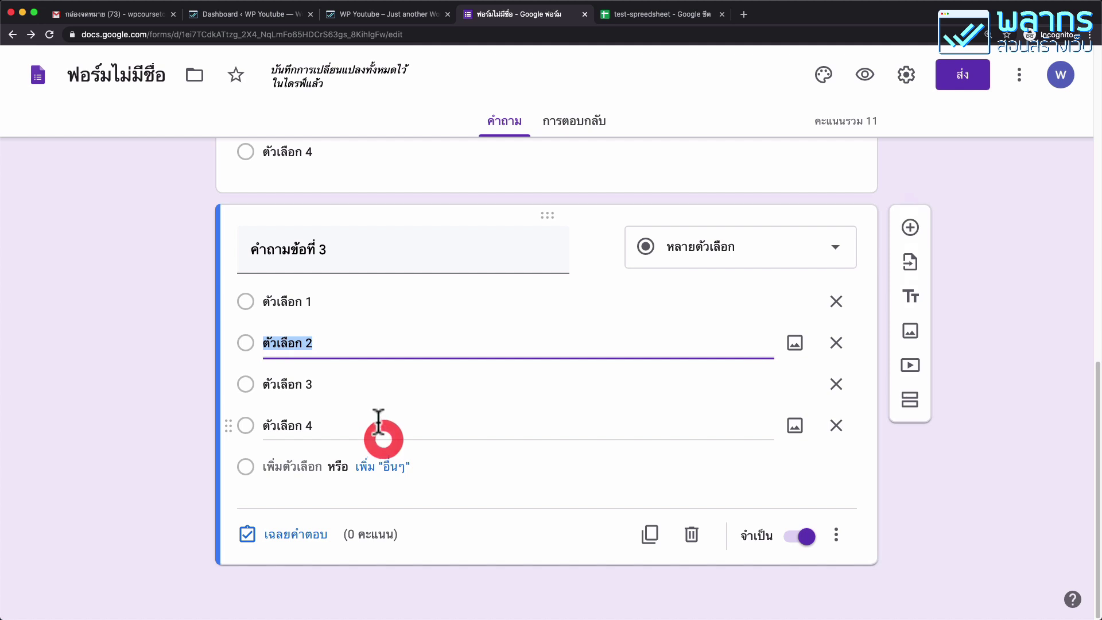
pyautogui.click(246, 382)
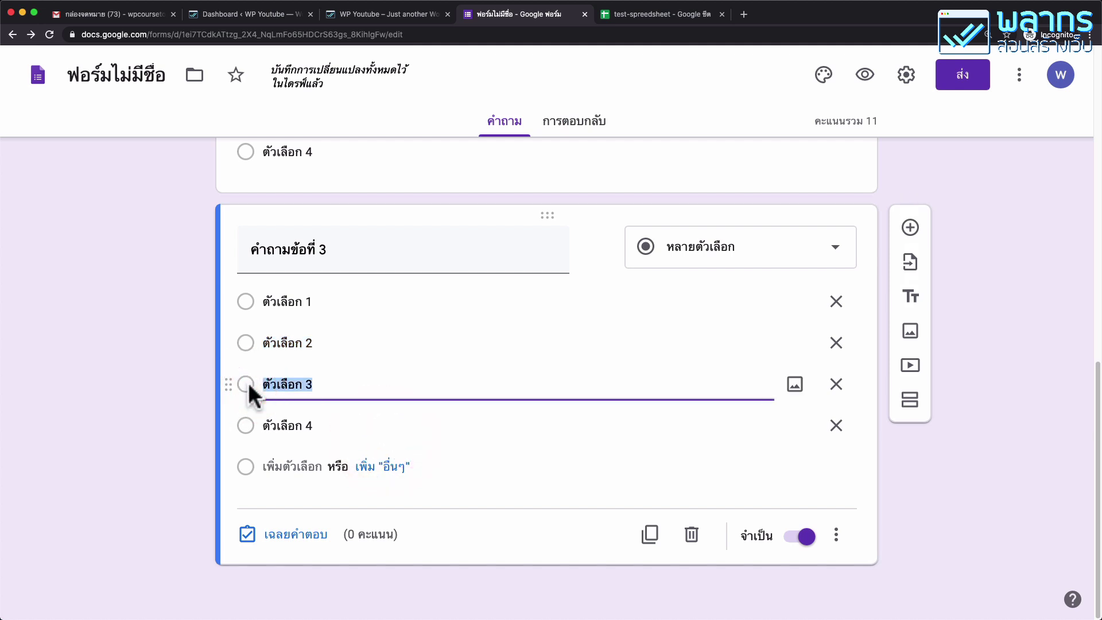
pyautogui.click(322, 536)
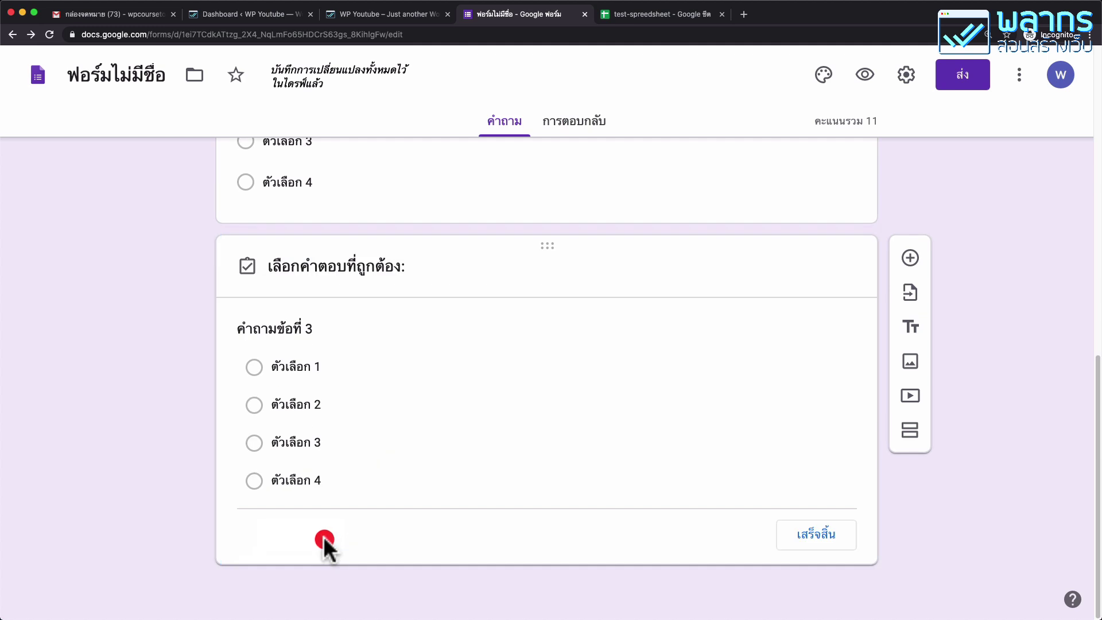
pyautogui.click(295, 419)
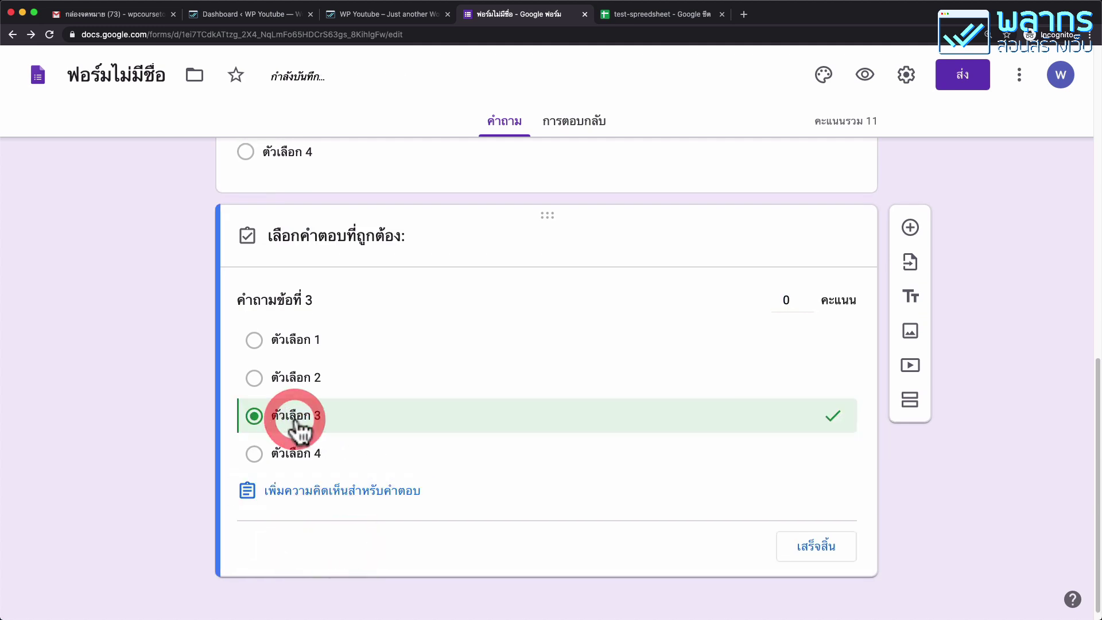
pyautogui.click(792, 297)
pyautogui.write('7')
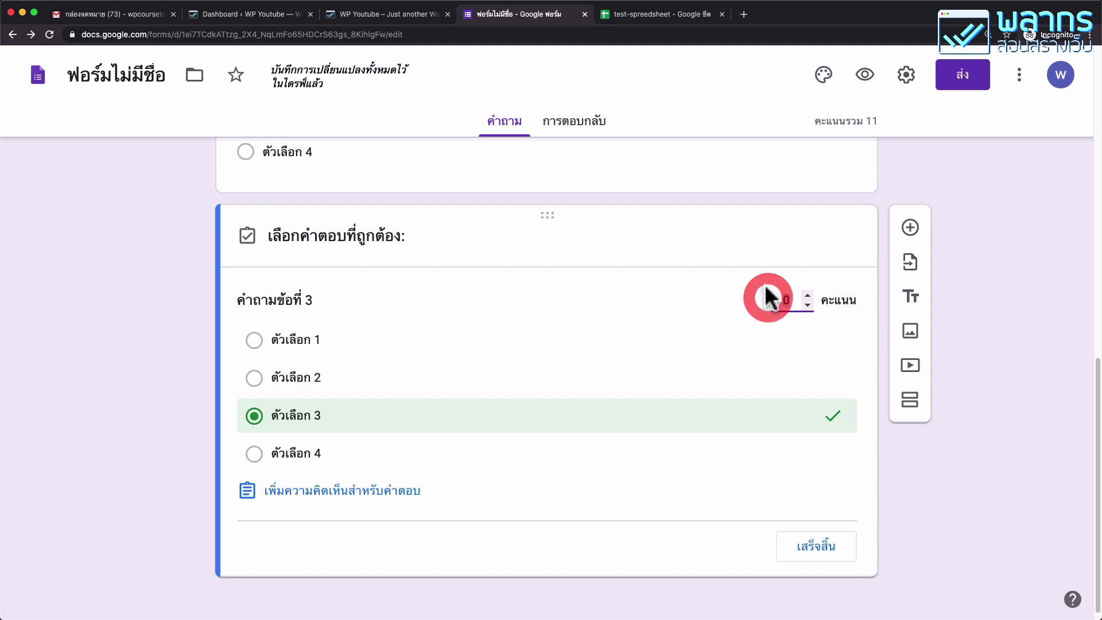
pyautogui.click(841, 548)
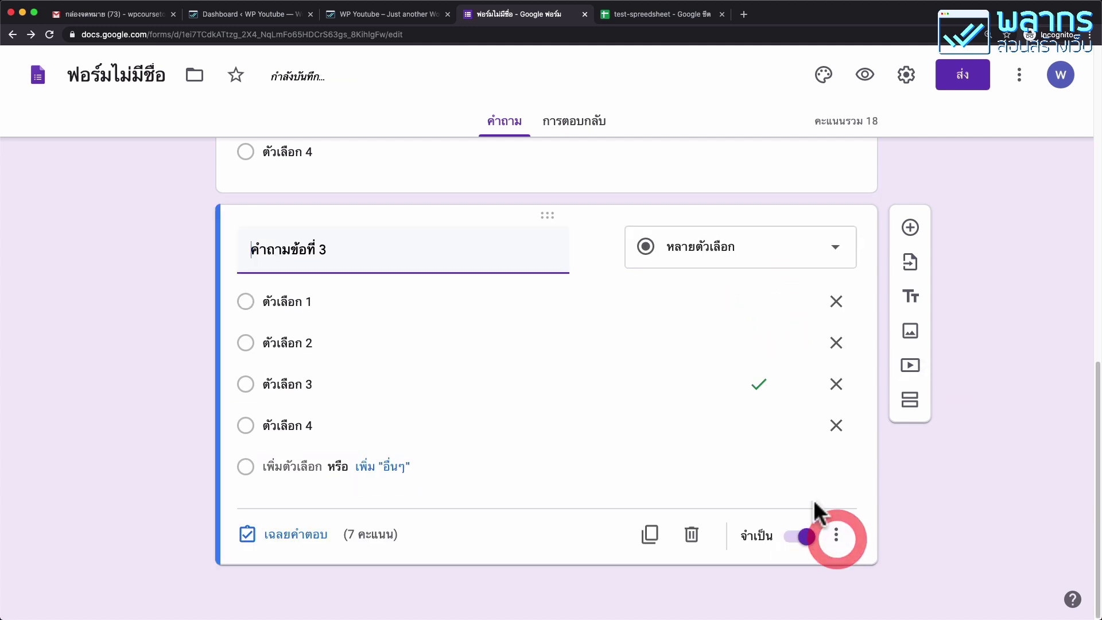
pyautogui.click(348, 382)
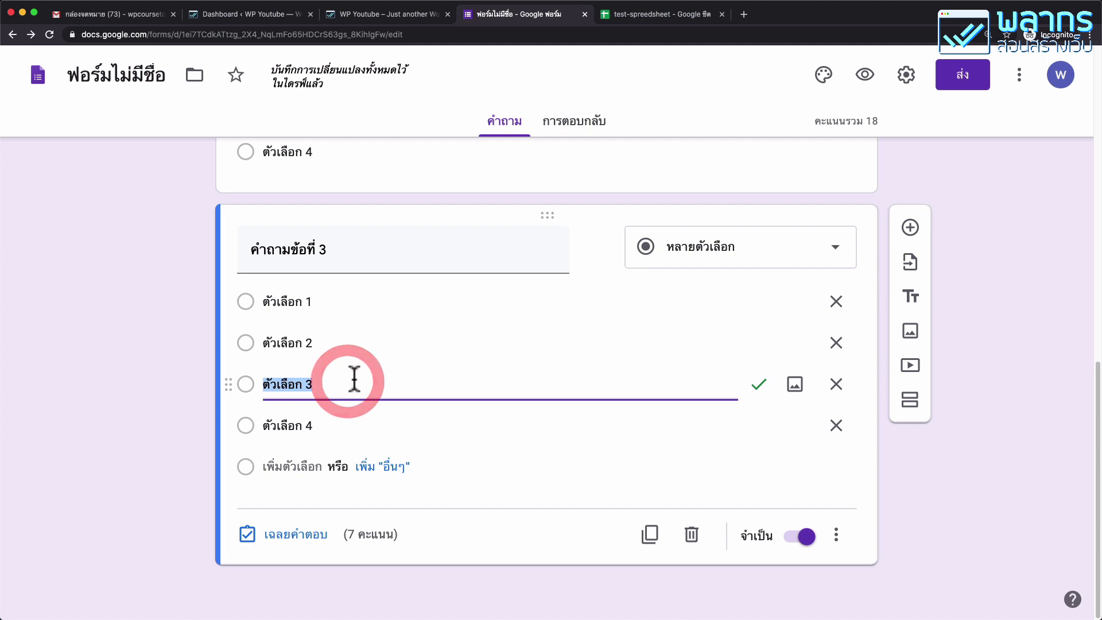
pyautogui.click(367, 383)
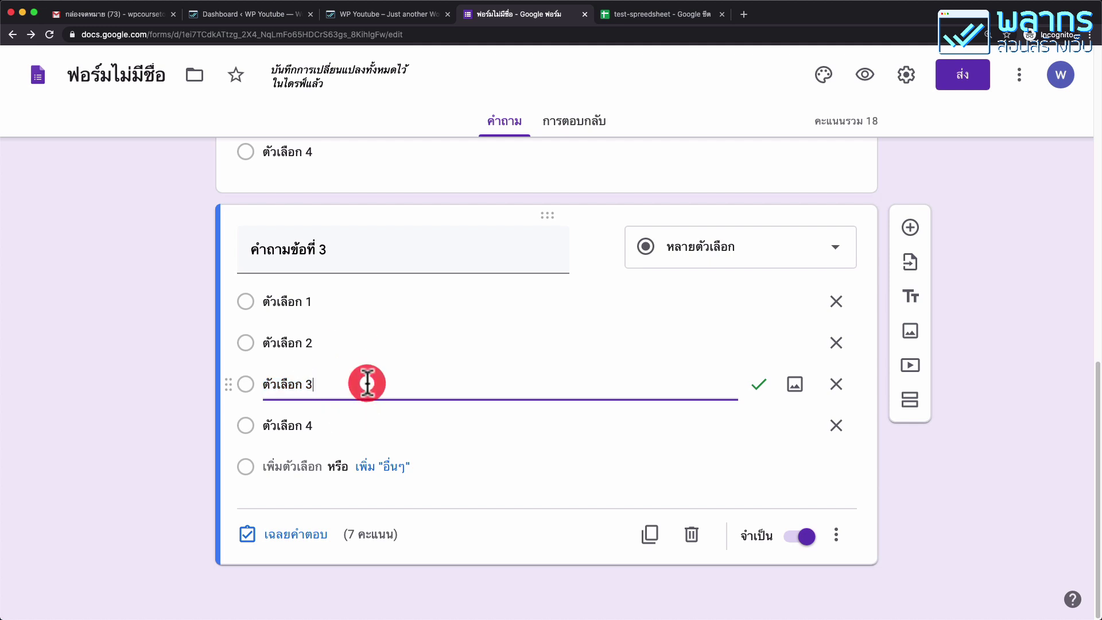
pyautogui.click(330, 425)
pyautogui.click(337, 383)
pyautogui.click(353, 343)
# Add the coloured-shapes picture from a Google image search for "test" to ตัวเลือก 1 of คำถามข้อที่ 3.
pyautogui.click(367, 299)
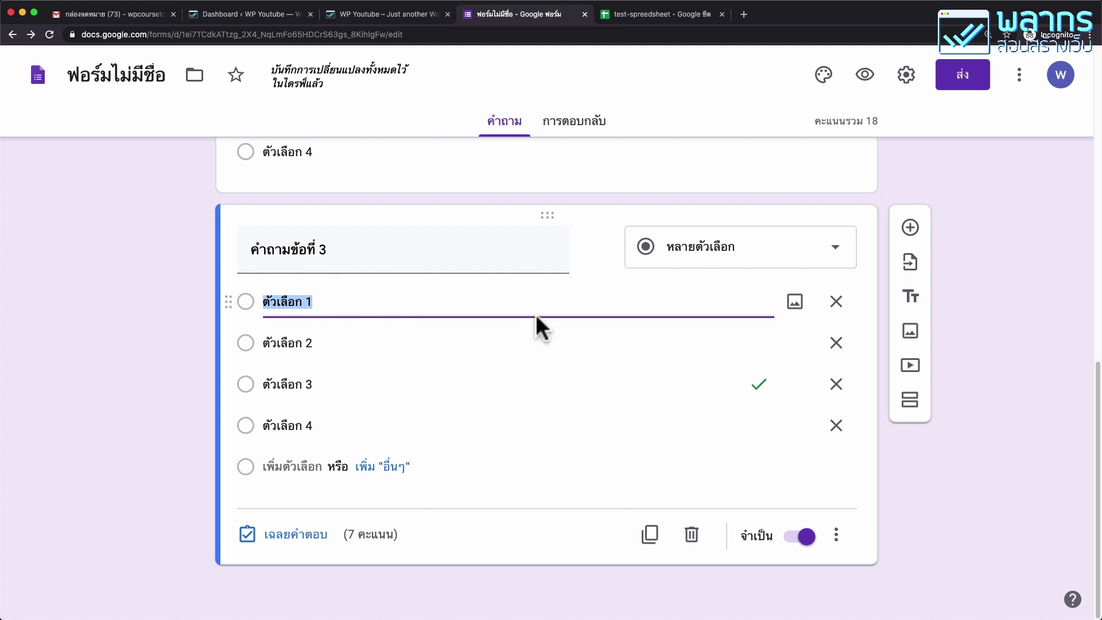
pyautogui.click(795, 301)
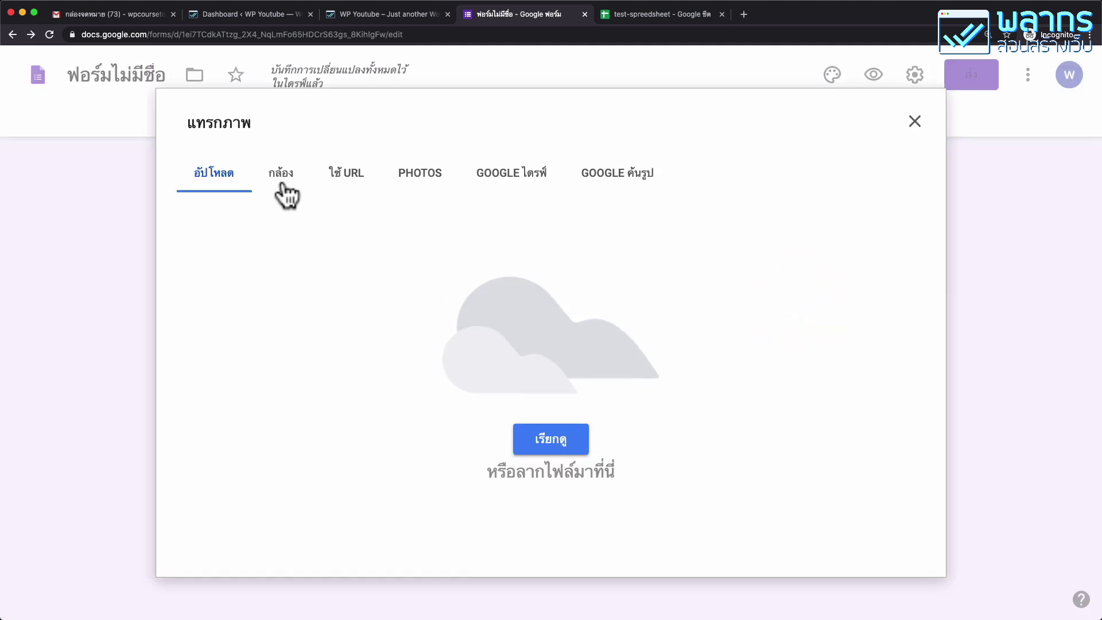
pyautogui.click(436, 175)
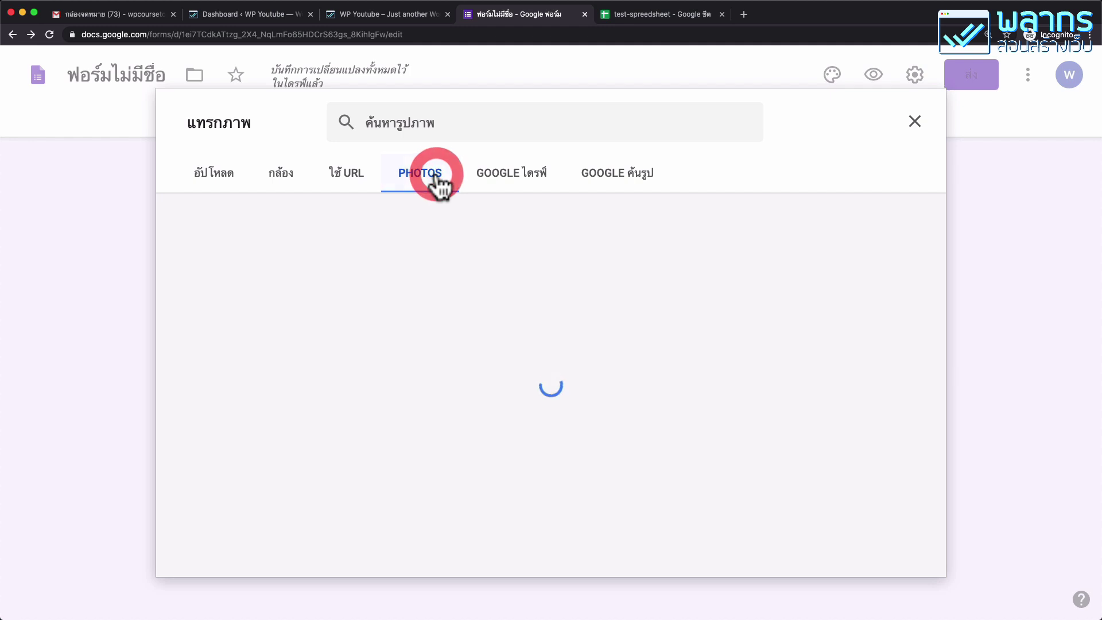
pyautogui.click(607, 179)
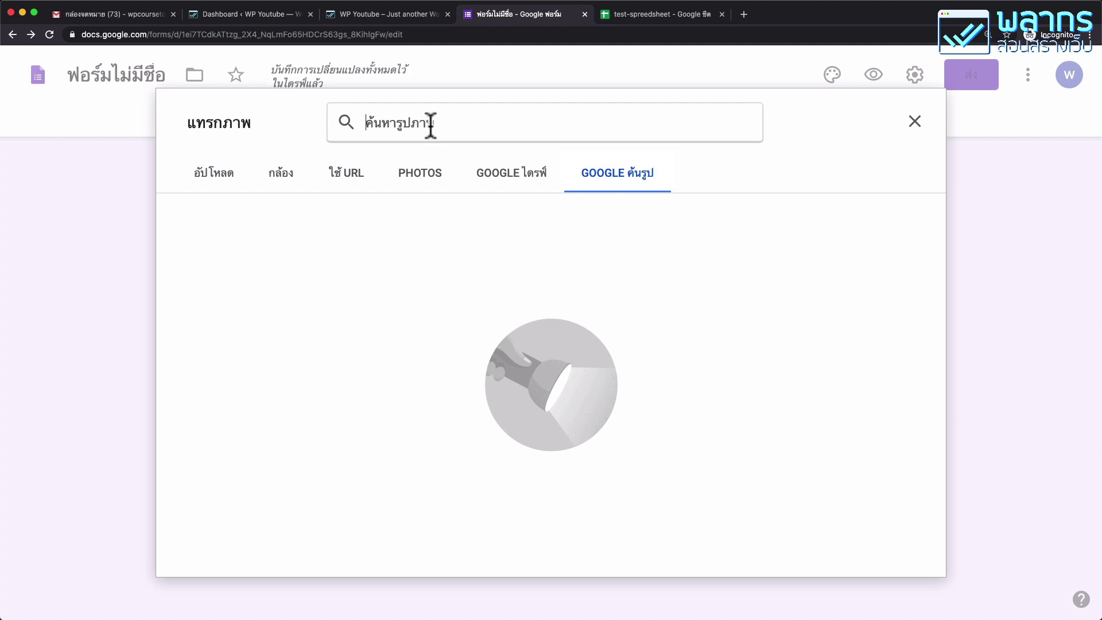
pyautogui.write('test')
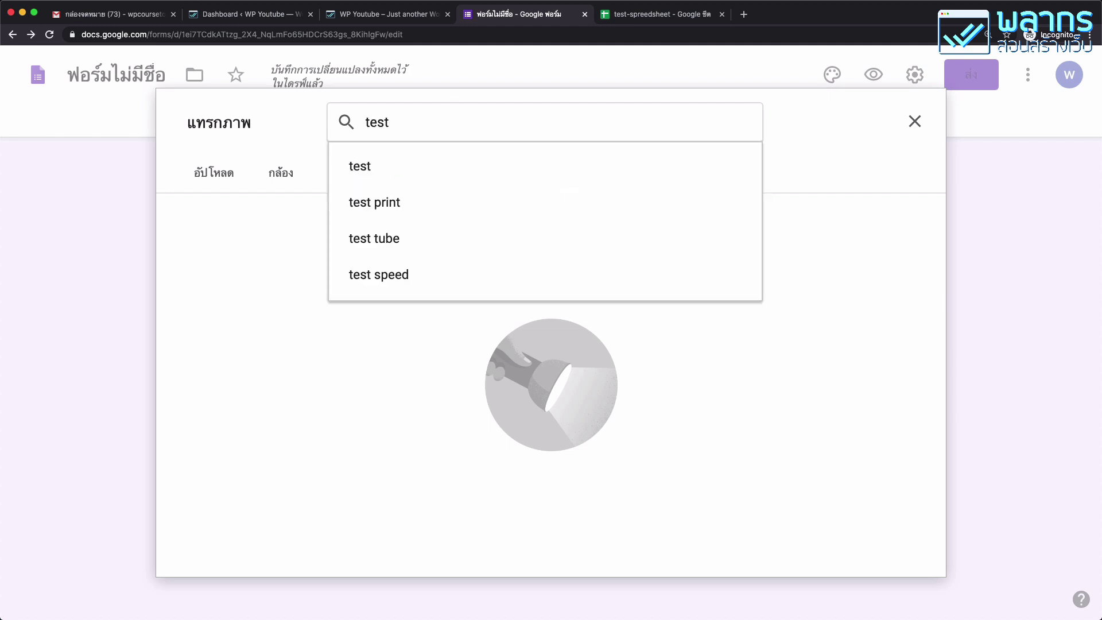
pyautogui.press('Return')
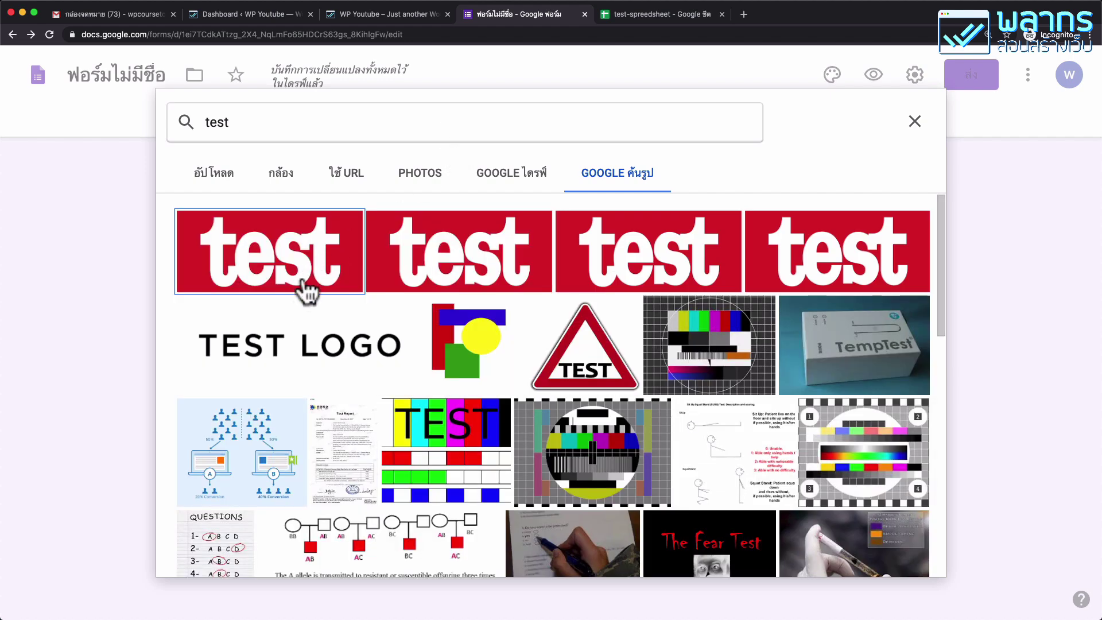
pyautogui.click(307, 290)
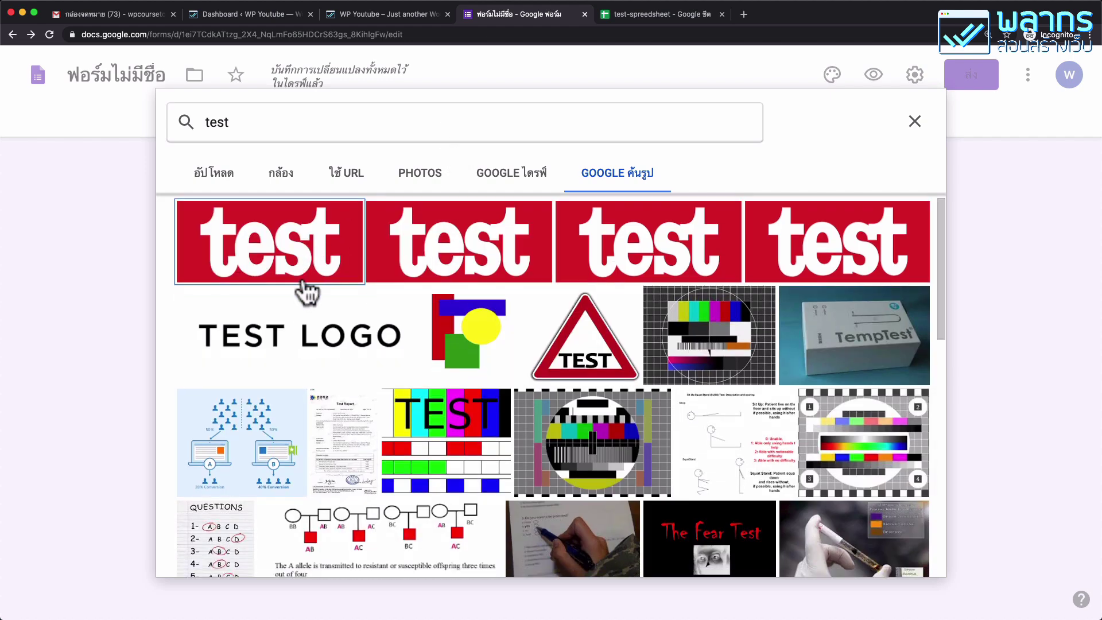
pyautogui.scroll(-1, 462, 290)
pyautogui.click(483, 279)
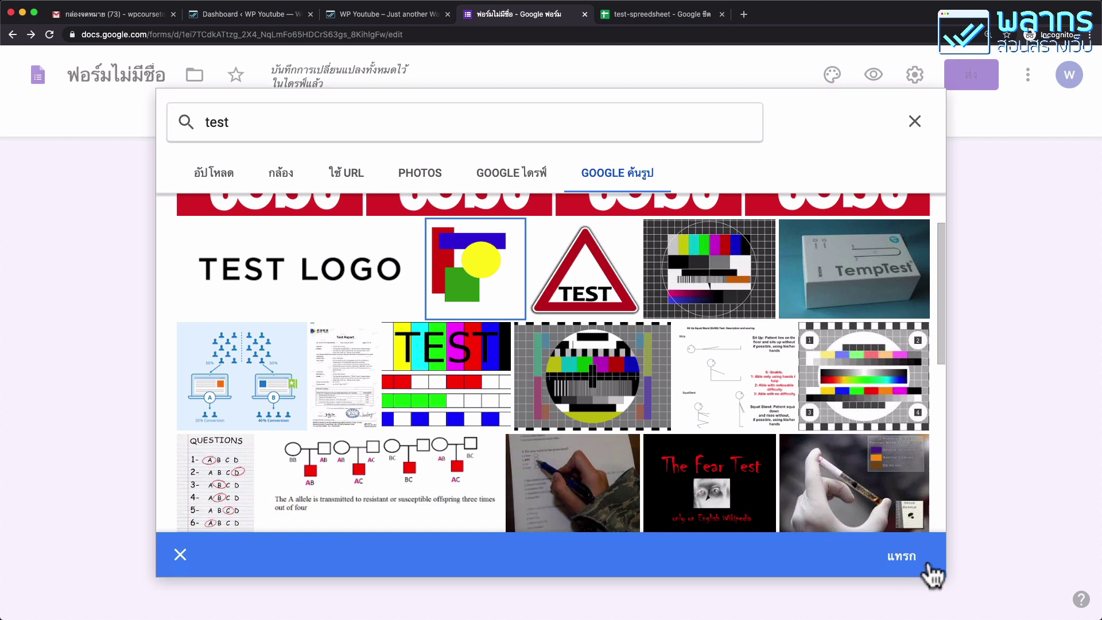
pyautogui.click(906, 556)
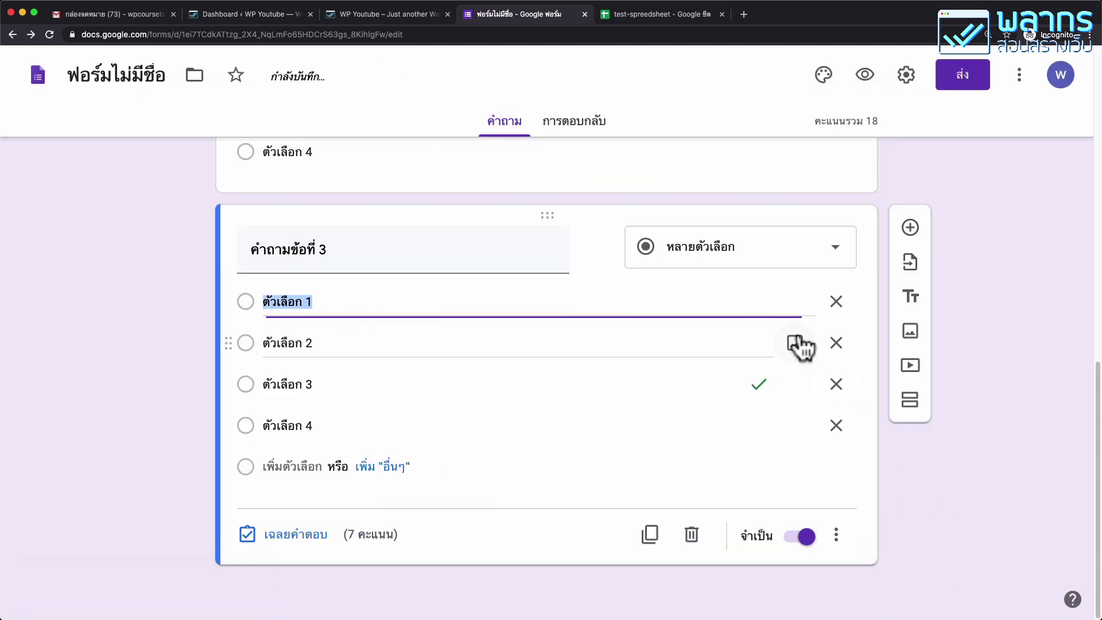
# Upload the image file 04-barley.jpg from the images folder to ตัวเลือก 2 of คำถามข้อที่ 3.
pyautogui.click(793, 473)
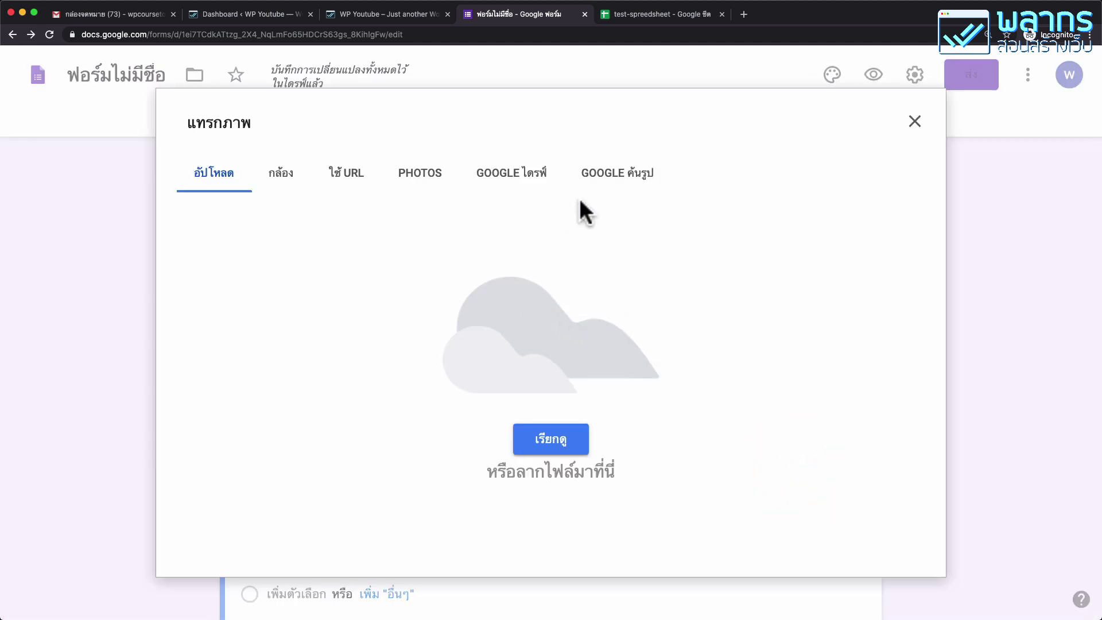
pyautogui.click(621, 181)
pyautogui.click(215, 178)
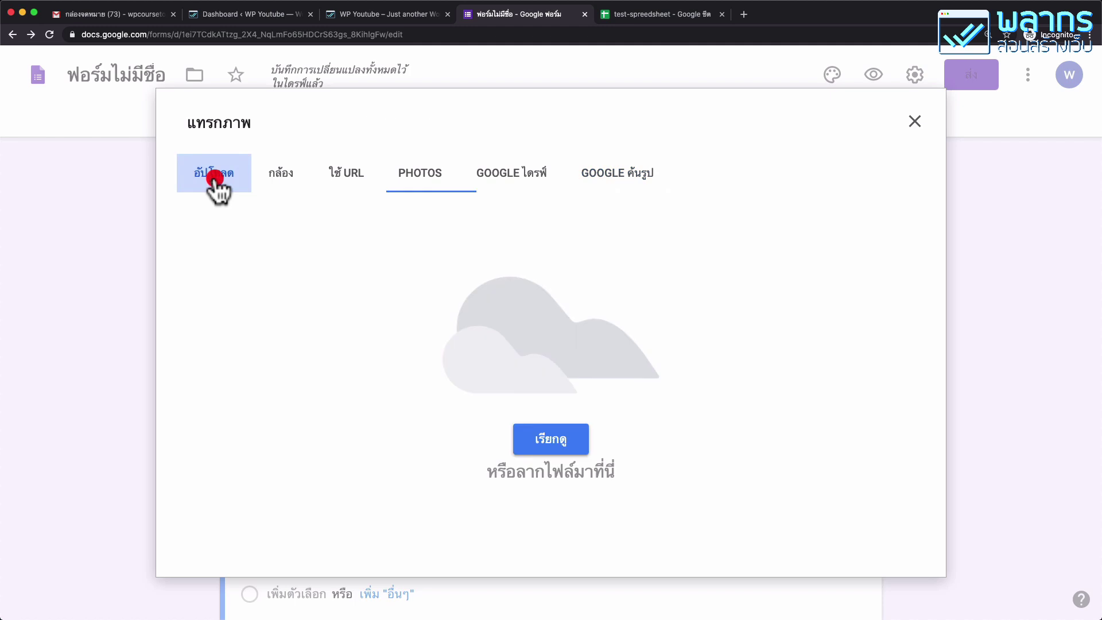
pyautogui.click(560, 442)
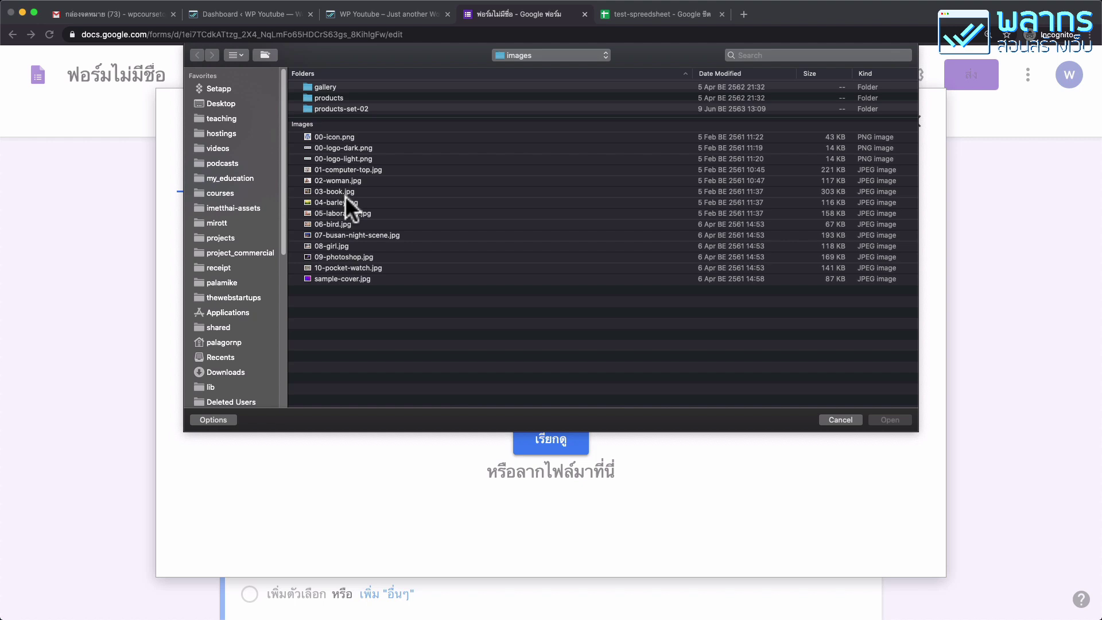
pyautogui.click(346, 201)
pyautogui.click(892, 419)
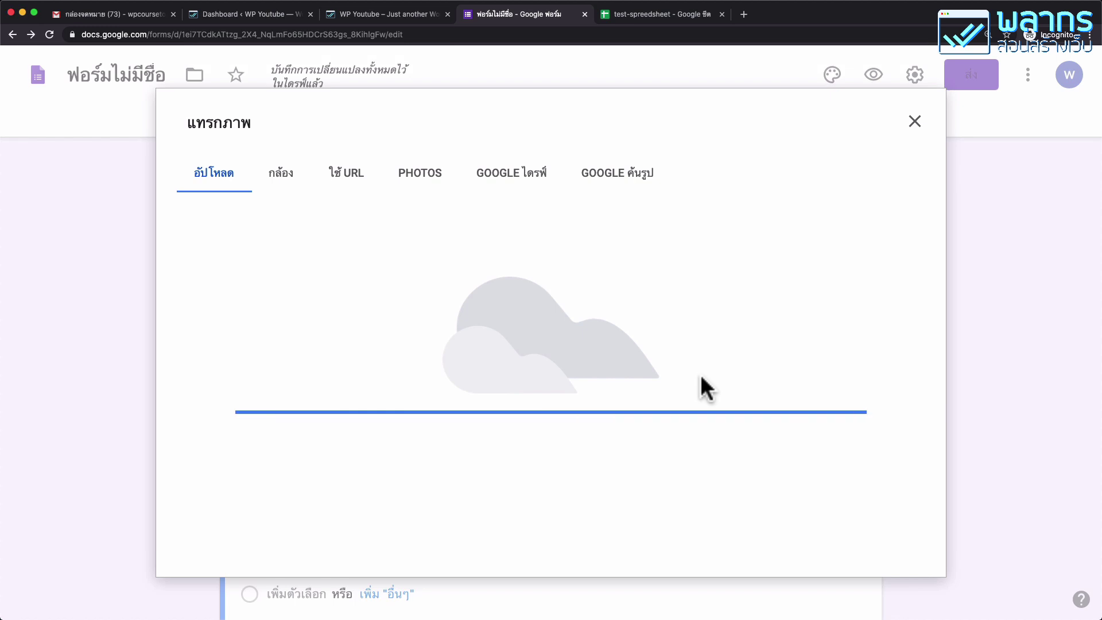
pyautogui.scroll(-4, 564, 385)
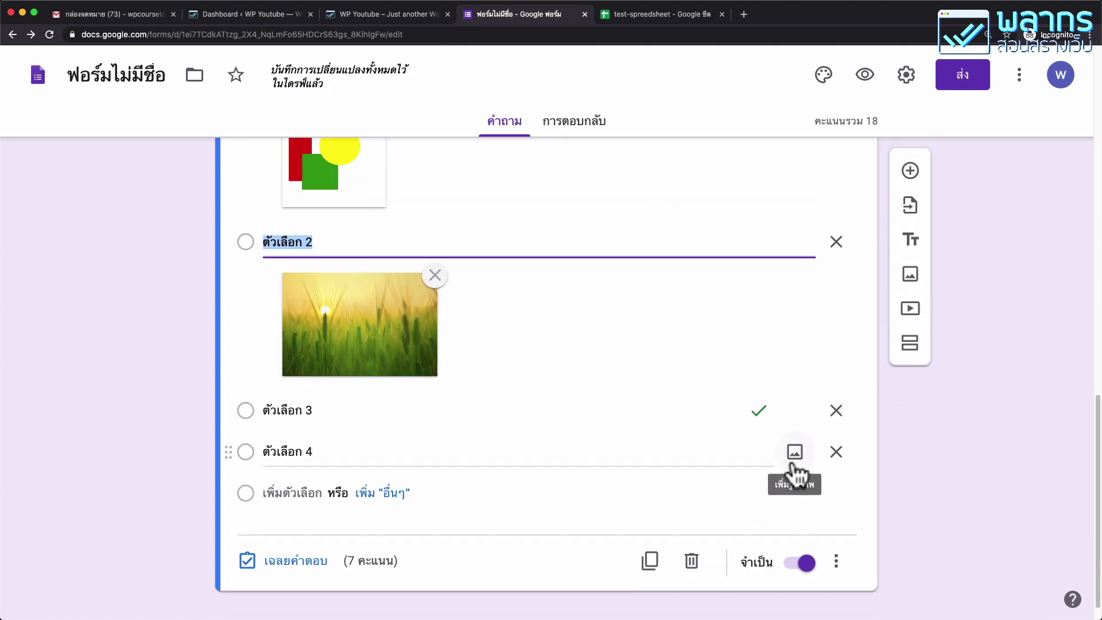
pyautogui.click(794, 459)
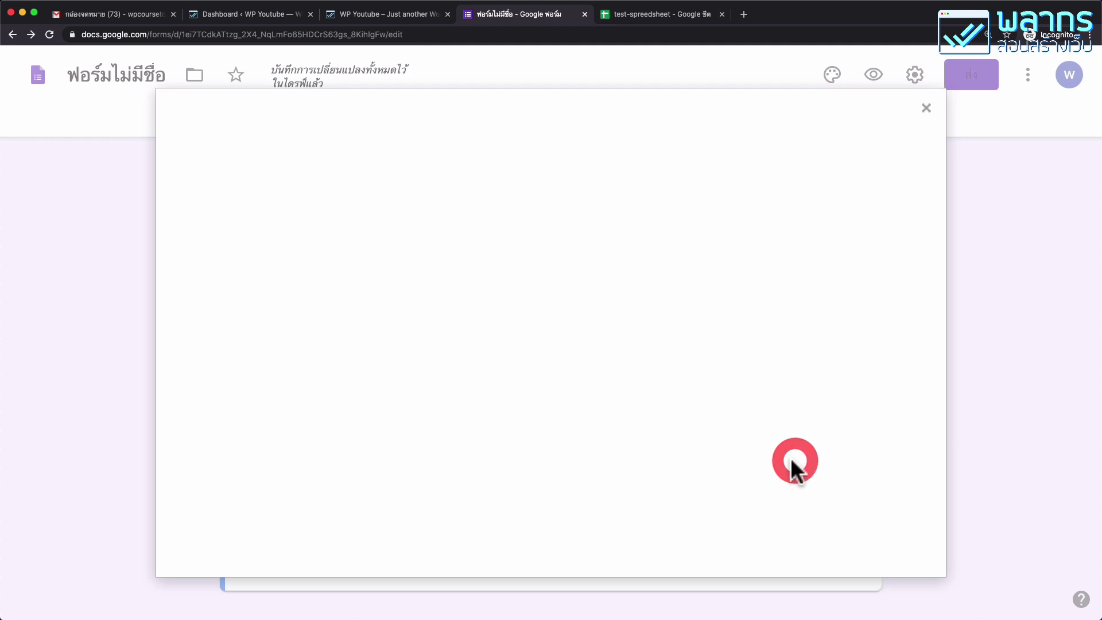
pyautogui.click(634, 173)
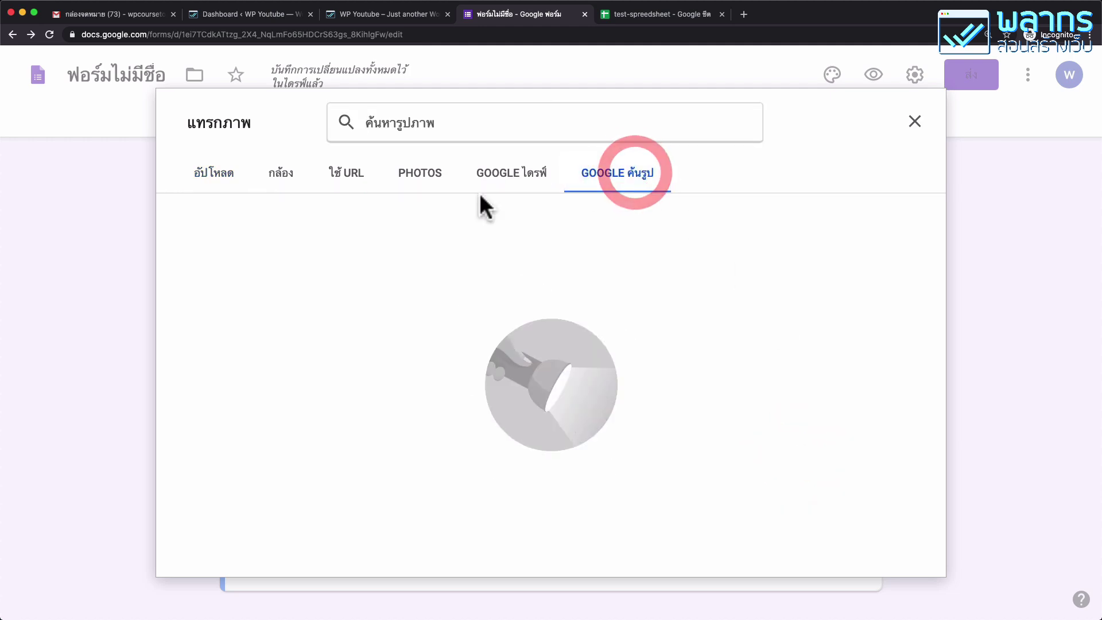
pyautogui.click(922, 120)
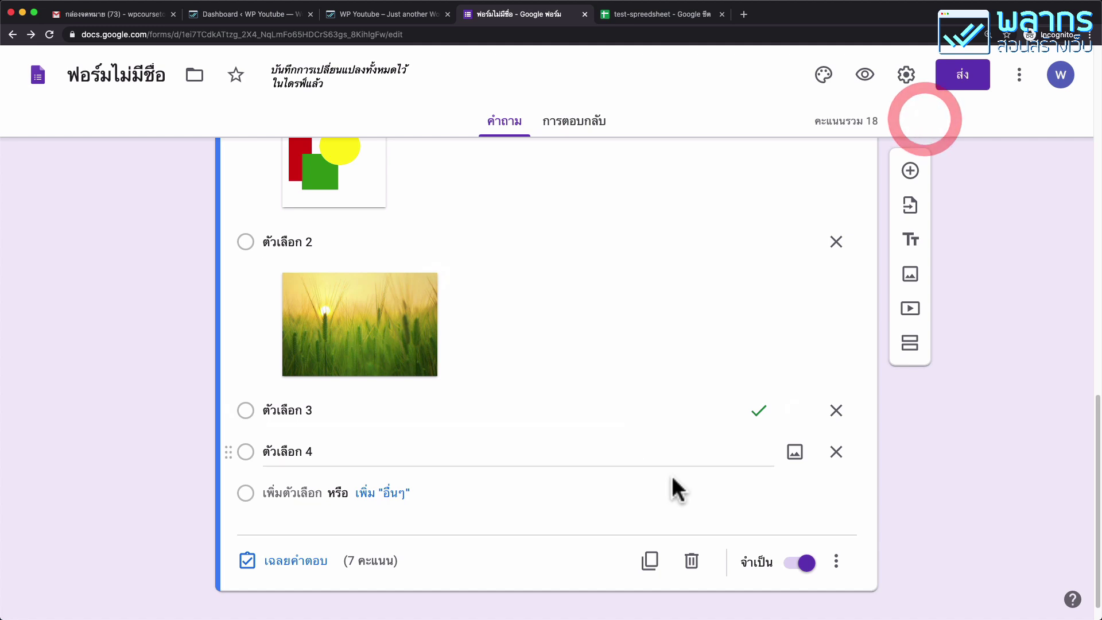
# Add the colour-bar TEST picture from a Google image search for "test" to ตัวเลือก 3 of คำถามข้อที่ 3.
pyautogui.click(795, 409)
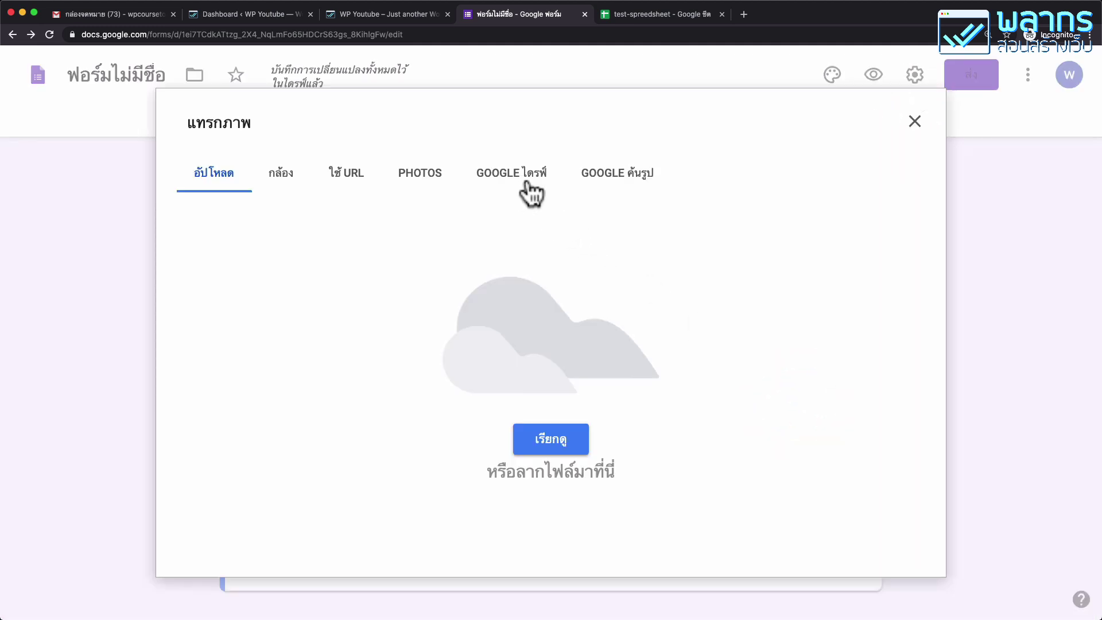
pyautogui.click(625, 179)
pyautogui.write('test')
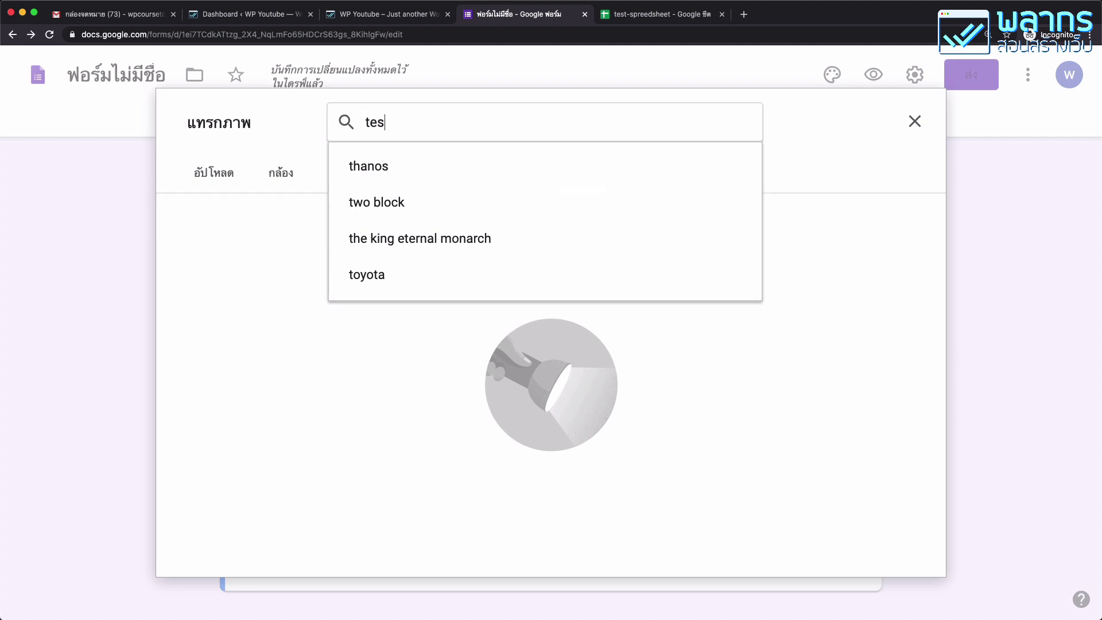
pyautogui.click(465, 164)
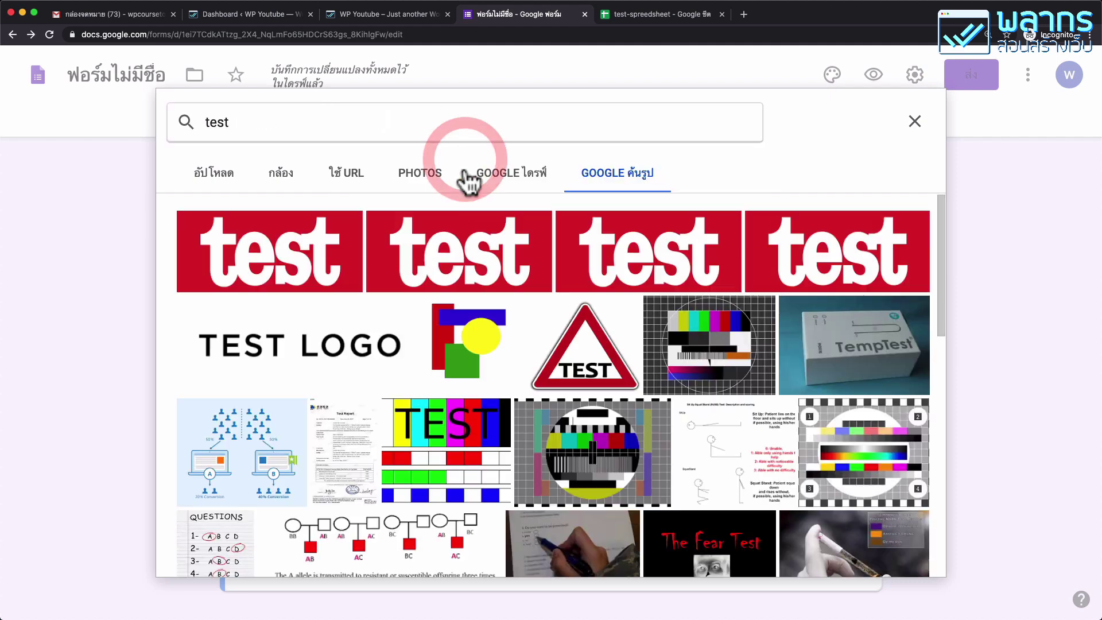
pyautogui.scroll(-1, 720, 383)
pyautogui.scroll(-2, 720, 383)
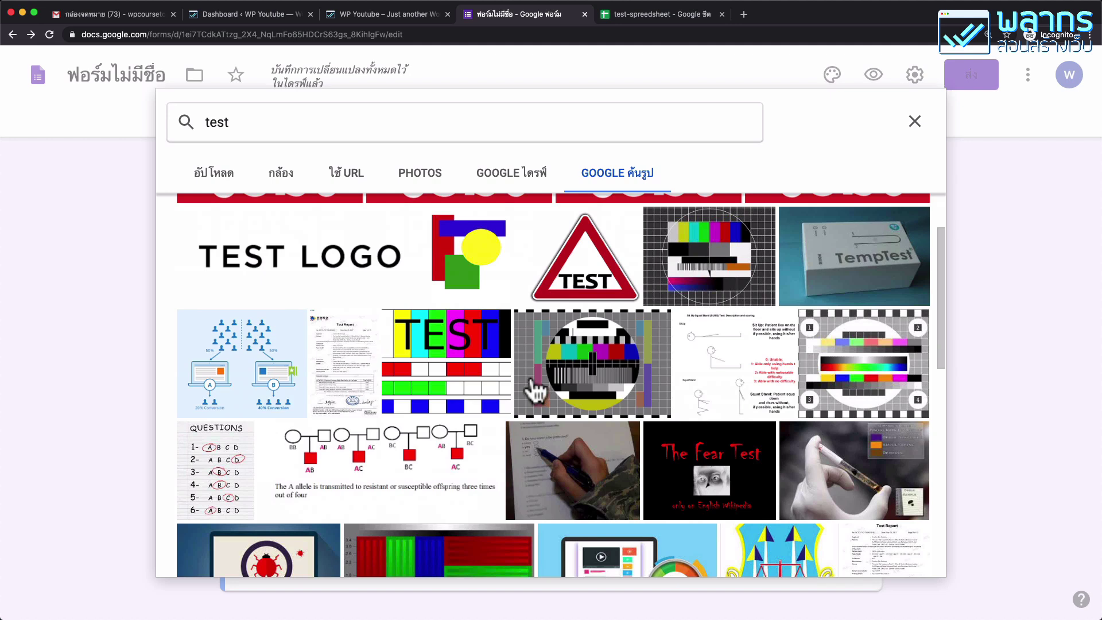
pyautogui.click(491, 369)
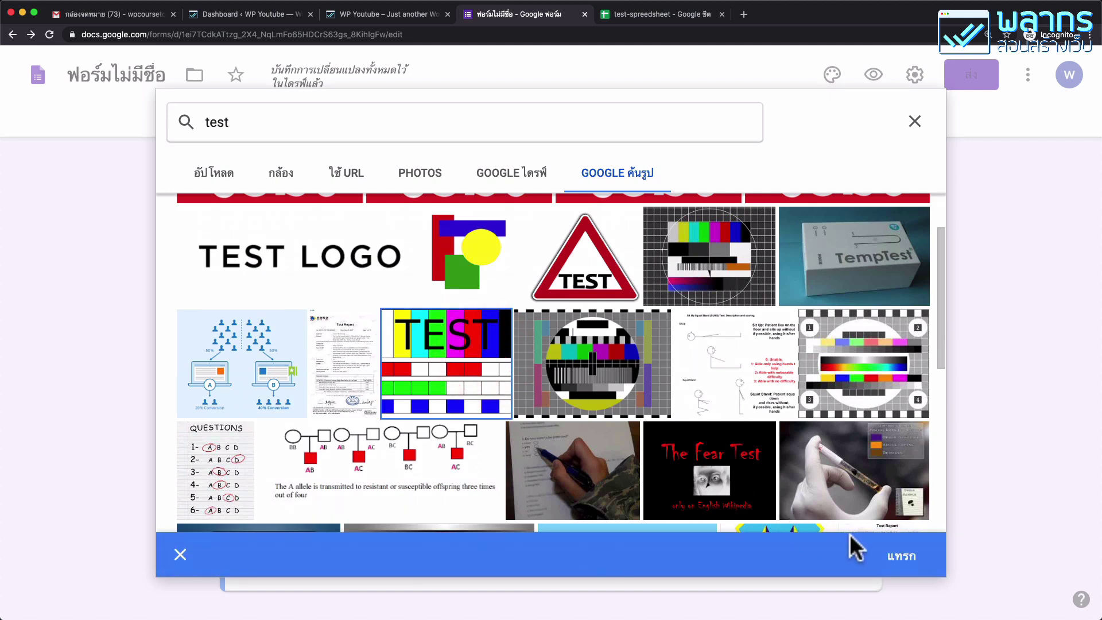
pyautogui.click(890, 552)
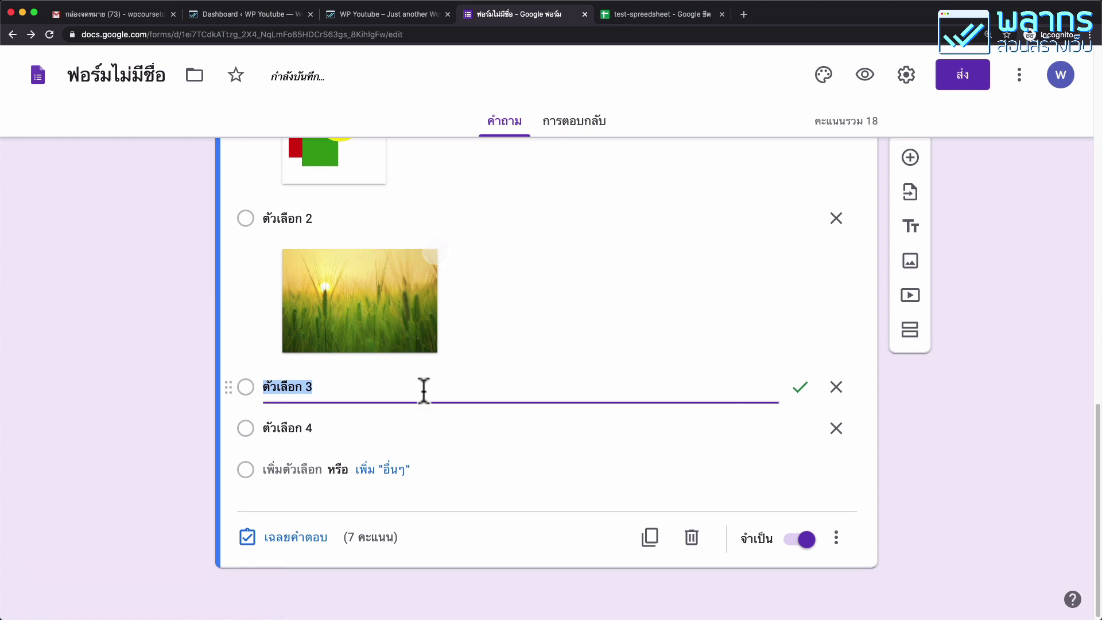
# Change the text of the fourth answer option of คำถามข้อที่ 3 to ถูกทุกข้อ.
pyautogui.click(319, 466)
pyautogui.scroll(-2, 319, 466)
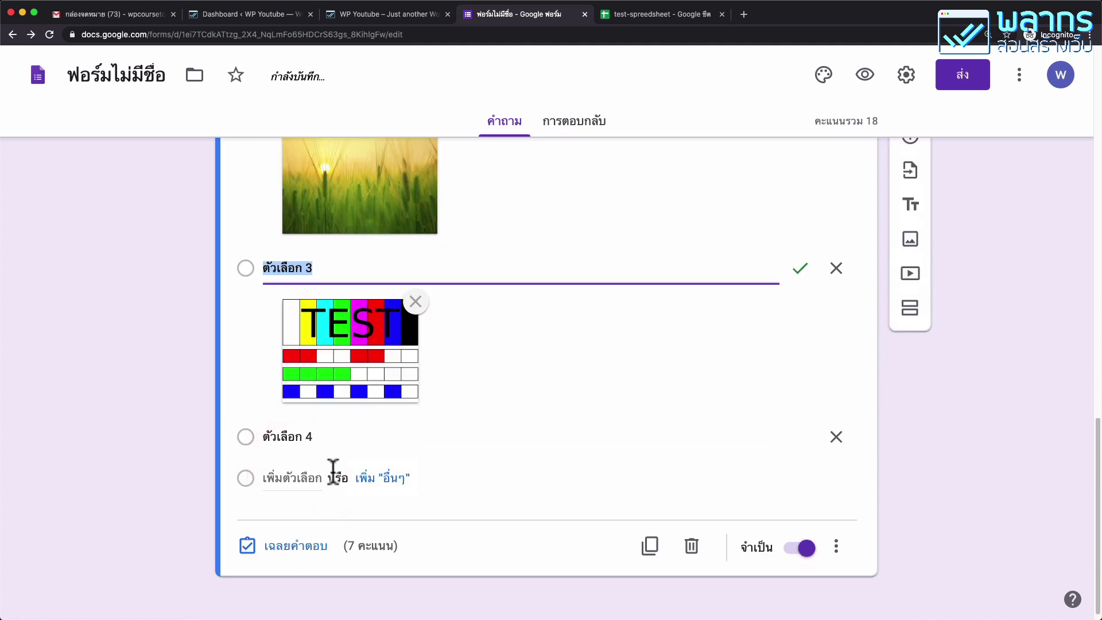
pyautogui.click(302, 436)
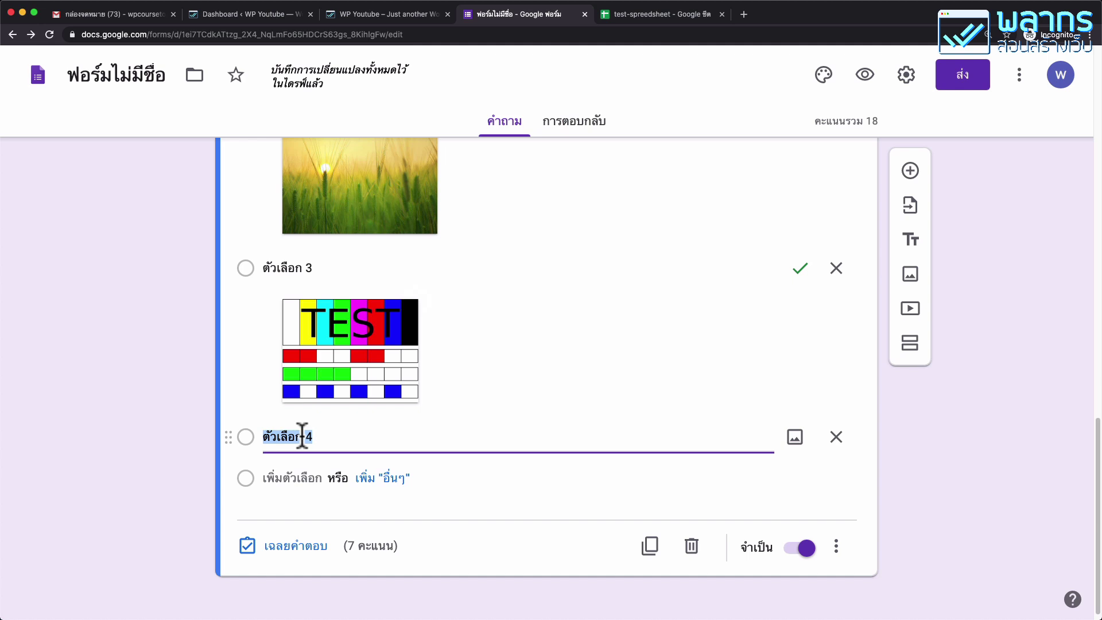
pyautogui.write('5')
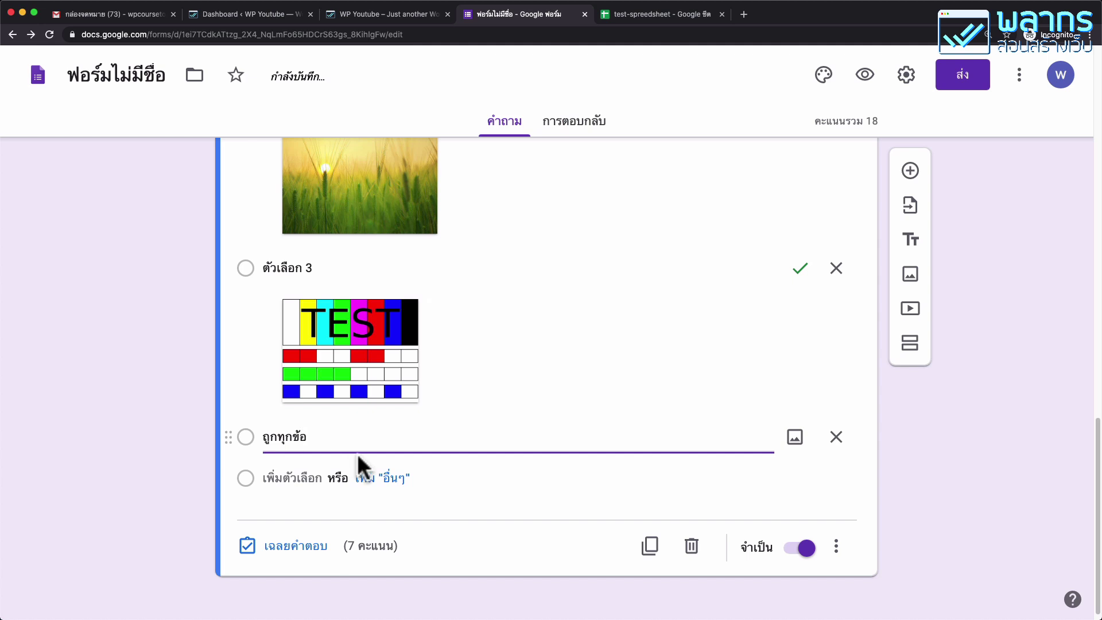
pyautogui.scroll(5, 812, 360)
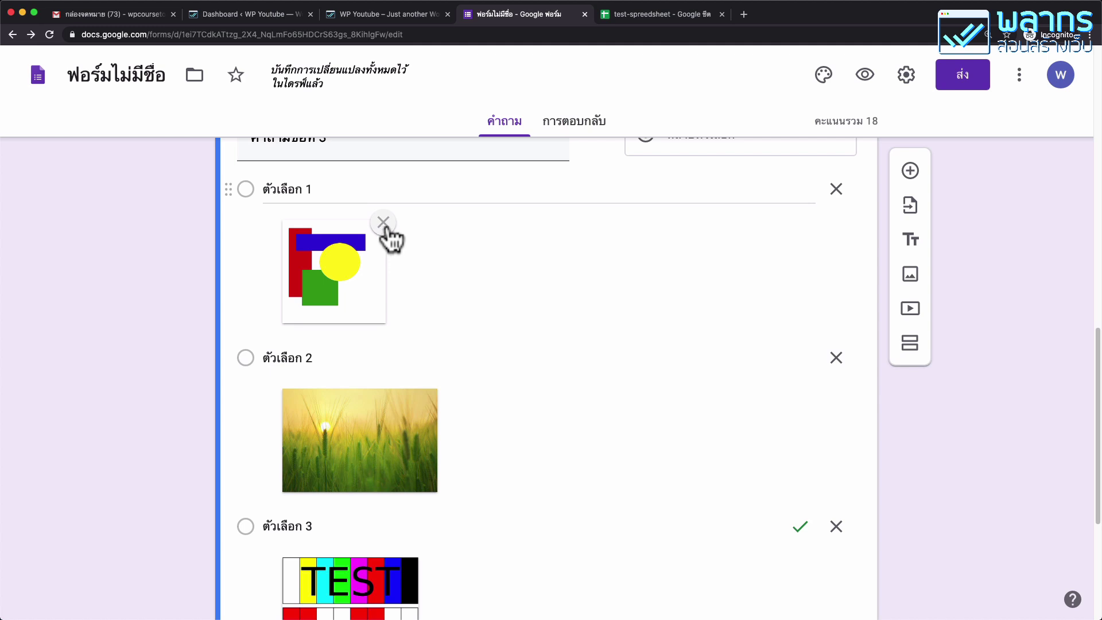
pyautogui.scroll(-5, 728, 324)
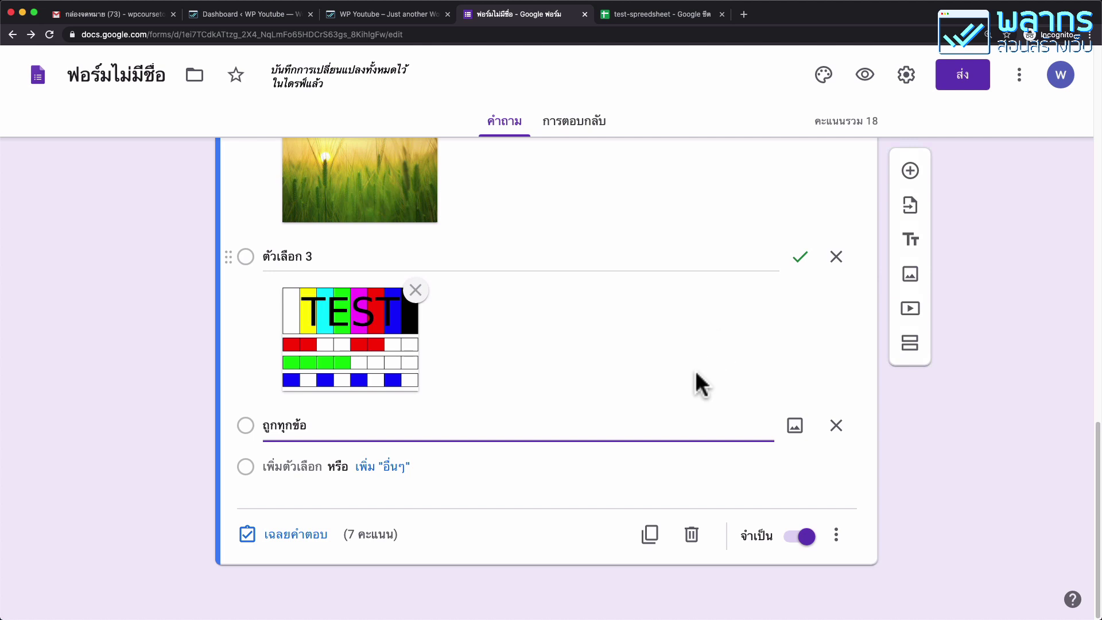
pyautogui.click(797, 434)
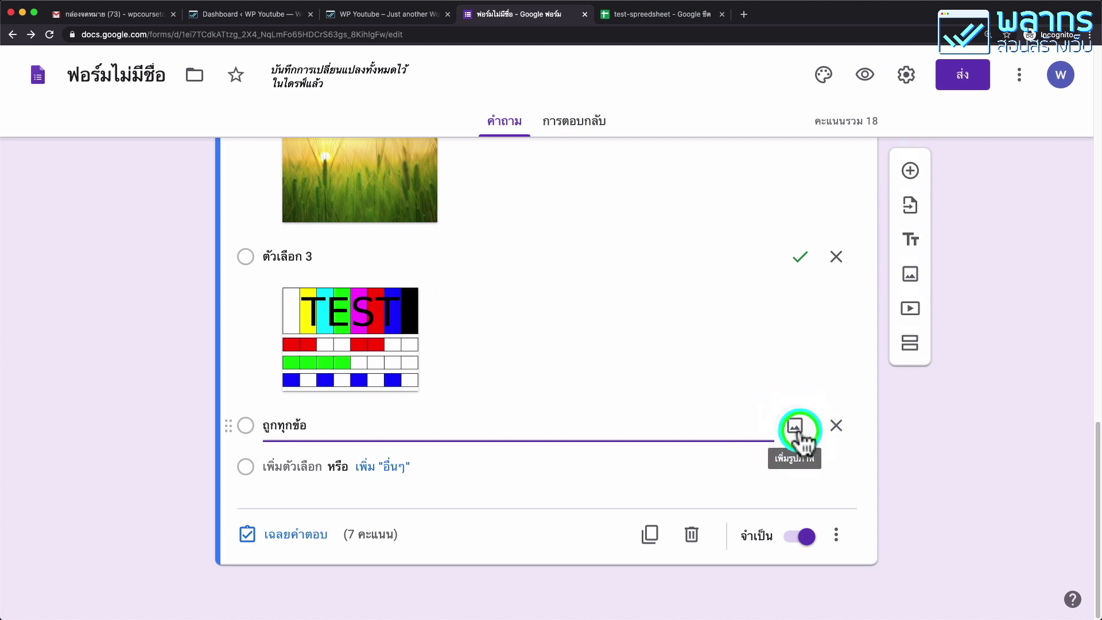
# Preview the Quiz form and examine how the questions and the image options of คำถามข้อที่ 3 are displayed.
pyautogui.scroll(20, 765, 386)
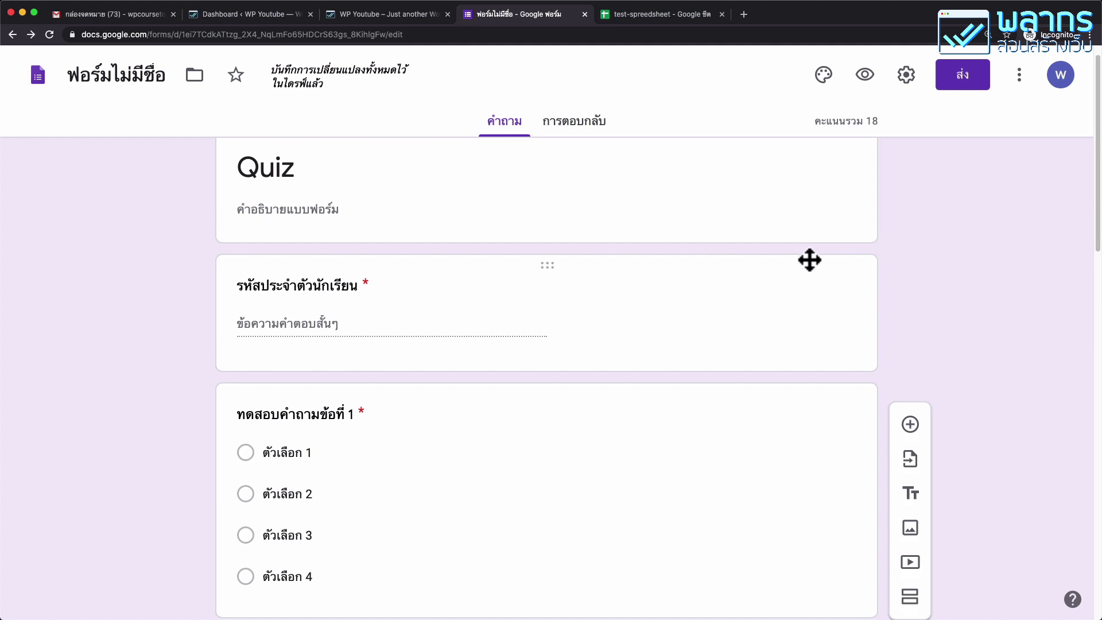
pyautogui.click(864, 76)
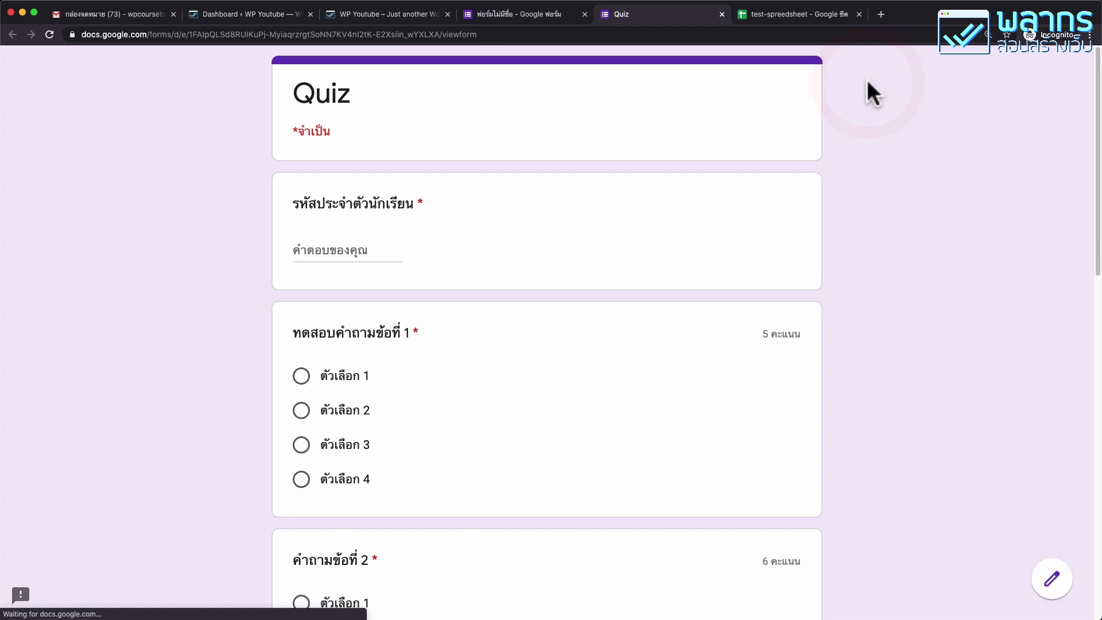
pyautogui.scroll(-10, 603, 246)
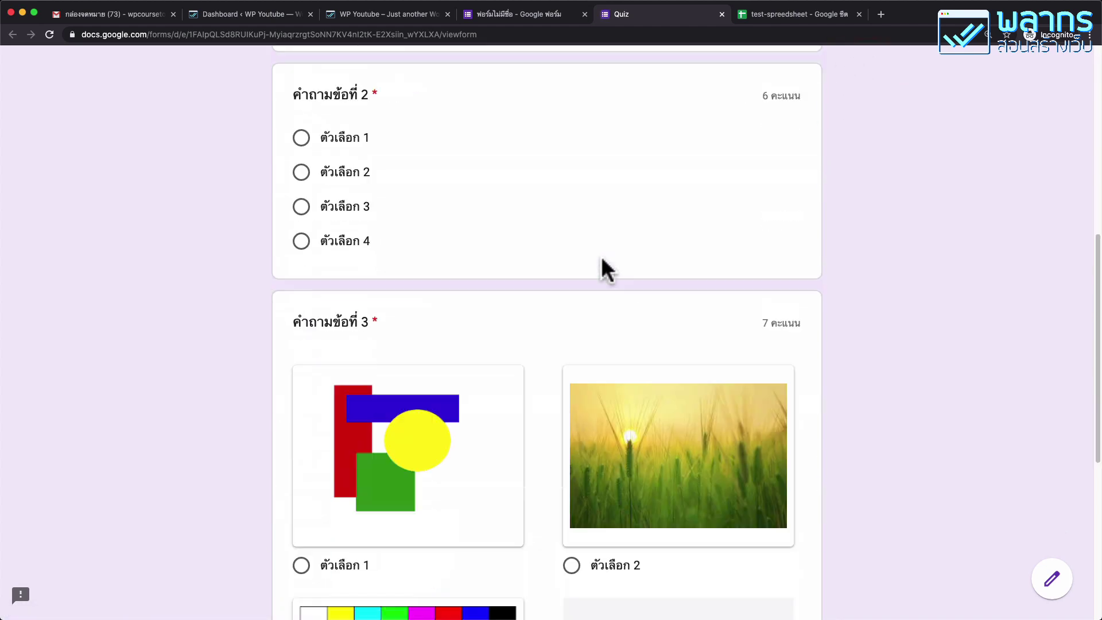
pyautogui.scroll(-2, 601, 256)
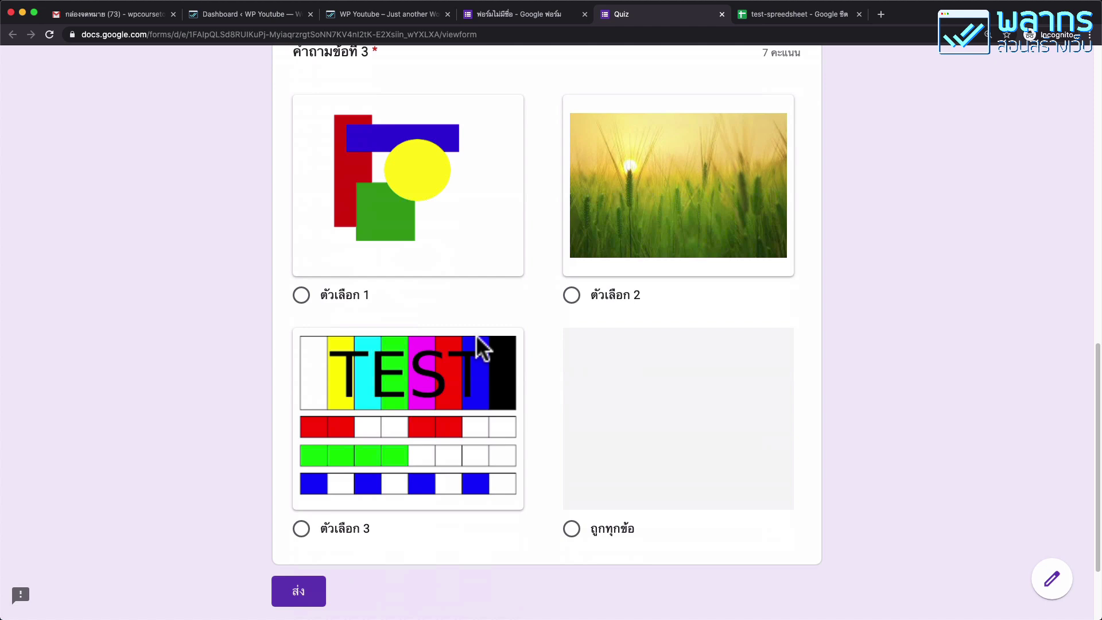
pyautogui.scroll(12, 681, 357)
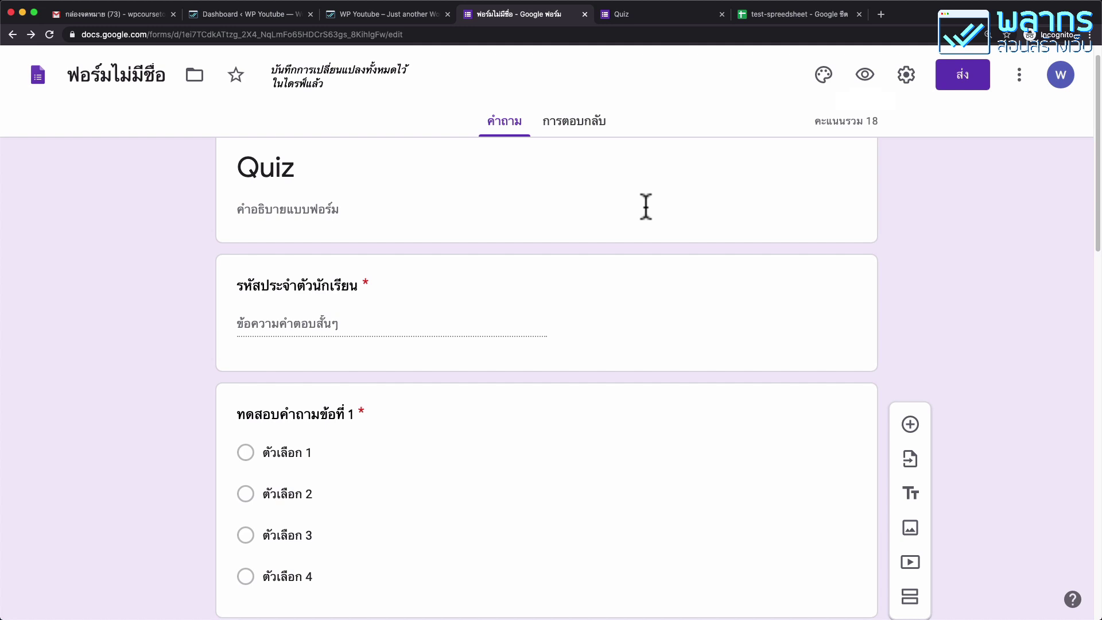
# Copy the Quiz form's shareable link in its shortened URL form from the send options.
pyautogui.click(963, 81)
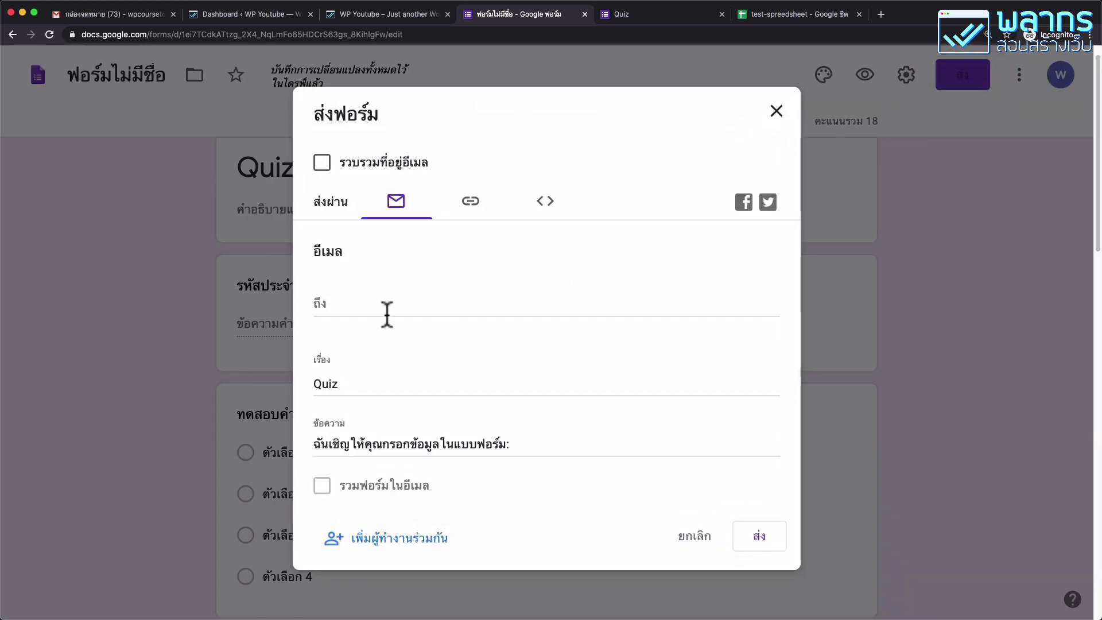
pyautogui.click(479, 214)
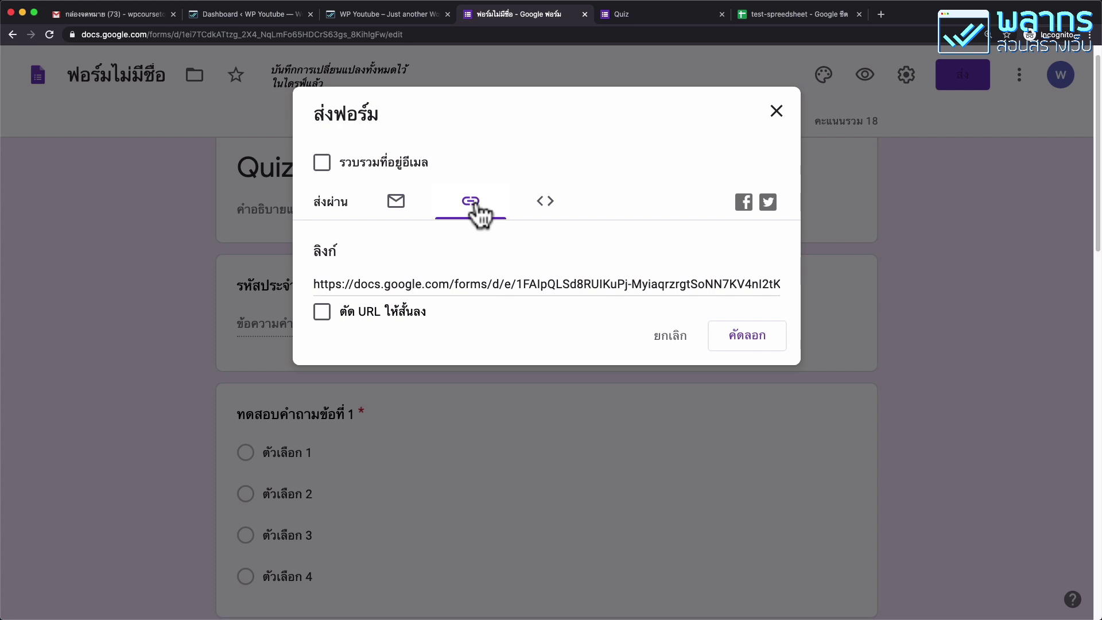
pyautogui.click(323, 312)
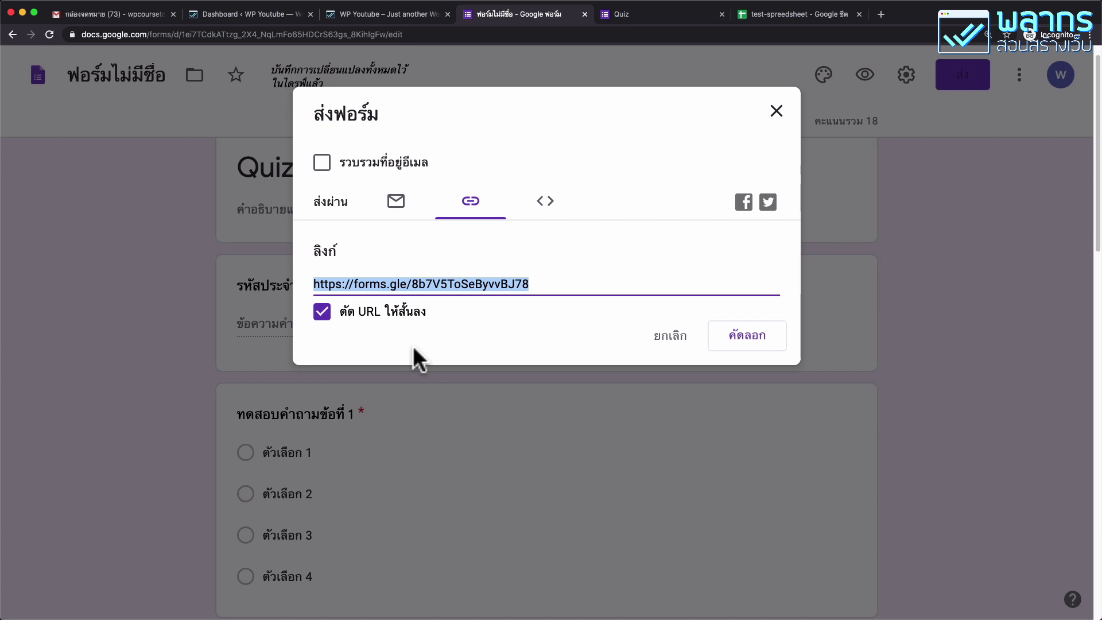
pyautogui.rightClick(504, 279)
pyautogui.click(522, 302)
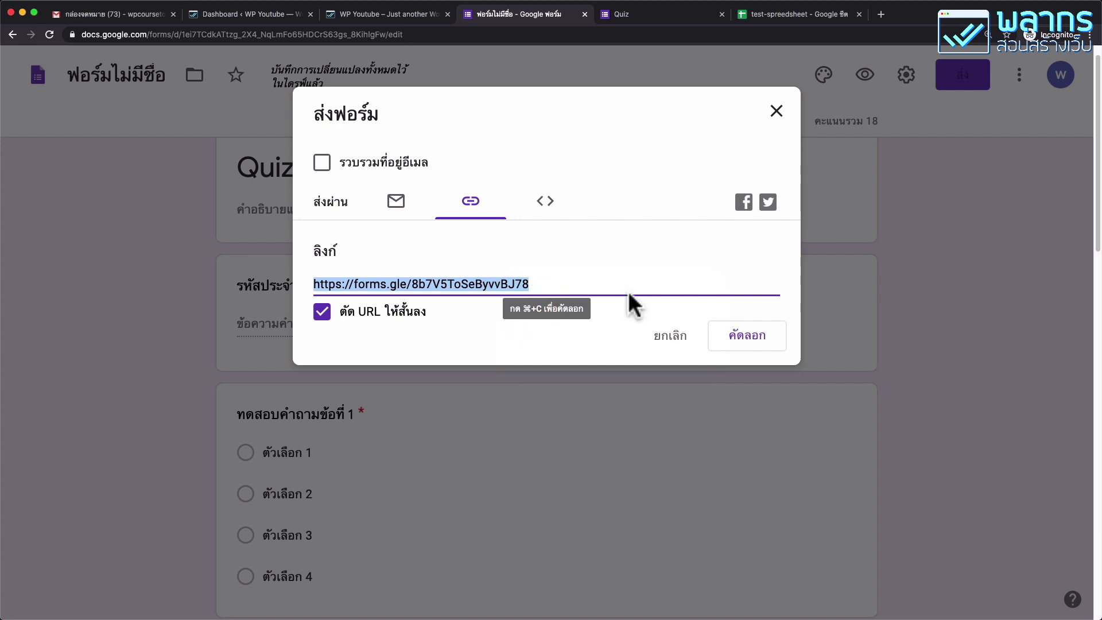
pyautogui.click(724, 341)
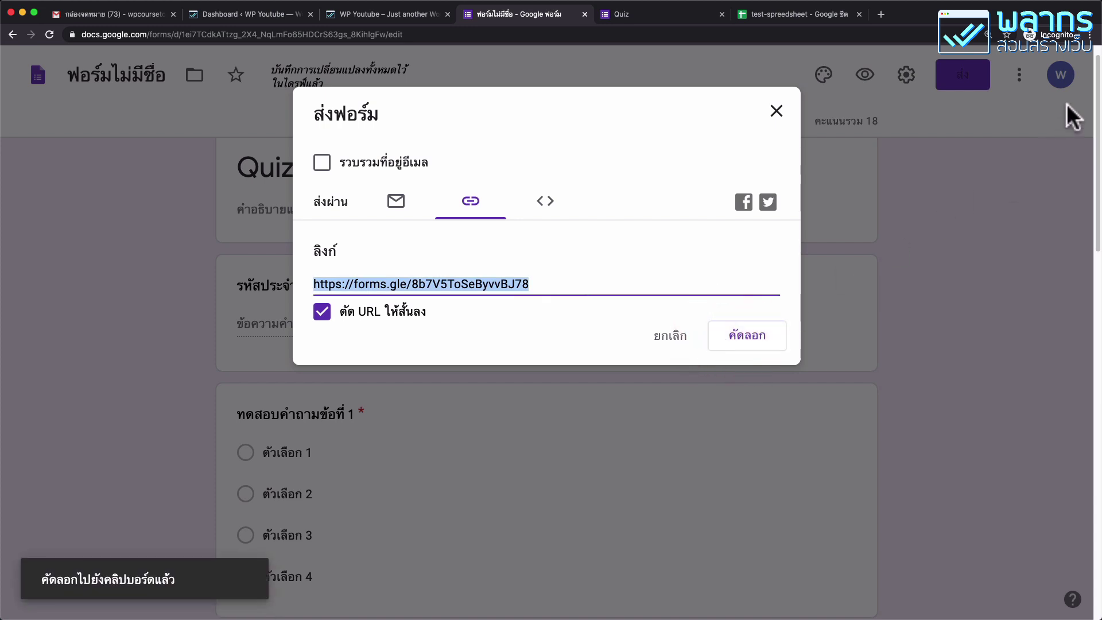
# Open the copied form link in a new regular browser window.
pyautogui.click(1089, 36)
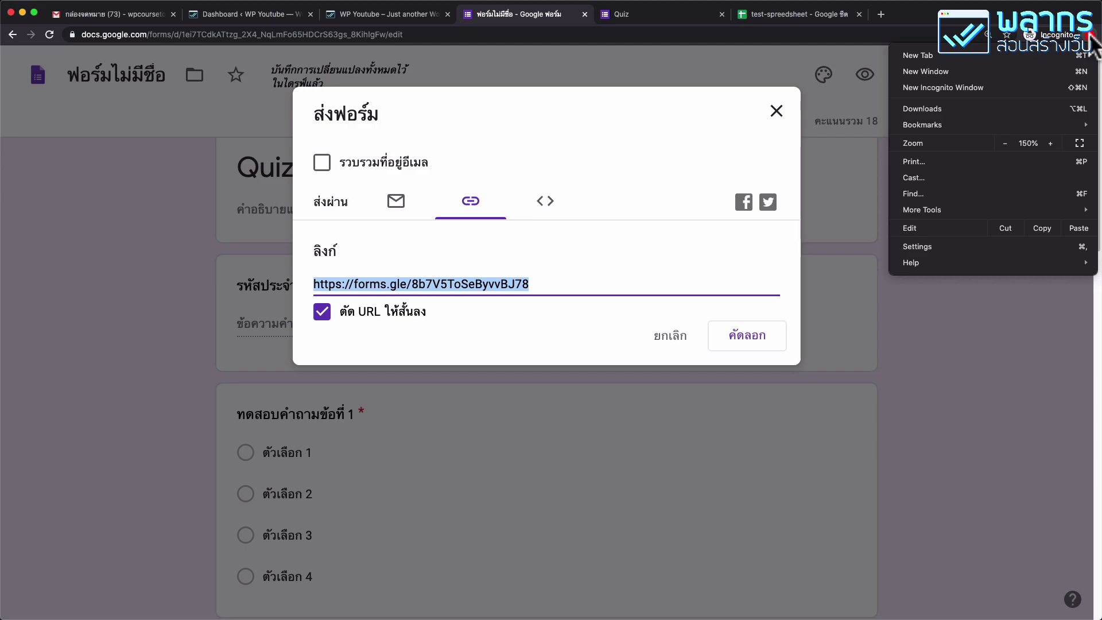
pyautogui.click(1030, 70)
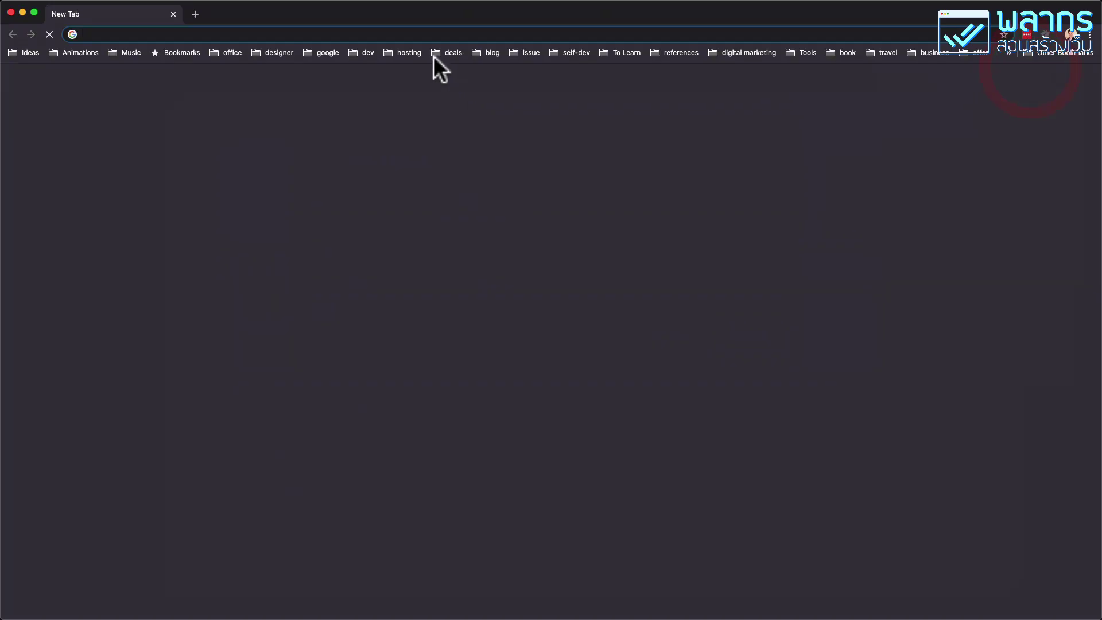
pyautogui.click(428, 34)
pyautogui.rightClick(428, 34)
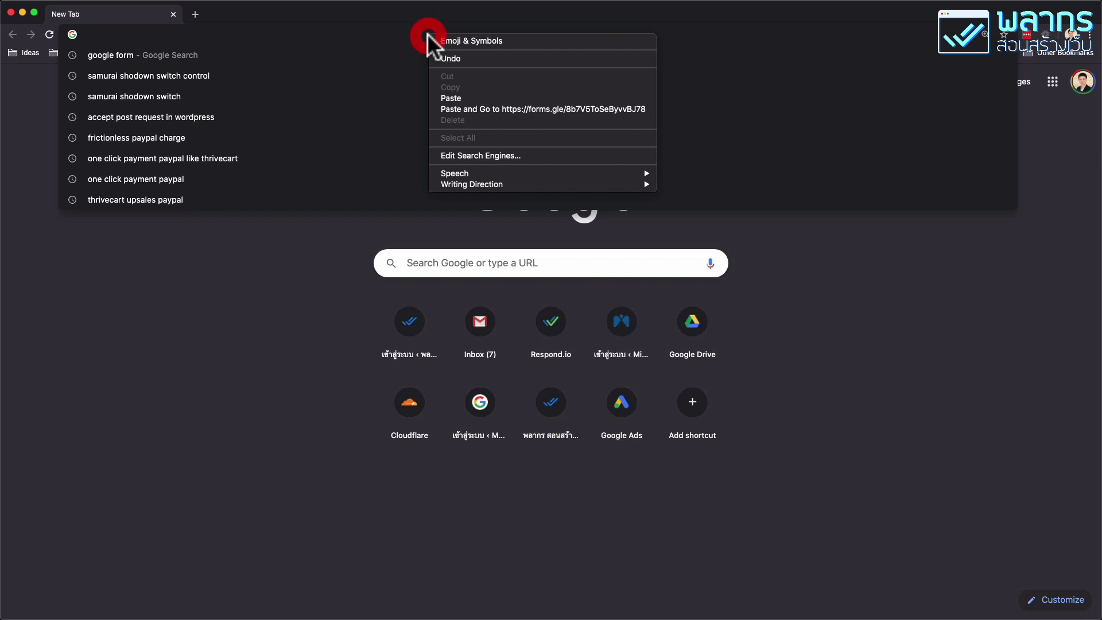
pyautogui.click(456, 97)
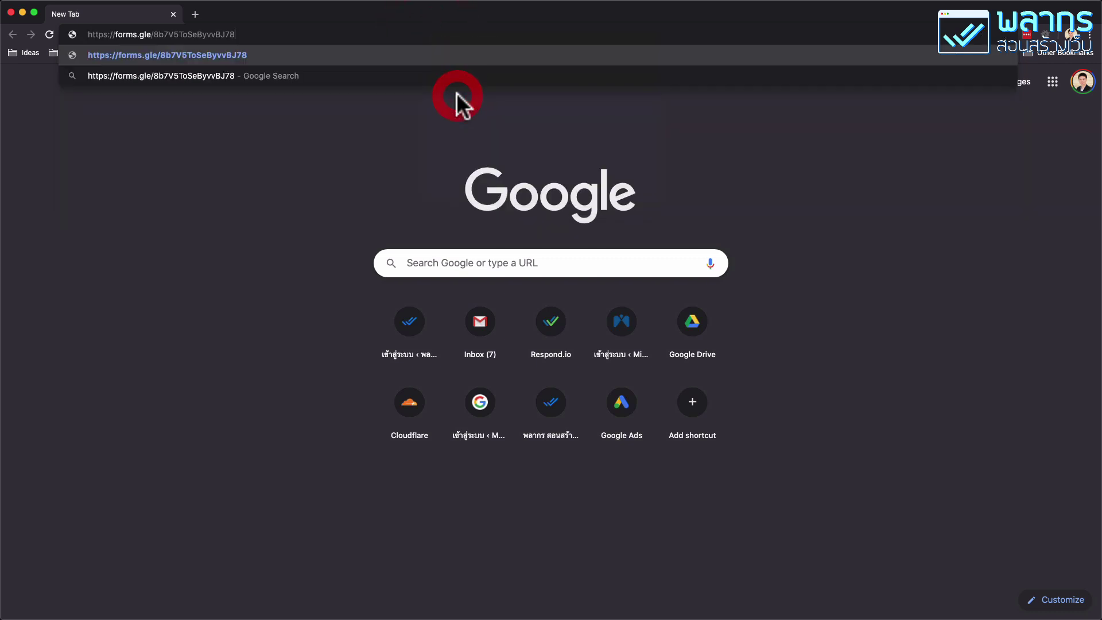
pyautogui.press('Return')
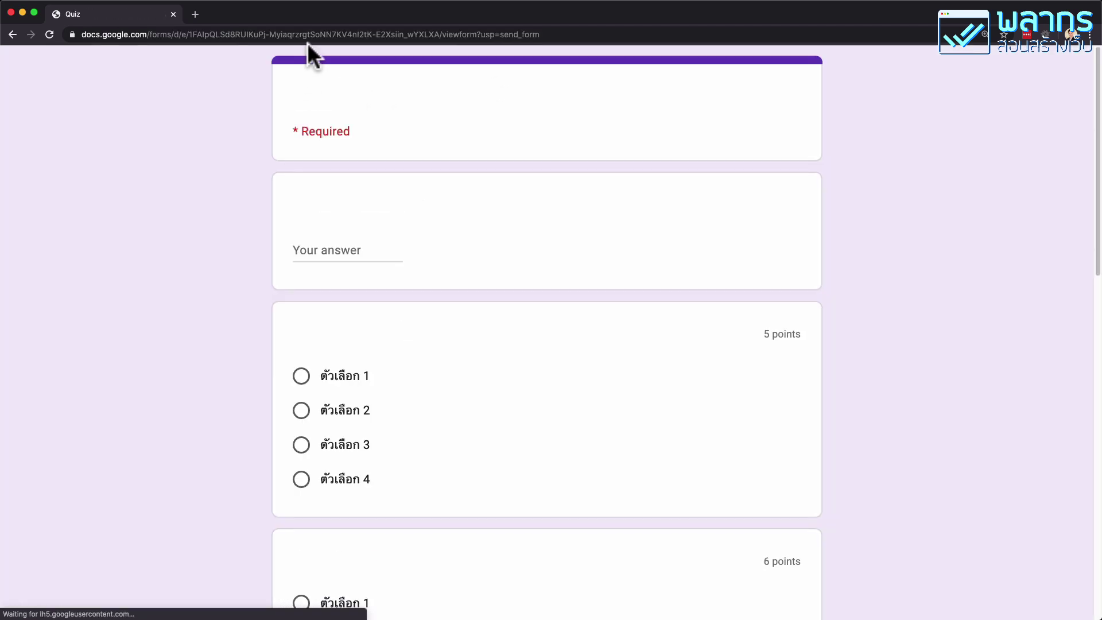
# Test the รหัสประจำตัวนักเรียน field with non-numeric text, and replace it with a numeric student ID.
pyautogui.click(355, 247)
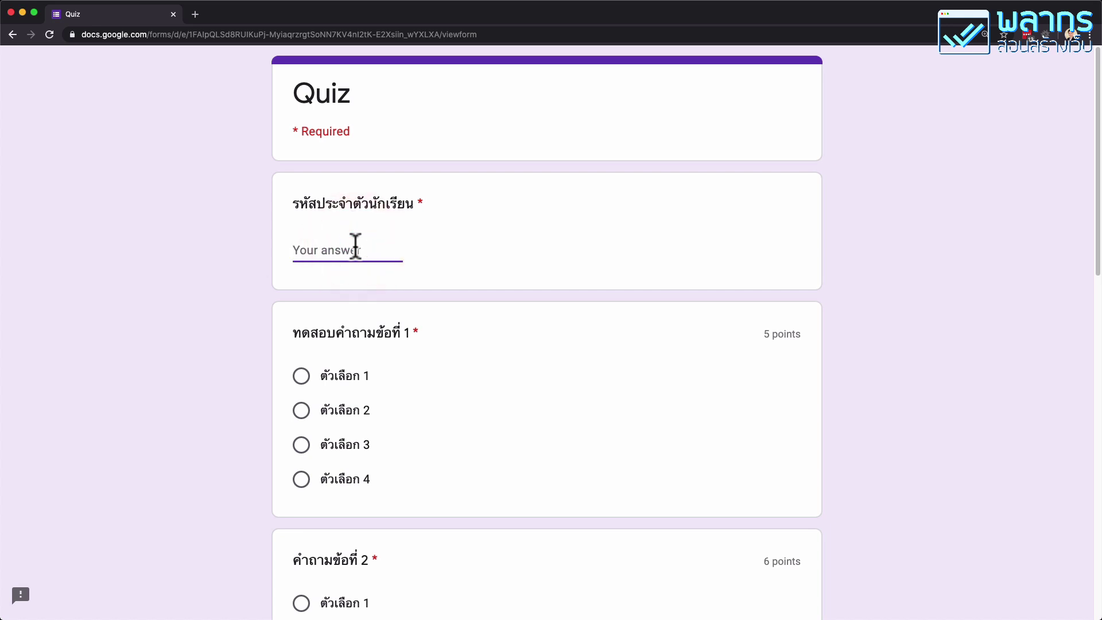
pyautogui.write('ๅๅๅ/')
pyautogui.press('BackSpace')
pyautogui.press('BackSpace')
pyautogui.press('BackSpace')
pyautogui.press('BackSpace')
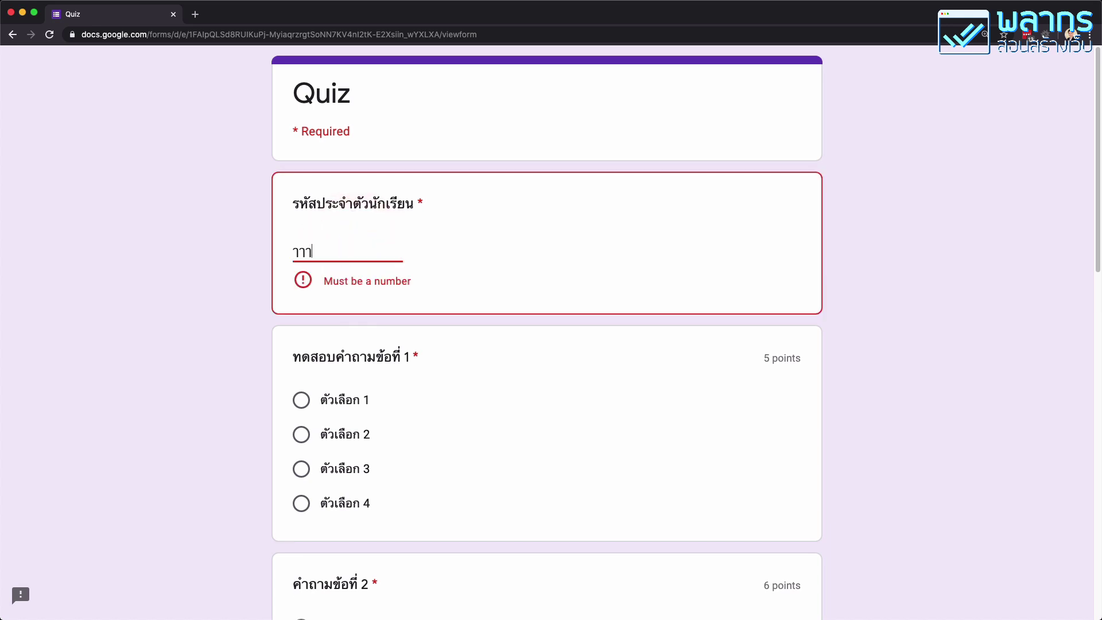
pyautogui.write('1112')
# Answer questions 1 and 2 with ตัวเลือก 2 and question 3 with ตัวเลือก 3, and submit the quiz.
pyautogui.scroll(-1, 356, 337)
pyautogui.scroll(-4, 371, 326)
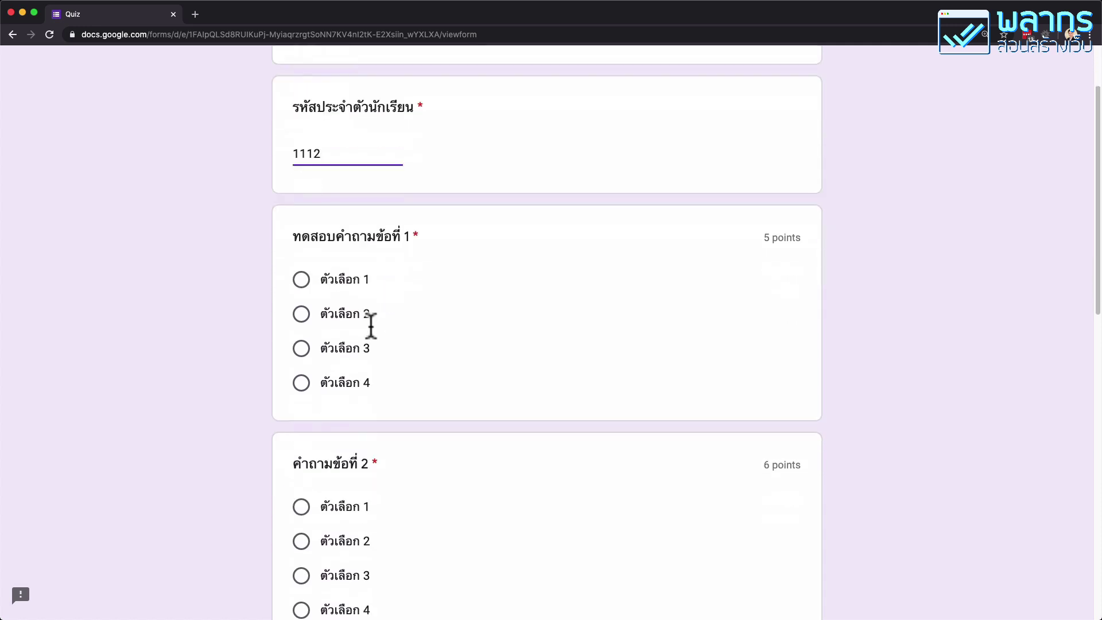
pyautogui.click(302, 194)
pyautogui.scroll(-2, 425, 276)
pyautogui.click(303, 346)
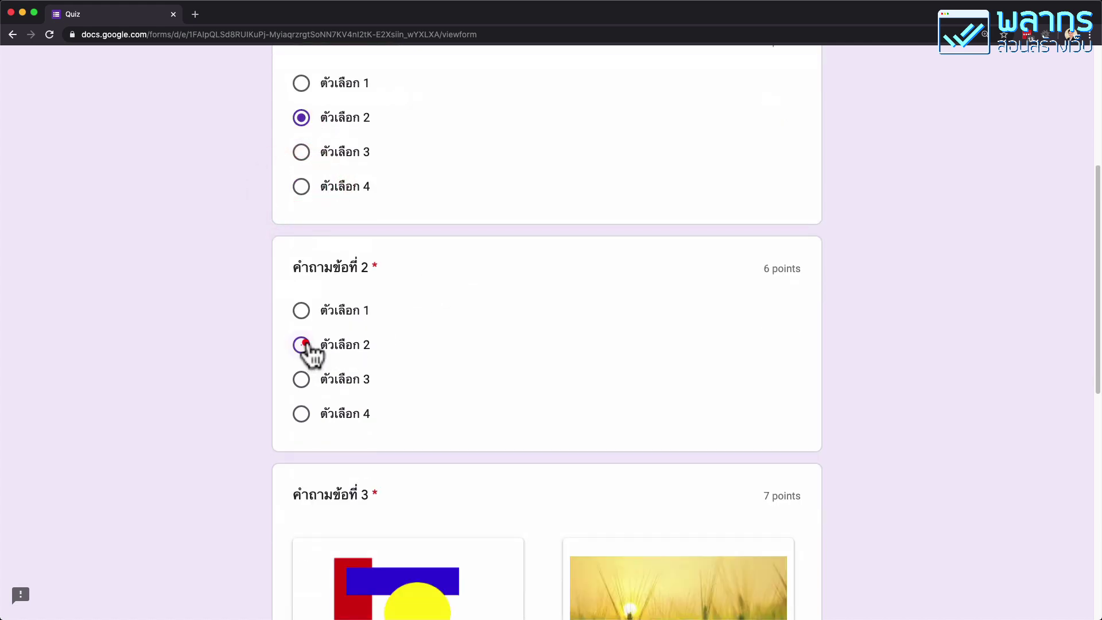
pyautogui.scroll(-10, 445, 344)
pyautogui.click(303, 433)
pyautogui.click(319, 498)
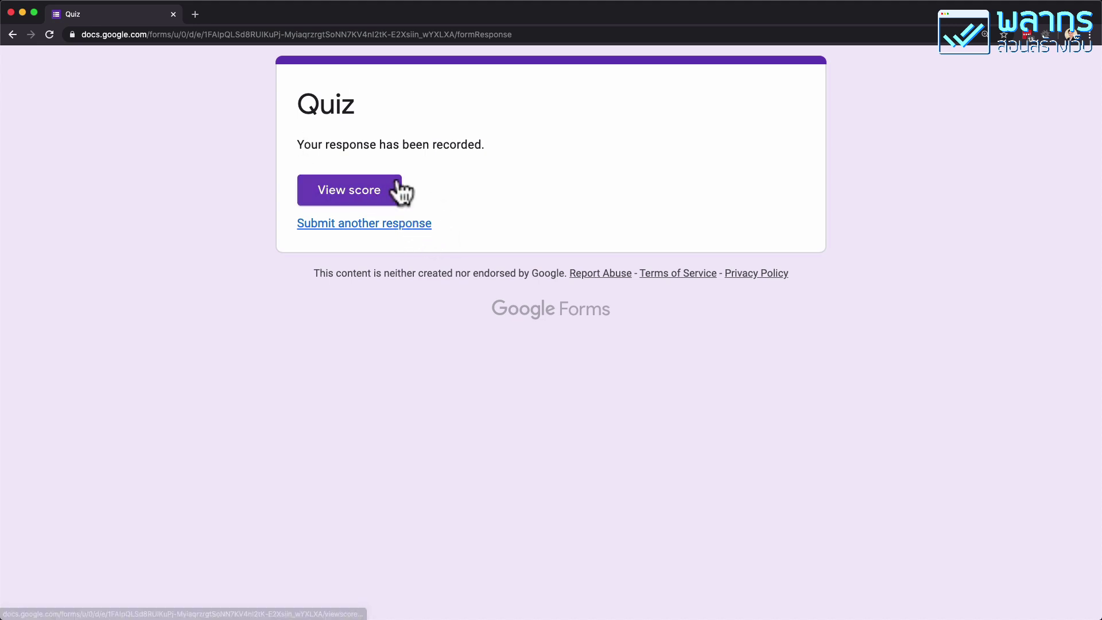
# View the submitted quiz's score and examine the total and the points given for each question.
pyautogui.click(386, 194)
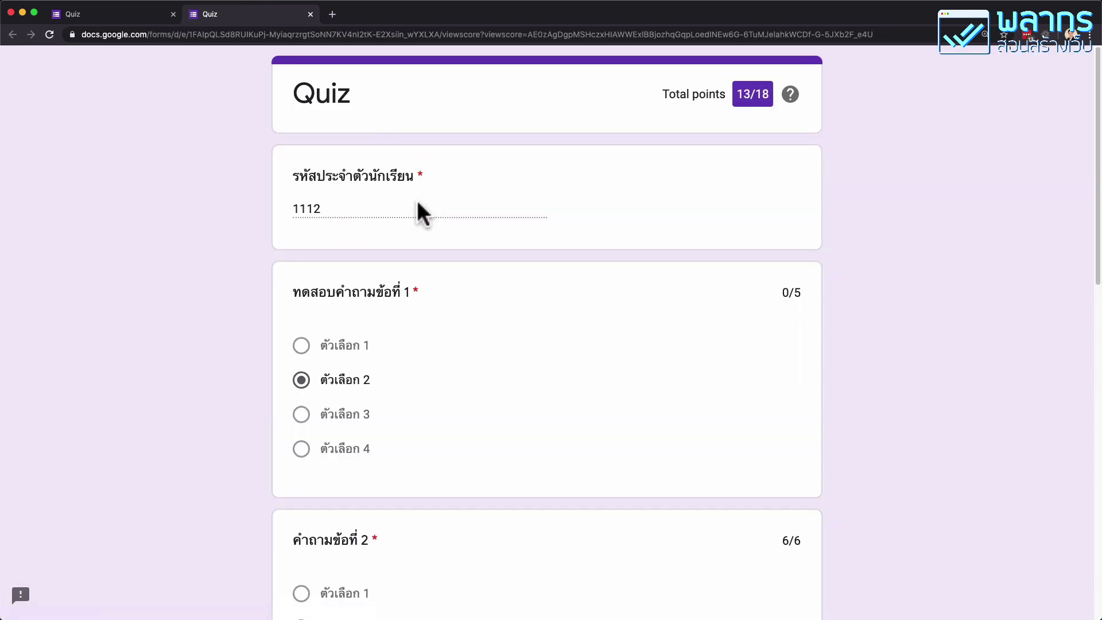
pyautogui.moveTo(740, 93); pyautogui.dragTo(771, 94)
pyautogui.click(662, 371)
pyautogui.scroll(-5, 631, 344)
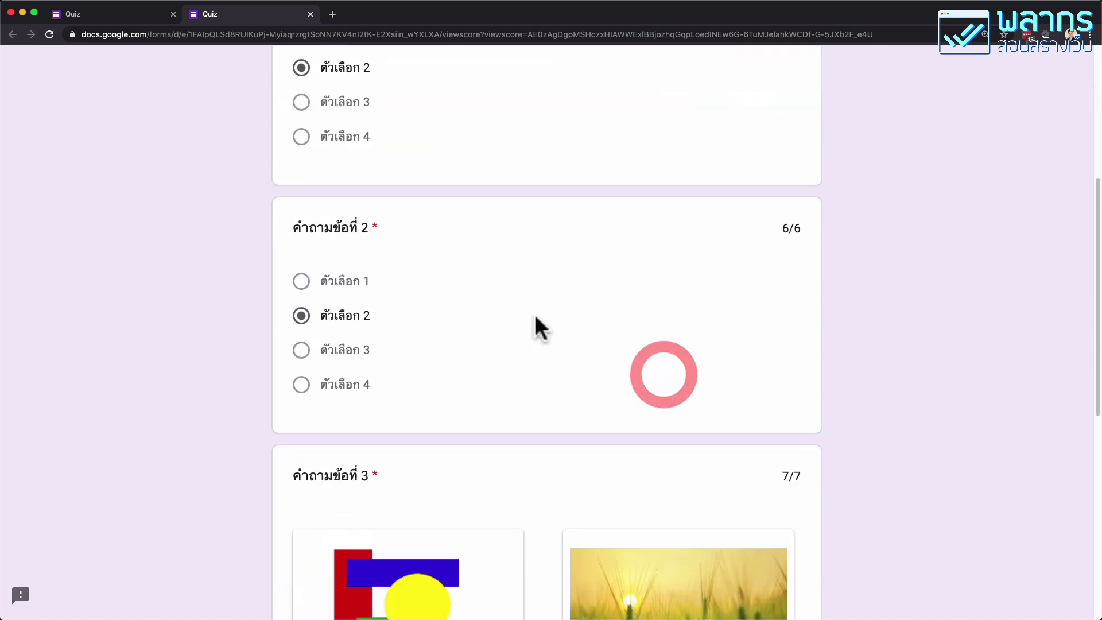
pyautogui.click(303, 353)
pyautogui.scroll(-8, 534, 224)
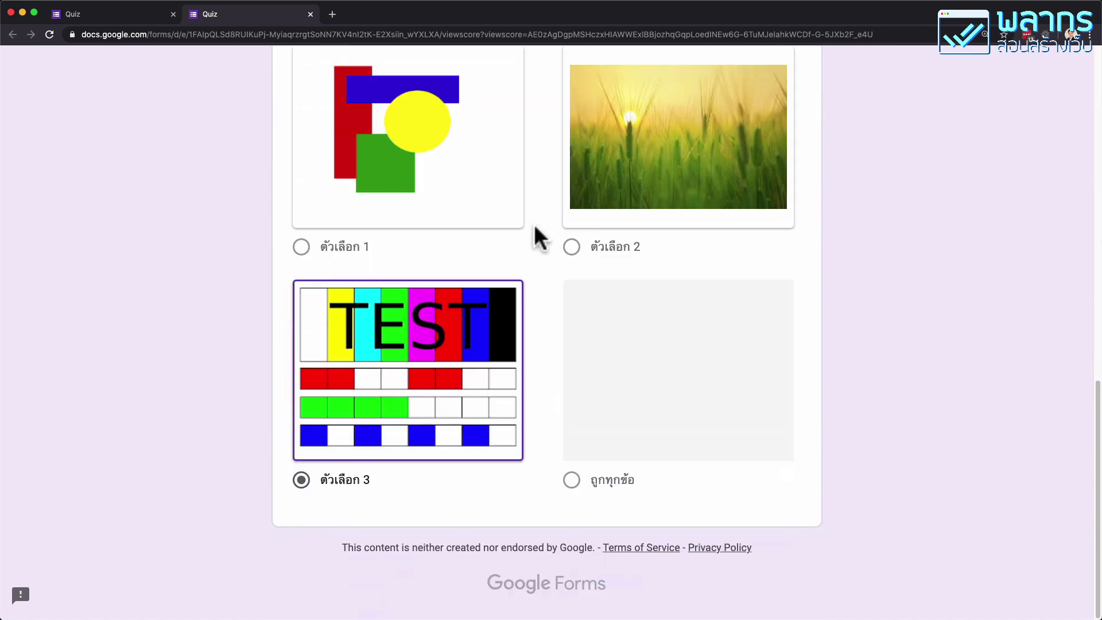
pyautogui.scroll(15, 533, 224)
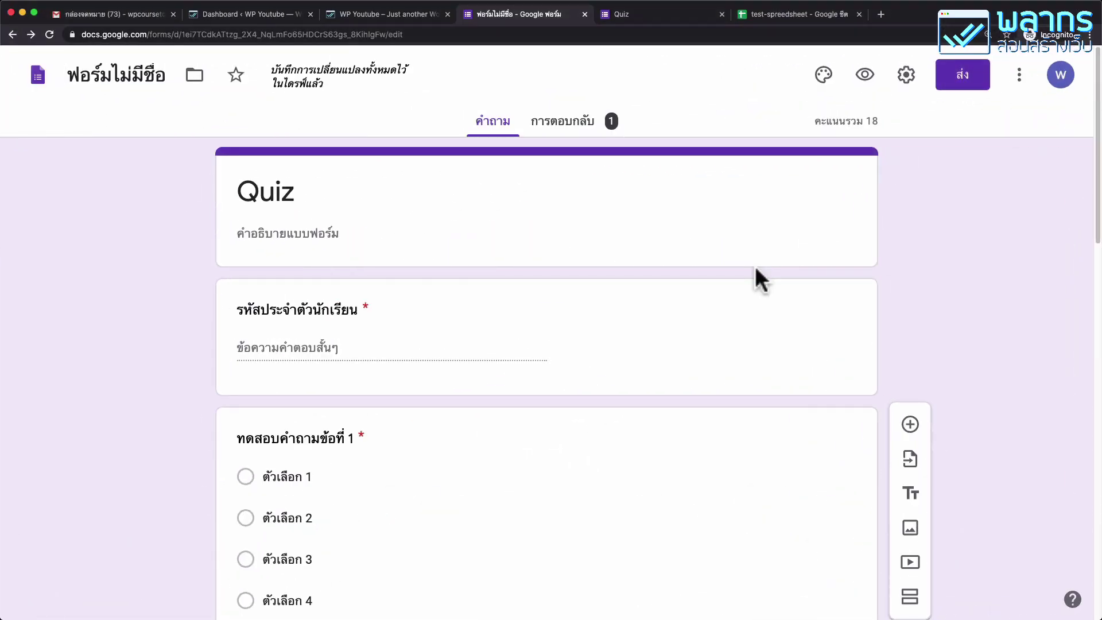
# Open the form's responses and examine the summary's score distribution, frequently missed questions and per-question answer charts.
pyautogui.click(880, 131)
pyautogui.click(876, 129)
pyautogui.click(586, 119)
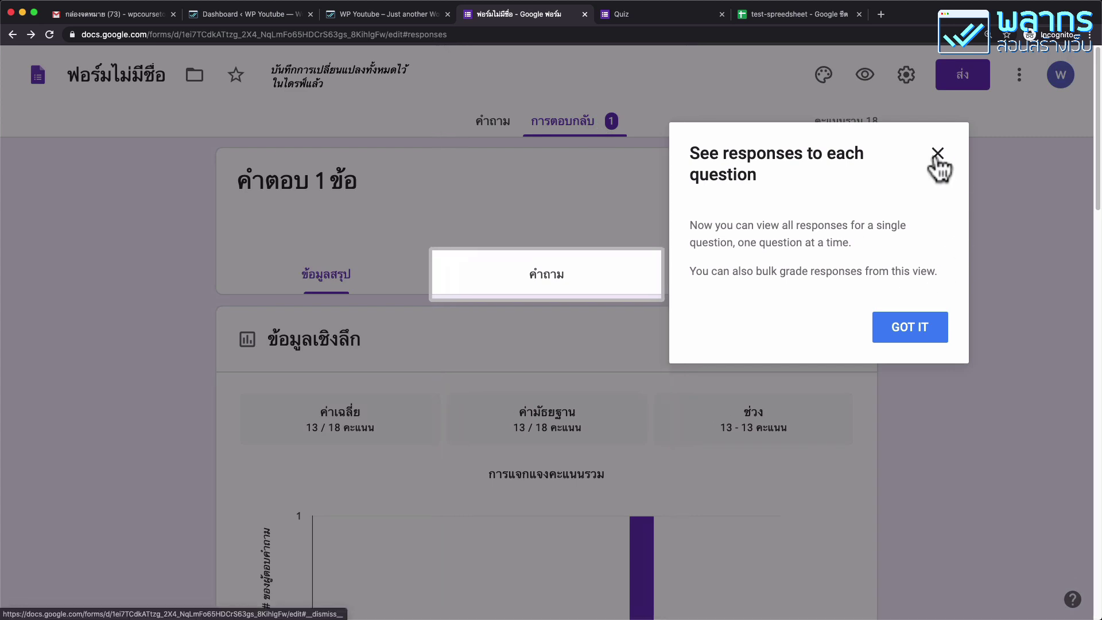
pyautogui.click(936, 155)
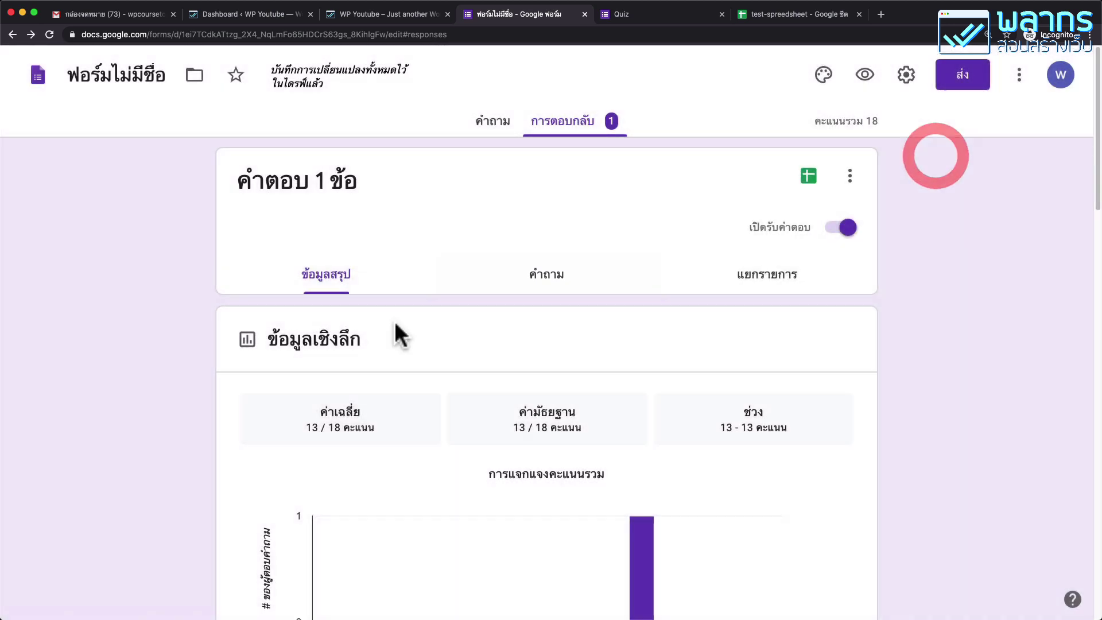
pyautogui.scroll(-5, 468, 366)
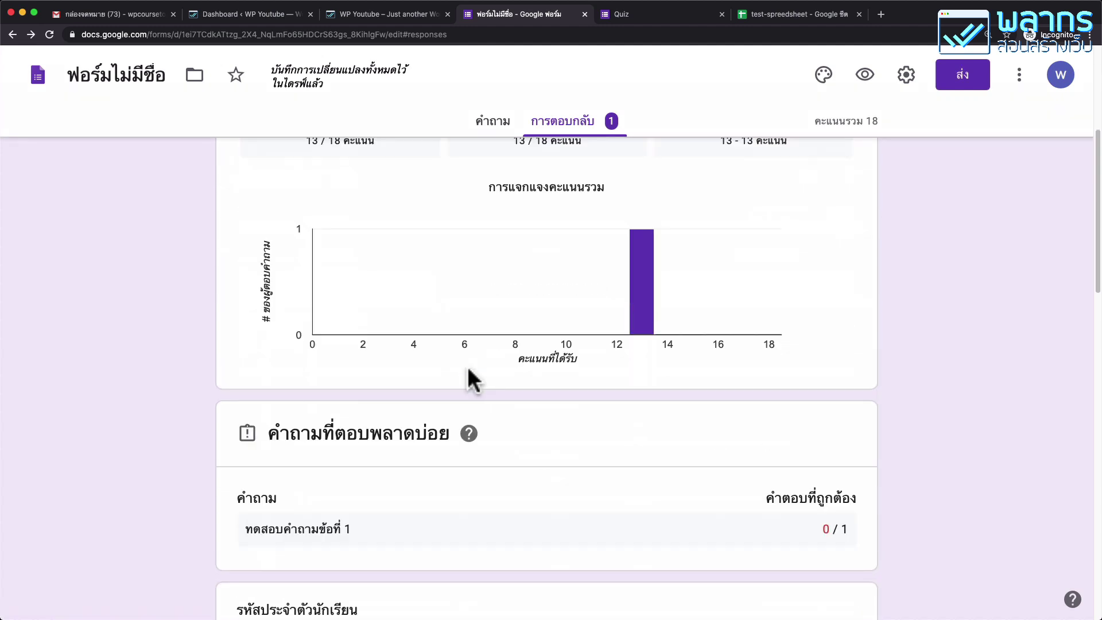
pyautogui.moveTo(642, 287)
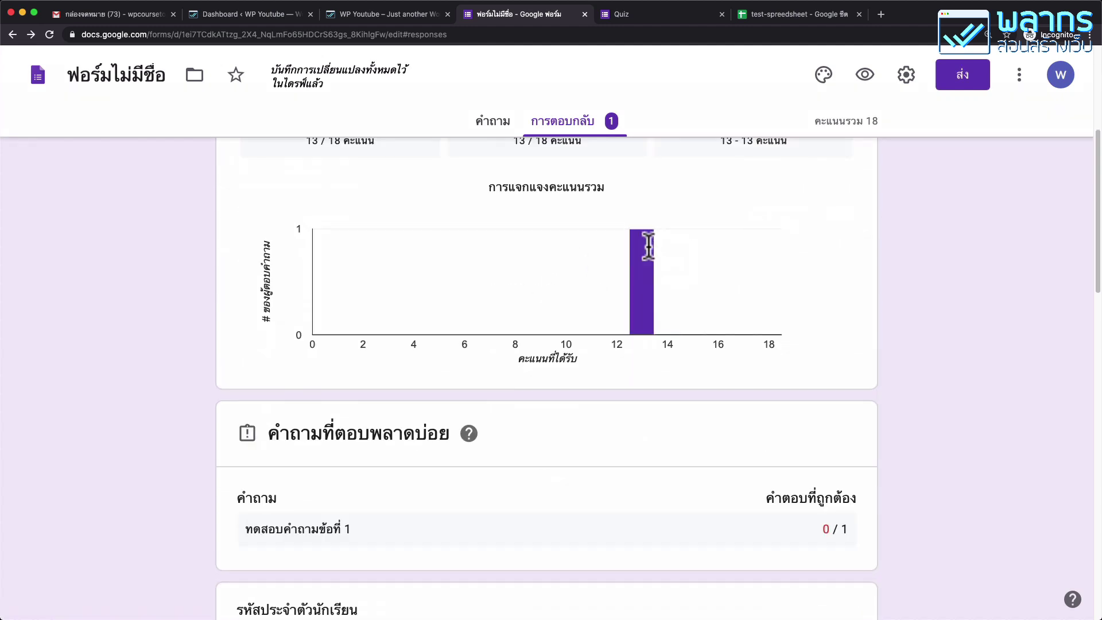
pyautogui.scroll(-4, 487, 342)
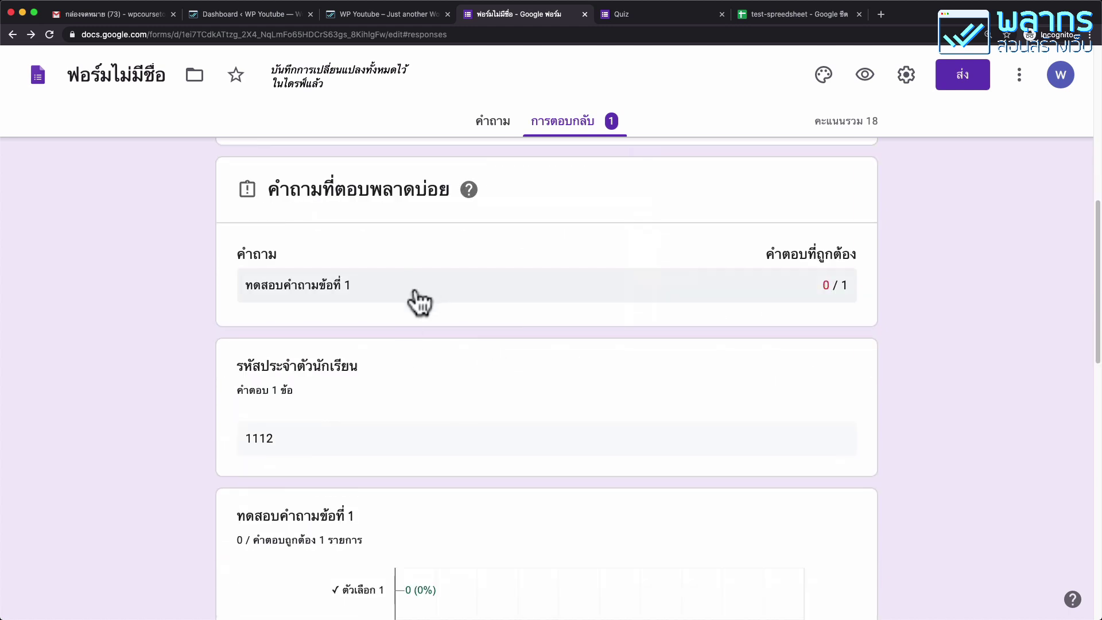
pyautogui.scroll(-2, 496, 393)
pyautogui.scroll(-1, 494, 391)
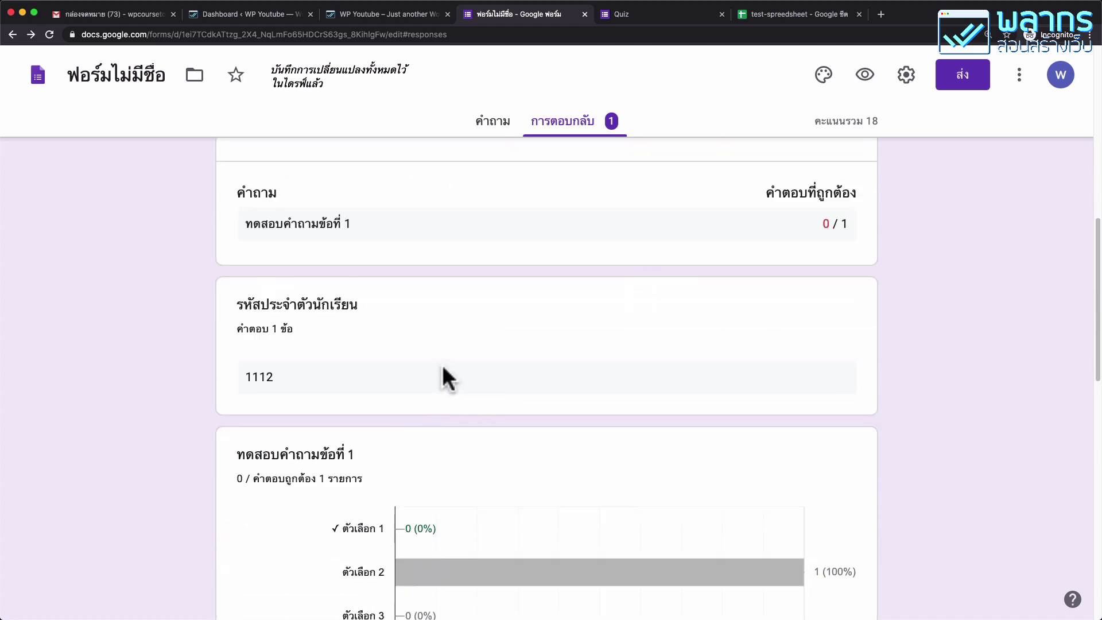
pyautogui.scroll(-2, 467, 385)
pyautogui.scroll(-5, 347, 347)
pyautogui.scroll(-17, 350, 349)
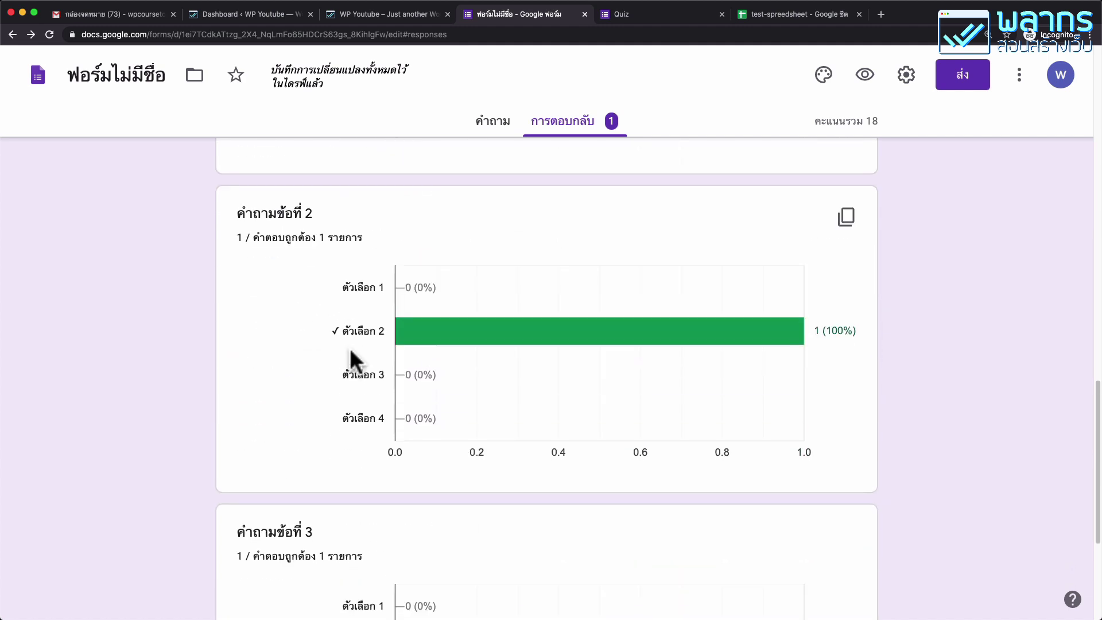
pyautogui.scroll(20, 350, 348)
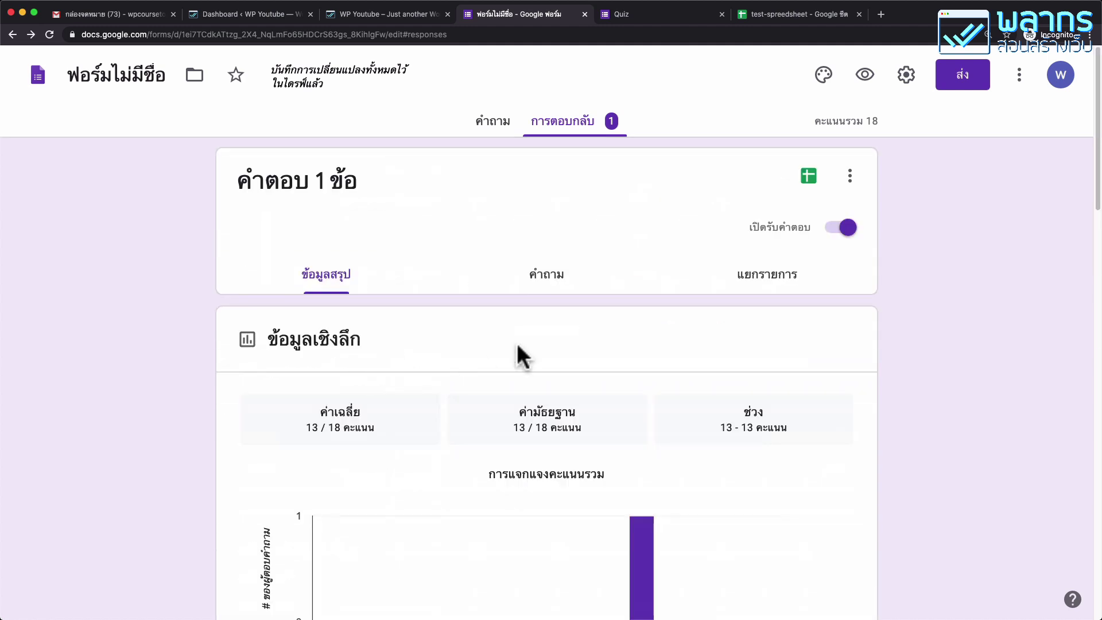
# View the quiz responses by question (คำถาม) and as individual submissions (แยกรายการ).
pyautogui.click(549, 280)
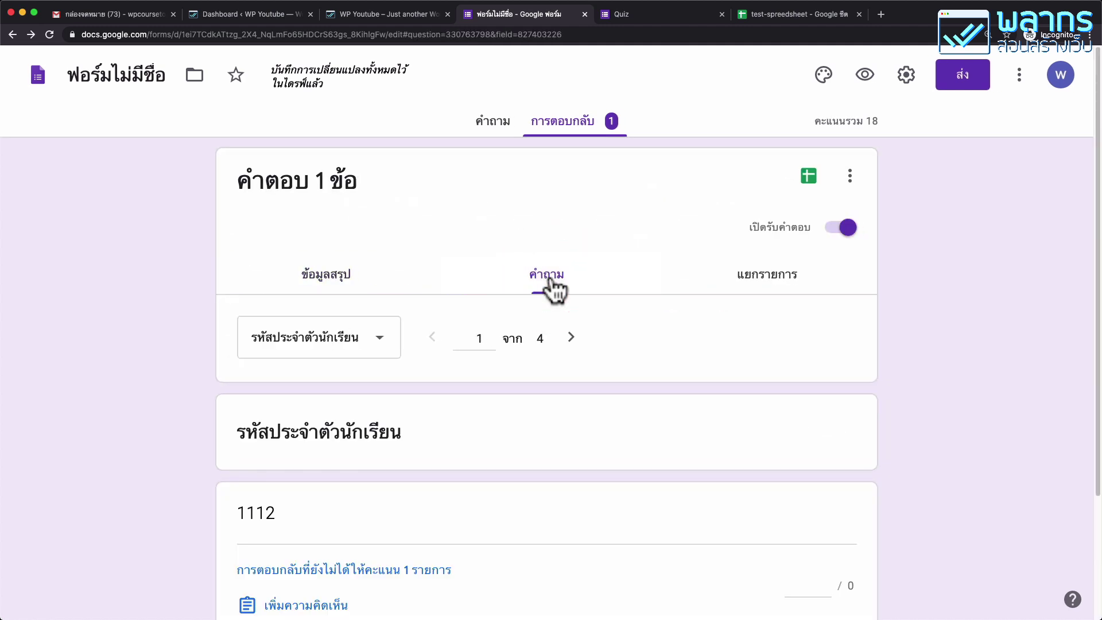
pyautogui.scroll(-4, 505, 333)
pyautogui.scroll(4, 501, 331)
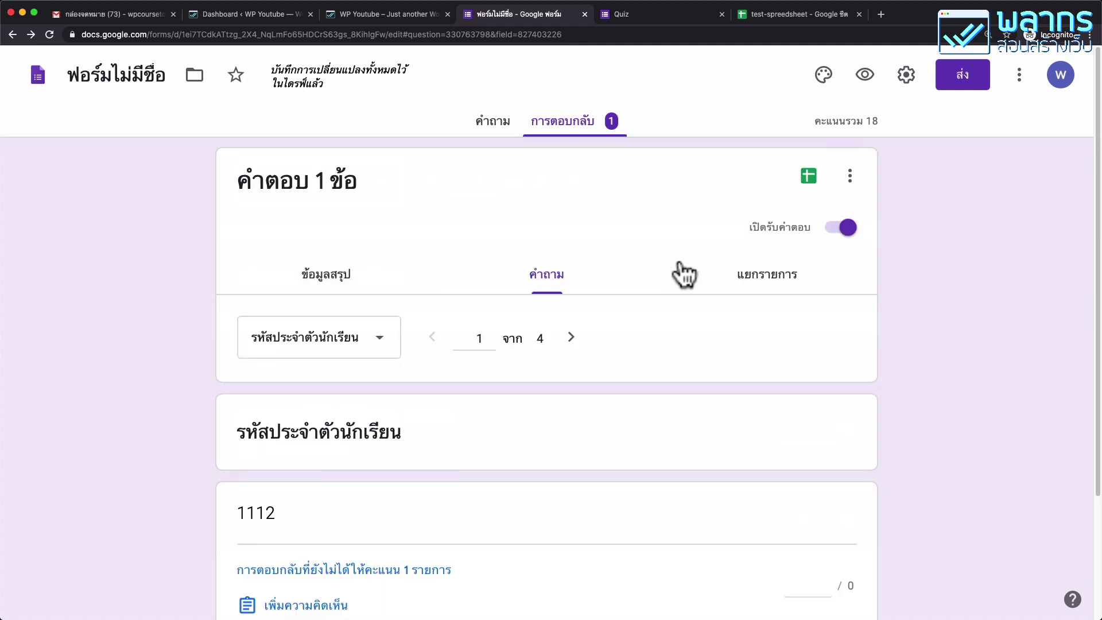
pyautogui.click(765, 281)
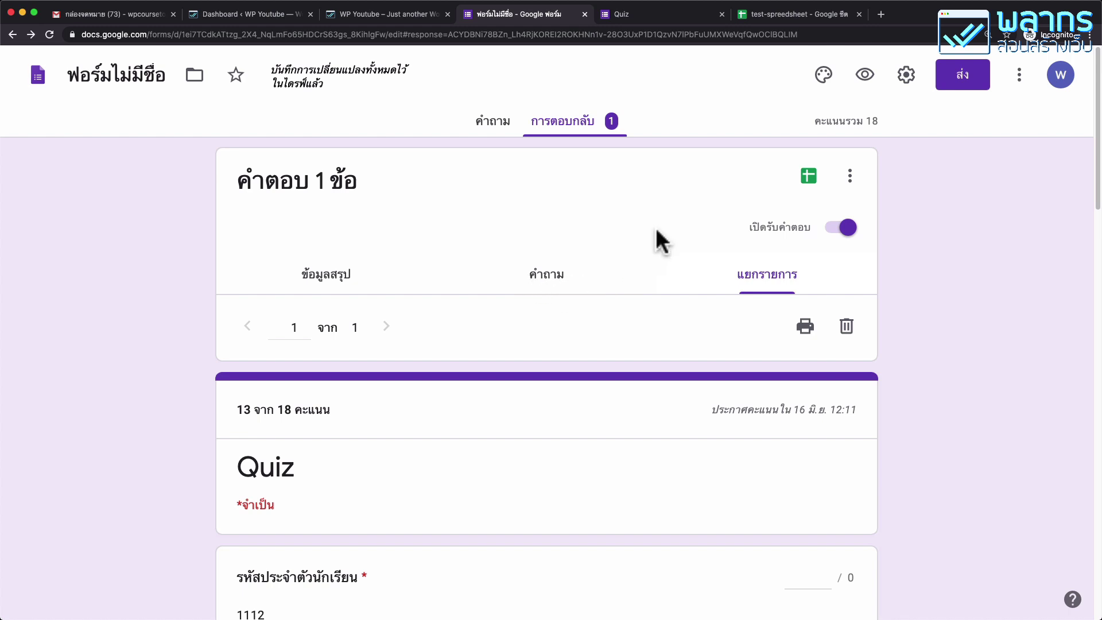
# Disable แสดงลิงก์เพื่อส่งการตอบกลับอื่น in the form's presentation settings and save them.
pyautogui.click(908, 79)
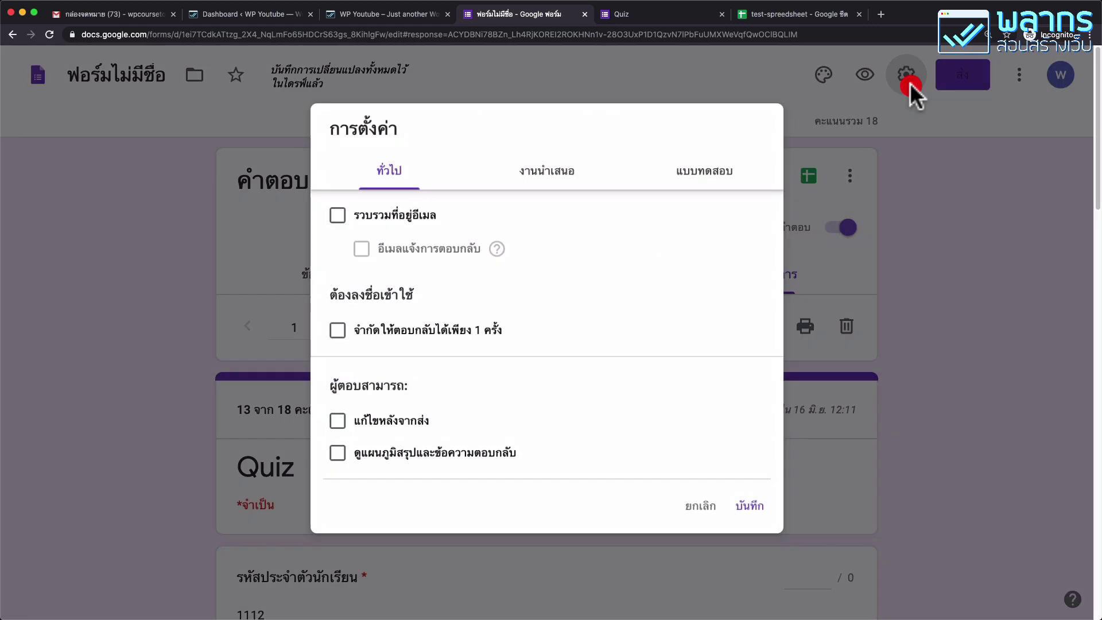
pyautogui.click(559, 166)
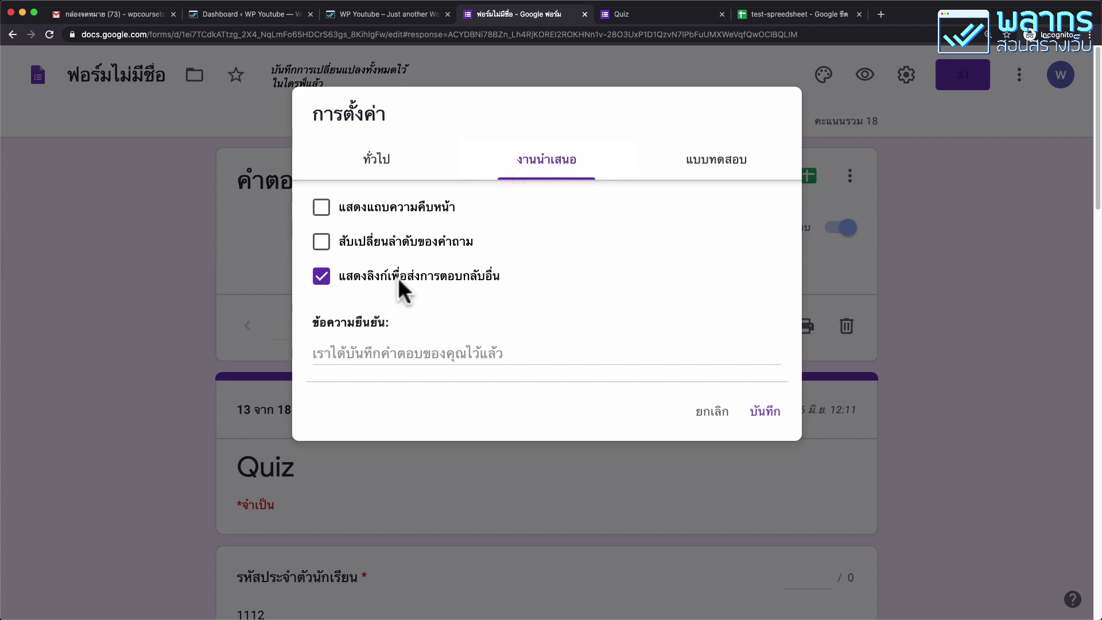
pyautogui.click(322, 279)
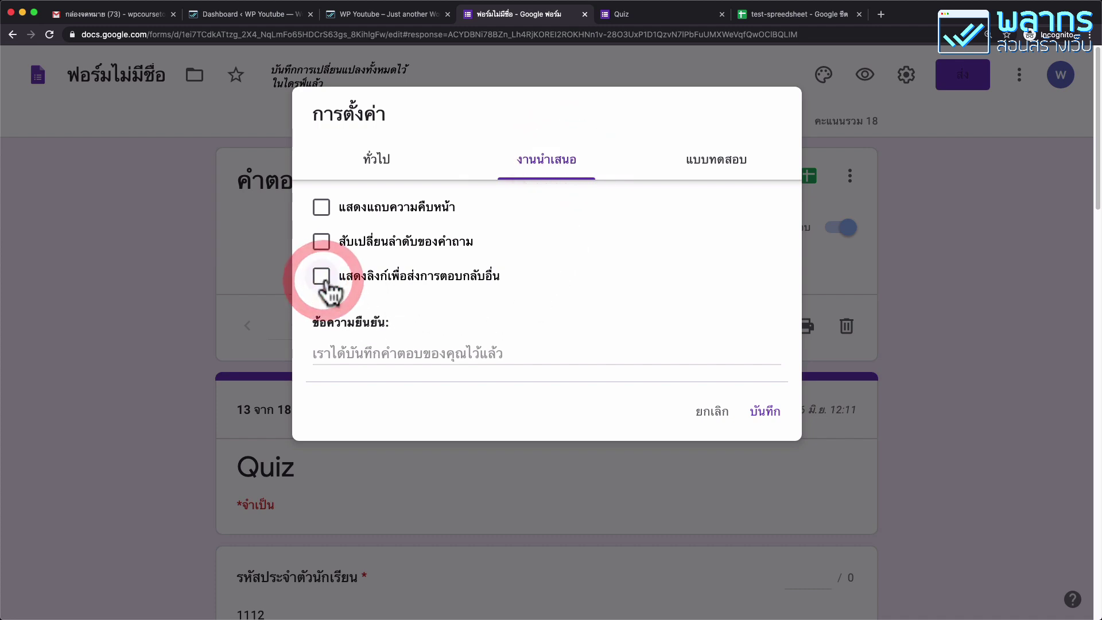
pyautogui.click(772, 411)
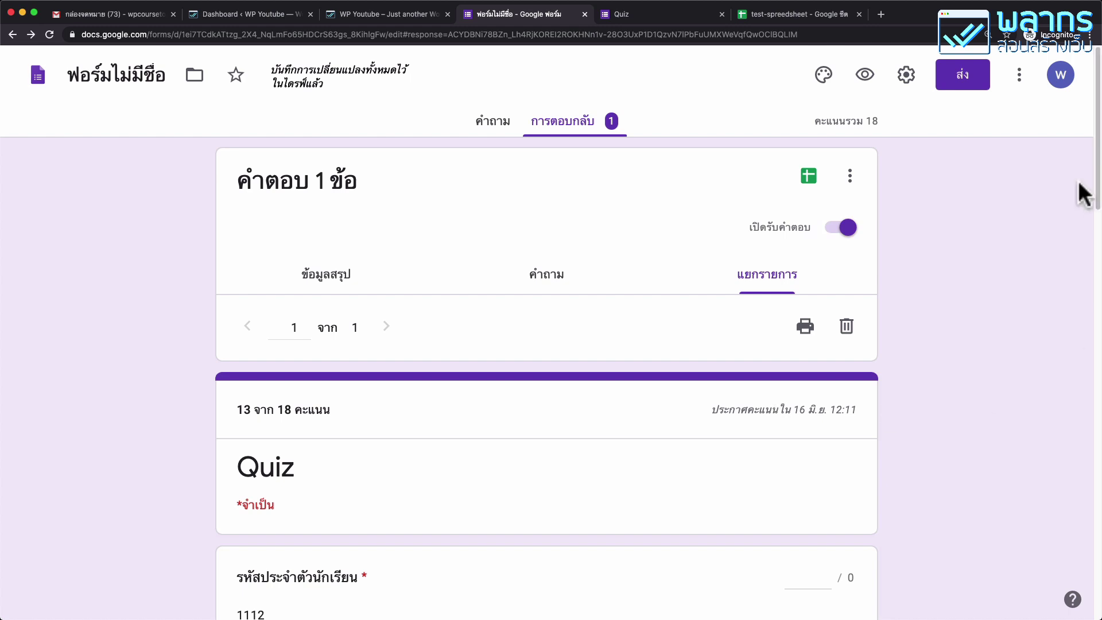
# Copy the Quiz form's HTML embed code from its send options, keeping the 640 × 1653 px size.
pyautogui.click(964, 79)
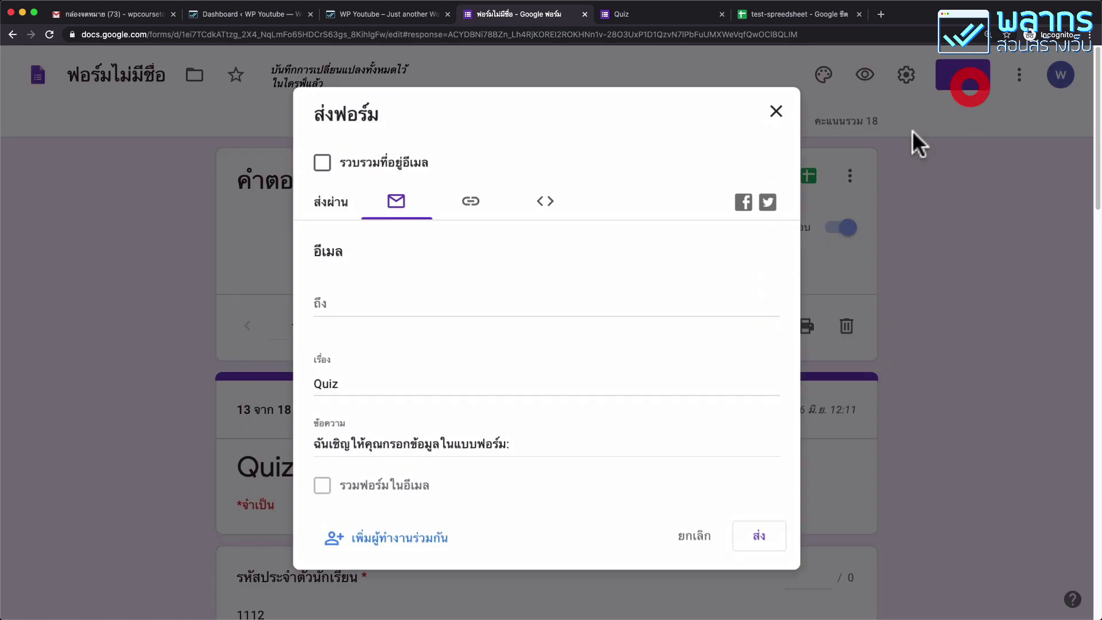
pyautogui.click(474, 210)
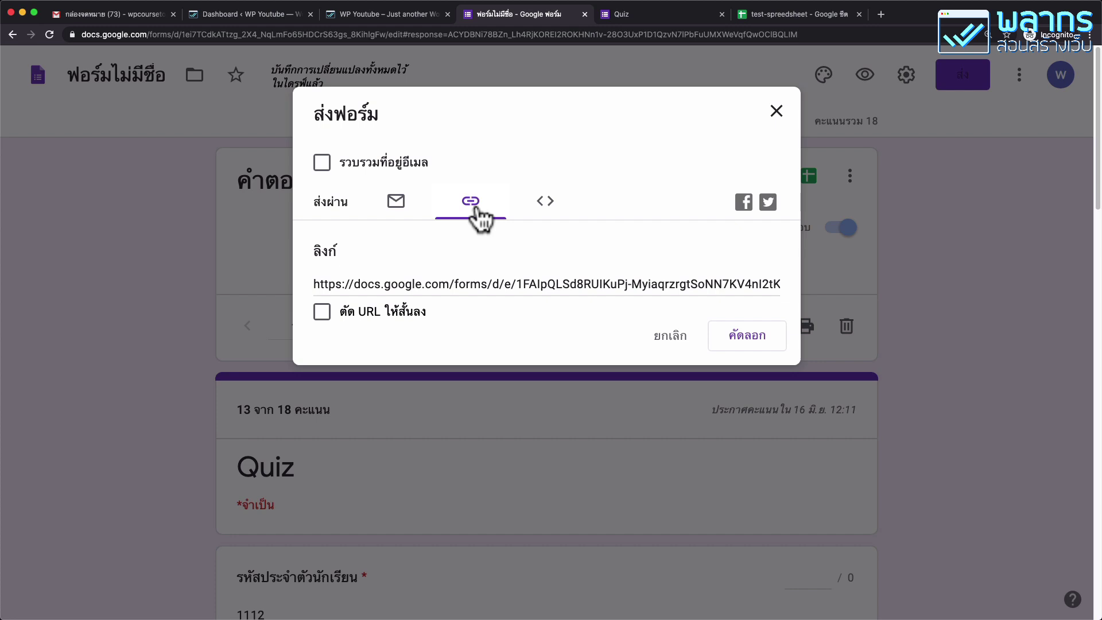
pyautogui.click(552, 212)
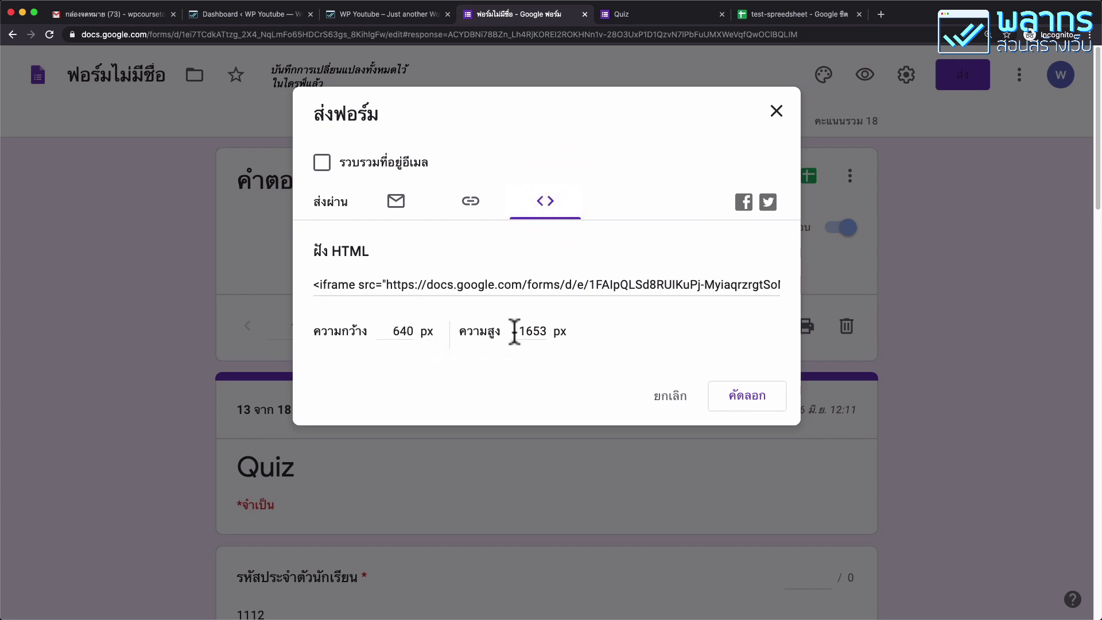
pyautogui.click(416, 283)
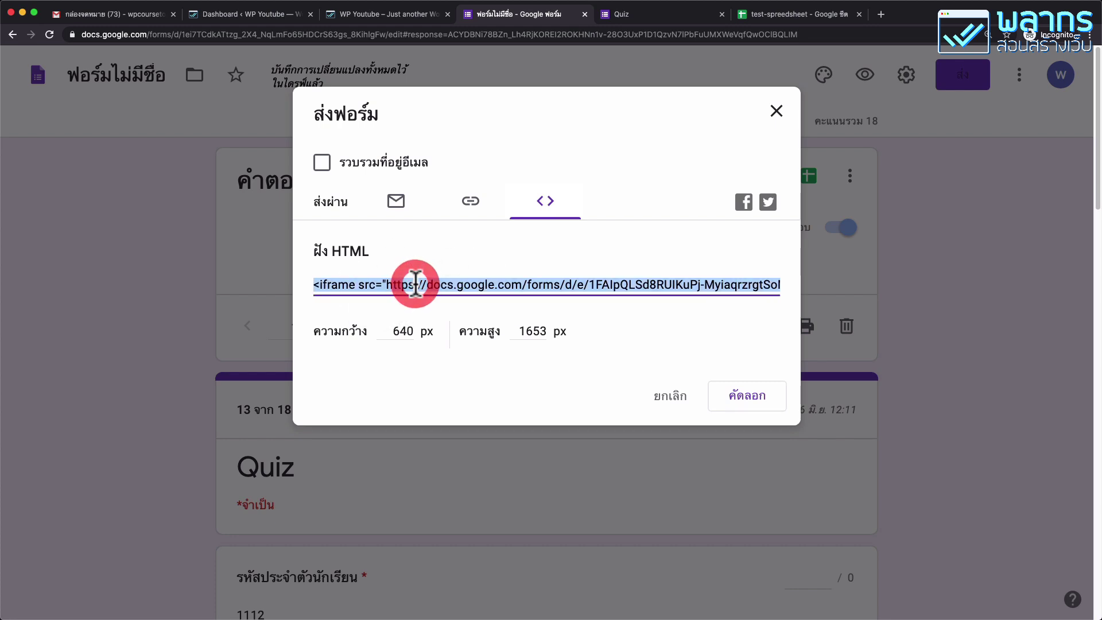
pyautogui.rightClick(526, 284)
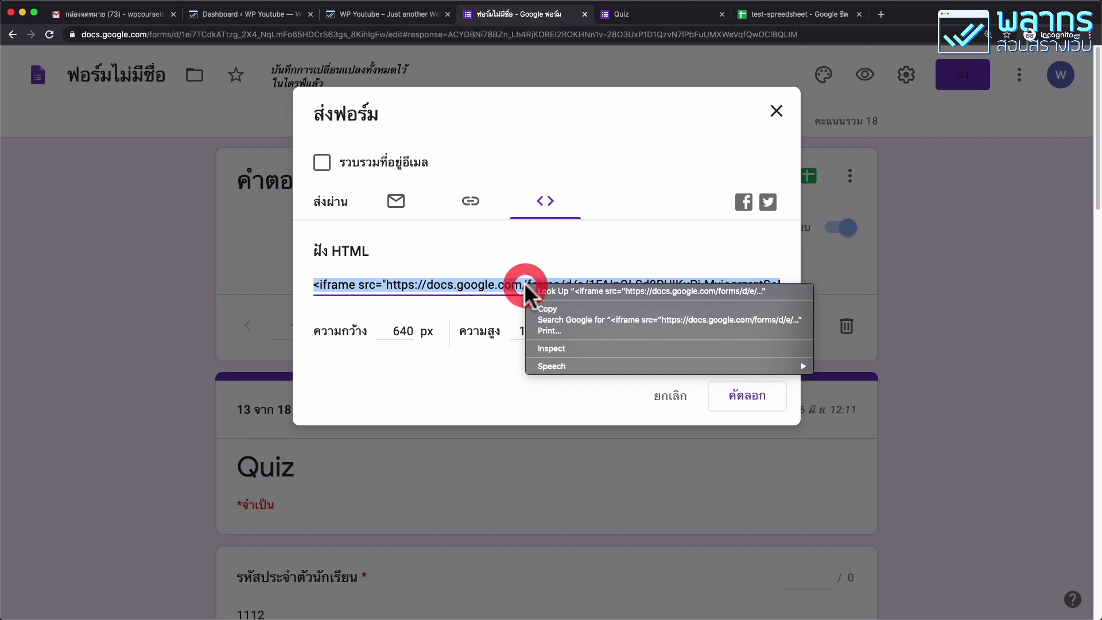
pyautogui.click(565, 309)
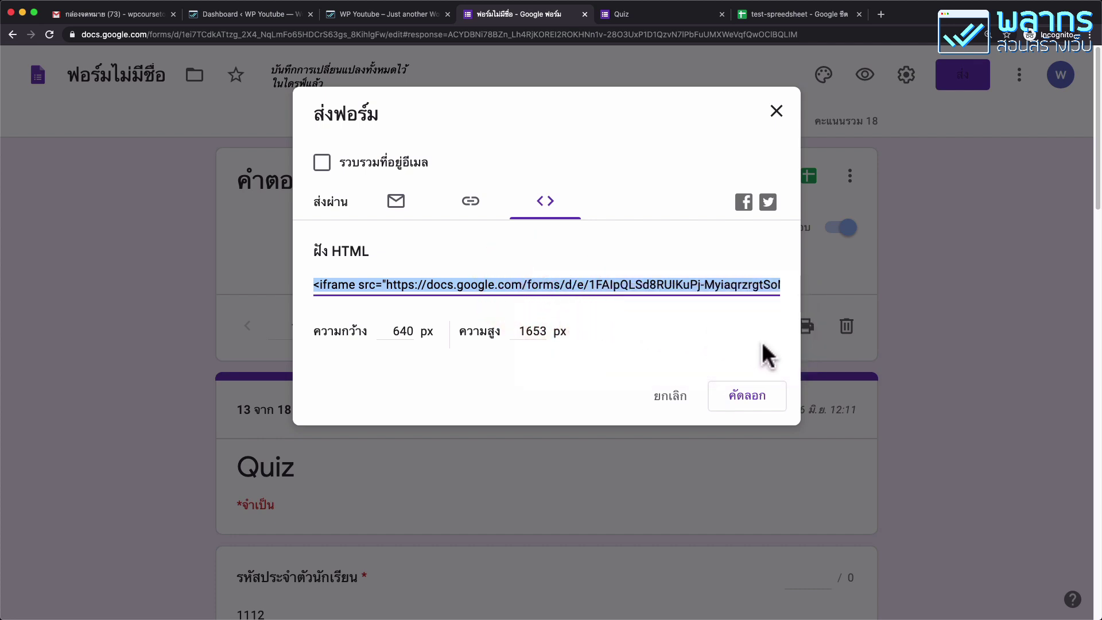
pyautogui.click(759, 398)
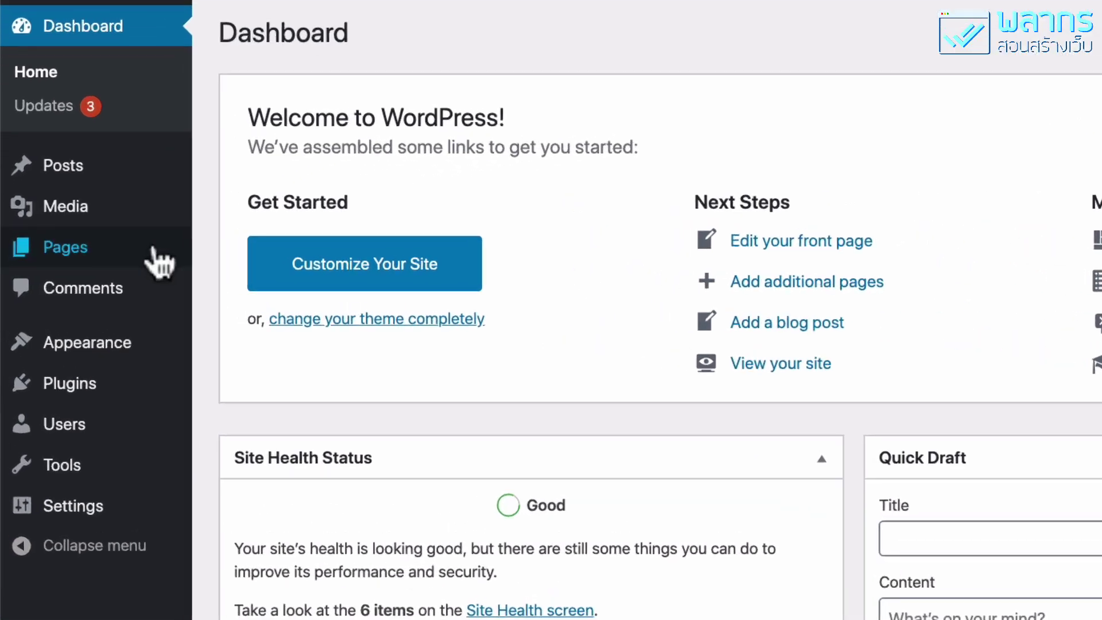
# Switch to the WordPress dashboard, add a new page from the Pages list and dismiss the Block Editor welcome guide.
pyautogui.moveTo(107, 257)
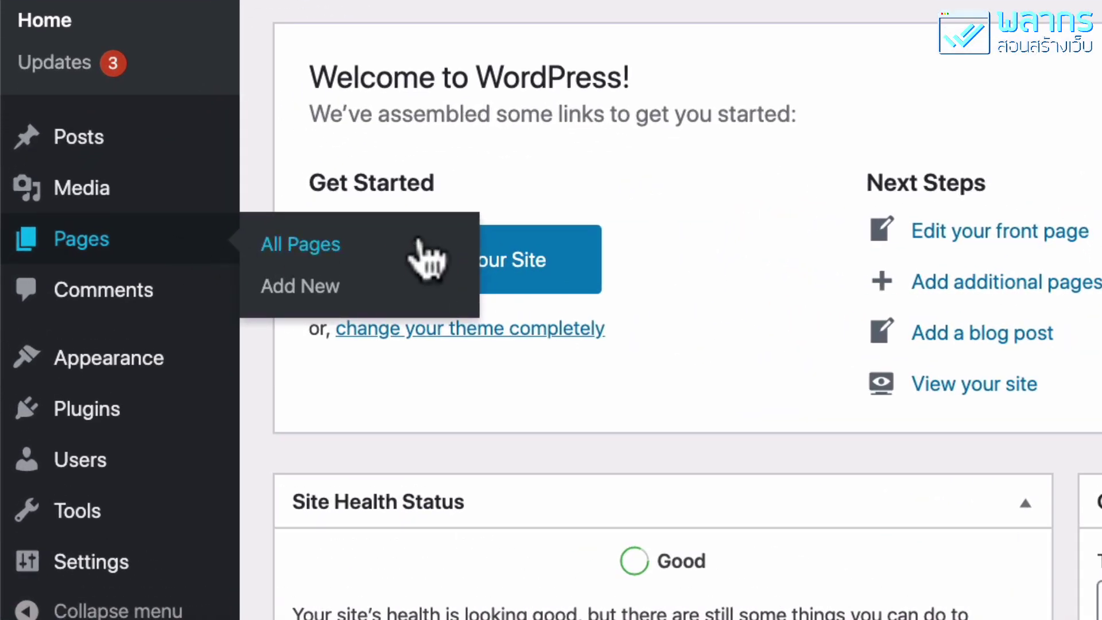
pyautogui.click(427, 257)
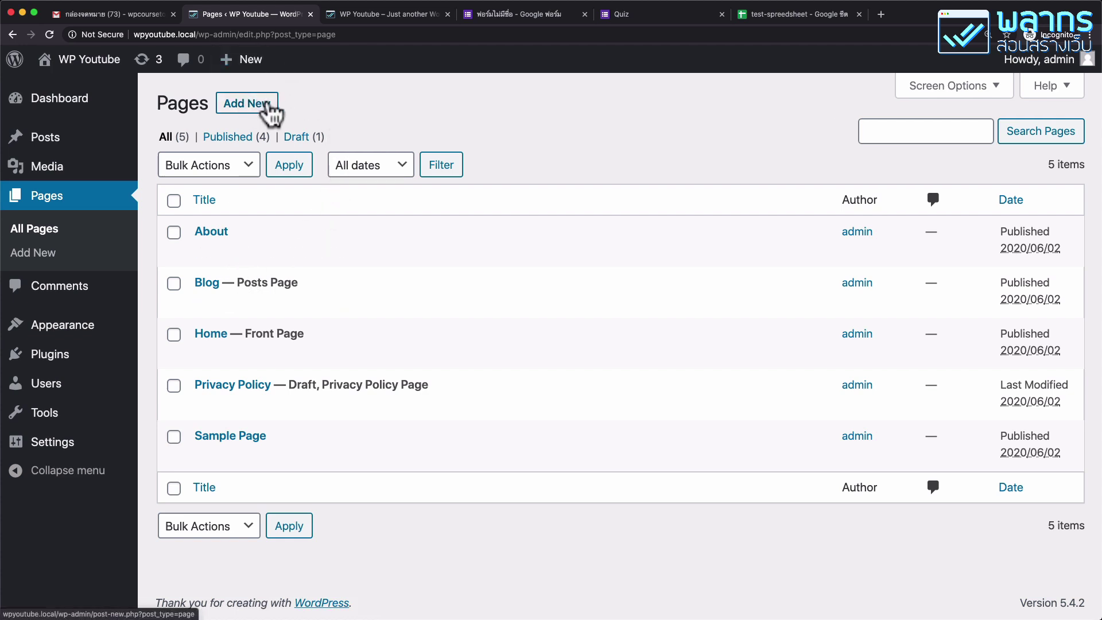
pyautogui.click(267, 109)
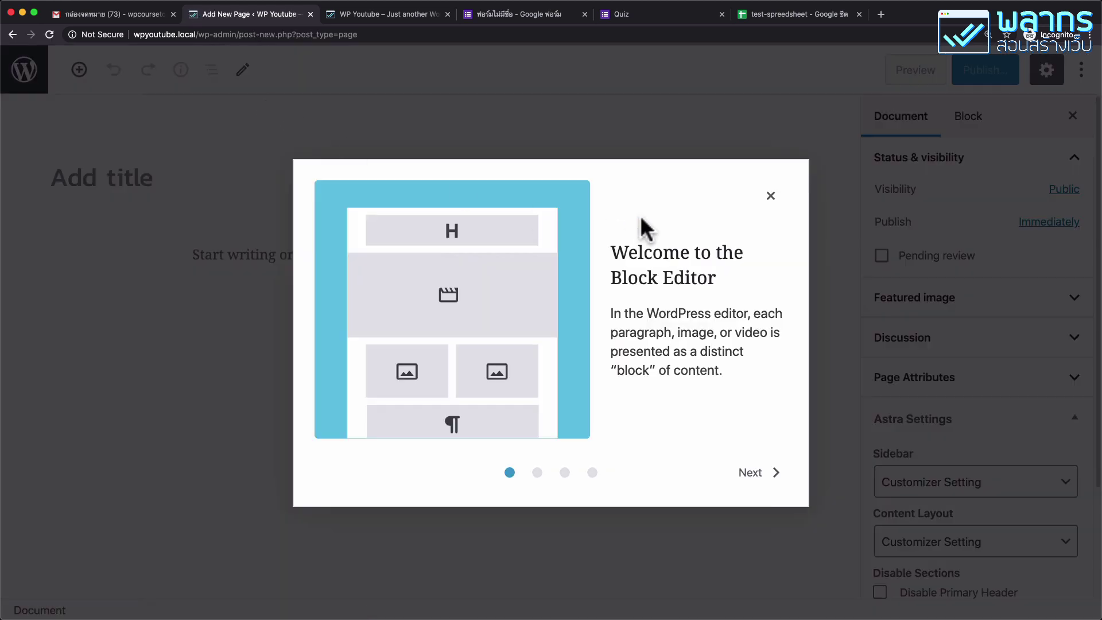
pyautogui.click(768, 206)
# Title the new page "Quiz on Web".
pyautogui.click(168, 175)
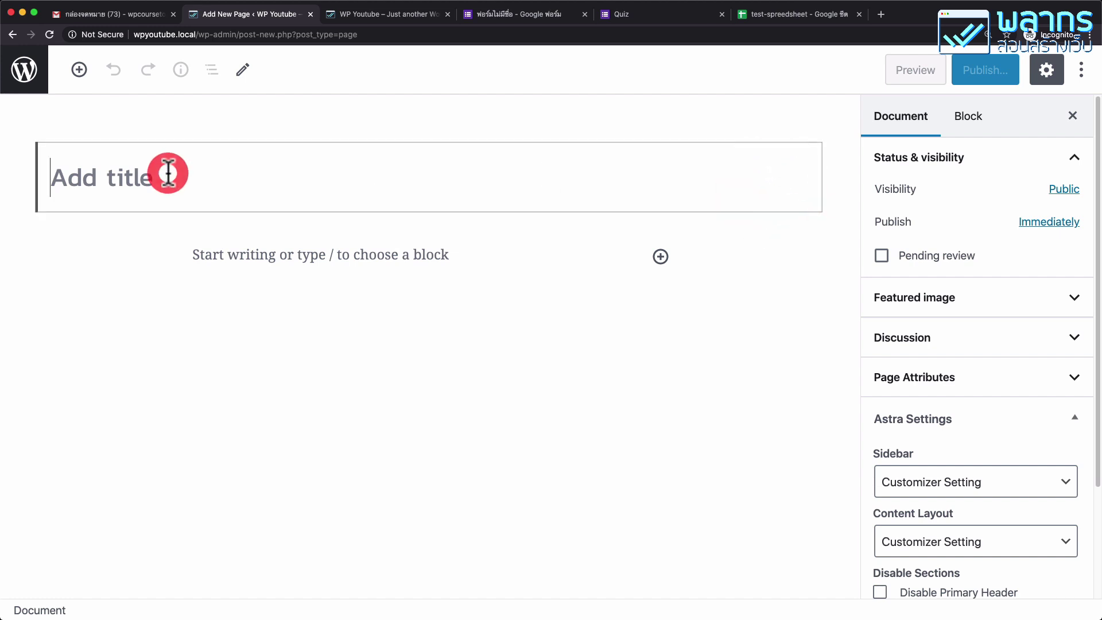
pyautogui.write('ดร')
pyautogui.press('BackSpace')
pyautogui.press('BackSpace')
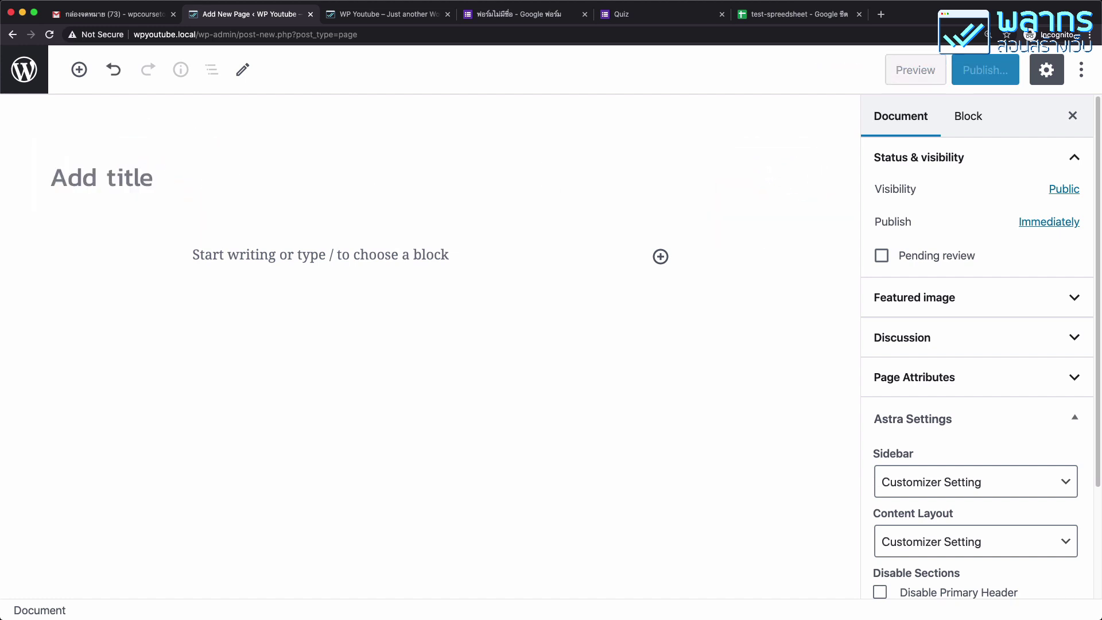
pyautogui.write('Qui')
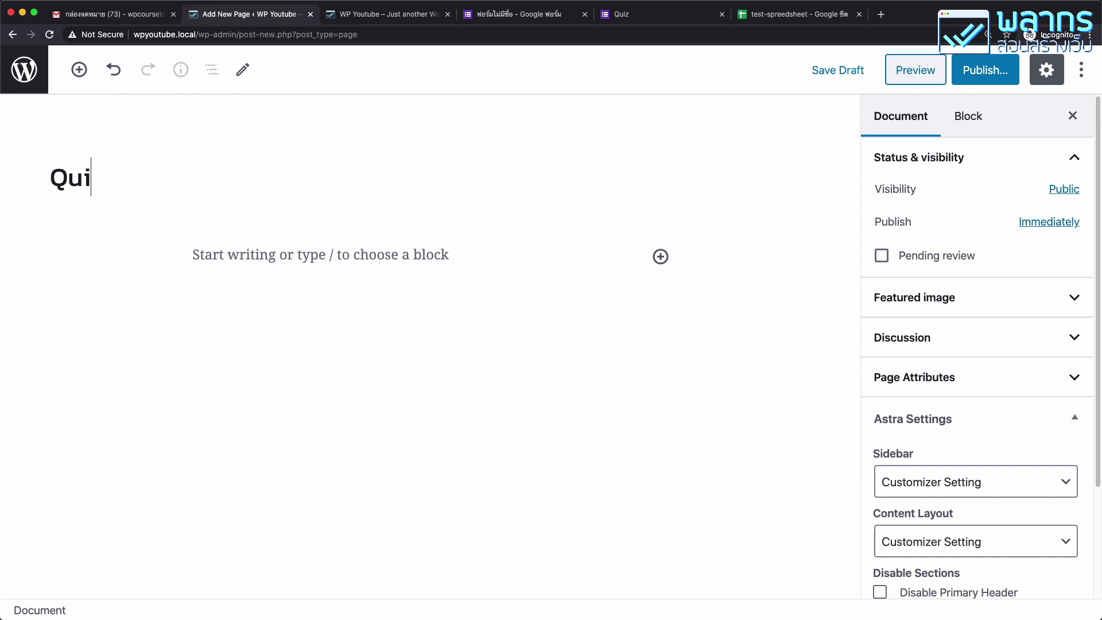
pyautogui.write('z on Web')
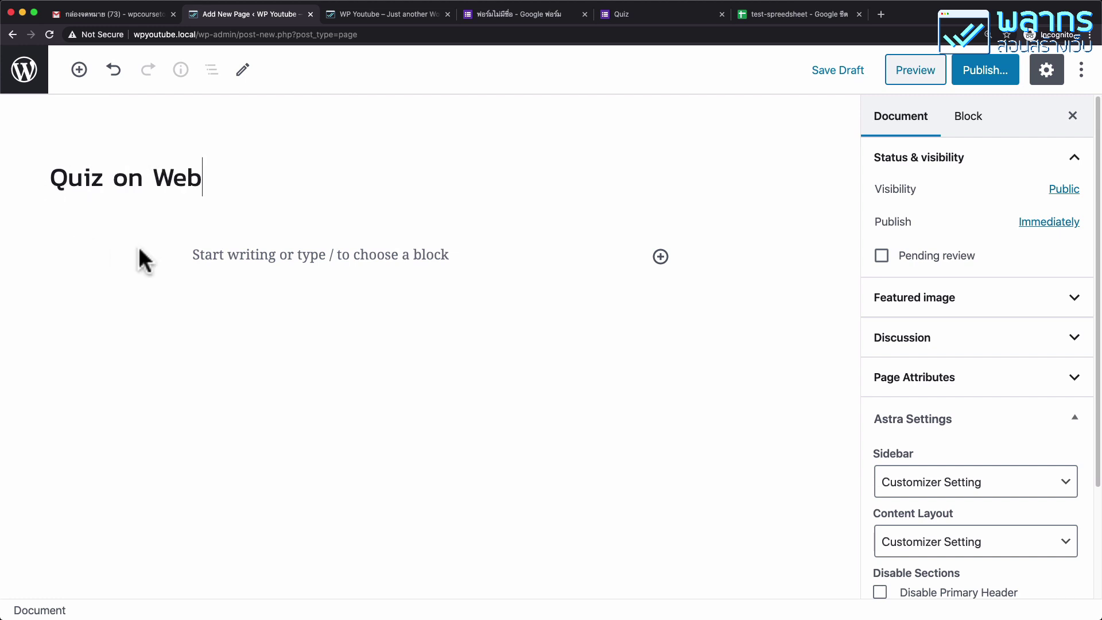
# Search the block library for "html" and insert a Custom HTML block below the page title.
pyautogui.click(213, 255)
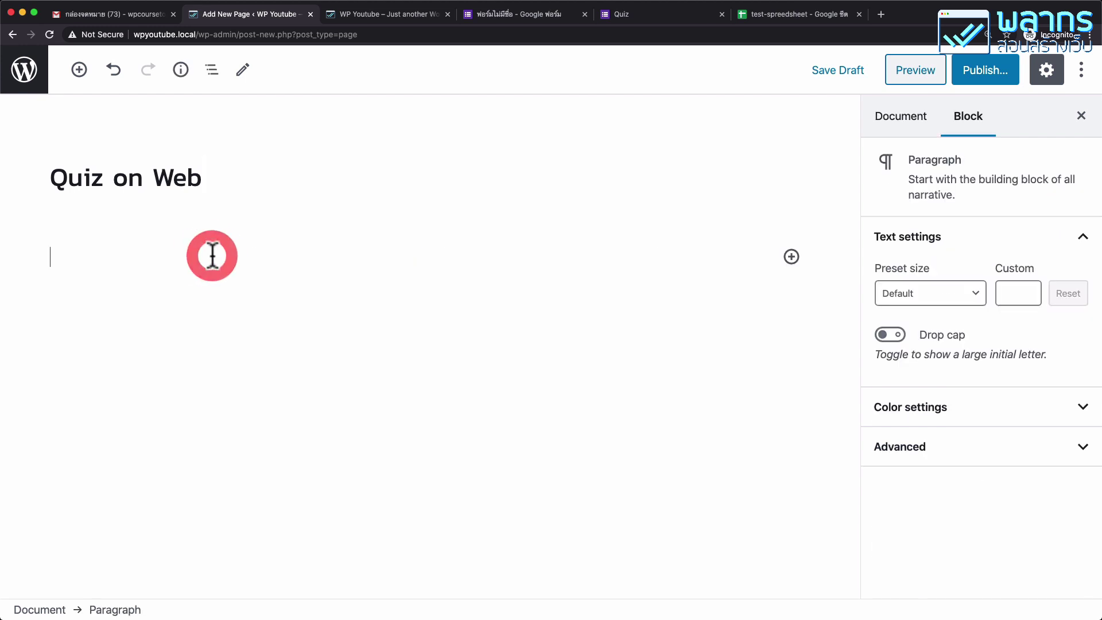
pyautogui.click(79, 69)
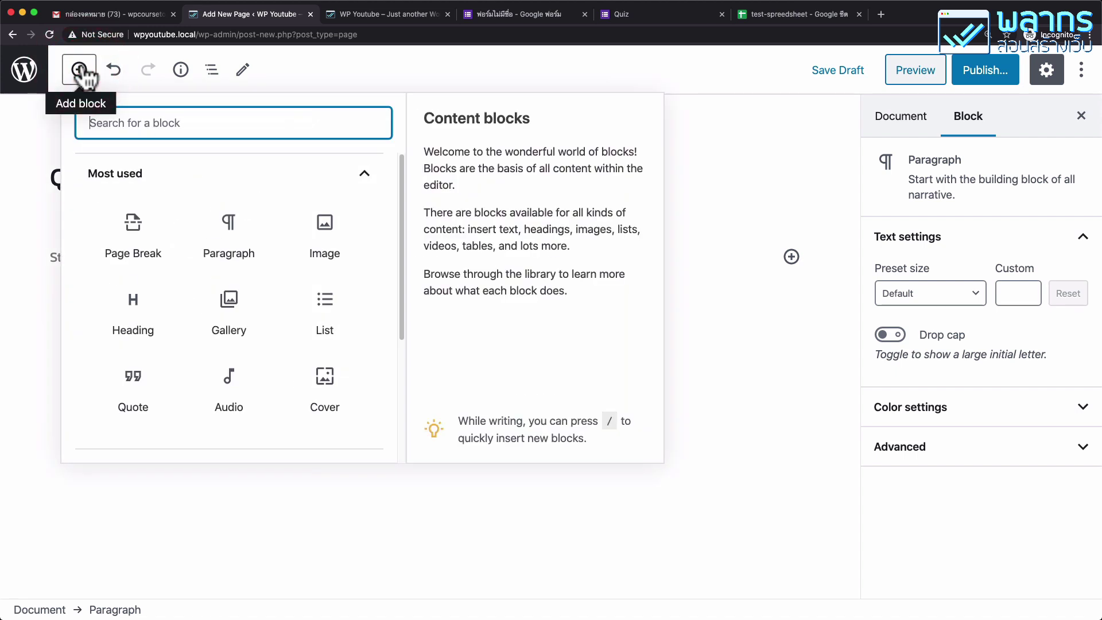
pyautogui.click(166, 128)
pyautogui.write('h')
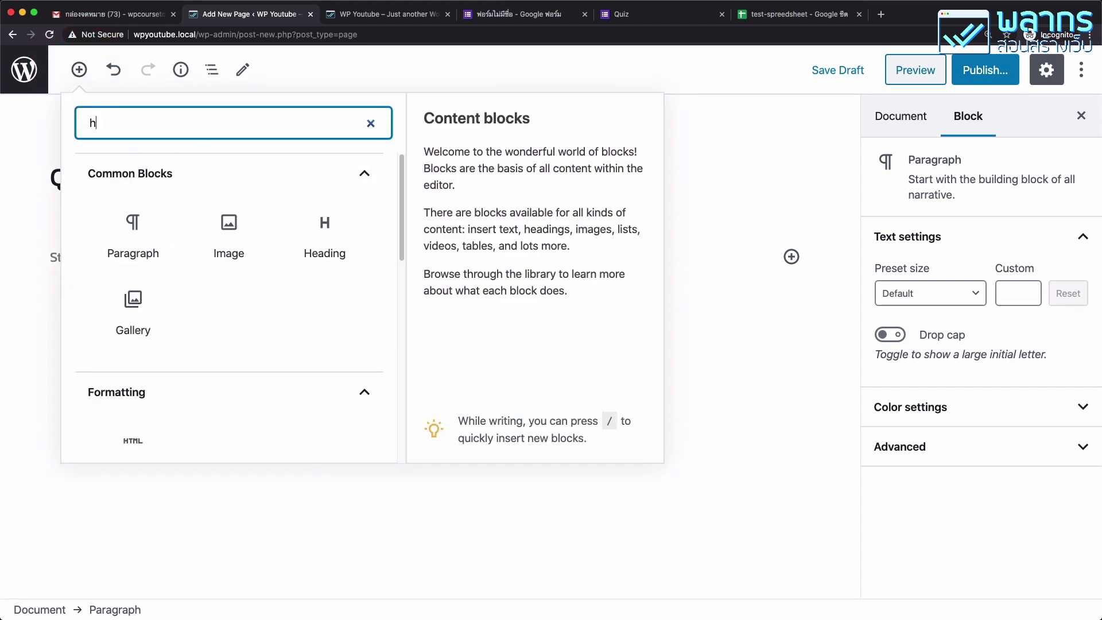
pyautogui.write('tml')
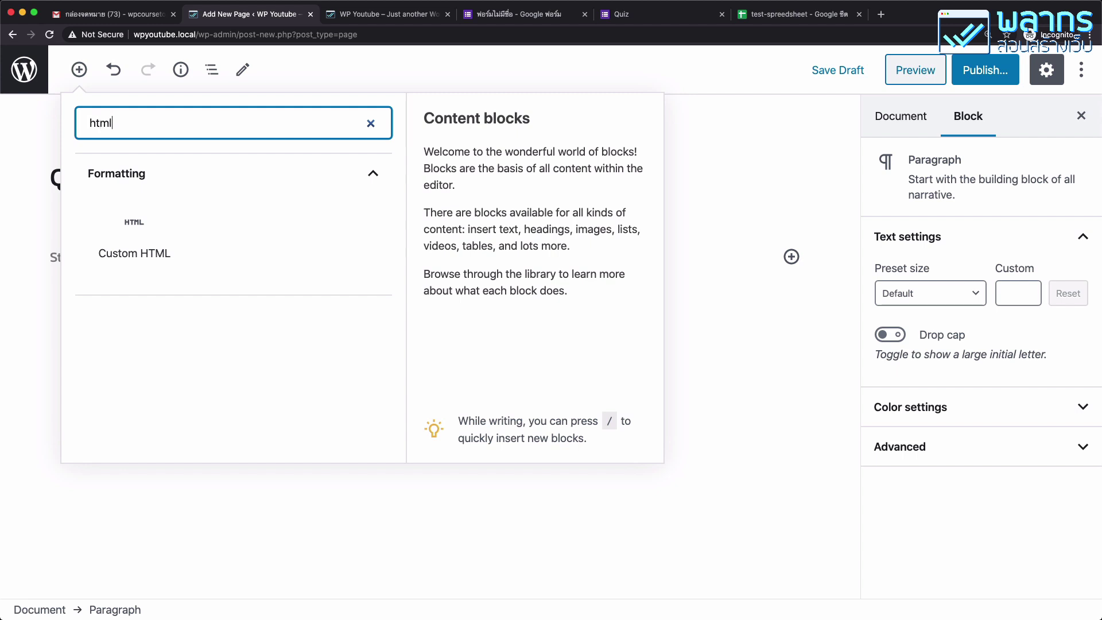
pyautogui.click(156, 232)
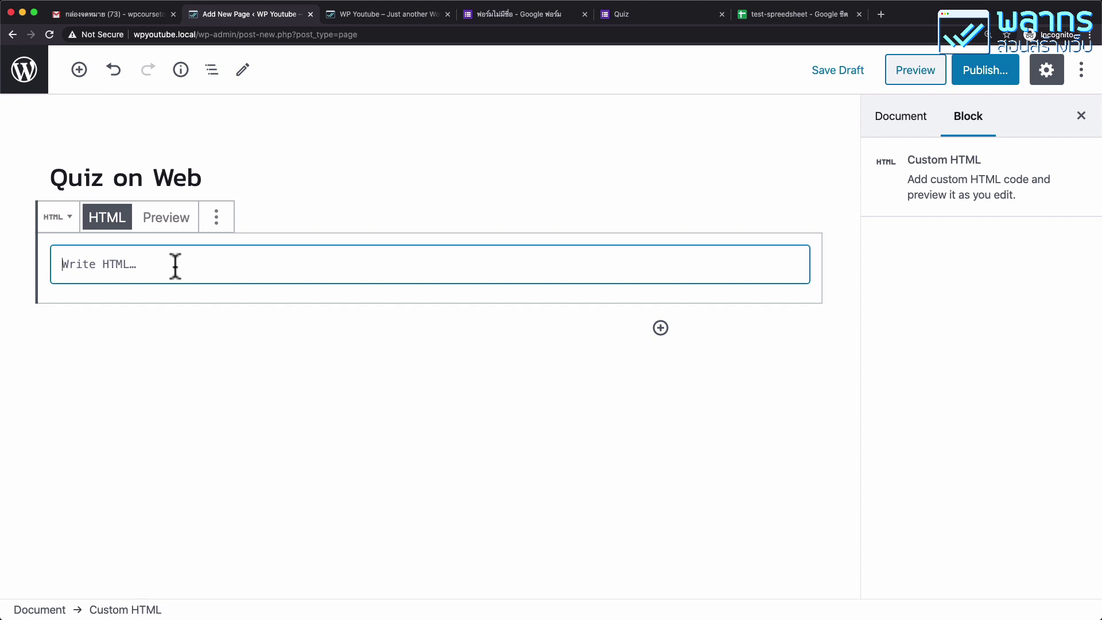
# Paste the form's iframe embed code into the Custom HTML block and preview the embedded quiz.
pyautogui.click(111, 264)
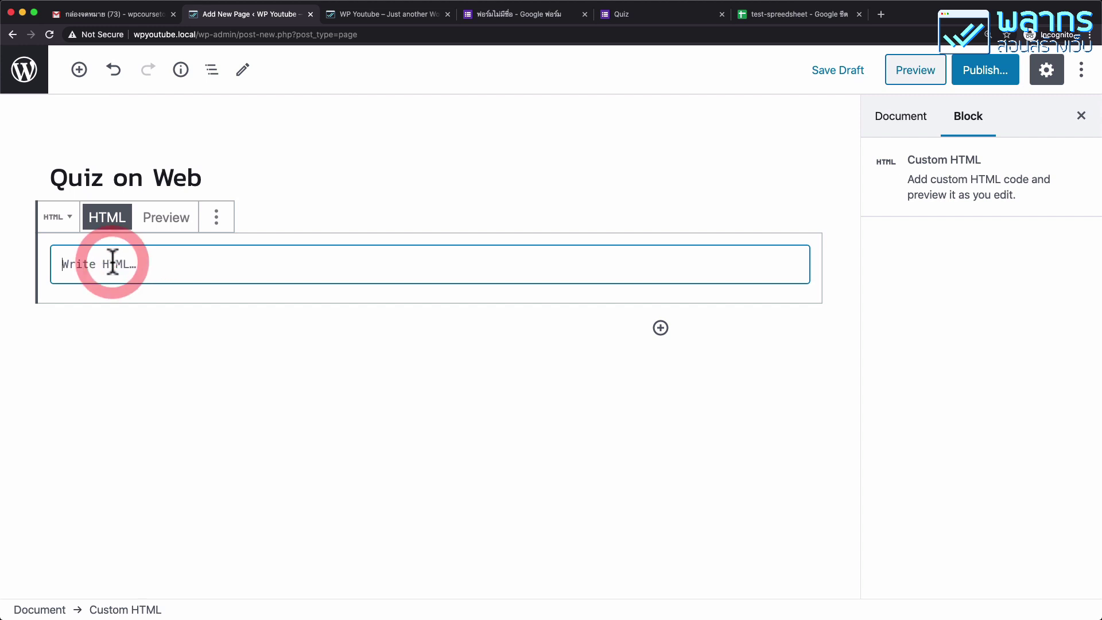
pyautogui.rightClick(112, 263)
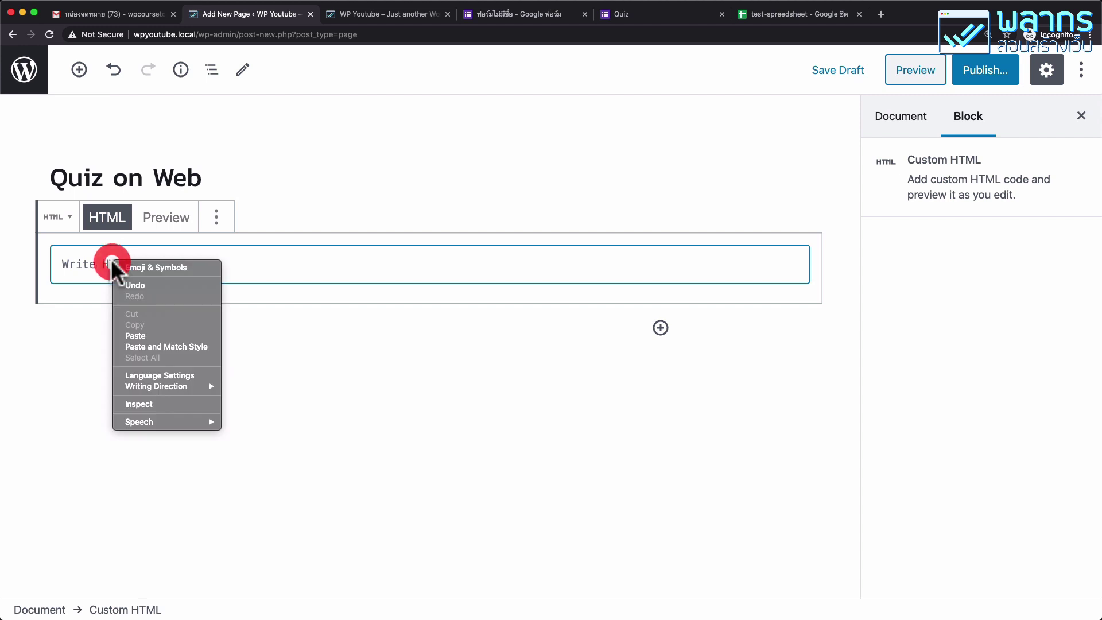
pyautogui.click(144, 338)
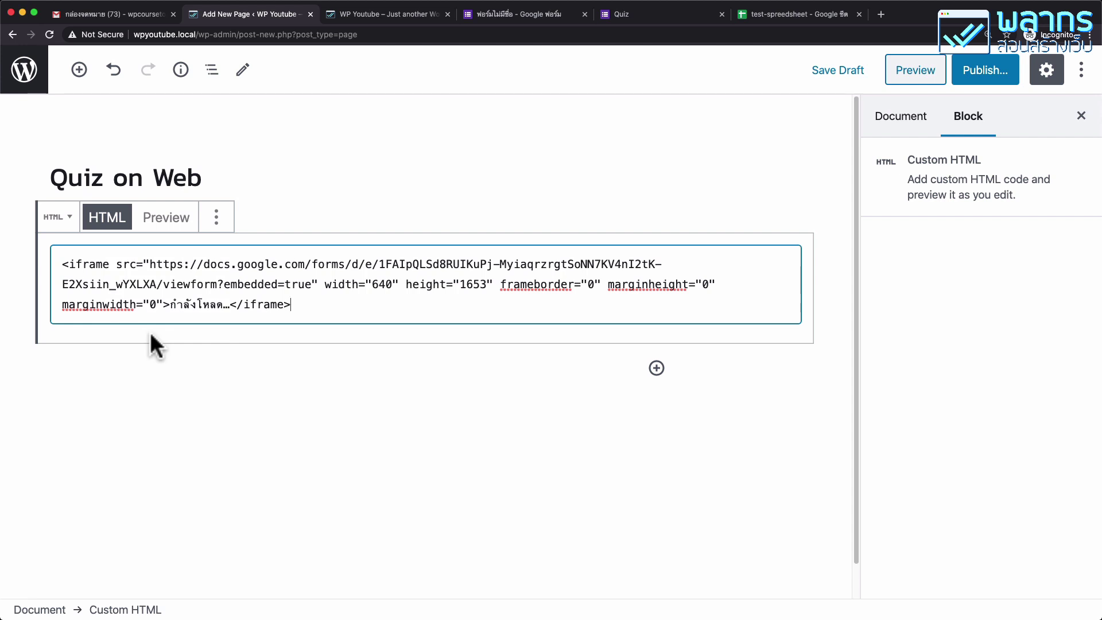
pyautogui.click(178, 220)
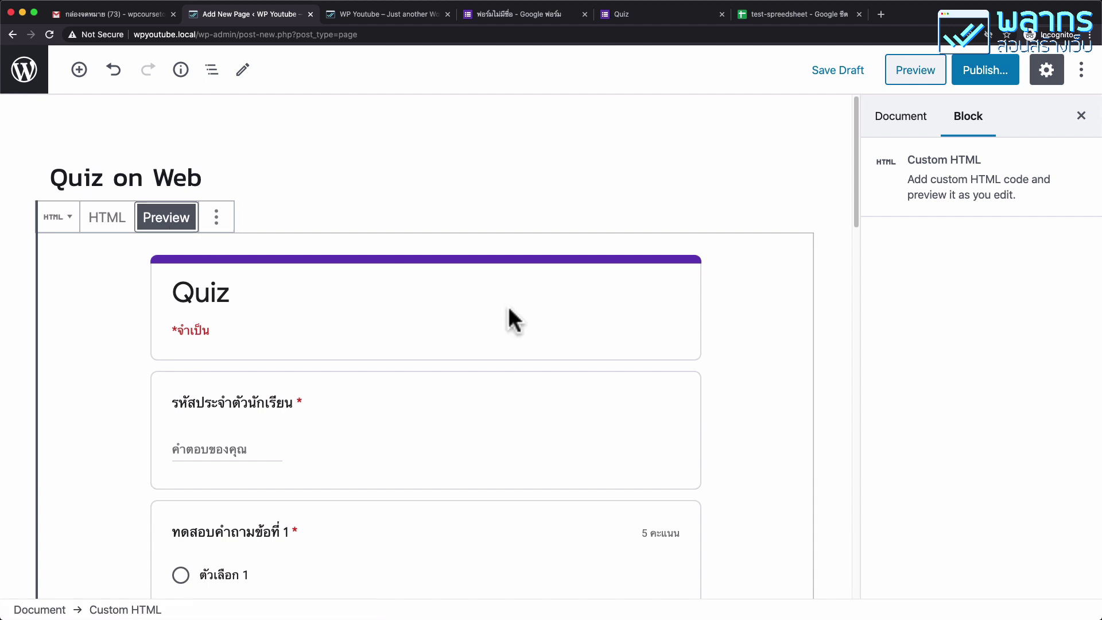
# Publish the Quiz on Web page and open its live version.
pyautogui.click(1004, 73)
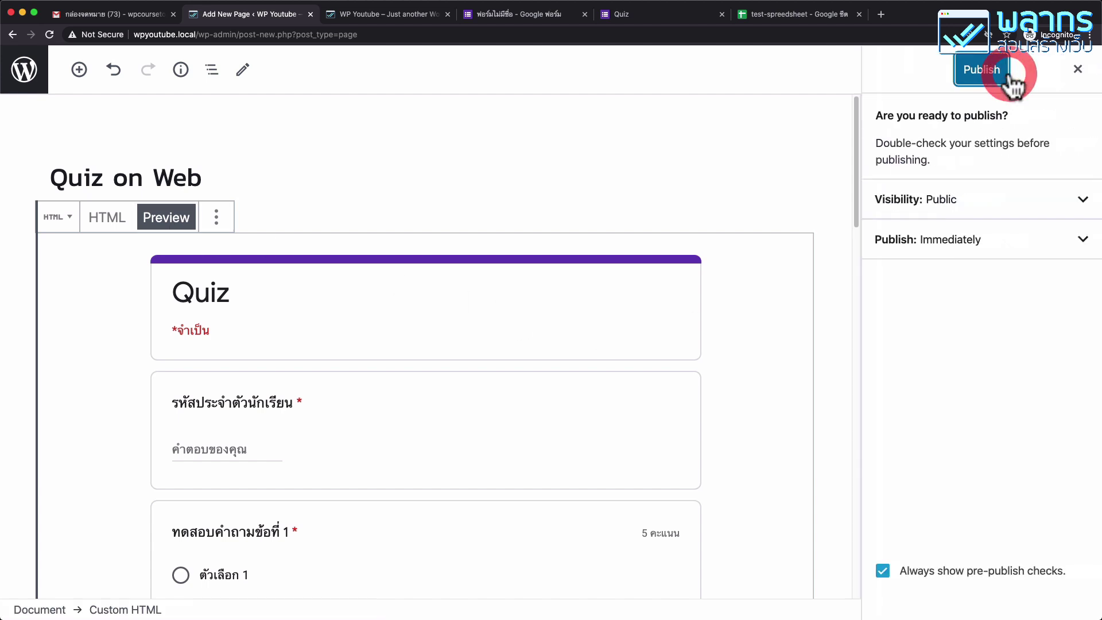
pyautogui.click(1006, 73)
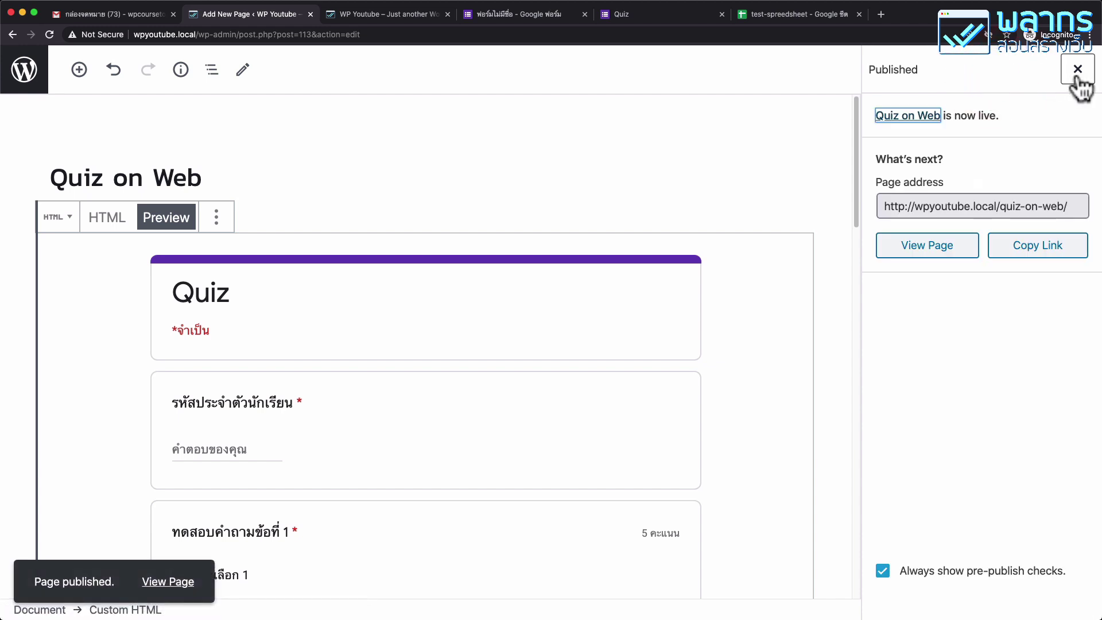
pyautogui.click(941, 248)
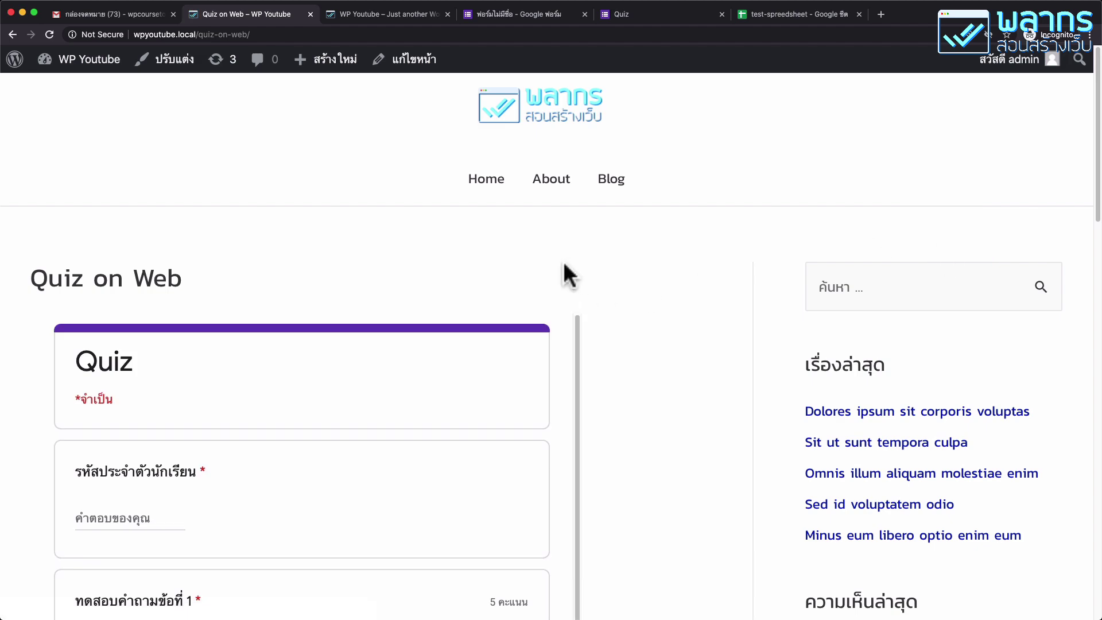
# Examine the embedded quiz on the live page from its heading through the questions and image options to the submit button.
pyautogui.scroll(-1, 427, 274)
pyautogui.scroll(-15, 427, 274)
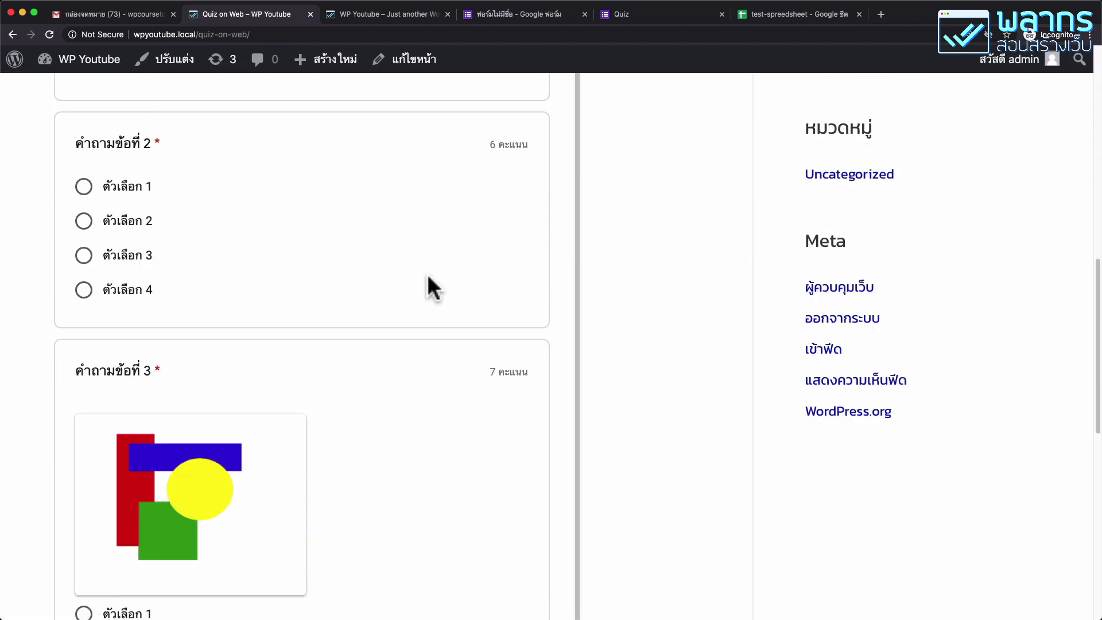
pyautogui.scroll(-10, 427, 275)
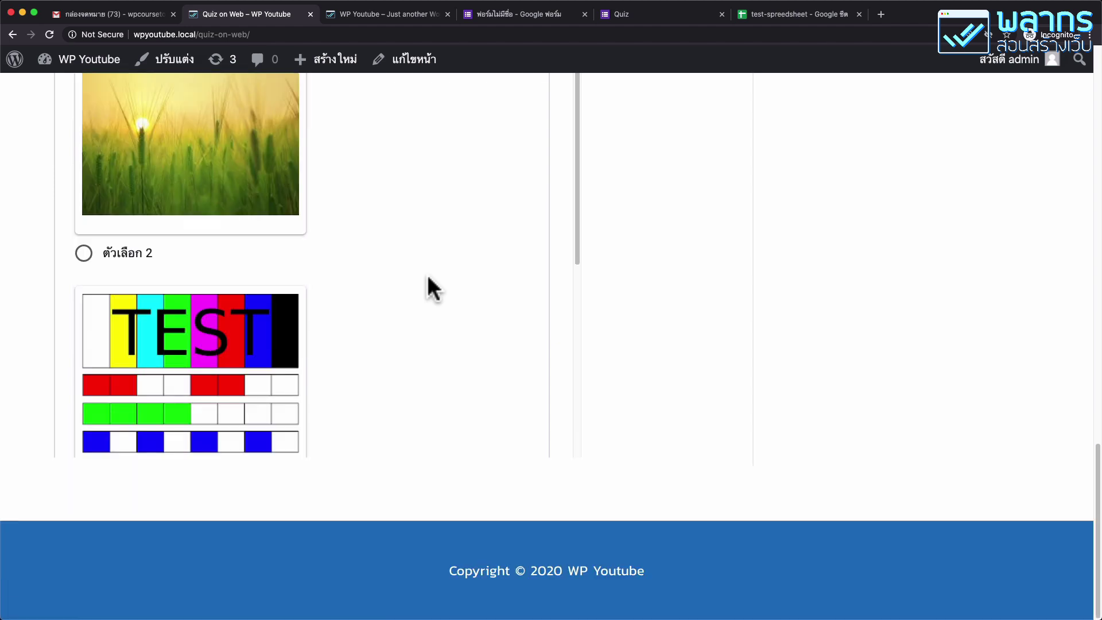
pyautogui.press('Home')
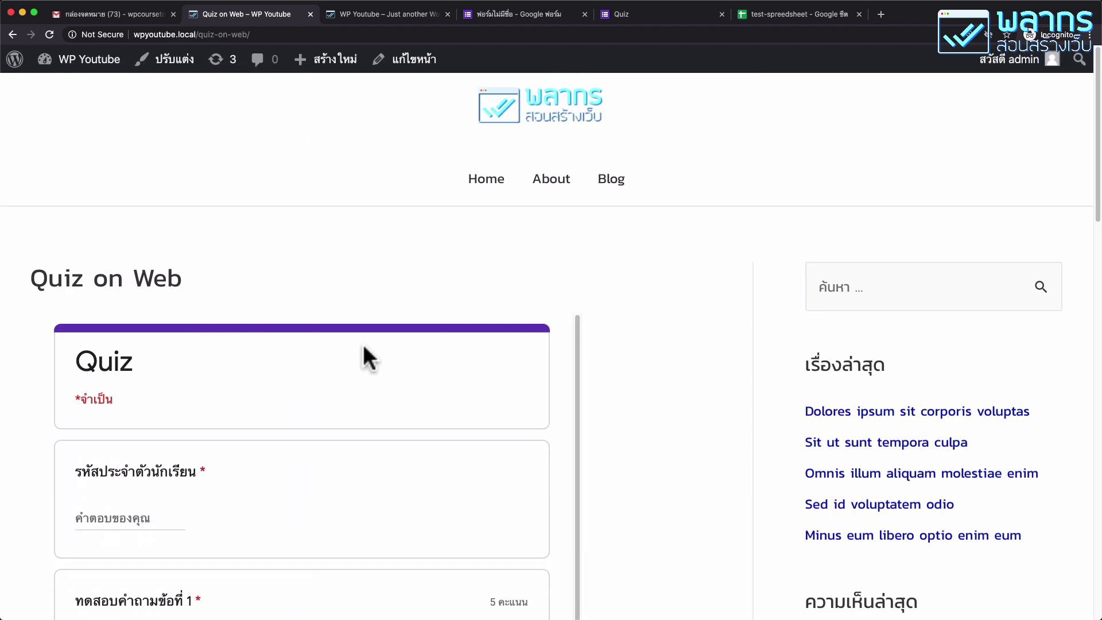
pyautogui.scroll(-4, 387, 350)
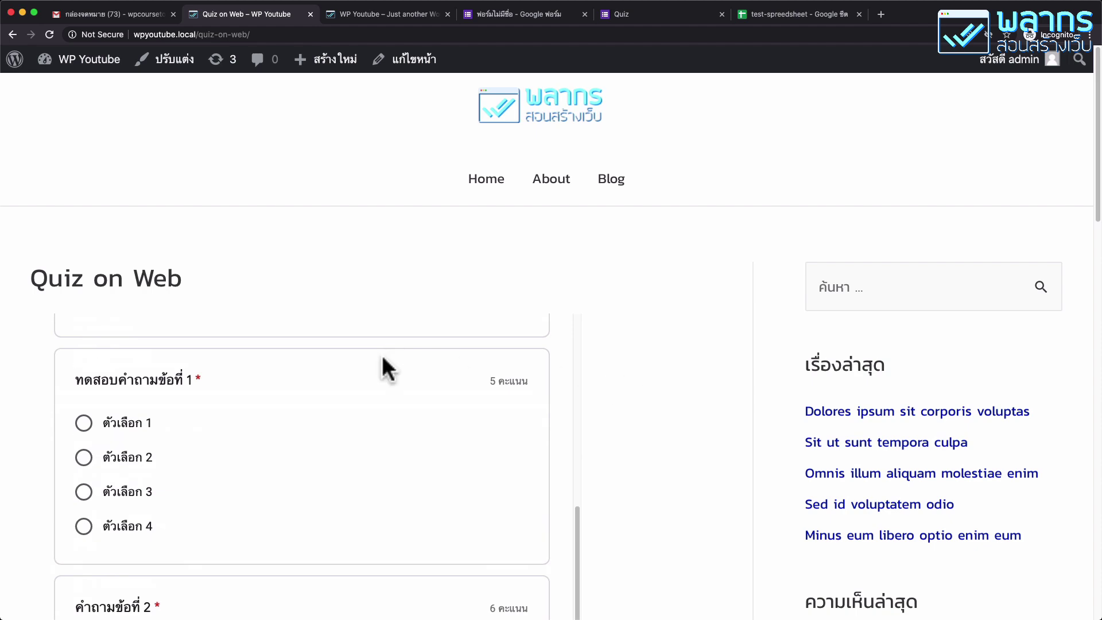
pyautogui.scroll(-14, 633, 392)
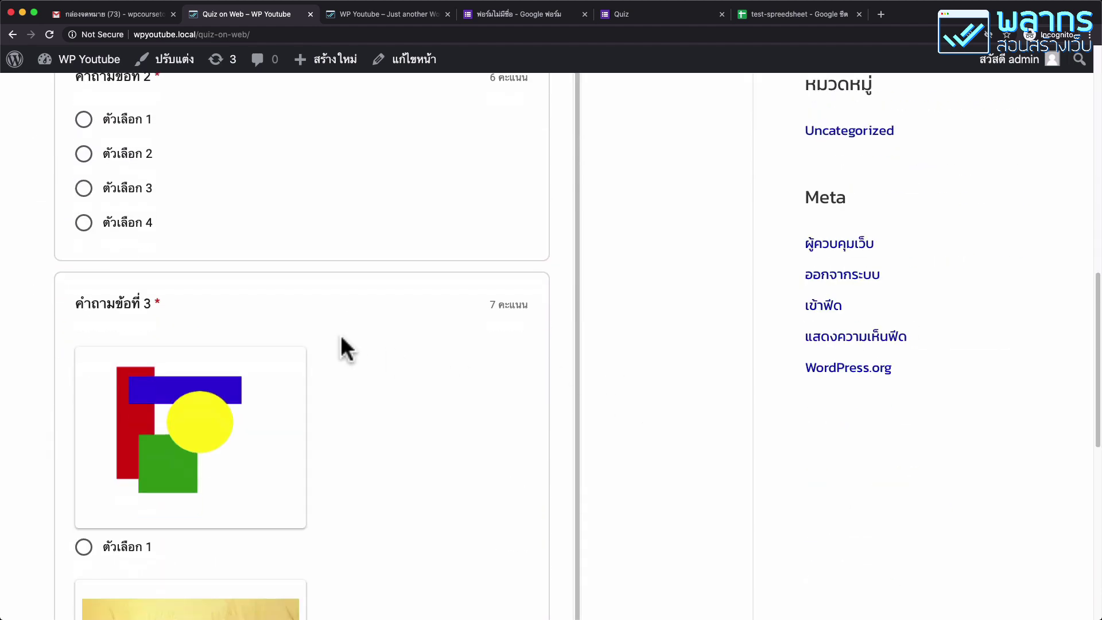
pyautogui.scroll(-2, 341, 347)
pyautogui.scroll(-10, 711, 376)
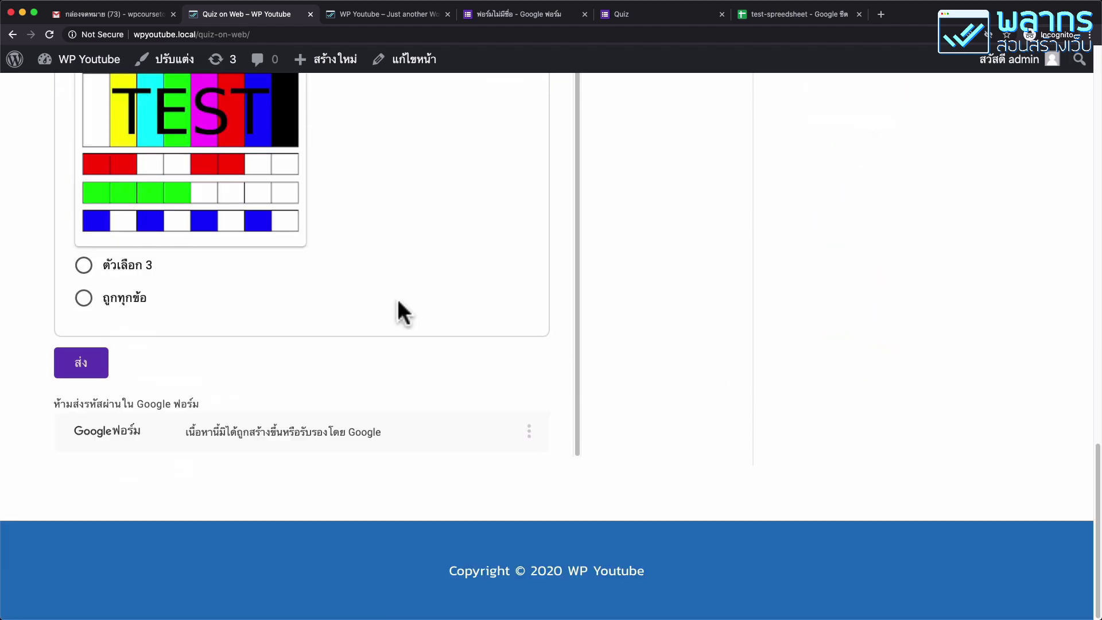
pyautogui.scroll(4, 367, 261)
pyautogui.scroll(-4, 366, 262)
pyautogui.scroll(3, 367, 261)
pyautogui.scroll(3, 366, 263)
pyautogui.scroll(15, 577, 287)
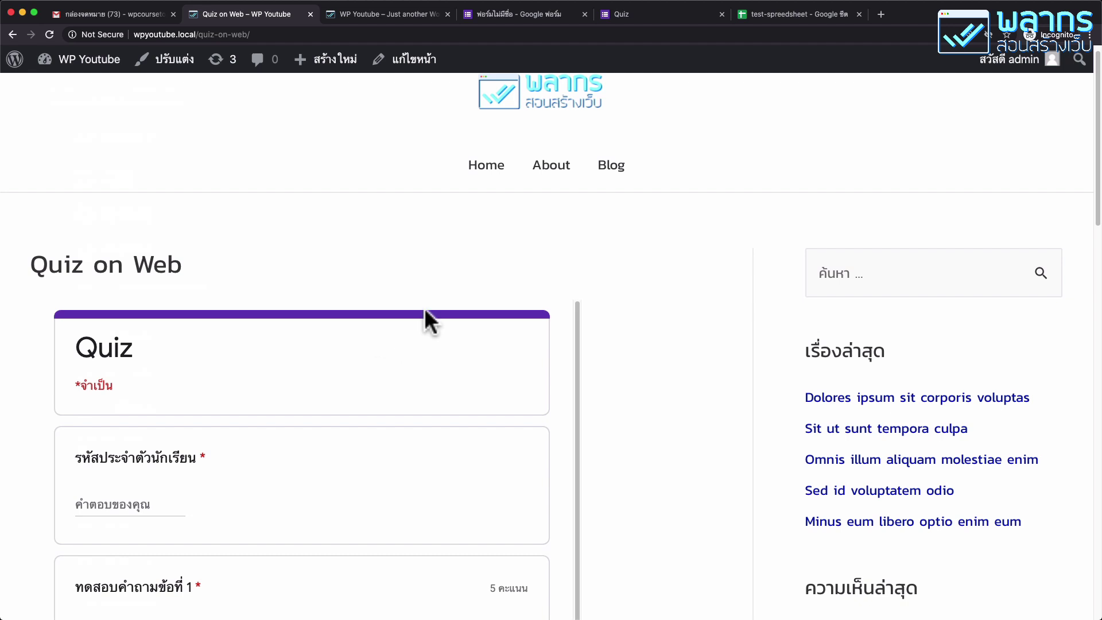
# Reopen the Quiz on Web page for editing, set the iframe's height to 2000 and width to 800, and update the page.
pyautogui.click(425, 68)
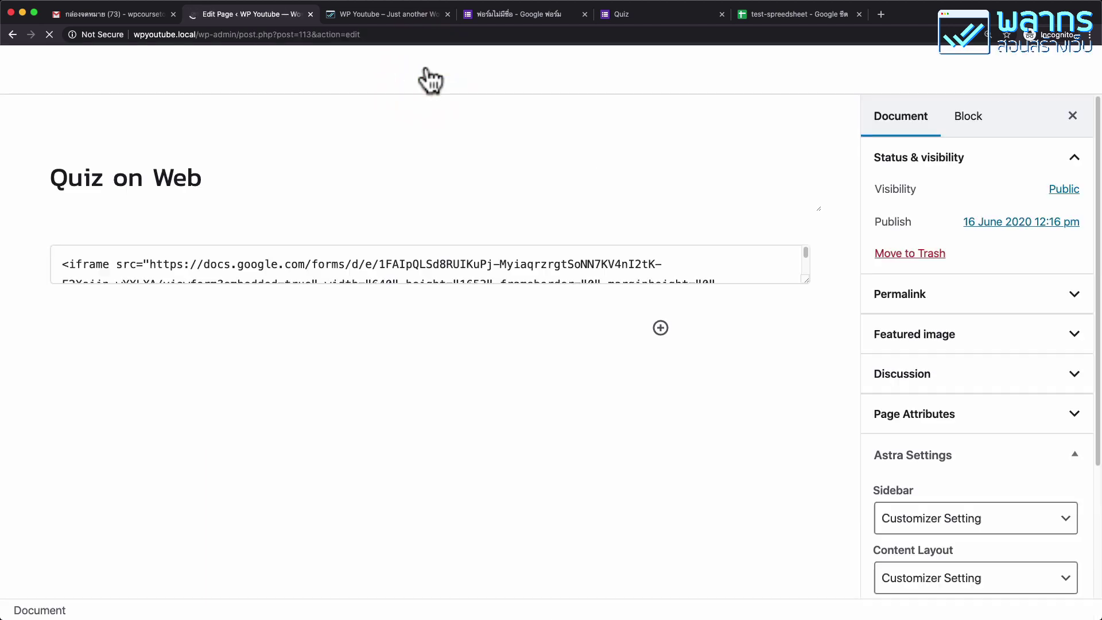
pyautogui.click(288, 304)
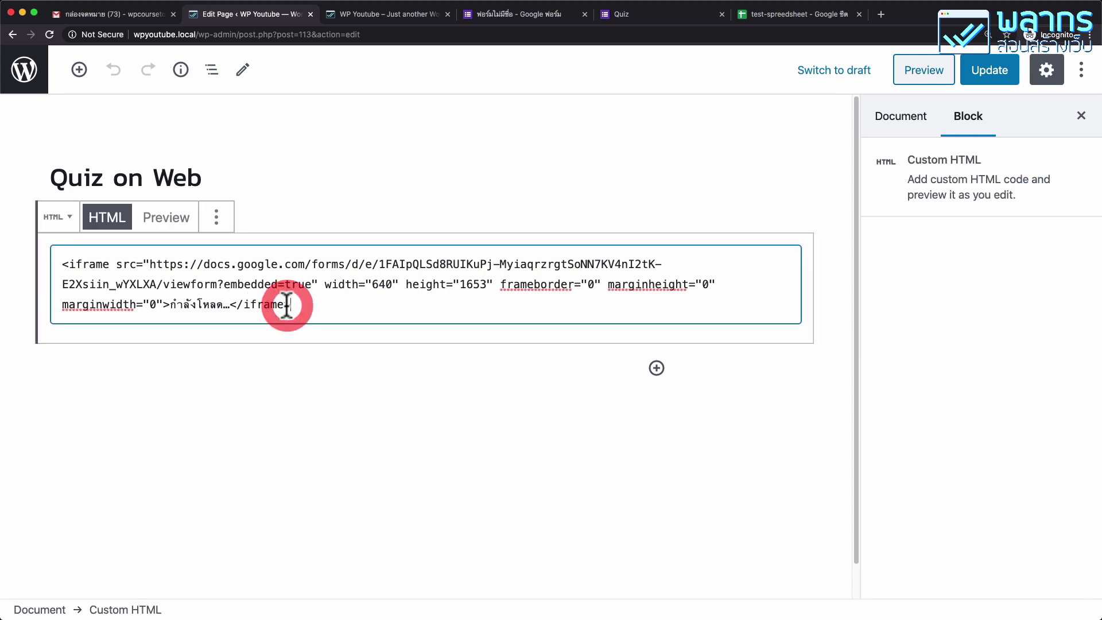
pyautogui.click(216, 217)
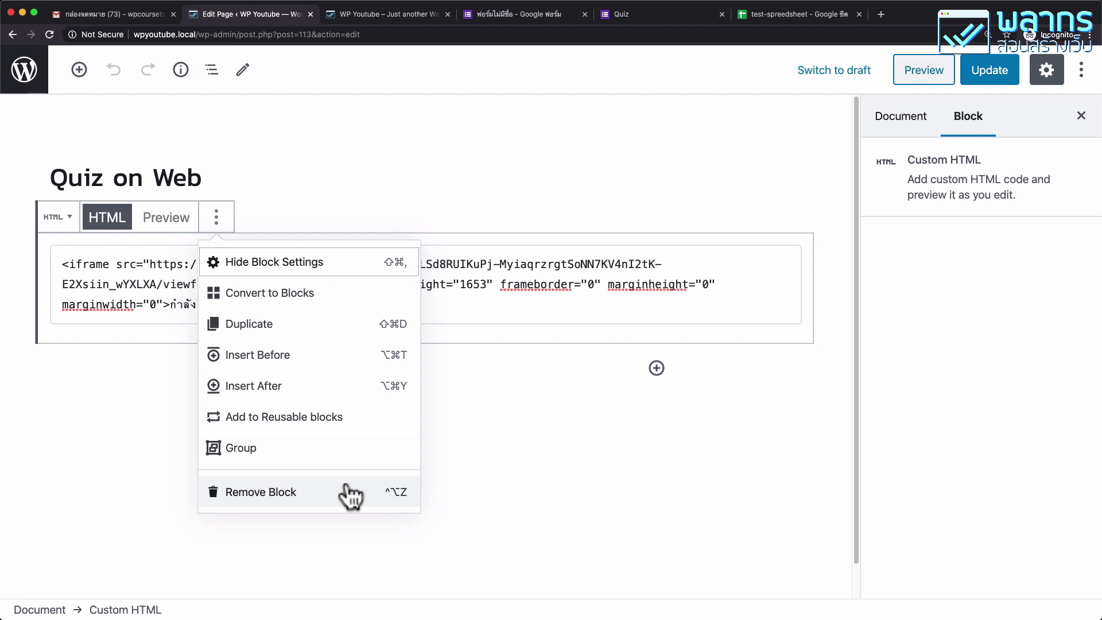
pyautogui.click(526, 285)
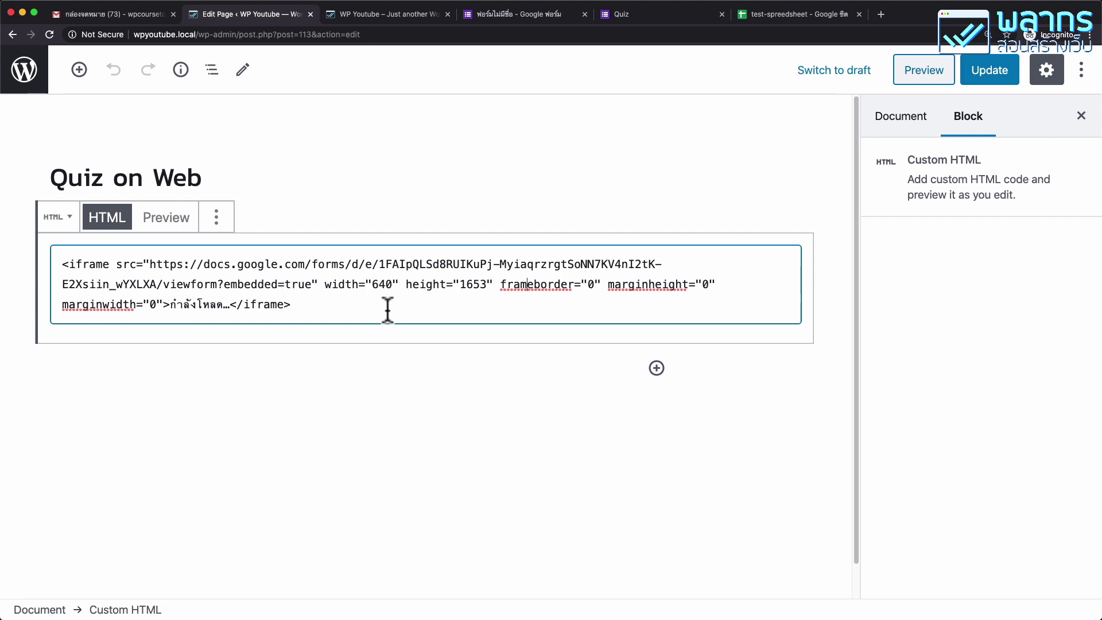
pyautogui.moveTo(459, 284); pyautogui.dragTo(482, 285)
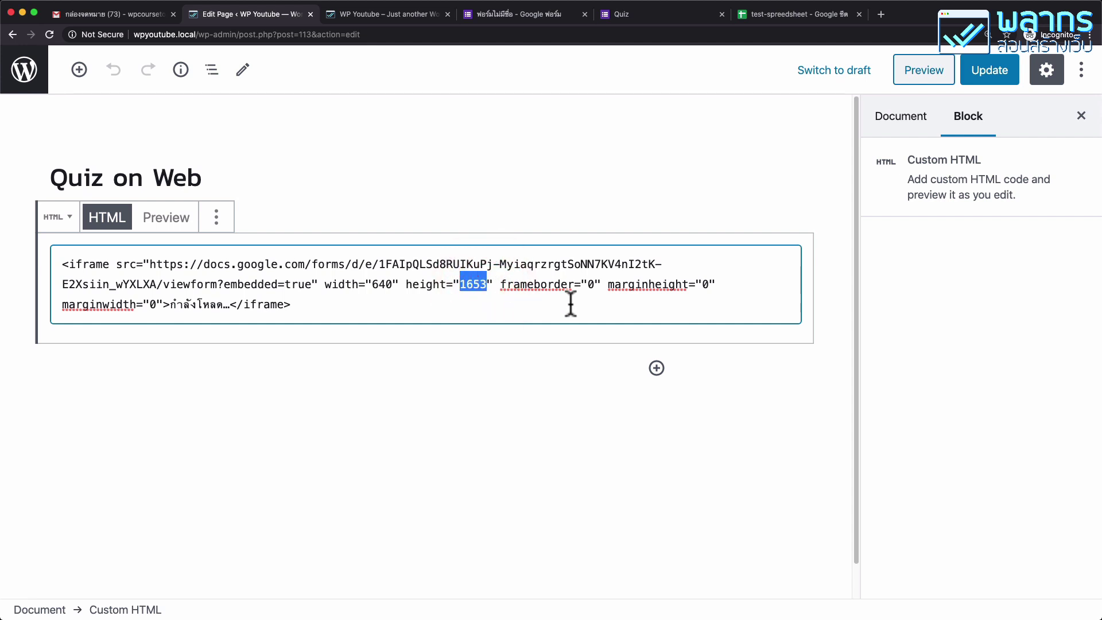
pyautogui.write('2000')
pyautogui.moveTo(371, 286); pyautogui.dragTo(391, 285)
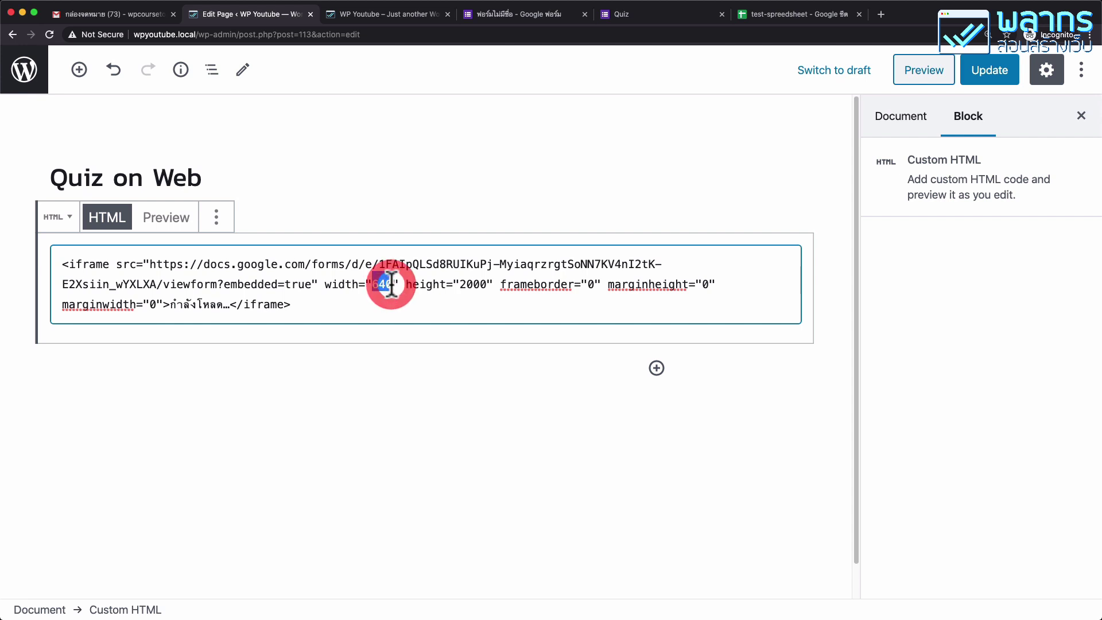
pyautogui.write('800')
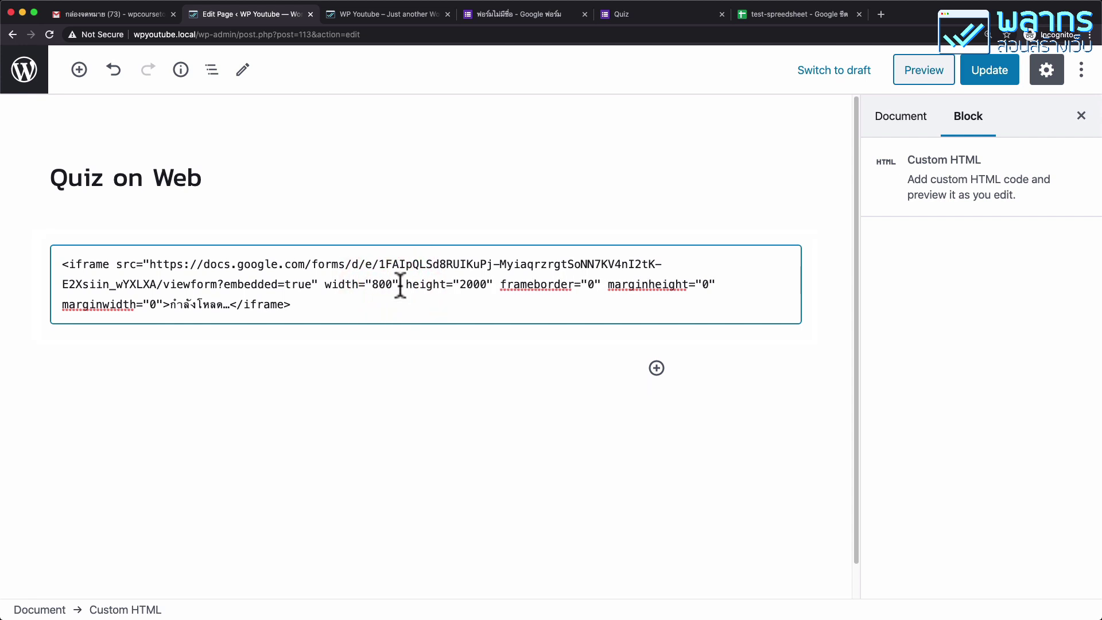
pyautogui.click(970, 69)
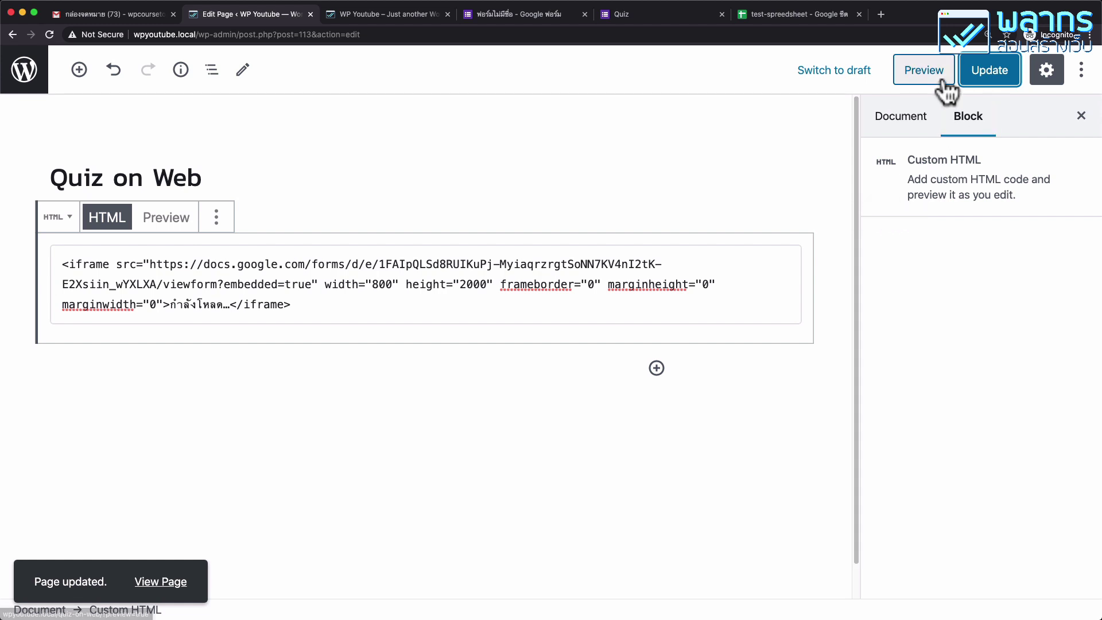
# Show the page's permalink settings, then preview the page and inspect the resized embedded quiz from heading to submit button.
pyautogui.click(907, 117)
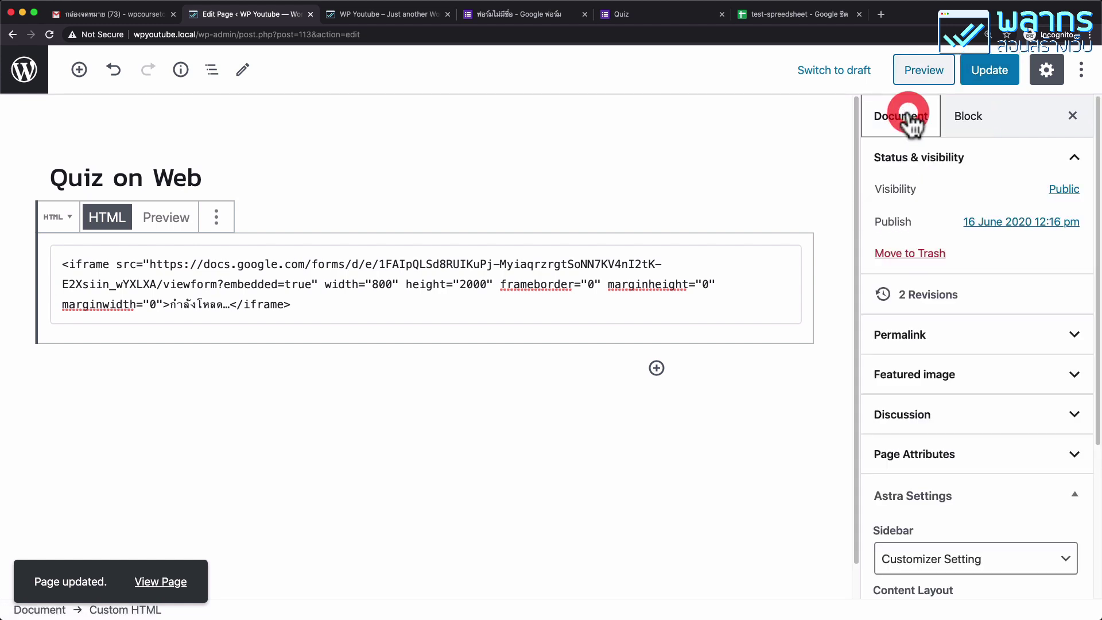
pyautogui.click(932, 335)
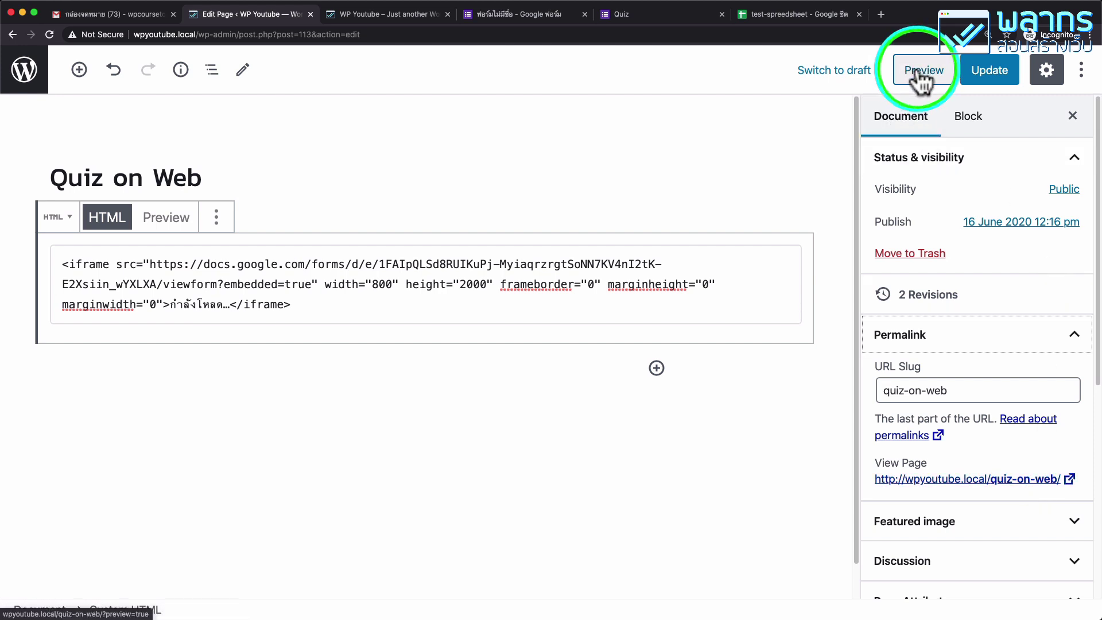
pyautogui.click(918, 70)
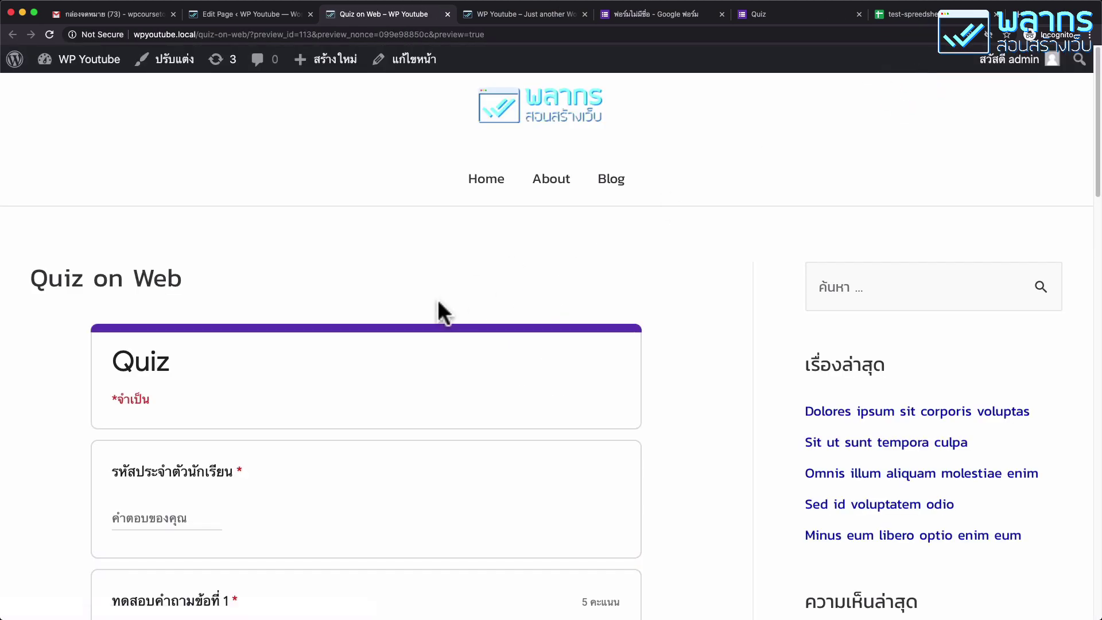
pyautogui.scroll(-15, 439, 304)
pyautogui.scroll(-6, 437, 302)
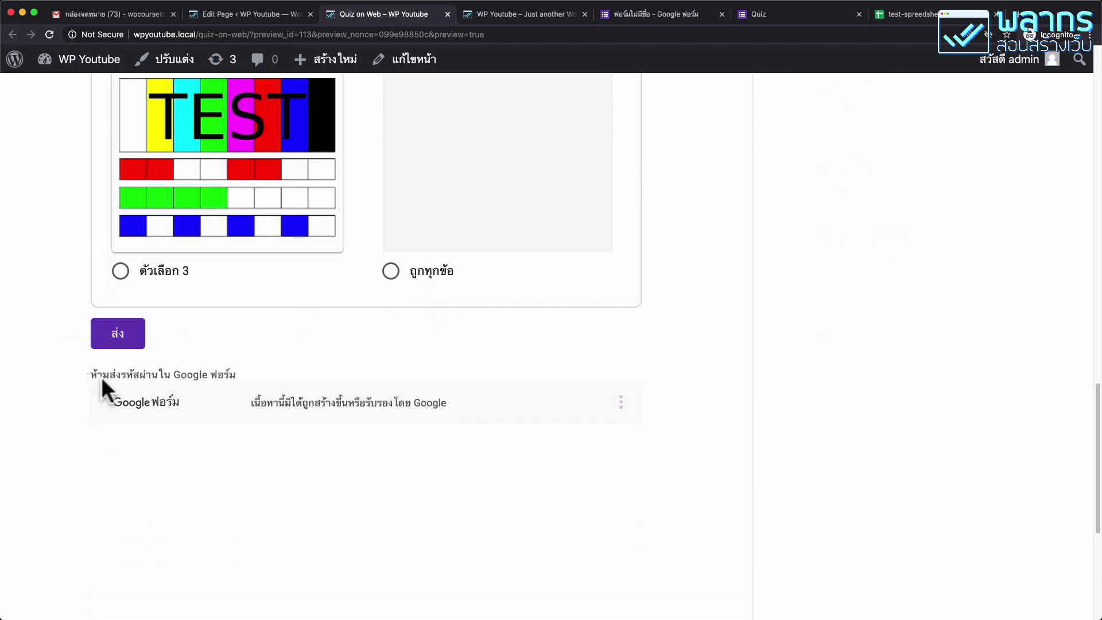
pyautogui.scroll(20, 519, 338)
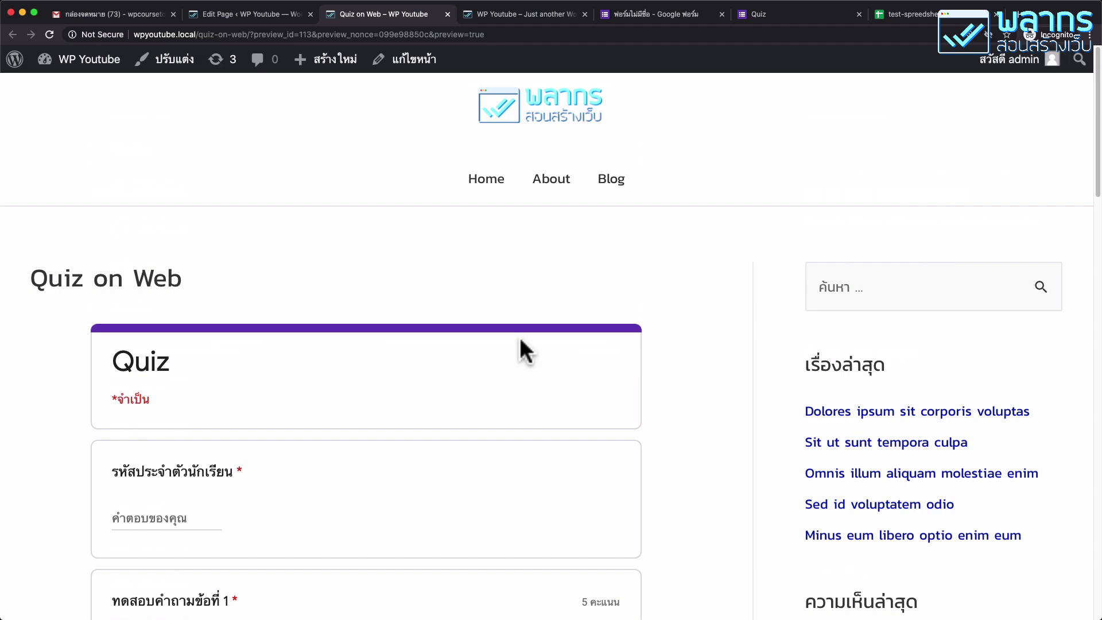
# Switch to the survey form's browser window, return to the Google Forms home page, open the Quiz form in a new tab and show its additional actions.
pyautogui.press('super+m')
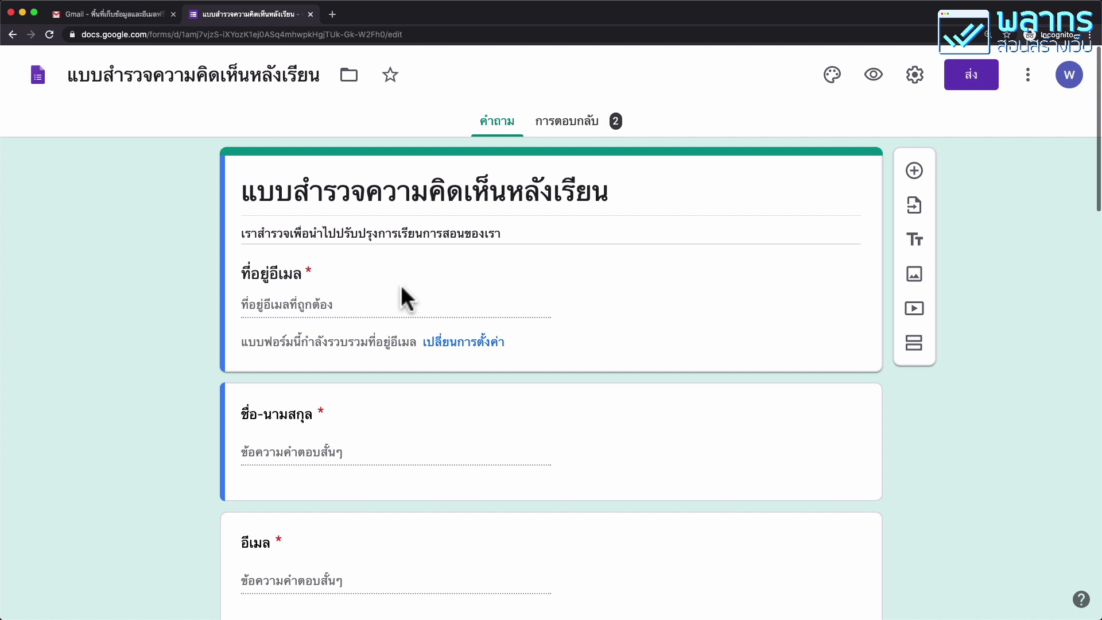
pyautogui.click(40, 78)
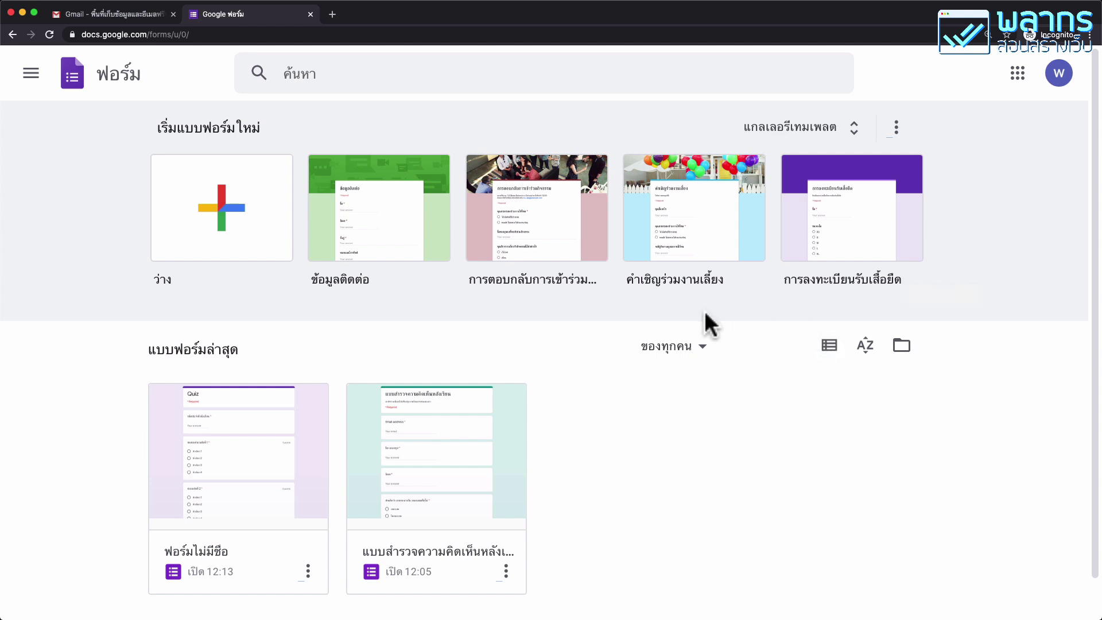
pyautogui.scroll(-1, 705, 310)
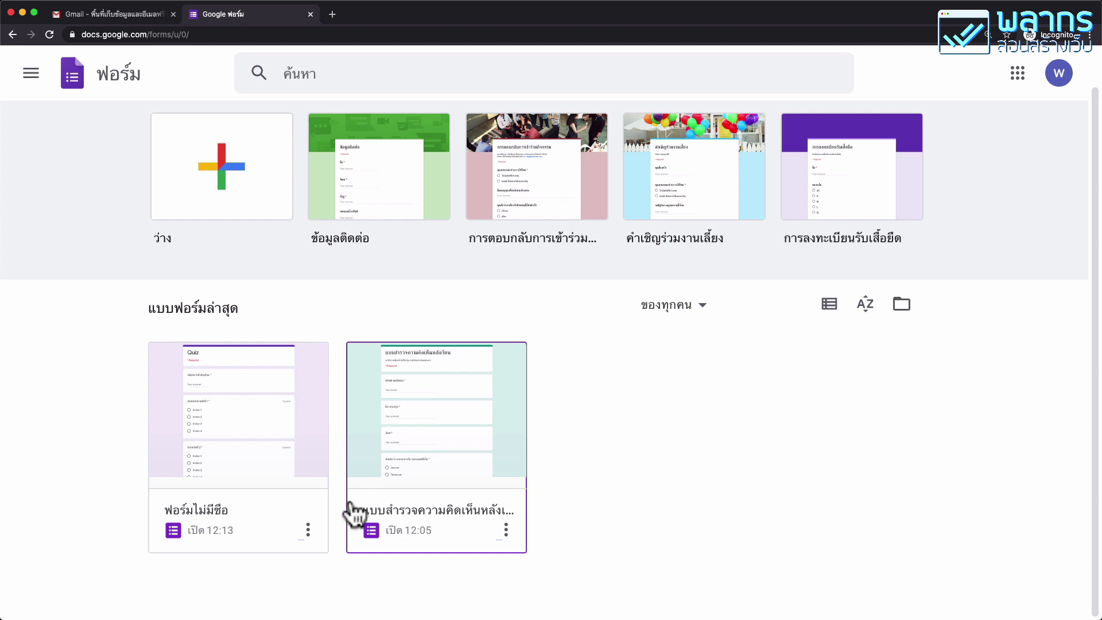
pyautogui.click(308, 529)
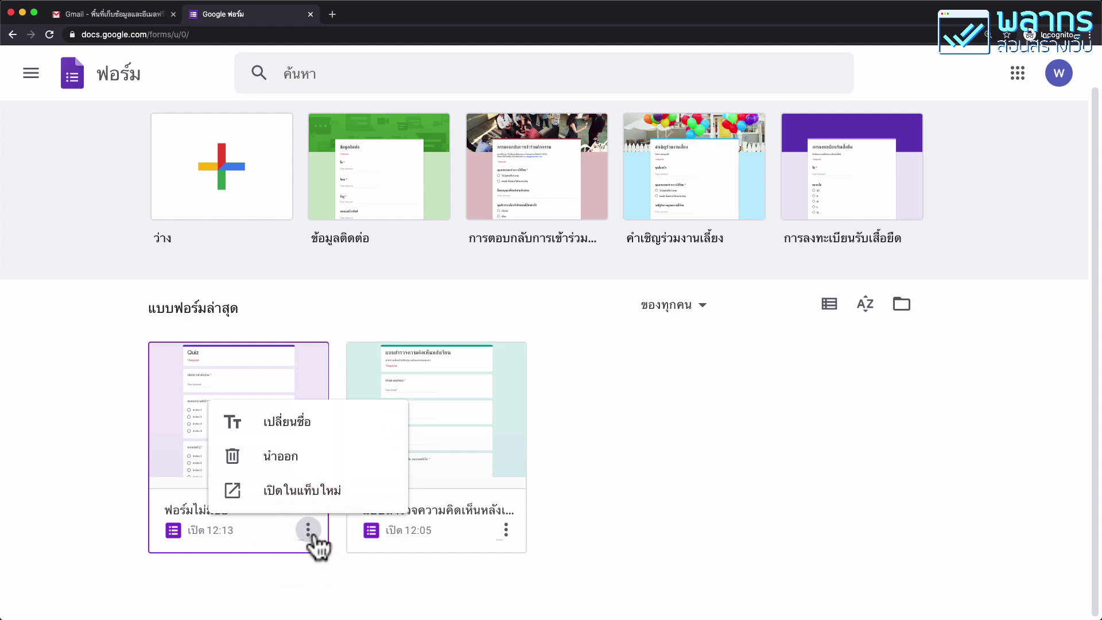
pyautogui.click(335, 498)
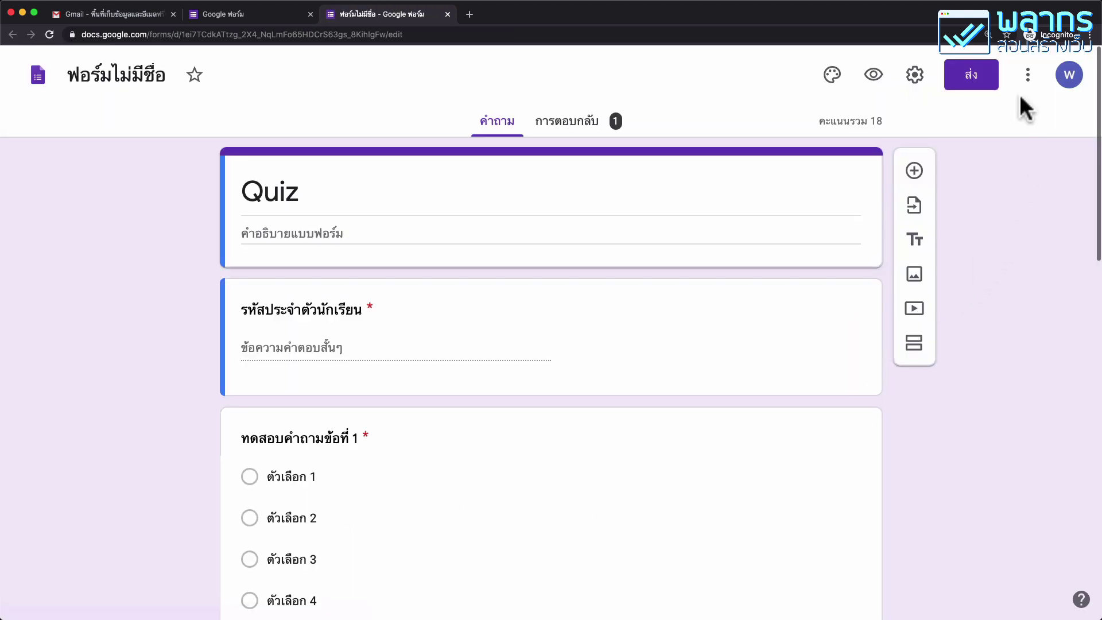
pyautogui.click(1027, 76)
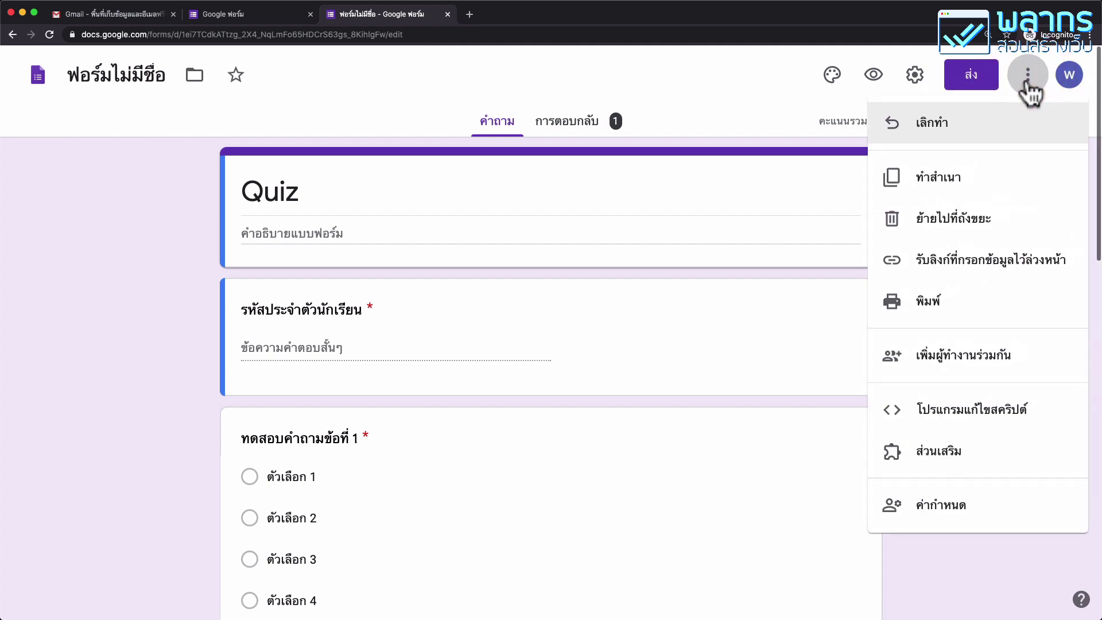